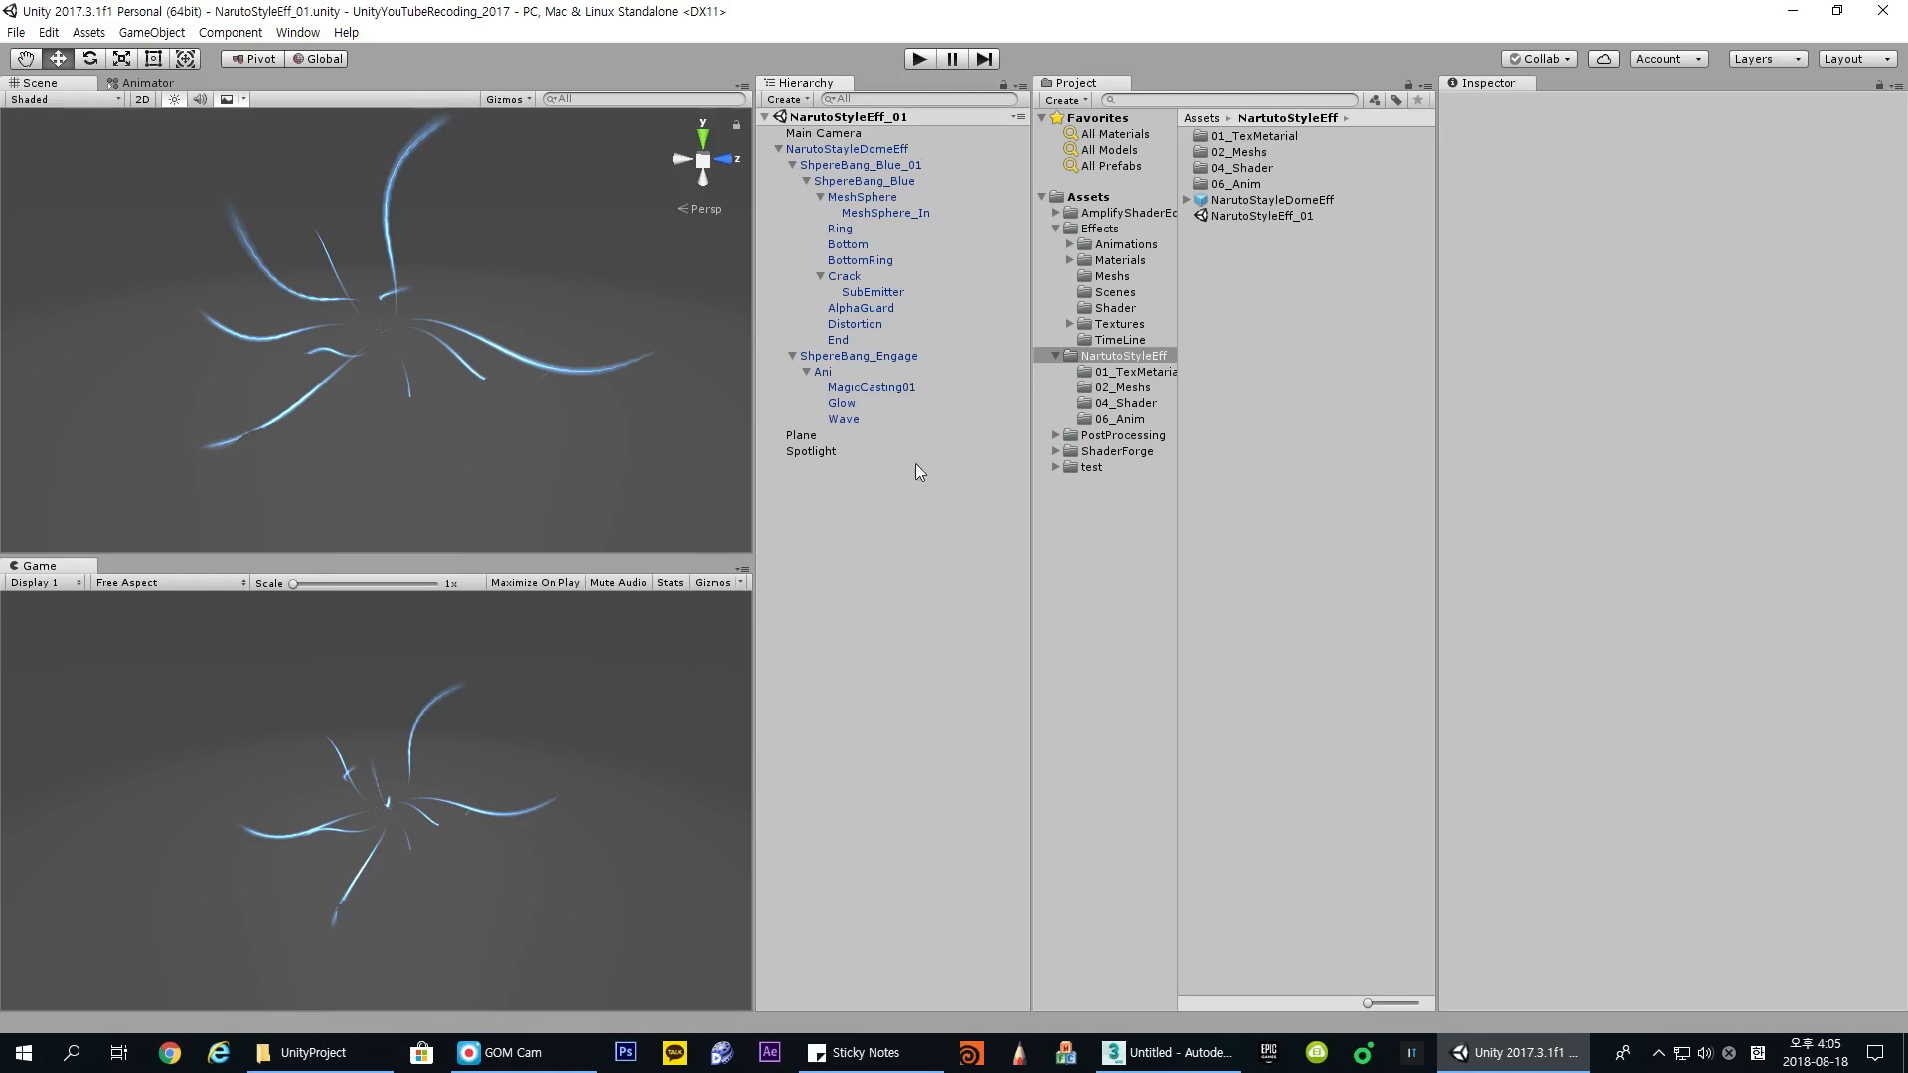
Step: Run the scene and replay the NarutoStayleDomeEff effect several times by switching its object off and on
{"action": "left_click", "coordinate": [919, 59]}
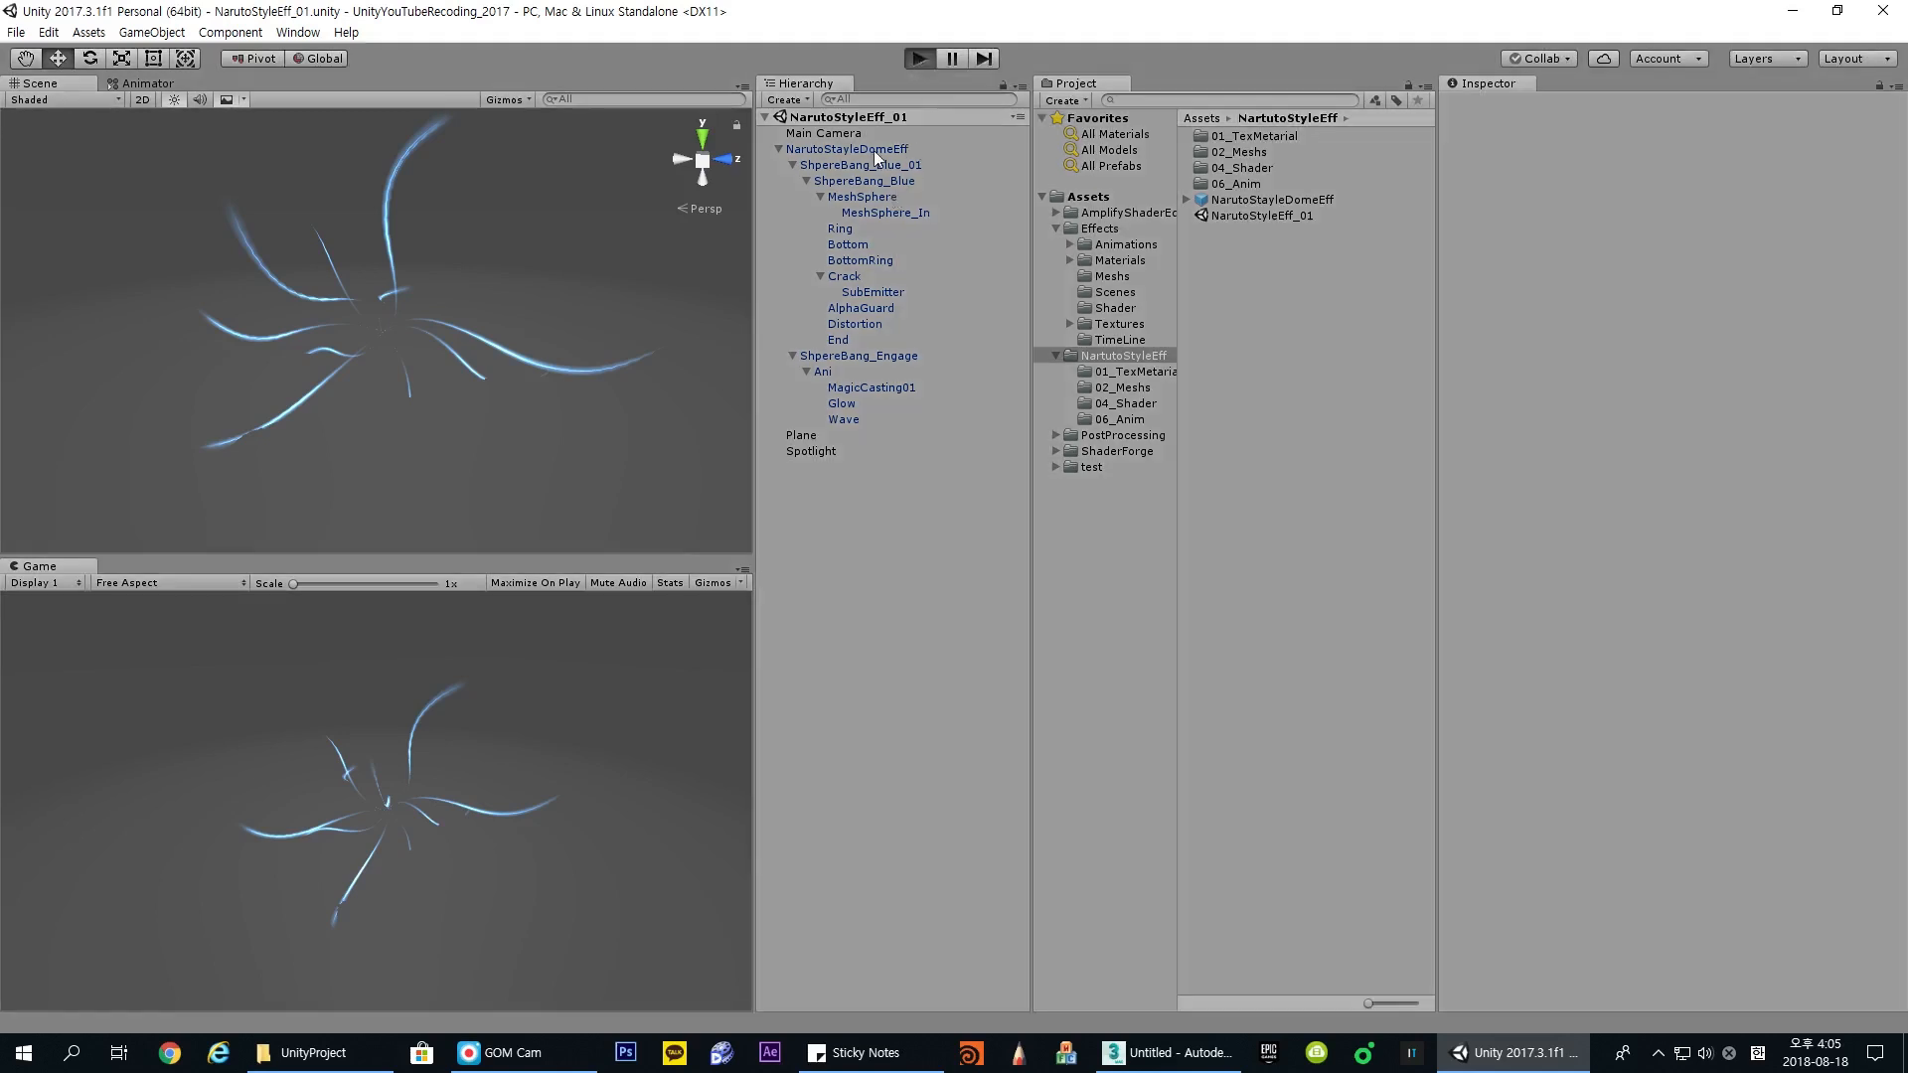
{"action": "left_click", "coordinate": [914, 148]}
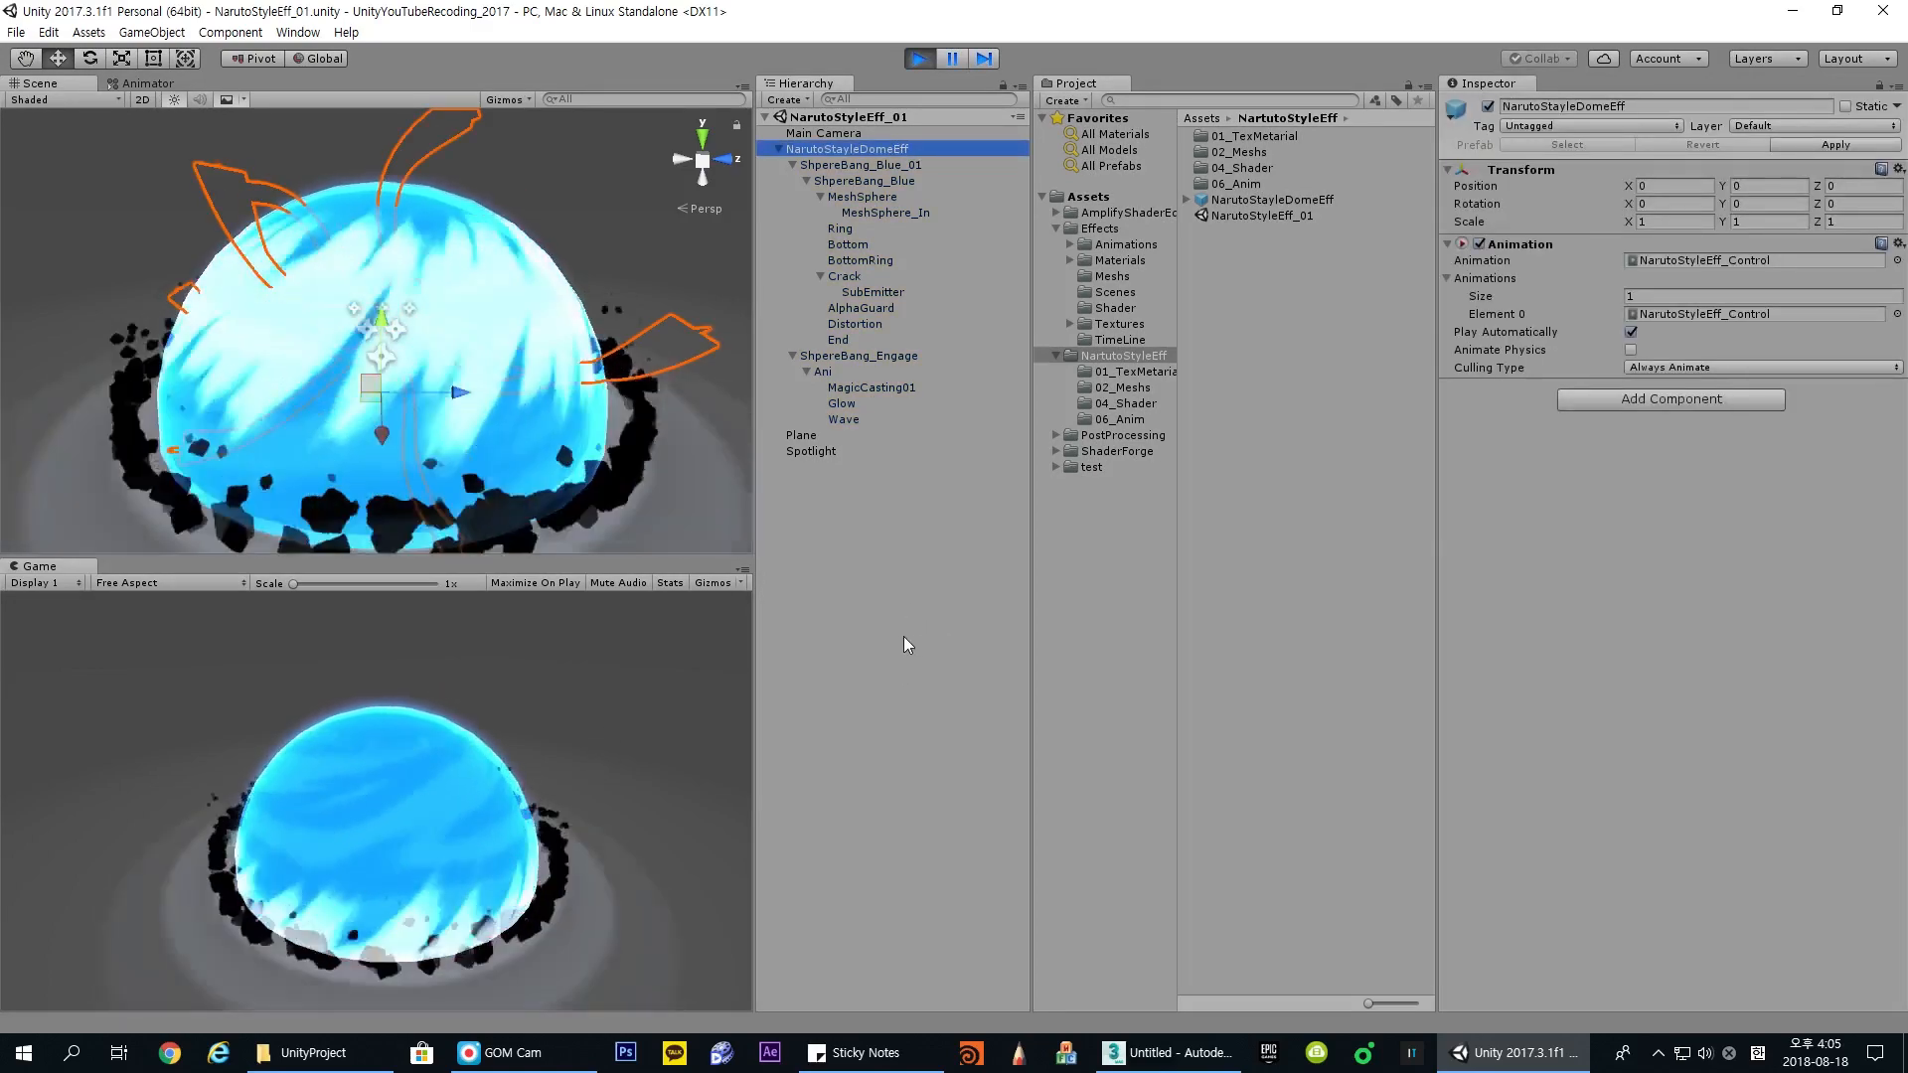
{"action": "left_click", "coordinate": [903, 635]}
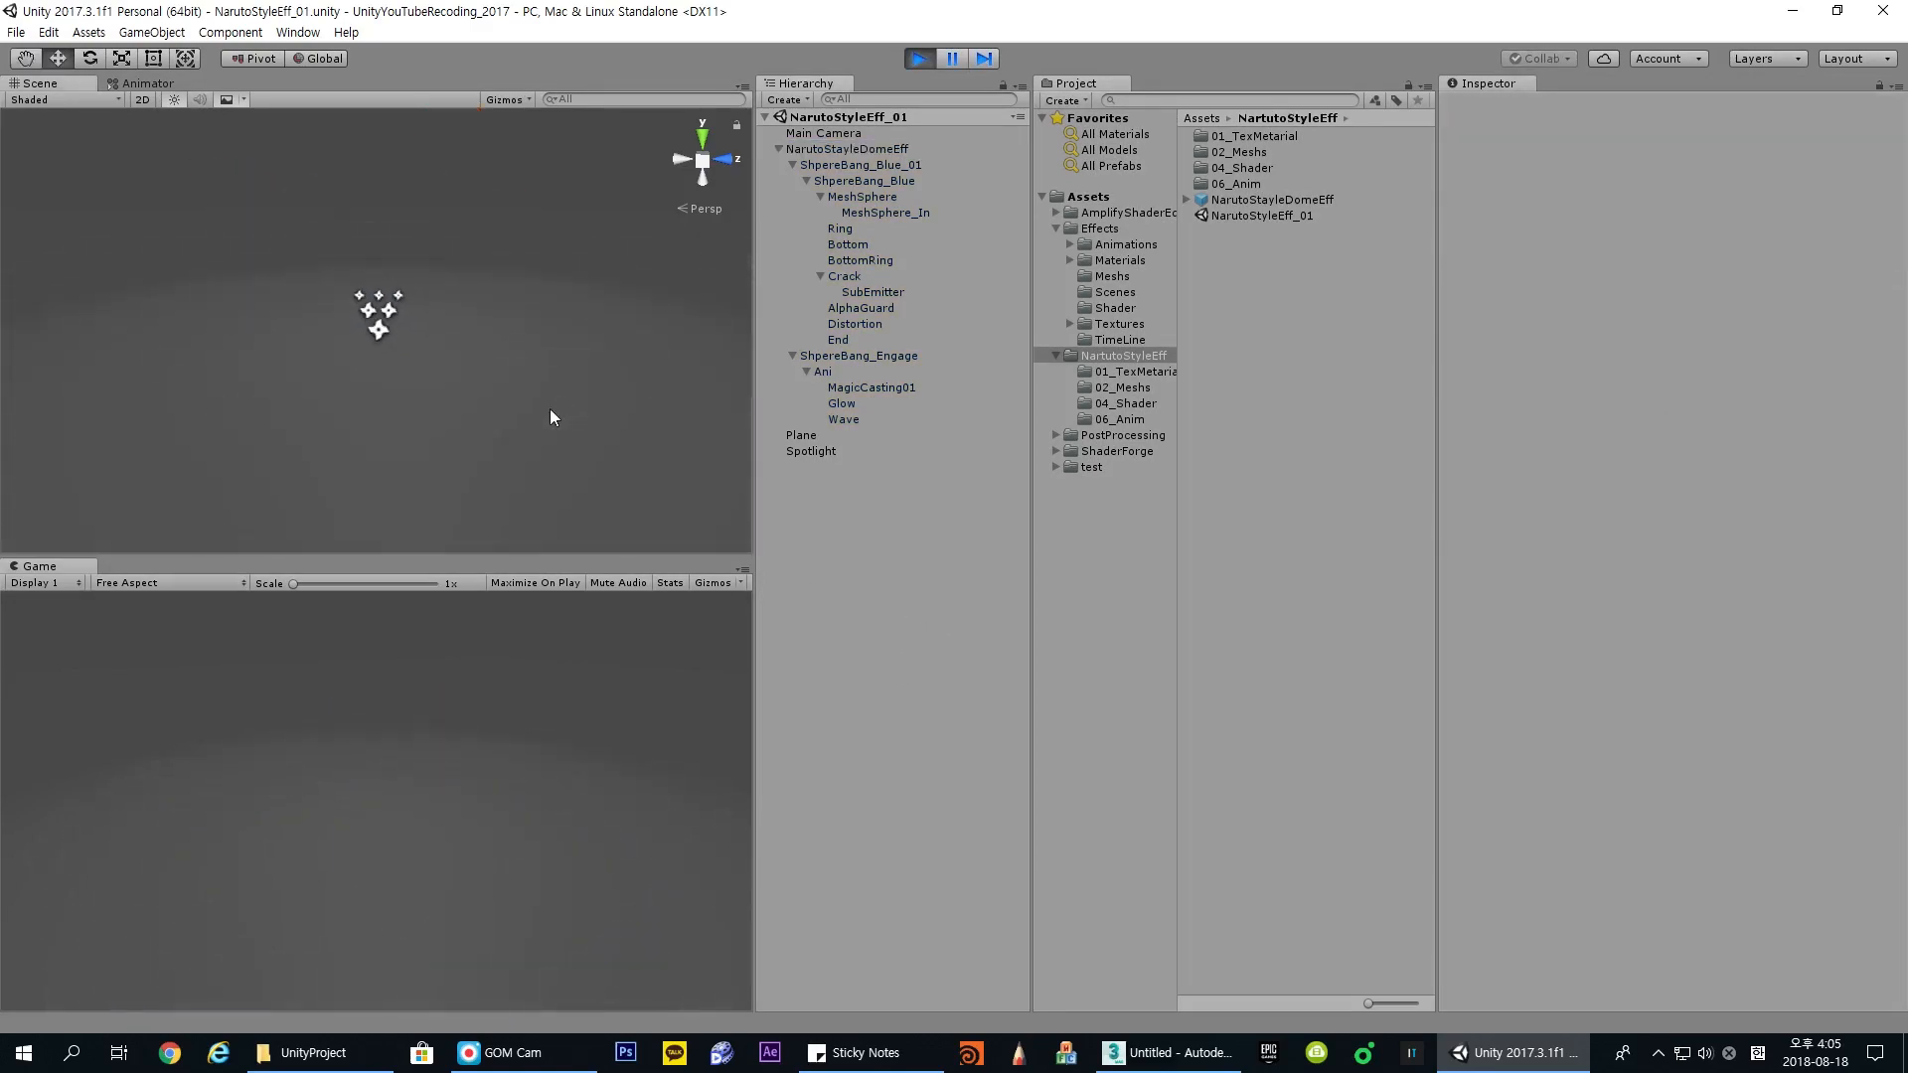
{"action": "left_click", "coordinate": [884, 149]}
{"action": "left_click", "coordinate": [1487, 108]}
{"action": "left_click", "coordinate": [1487, 107]}
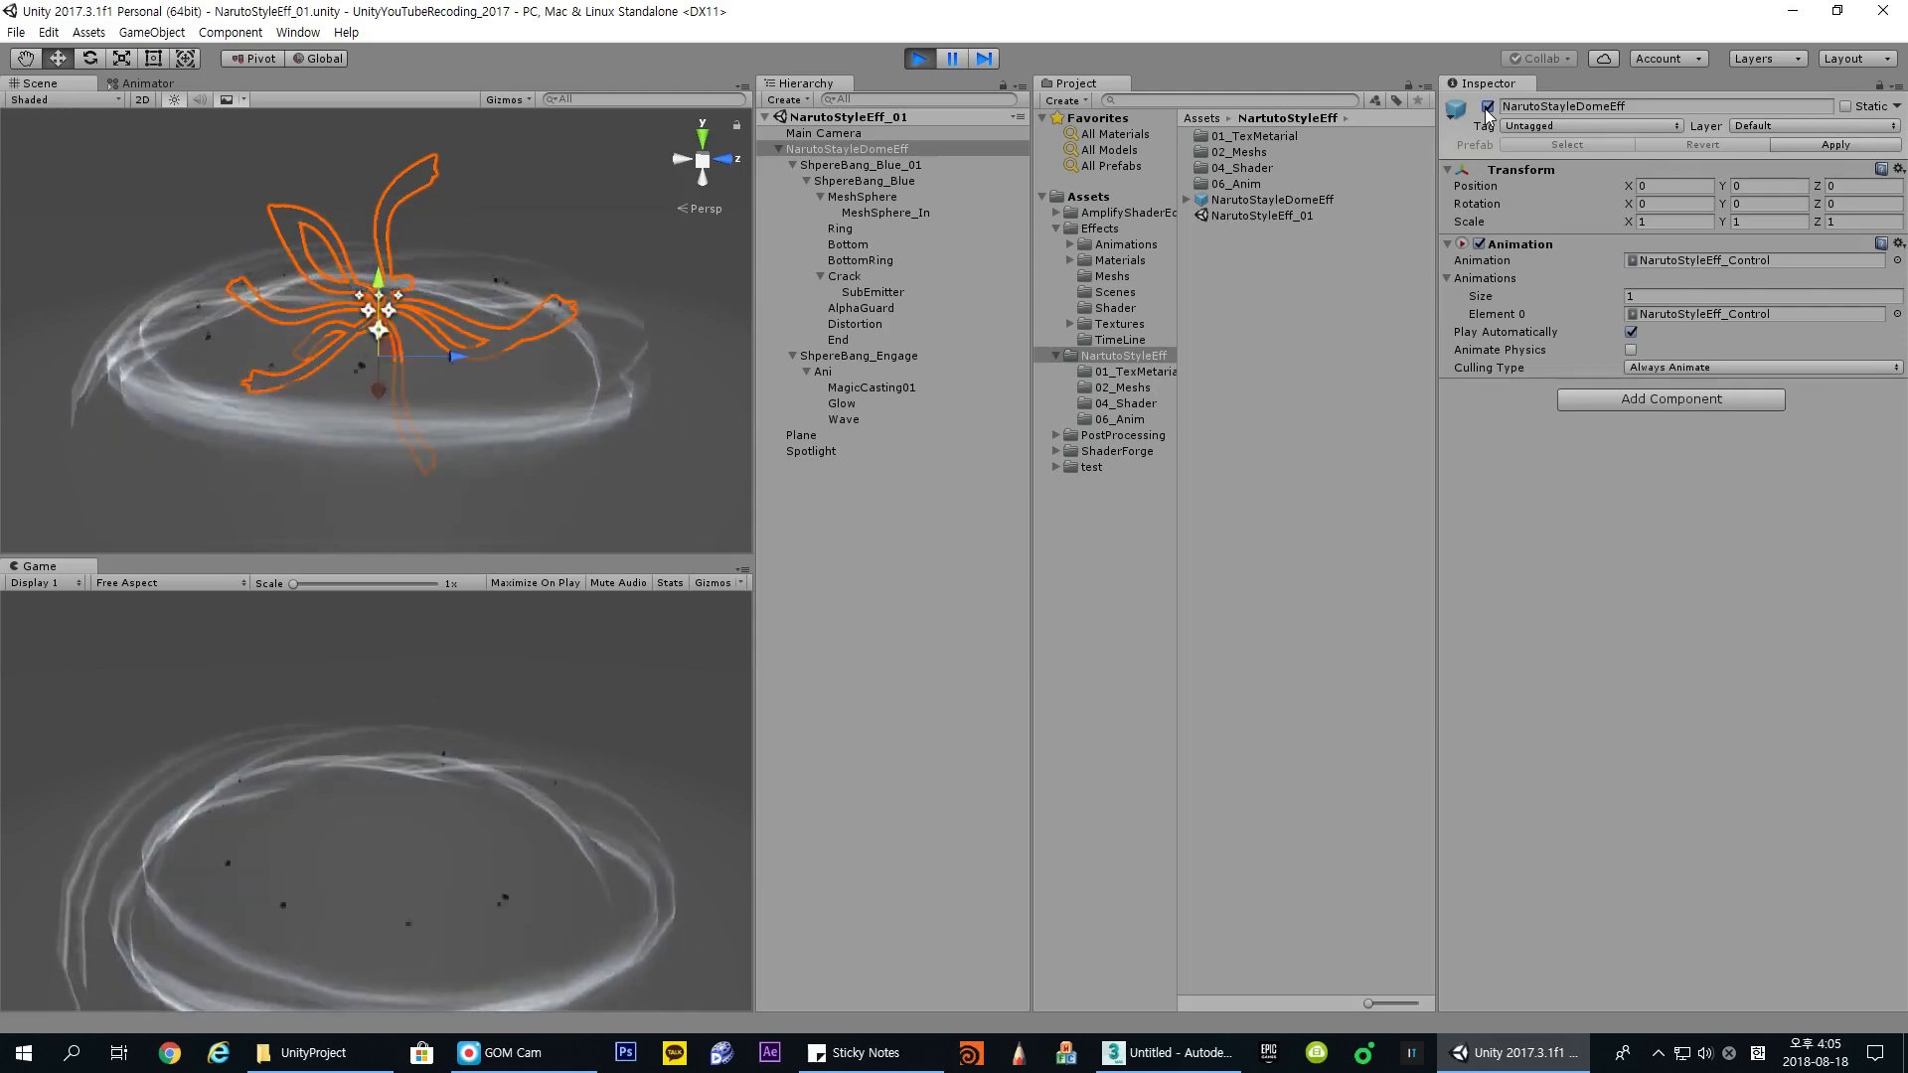
{"action": "left_click", "coordinate": [1486, 107]}
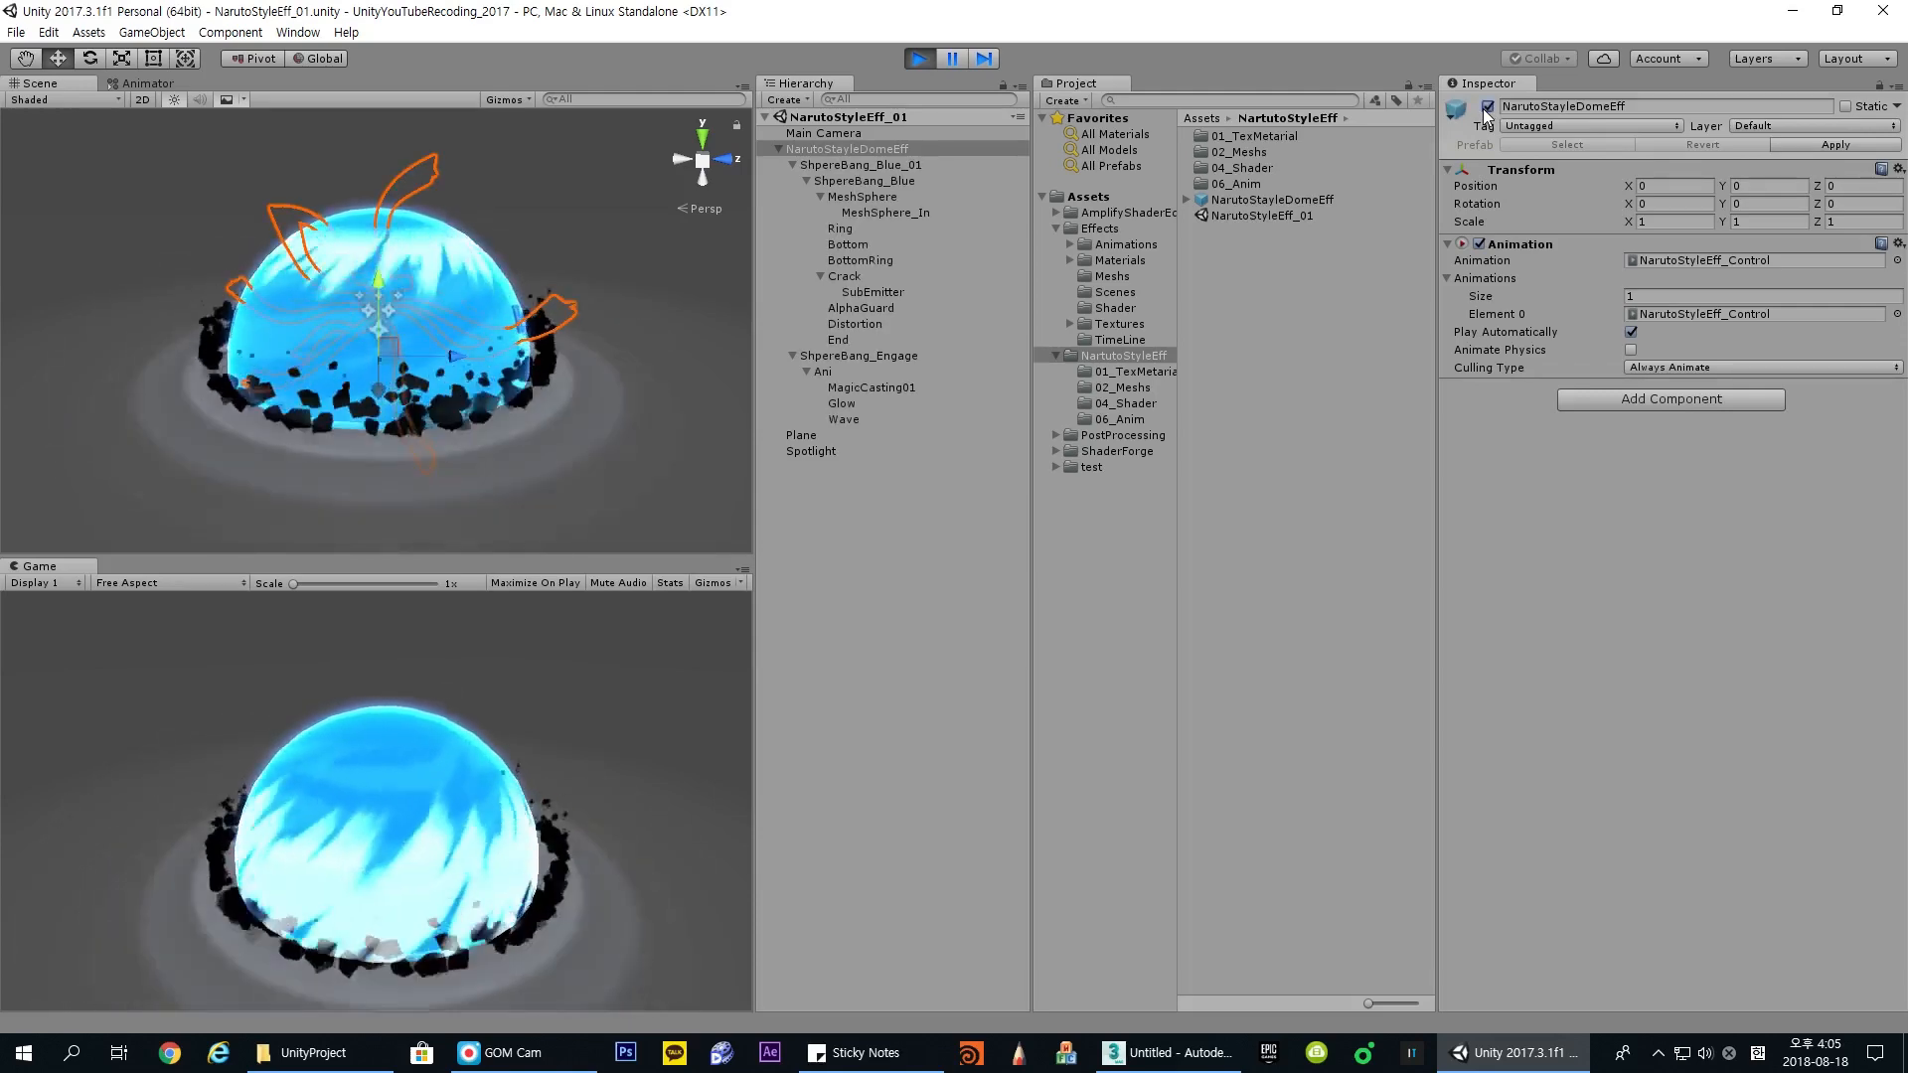
{"action": "left_click", "coordinate": [1487, 107]}
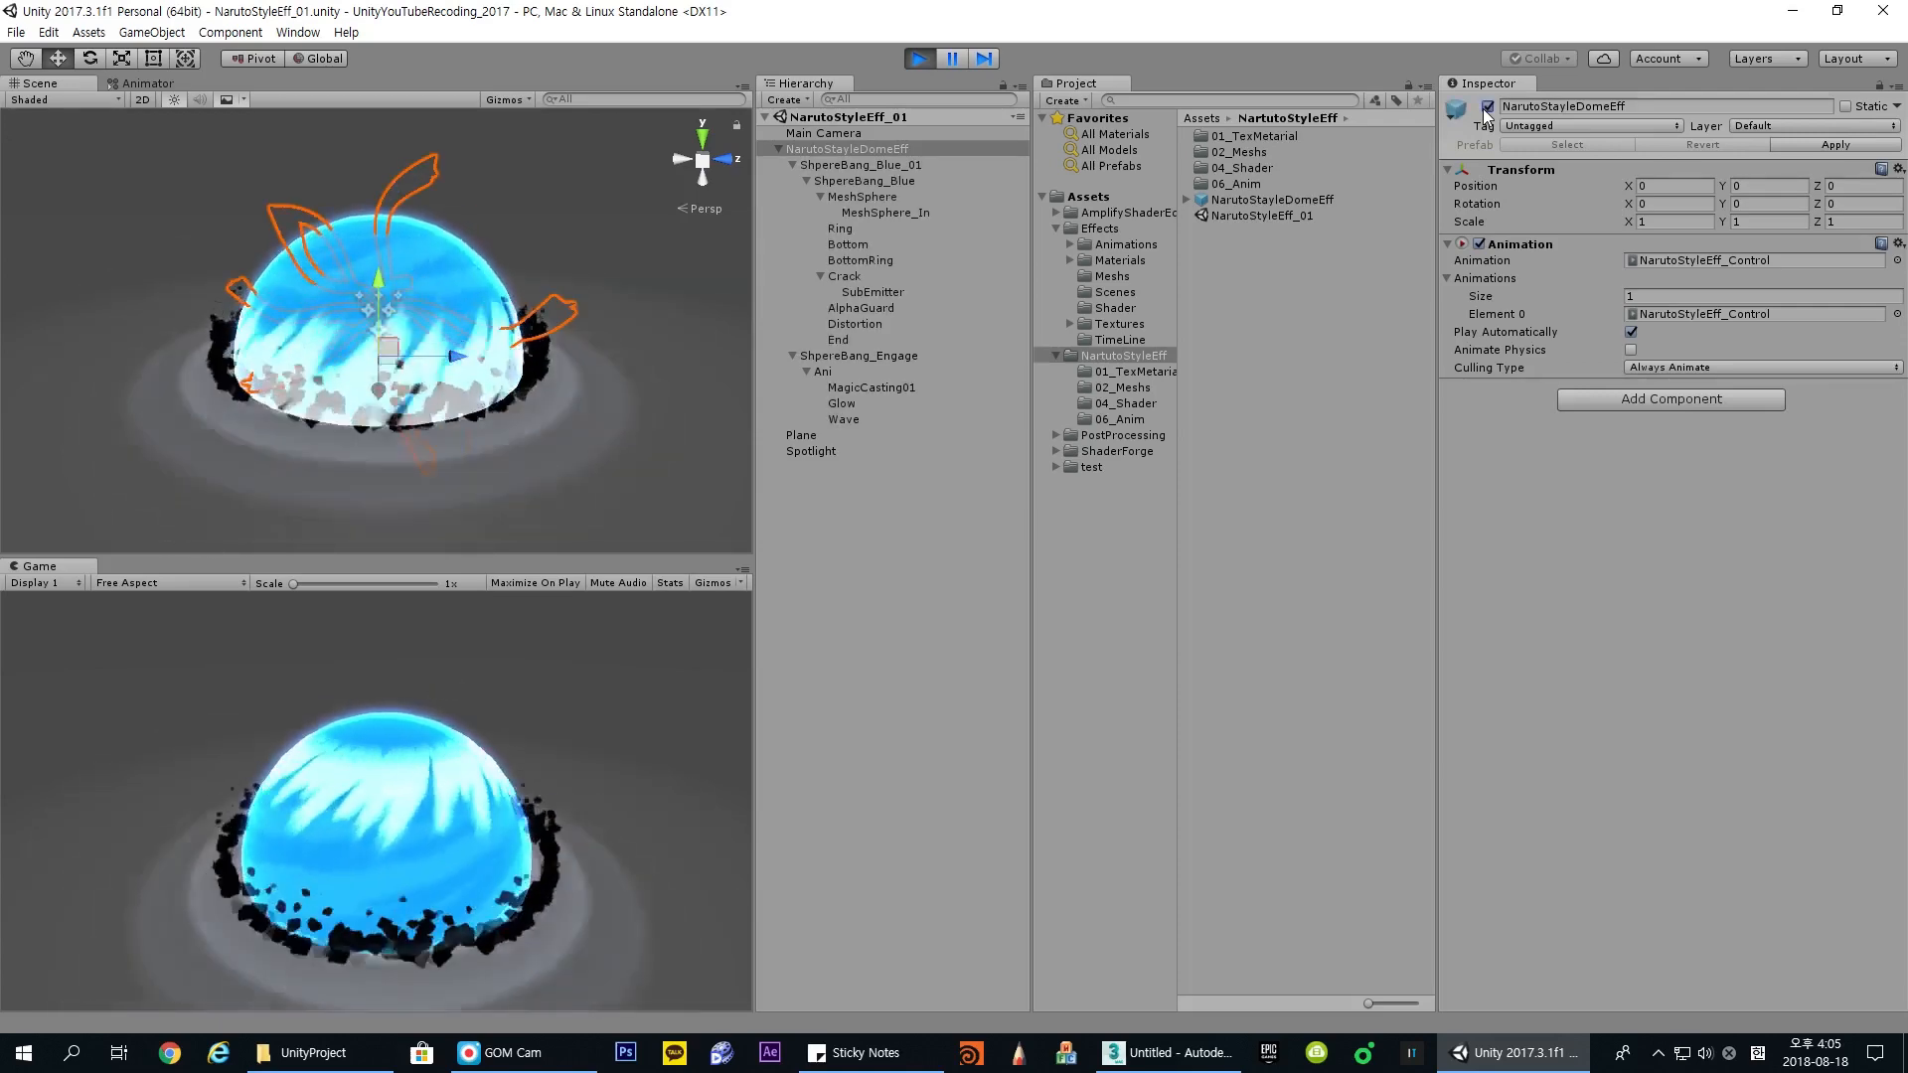
{"action": "left_click", "coordinate": [1487, 107]}
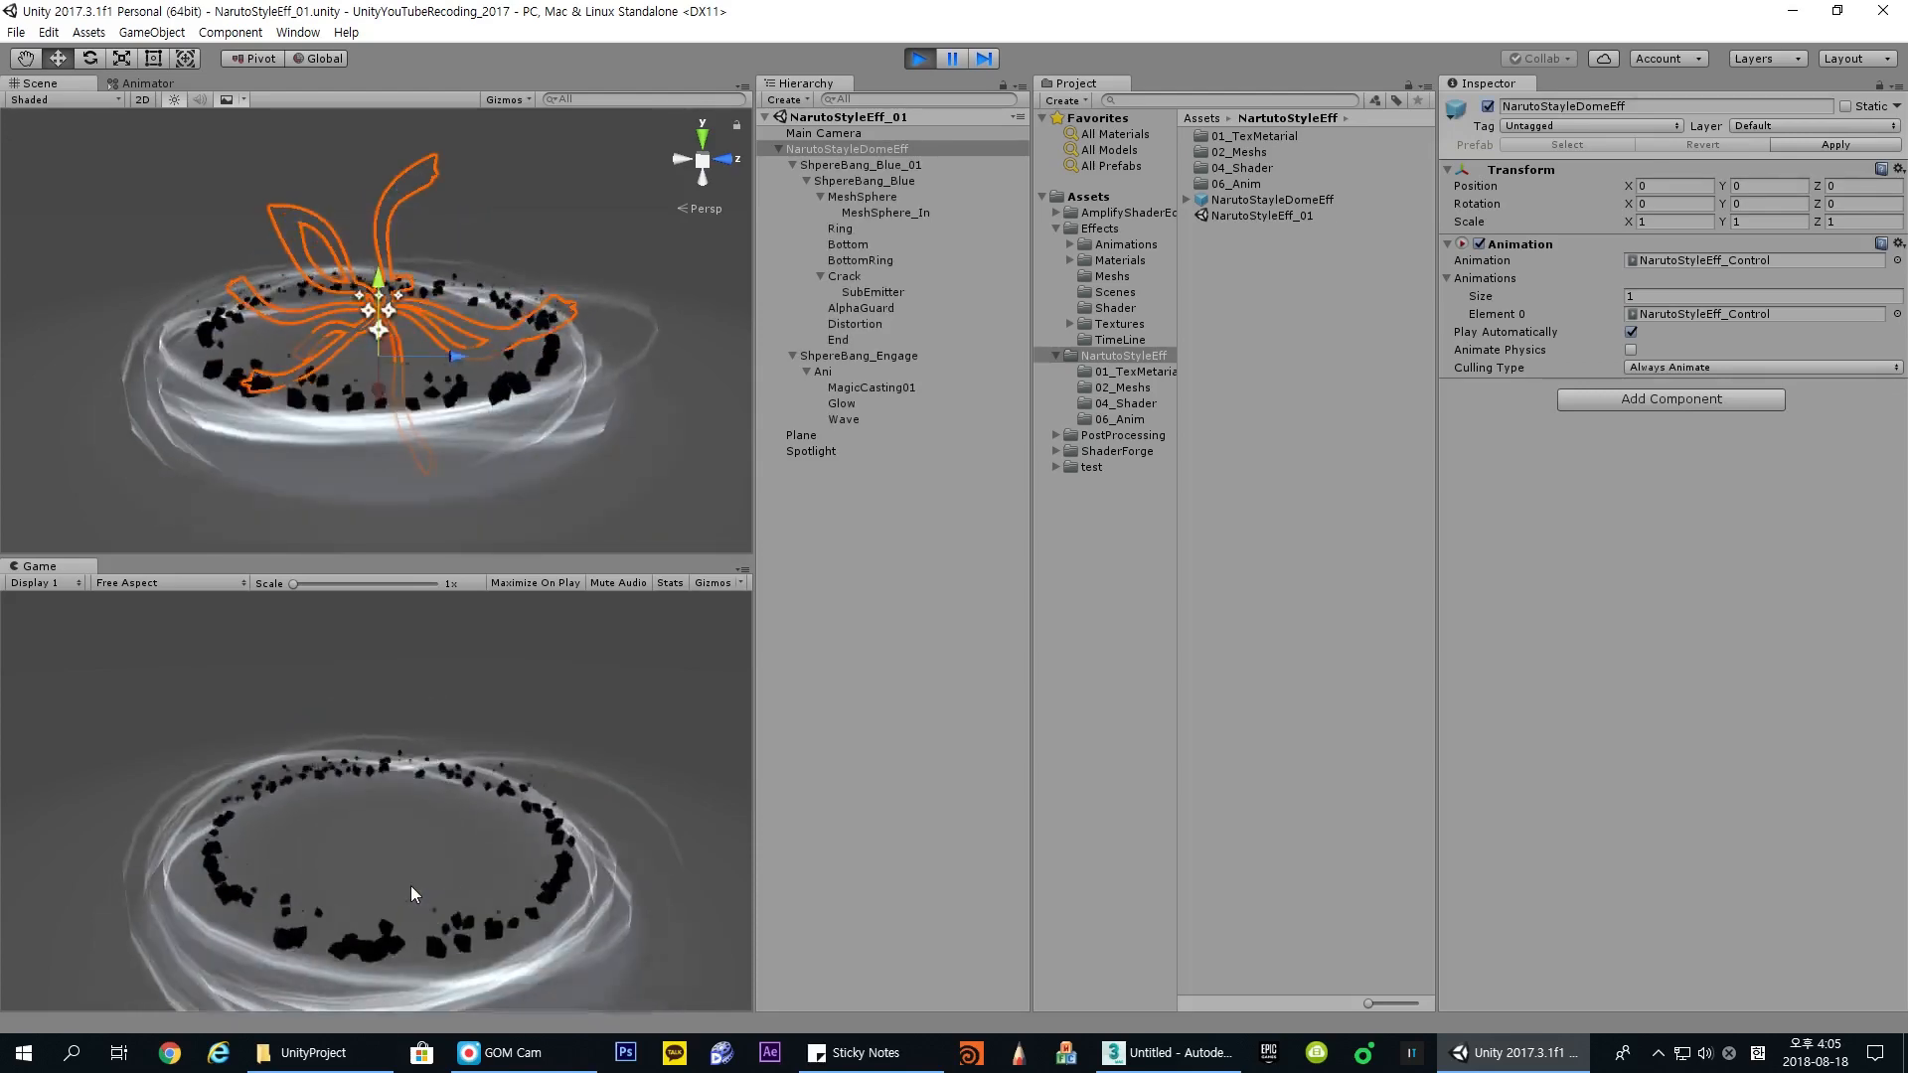
{"action": "left_click", "coordinate": [1489, 107]}
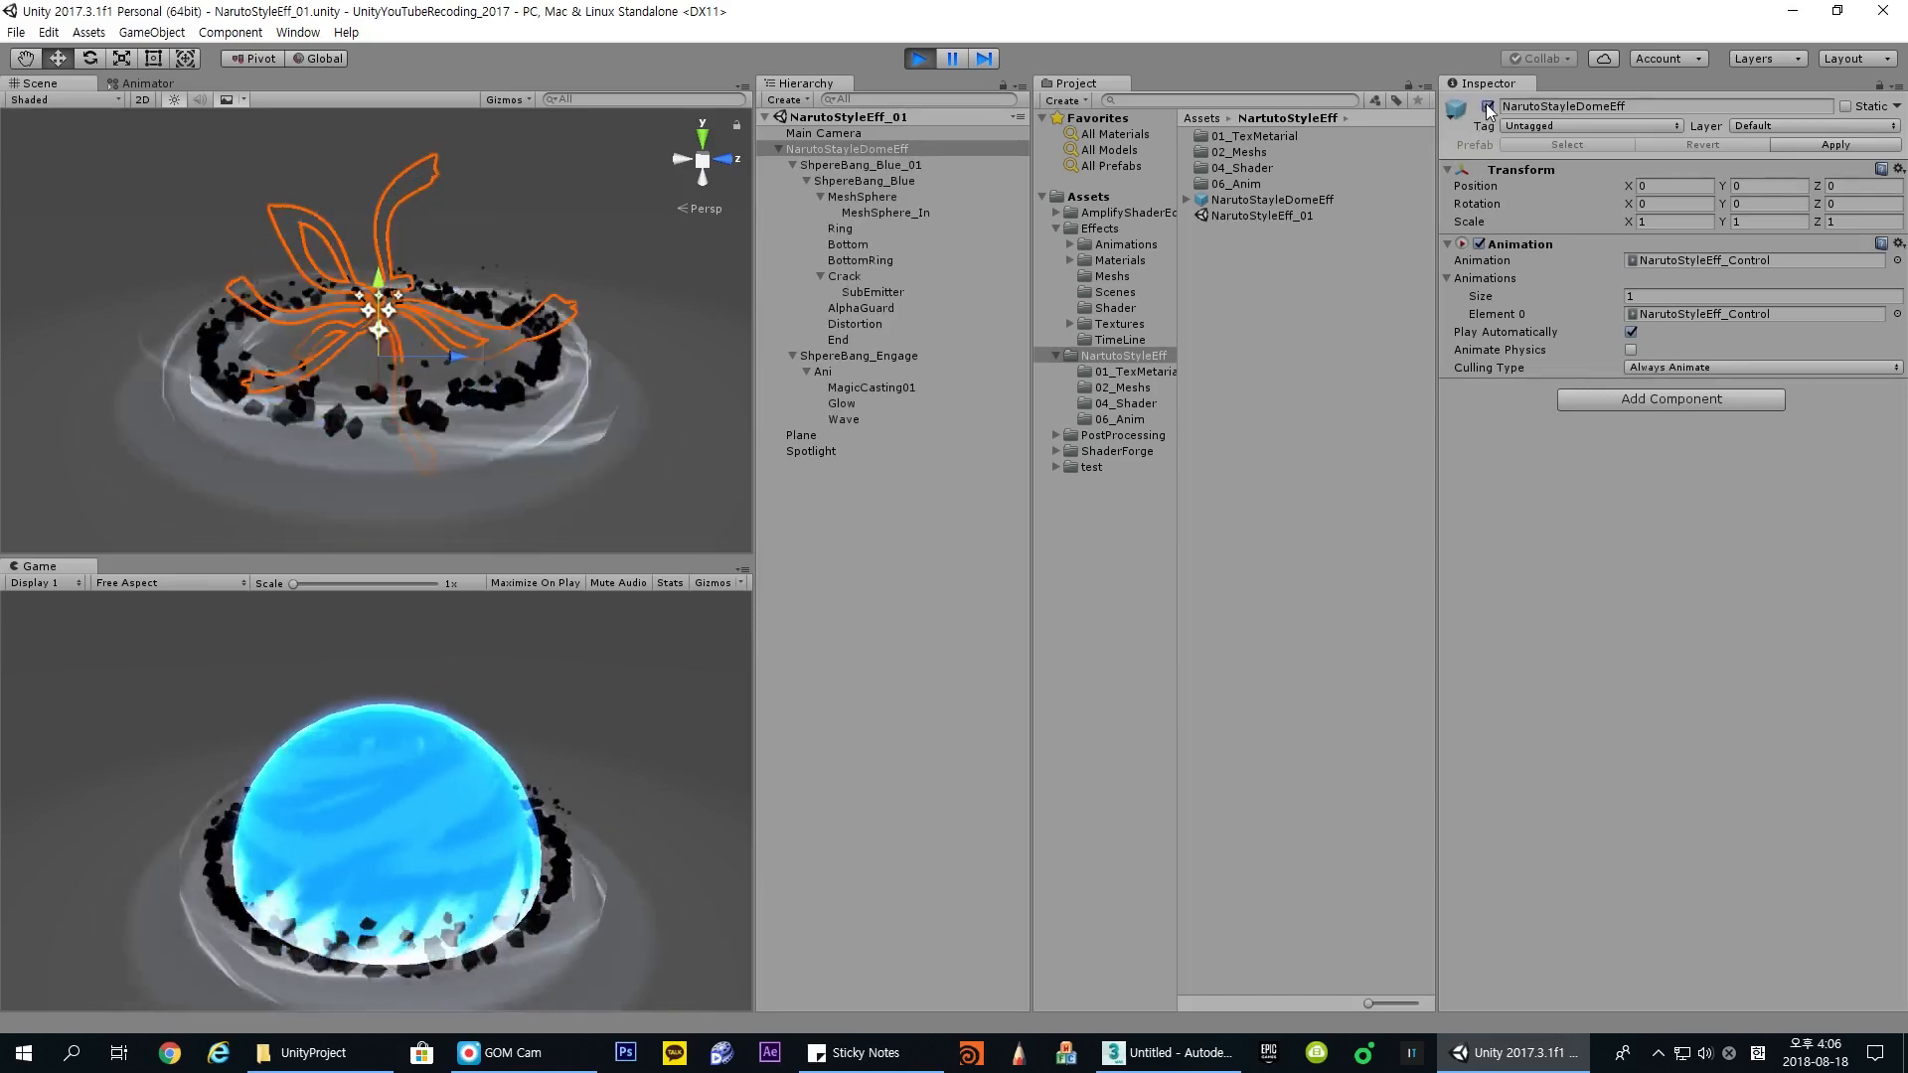
{"action": "left_click", "coordinate": [1489, 107]}
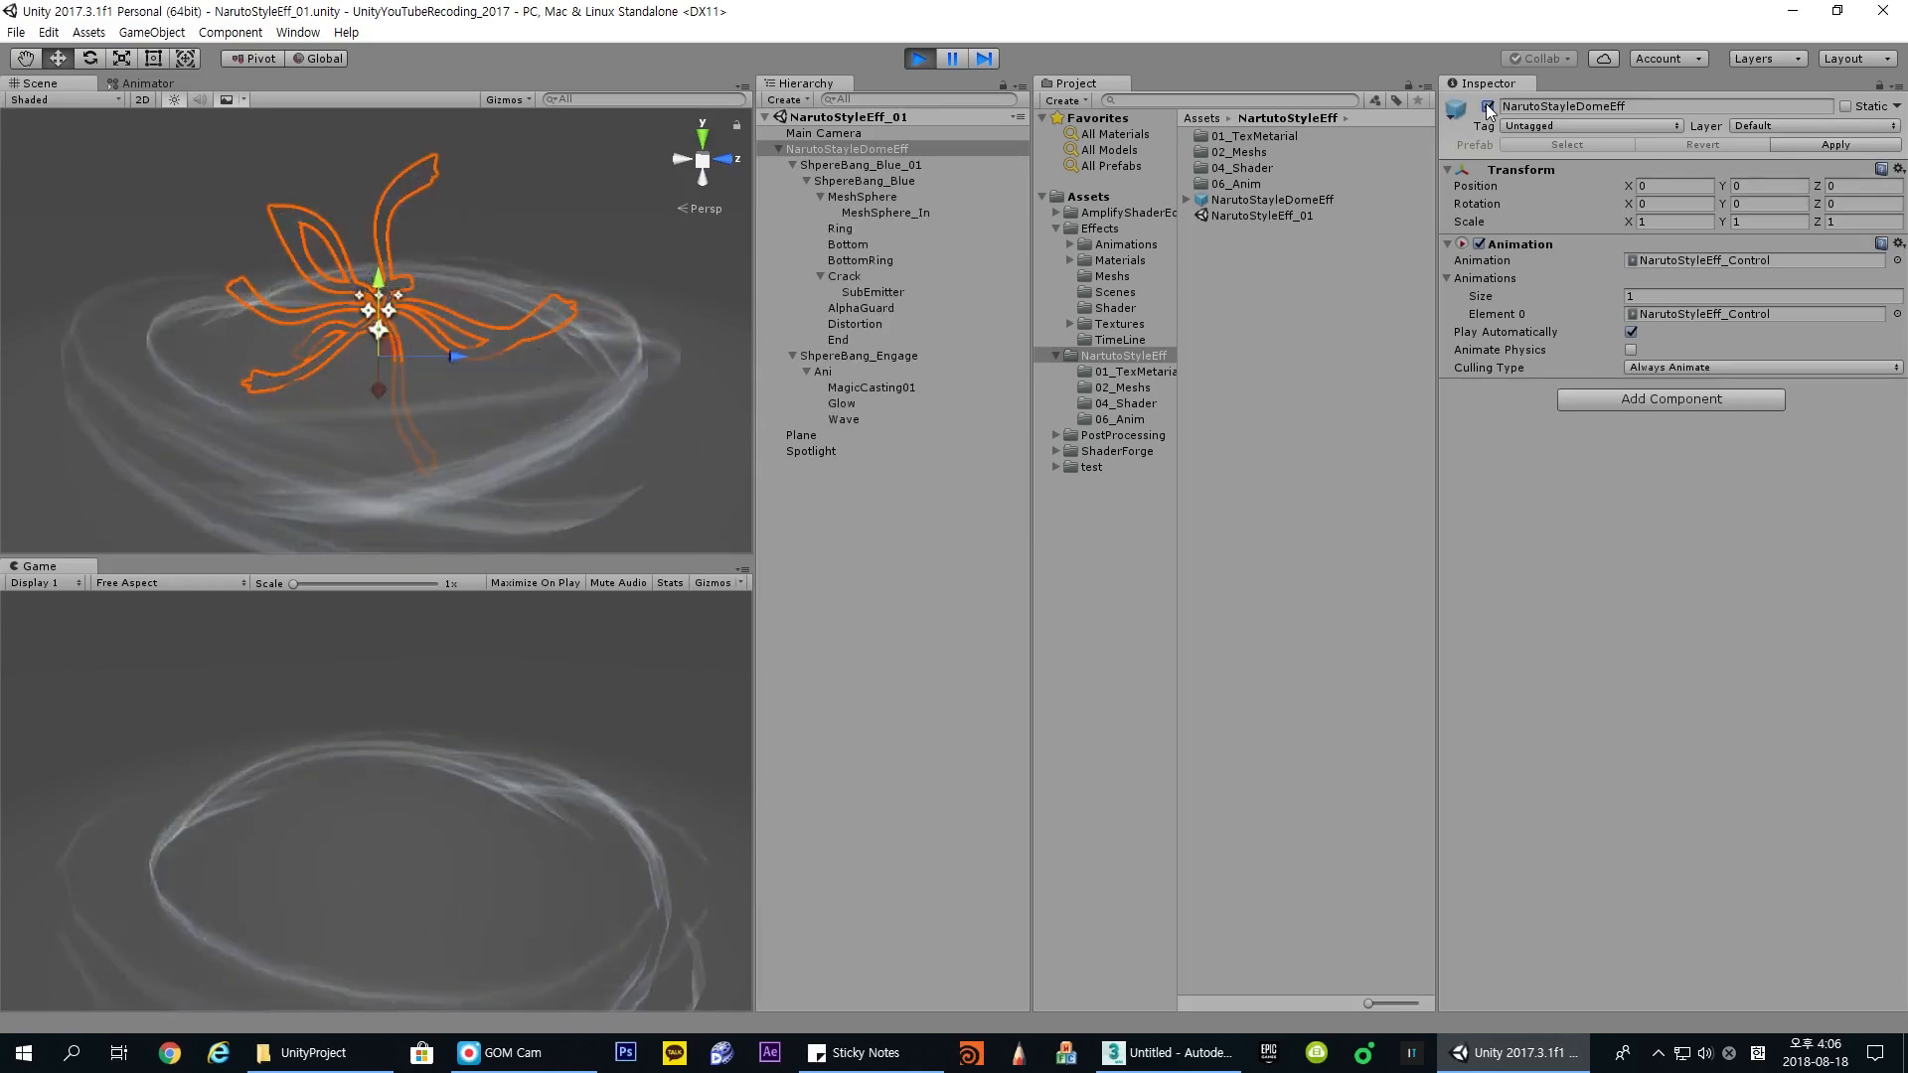
{"action": "left_click", "coordinate": [1489, 107]}
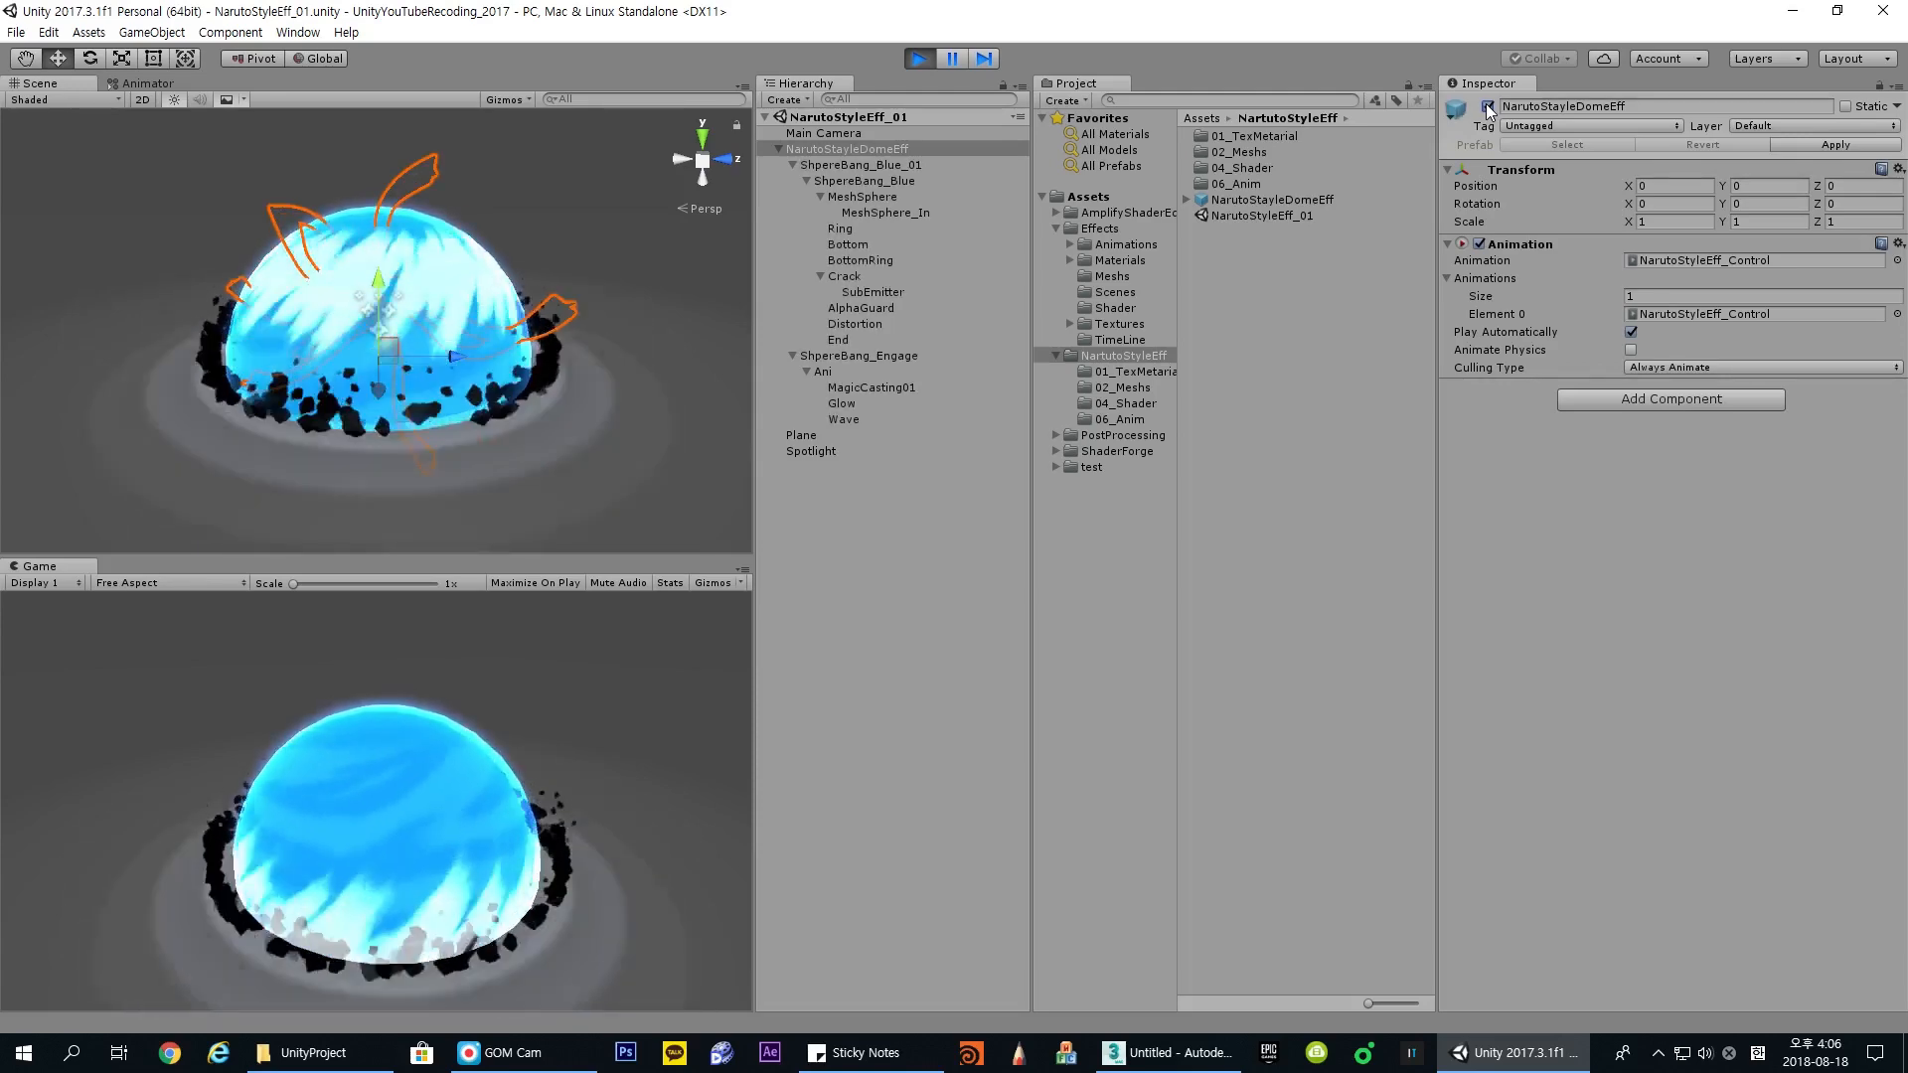
{"action": "left_click", "coordinate": [1489, 108]}
{"action": "left_click", "coordinate": [1489, 107]}
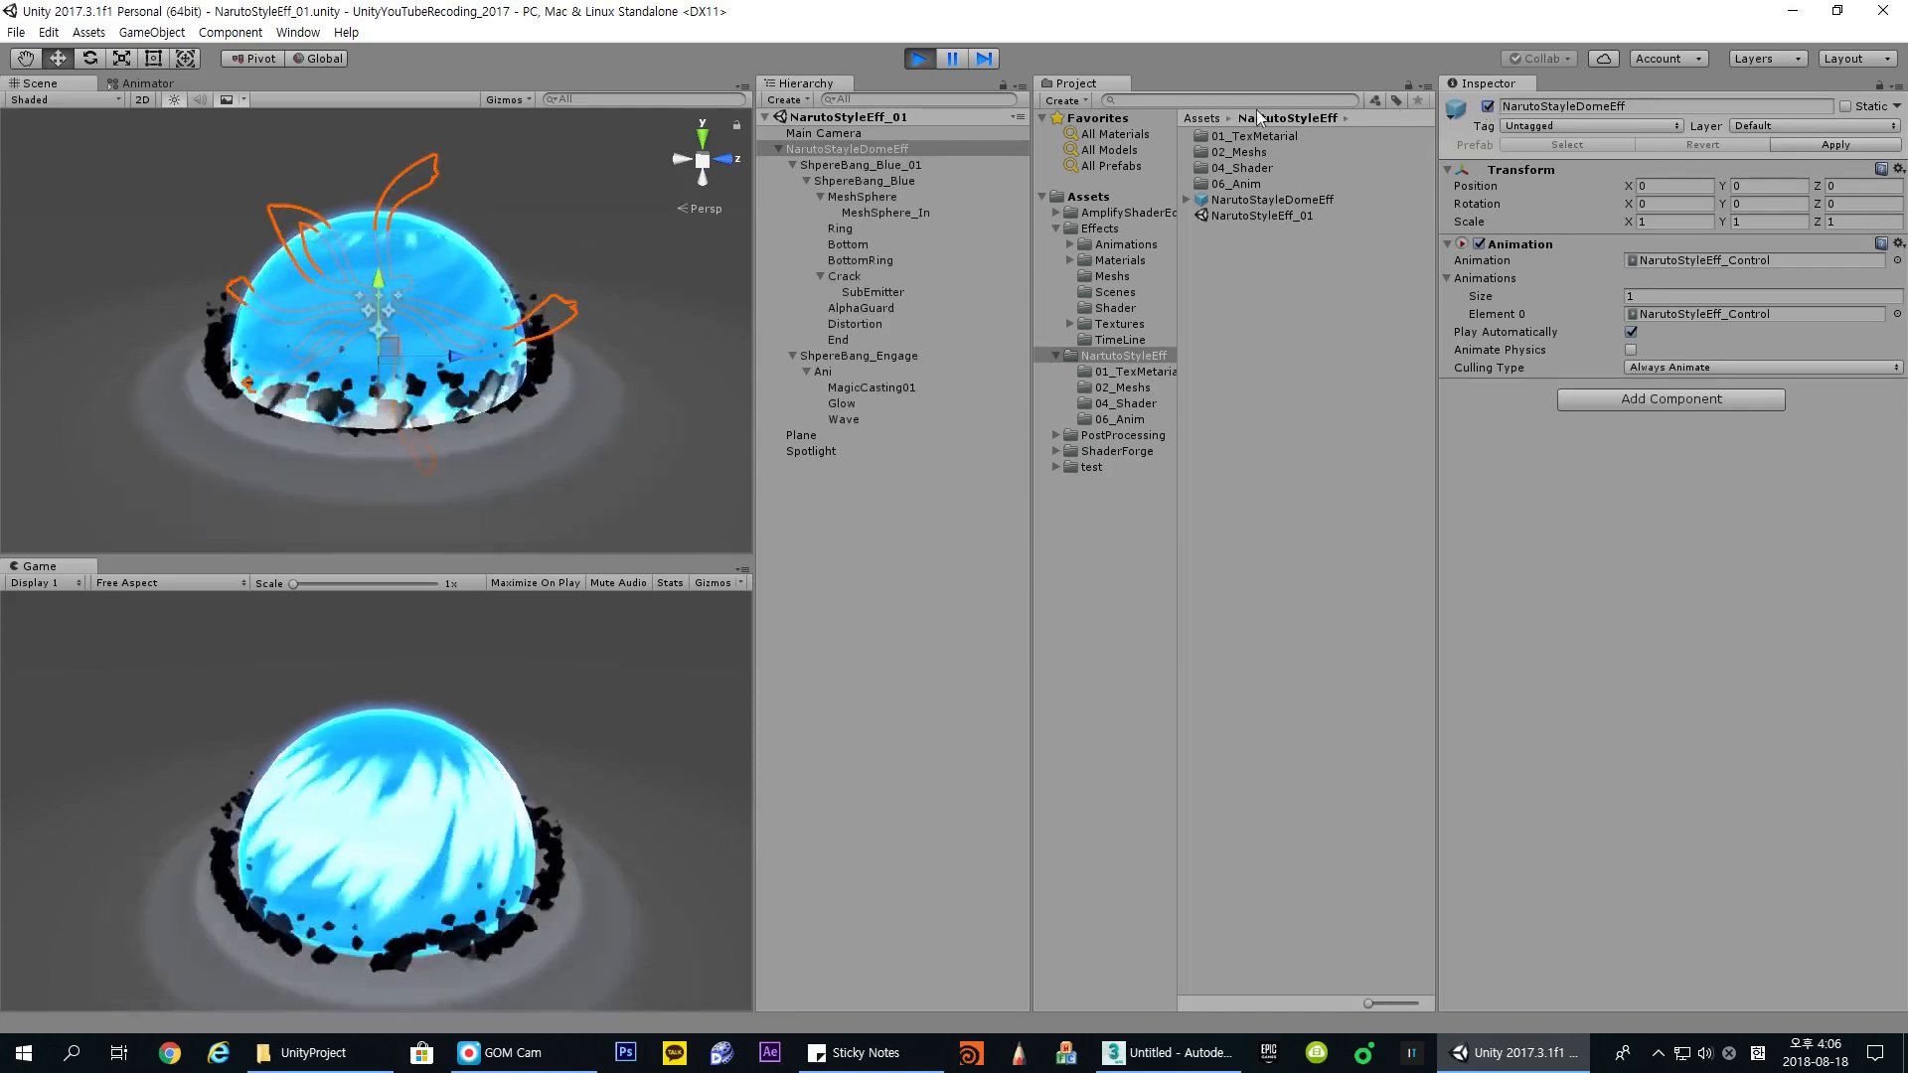
Step: Stop the scene, examine the ShpereBang_Blue_01 and ShpereBang_Engage groups, and preview the ShpereBang_Blue particle system
{"action": "left_click", "coordinate": [920, 62]}
{"action": "left_click", "coordinate": [938, 453]}
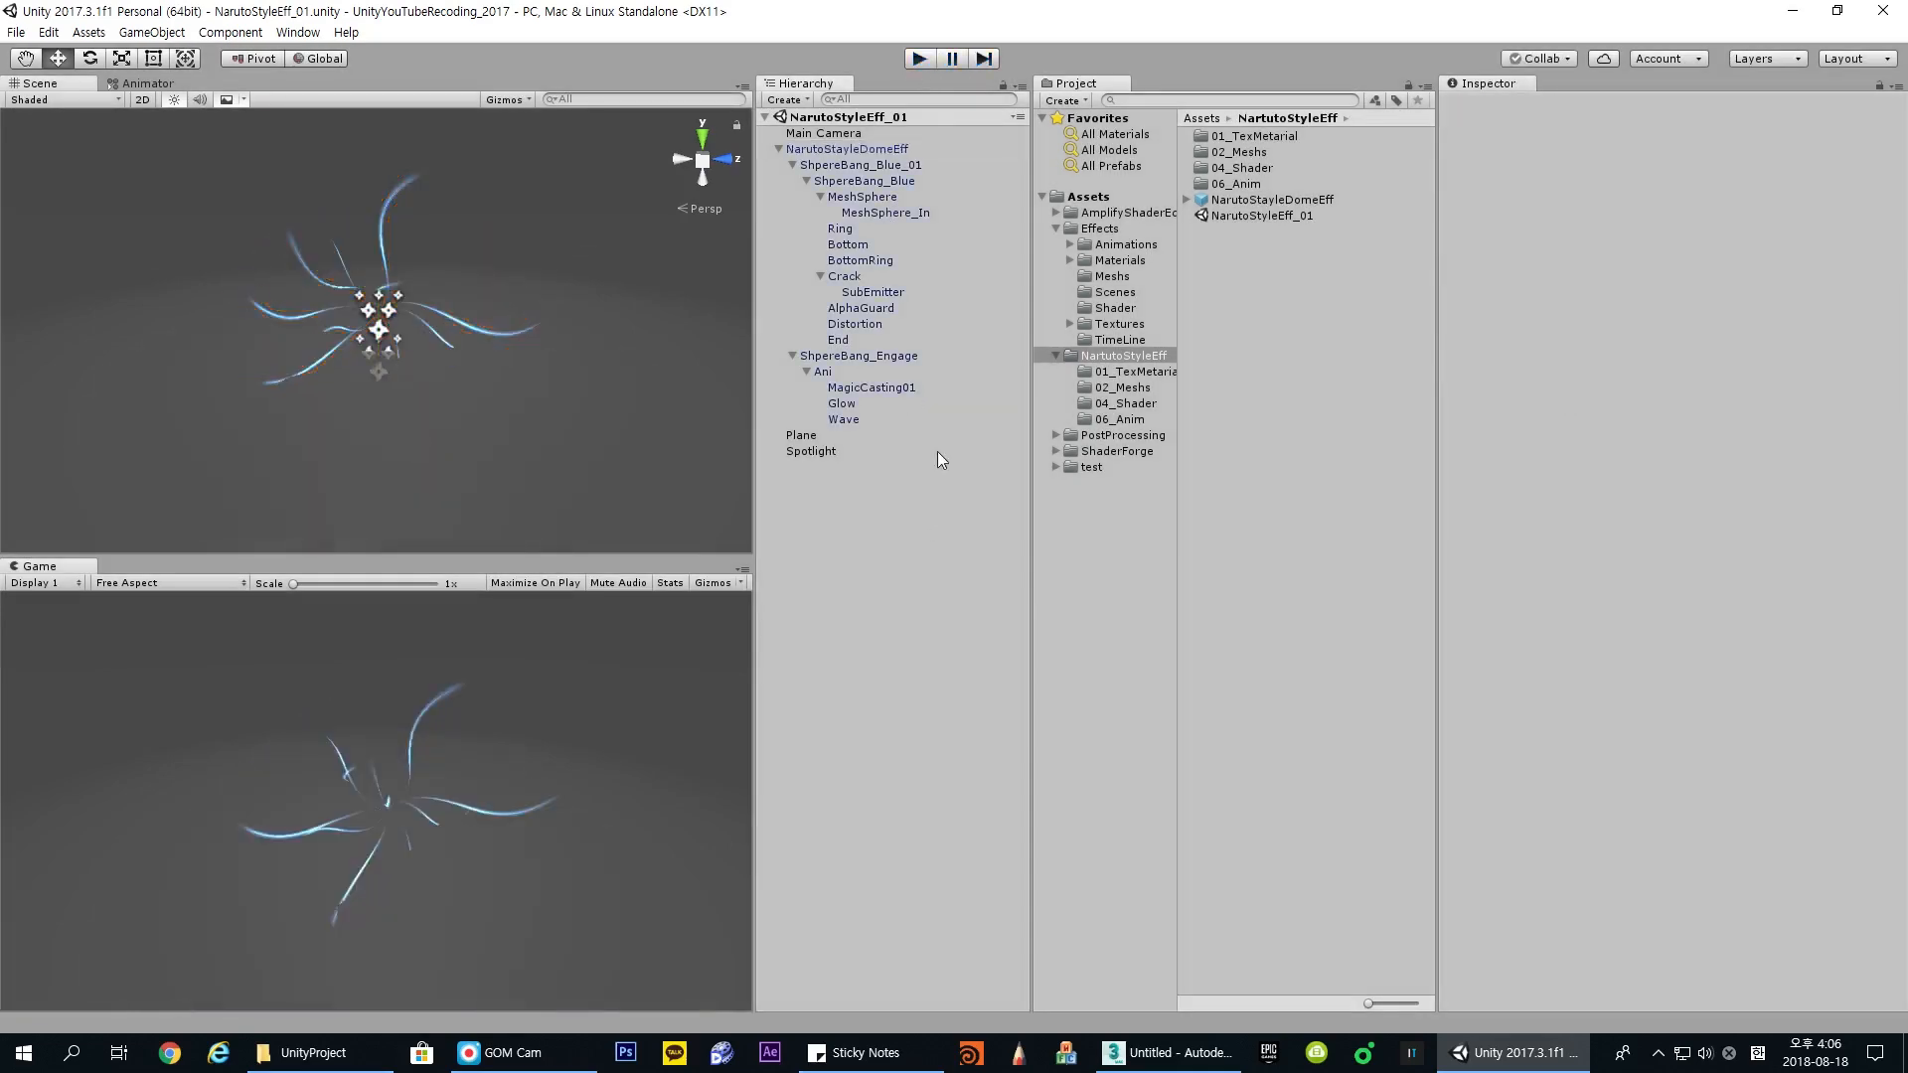
{"action": "left_click", "coordinate": [897, 166]}
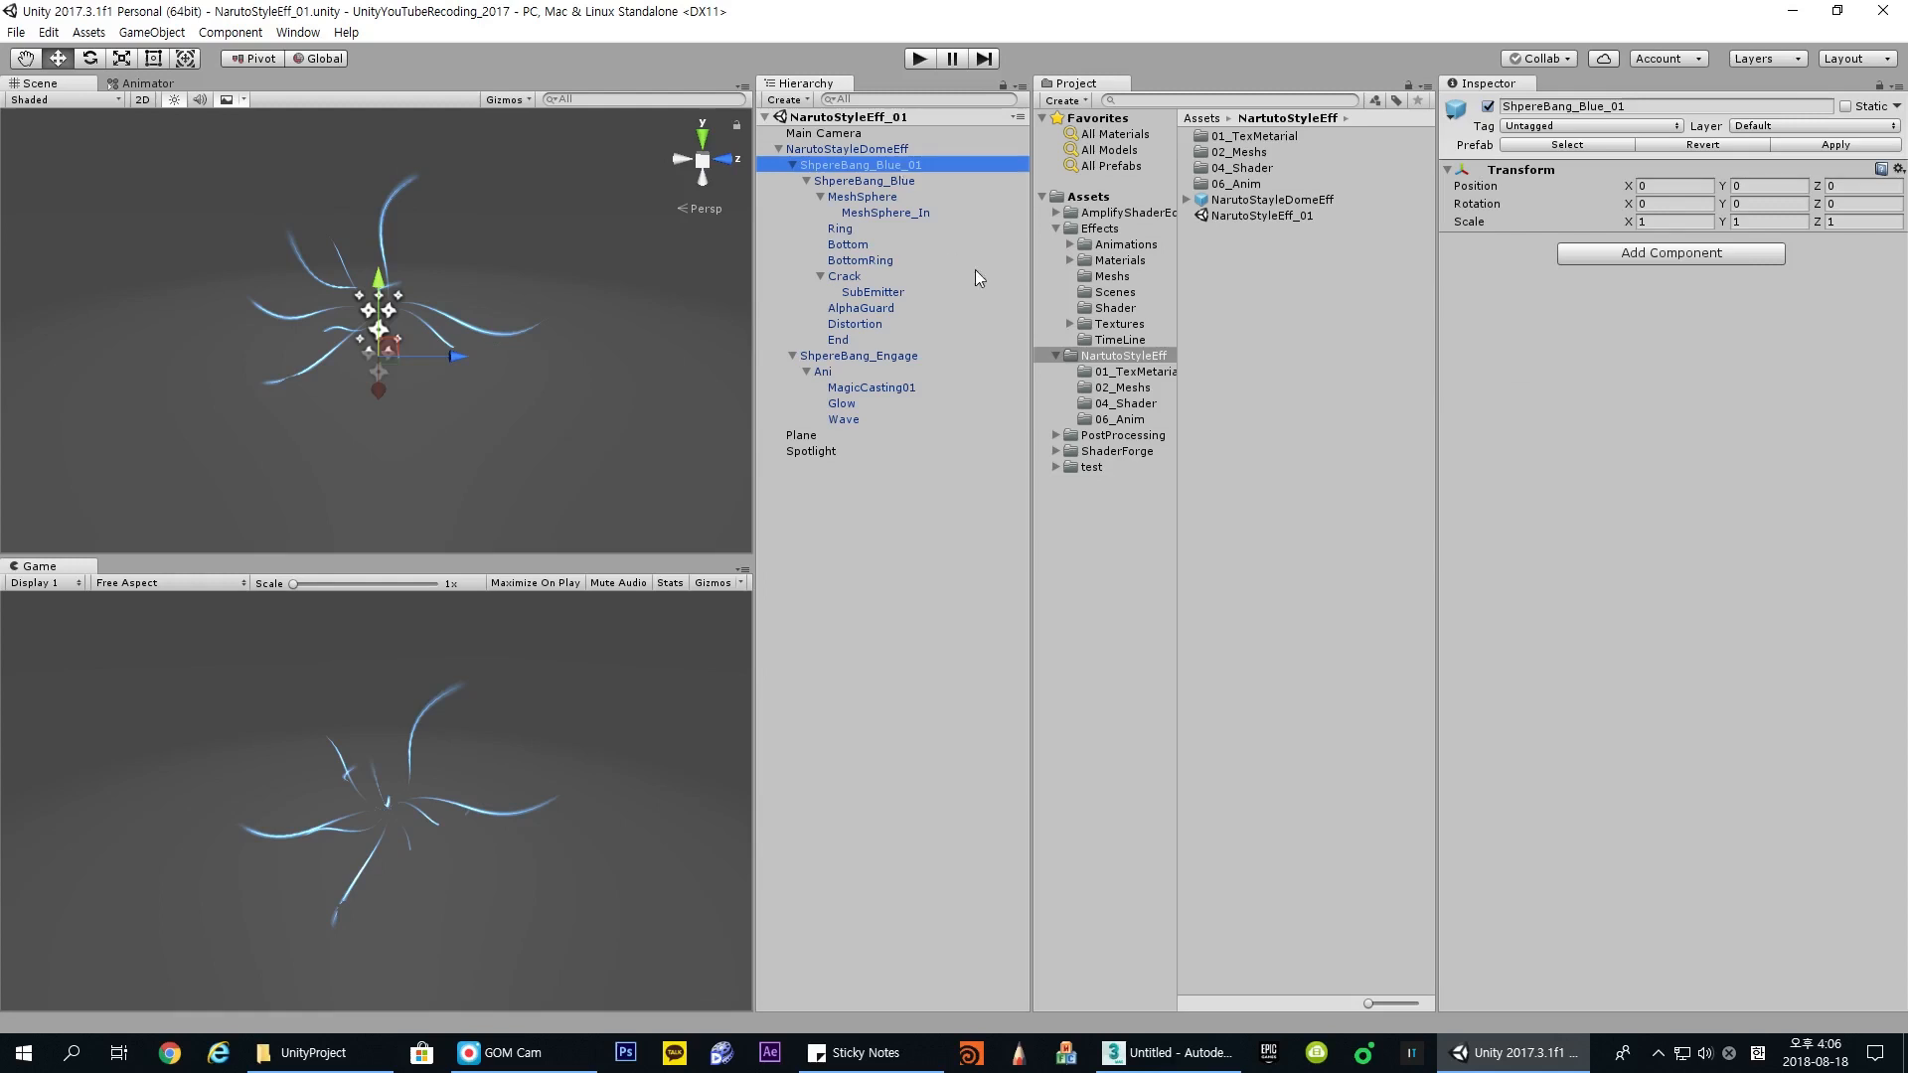
{"action": "left_click", "coordinate": [904, 357]}
{"action": "left_click", "coordinate": [854, 484]}
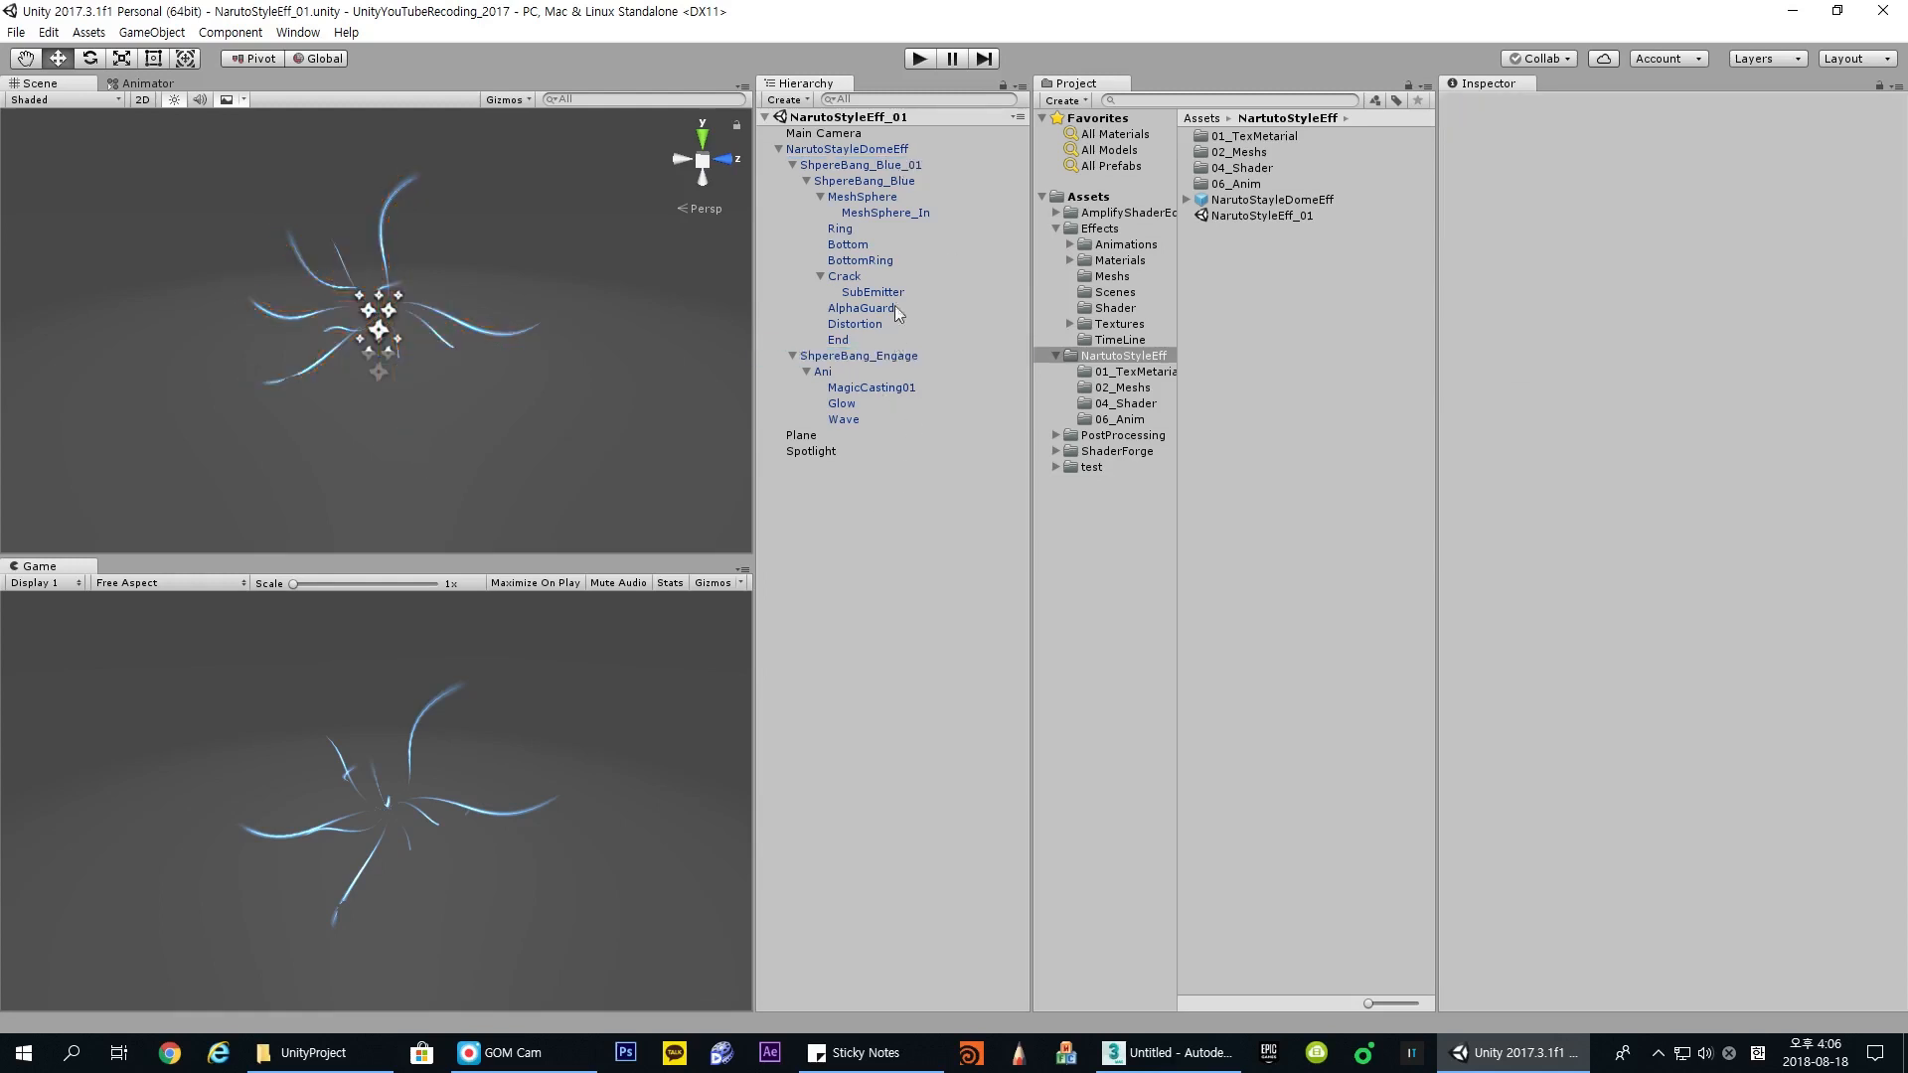
{"action": "left_click", "coordinate": [905, 179]}
{"action": "left_click", "coordinate": [563, 401]}
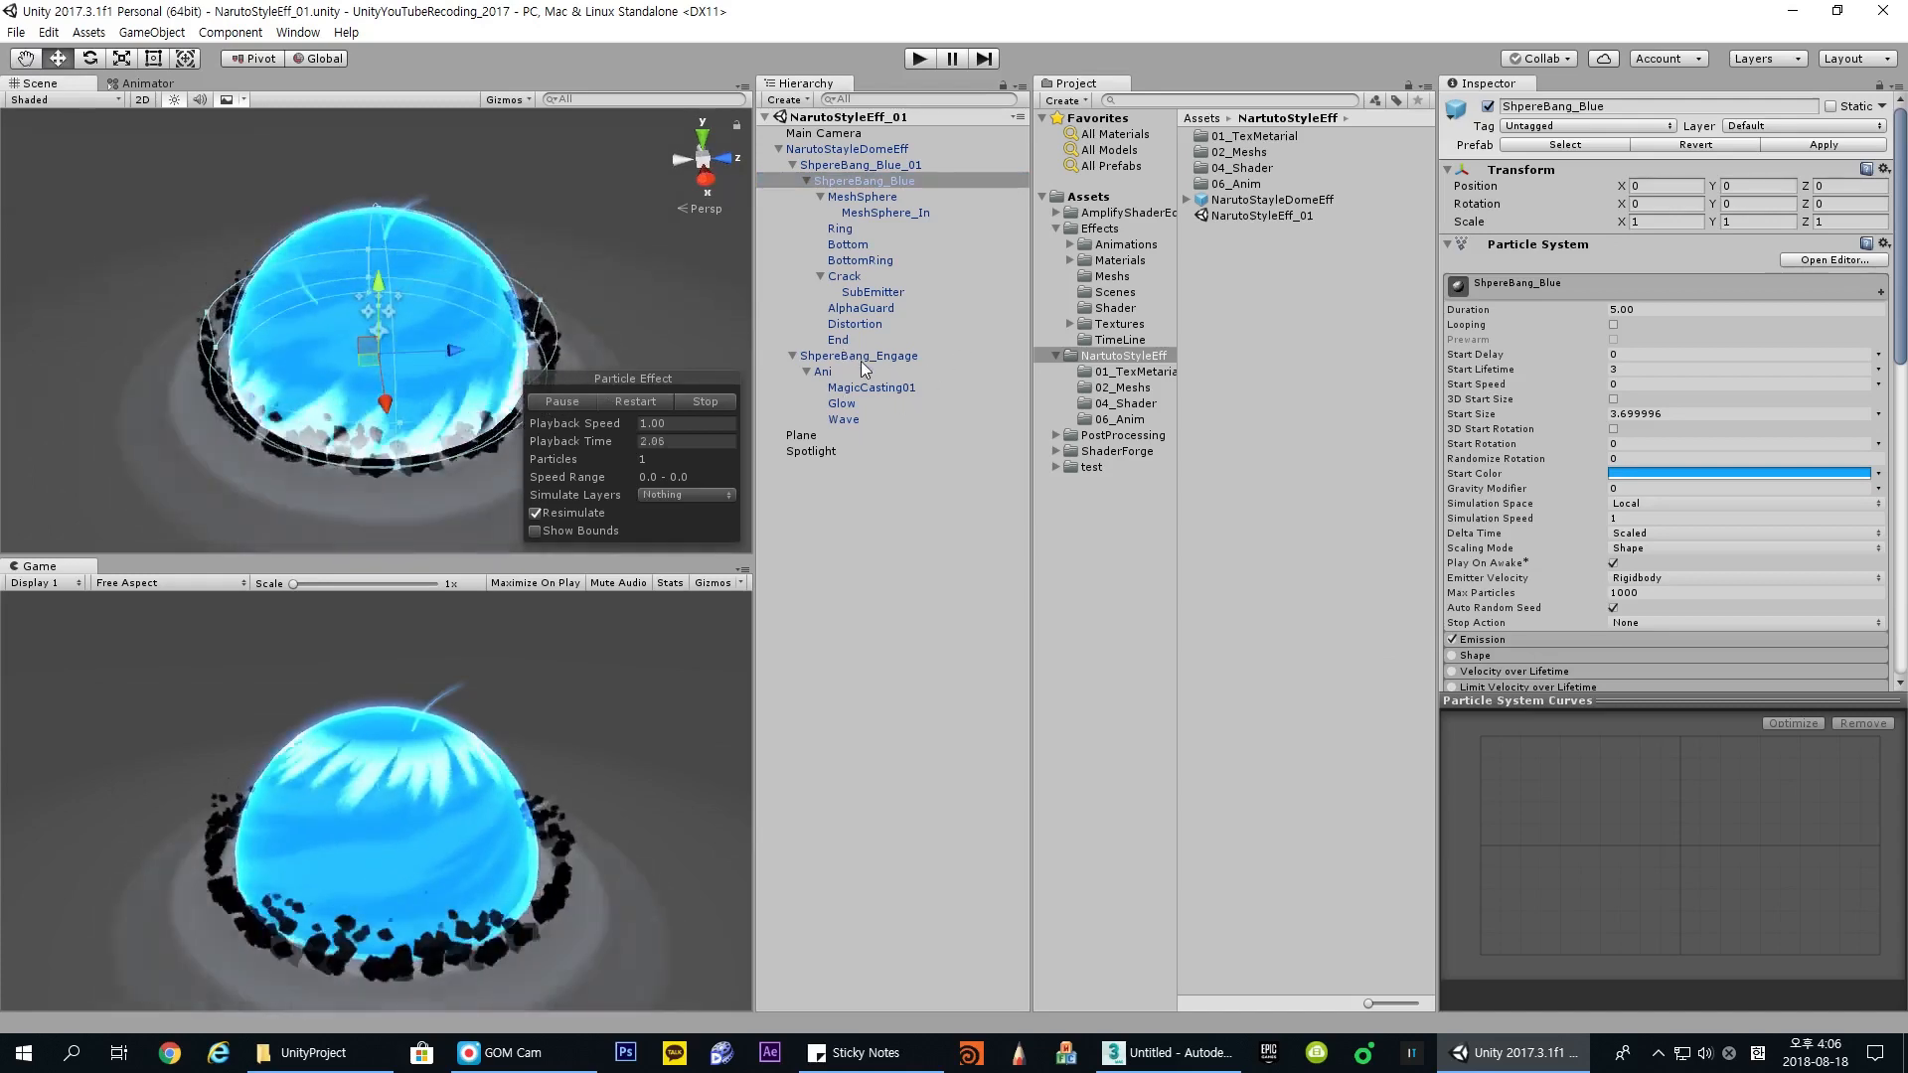
Step: Deactivate the ShpereBang_Blue_01 group and bring the MagicCasting01 mesh into close view
{"action": "left_click", "coordinate": [952, 356]}
{"action": "left_click", "coordinate": [904, 166]}
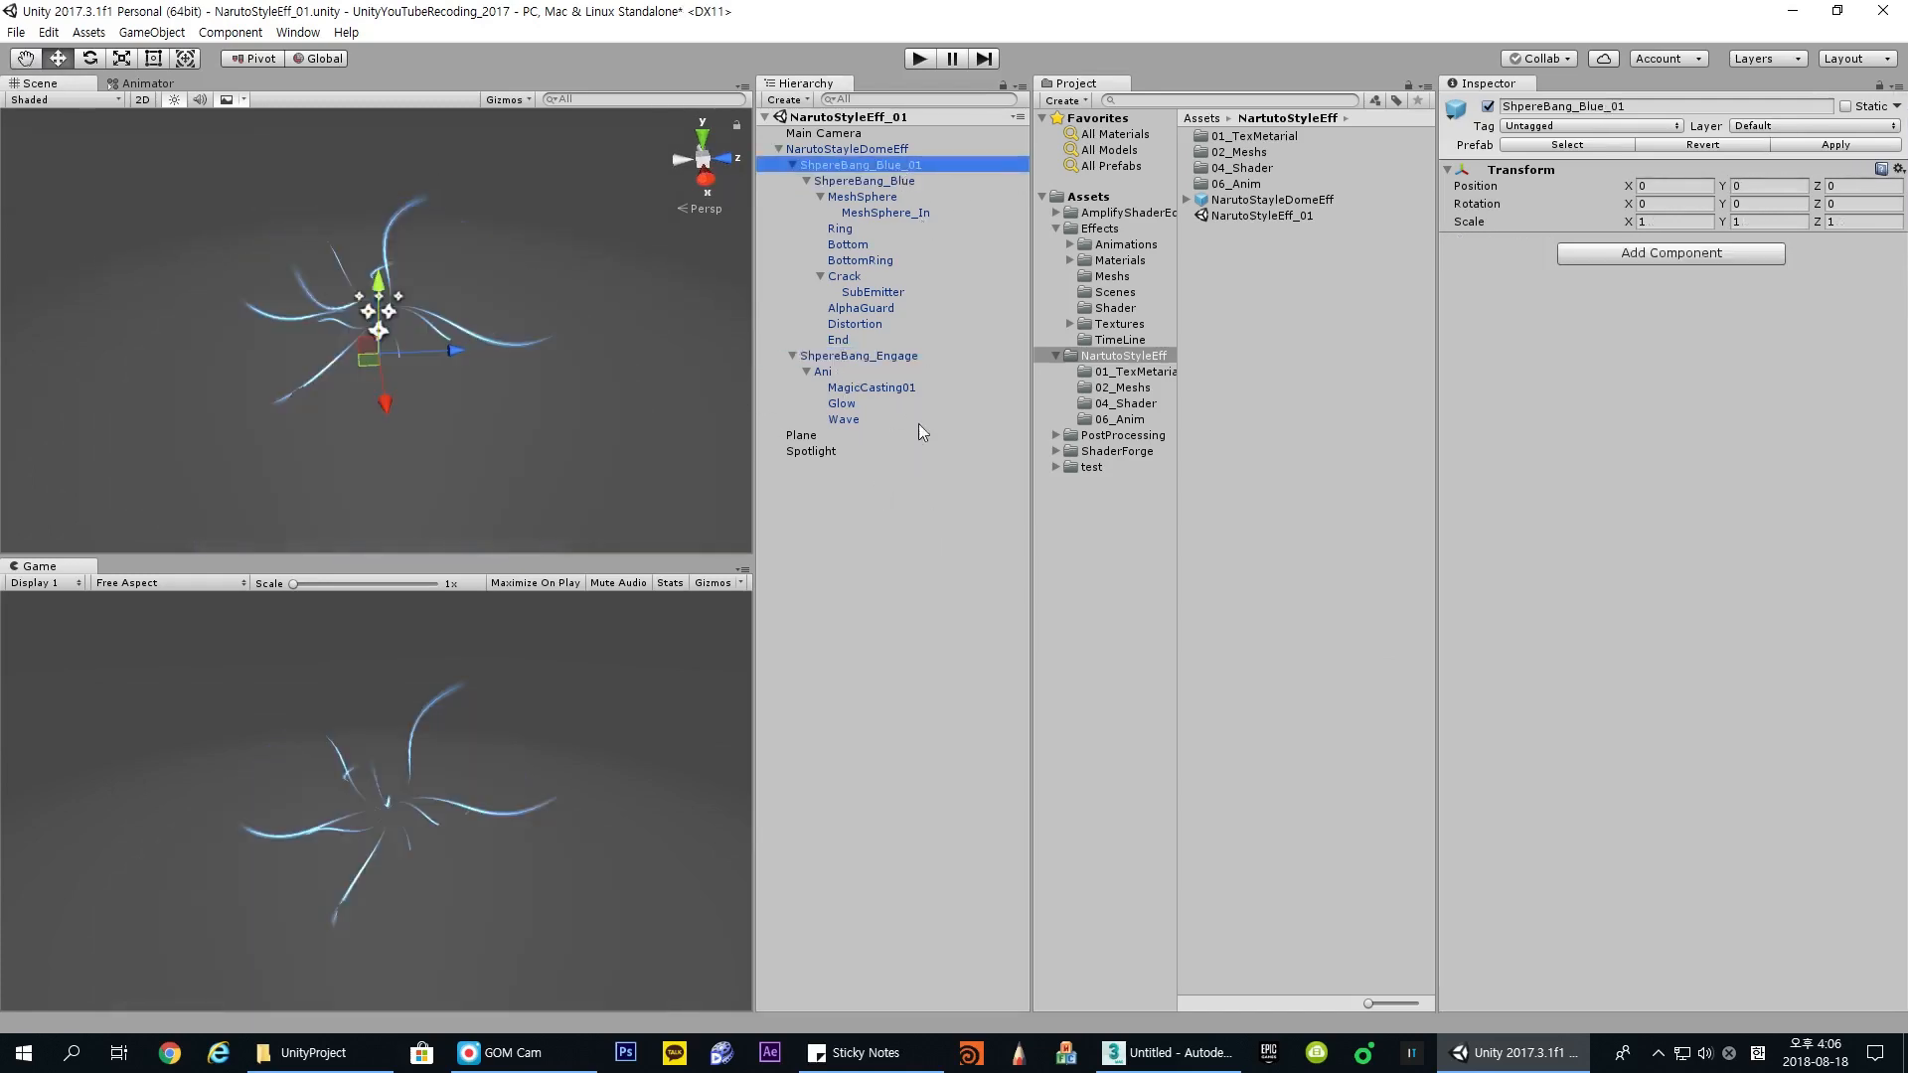
{"action": "left_click", "coordinate": [896, 357]}
{"action": "left_click", "coordinate": [875, 387]}
{"action": "left_click_drag", "start_coordinate": [604, 453], "coordinate": [445, 296], "text": "alt"}
{"action": "scroll", "coordinate": [445, 296], "scroll_direction": "up", "scroll_amount": 4}
{"action": "middle_click_drag", "start_coordinate": [457, 301], "coordinate": [535, 453]}
{"action": "left_click_drag", "start_coordinate": [534, 453], "coordinate": [520, 350], "text": "alt"}
{"action": "middle_click_drag", "start_coordinate": [520, 350], "coordinate": [517, 274]}
{"action": "left_click_drag", "start_coordinate": [541, 379], "coordinate": [525, 403], "text": "alt"}
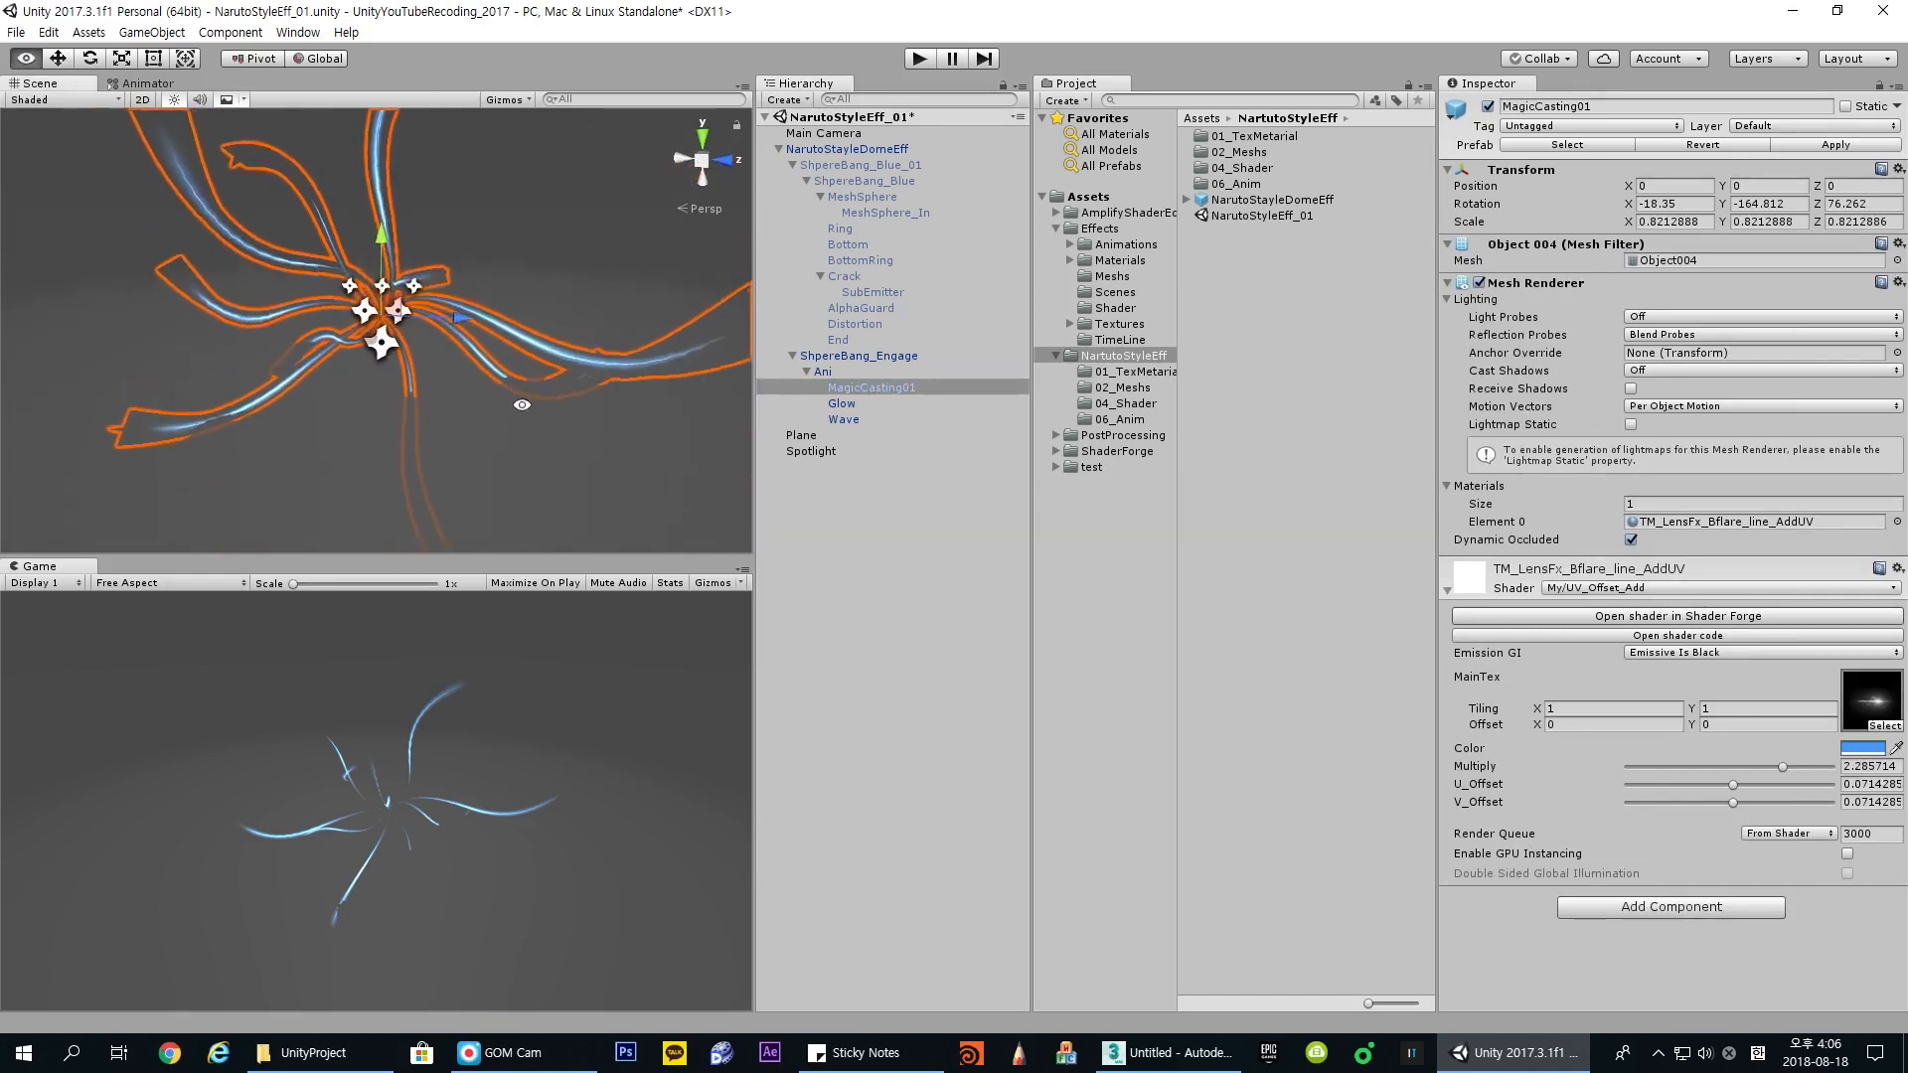
Step: Examine the ShpereBang_Engage group from several angles, including its Ani, MagicCasting01 and Glow objects
{"action": "left_click", "coordinate": [859, 473]}
{"action": "left_click", "coordinate": [841, 388]}
{"action": "left_click", "coordinate": [843, 402]}
{"action": "left_click", "coordinate": [912, 588]}
{"action": "left_click_drag", "start_coordinate": [586, 469], "coordinate": [580, 429], "text": "alt"}
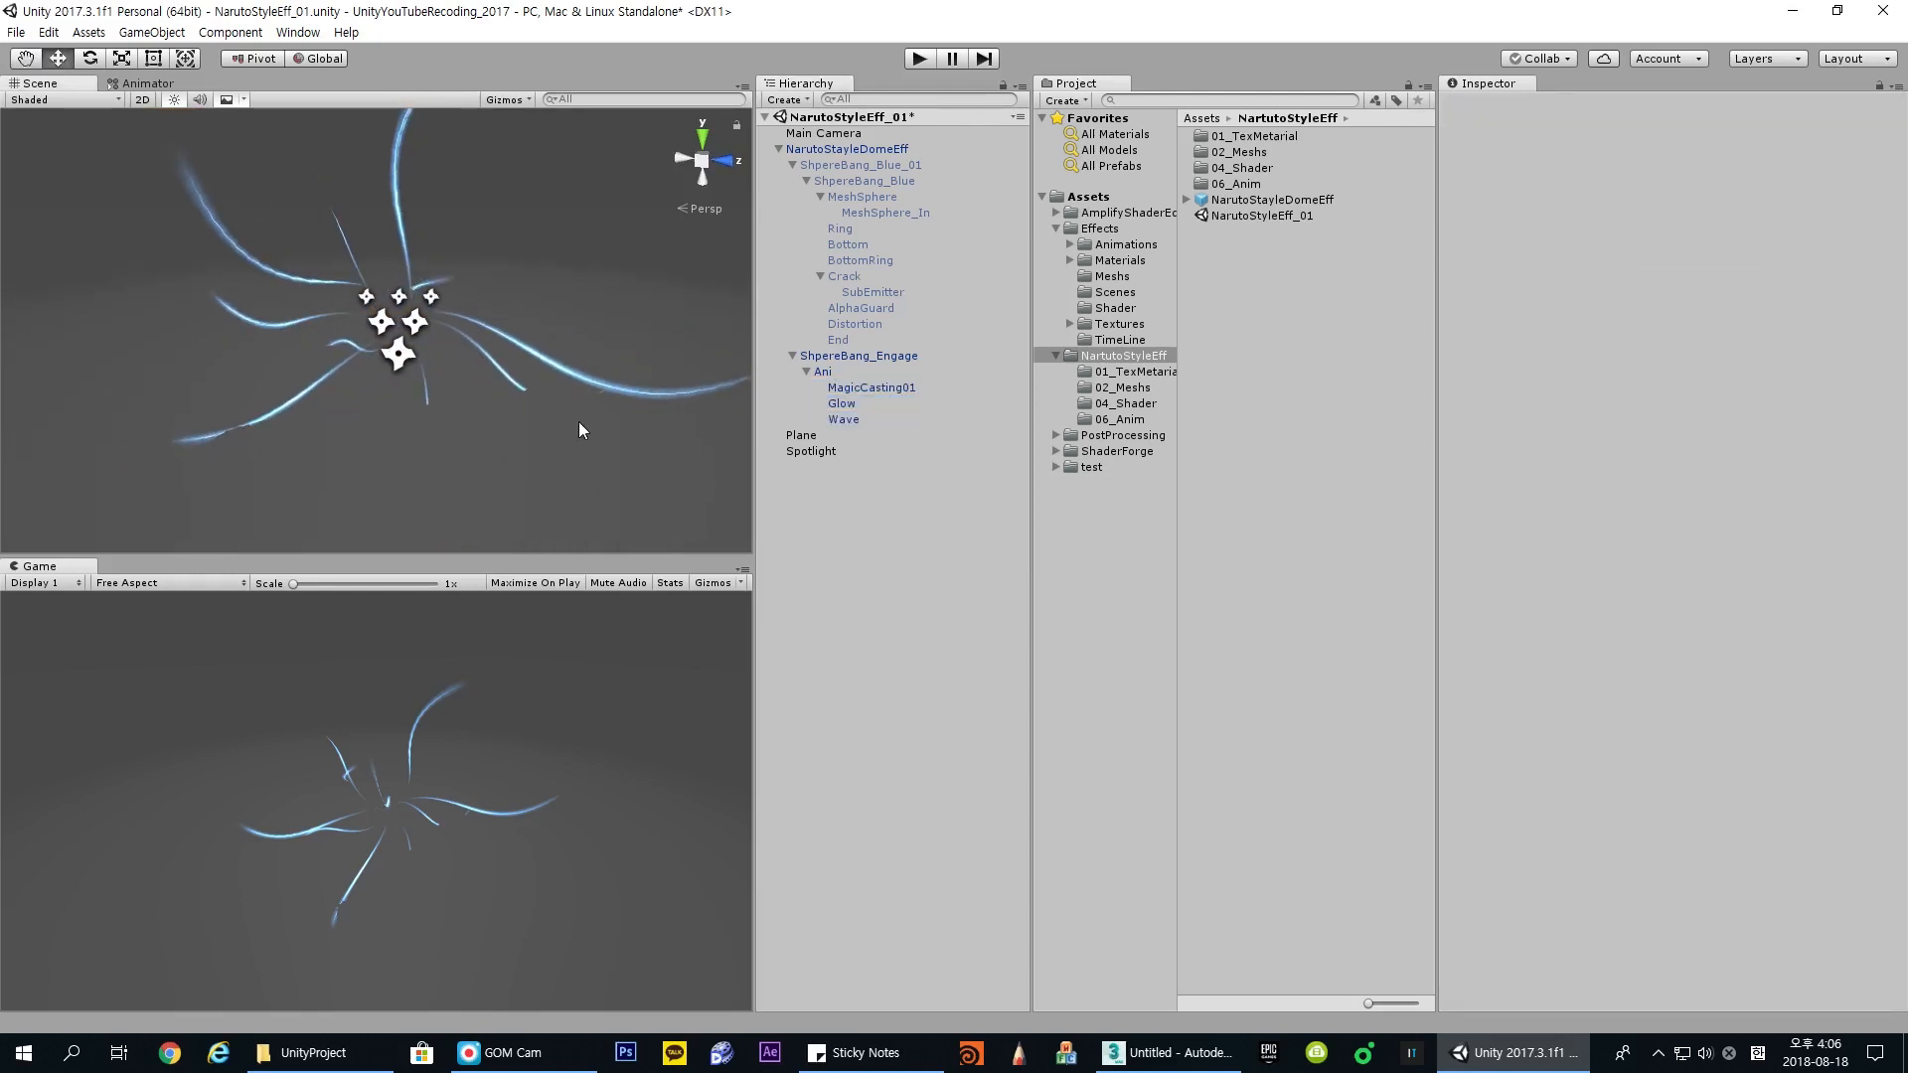
{"action": "left_click_drag", "start_coordinate": [581, 422], "coordinate": [624, 408], "text": "alt"}
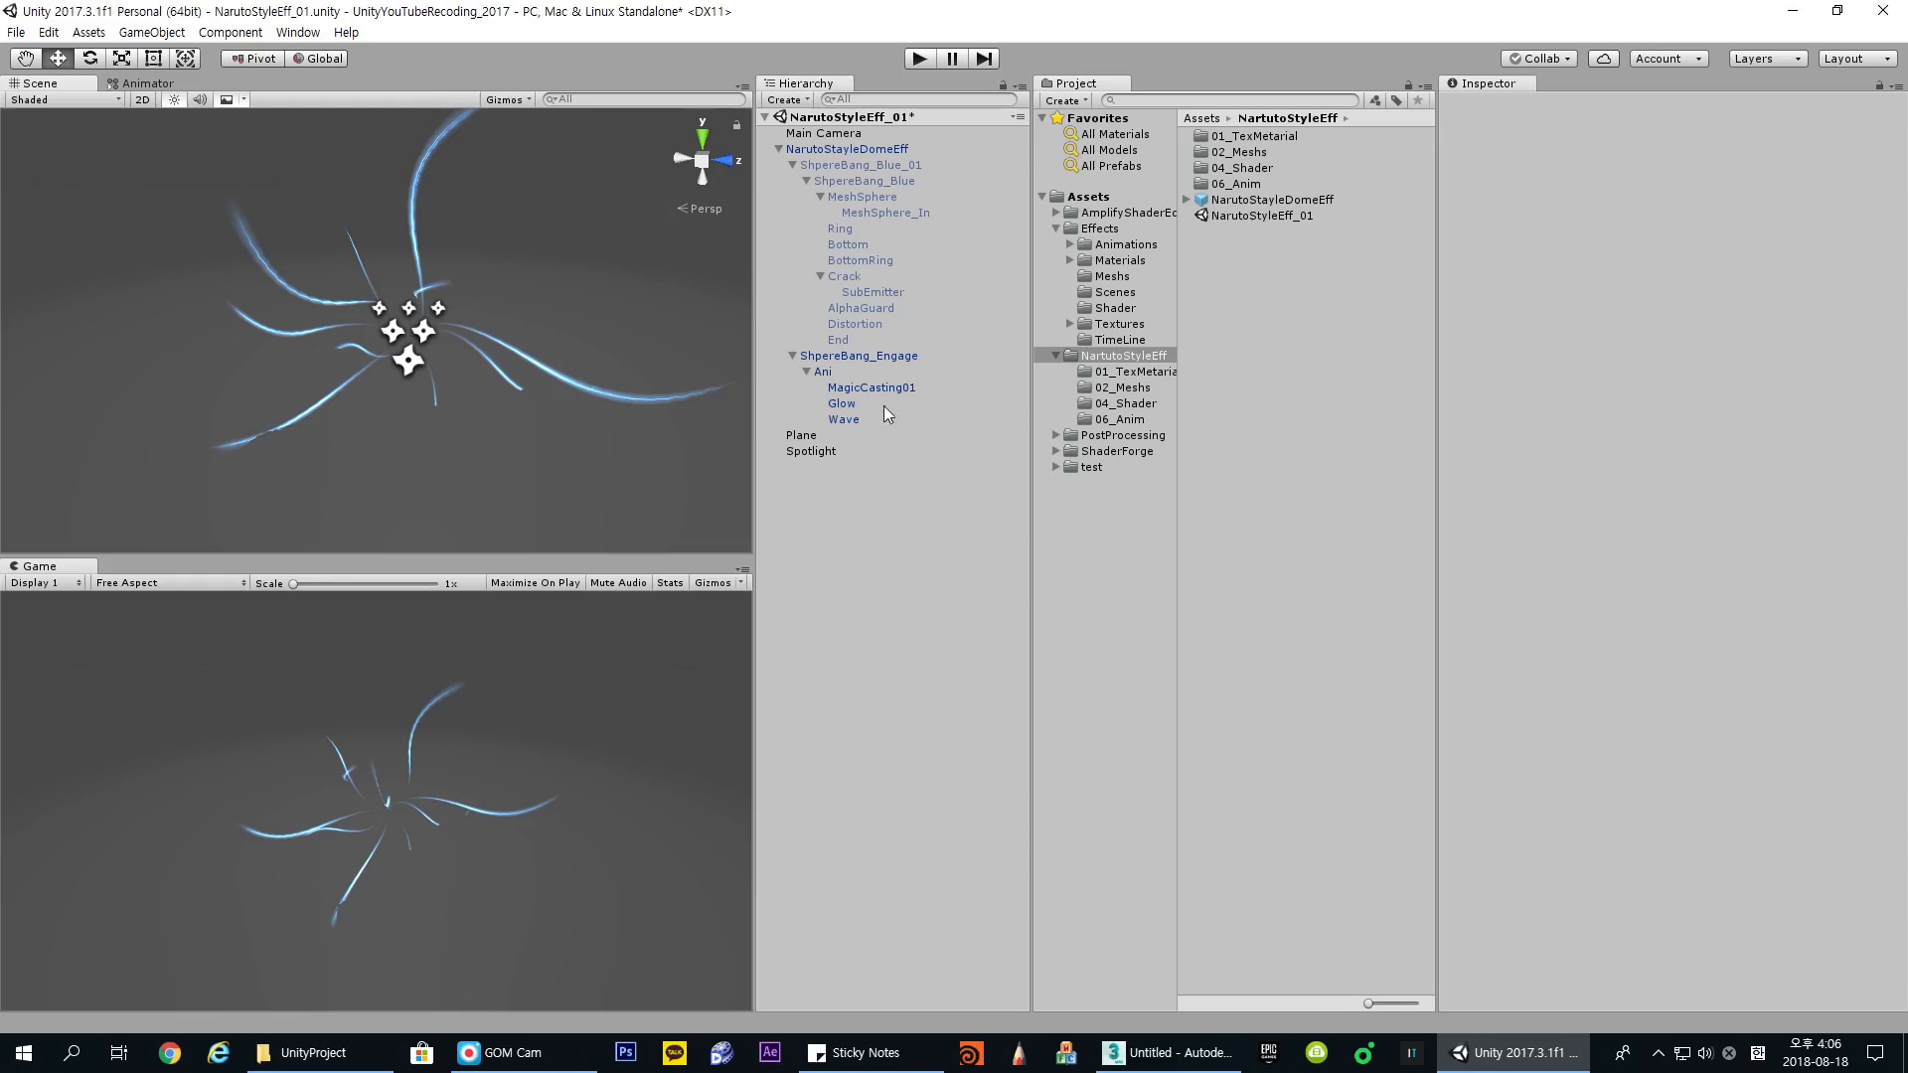
{"action": "left_click_drag", "start_coordinate": [564, 378], "coordinate": [726, 389], "text": "alt"}
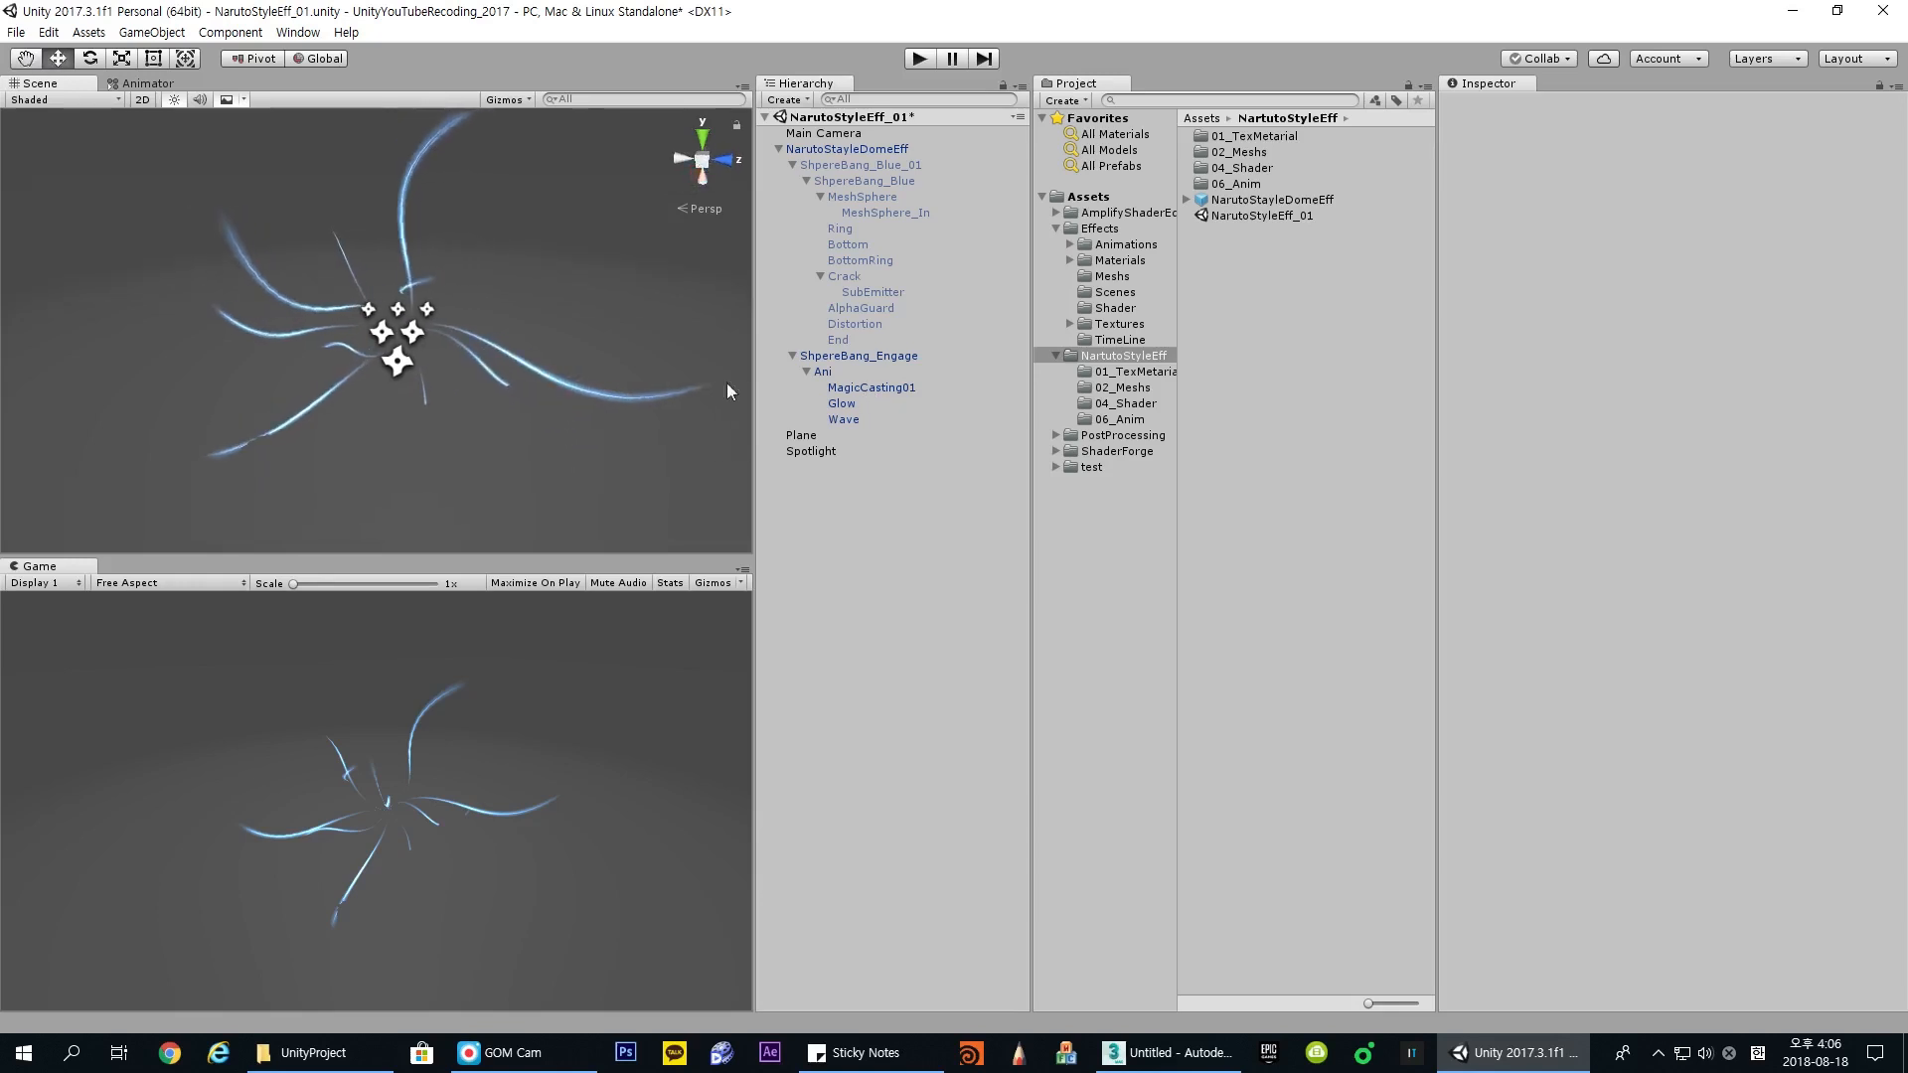
{"action": "left_click", "coordinate": [863, 375]}
{"action": "left_click_drag", "start_coordinate": [537, 380], "coordinate": [713, 499], "text": "alt"}
{"action": "left_click", "coordinate": [714, 498]}
{"action": "left_click", "coordinate": [853, 373]}
{"action": "left_click", "coordinate": [894, 356]}
Step: Turn off the Animation component of NarutoStayleDomeEff and run the scene with ShpereBang_Blue_01 inactive
{"action": "left_click", "coordinate": [899, 149]}
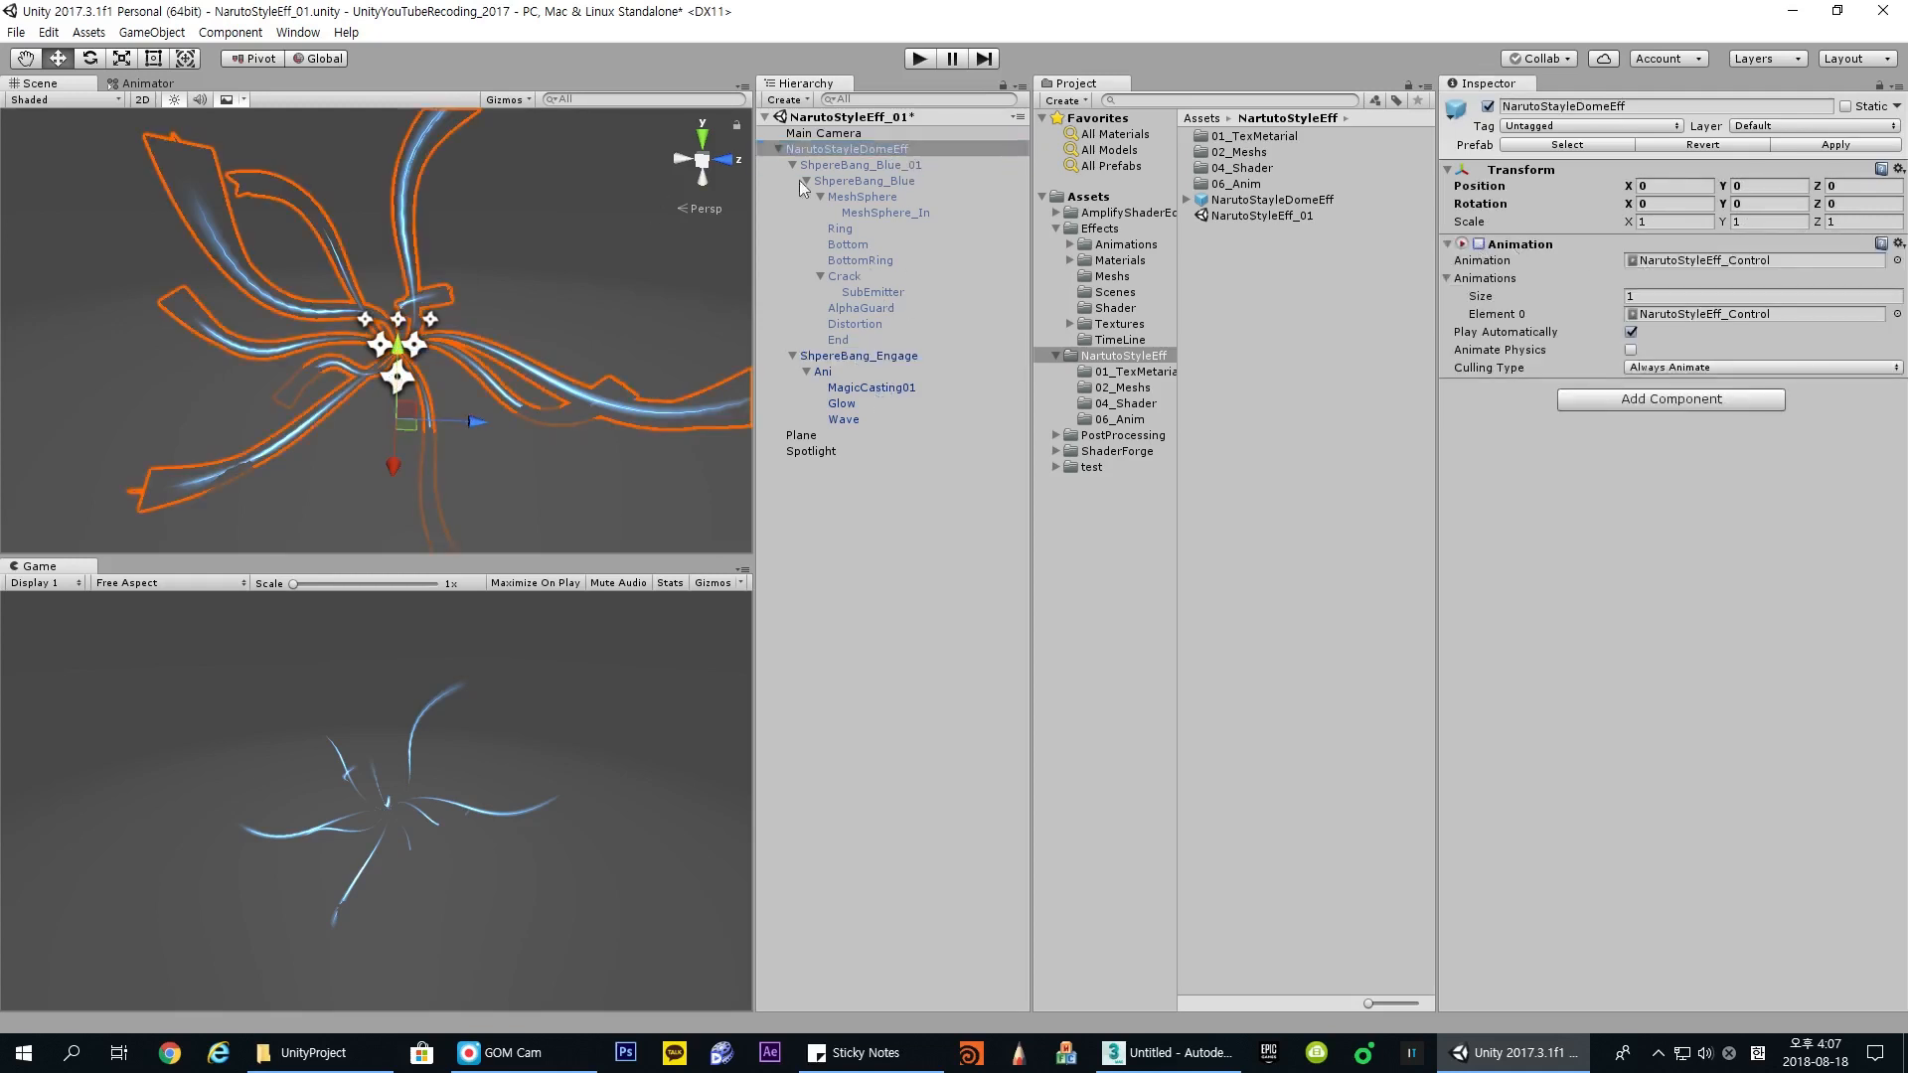
{"action": "left_click", "coordinate": [898, 162]}
{"action": "key", "text": "alt+shift+a"}
{"action": "left_click", "coordinate": [916, 59]}
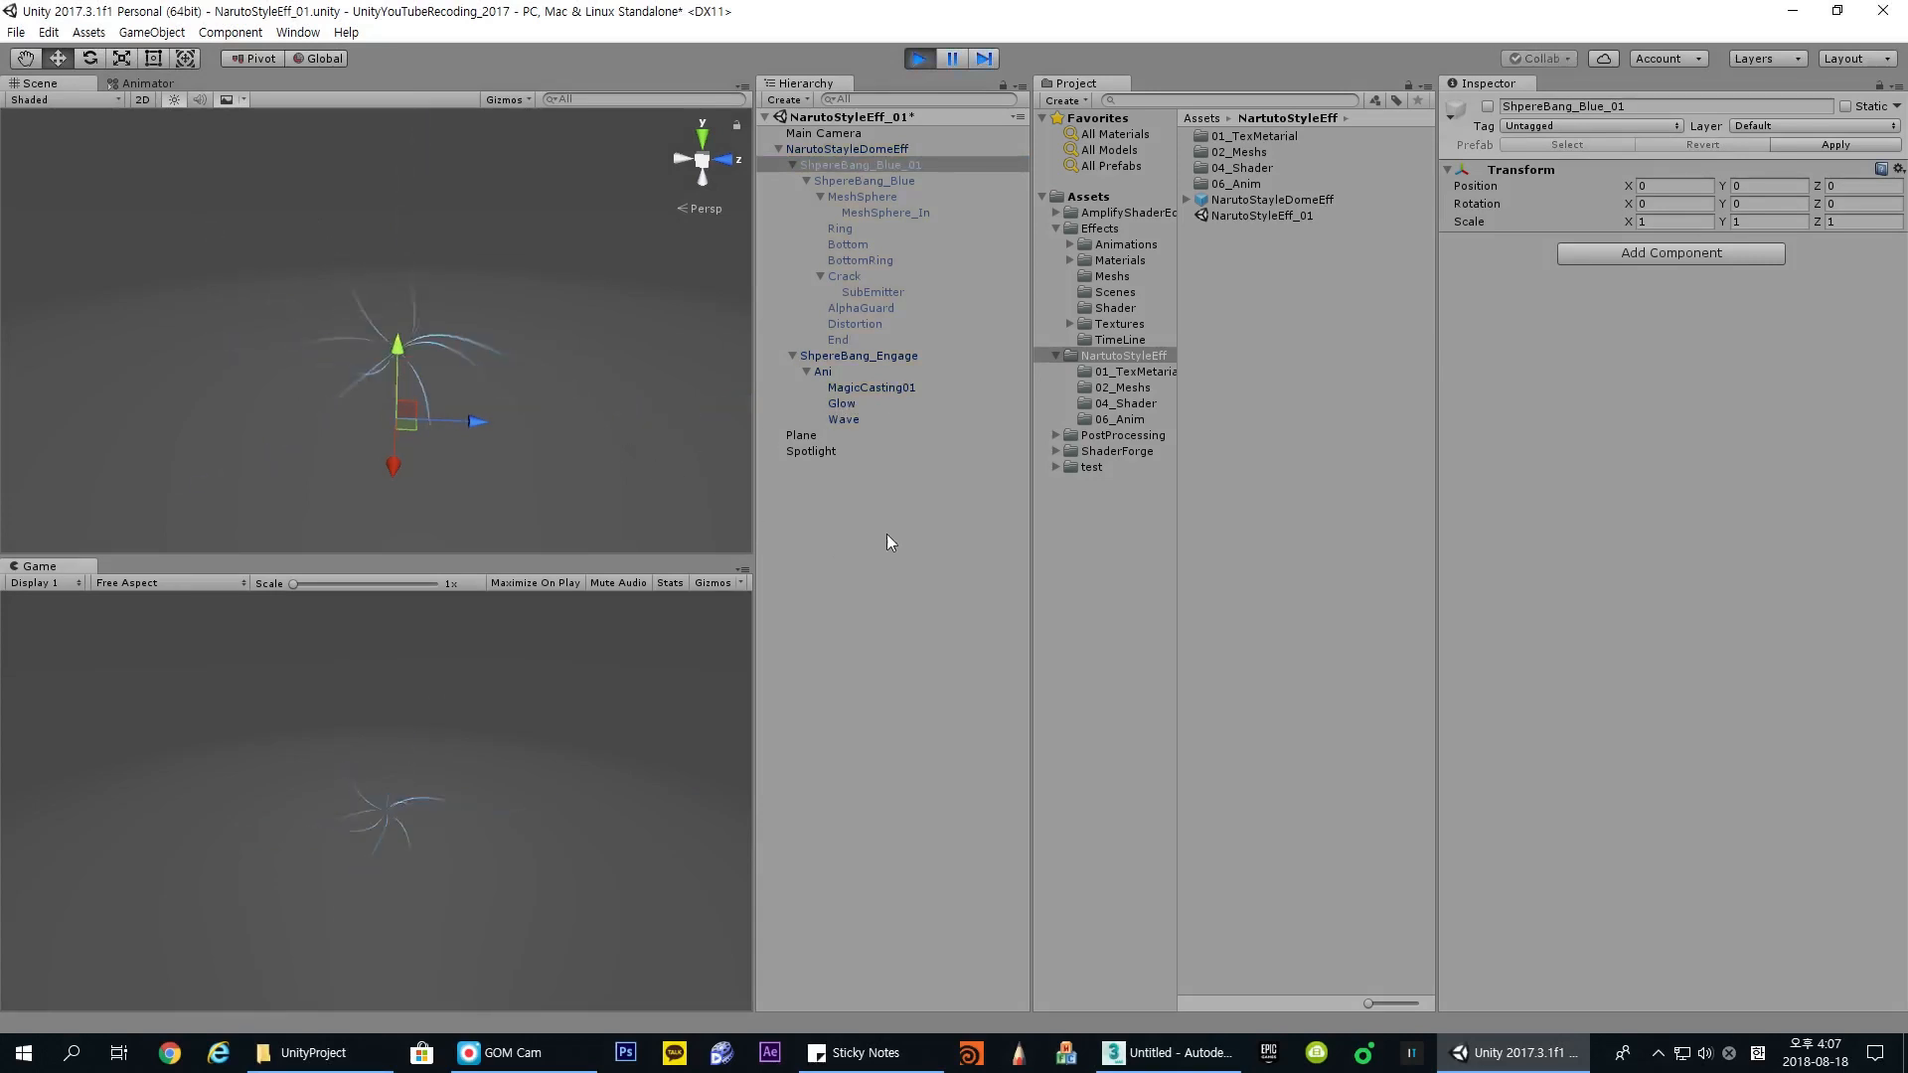
Step: Replay the ShpereBang_Engage effect by toggling its active state, and stop the scene
{"action": "left_click", "coordinate": [898, 356]}
{"action": "key", "text": "alt+shift+a"}
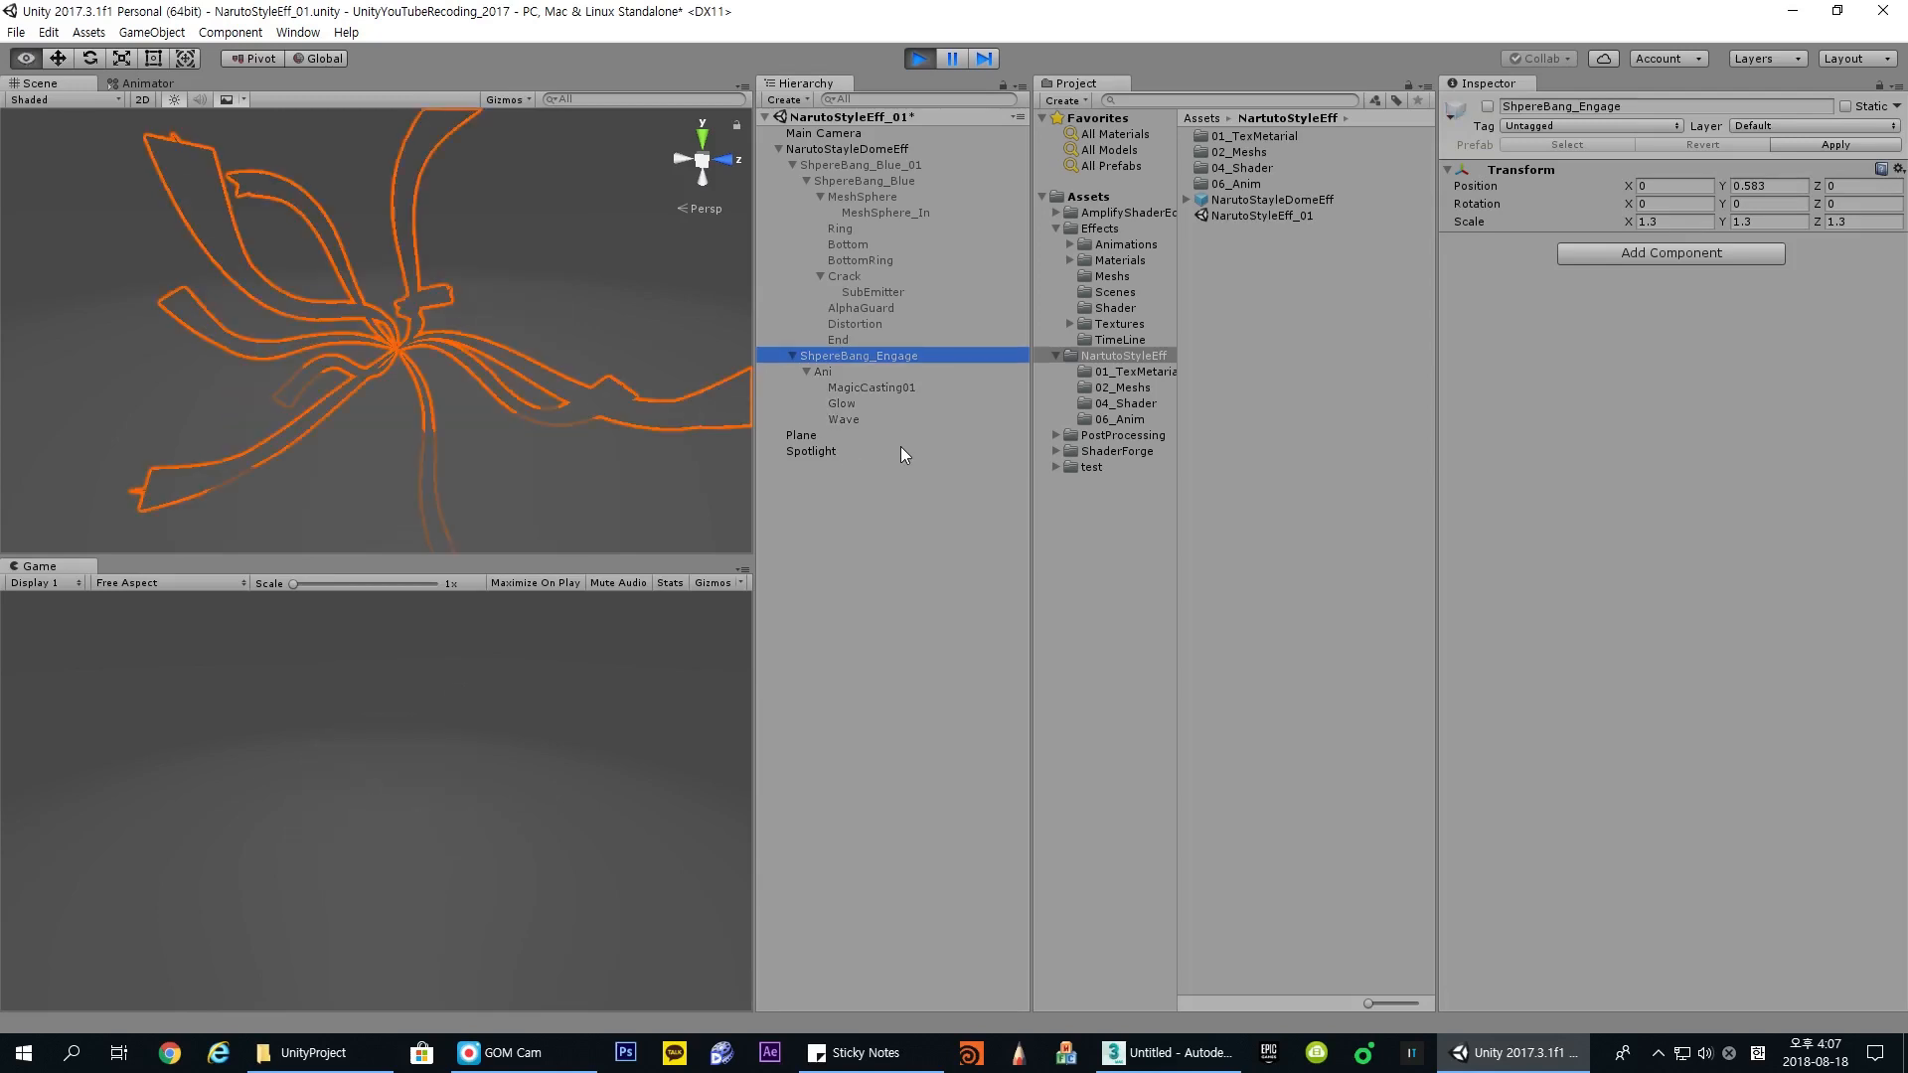
{"action": "key", "text": "alt+shift+a"}
{"action": "key", "text": "alt+shift+a"}
{"action": "left_click", "coordinate": [908, 63]}
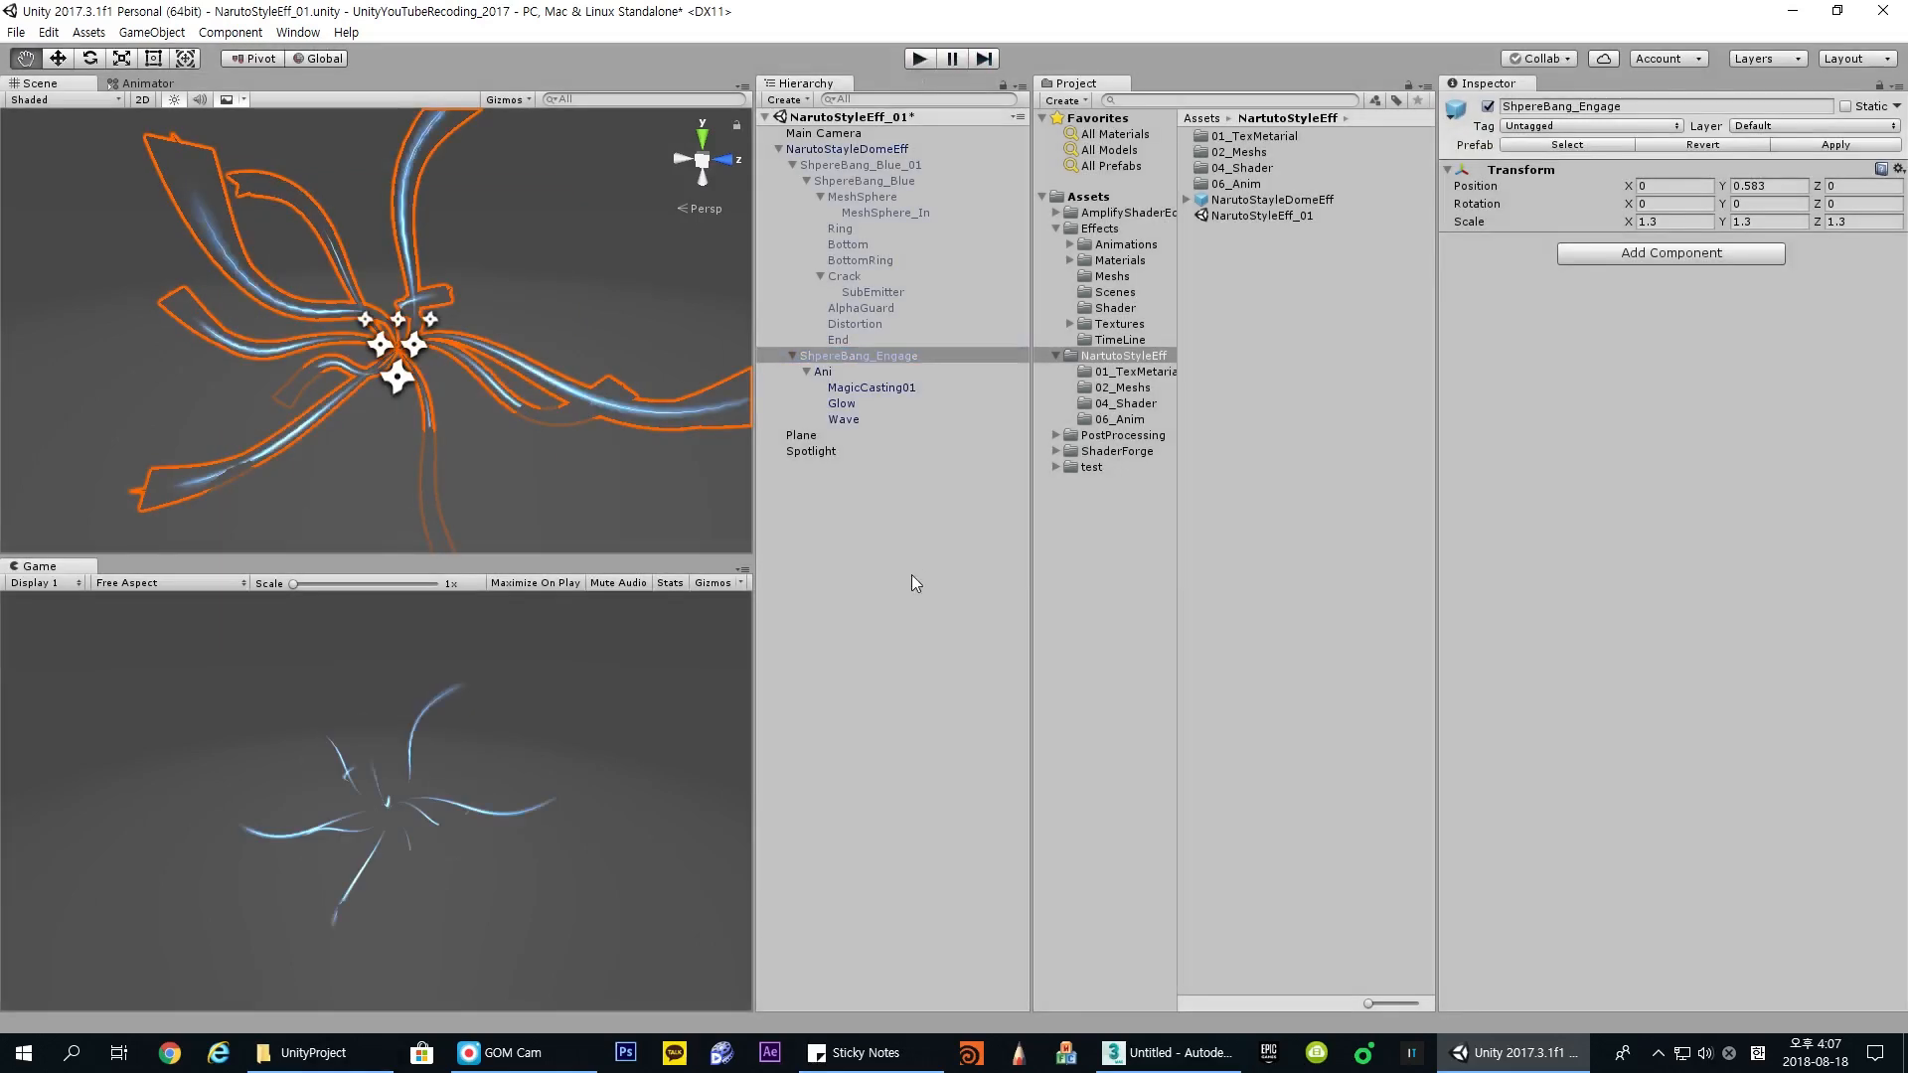
Step: Examine the shape of the MagicCasting01 mesh's curved streaks with and without its selection outline
{"action": "left_click", "coordinate": [861, 374]}
{"action": "left_click", "coordinate": [904, 390]}
{"action": "left_click_drag", "start_coordinate": [422, 150], "coordinate": [463, 177], "text": "alt"}
{"action": "left_click", "coordinate": [883, 645]}
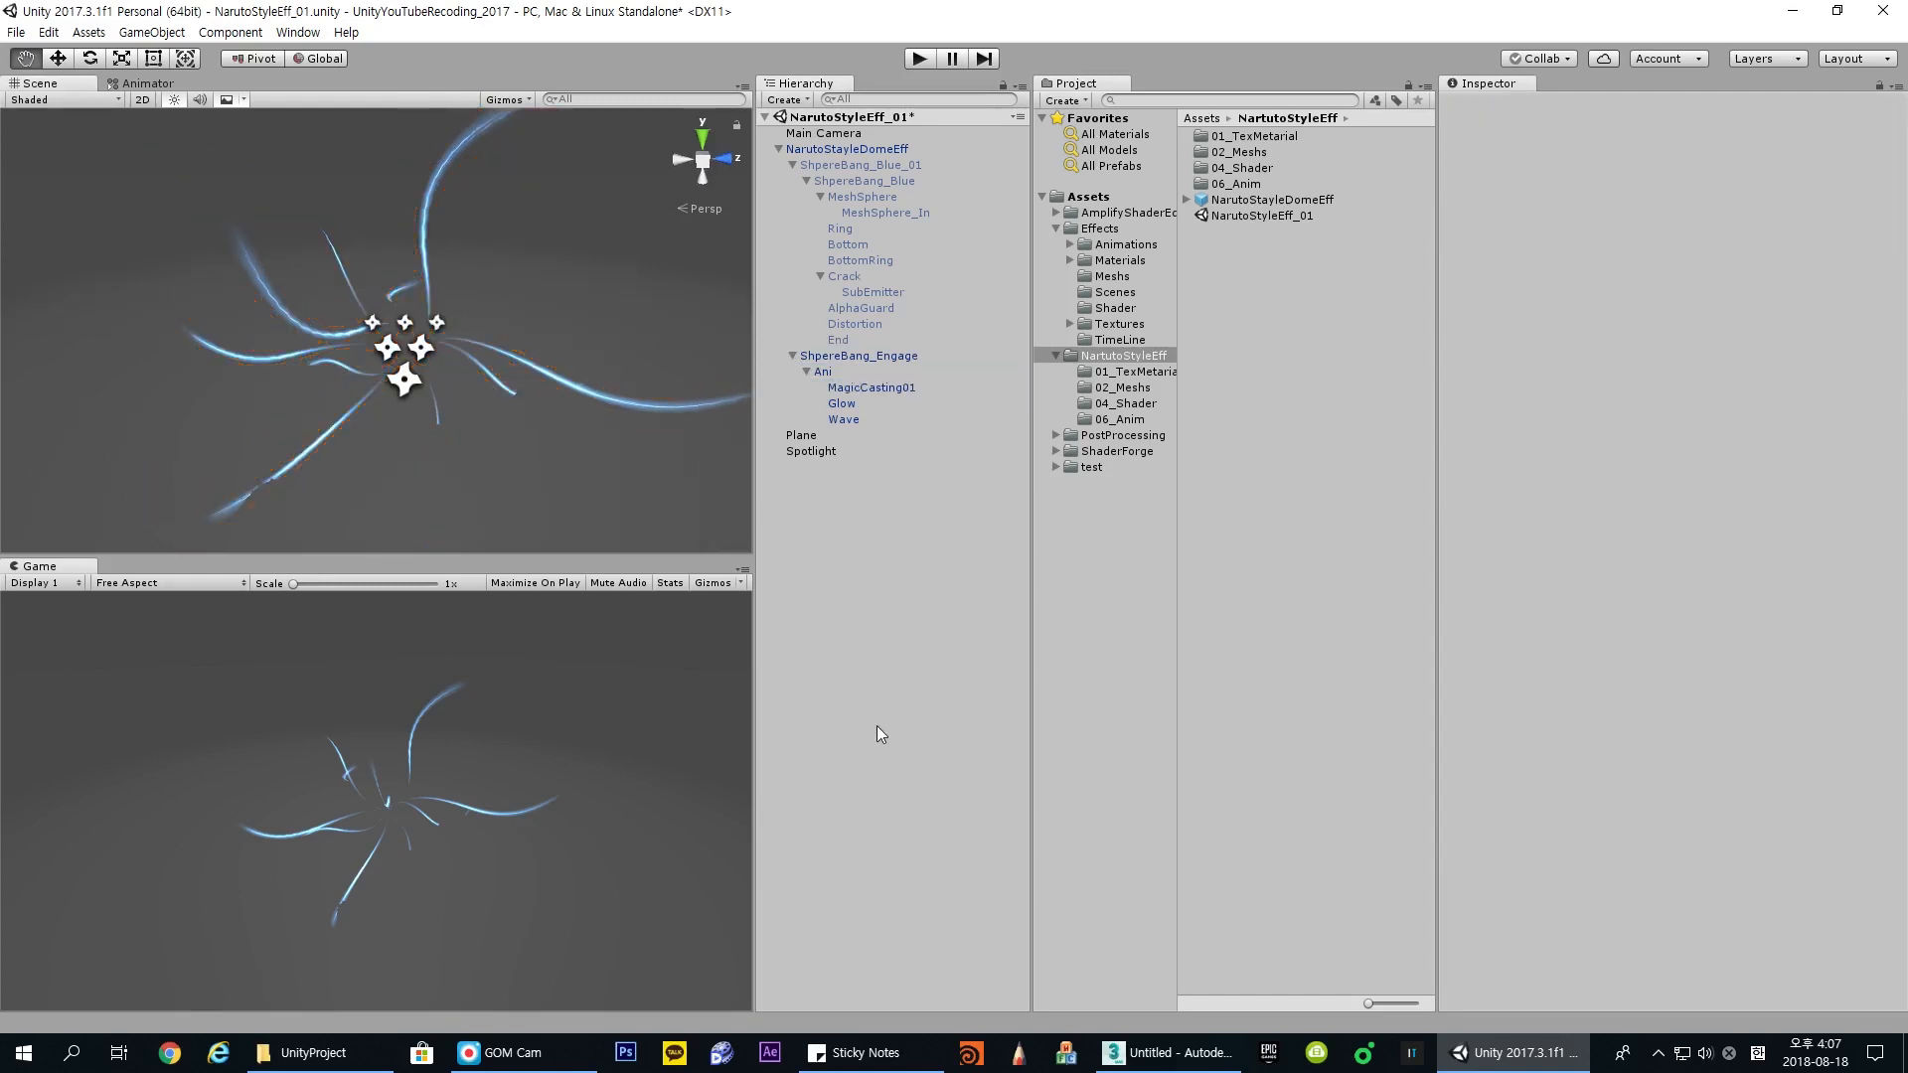
{"action": "left_click_drag", "start_coordinate": [494, 424], "coordinate": [441, 390], "text": "alt"}
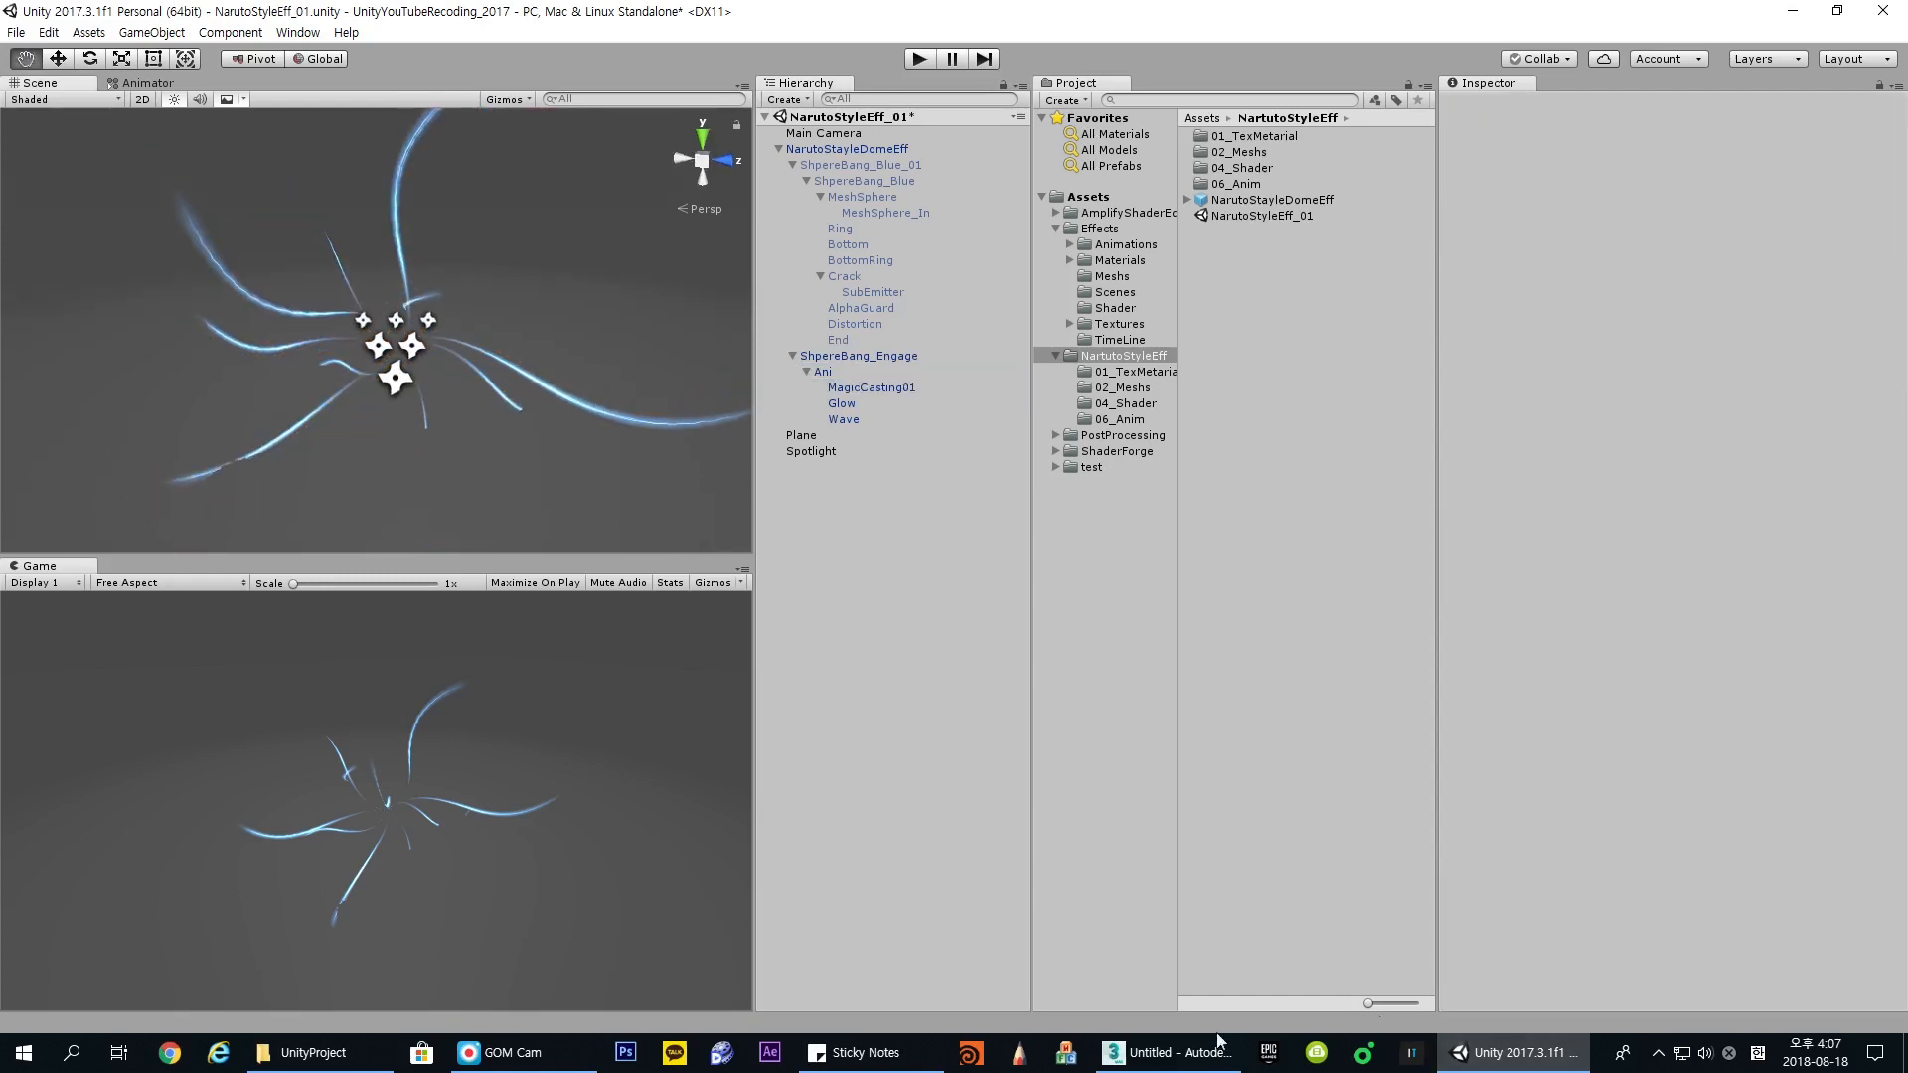
Step: Switch to 3ds Max and set the empty scene's viewport to the Top view
{"action": "left_click", "coordinate": [1219, 1046]}
{"action": "middle_click_drag", "start_coordinate": [1016, 645], "coordinate": [998, 608], "text": "alt"}
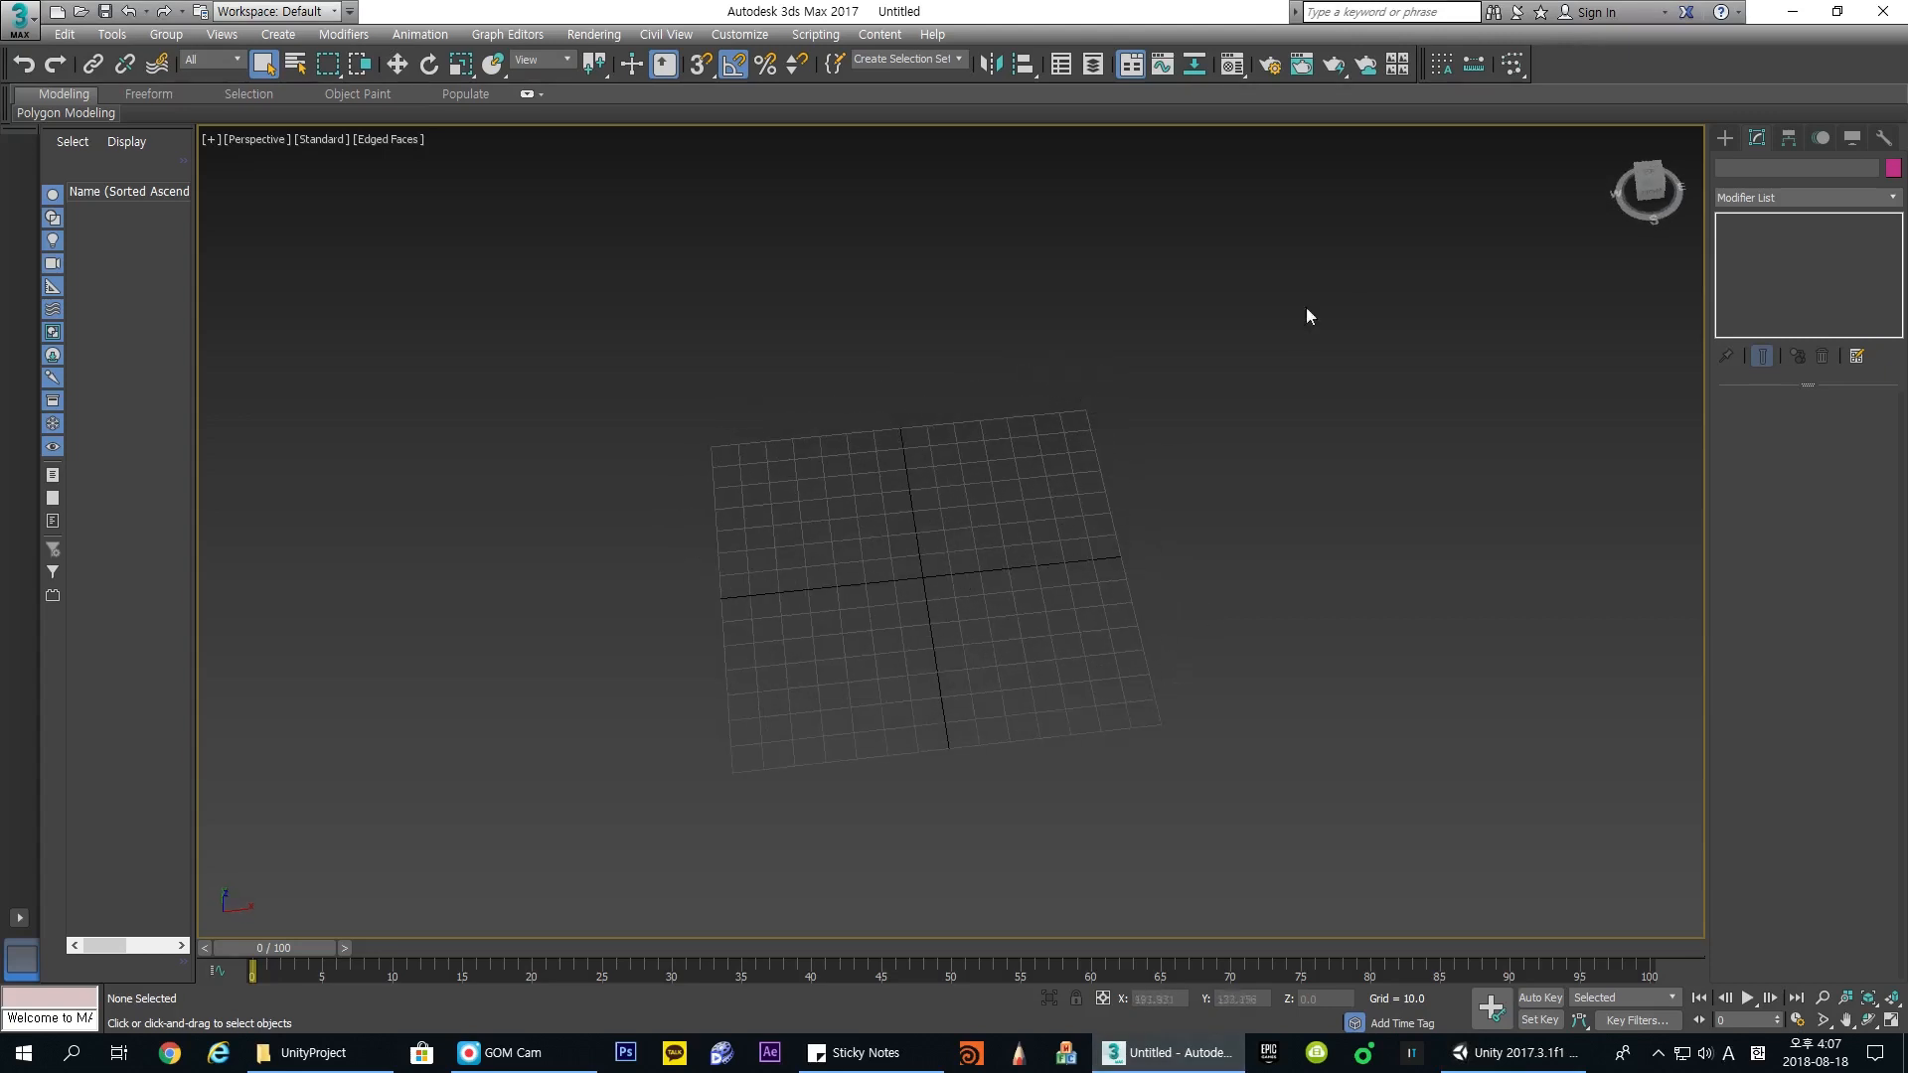
{"action": "left_click", "coordinate": [1726, 140]}
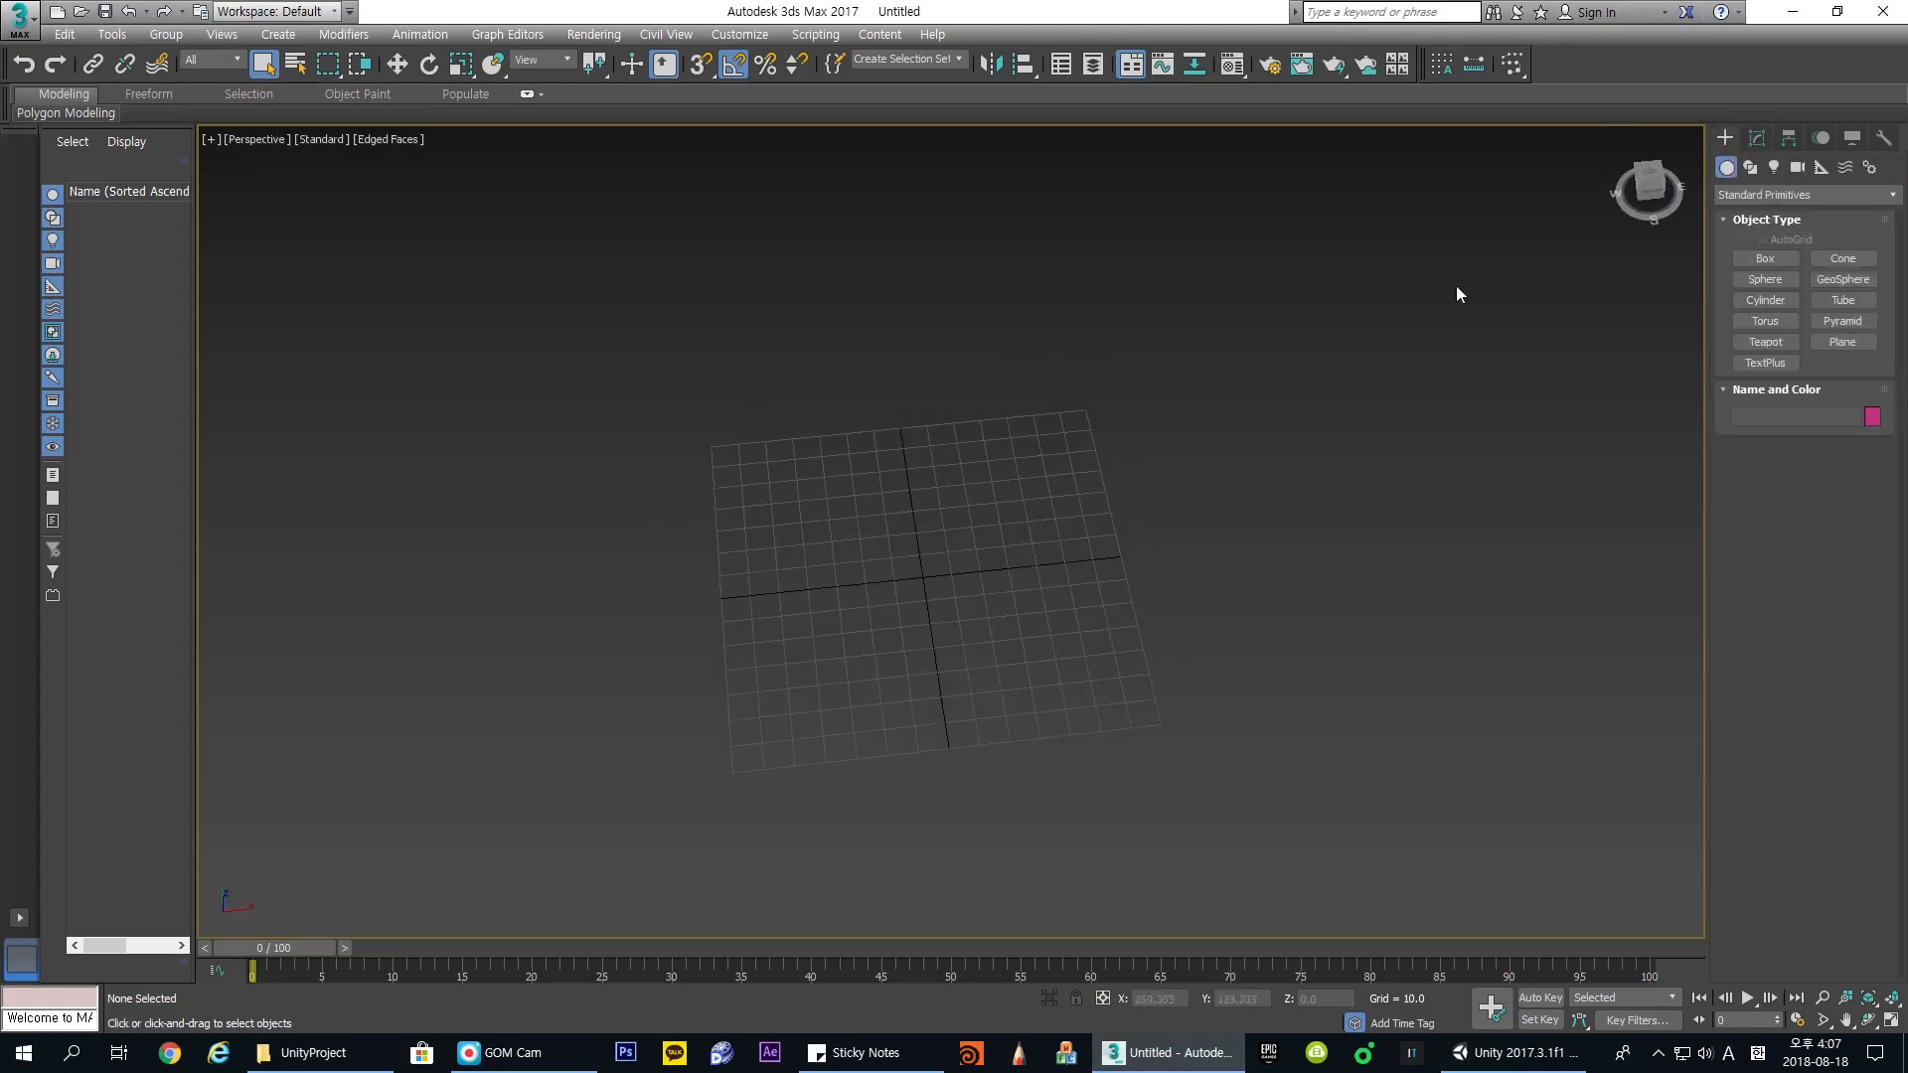
{"action": "middle_click_drag", "start_coordinate": [1077, 487], "coordinate": [1042, 545], "text": "alt"}
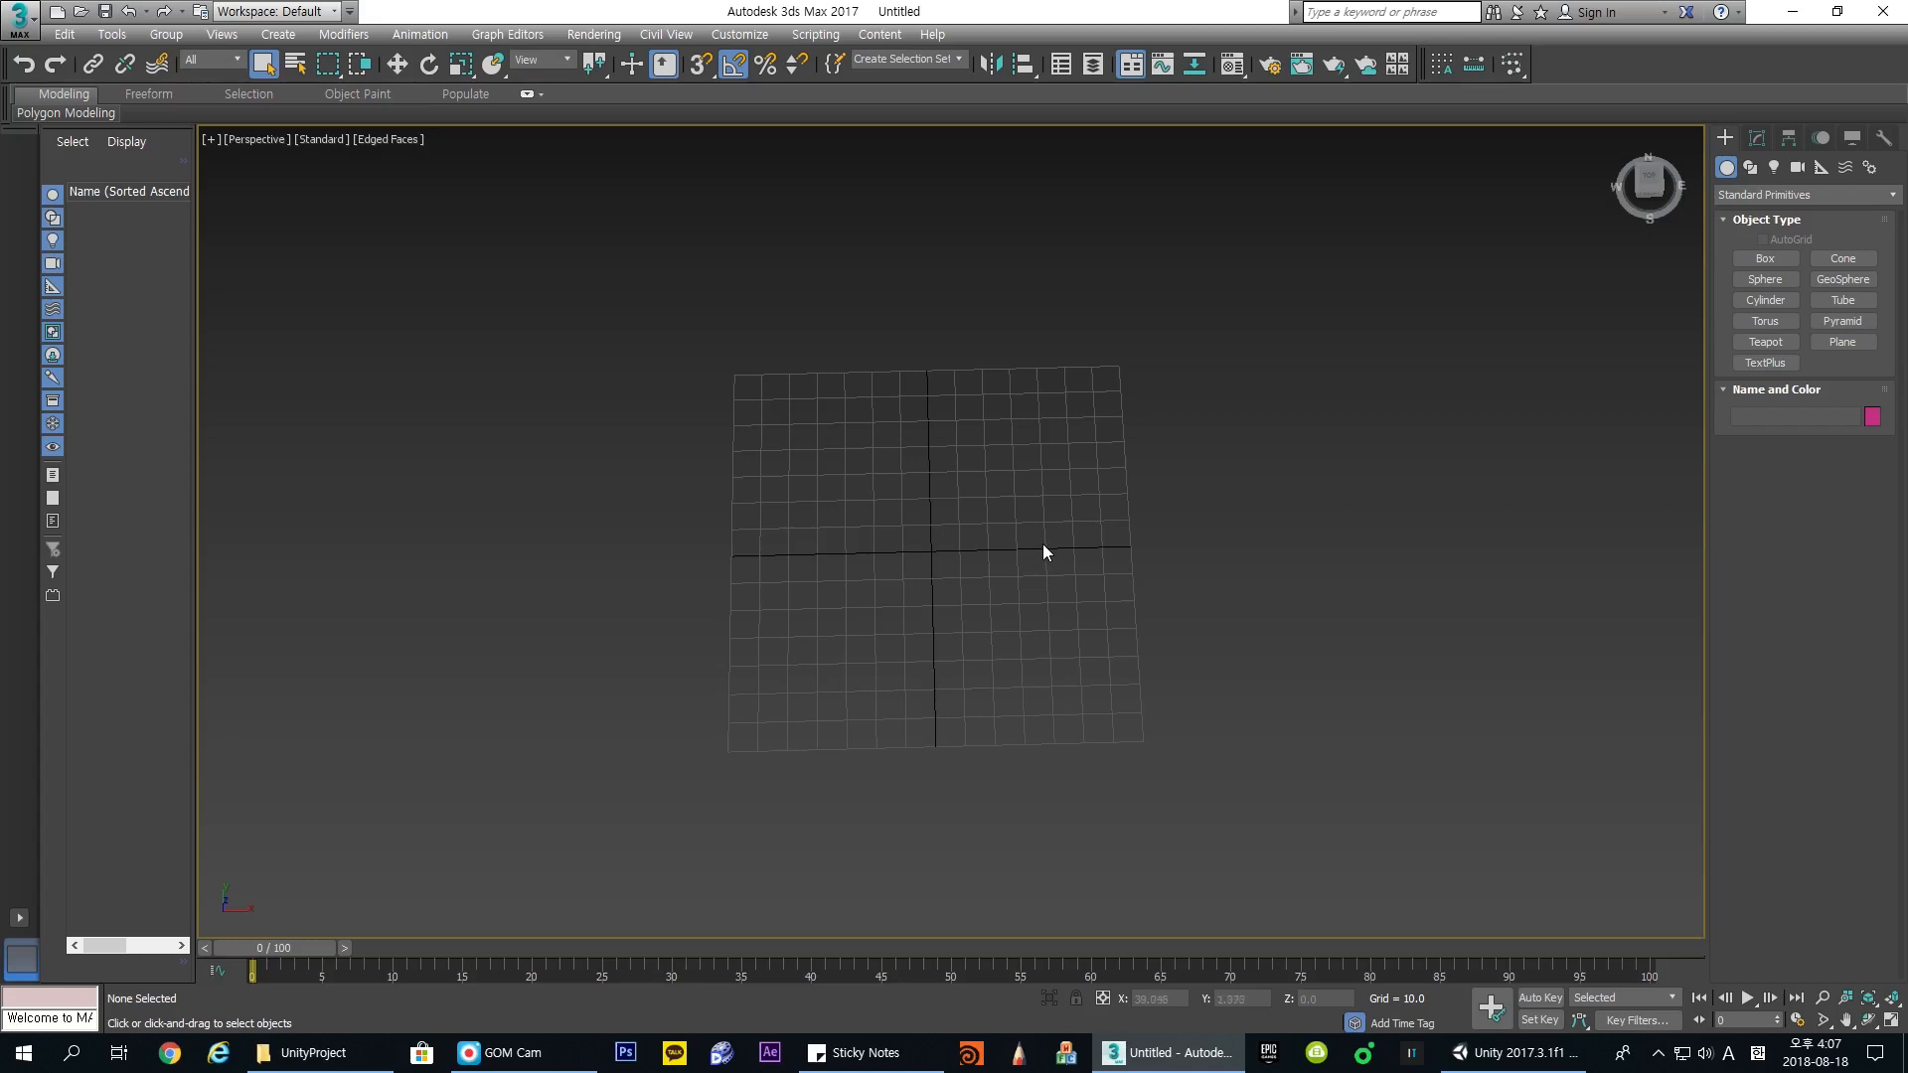
{"action": "key", "text": "t"}
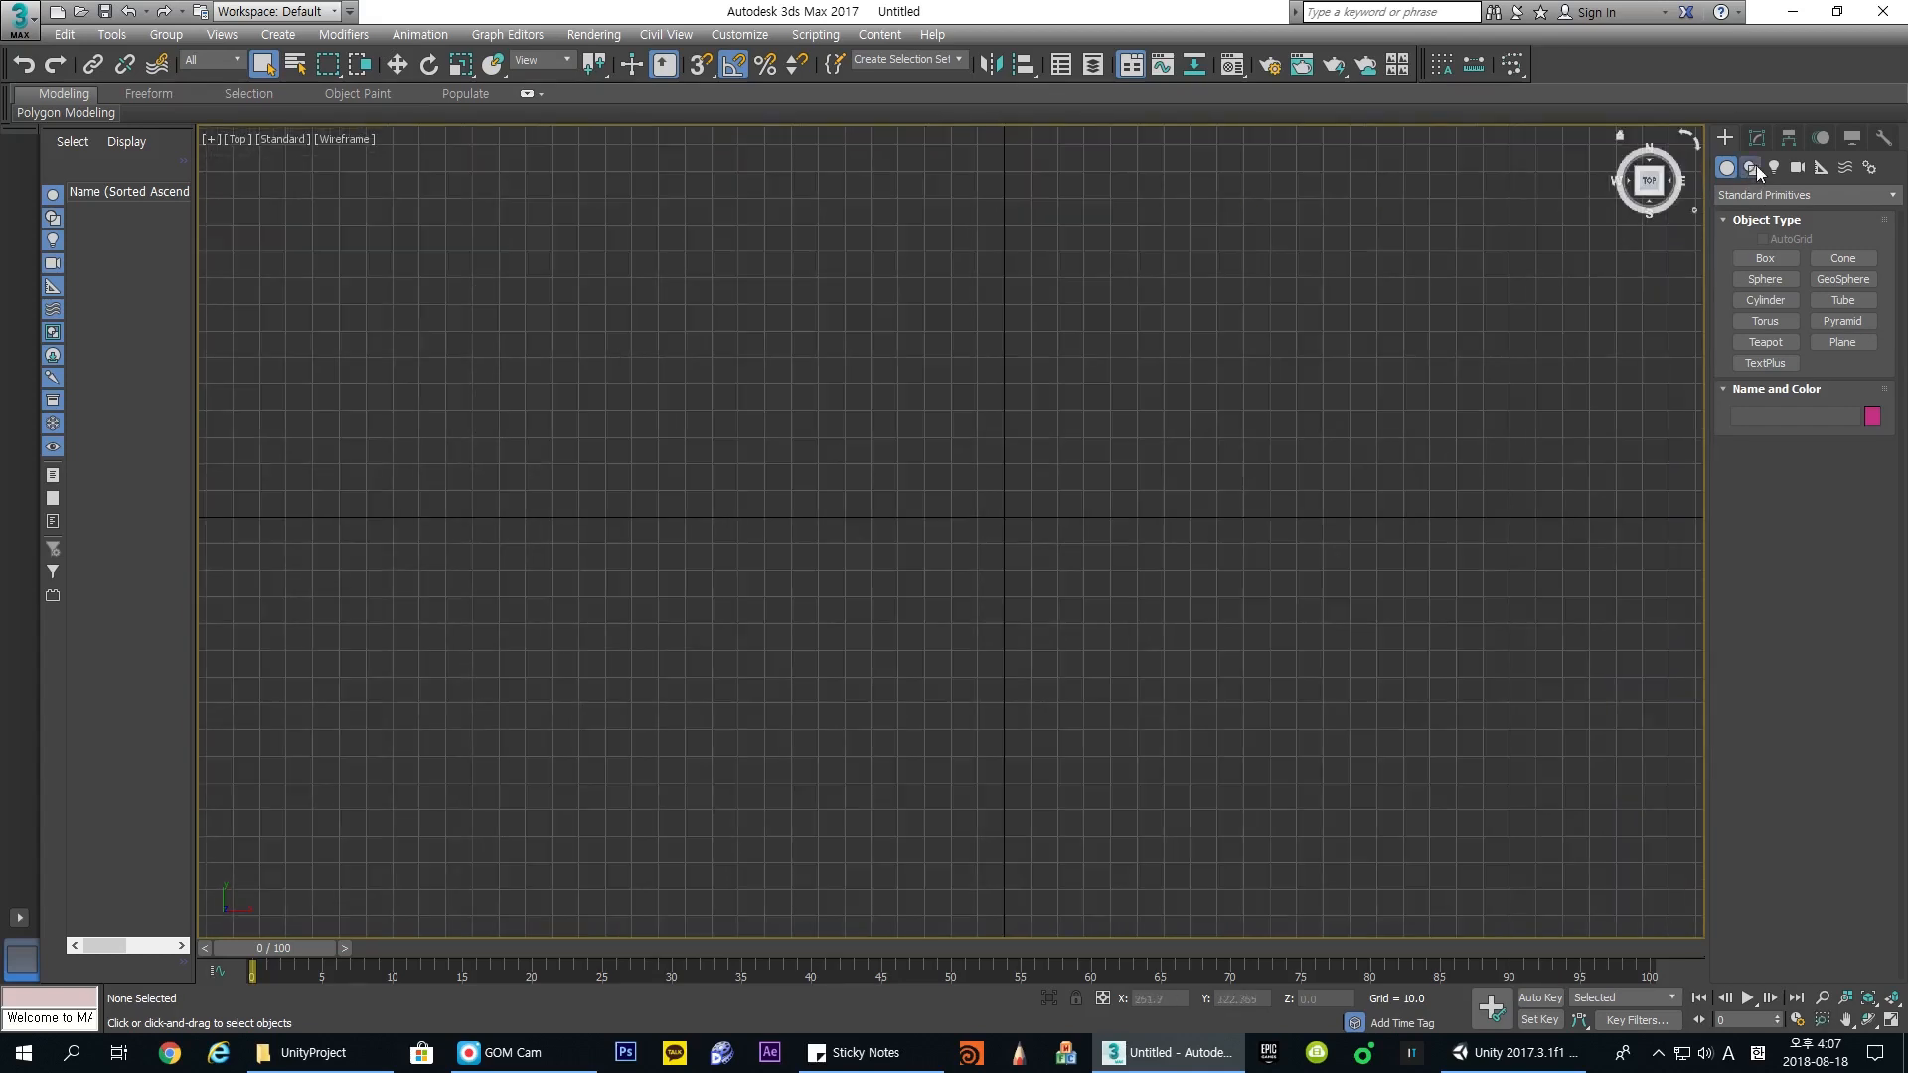
Step: Draw a smooth S-shaped spline with three points across the grid using the Line tool, modelled on the MagicCasting01 streaks
{"action": "left_click", "coordinate": [1752, 167]}
{"action": "left_click", "coordinate": [1773, 274]}
{"action": "key", "text": "alt+Tab"}
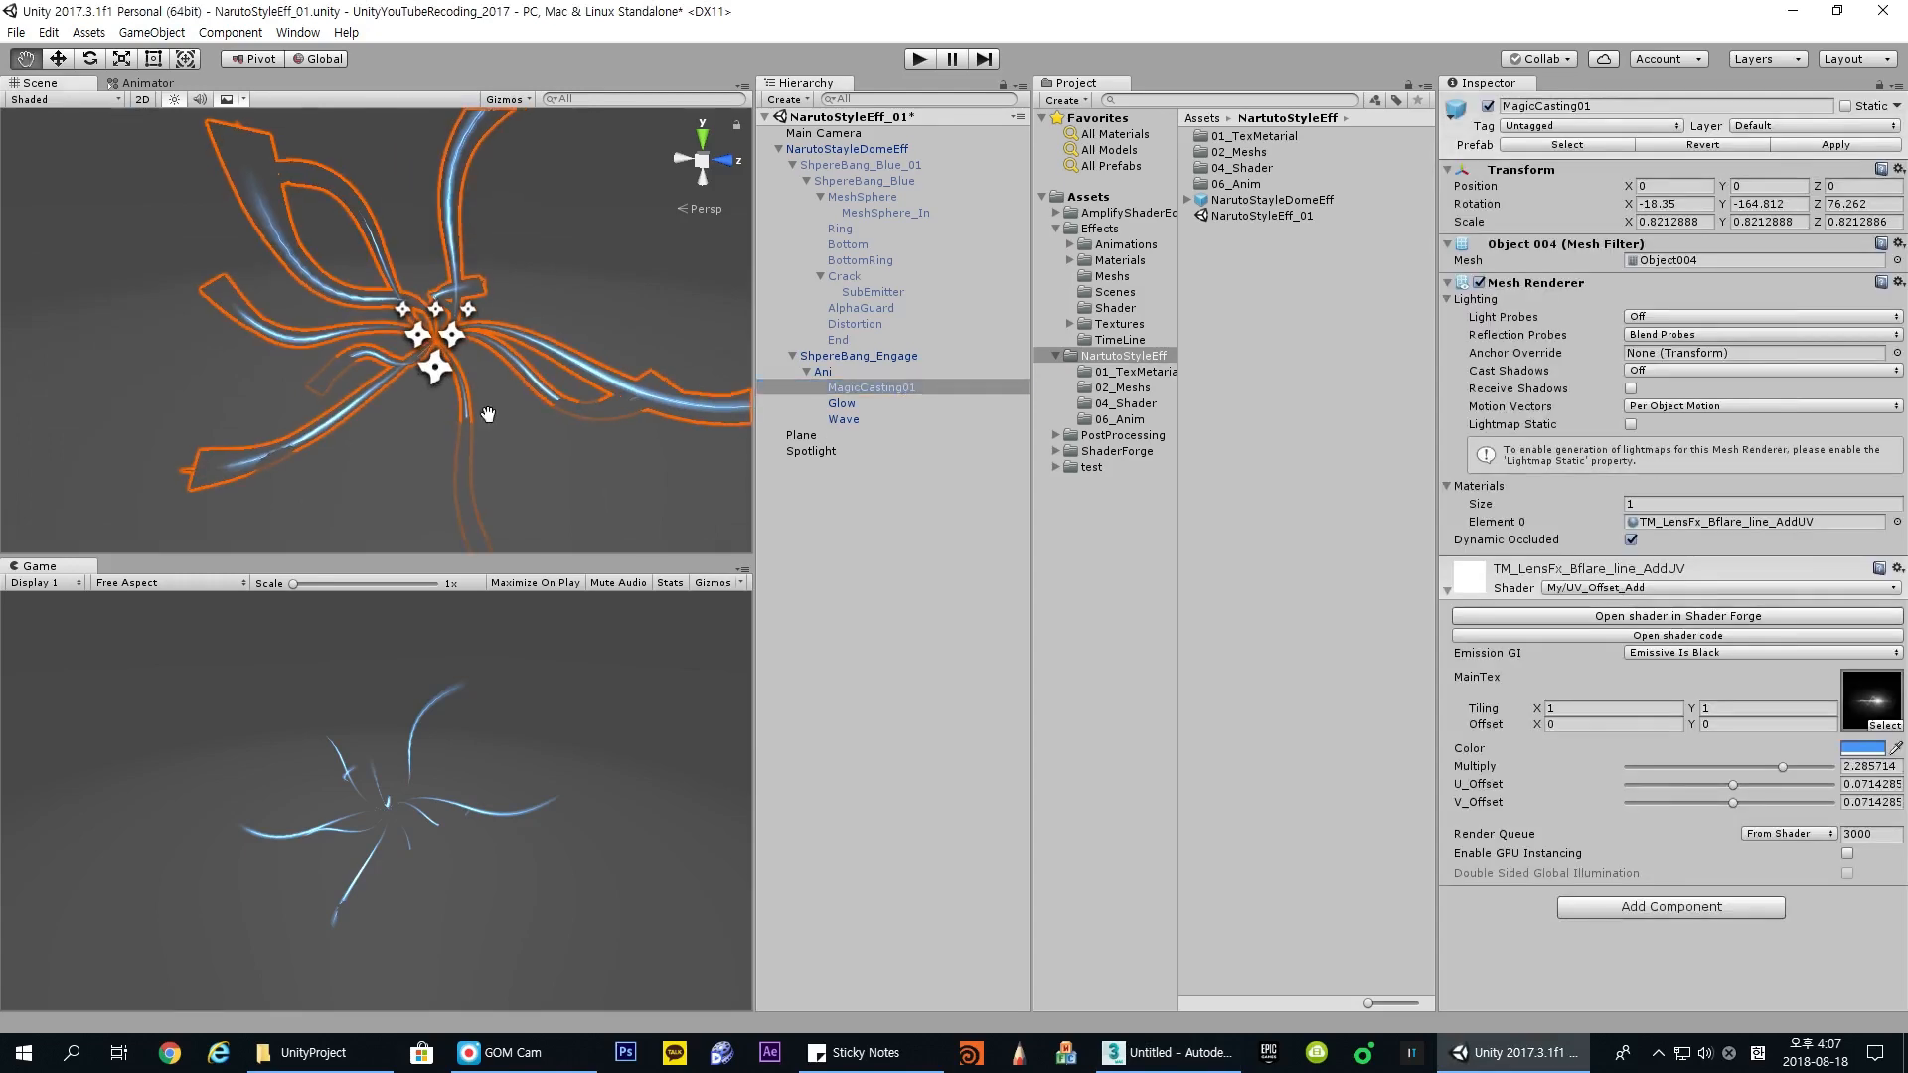
{"action": "key", "text": "alt+Tab"}
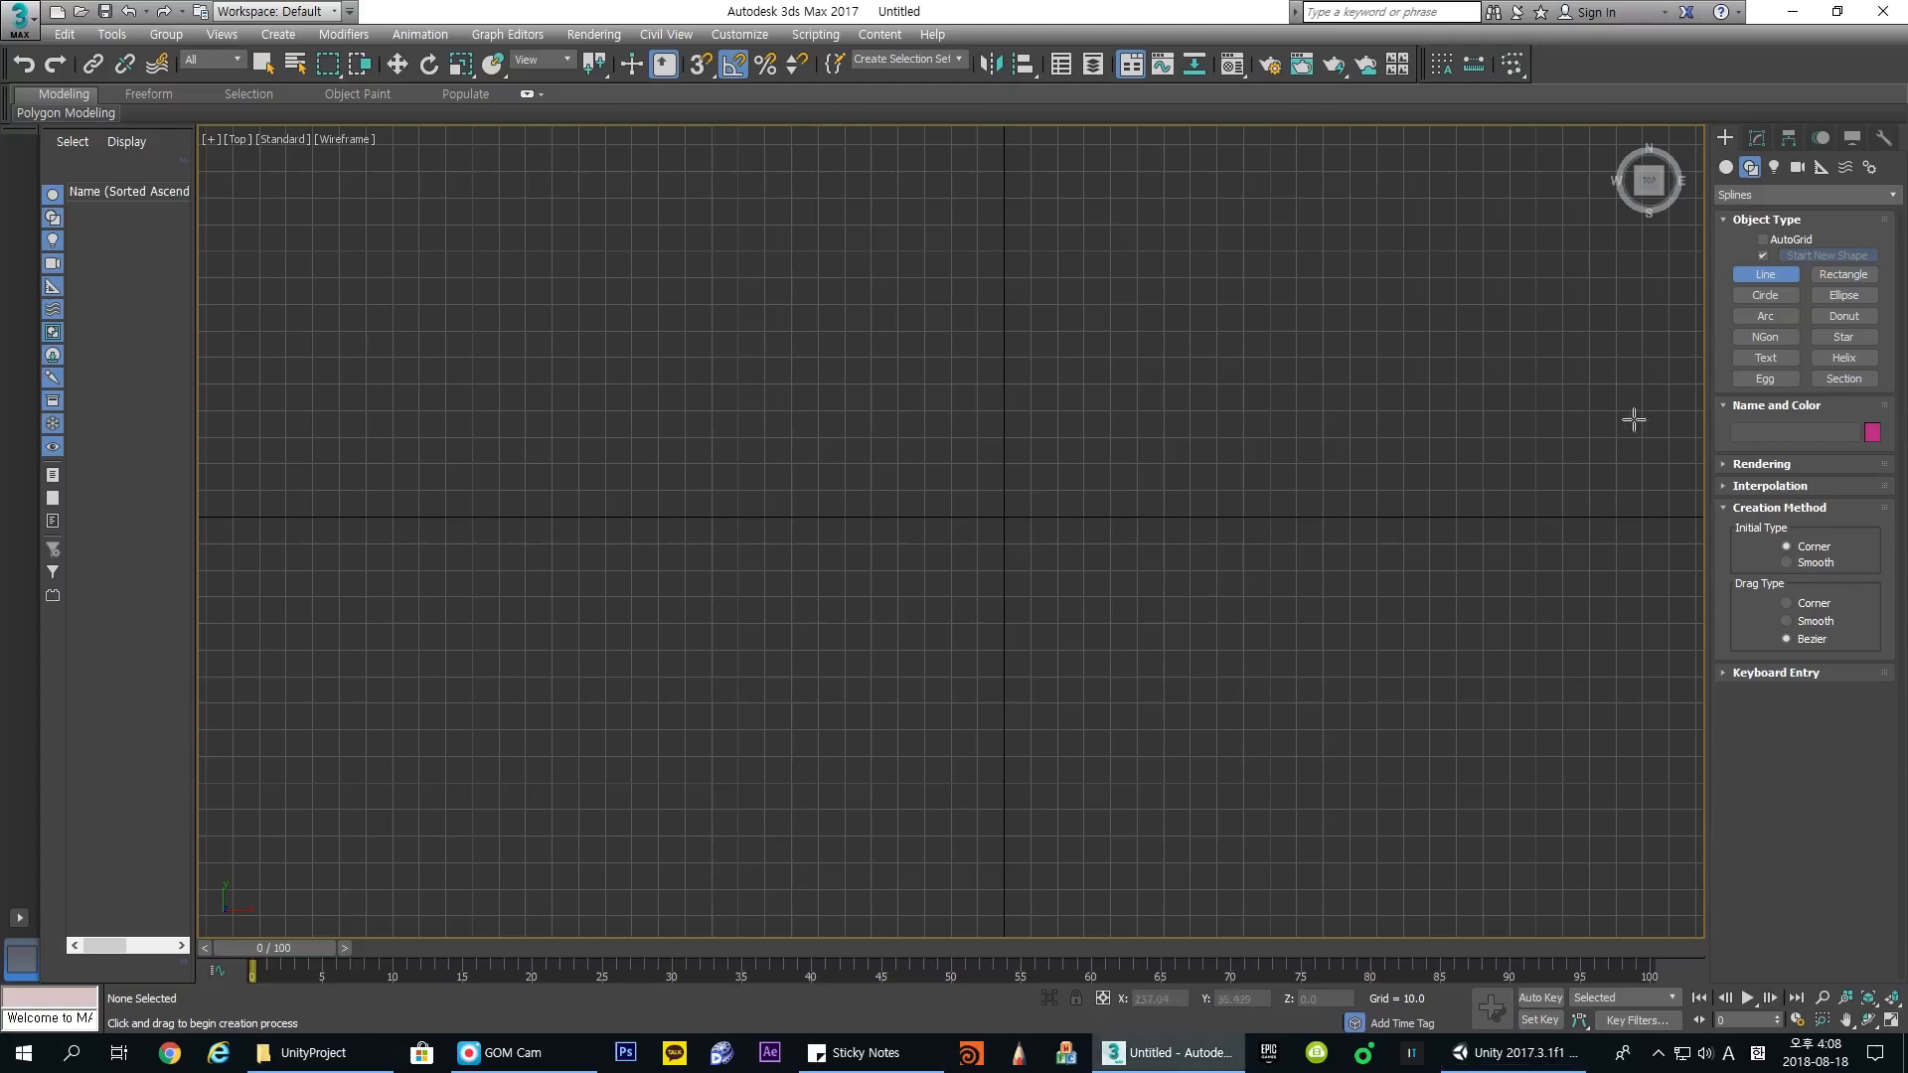
{"action": "left_click", "coordinate": [492, 572]}
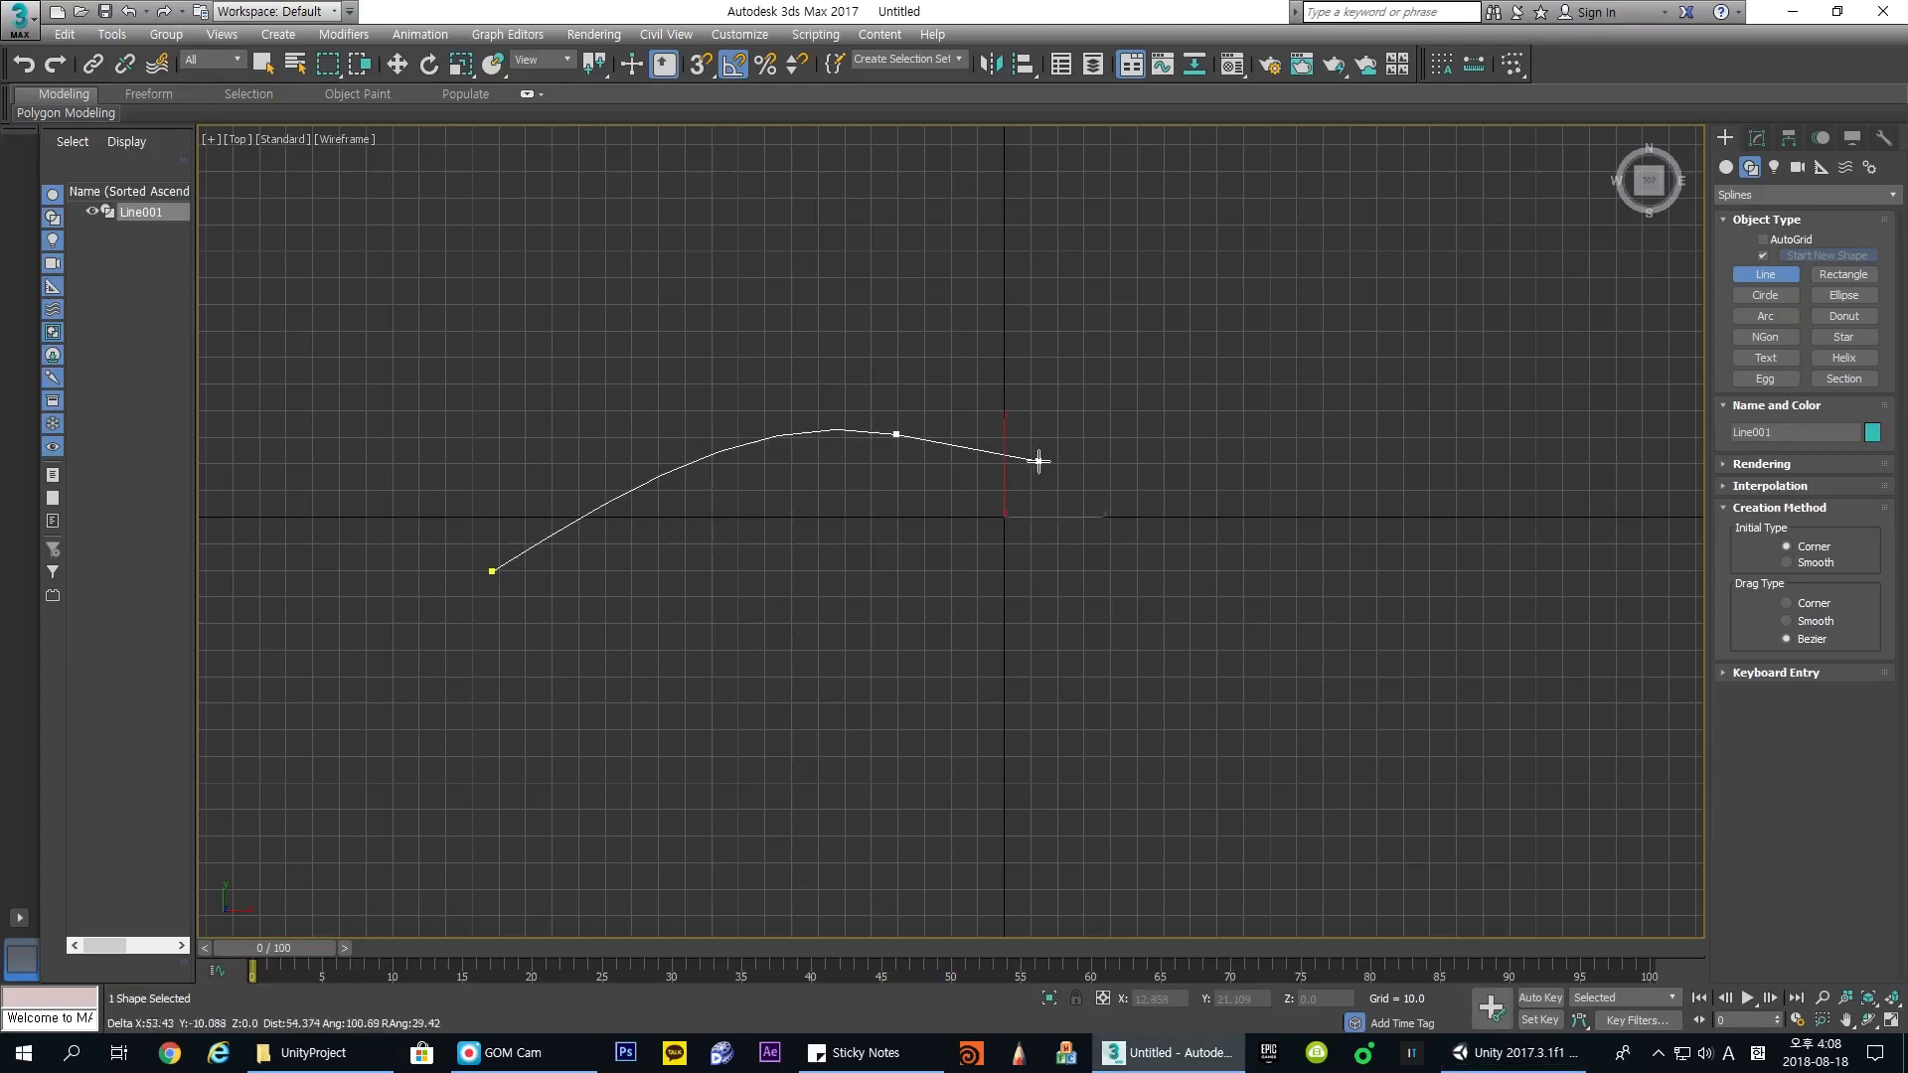
{"action": "left_click", "coordinate": [1406, 636]}
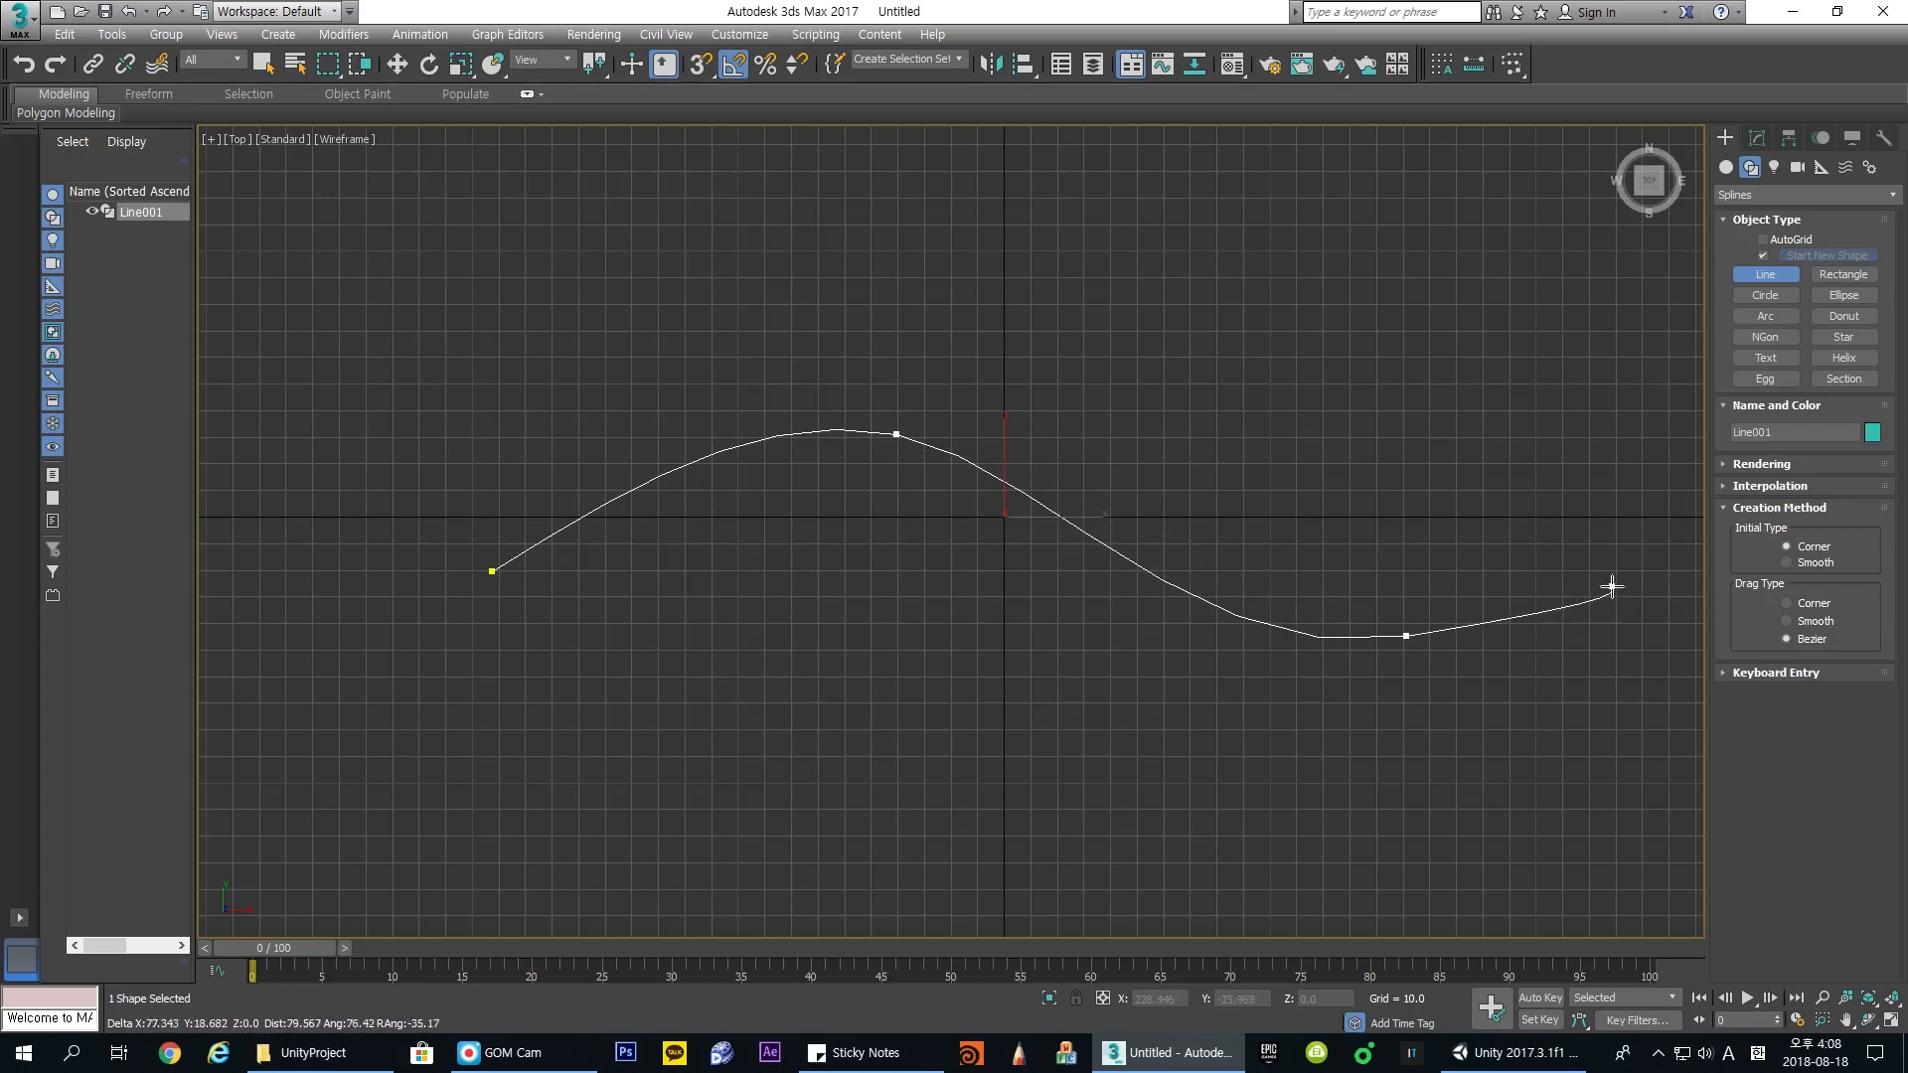
{"action": "right_click", "coordinate": [1093, 518]}
Step: Select the spline's middle vertex and lower it to about X -40, Y 13
{"action": "middle_click_drag", "start_coordinate": [1162, 489], "coordinate": [1070, 520]}
{"action": "key", "text": "1"}
{"action": "left_click_drag", "start_coordinate": [825, 426], "coordinate": [1078, 615]}
{"action": "key", "text": "w"}
{"action": "left_click_drag", "start_coordinate": [908, 422], "coordinate": [1043, 519]}
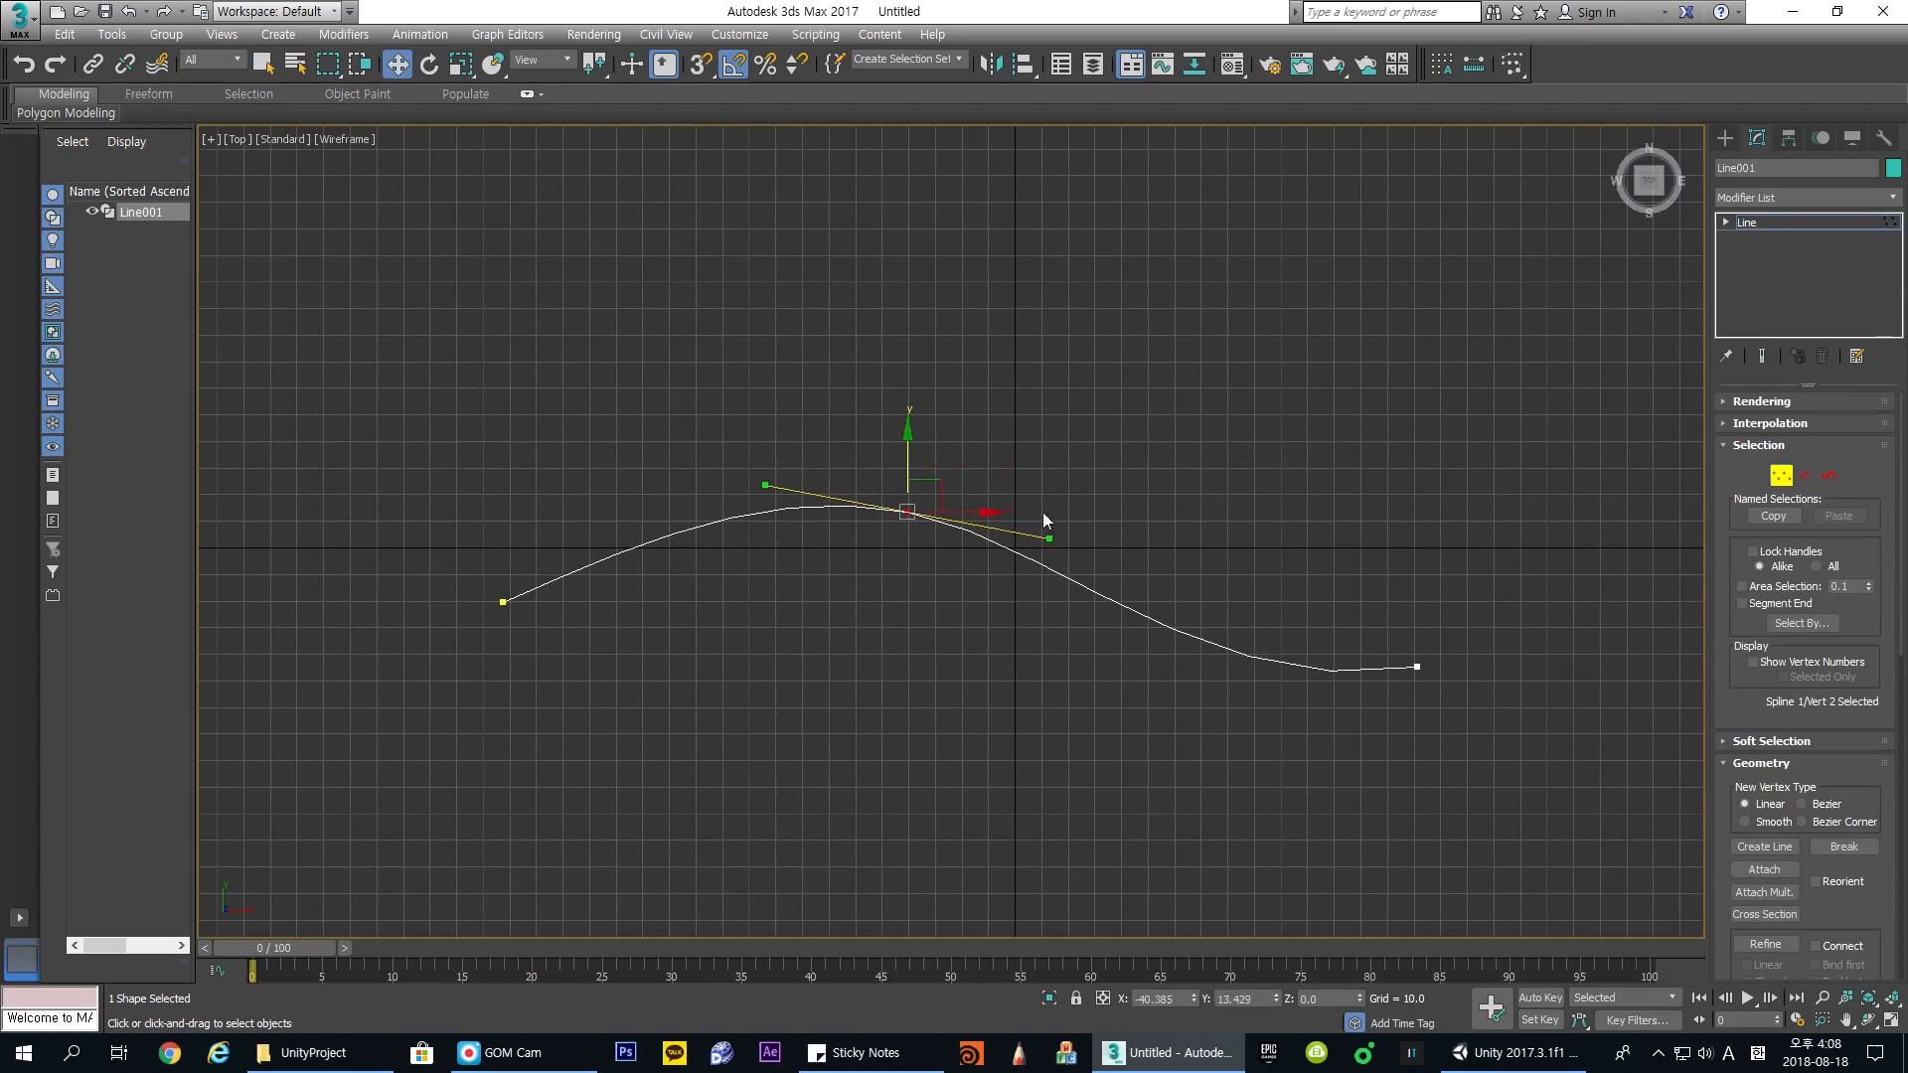
Step: Fine-tune the middle vertex's tangent handle and the right end vertex of the S-shaped spline
{"action": "left_click", "coordinate": [907, 512]}
{"action": "left_click_drag", "start_coordinate": [1046, 532], "coordinate": [1041, 527]}
{"action": "left_click", "coordinate": [503, 602]}
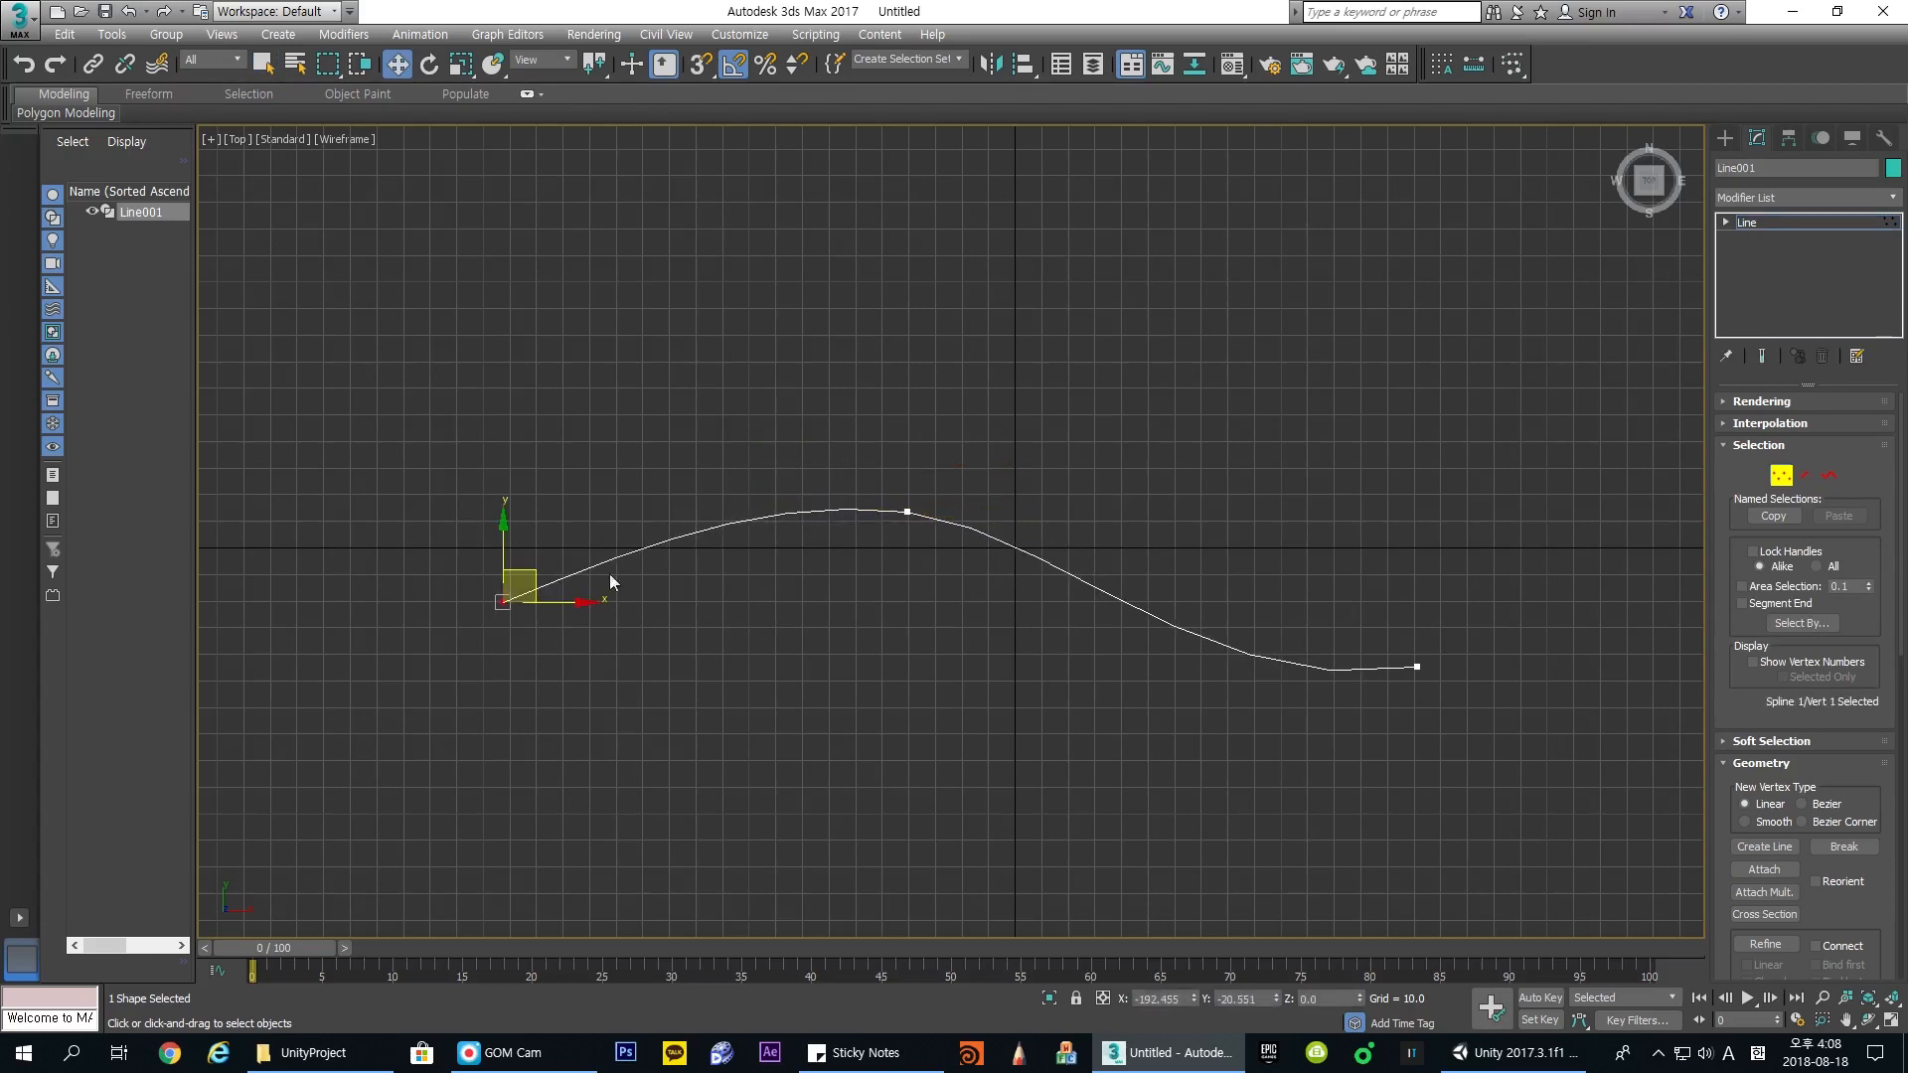
{"action": "left_click", "coordinate": [985, 704]}
{"action": "middle_click_drag", "start_coordinate": [1336, 613], "coordinate": [1195, 614]}
{"action": "left_click_drag", "start_coordinate": [1308, 656], "coordinate": [1382, 639]}
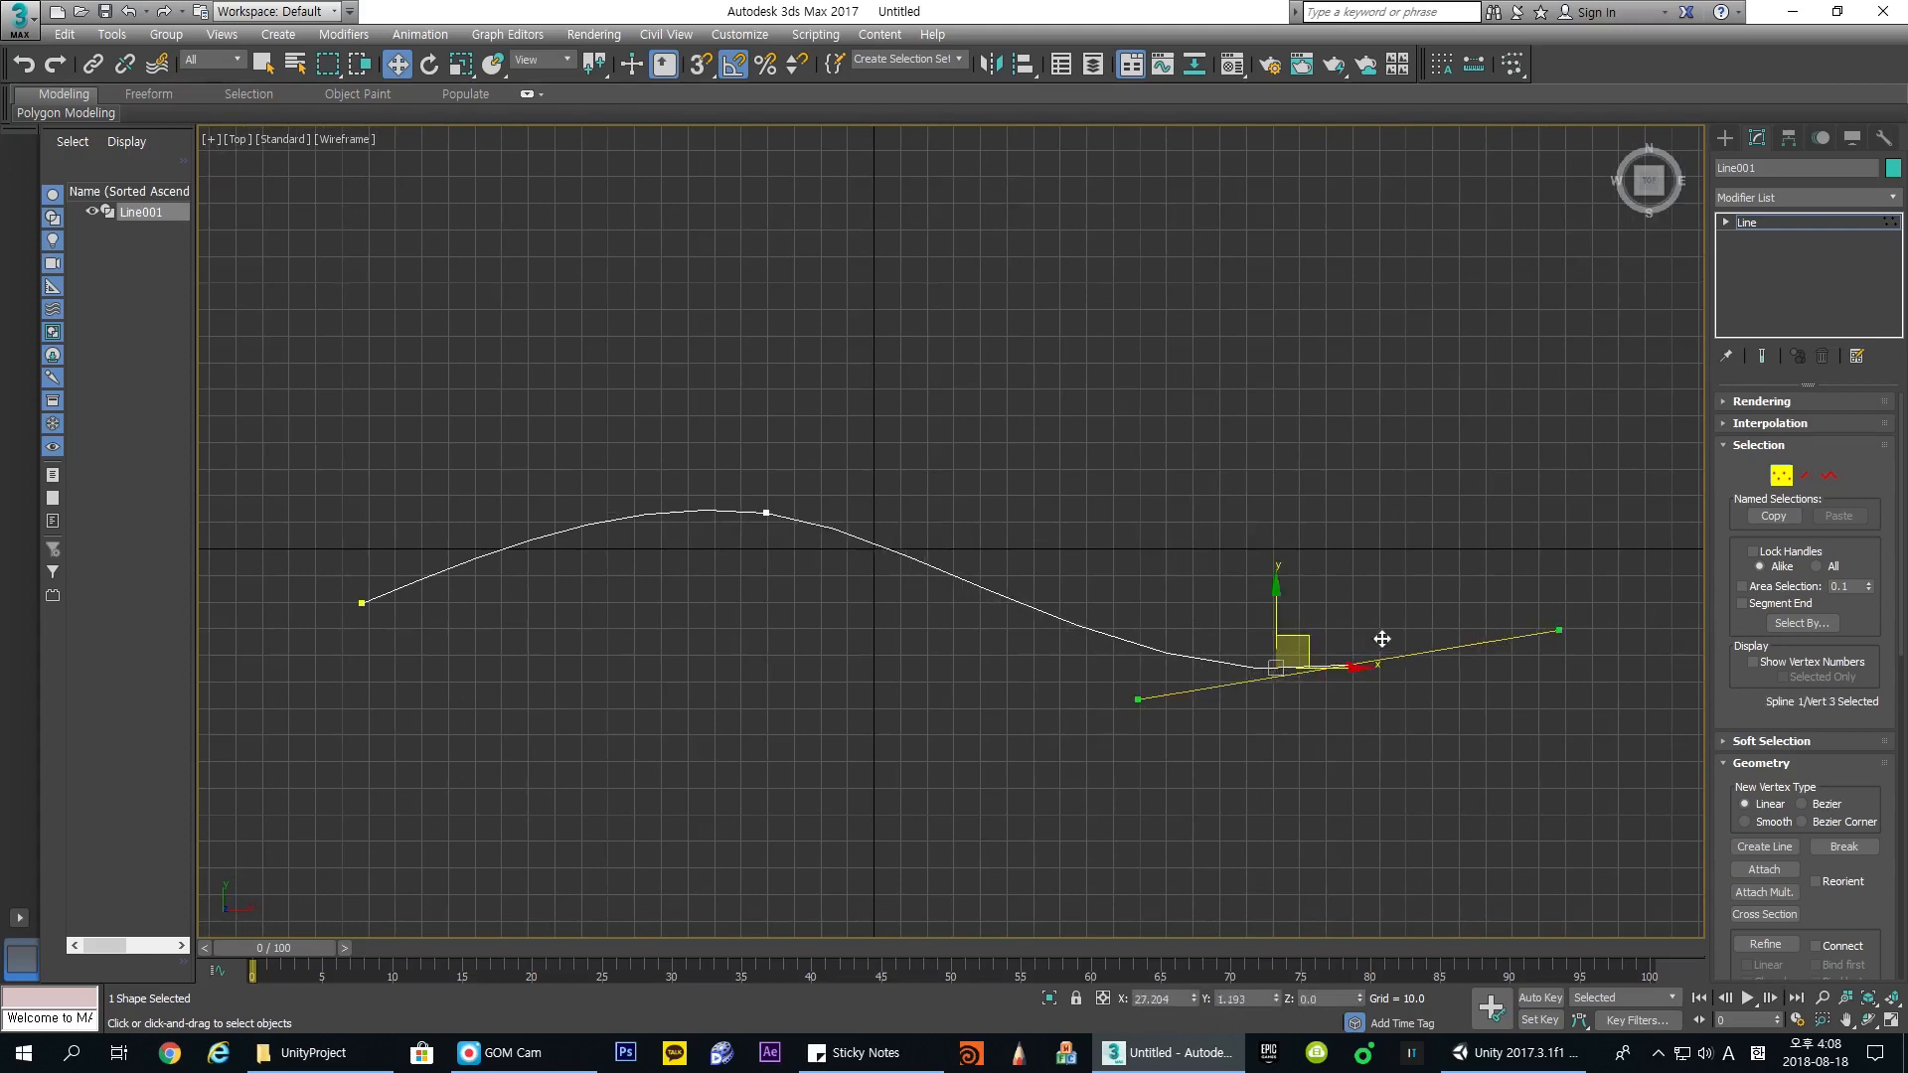
Step: Check the MagicCasting01 streaks in Unity and move the spline's right end vertex in 3ds Max to about X 184, Y -51
{"action": "key", "text": "alt+Tab"}
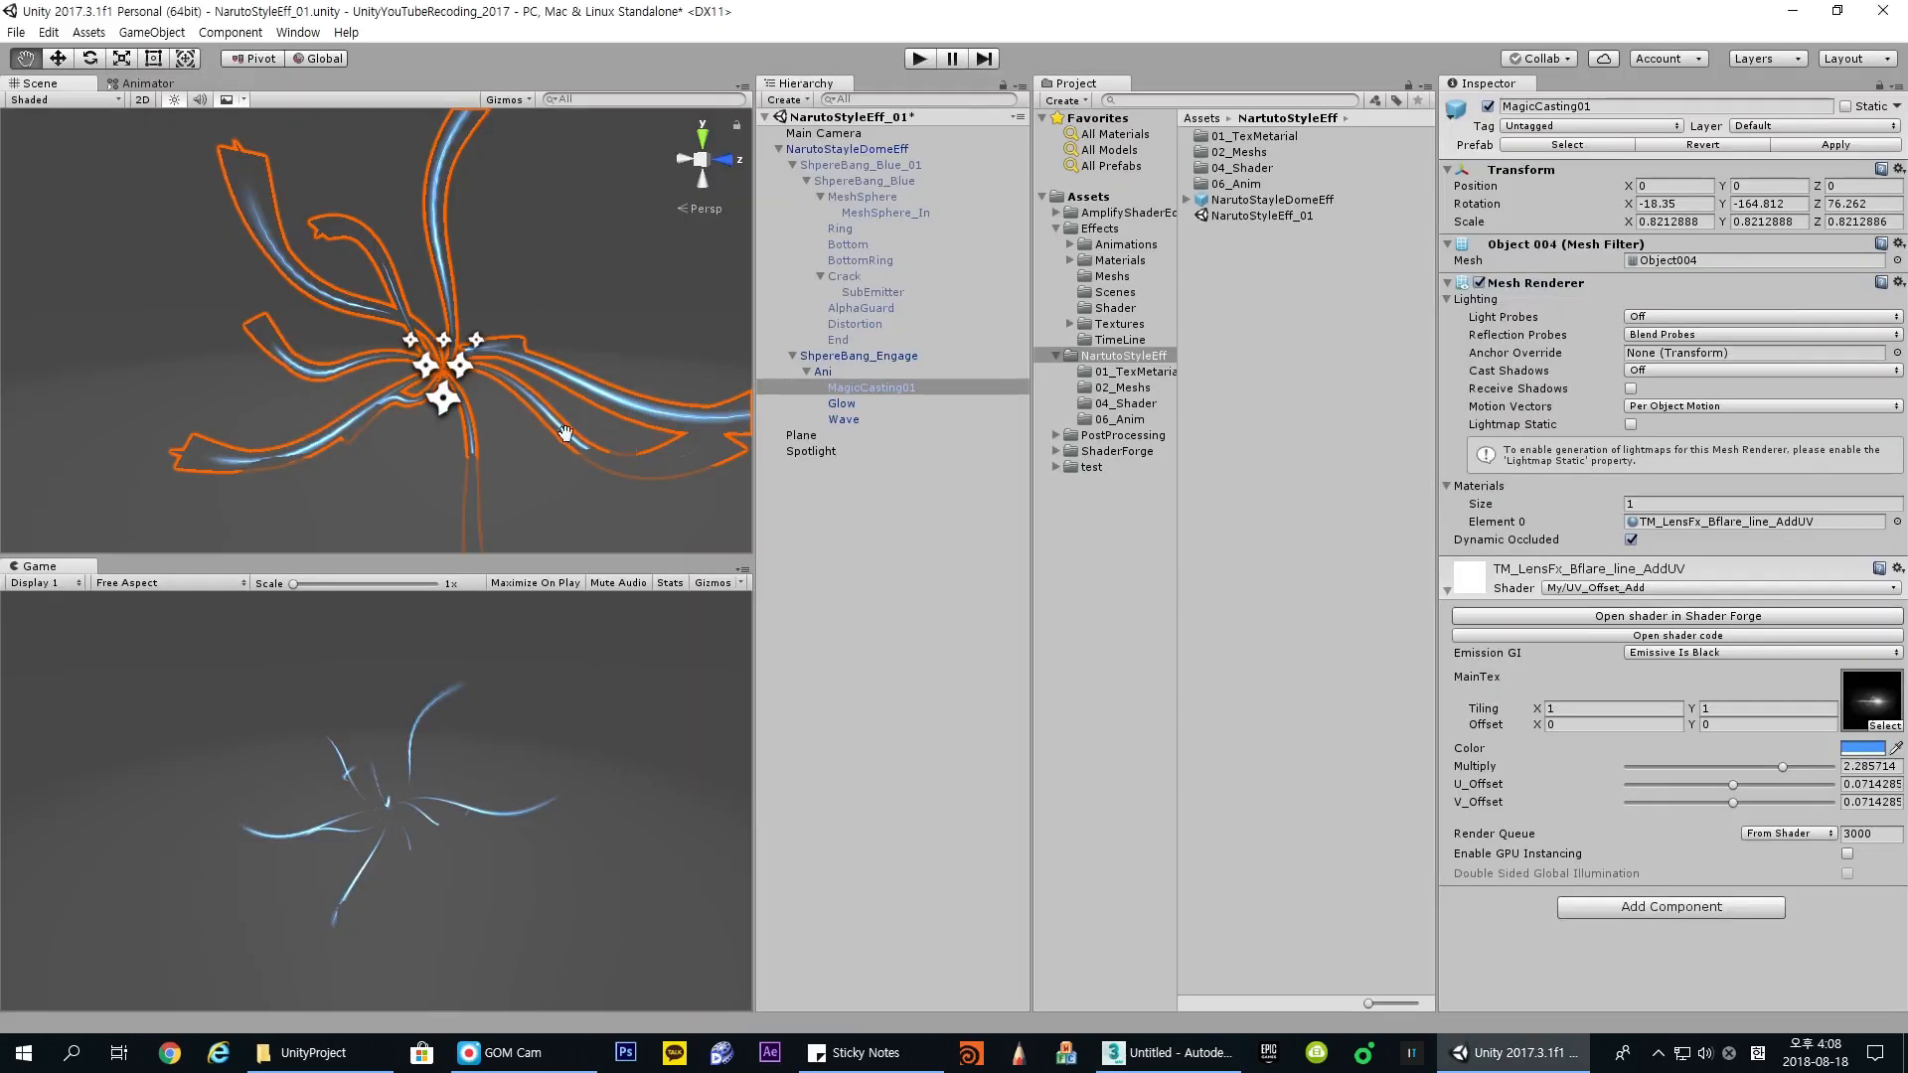
{"action": "mouse_move", "coordinate": [496, 378]}
{"action": "middle_mouse_down"}
{"action": "mouse_move", "coordinate": [444, 329]}
{"action": "mouse_move", "coordinate": [465, 368]}
{"action": "middle_mouse_up"}
{"action": "scroll", "coordinate": [465, 367], "scroll_direction": "down", "scroll_amount": 2}
{"action": "key", "text": "alt+Tab"}
{"action": "middle_click_drag", "start_coordinate": [971, 541], "coordinate": [1000, 503]}
{"action": "left_click_drag", "start_coordinate": [1379, 563], "coordinate": [1380, 588]}
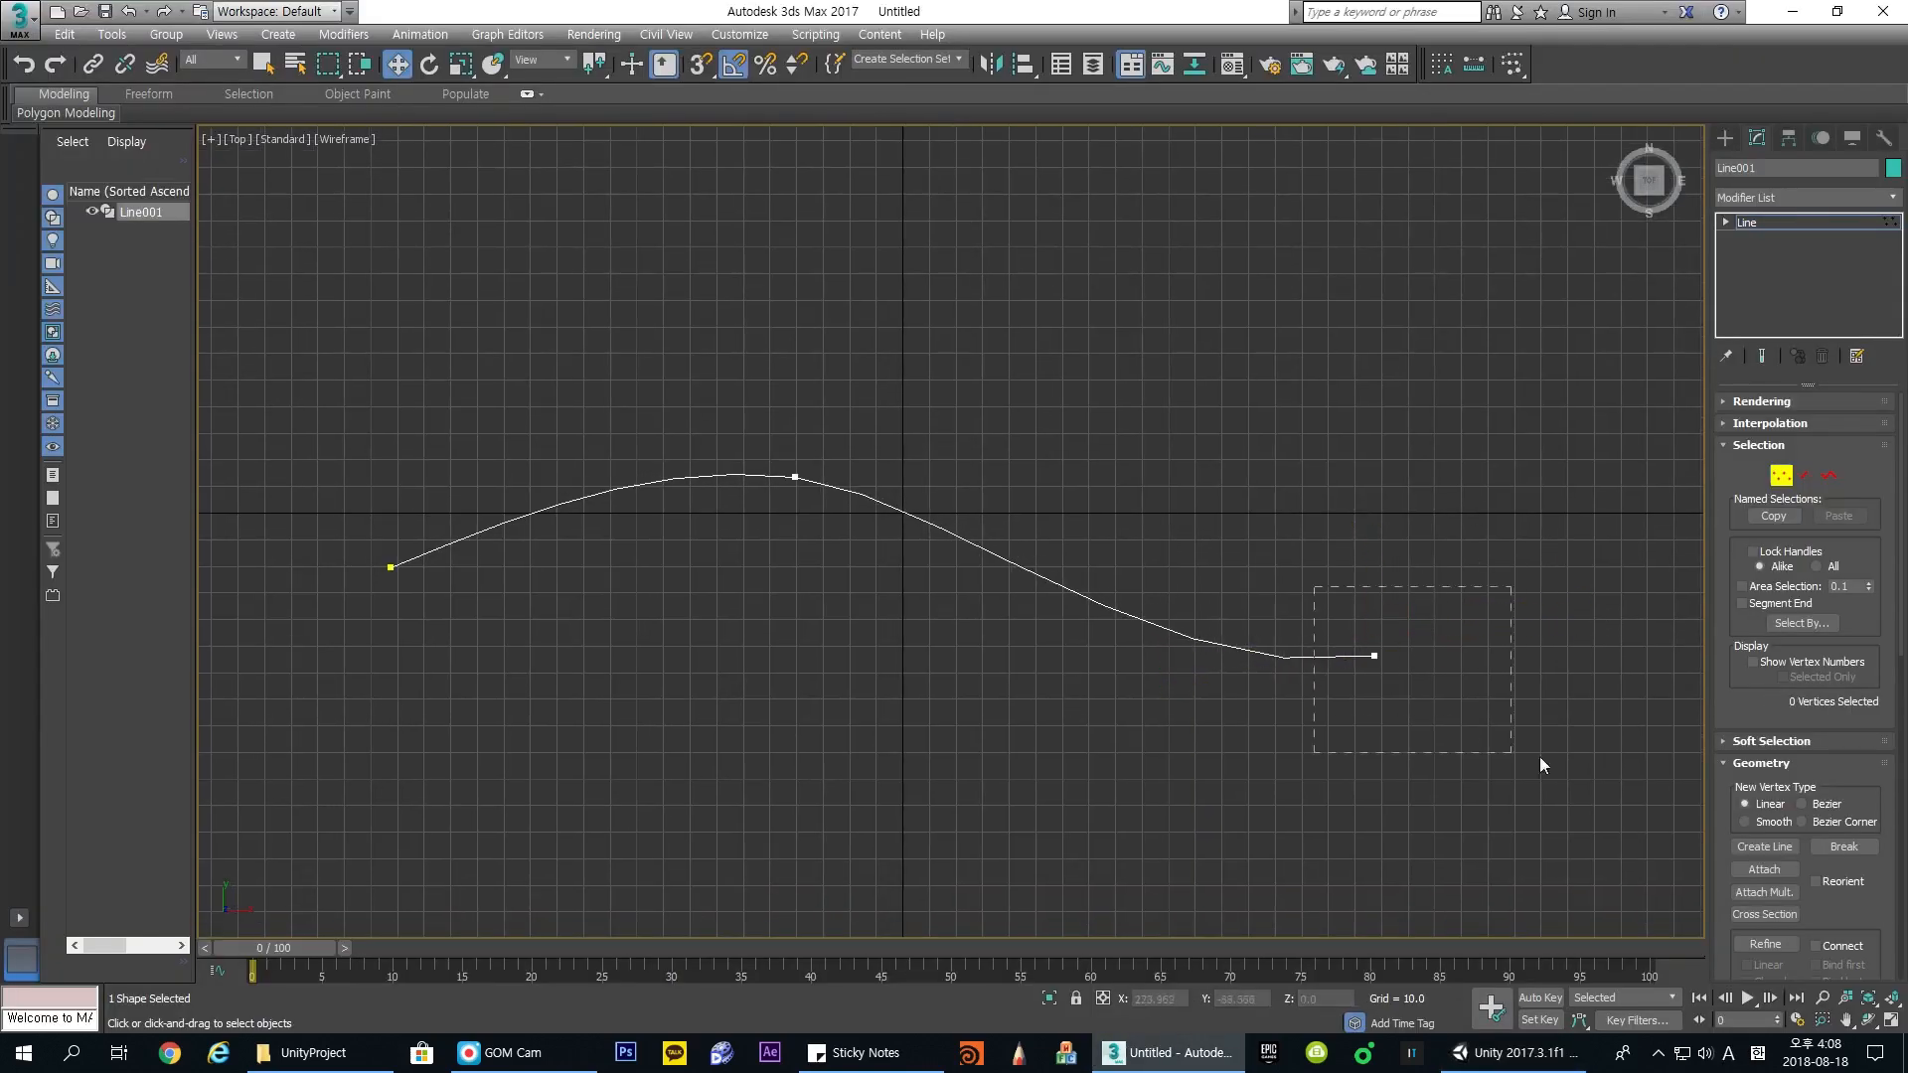
{"action": "left_click_drag", "start_coordinate": [1585, 621], "coordinate": [1587, 602]}
{"action": "left_click_drag", "start_coordinate": [1408, 622], "coordinate": [1426, 615]}
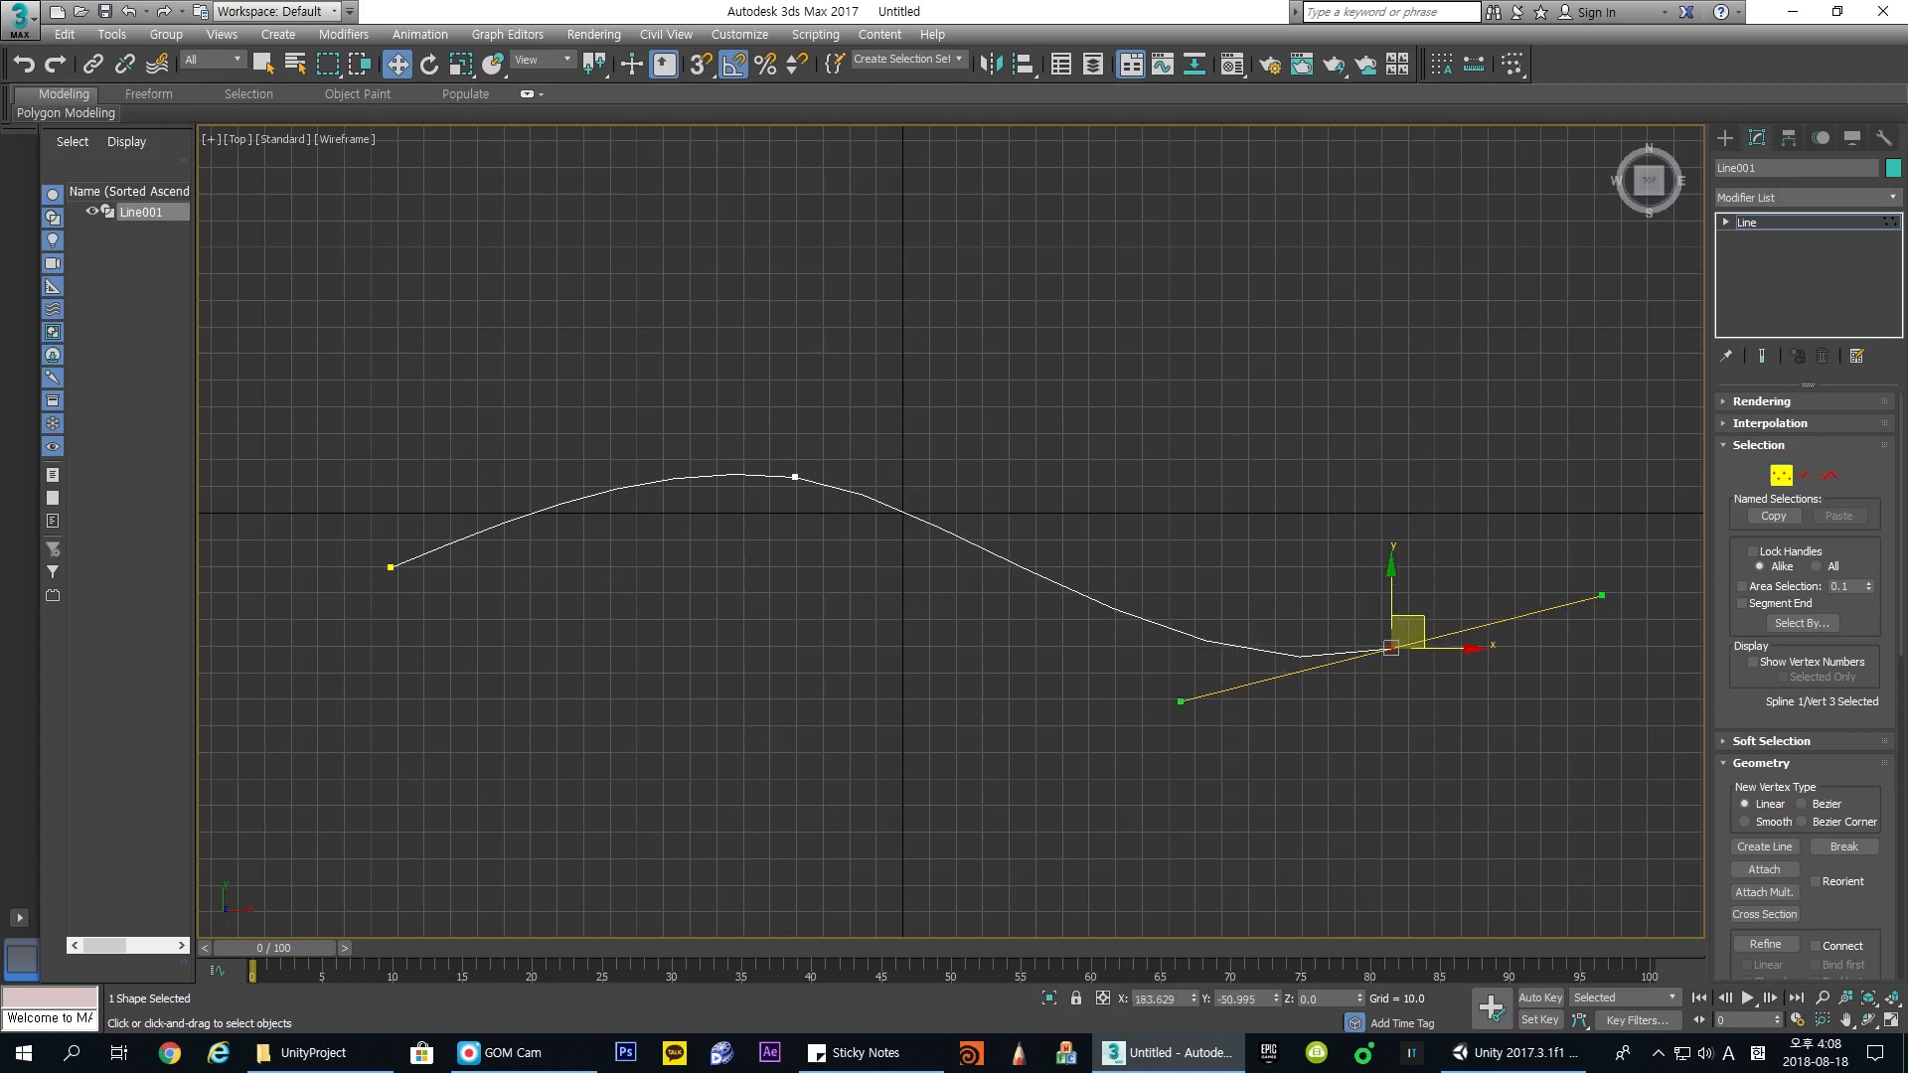
{"action": "left_click", "coordinate": [1782, 475]}
Step: Set the viewport to Perspective and move the whole spline to the origin at X 0, Y 0
{"action": "middle_click_drag", "start_coordinate": [1205, 450], "coordinate": [1189, 496]}
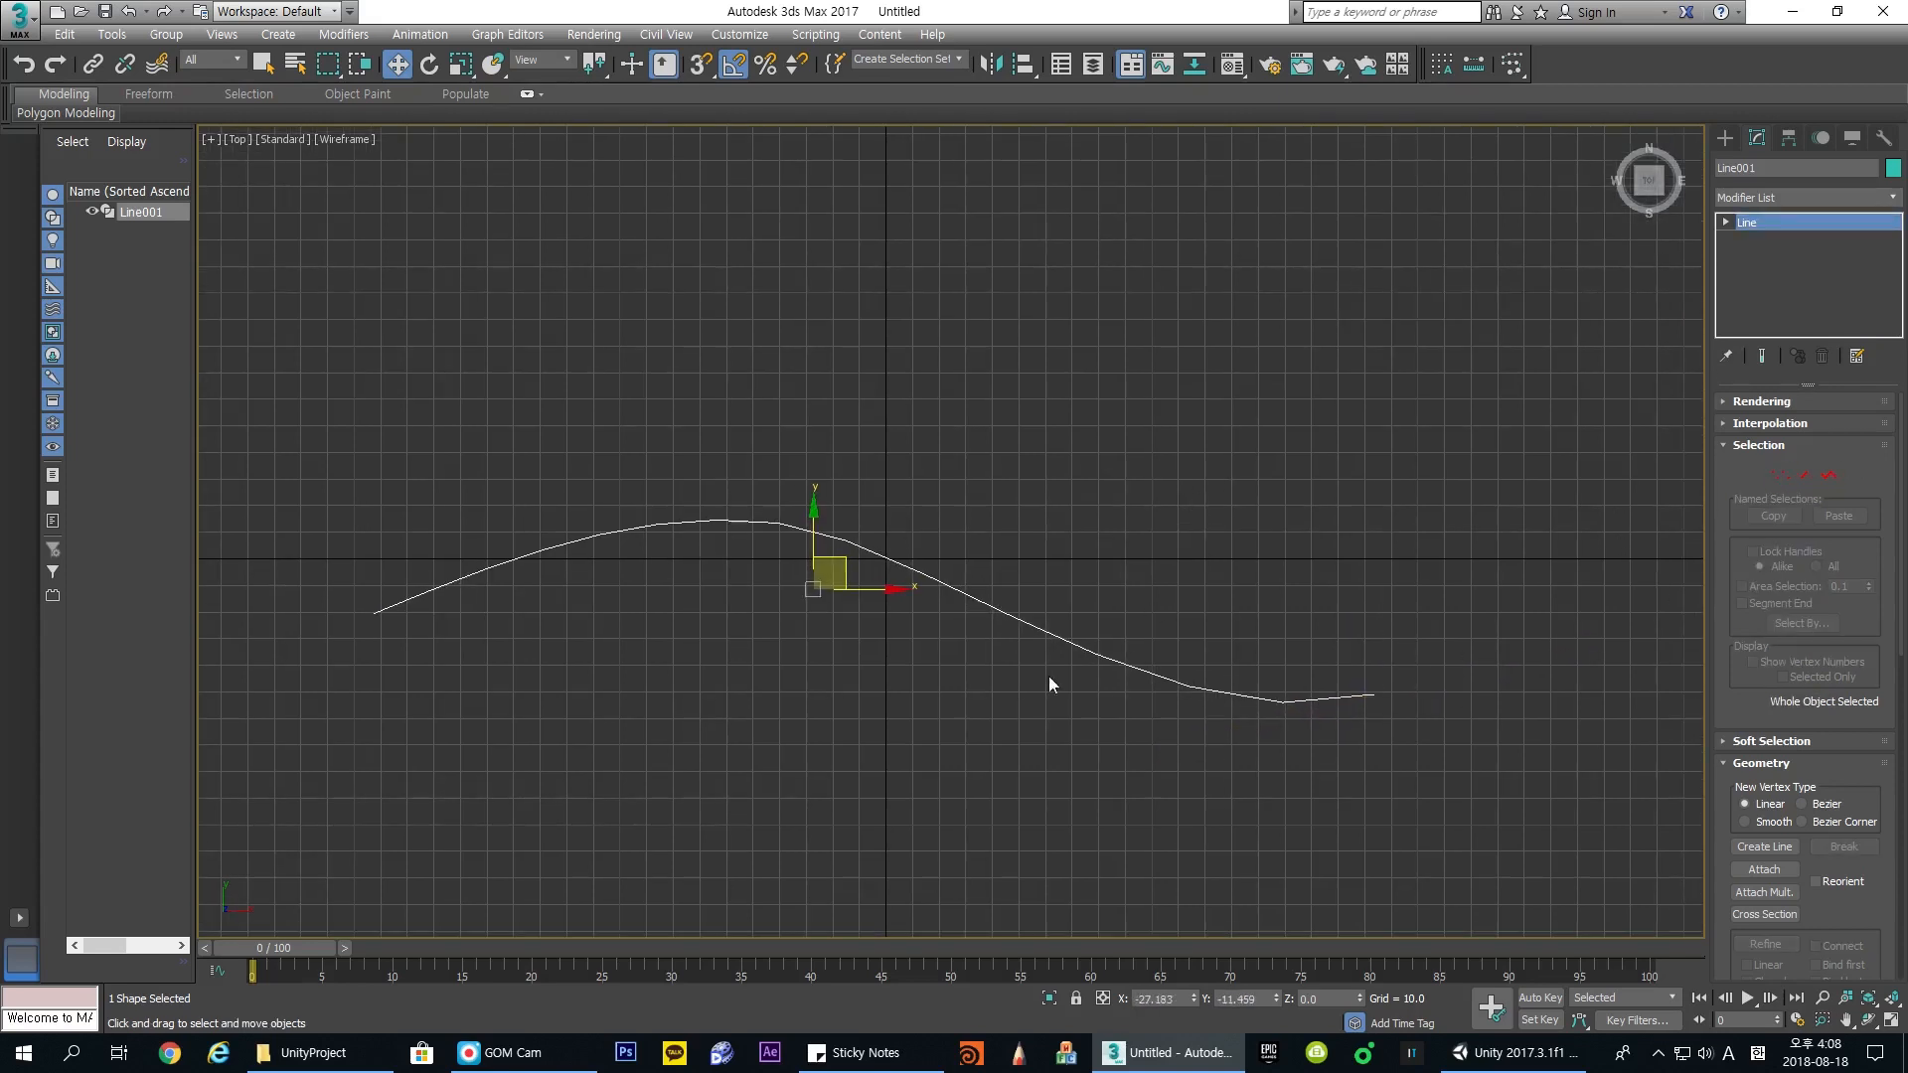
{"action": "key", "text": "f"}
{"action": "key", "text": "p"}
{"action": "middle_click_drag", "start_coordinate": [1029, 666], "coordinate": [1201, 972], "text": "alt"}
{"action": "right_click", "coordinate": [1277, 998]}
{"action": "right_click", "coordinate": [1193, 999]}
{"action": "middle_click_drag", "start_coordinate": [1195, 998], "coordinate": [1078, 725], "text": "alt"}
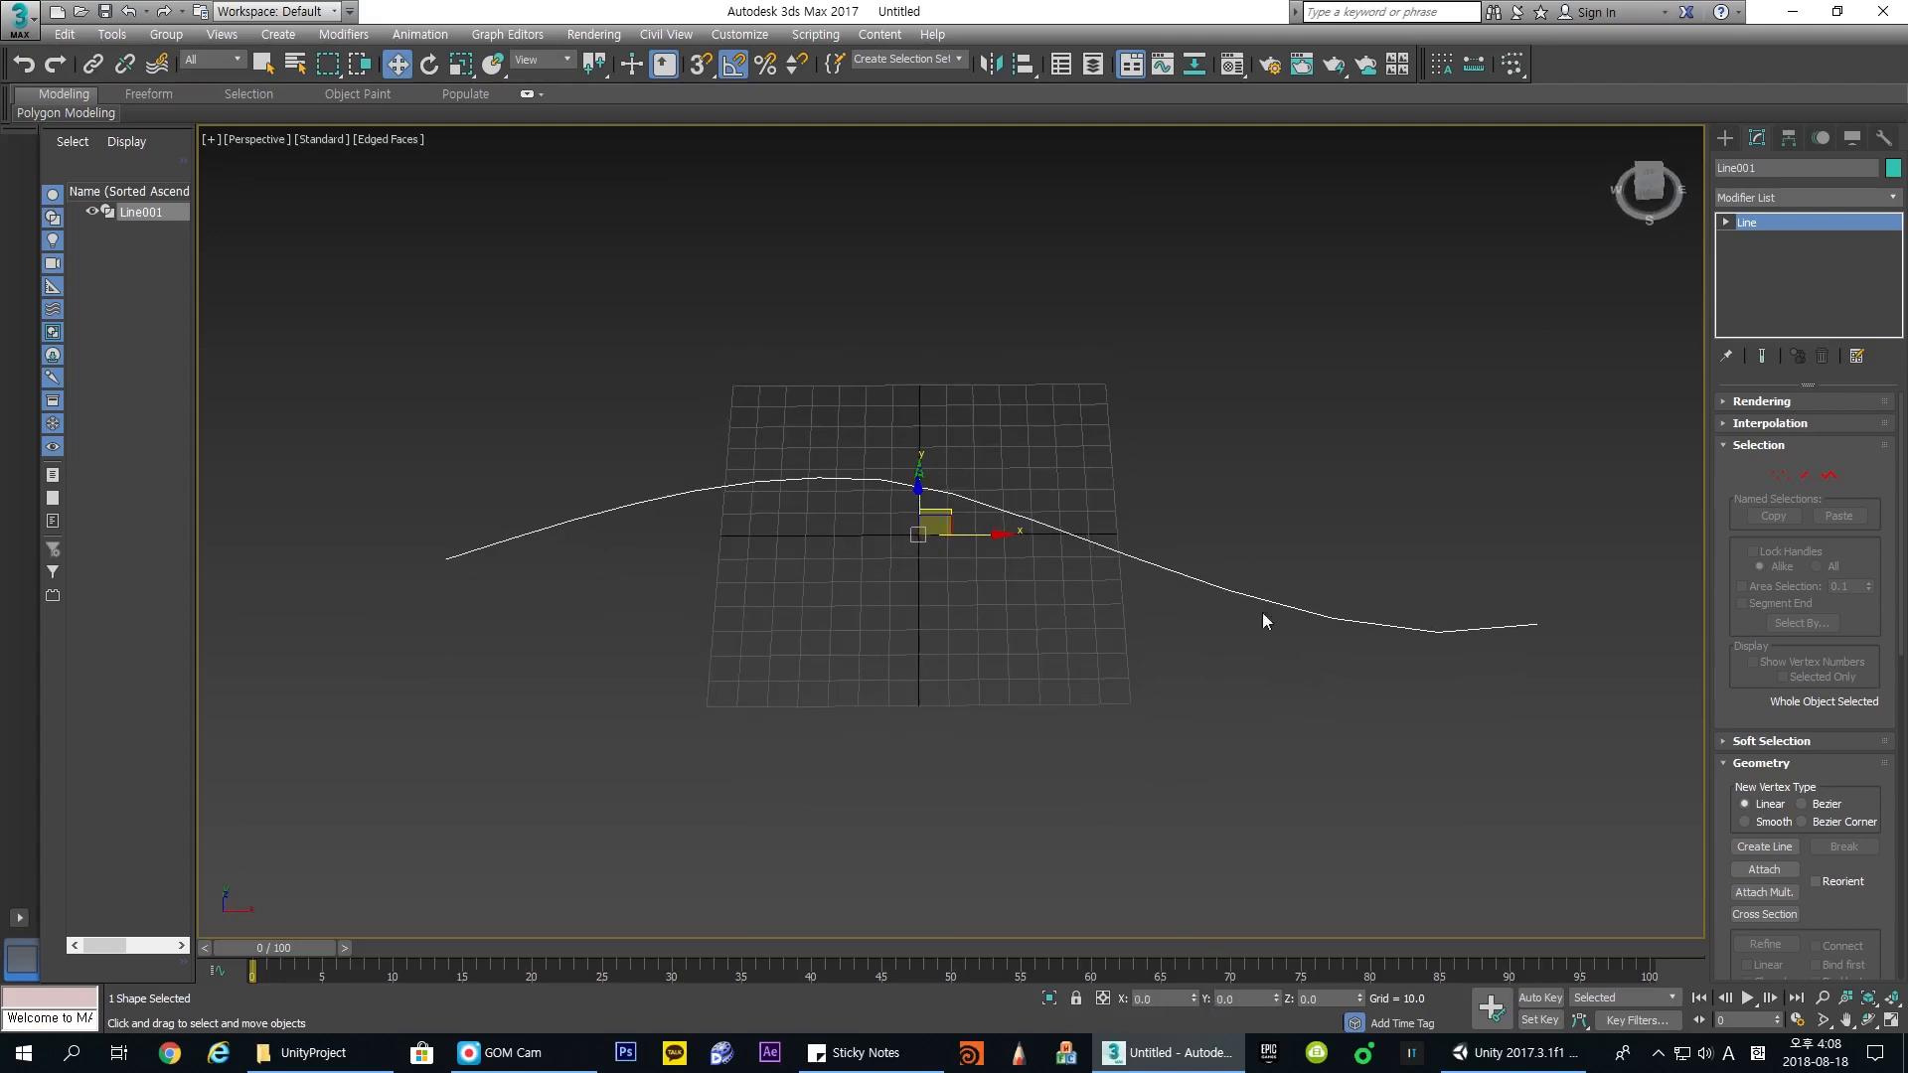
Step: Draw a long plane about 47.6 by 338.5 along the spline and centre it at X 0, Y 0
{"action": "left_click", "coordinate": [1725, 138]}
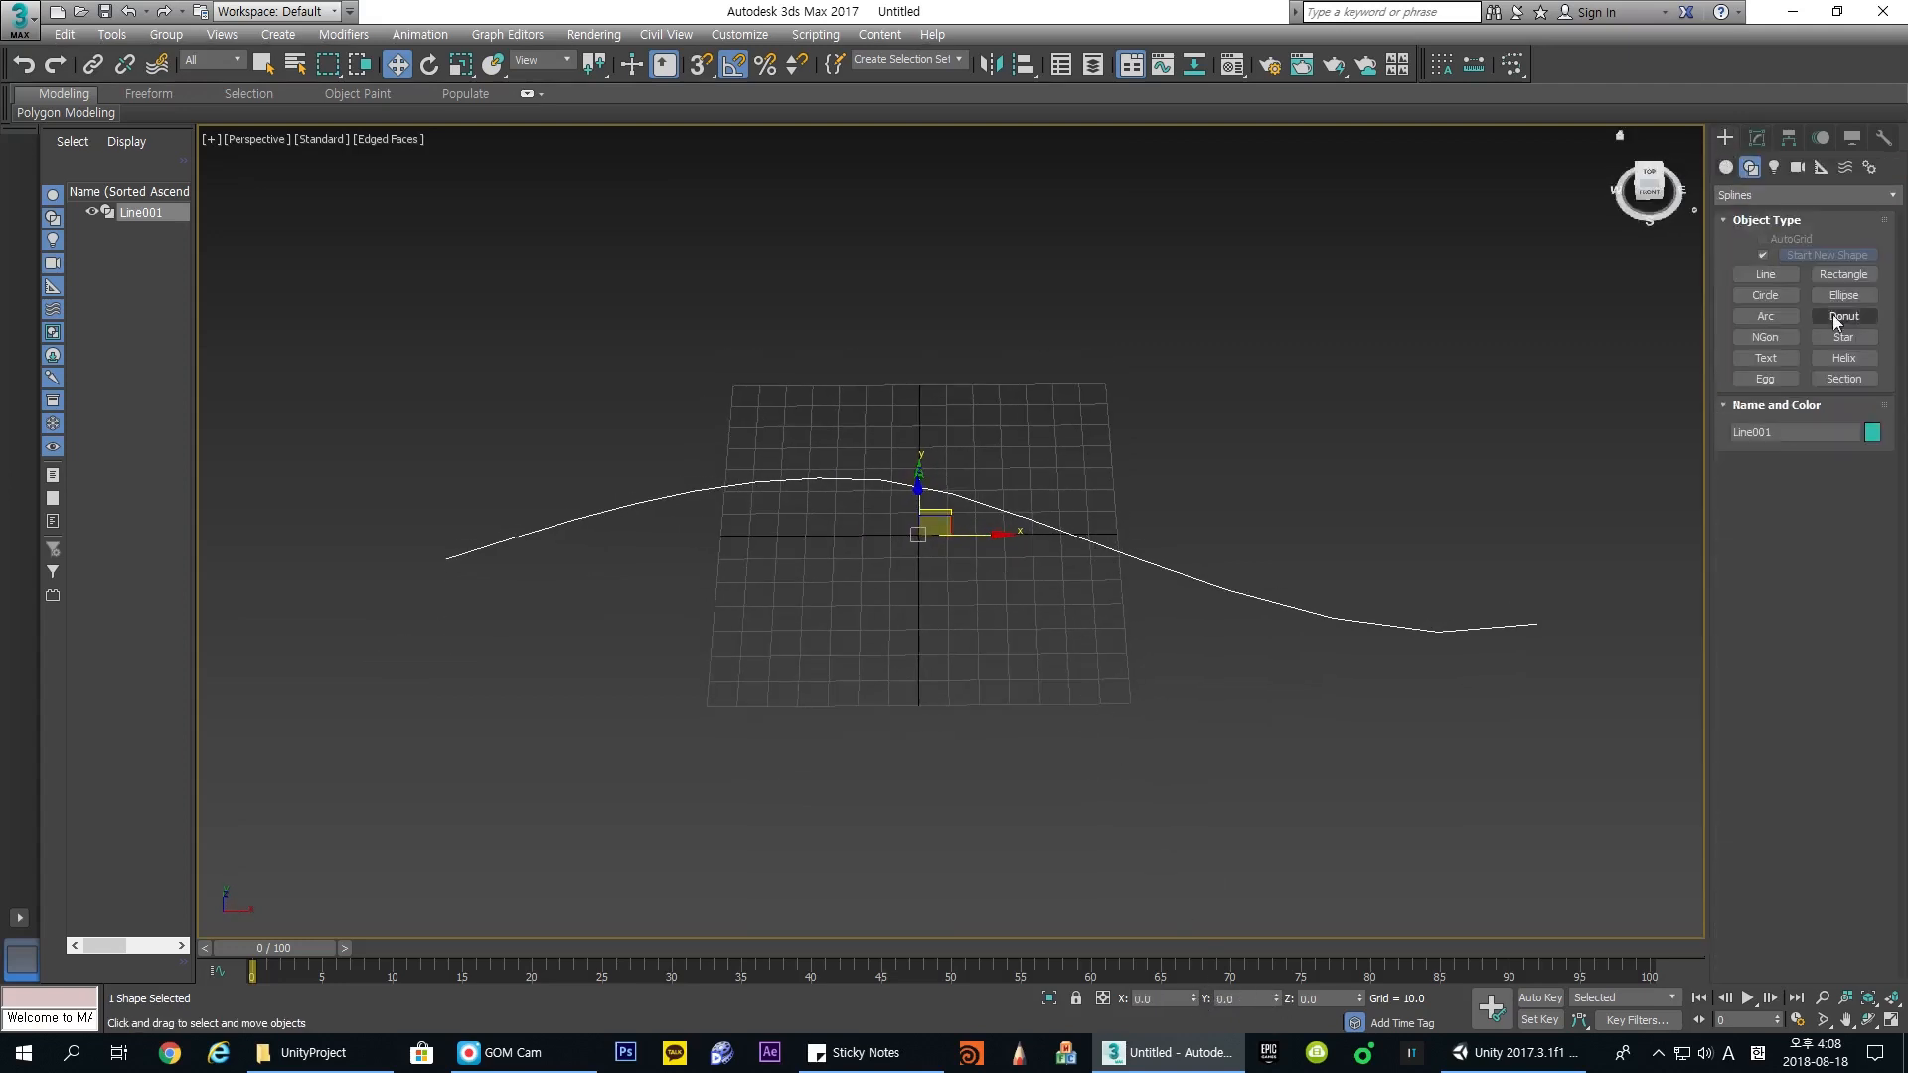
{"action": "left_click", "coordinate": [1727, 169]}
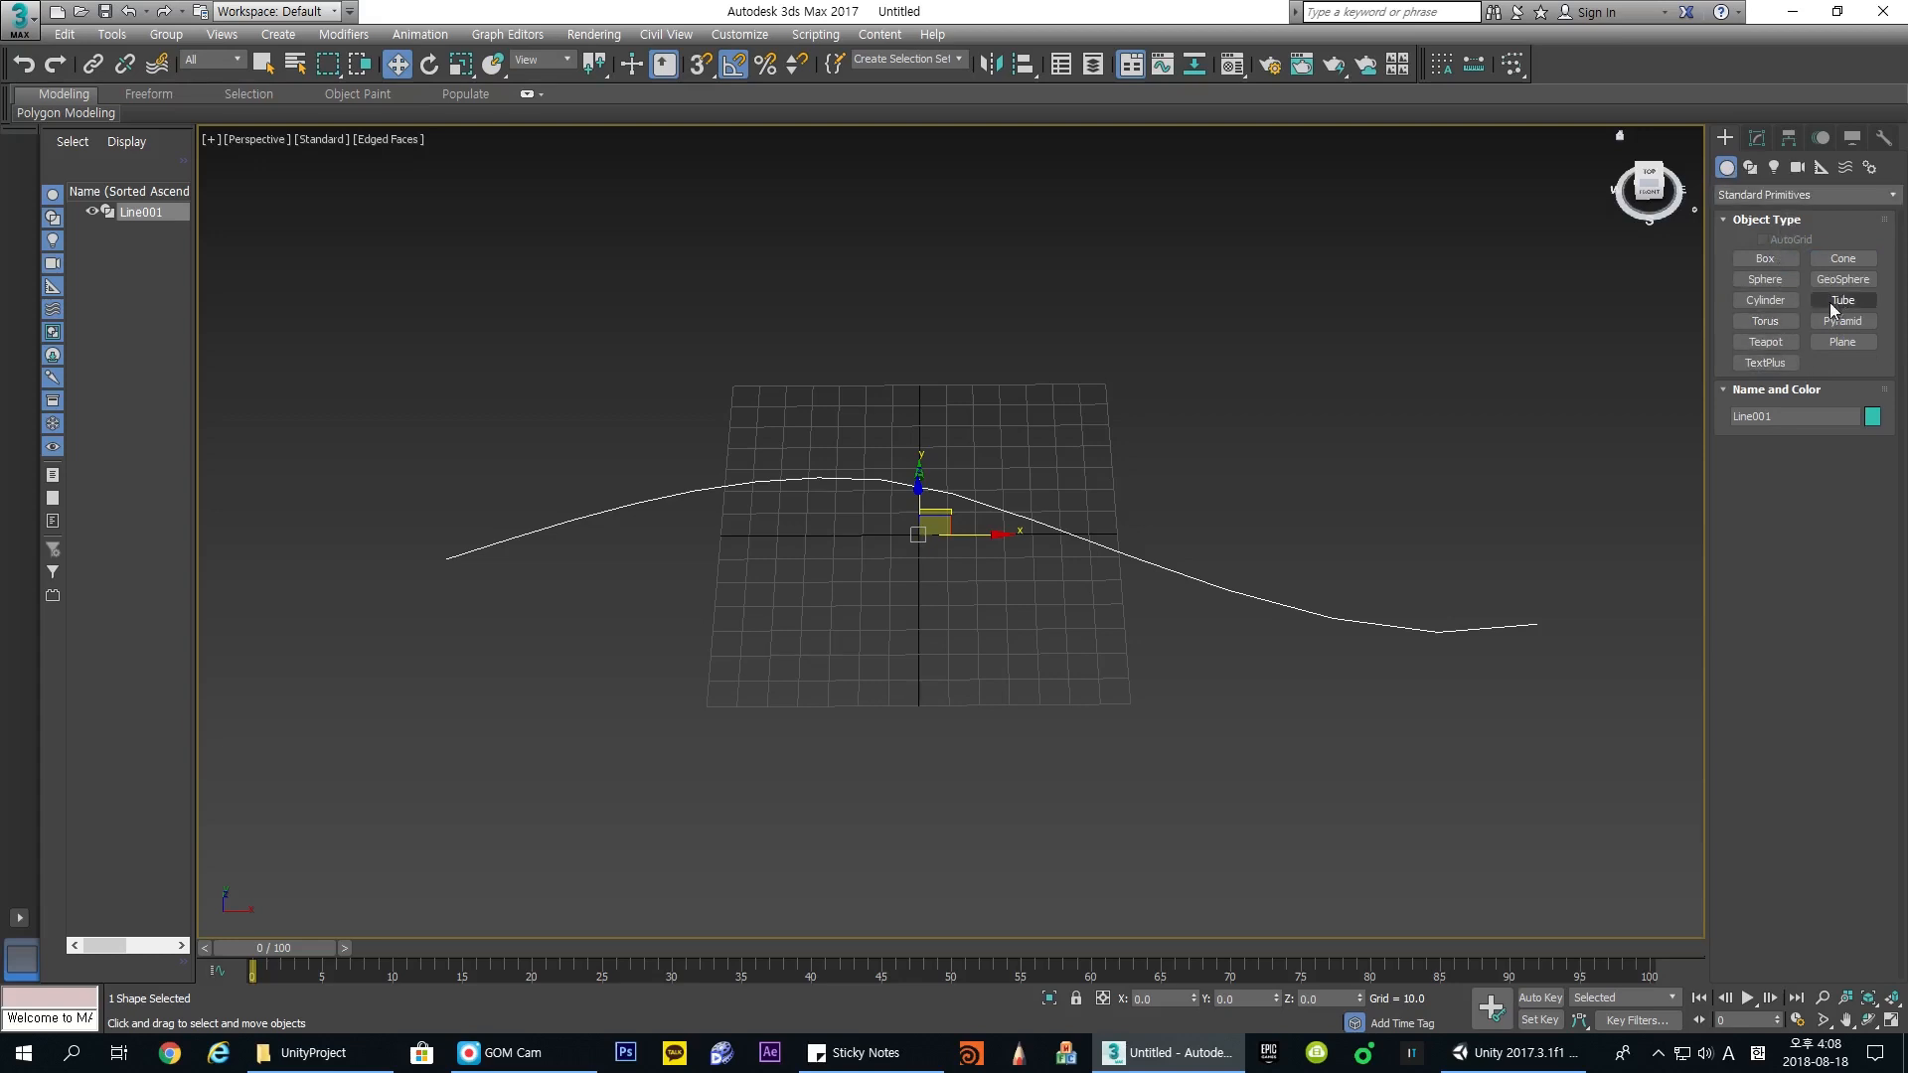
{"action": "left_click", "coordinate": [1851, 347]}
{"action": "mouse_move", "coordinate": [1057, 528]}
{"action": "middle_mouse_down"}
{"action": "mouse_move", "coordinate": [1077, 507]}
{"action": "mouse_move", "coordinate": [1092, 526]}
{"action": "middle_mouse_up"}
{"action": "scroll", "coordinate": [1091, 526], "scroll_direction": "down", "scroll_amount": 3}
{"action": "left_click_drag", "start_coordinate": [698, 477], "coordinate": [1381, 524]}
{"action": "right_click", "coordinate": [1391, 514]}
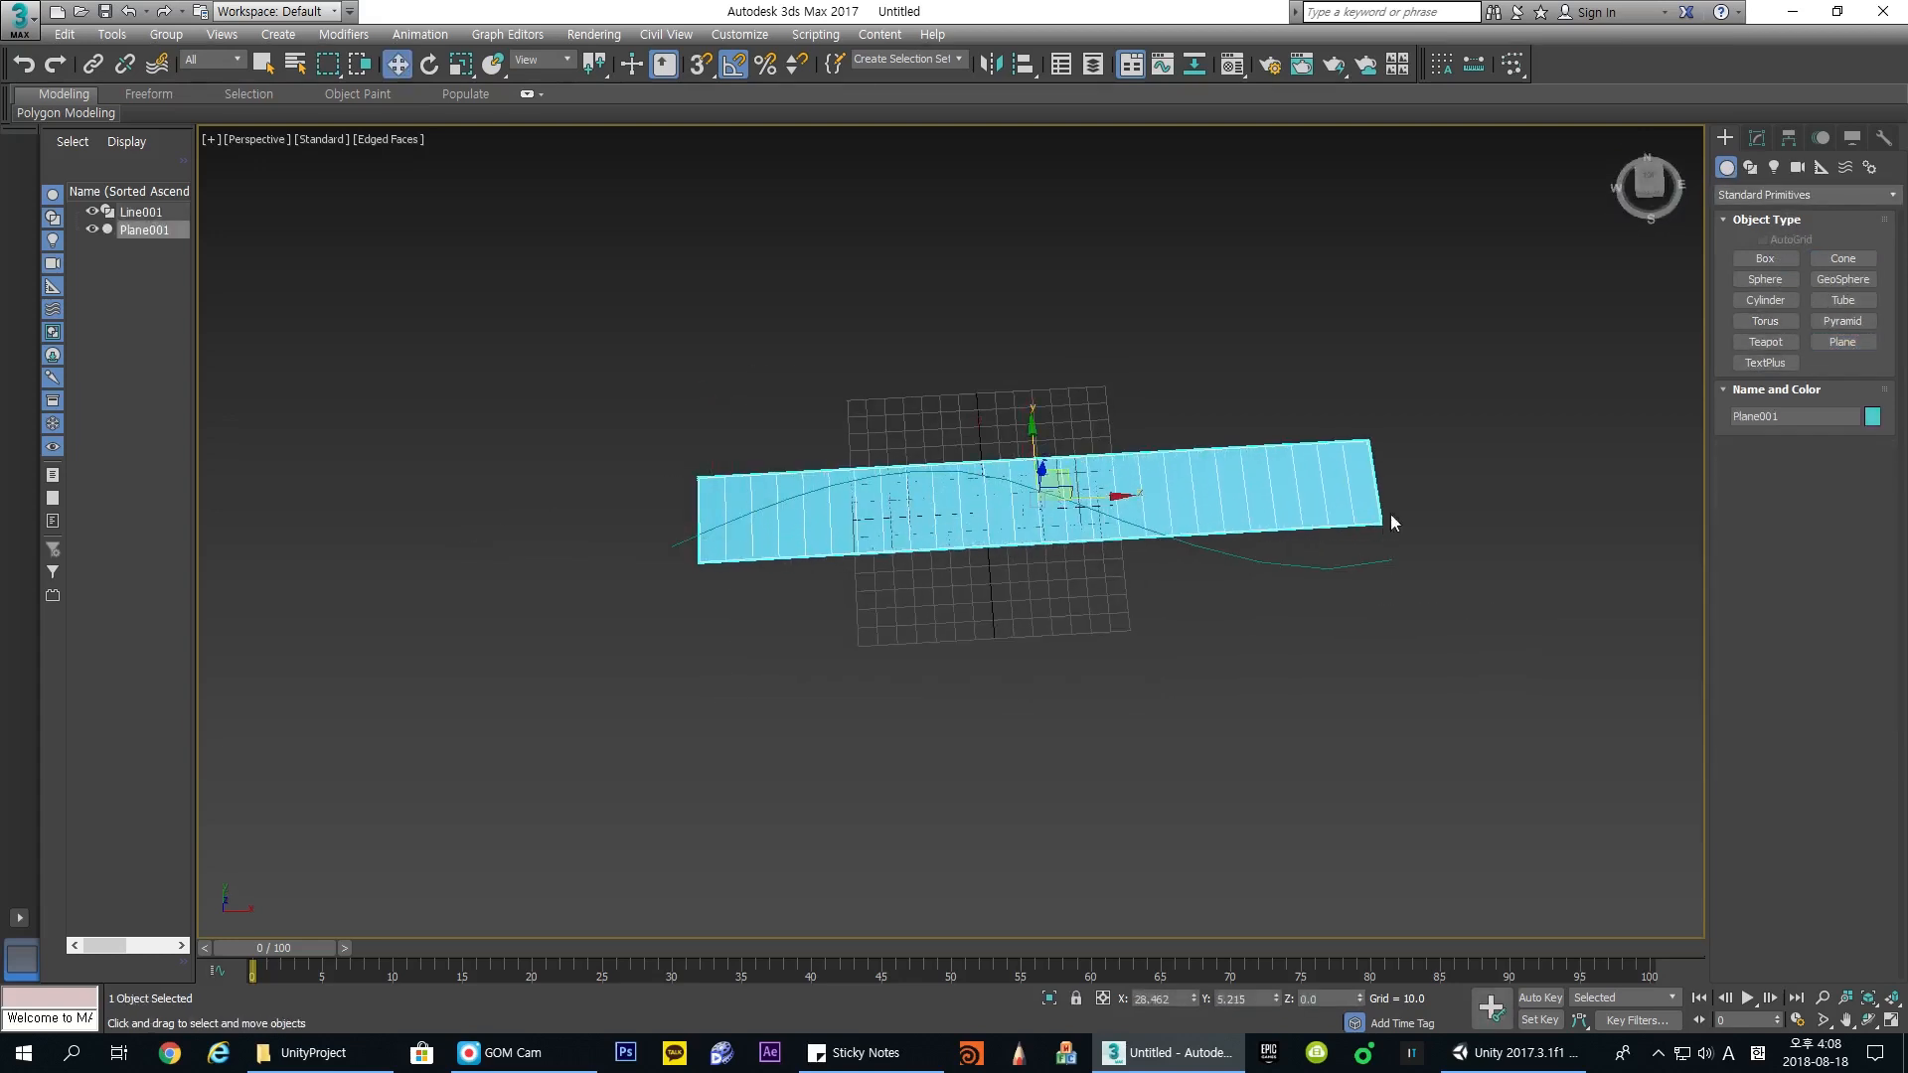
{"action": "right_click", "coordinate": [1195, 1000]}
{"action": "right_click", "coordinate": [1275, 999]}
Step: Set the plane's length to 25 and its width to 400
{"action": "left_click", "coordinate": [1757, 138]}
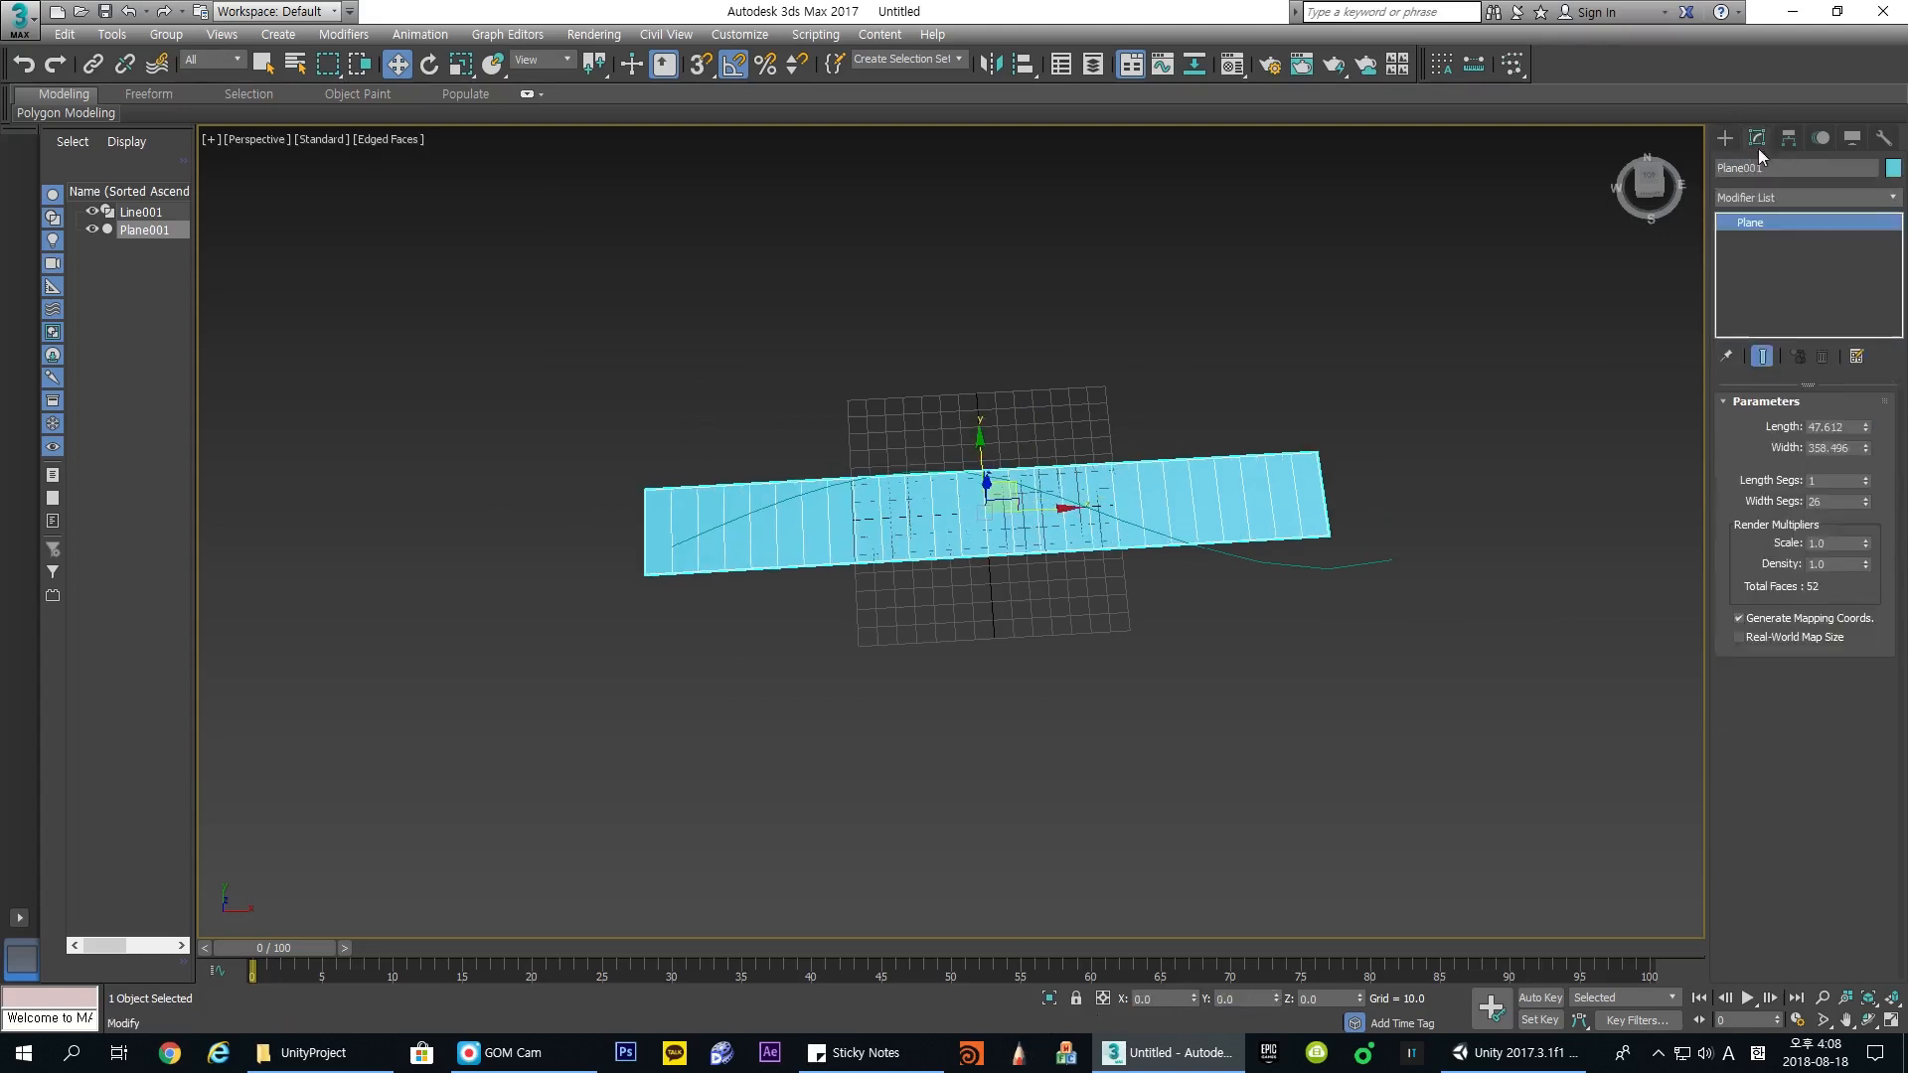
{"action": "mouse_move", "coordinate": [1866, 434]}
{"action": "left_mouse_down"}
{"action": "mouse_move", "coordinate": [1866, 456]}
{"action": "mouse_move", "coordinate": [1841, 434]}
{"action": "left_mouse_up"}
{"action": "type", "text": "25"}
{"action": "key", "text": "Return"}
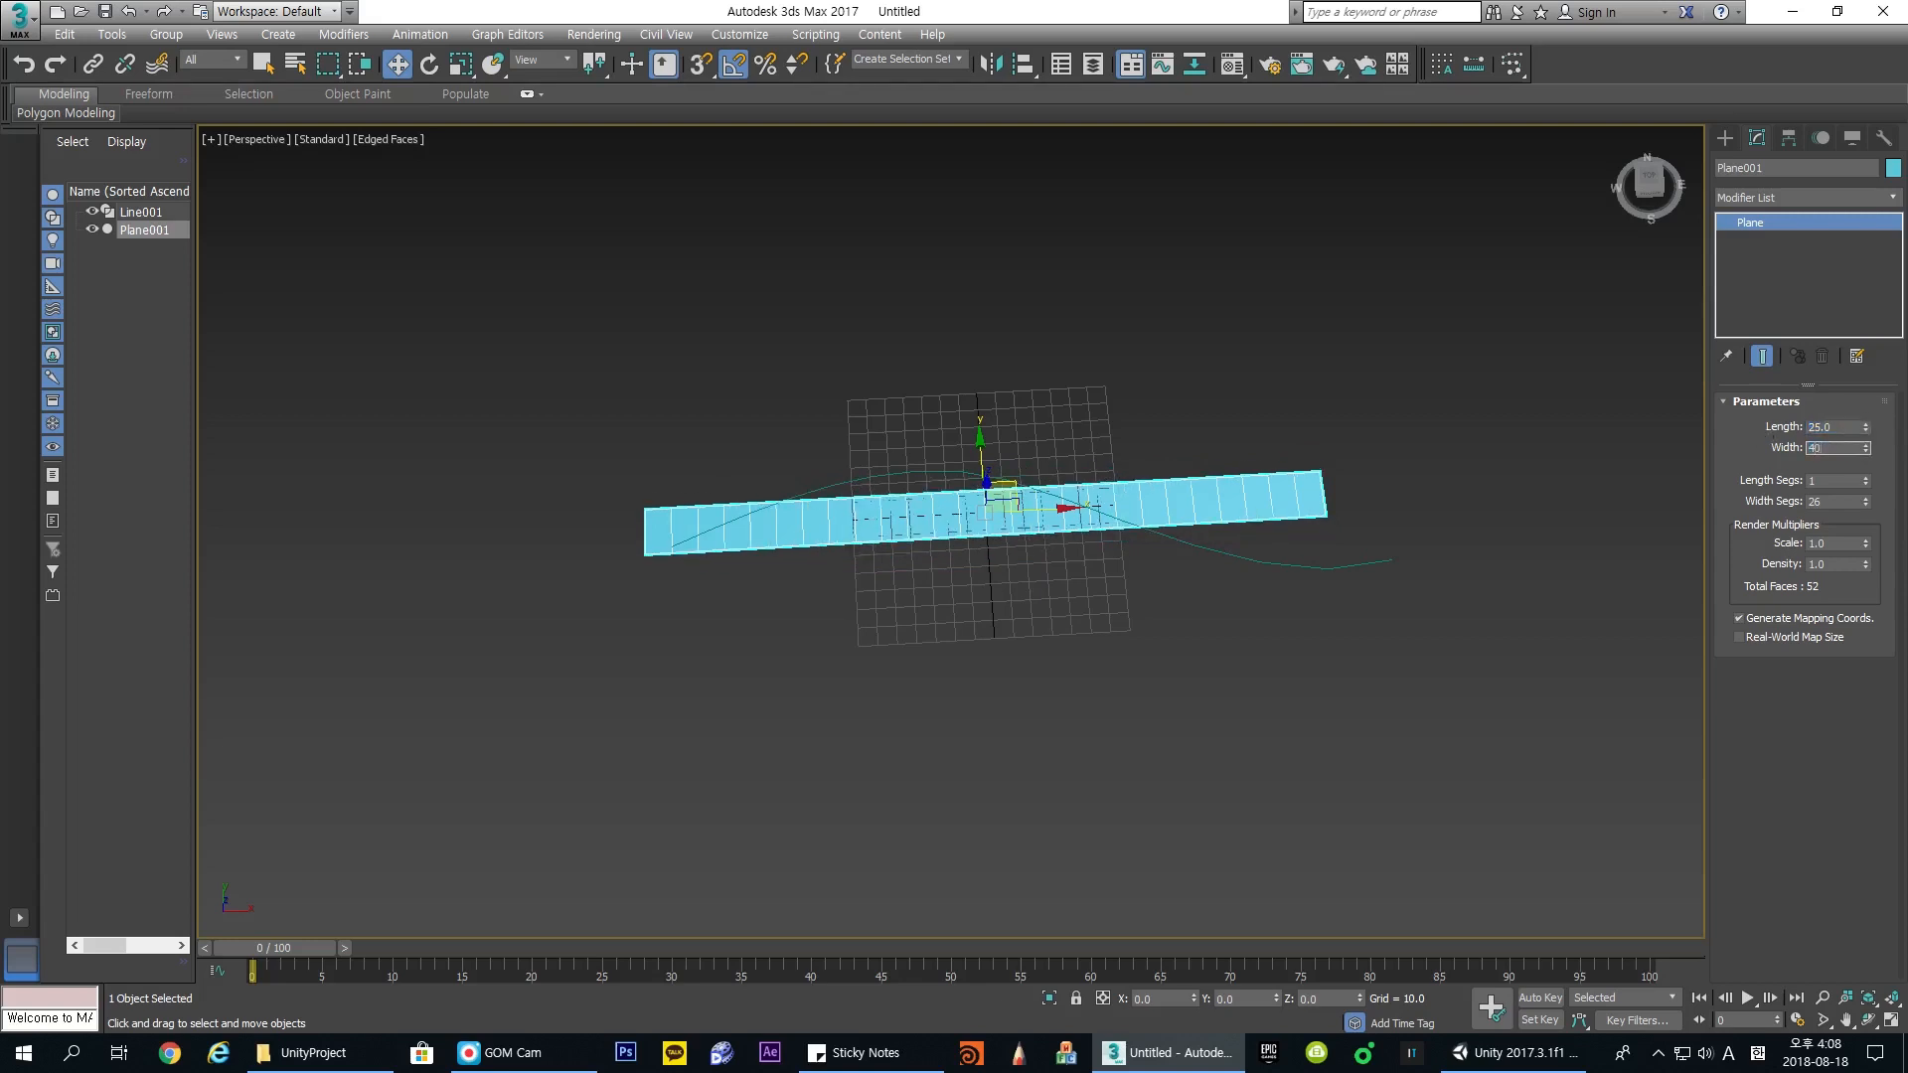
{"action": "type", "text": "00"}
{"action": "key", "text": "Return"}
{"action": "middle_click_drag", "start_coordinate": [1481, 517], "coordinate": [1678, 450], "text": "alt"}
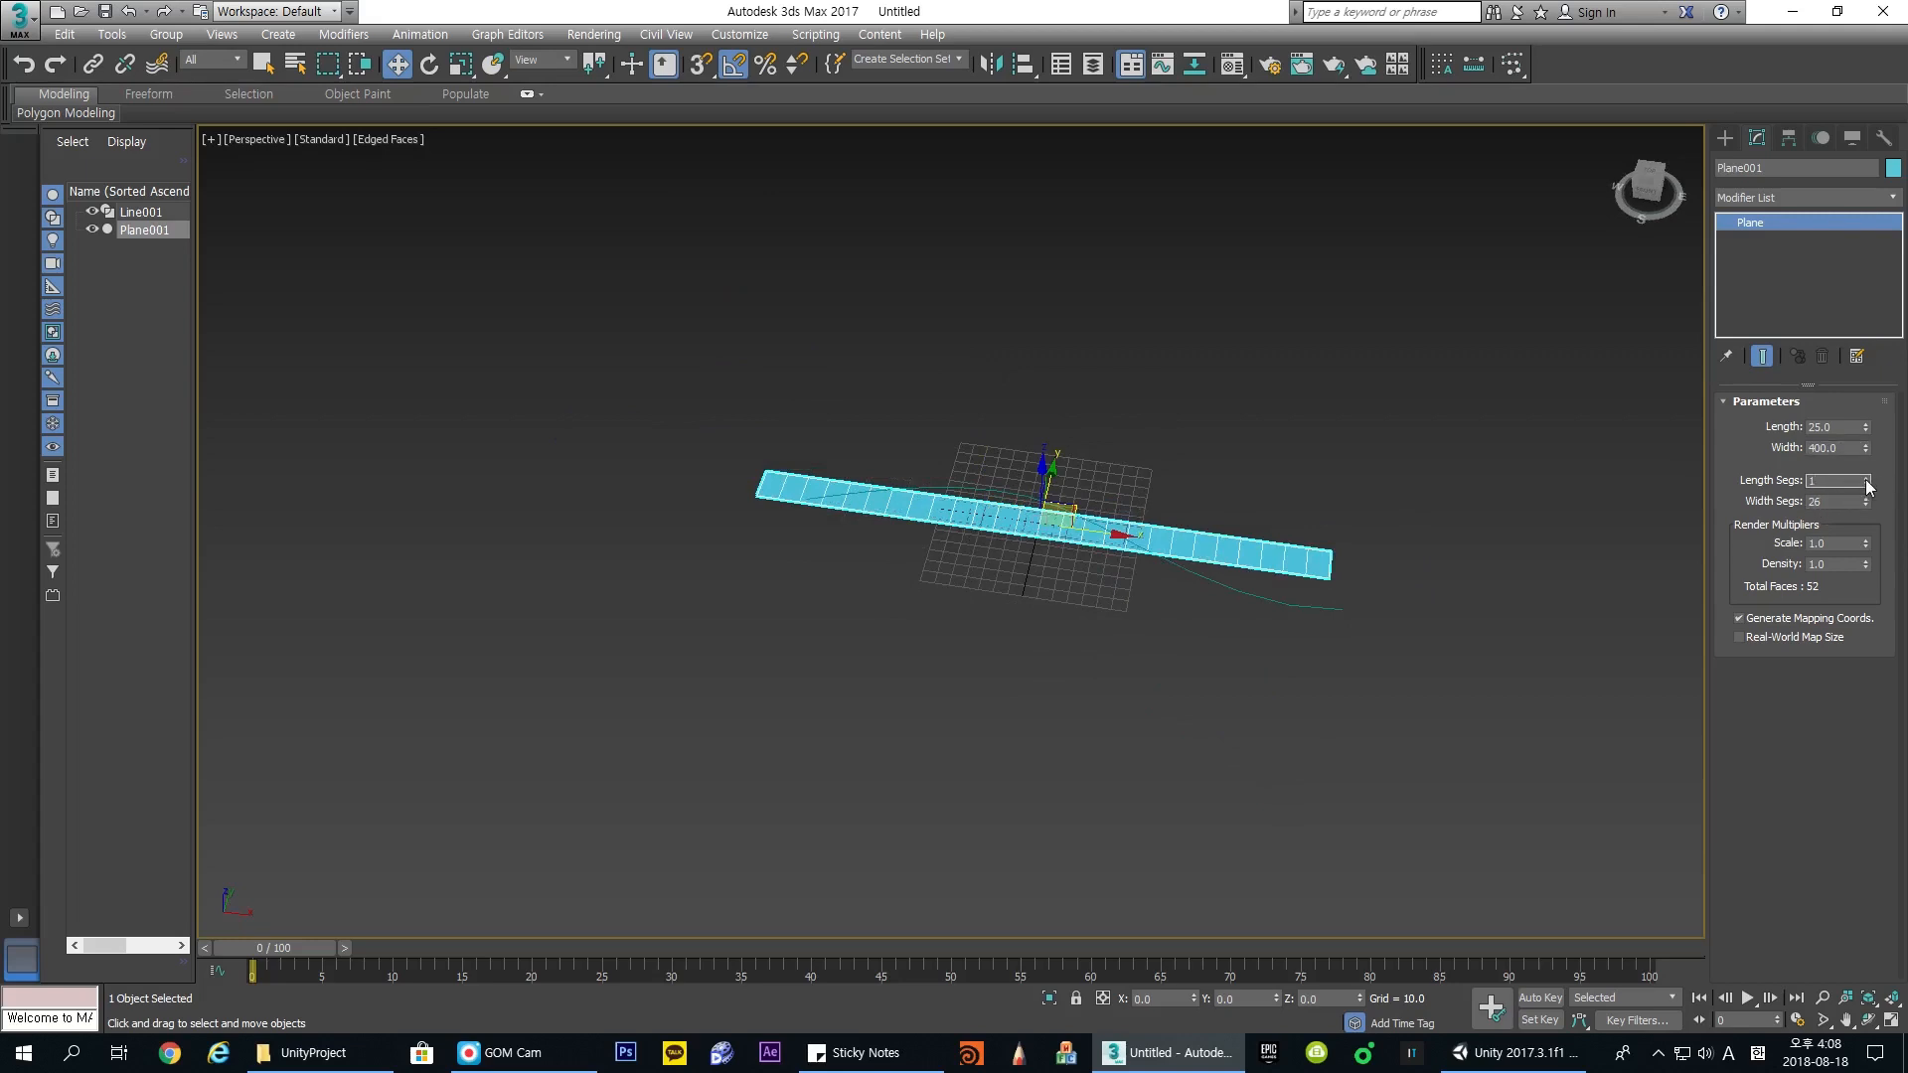
{"action": "scroll", "coordinate": [1121, 539], "scroll_direction": "up", "scroll_amount": 5}
{"action": "middle_click_drag", "start_coordinate": [1076, 511], "coordinate": [1129, 585], "text": "alt"}
{"action": "middle_click_drag", "start_coordinate": [1454, 490], "coordinate": [1308, 374], "text": "alt"}
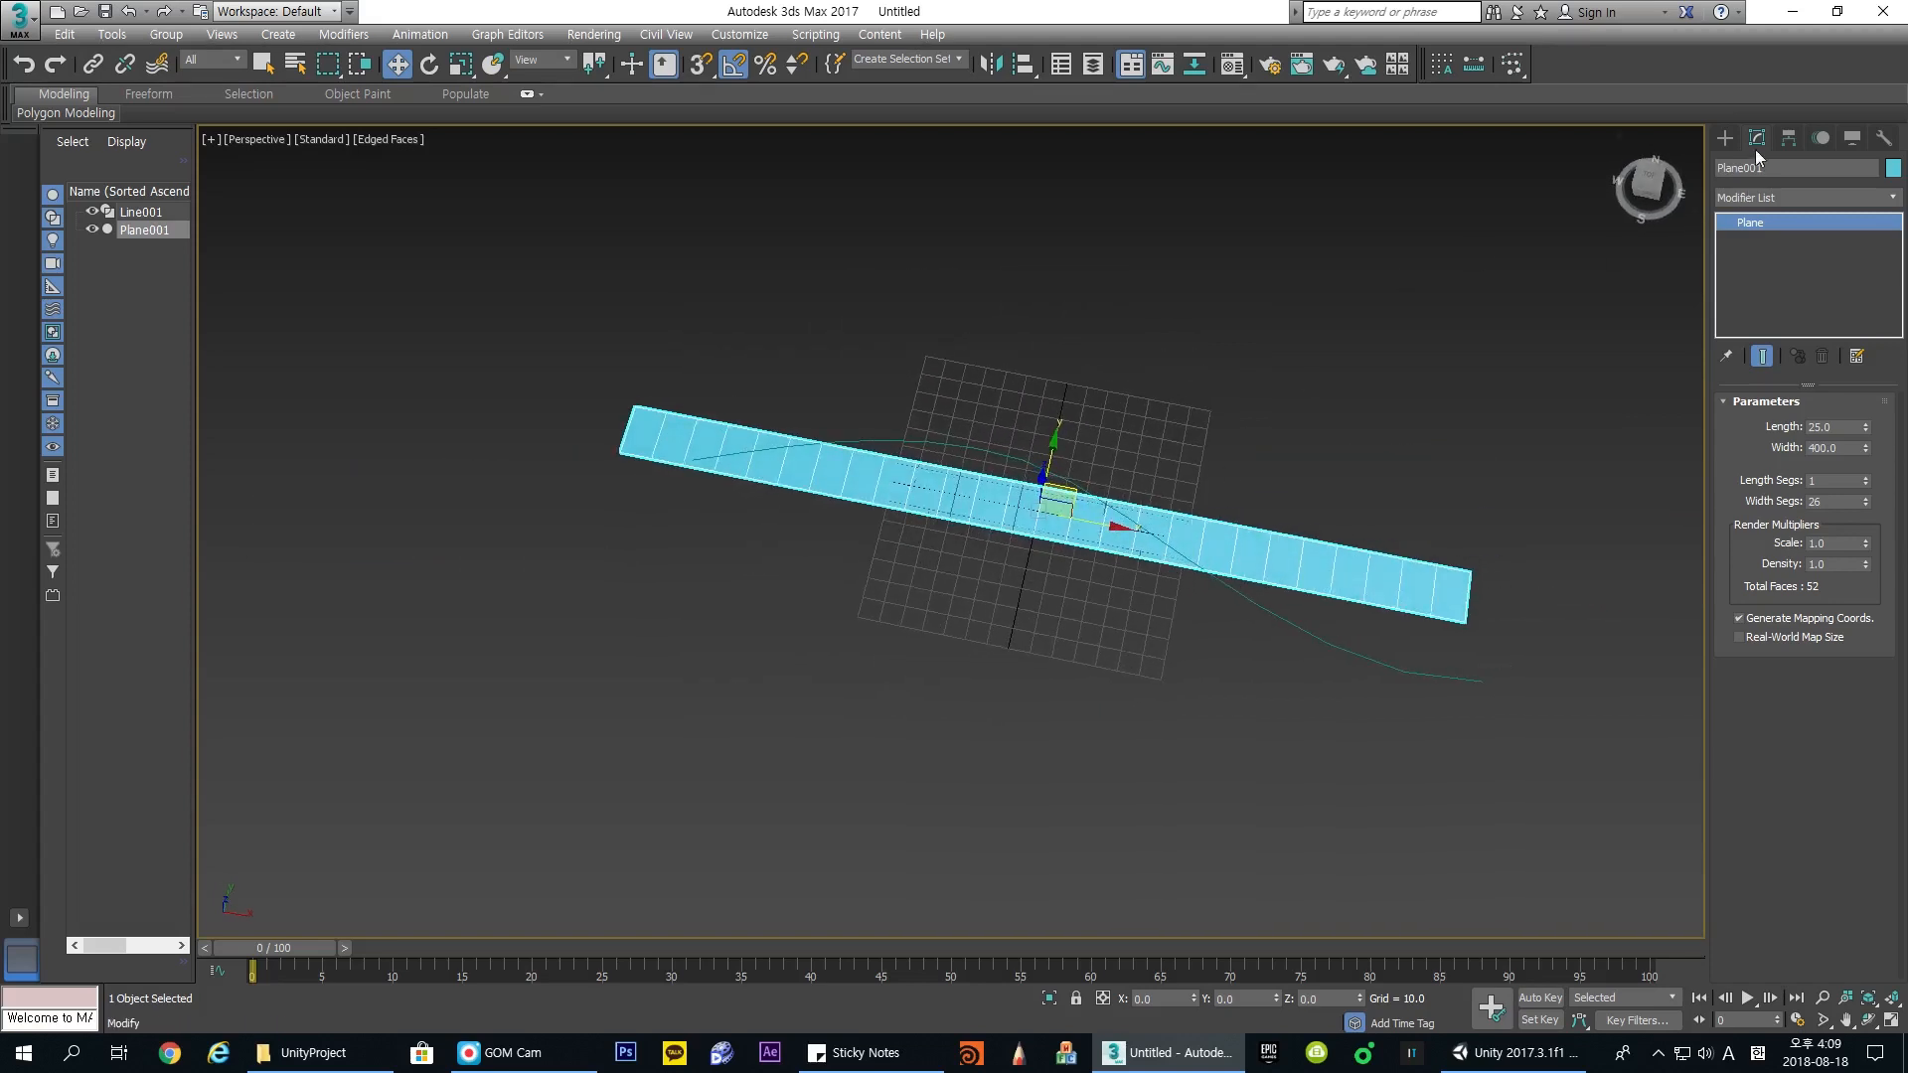
Step: Try a PathDeform (WSM) modifier on the plane with the S-shaped spline as its path
{"action": "left_click", "coordinate": [1746, 197]}
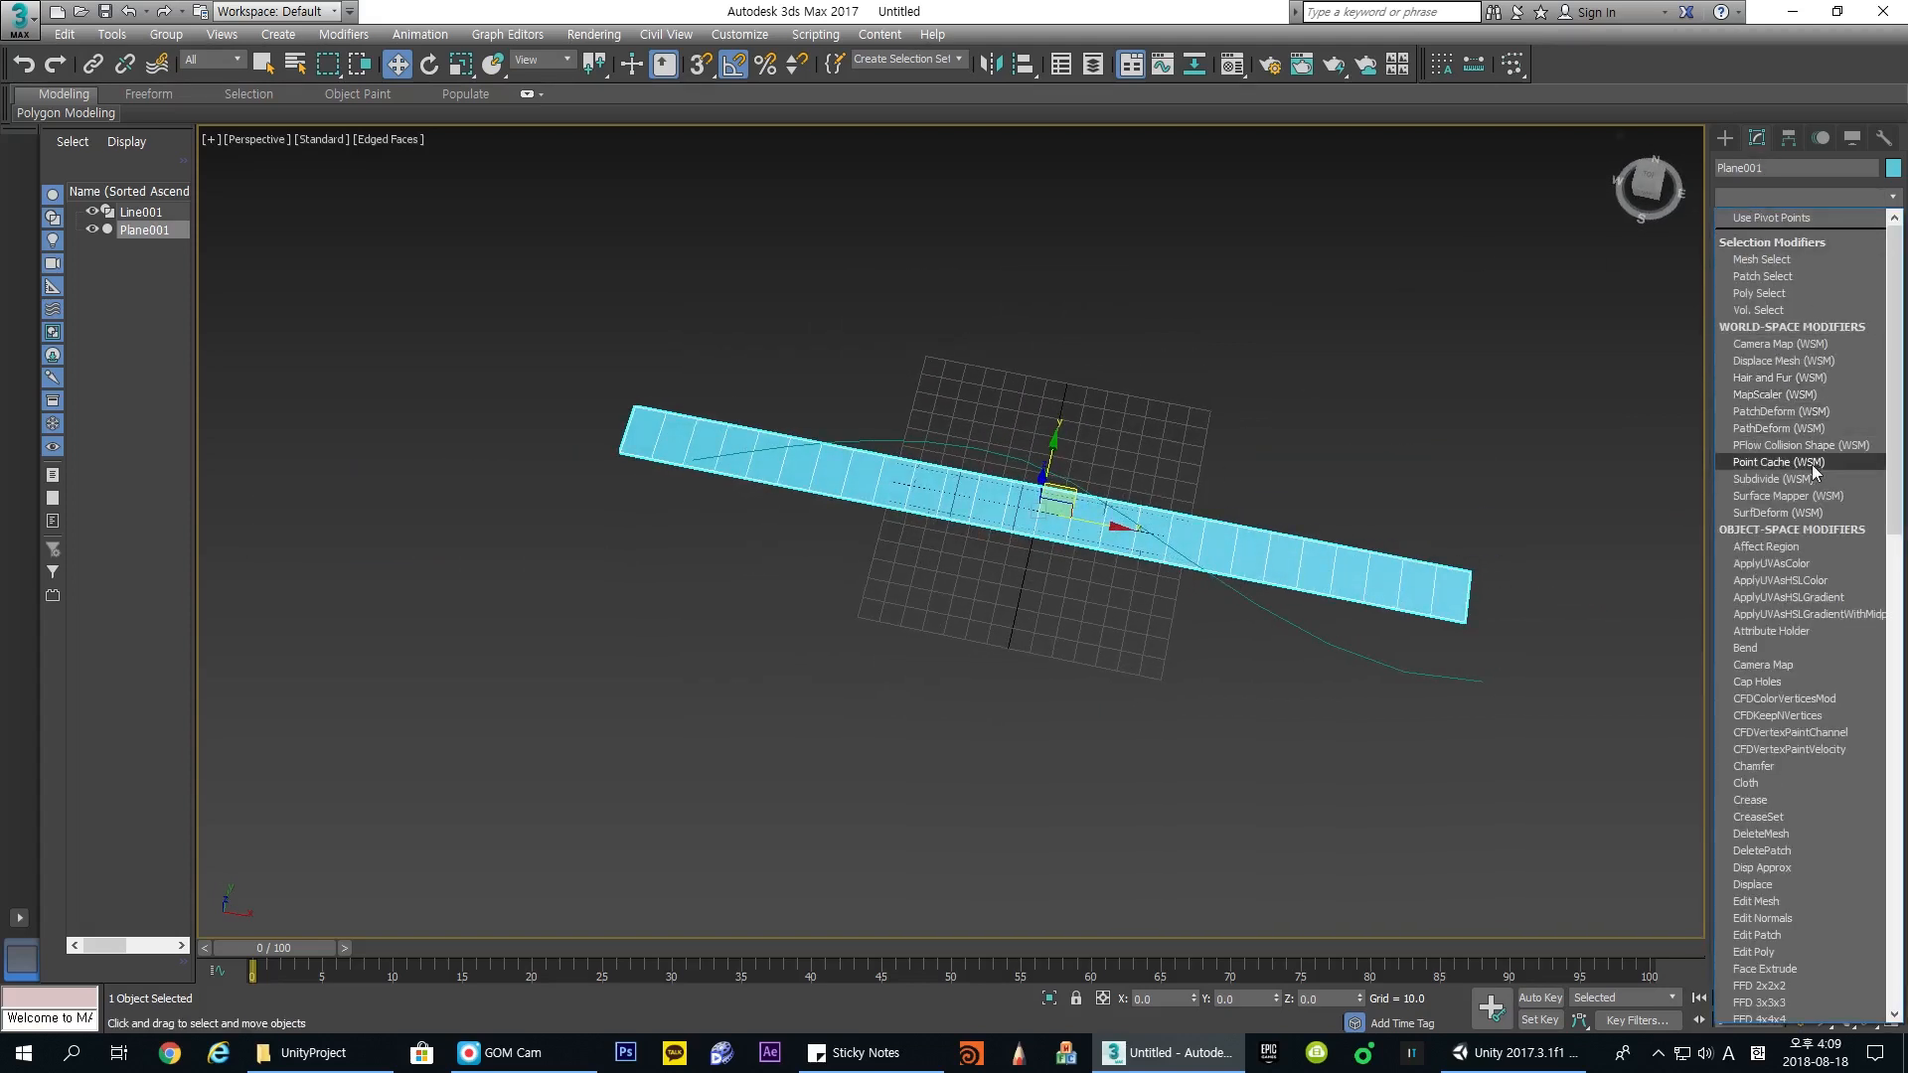
{"action": "left_click", "coordinate": [1797, 429]}
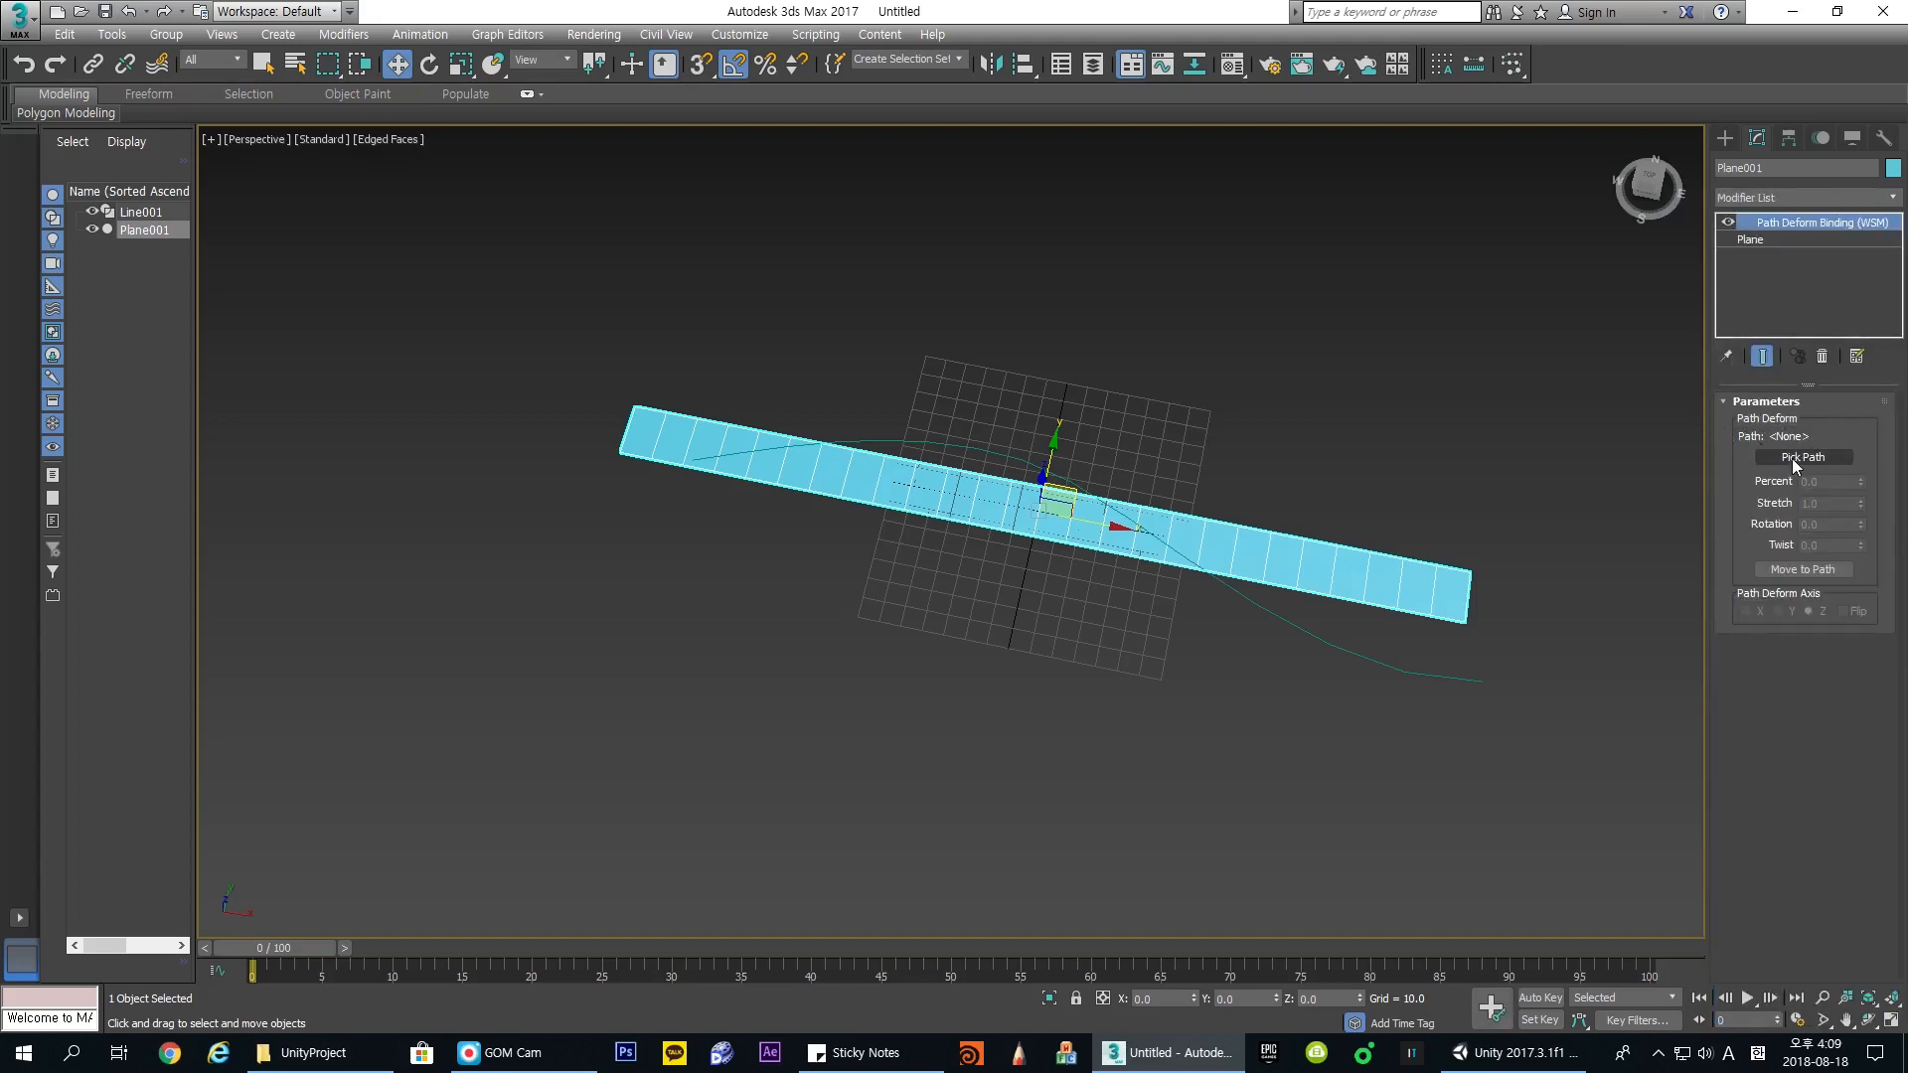
{"action": "left_click", "coordinate": [1794, 461]}
{"action": "left_click", "coordinate": [1406, 668]}
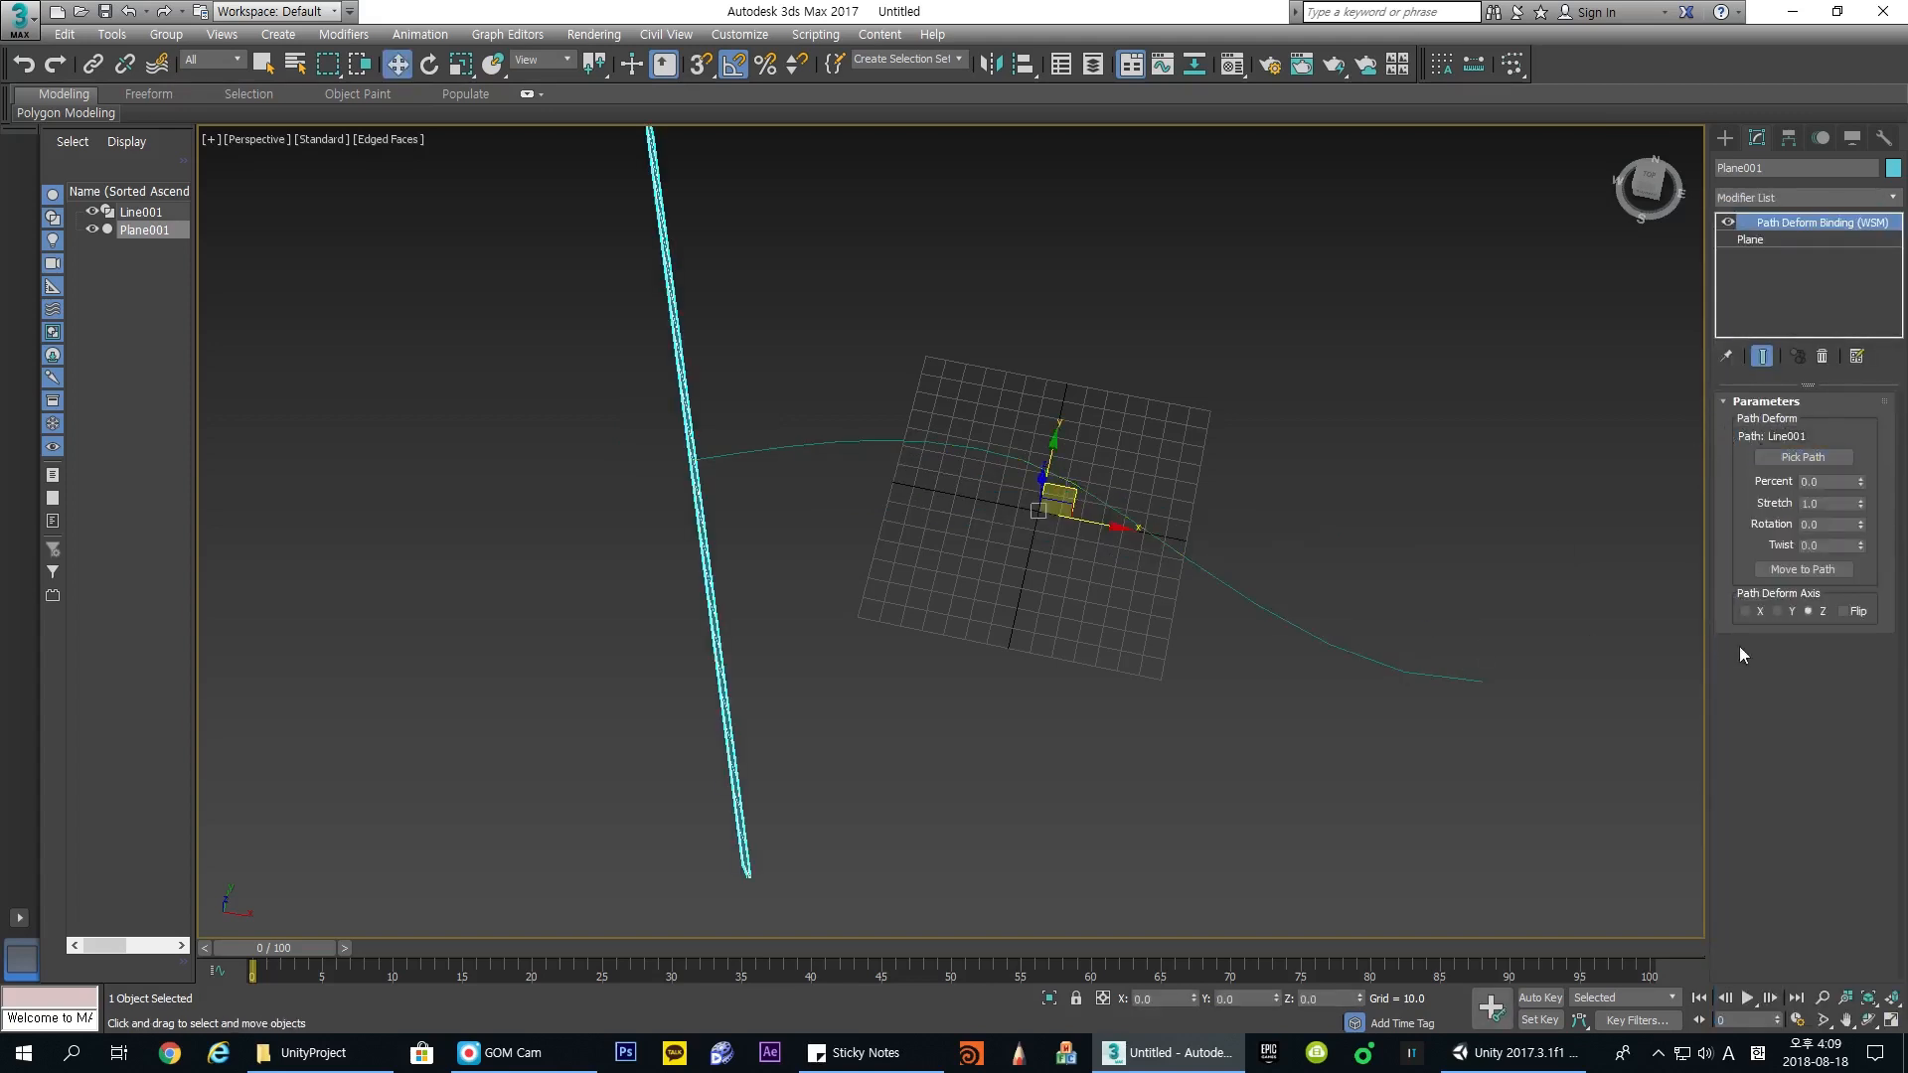
Step: Set the path deform axis to X and the percent to 49.5 so the plane follows the spline
{"action": "middle_click_drag", "start_coordinate": [1113, 656], "coordinate": [1164, 604], "text": "alt"}
{"action": "left_click", "coordinate": [1746, 611]}
{"action": "middle_click_drag", "start_coordinate": [1530, 663], "coordinate": [1343, 551], "text": "alt"}
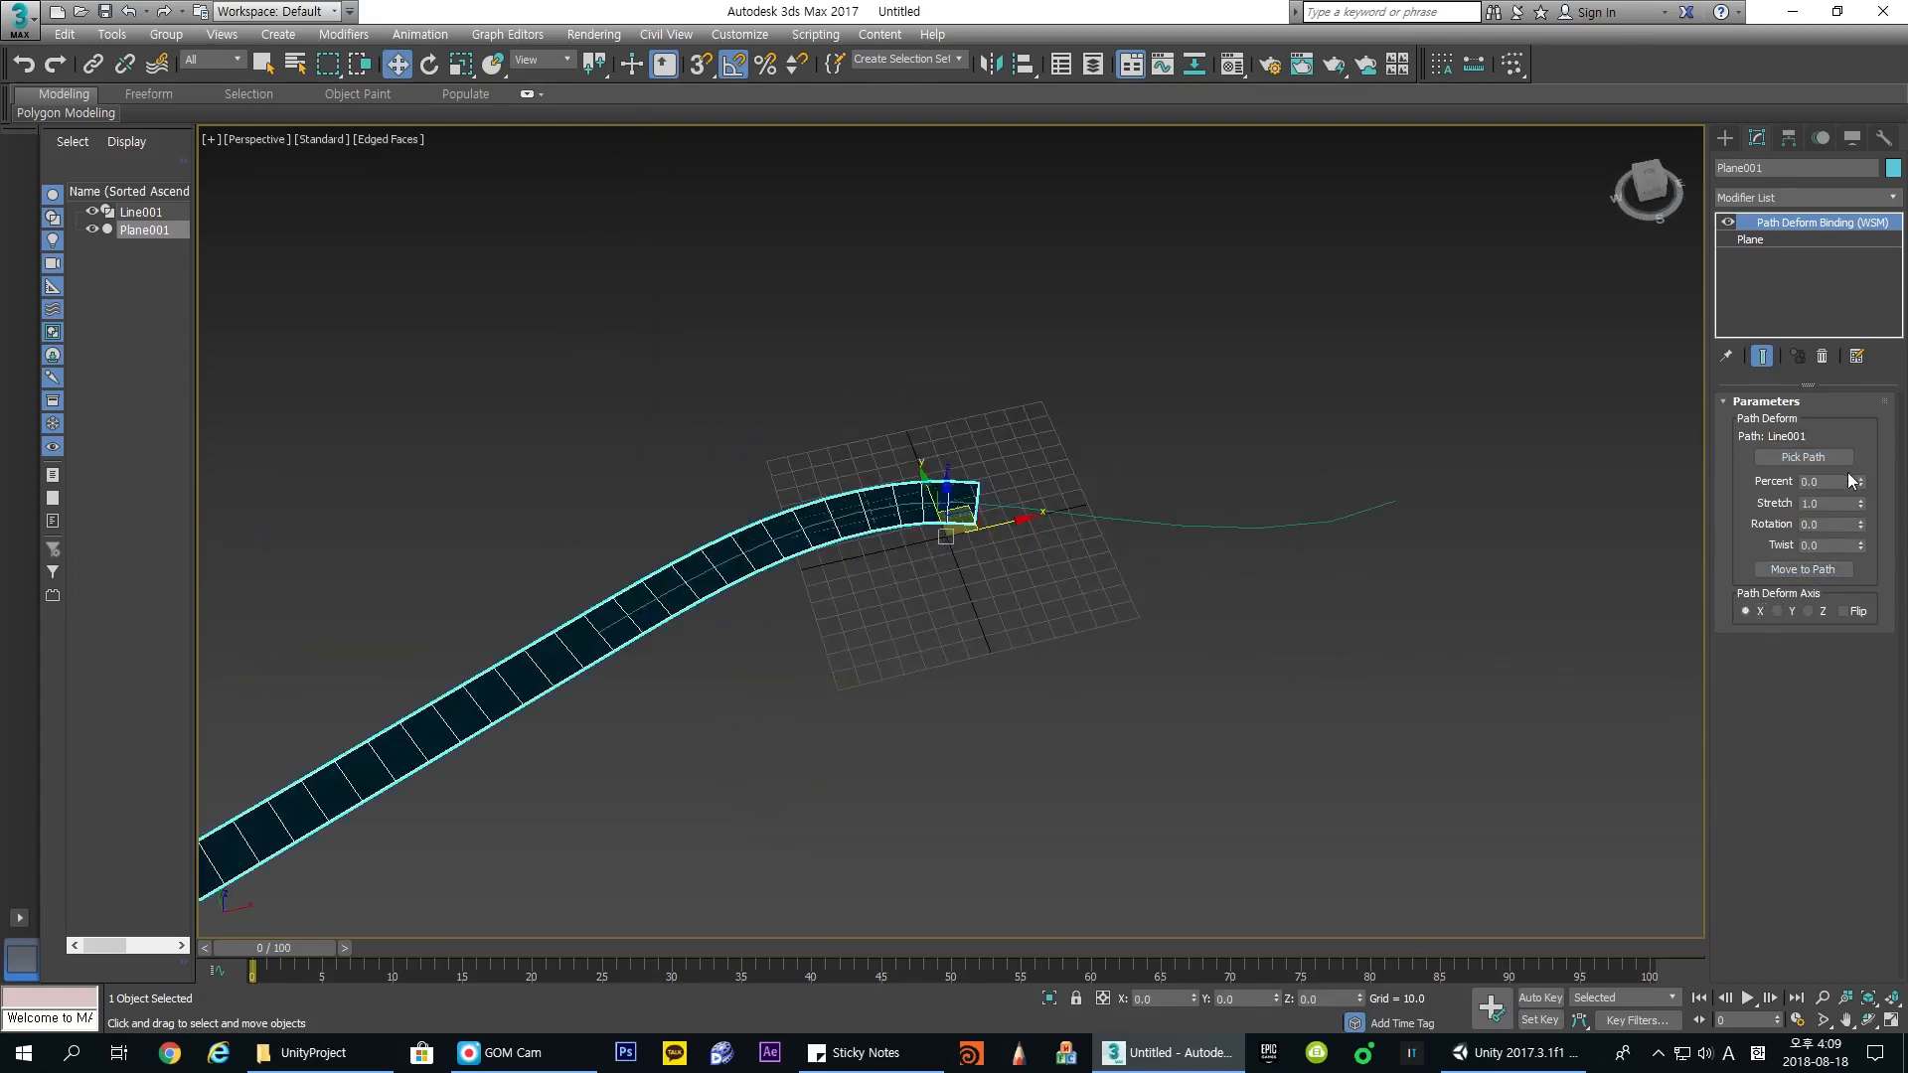
{"action": "left_click_drag", "start_coordinate": [1864, 487], "coordinate": [1864, 392]}
{"action": "middle_click_drag", "start_coordinate": [1595, 491], "coordinate": [1117, 634], "text": "alt"}
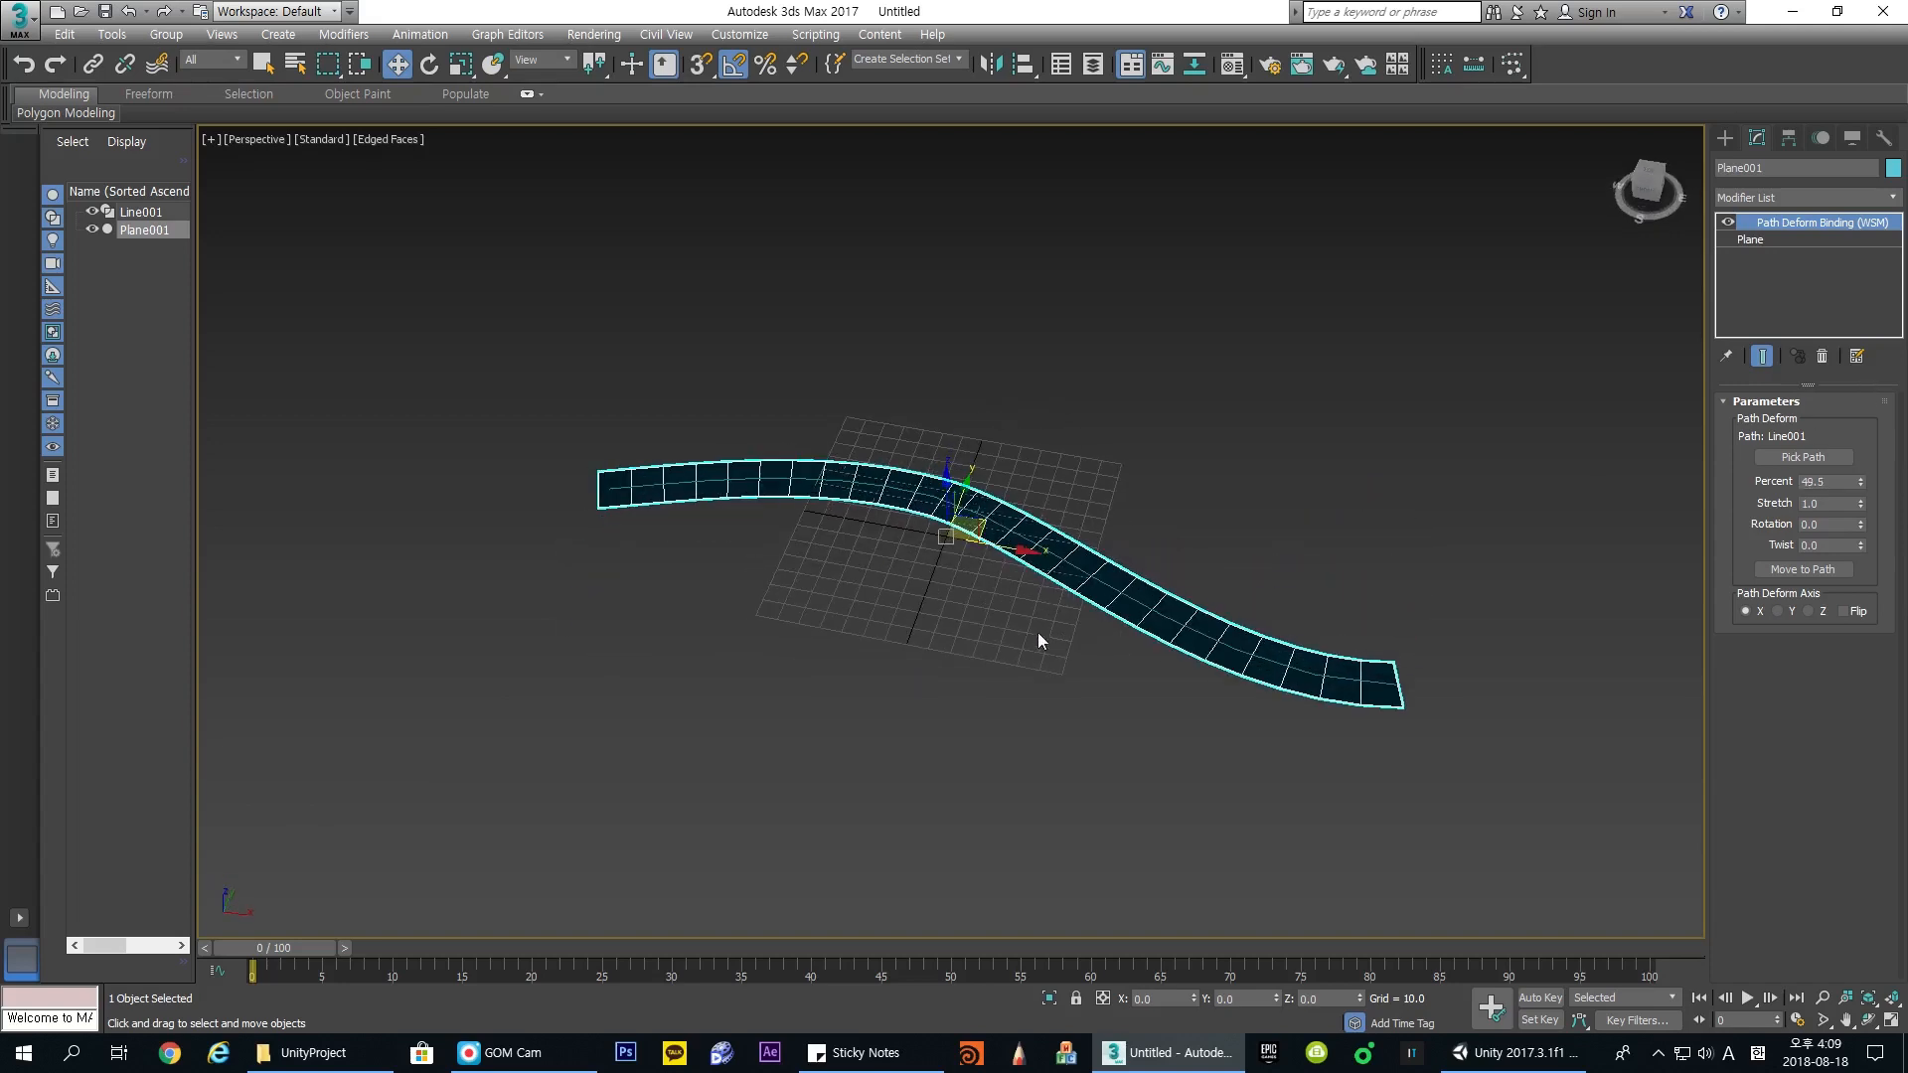
Step: Undo the path deform settings and the modifier on the plane
{"action": "key", "text": "ctrl+z"}
{"action": "key", "text": "ctrl+z"}
{"action": "key", "text": "ctrl+z"}
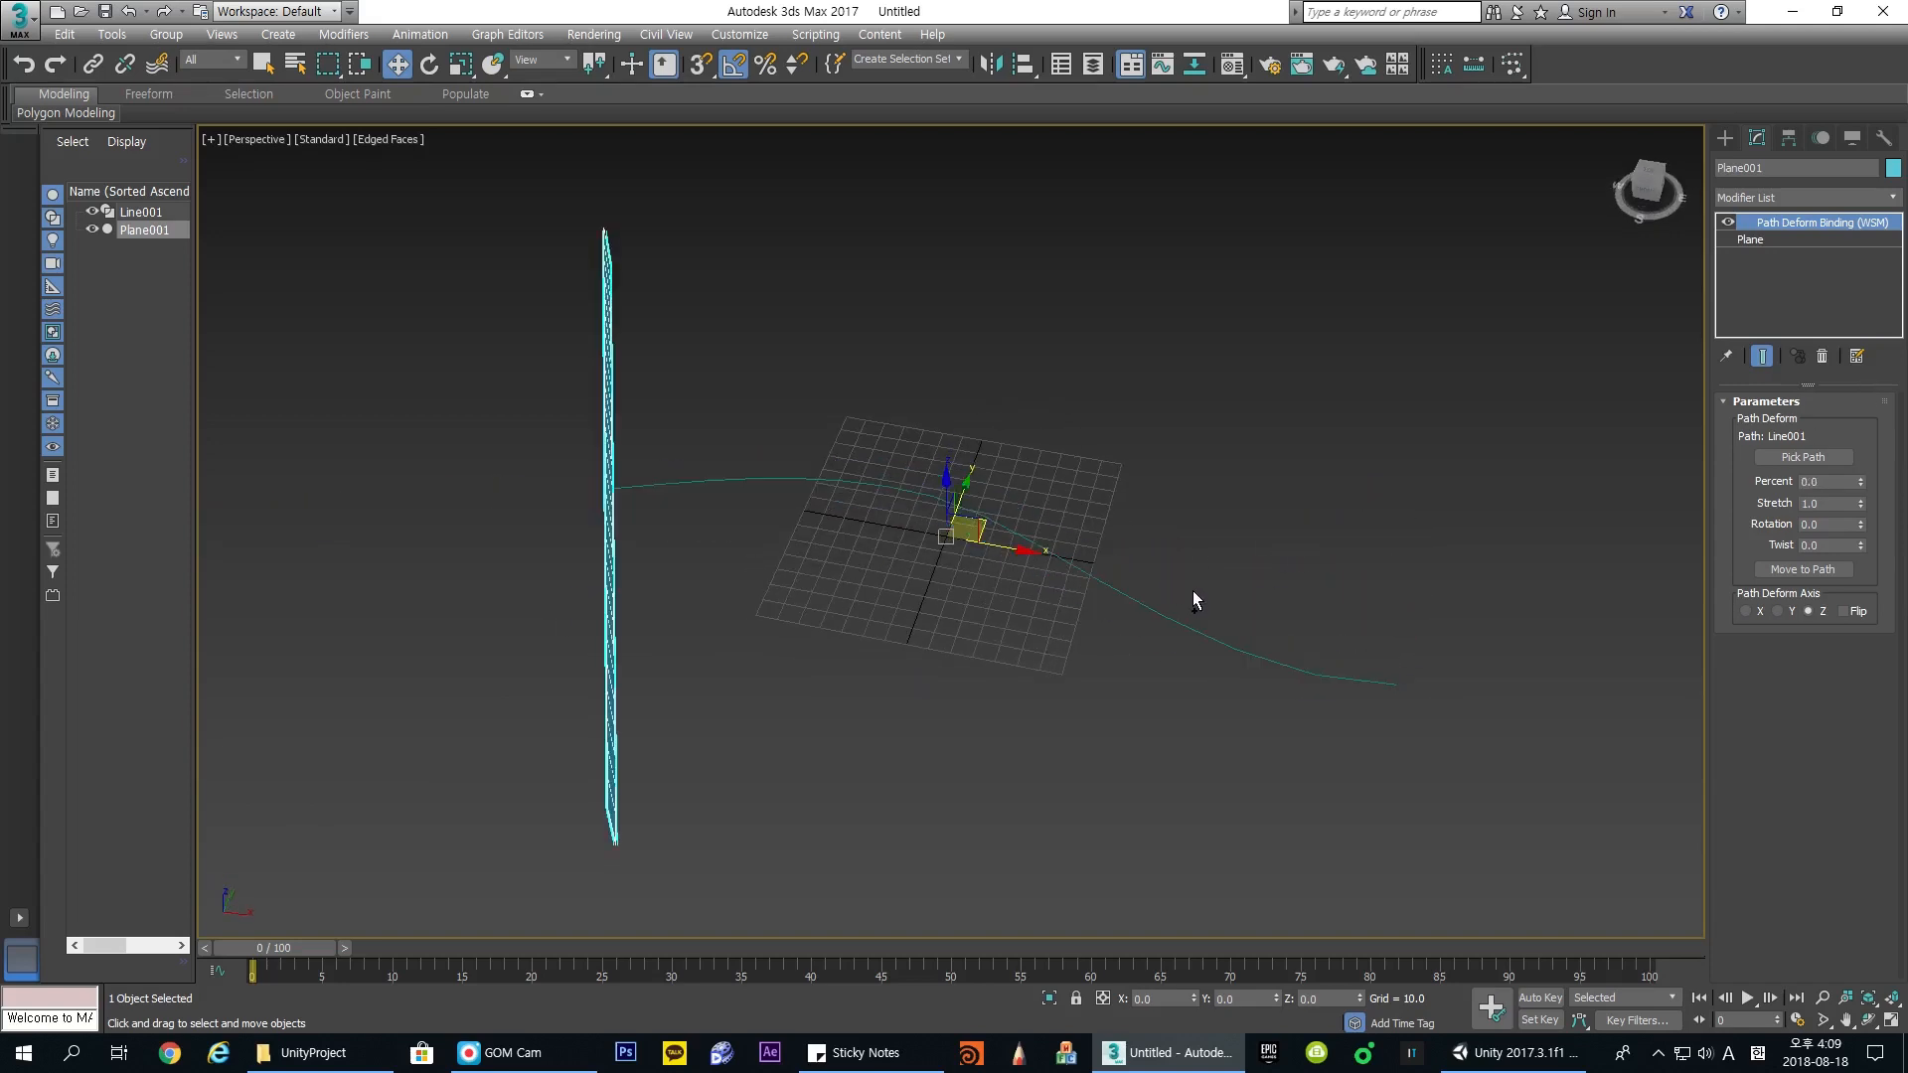
{"action": "key", "text": "ctrl+z"}
{"action": "middle_click_drag", "start_coordinate": [885, 626], "coordinate": [955, 655], "text": "alt"}
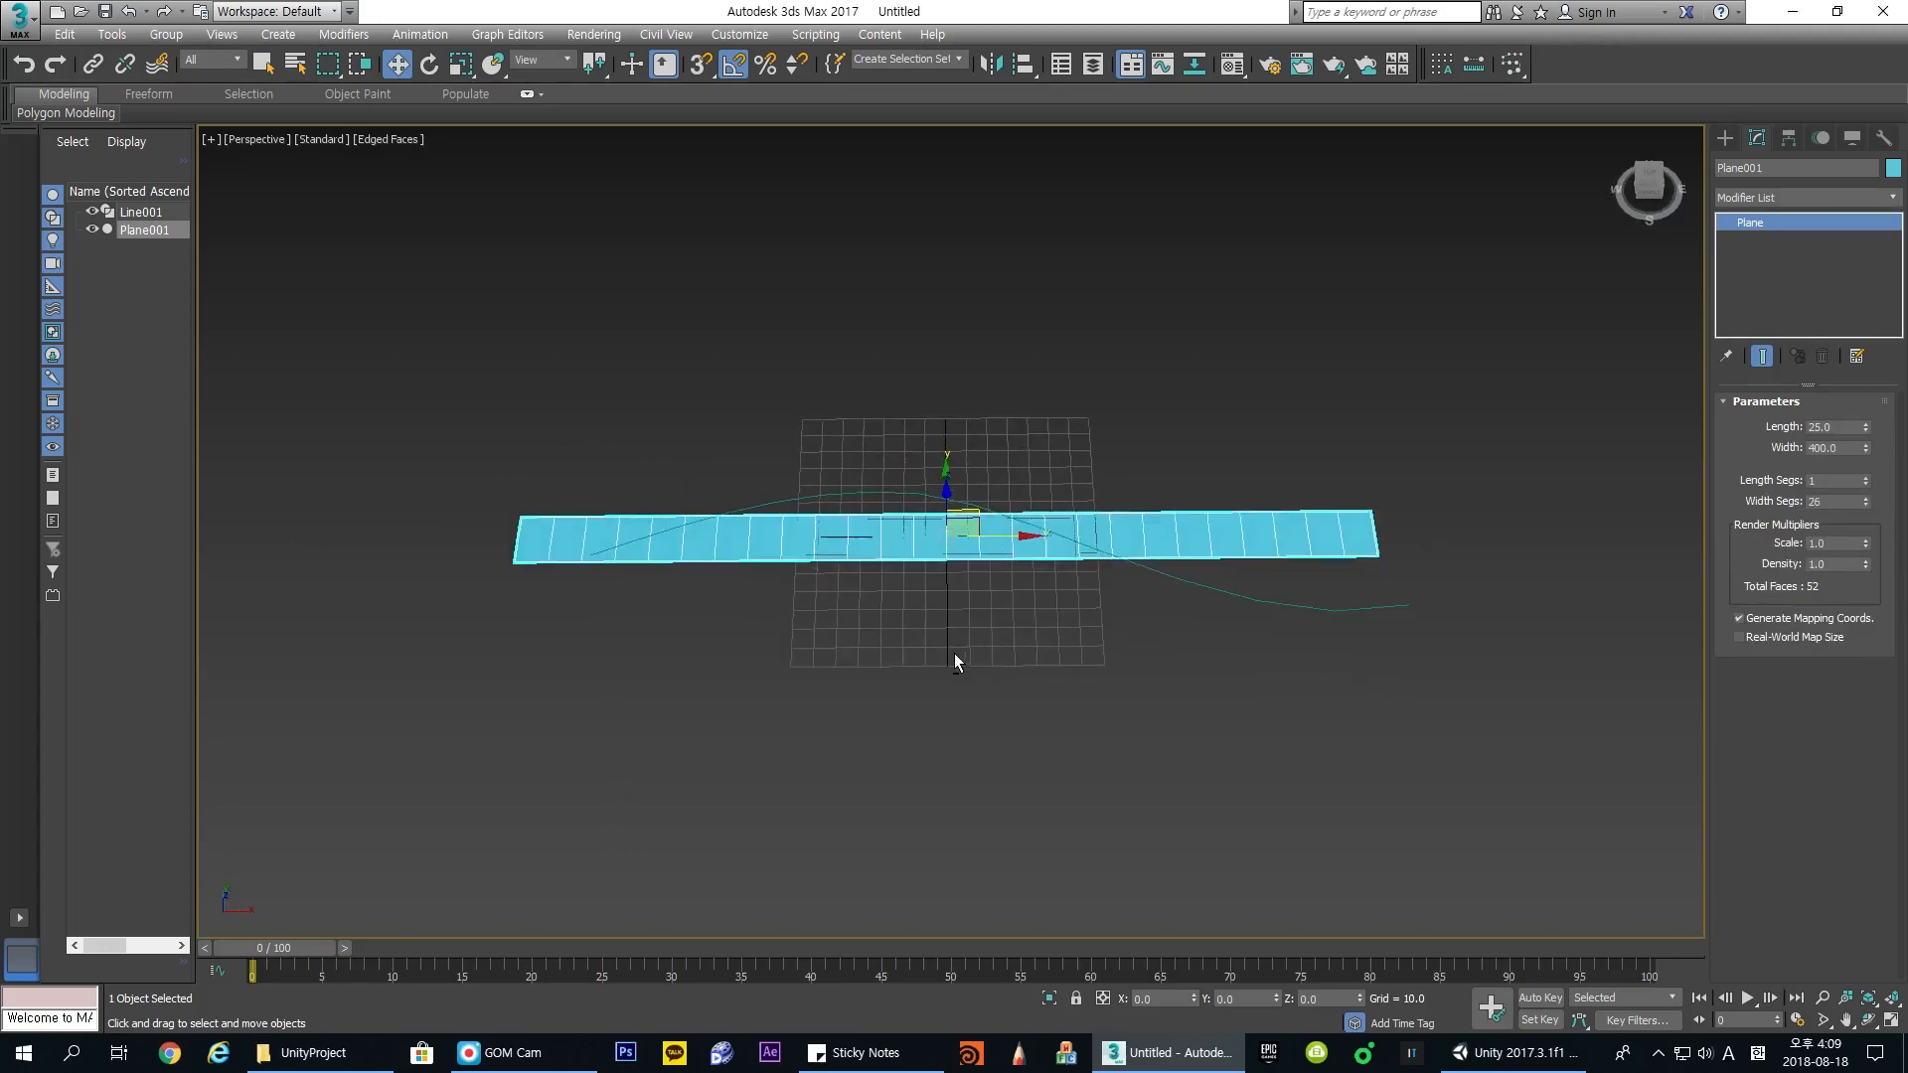
Step: Switch to Unity and examine from several angles how the MagicCasting01 streak strips are built
{"action": "key", "text": "alt+Tab"}
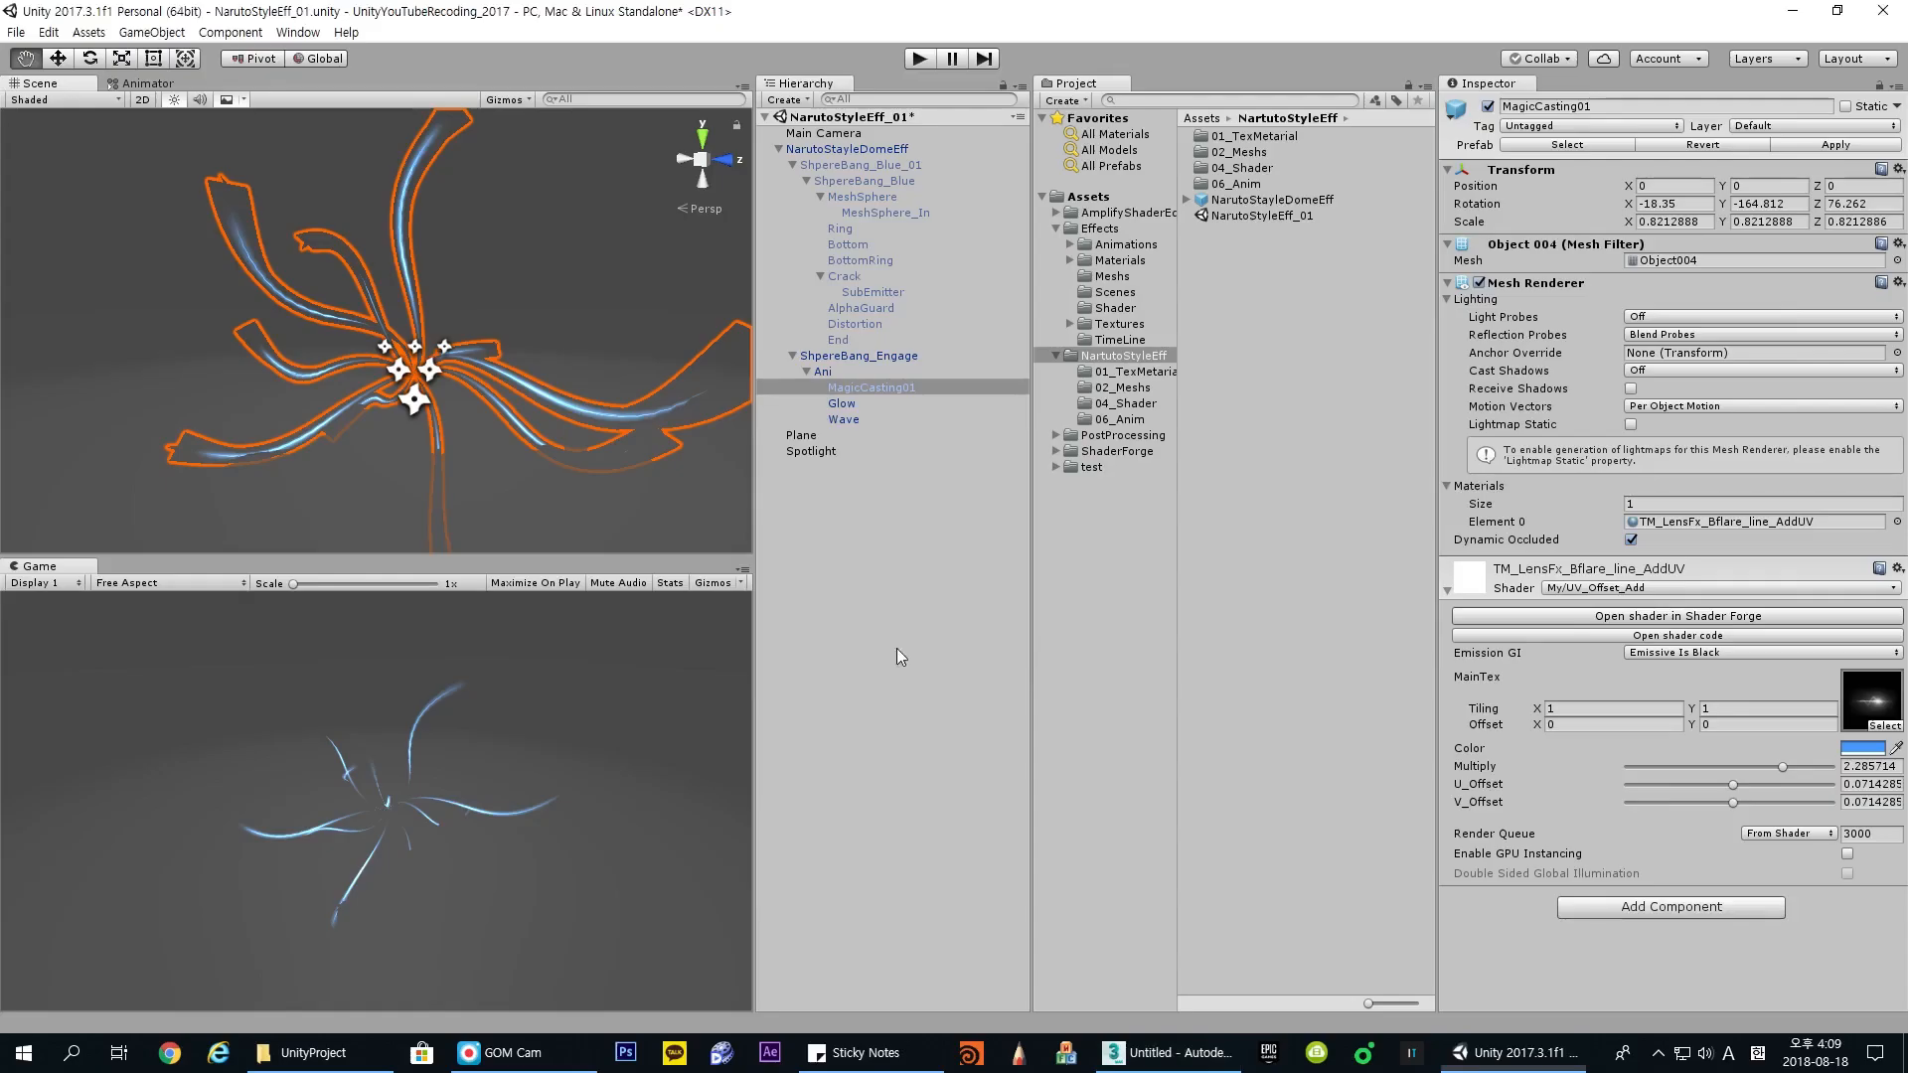
{"action": "left_click_drag", "start_coordinate": [405, 379], "coordinate": [478, 426], "text": "alt"}
{"action": "middle_click_drag", "start_coordinate": [478, 426], "coordinate": [536, 400]}
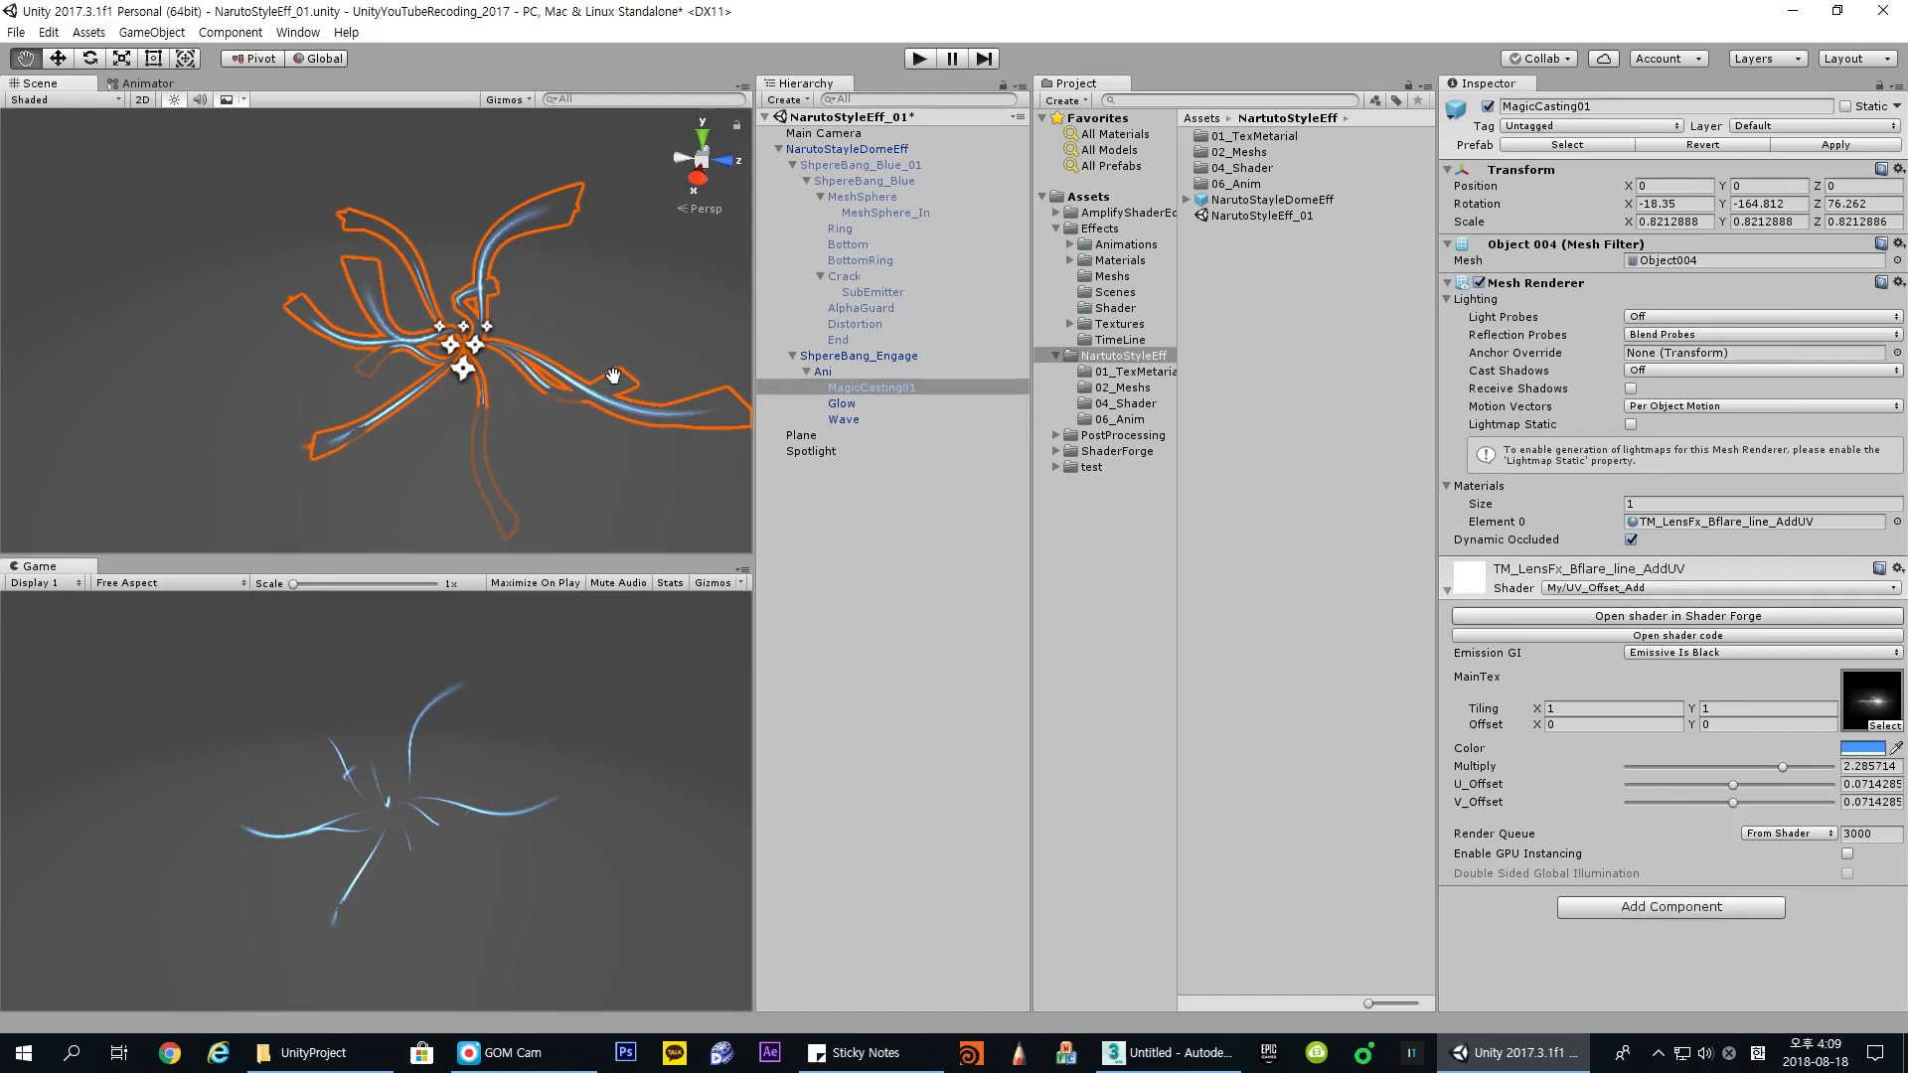
{"action": "middle_click_drag", "start_coordinate": [605, 438], "coordinate": [561, 407]}
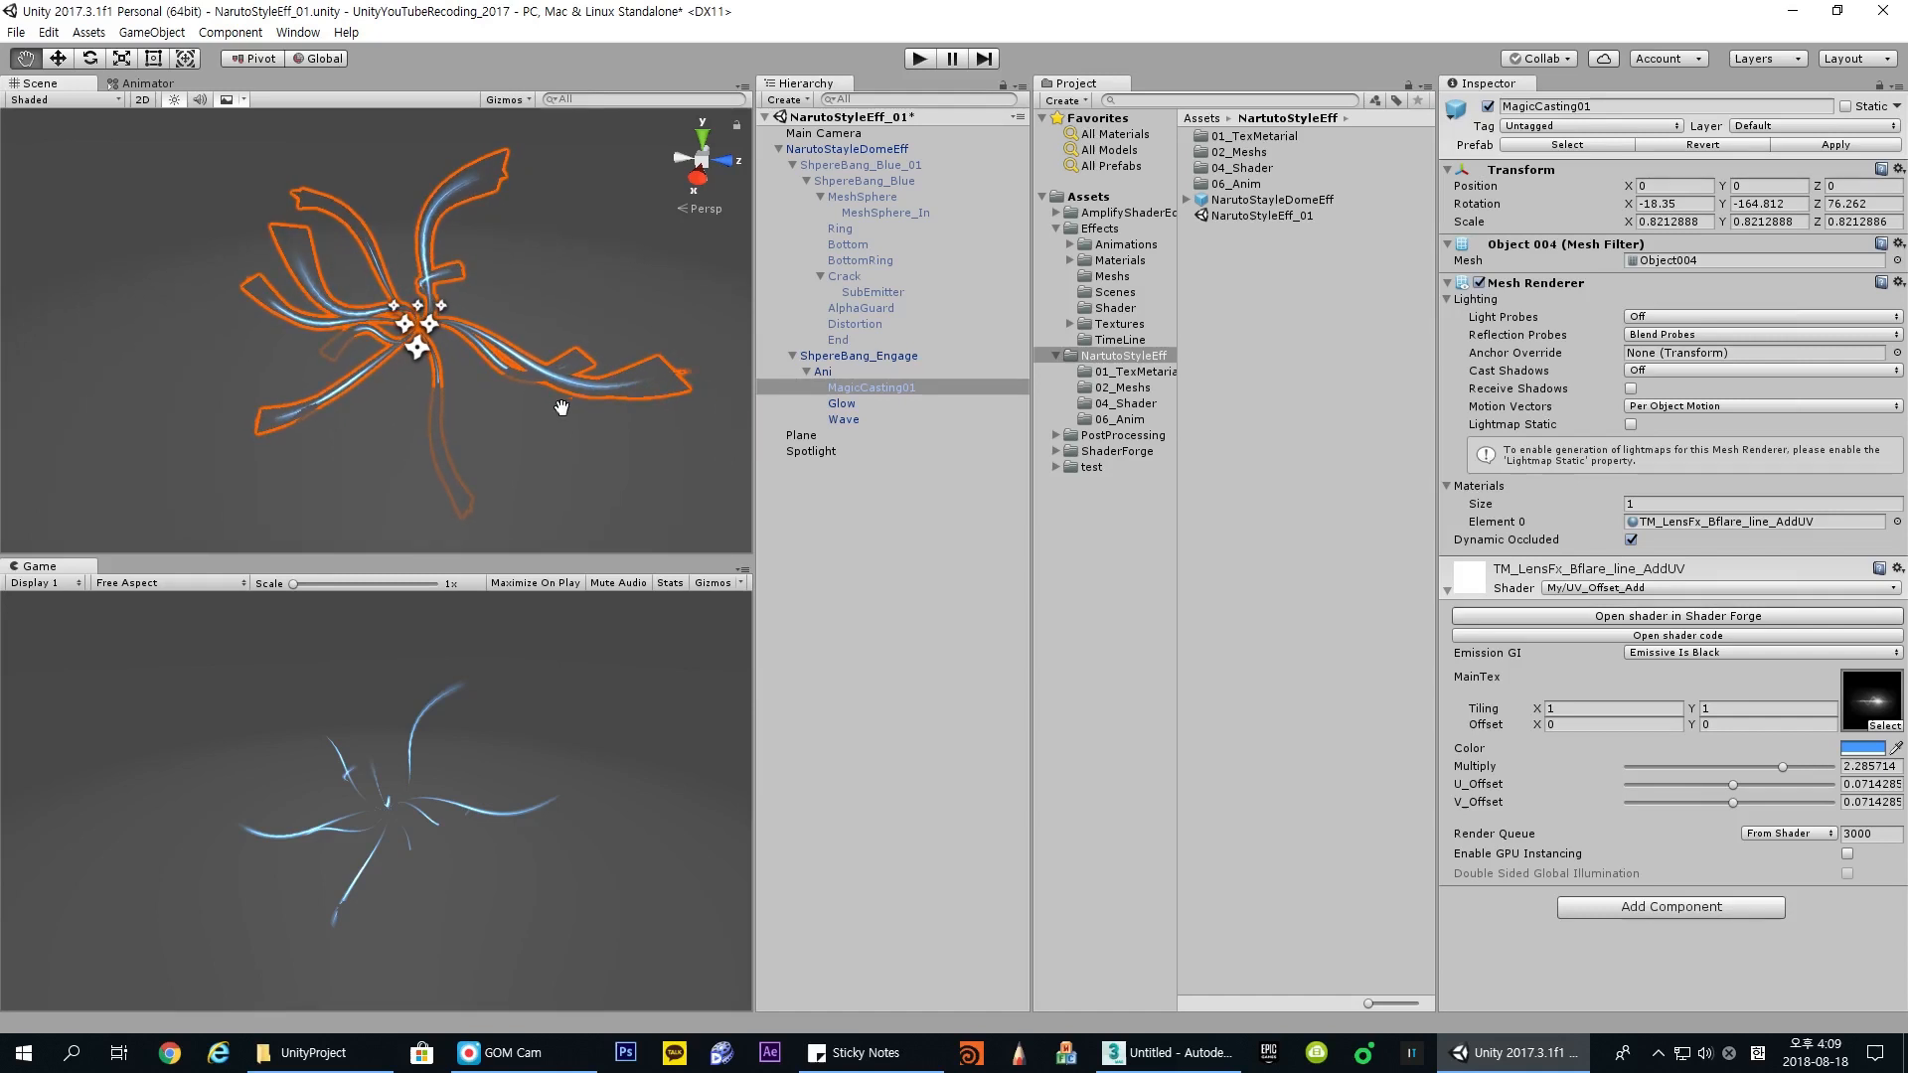
{"action": "left_click_drag", "start_coordinate": [593, 397], "coordinate": [494, 424], "text": "alt"}
{"action": "scroll", "coordinate": [502, 408], "scroll_direction": "up", "scroll_amount": 3}
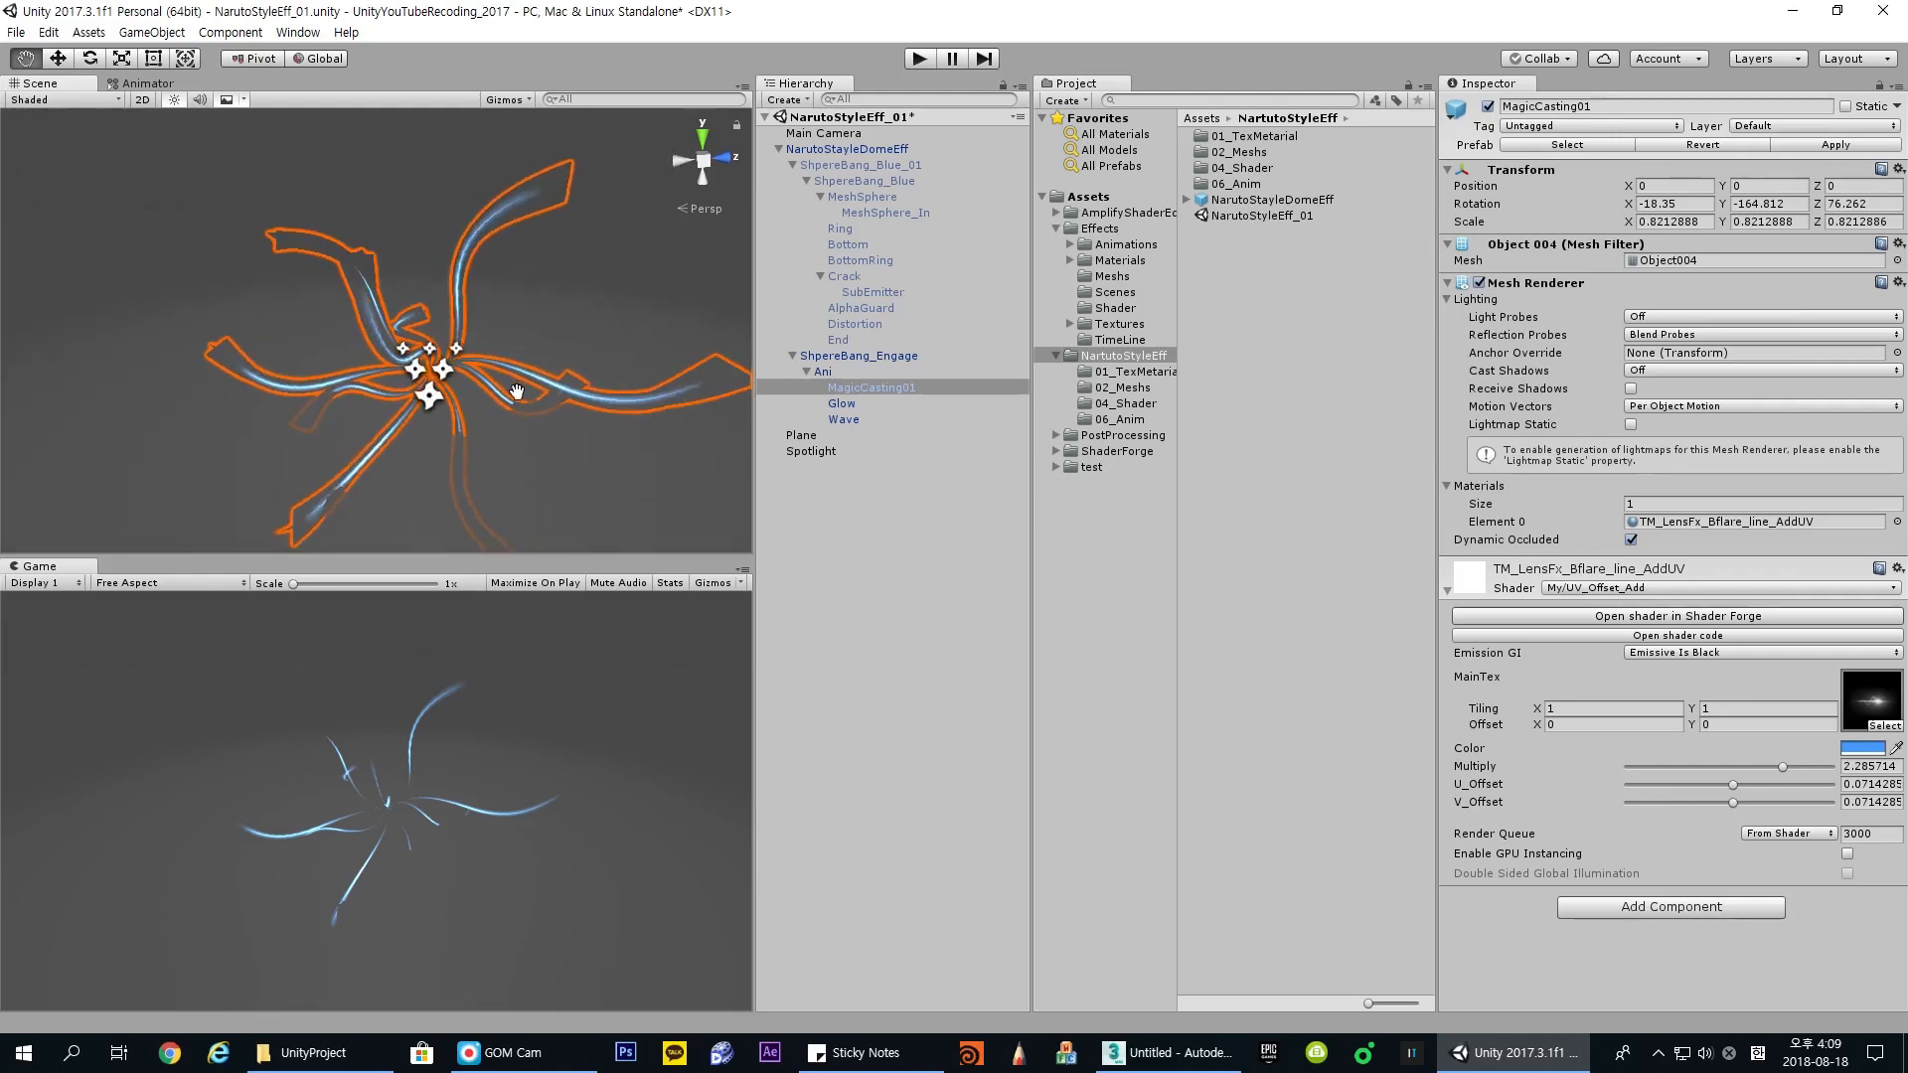
{"action": "scroll", "coordinate": [455, 400], "scroll_direction": "down", "scroll_amount": 5}
{"action": "scroll", "coordinate": [431, 406], "scroll_direction": "up", "scroll_amount": 5}
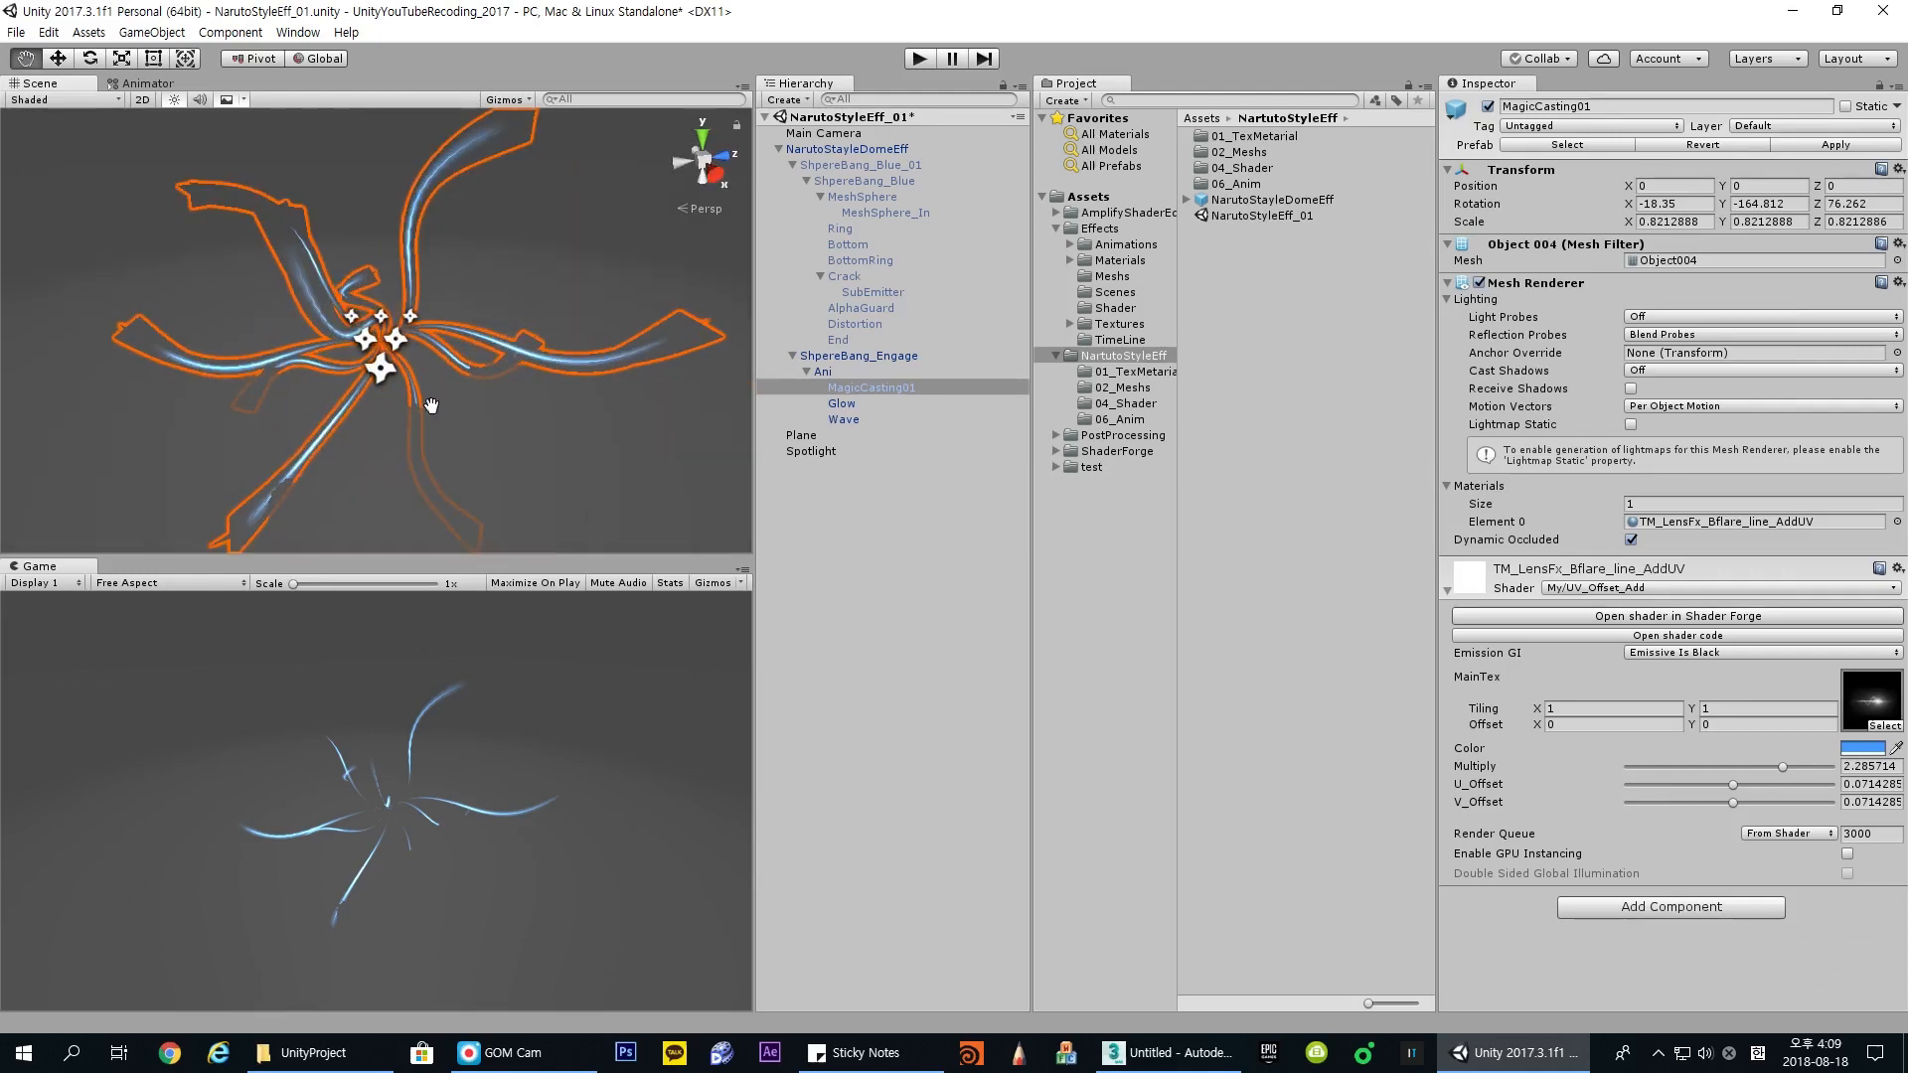
{"action": "left_click_drag", "start_coordinate": [437, 413], "coordinate": [404, 463], "text": "alt"}
{"action": "left_click_drag", "start_coordinate": [572, 413], "coordinate": [426, 413], "text": "alt"}
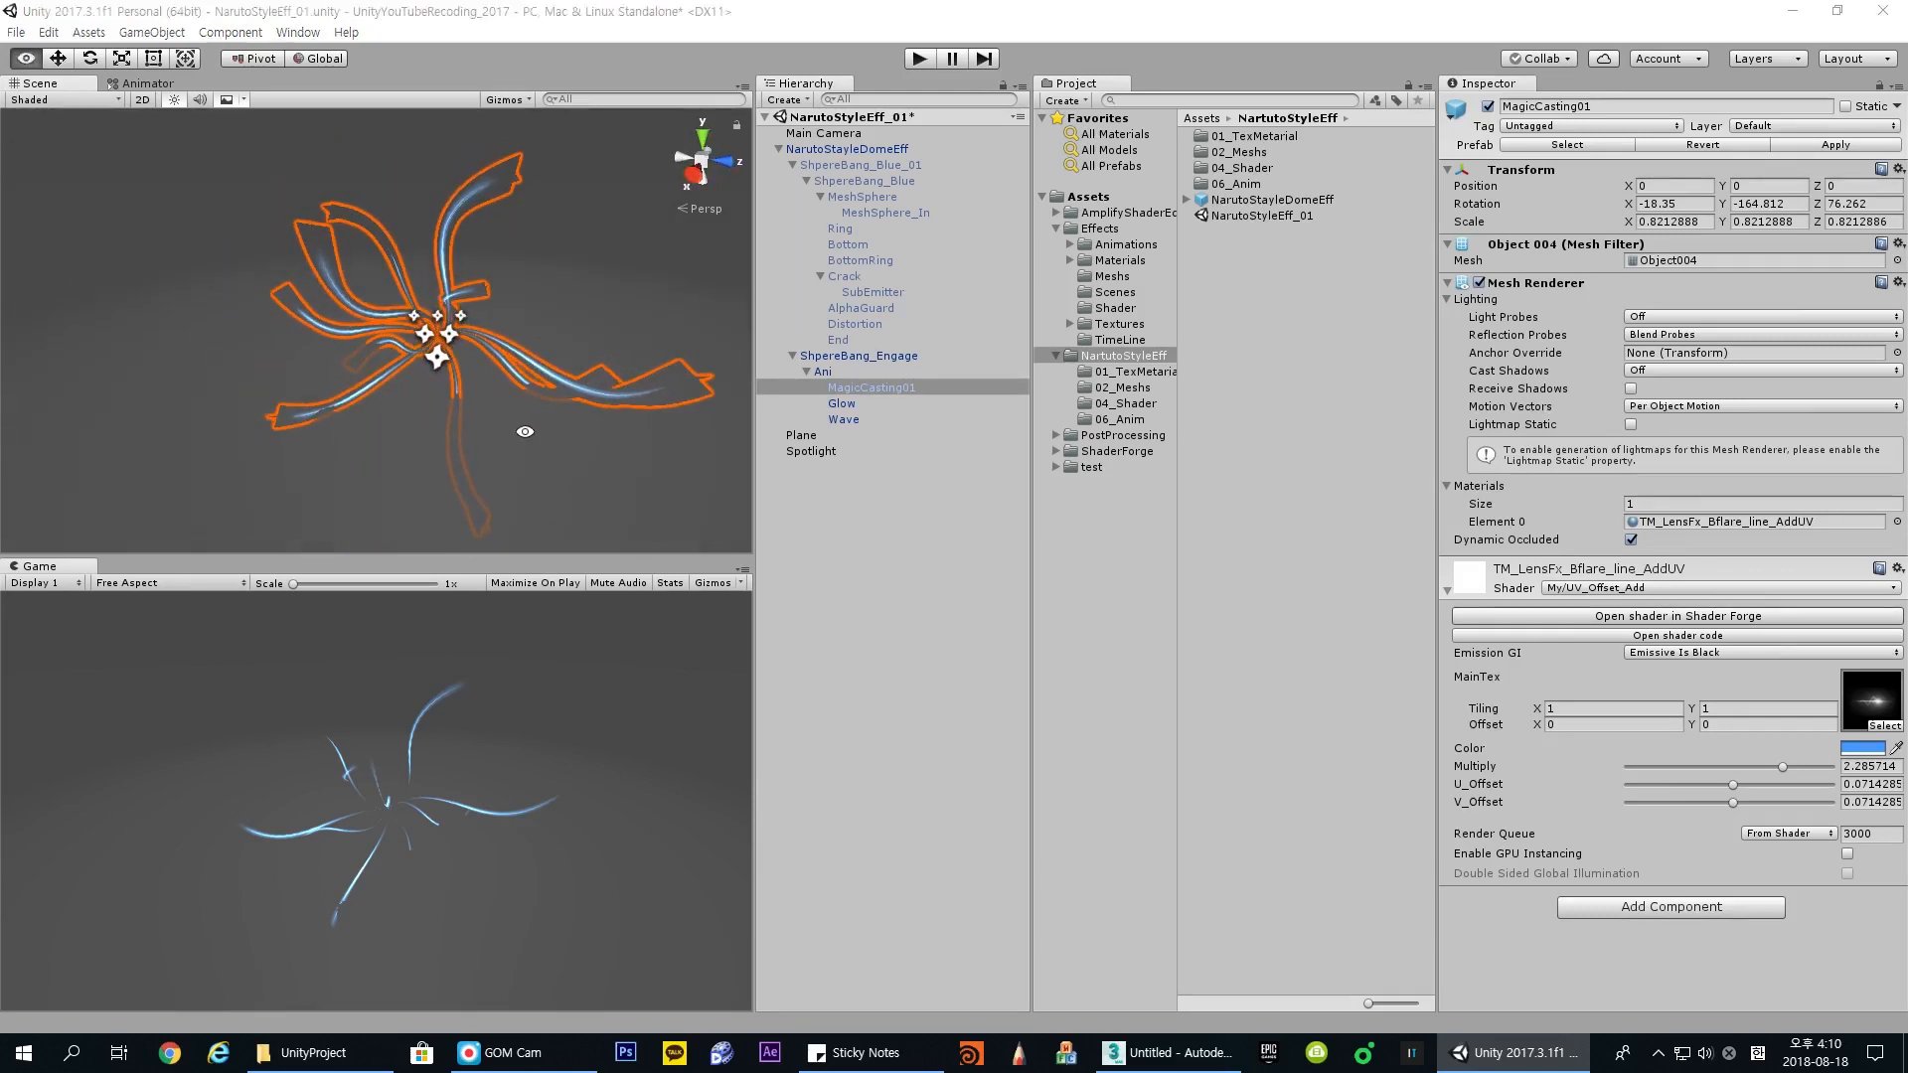
Step: Switch to 3ds Max and make a copy of the plane rotated 90 degrees about its long X axis, with angle snap on
{"action": "key", "text": "alt+Tab"}
{"action": "middle_click_drag", "start_coordinate": [1057, 639], "coordinate": [1196, 621], "text": "alt"}
{"action": "middle_click_drag", "start_coordinate": [1024, 575], "coordinate": [1024, 487], "text": "alt"}
{"action": "key", "text": "e"}
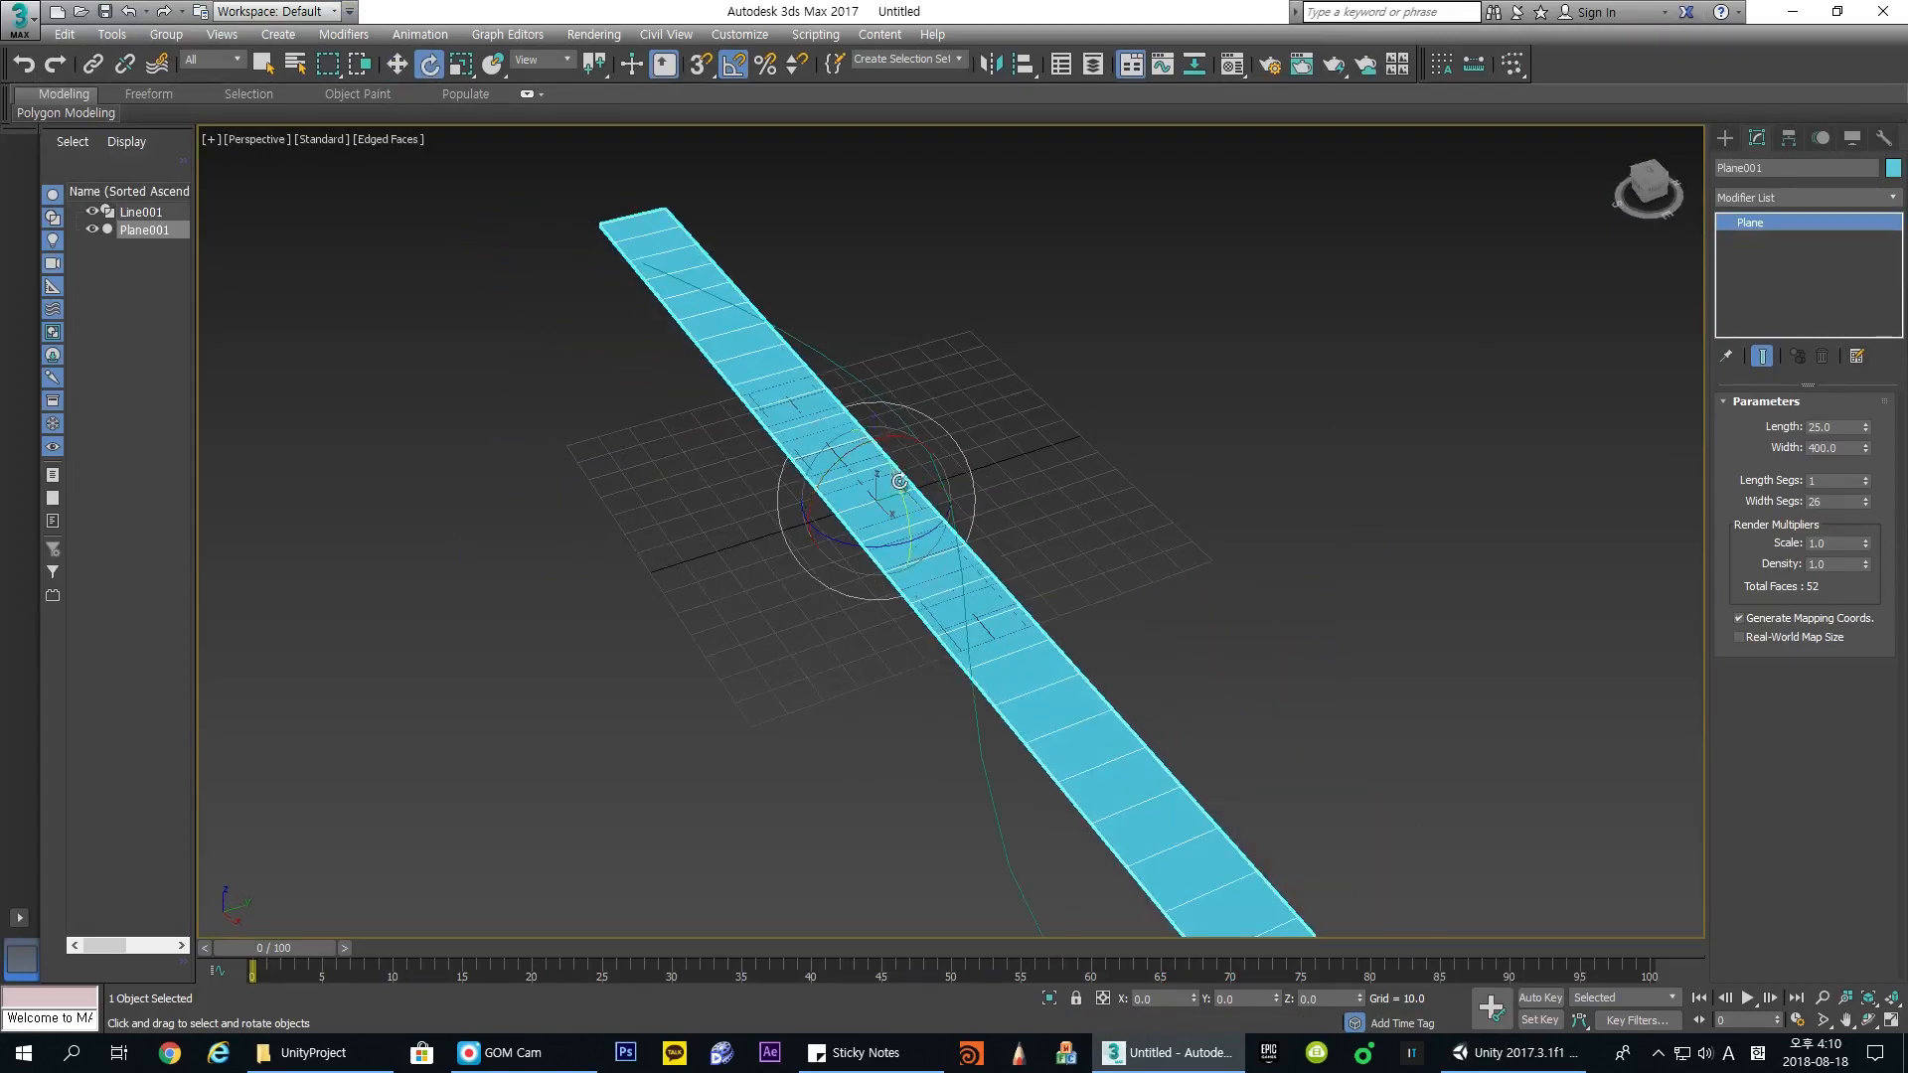
{"action": "mouse_move", "coordinate": [855, 447]}
{"action": "left_mouse_down"}
{"action": "mouse_move", "coordinate": [794, 512]}
{"action": "mouse_move", "coordinate": [871, 439]}
{"action": "mouse_move", "coordinate": [835, 467]}
{"action": "left_mouse_up"}
{"action": "left_click", "coordinate": [959, 608]}
{"action": "key", "text": "a"}
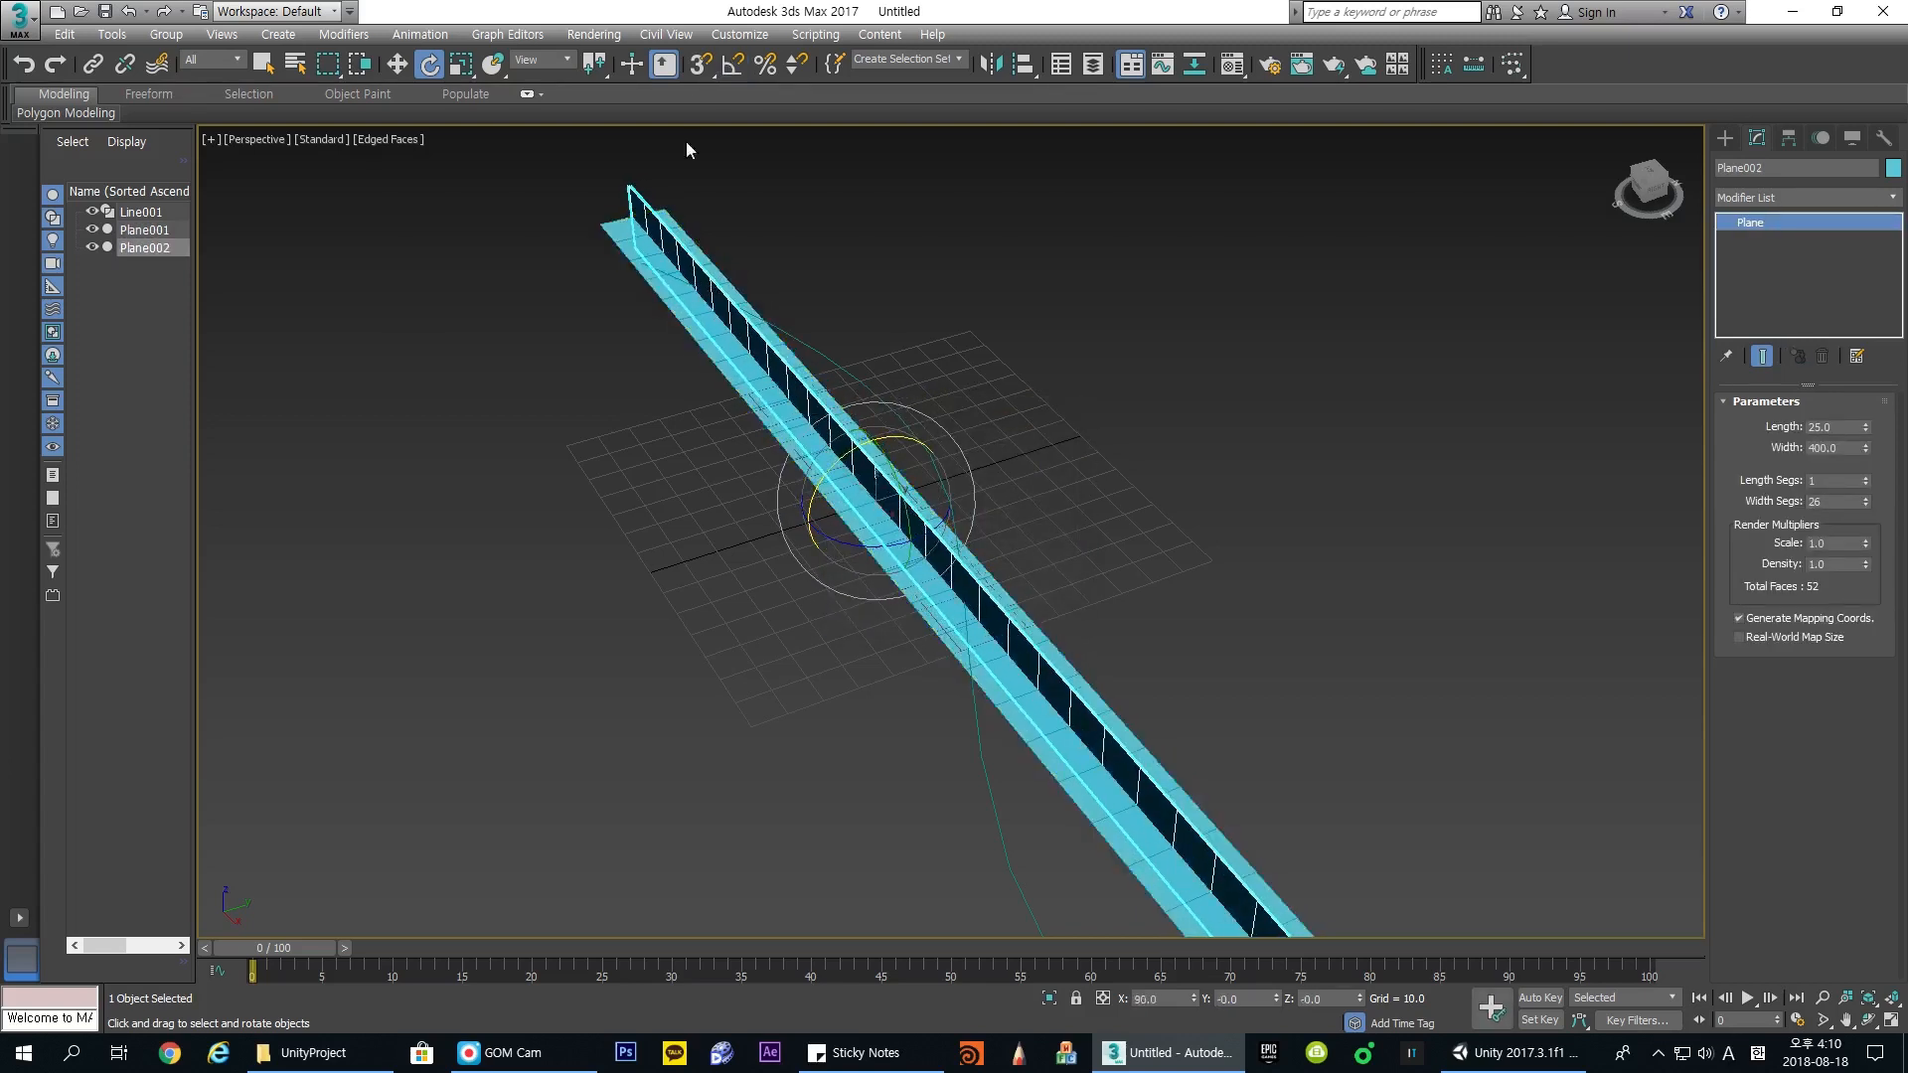
{"action": "left_click", "coordinate": [733, 74]}
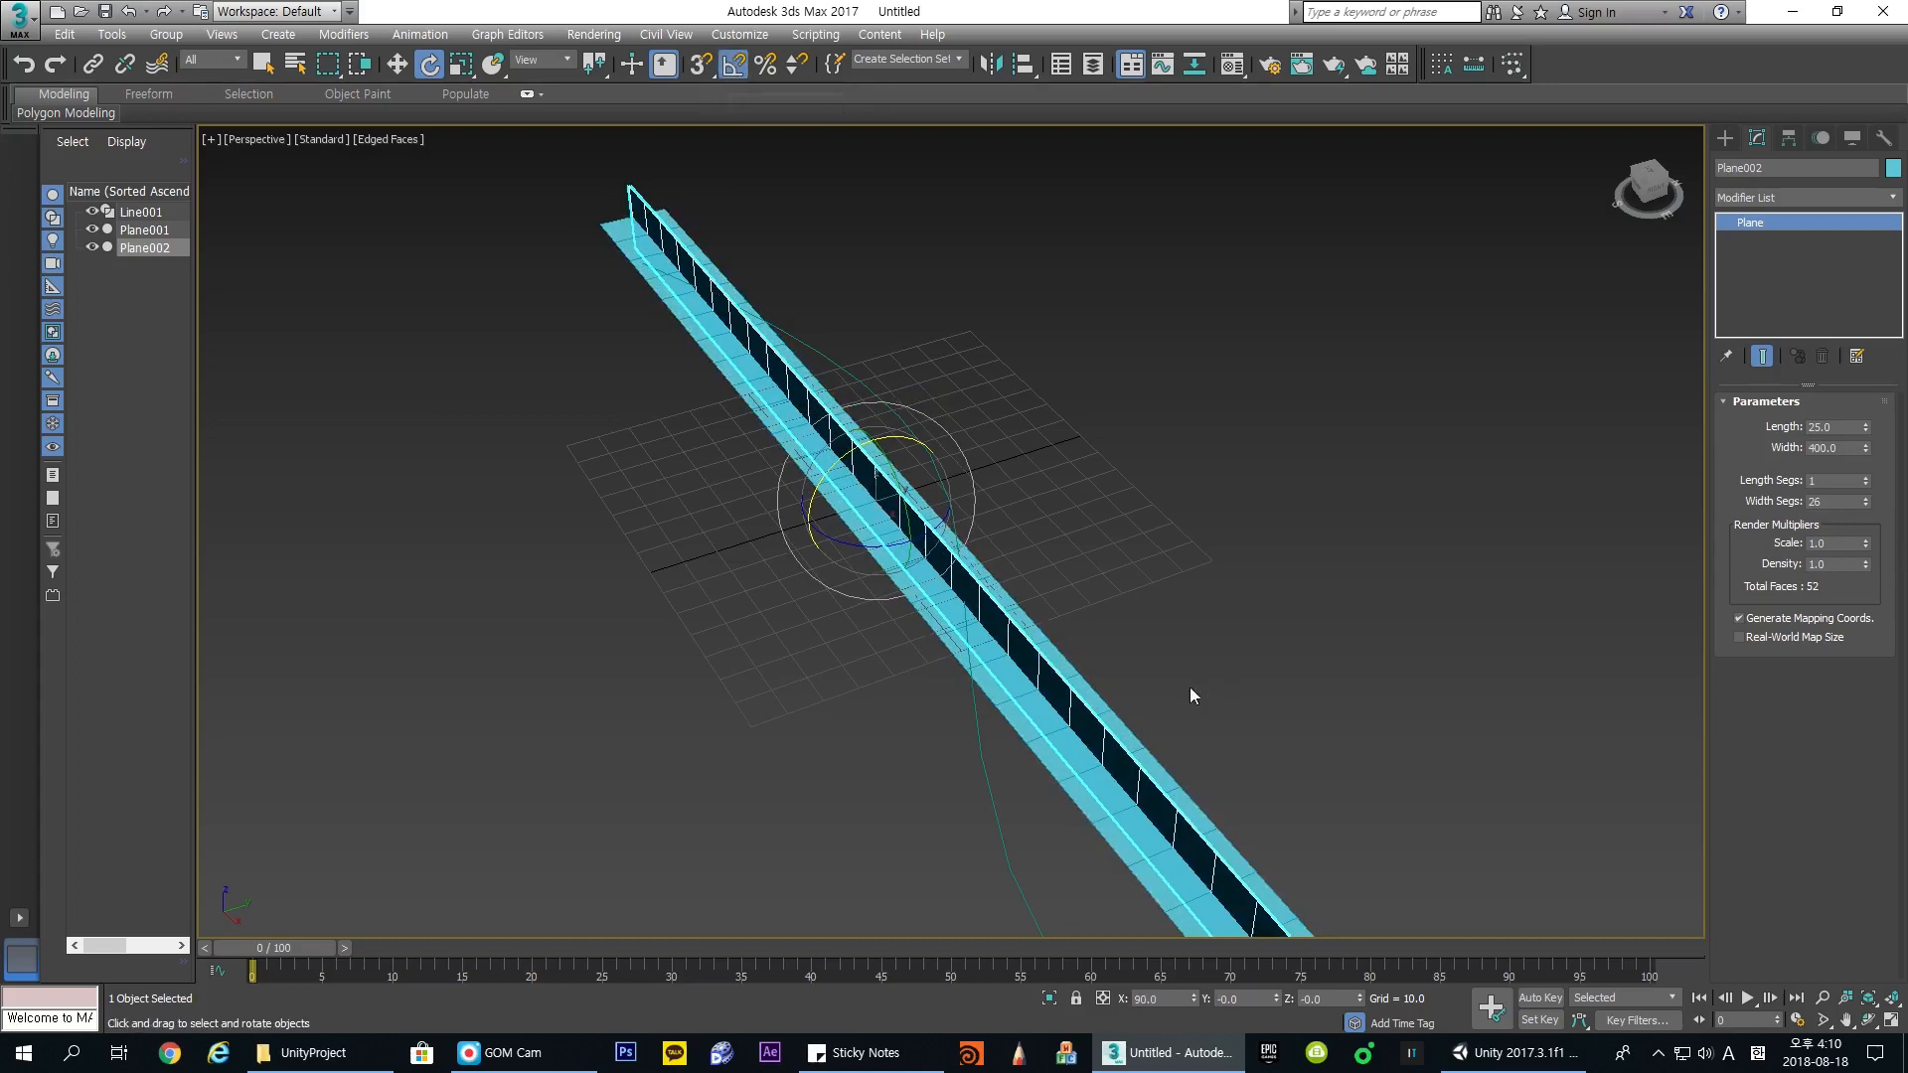
Step: Try a further rotation of the copied upright plane and undo it
{"action": "middle_click_drag", "start_coordinate": [1003, 447], "coordinate": [1123, 435], "text": "alt"}
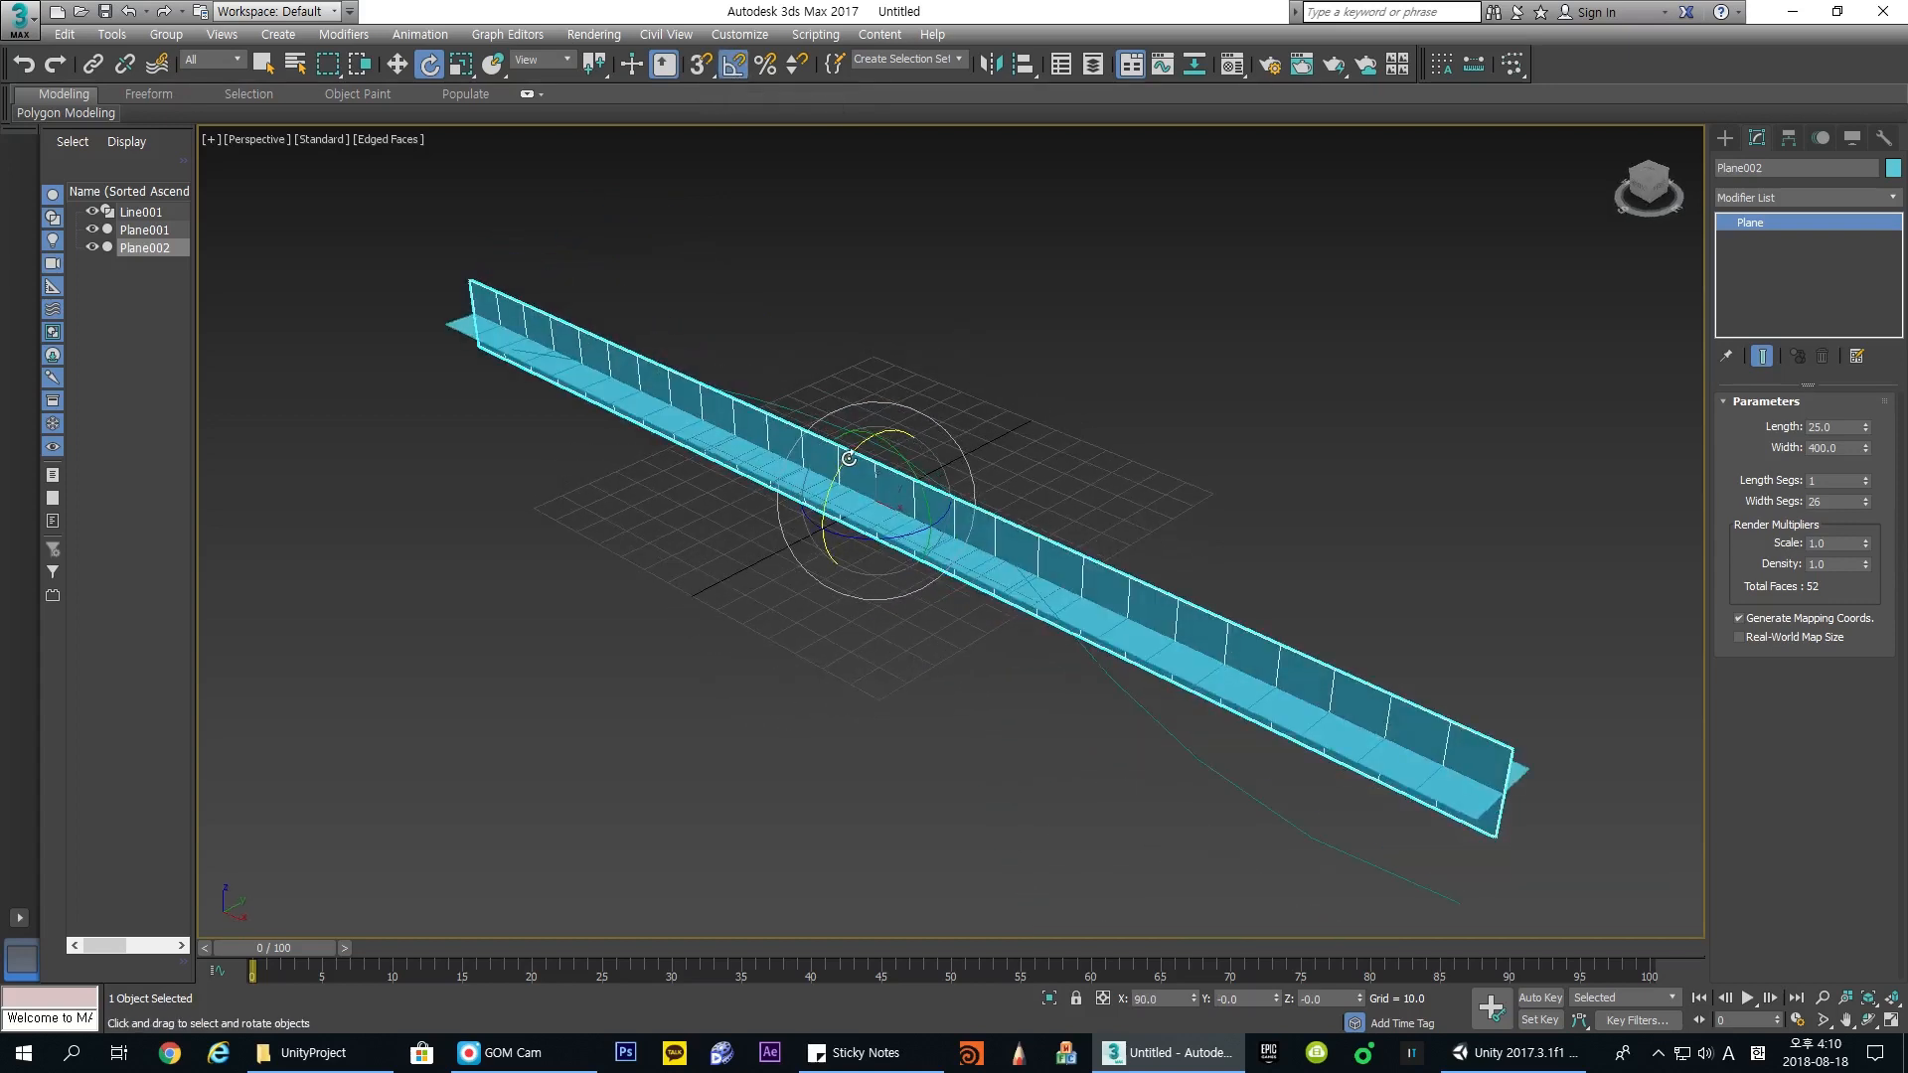
{"action": "scroll", "coordinate": [849, 458], "scroll_direction": "down", "scroll_amount": 3}
{"action": "mouse_move", "coordinate": [923, 488]}
{"action": "left_mouse_down"}
{"action": "mouse_move", "coordinate": [960, 455]}
{"action": "mouse_move", "coordinate": [925, 455]}
{"action": "mouse_move", "coordinate": [941, 455]}
{"action": "mouse_move", "coordinate": [927, 494]}
{"action": "left_mouse_up"}
{"action": "key", "text": "ctrl+z"}
{"action": "key", "text": "ctrl+z"}
{"action": "key", "text": "a"}
Step: Convert the original horizontal plane to an Editable Poly
{"action": "middle_click_drag", "start_coordinate": [1118, 503], "coordinate": [1247, 835], "text": "alt"}
{"action": "middle_click_drag", "start_coordinate": [843, 713], "coordinate": [1324, 483], "text": "alt"}
{"action": "left_click", "coordinate": [1393, 554]}
{"action": "left_click", "coordinate": [1366, 646]}
{"action": "key", "text": "w"}
{"action": "left_click", "coordinate": [1471, 639]}
{"action": "left_click", "coordinate": [1413, 622]}
{"action": "middle_click_drag", "start_coordinate": [1413, 621], "coordinate": [1351, 567], "text": "alt"}
Step: Attach the upright plane to the horizontal one to form a single cross-shaped mesh
{"action": "right_click", "coordinate": [1428, 536]}
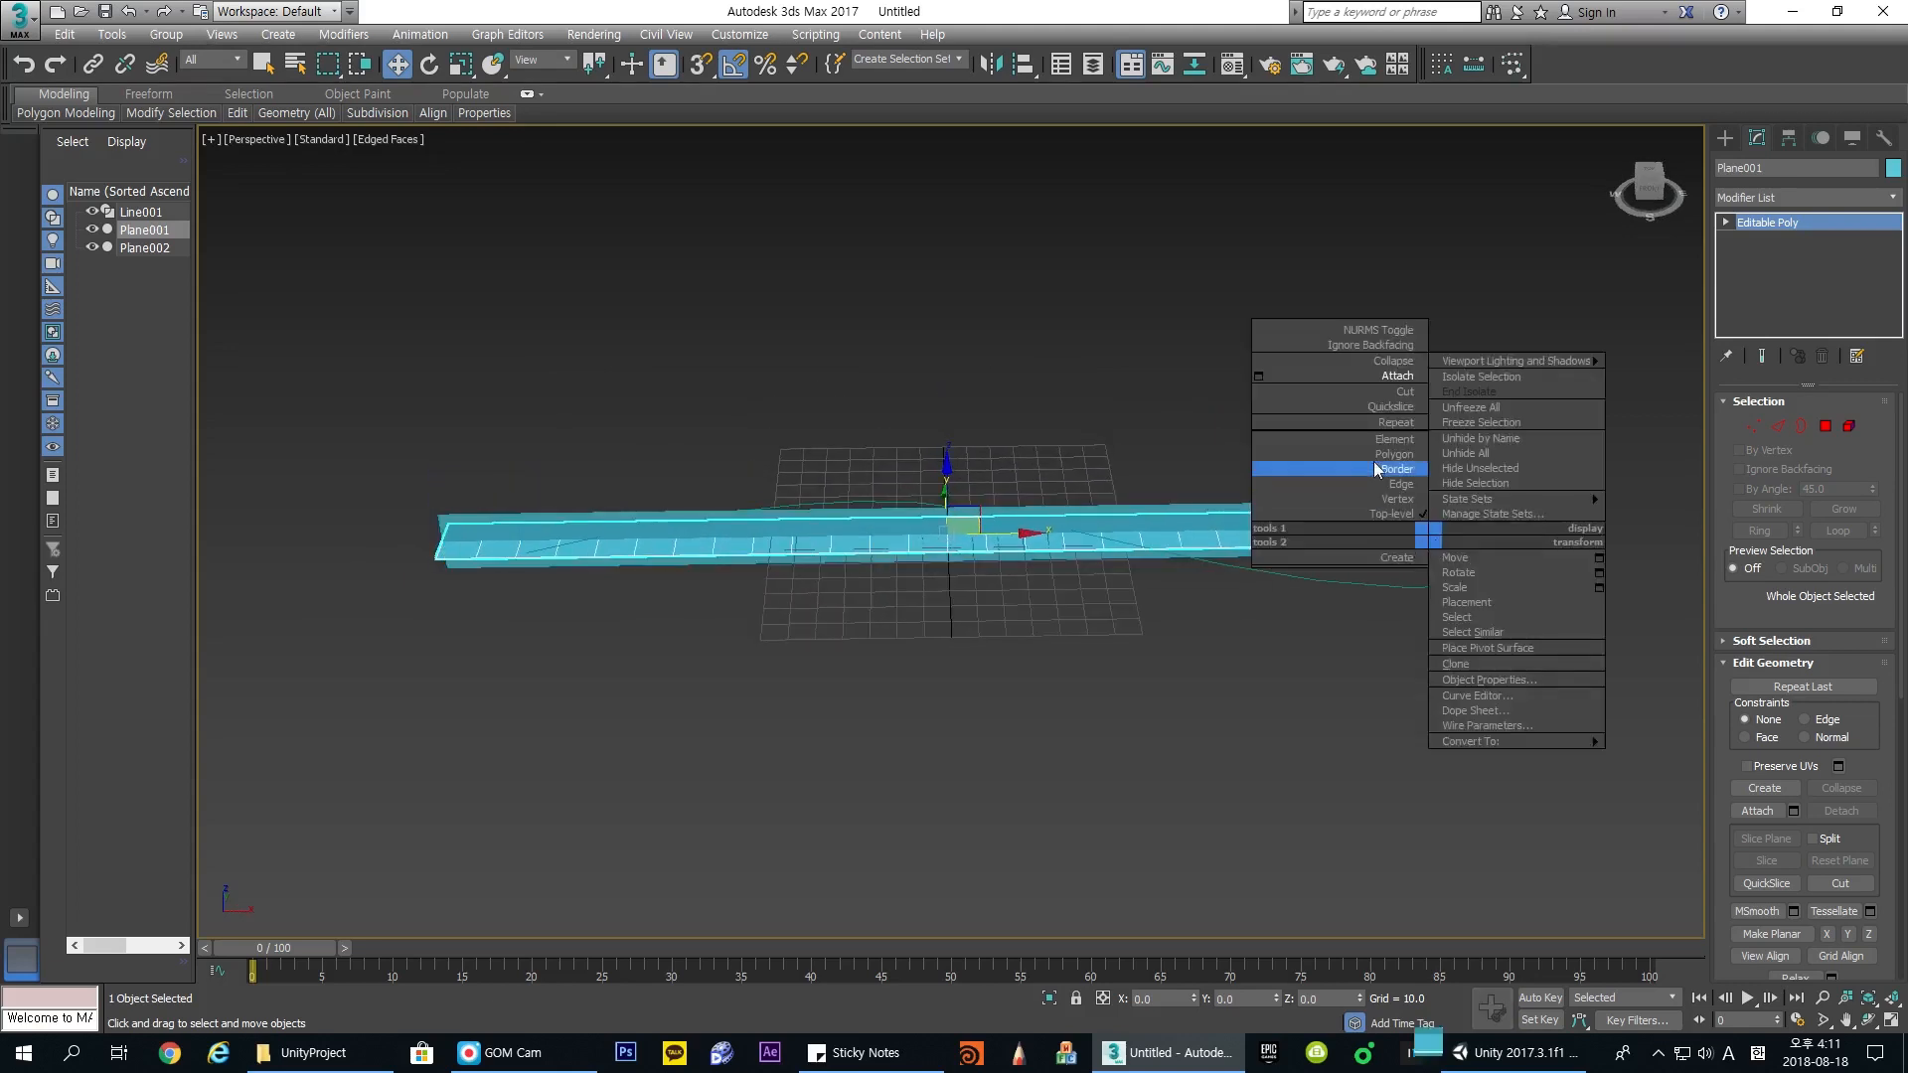
{"action": "left_click", "coordinate": [1396, 376]}
{"action": "left_click", "coordinate": [1425, 503]}
{"action": "right_click", "coordinate": [1327, 450]}
{"action": "middle_click_drag", "start_coordinate": [1327, 450], "coordinate": [1451, 578], "text": "alt"}
{"action": "middle_click_drag", "start_coordinate": [1237, 617], "coordinate": [1302, 579], "text": "alt"}
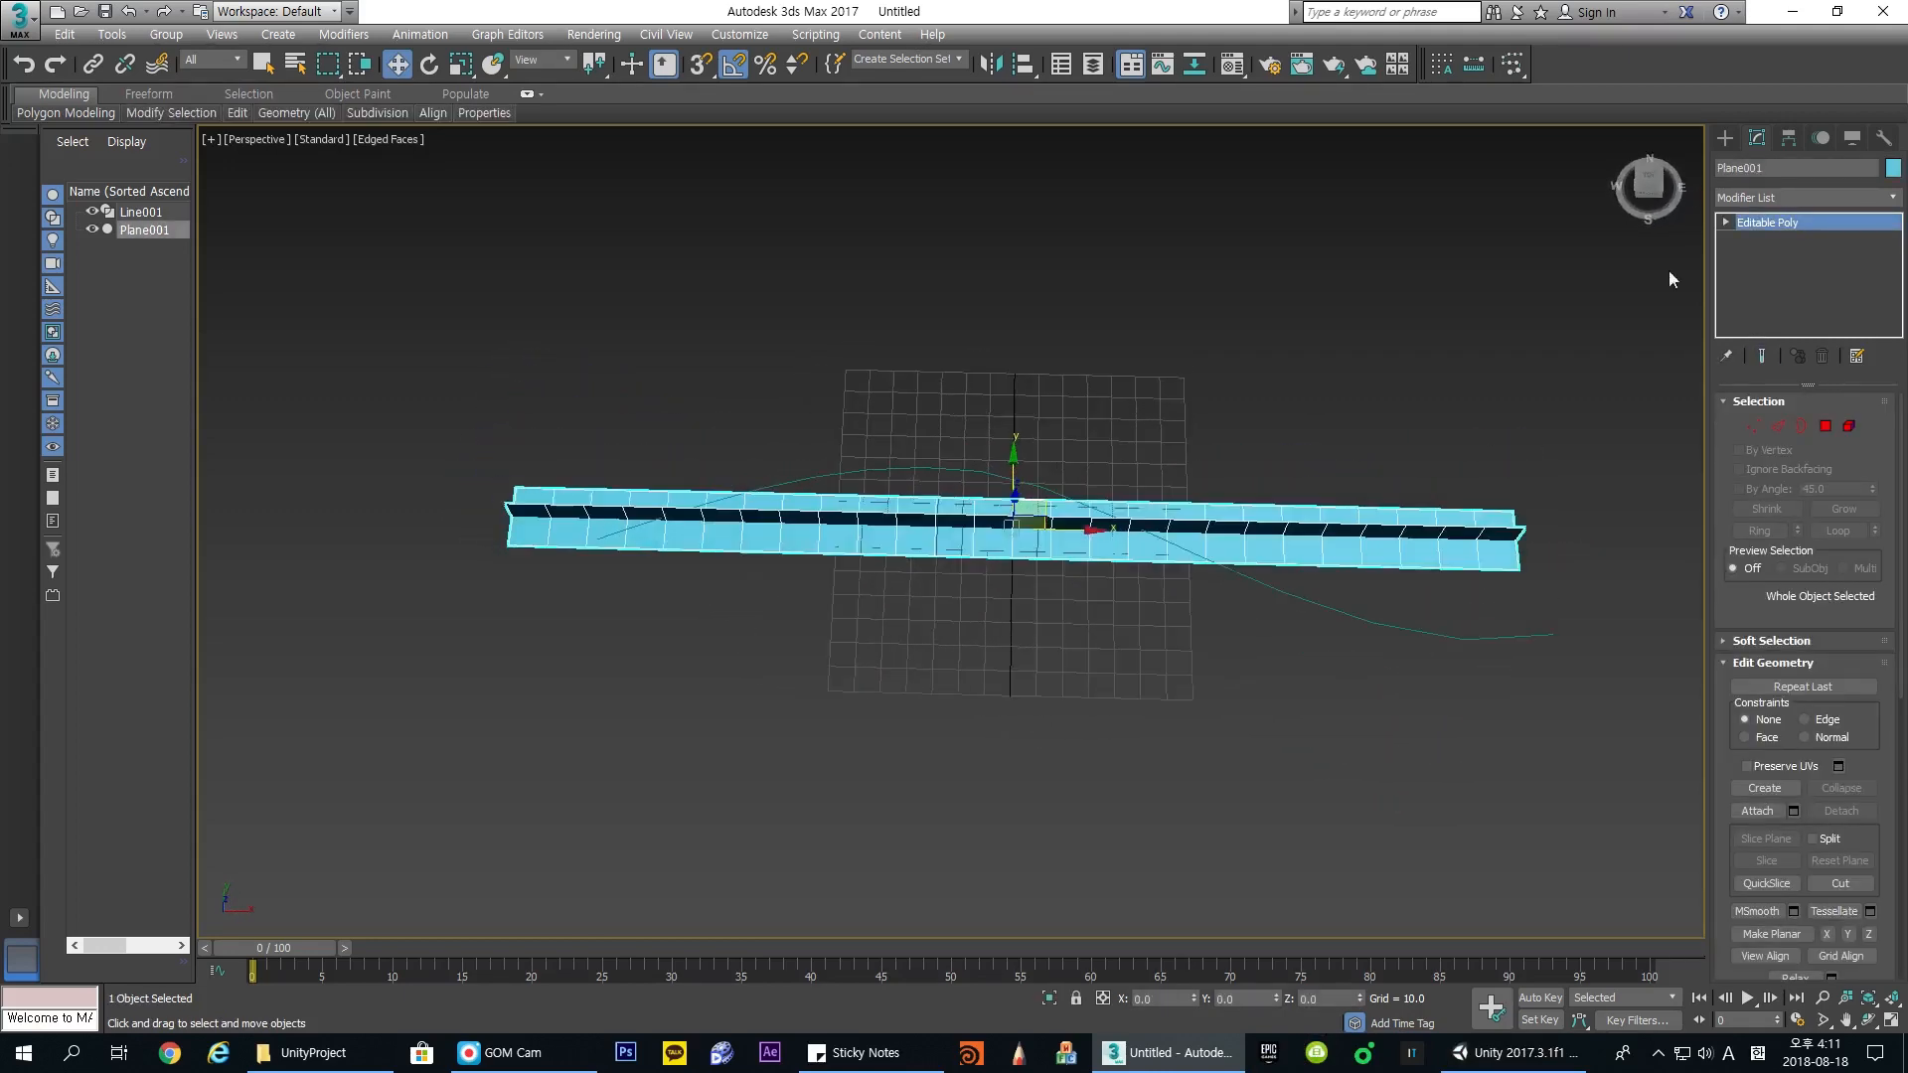
{"action": "middle_click_drag", "start_coordinate": [1393, 409], "coordinate": [1291, 418], "text": "alt"}
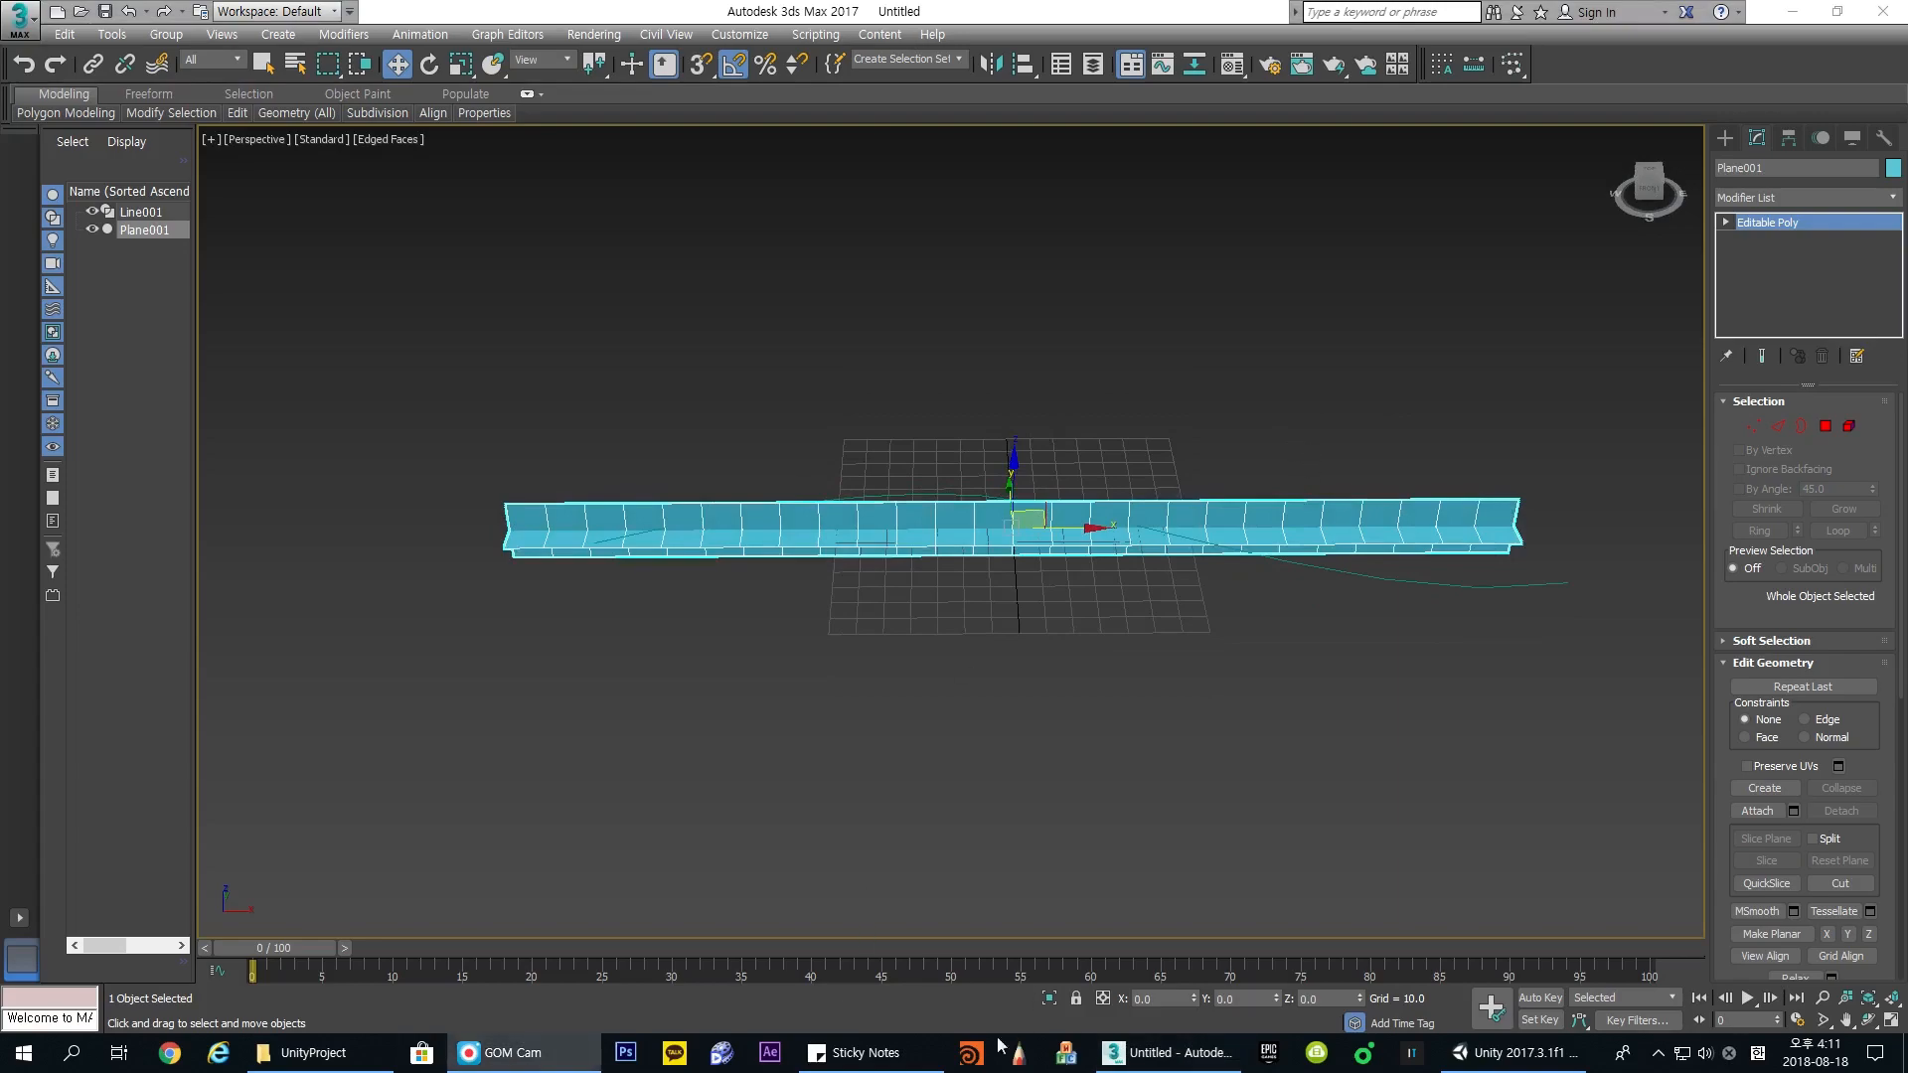
Step: Switch to Unity and examine the MagicCasting01 streak strips close up
{"action": "left_click", "coordinate": [1515, 1052]}
{"action": "left_click_drag", "start_coordinate": [449, 358], "coordinate": [536, 312], "text": "alt"}
{"action": "scroll", "coordinate": [554, 379], "scroll_direction": "up", "scroll_amount": 5}
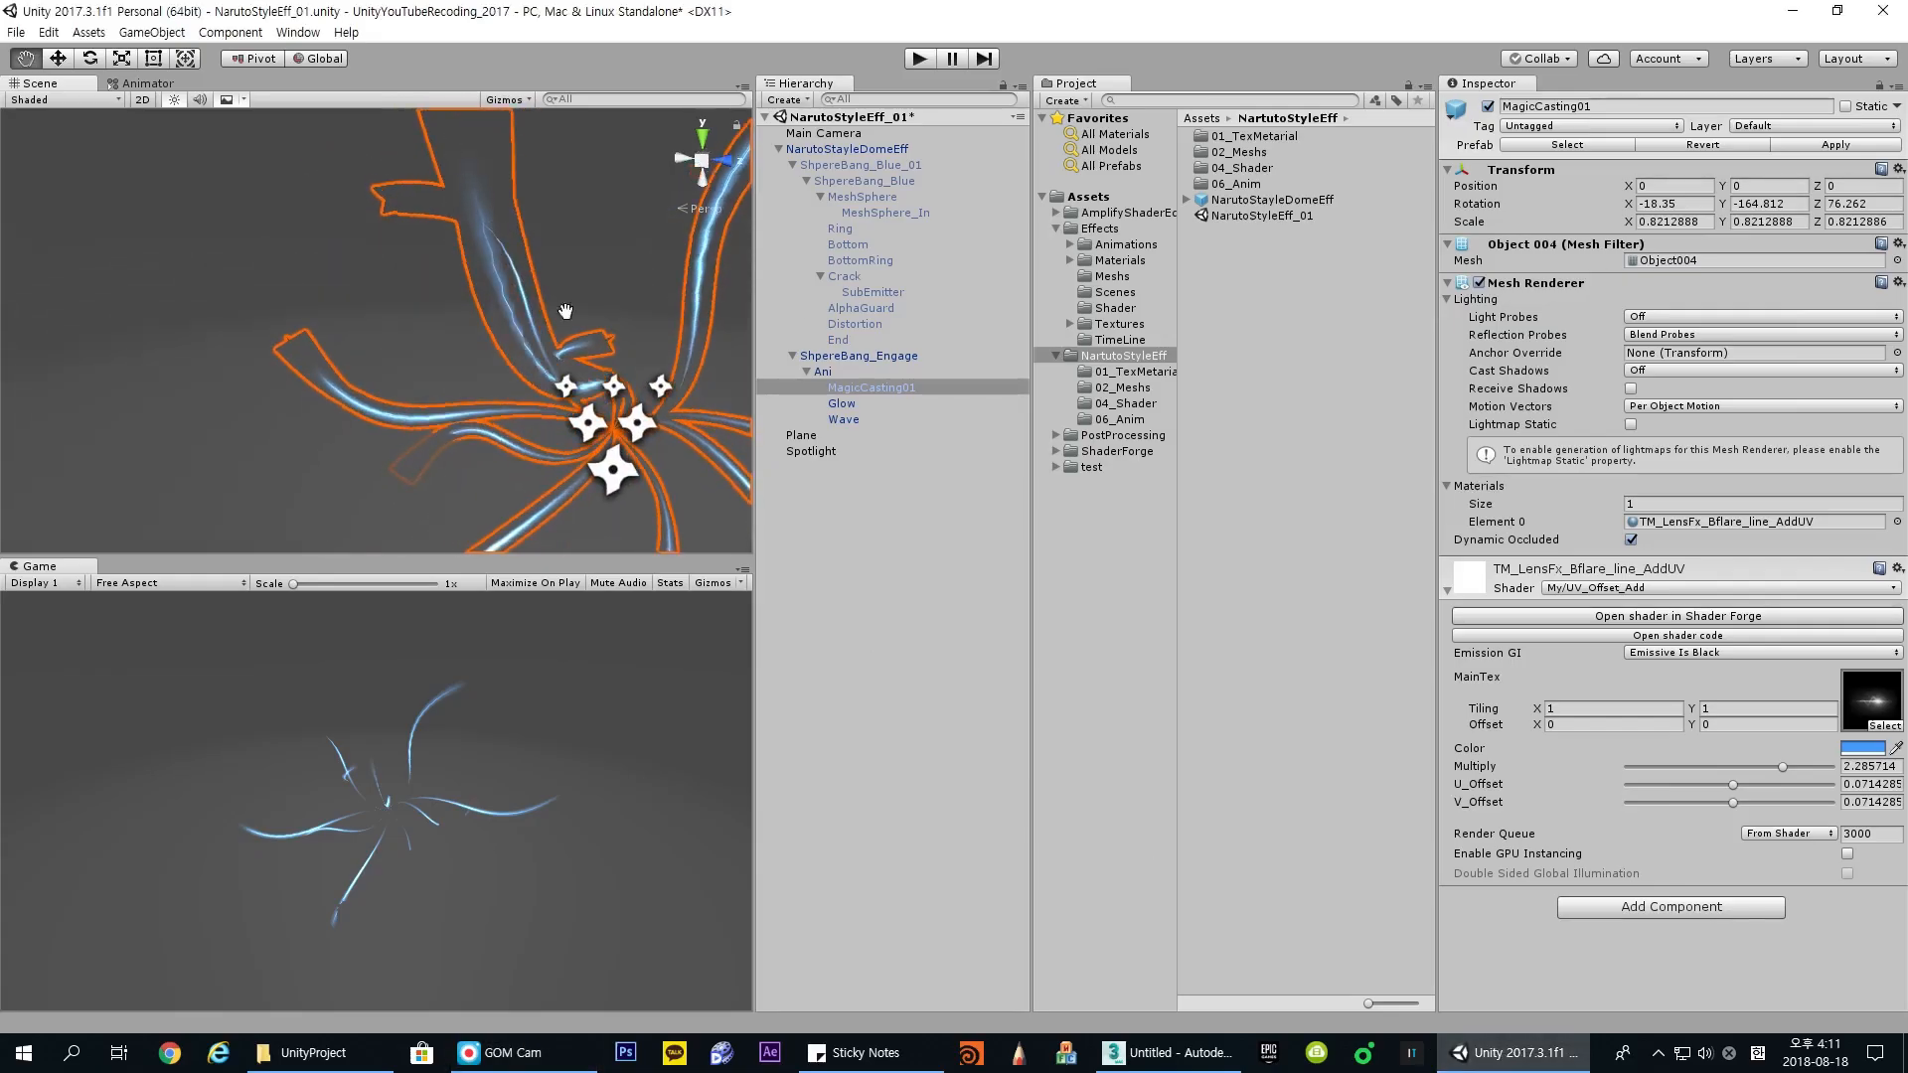
Step: Examine from several angles how the MagicCasting01 strips curve and taper around their shared centre, and return to 3ds Max
{"action": "middle_click_drag", "start_coordinate": [565, 311], "coordinate": [444, 209]}
{"action": "left_click_drag", "start_coordinate": [444, 209], "coordinate": [398, 194], "text": "alt"}
{"action": "scroll", "coordinate": [490, 326], "scroll_direction": "up", "scroll_amount": 5}
{"action": "mouse_move", "coordinate": [490, 326]}
{"action": "left_mouse_down", "text": "alt"}
{"action": "mouse_move", "coordinate": [502, 379]}
{"action": "mouse_move", "coordinate": [499, 300]}
{"action": "left_mouse_up", "text": "alt"}
{"action": "scroll", "coordinate": [527, 377], "scroll_direction": "down", "scroll_amount": 5}
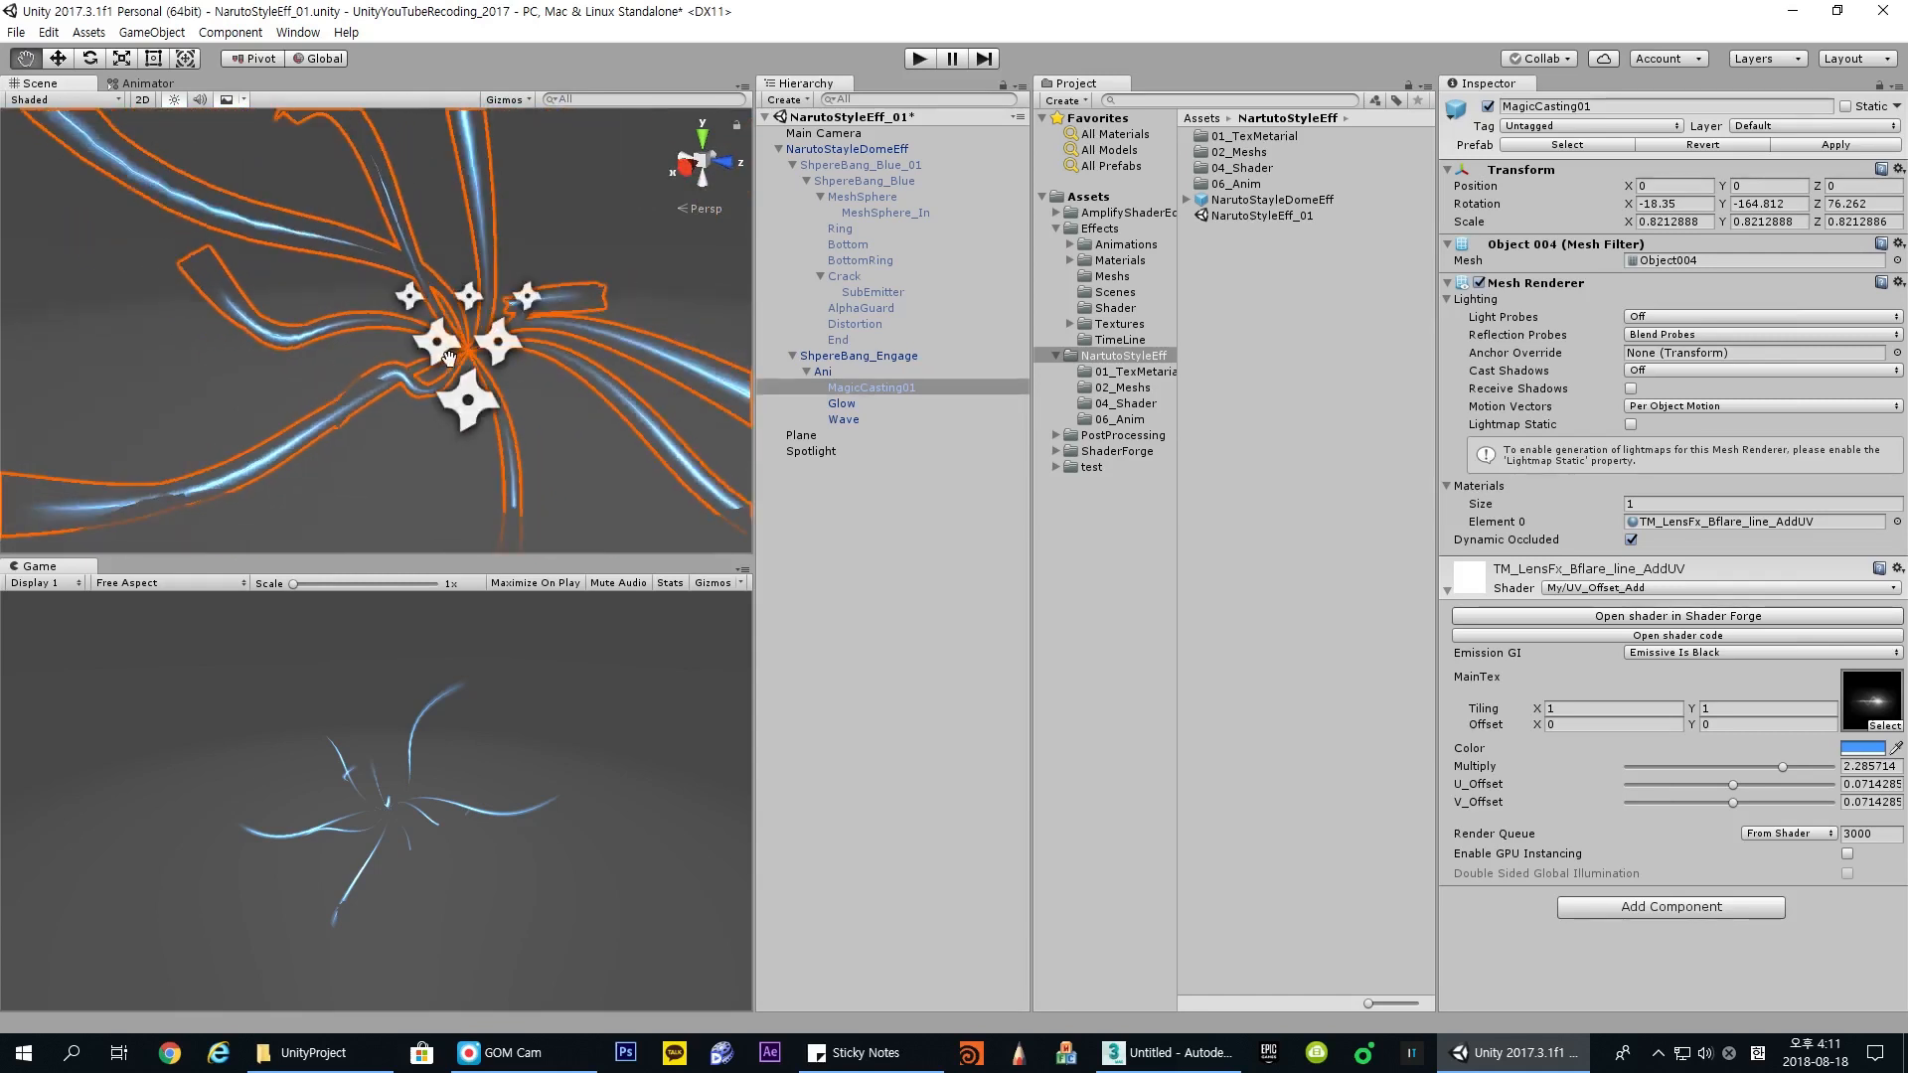
{"action": "middle_click_drag", "start_coordinate": [438, 362], "coordinate": [524, 389]}
{"action": "left_click_drag", "start_coordinate": [524, 390], "coordinate": [280, 160], "text": "alt"}
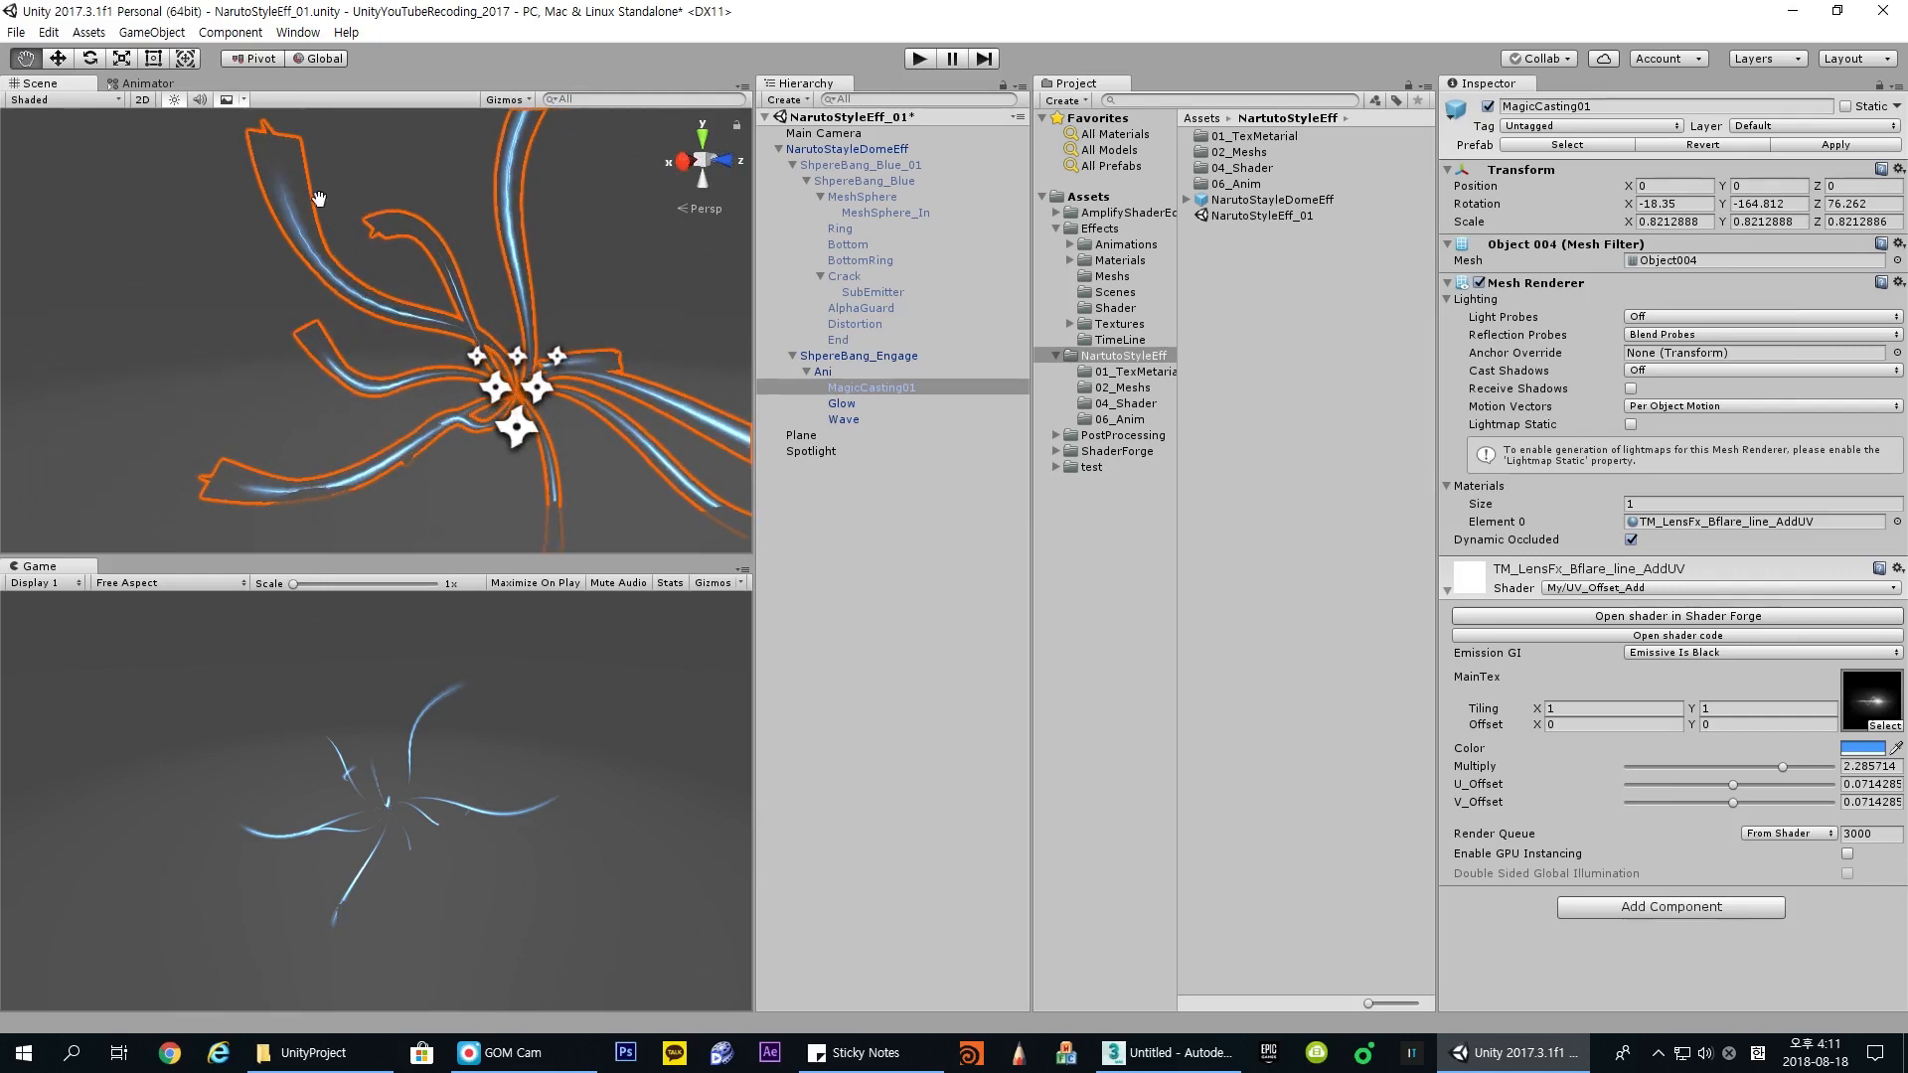
{"action": "left_click_drag", "start_coordinate": [537, 388], "coordinate": [570, 394], "text": "alt"}
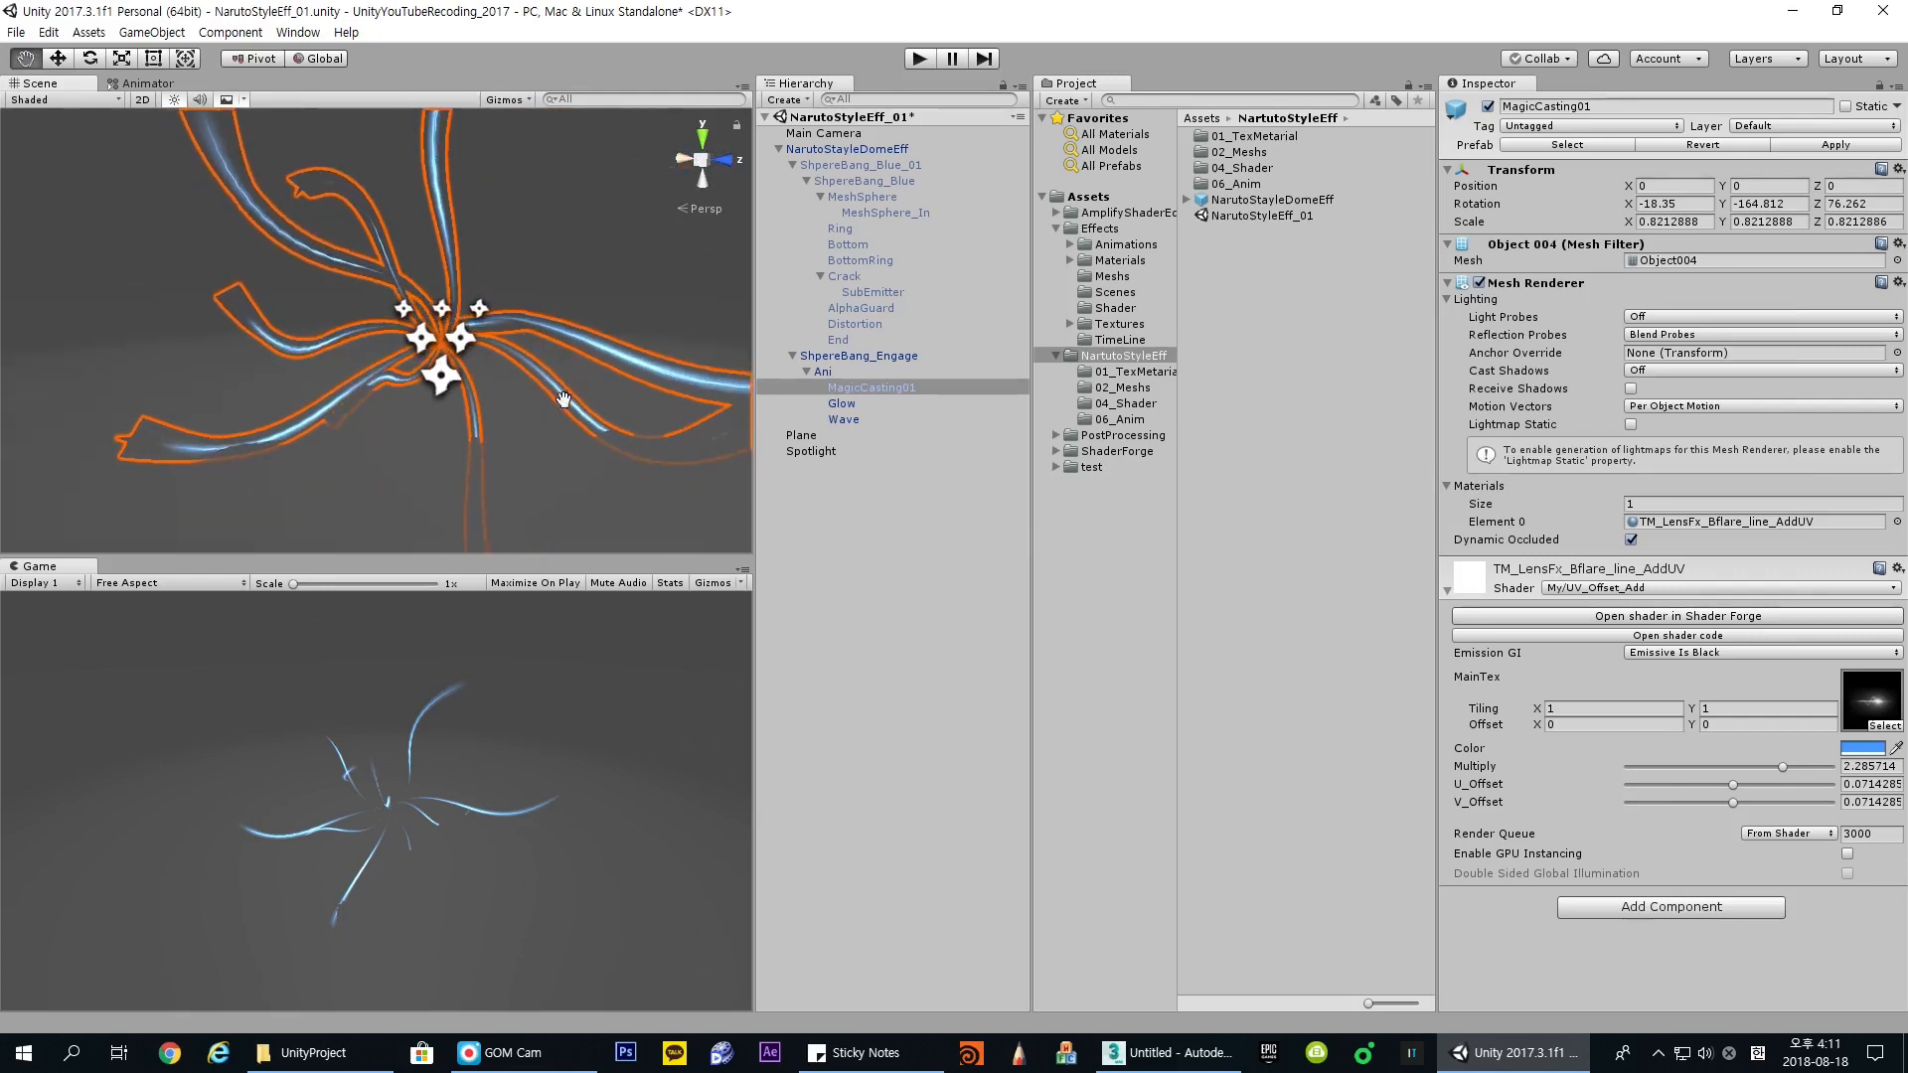
{"action": "left_click_drag", "start_coordinate": [467, 355], "coordinate": [483, 390]}
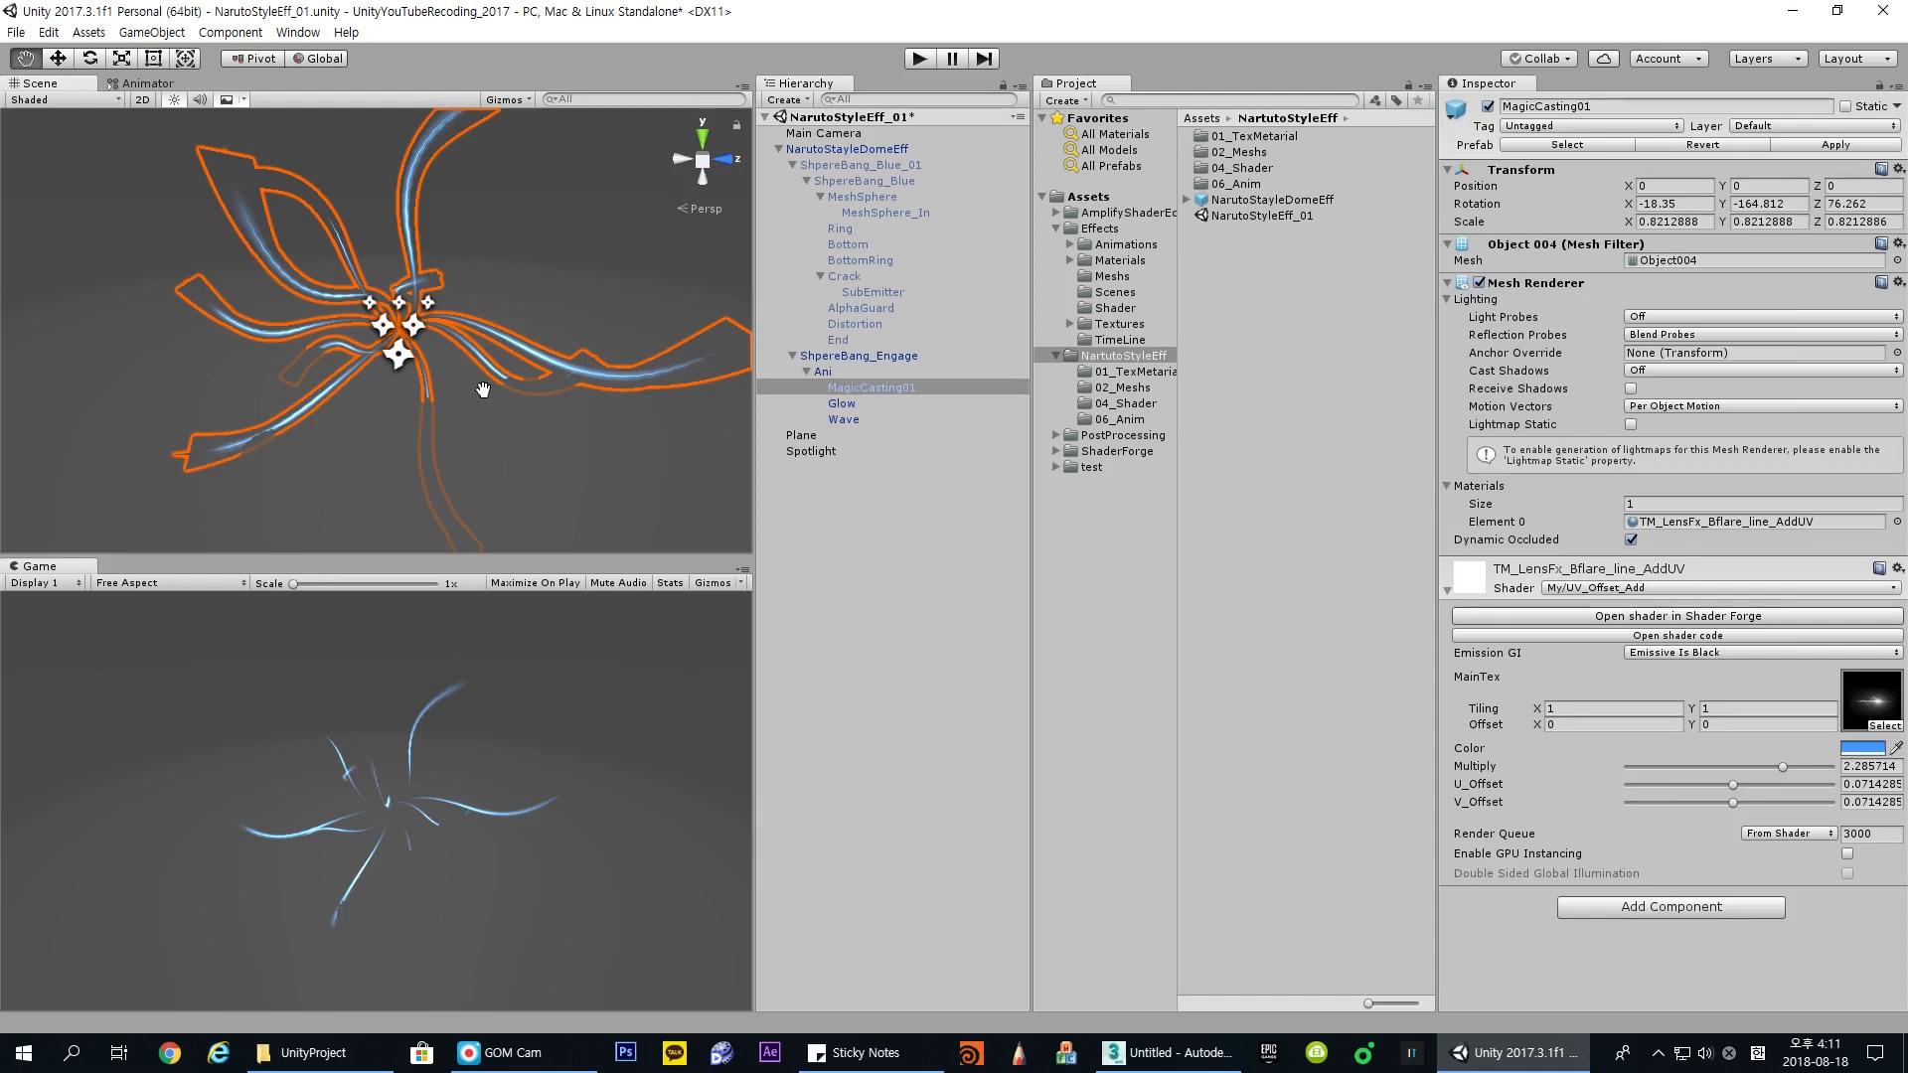
{"action": "left_click_drag", "start_coordinate": [489, 357], "coordinate": [465, 337], "text": "alt"}
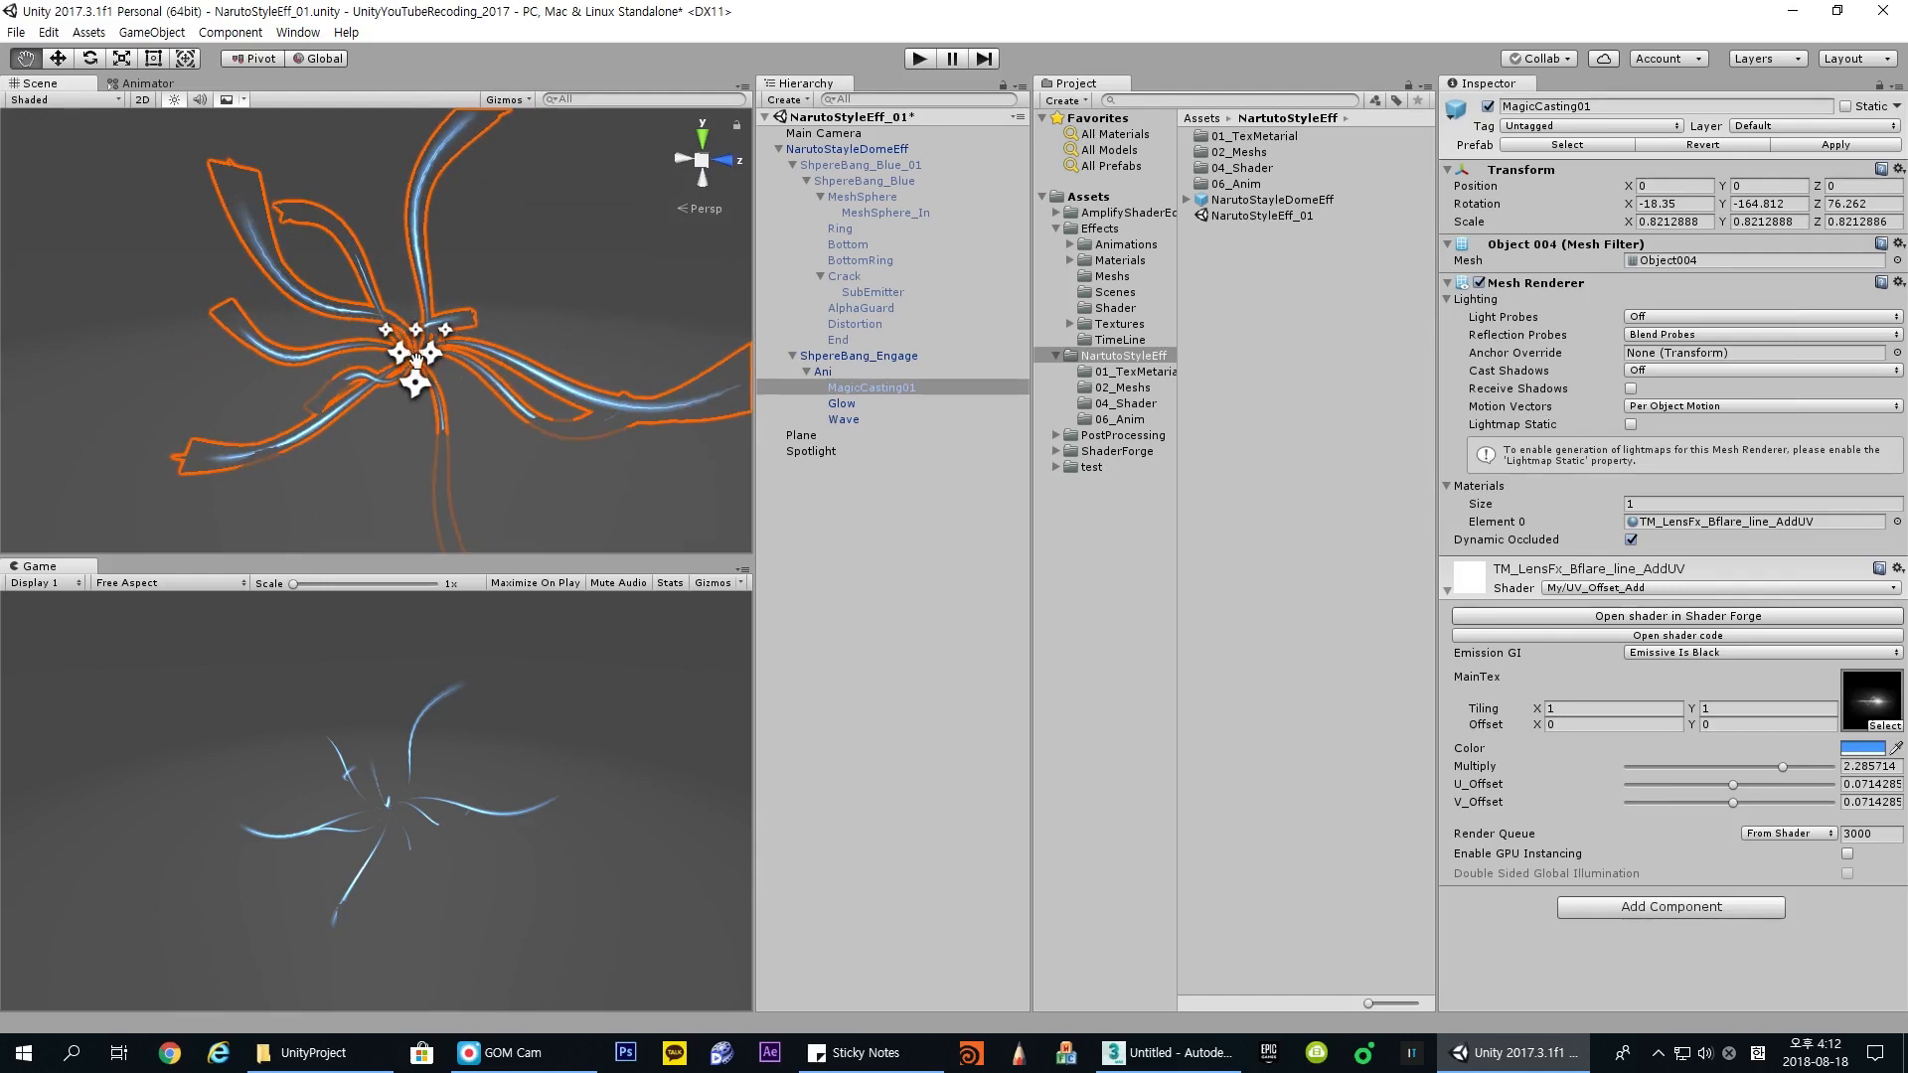
{"action": "left_click", "coordinate": [1105, 1045]}
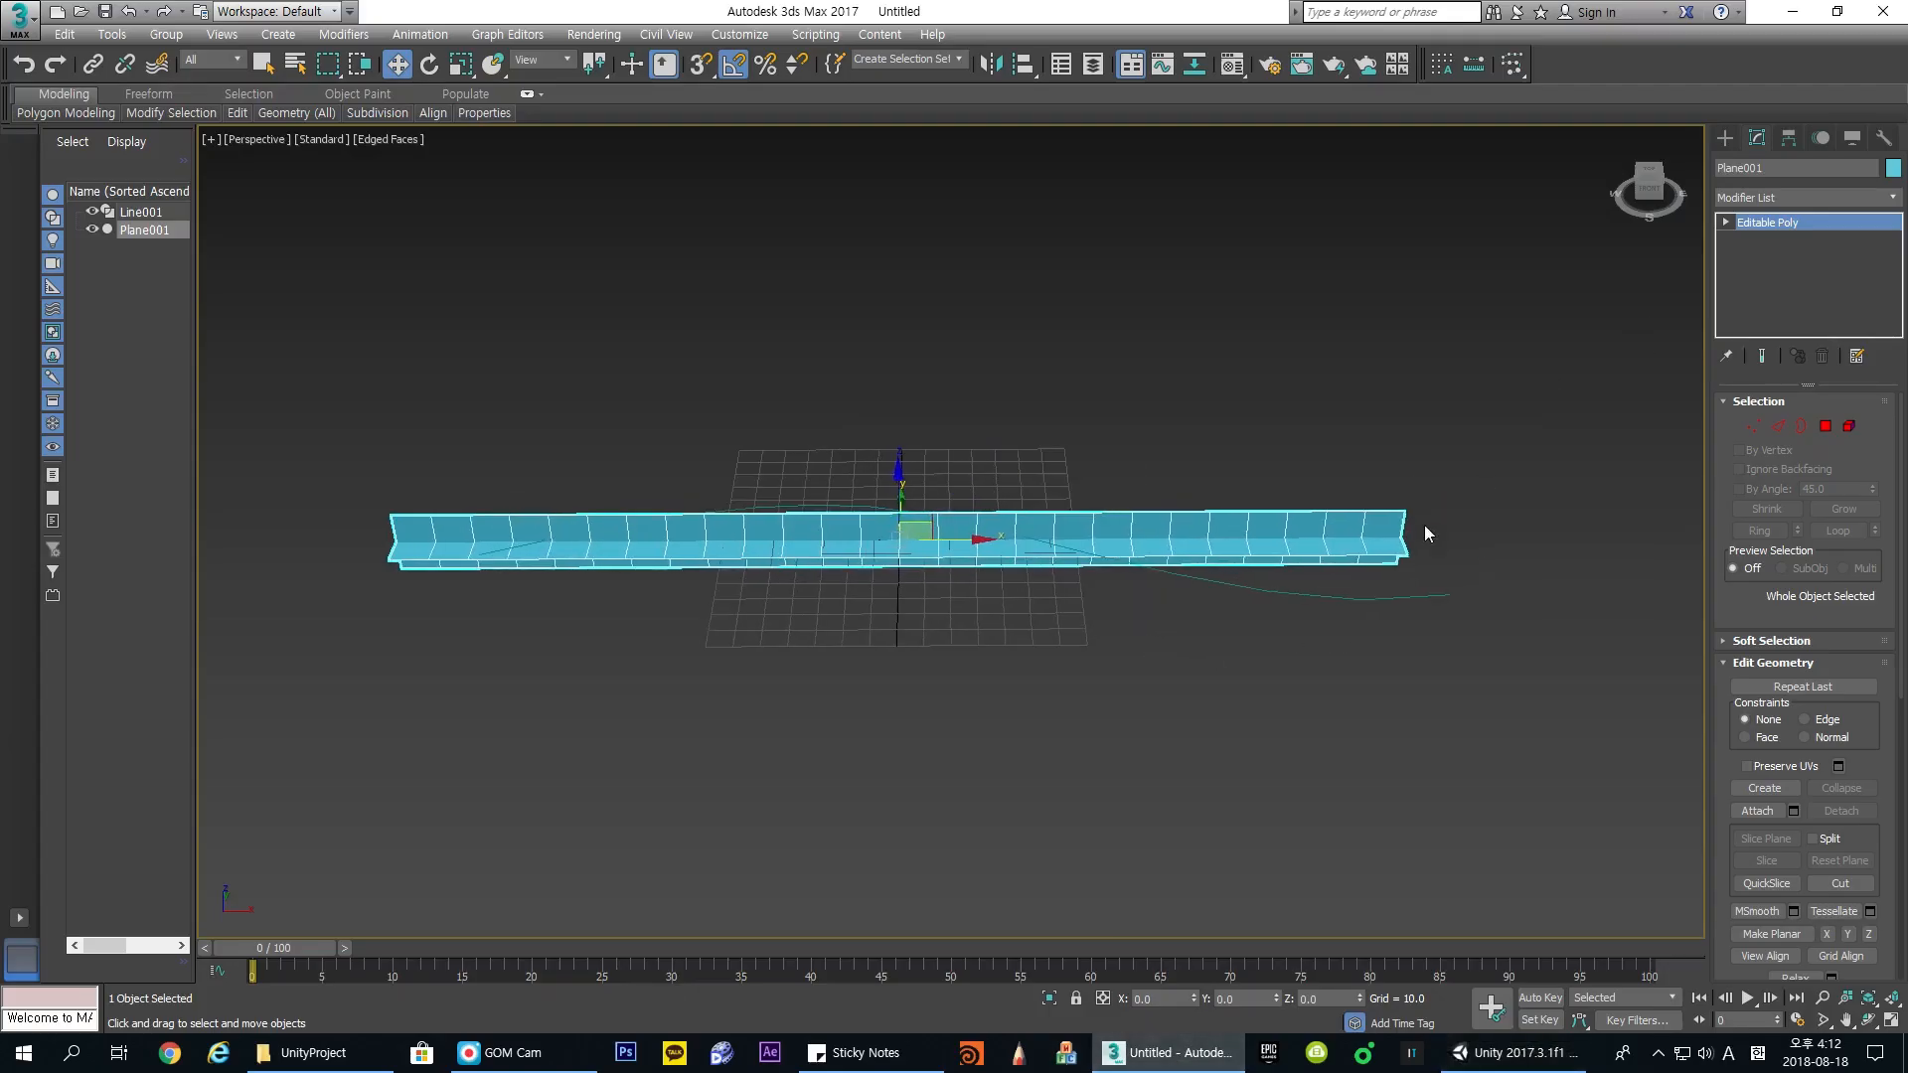
{"action": "key", "text": "1"}
{"action": "middle_click_drag", "start_coordinate": [1405, 593], "coordinate": [1400, 547], "text": "alt"}
{"action": "left_click_drag", "start_coordinate": [1400, 547], "coordinate": [1452, 651]}
{"action": "key", "text": "r"}
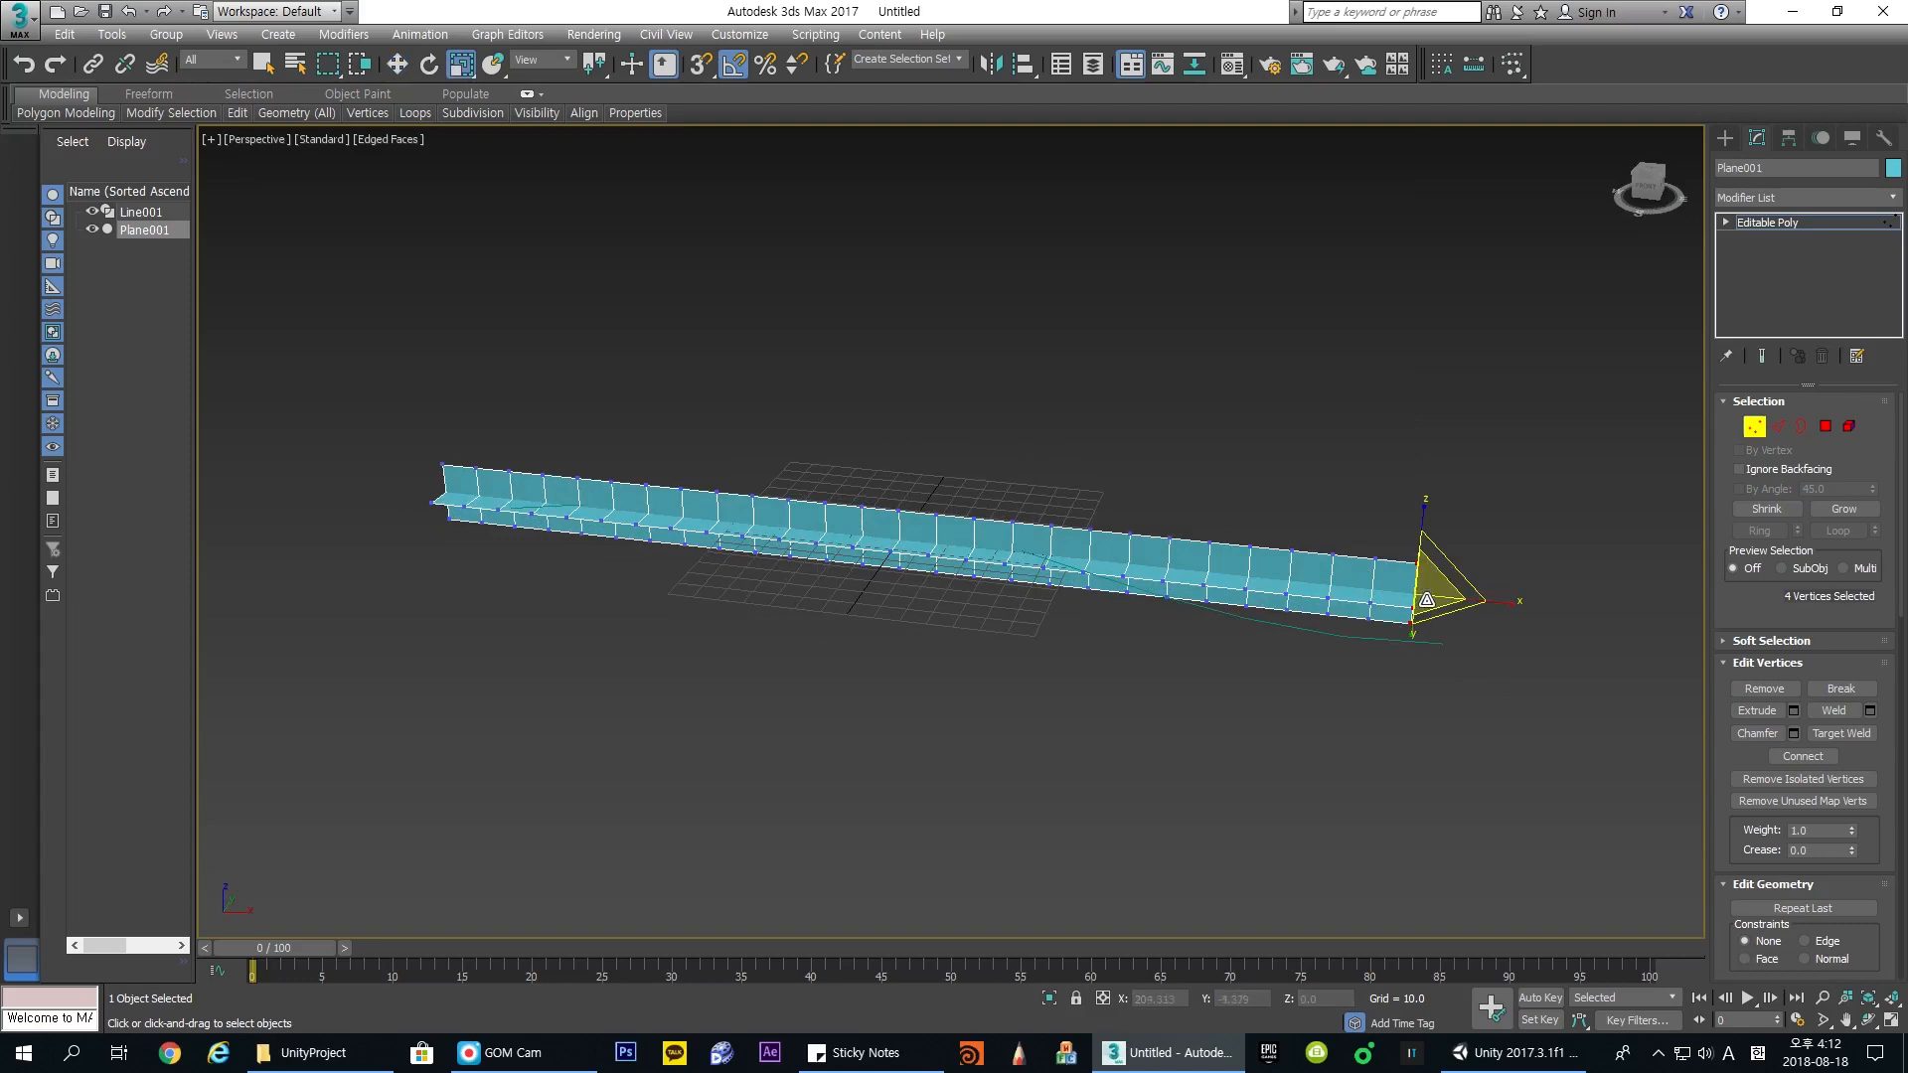
{"action": "left_click", "coordinate": [1755, 425]}
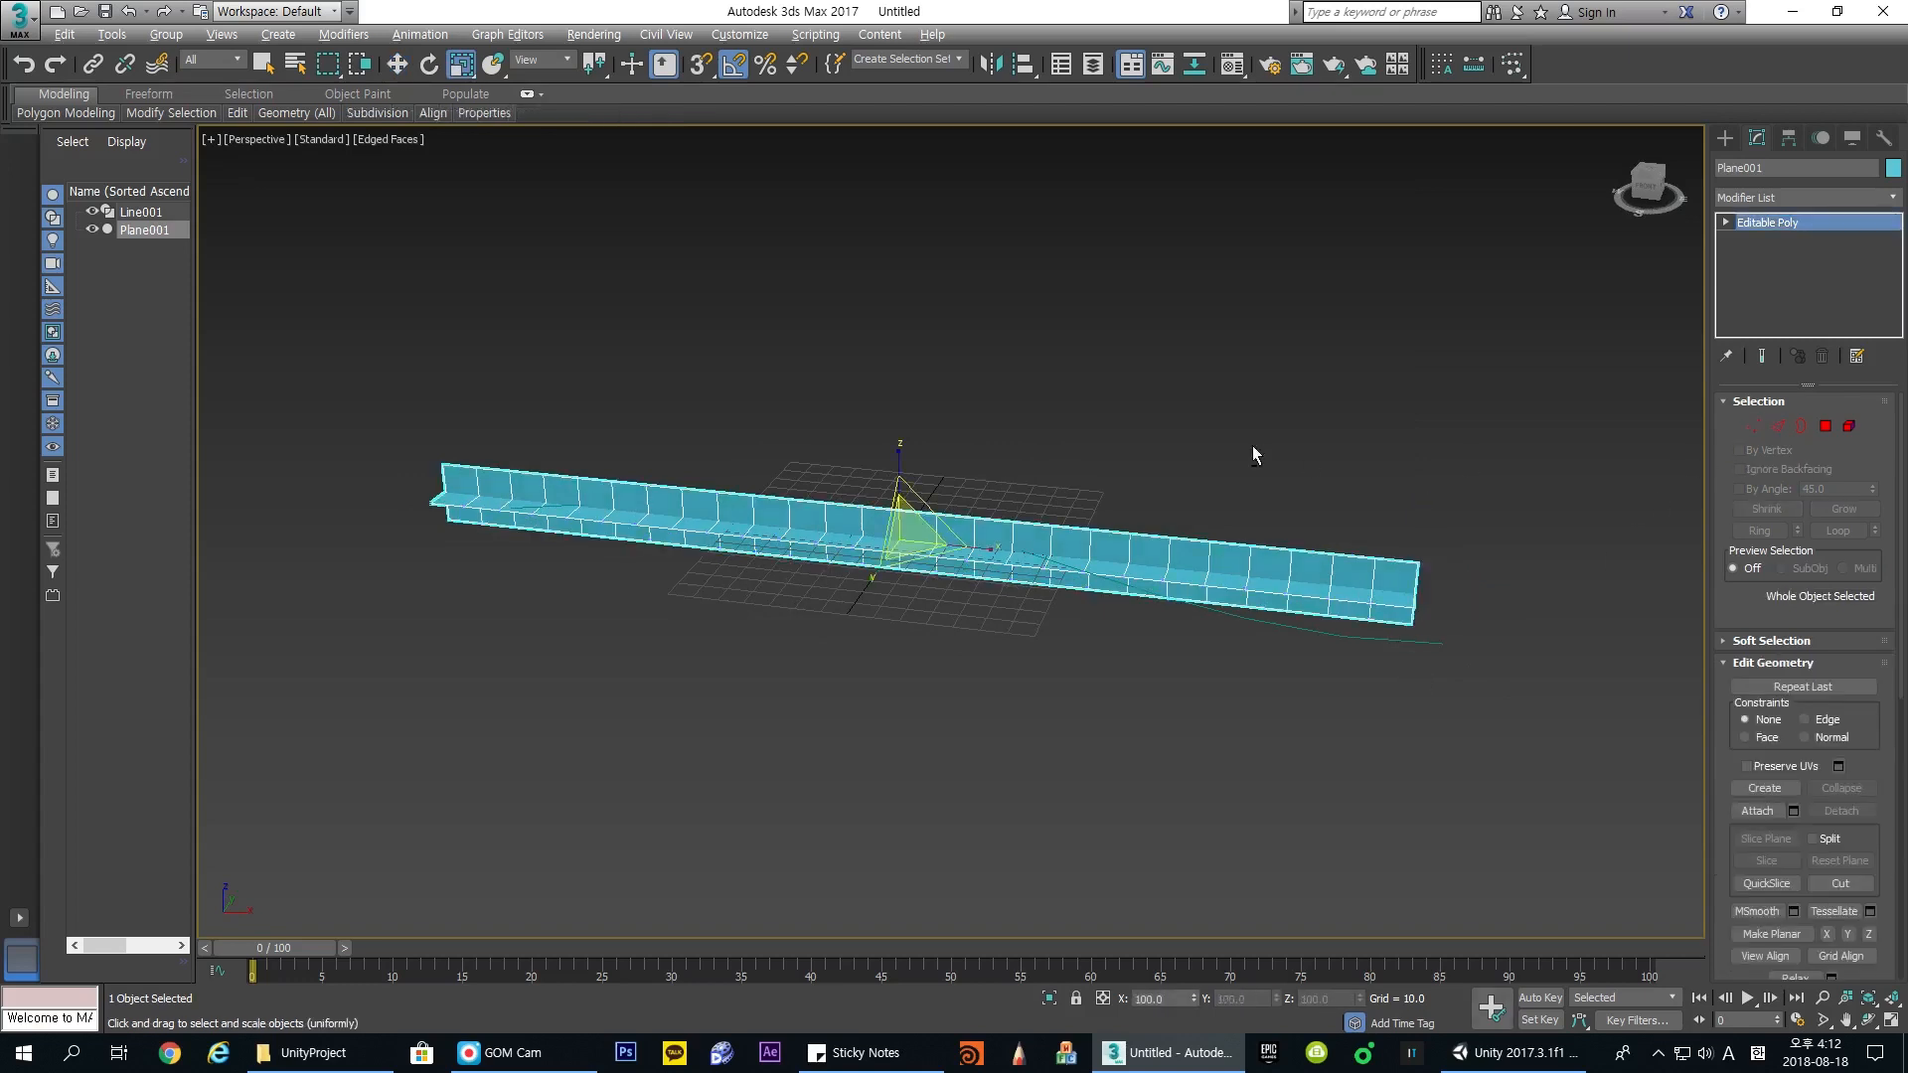
Step: Add an FFD 2x2x2 modifier to the cross-shaped mesh
{"action": "middle_click_drag", "start_coordinate": [1253, 446], "coordinate": [1284, 473], "text": "alt"}
{"action": "left_click", "coordinate": [1796, 200]}
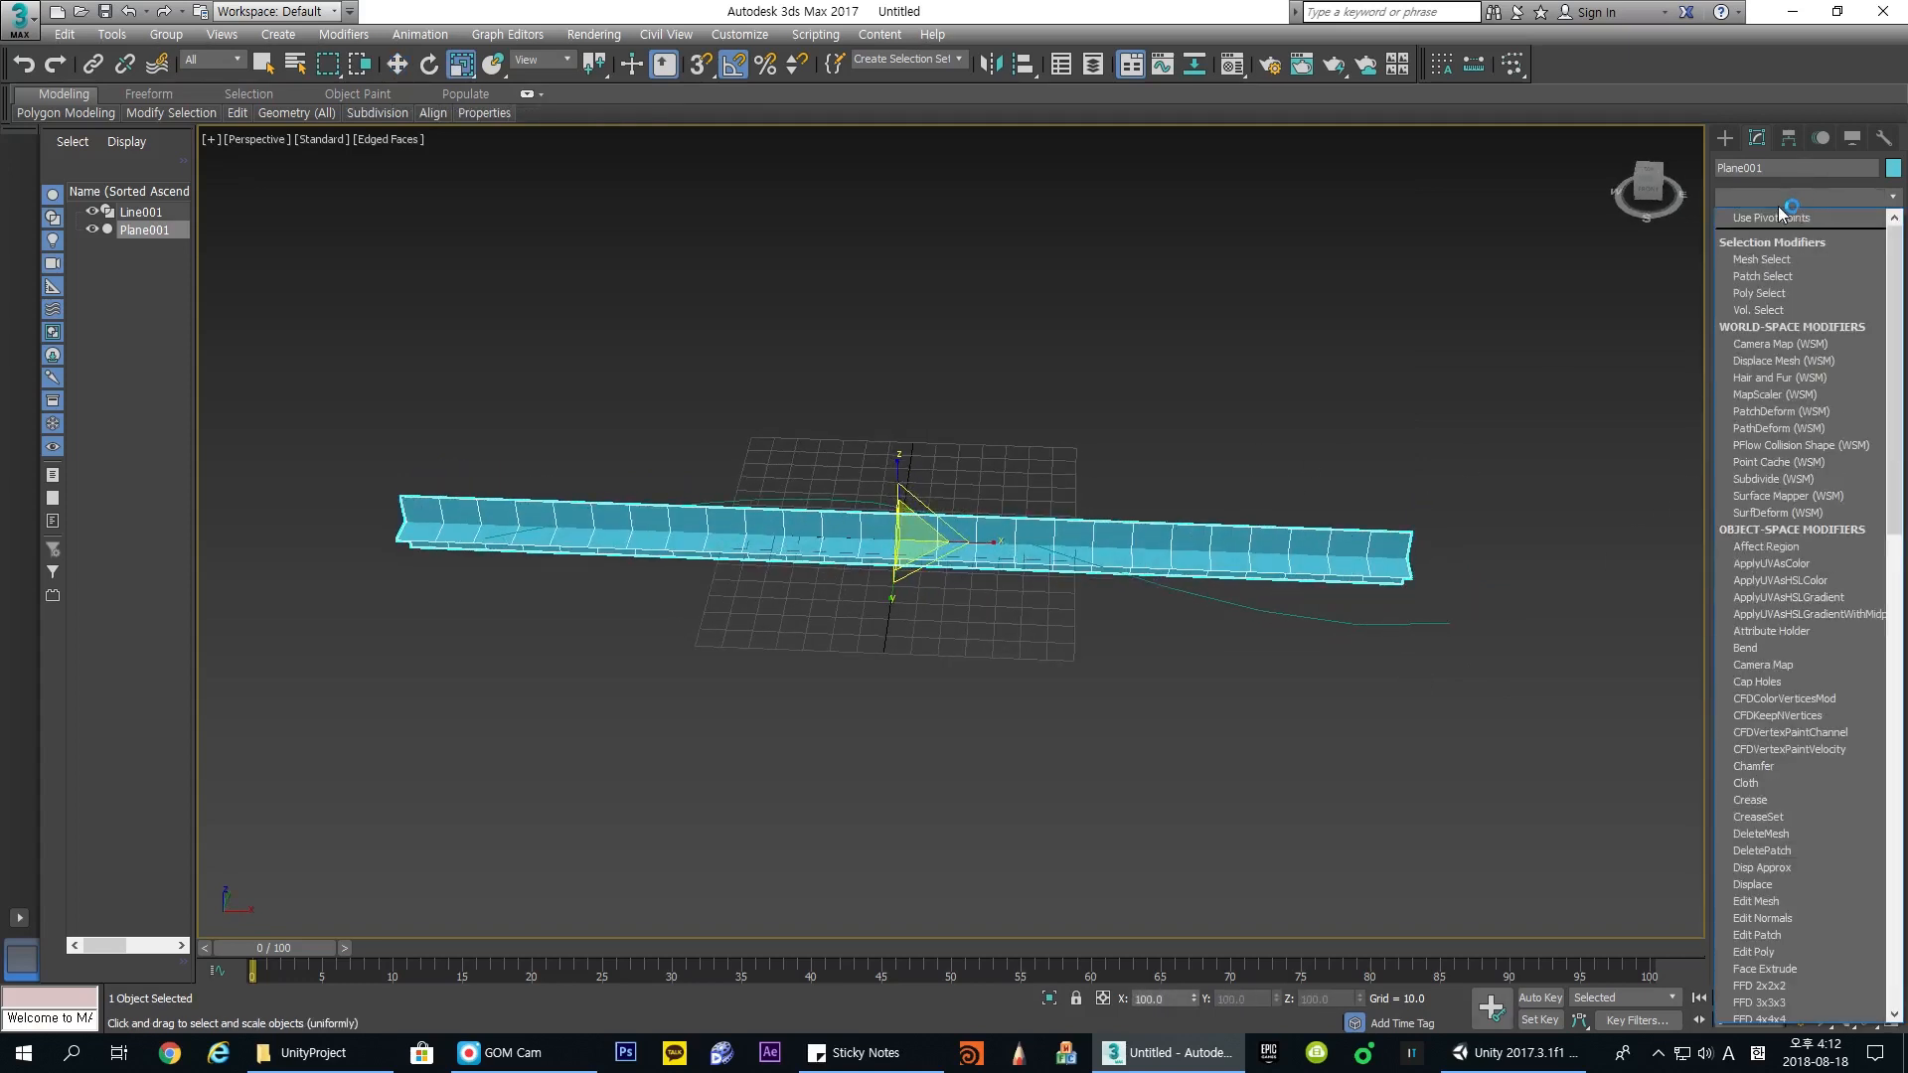
{"action": "key", "text": "f"}
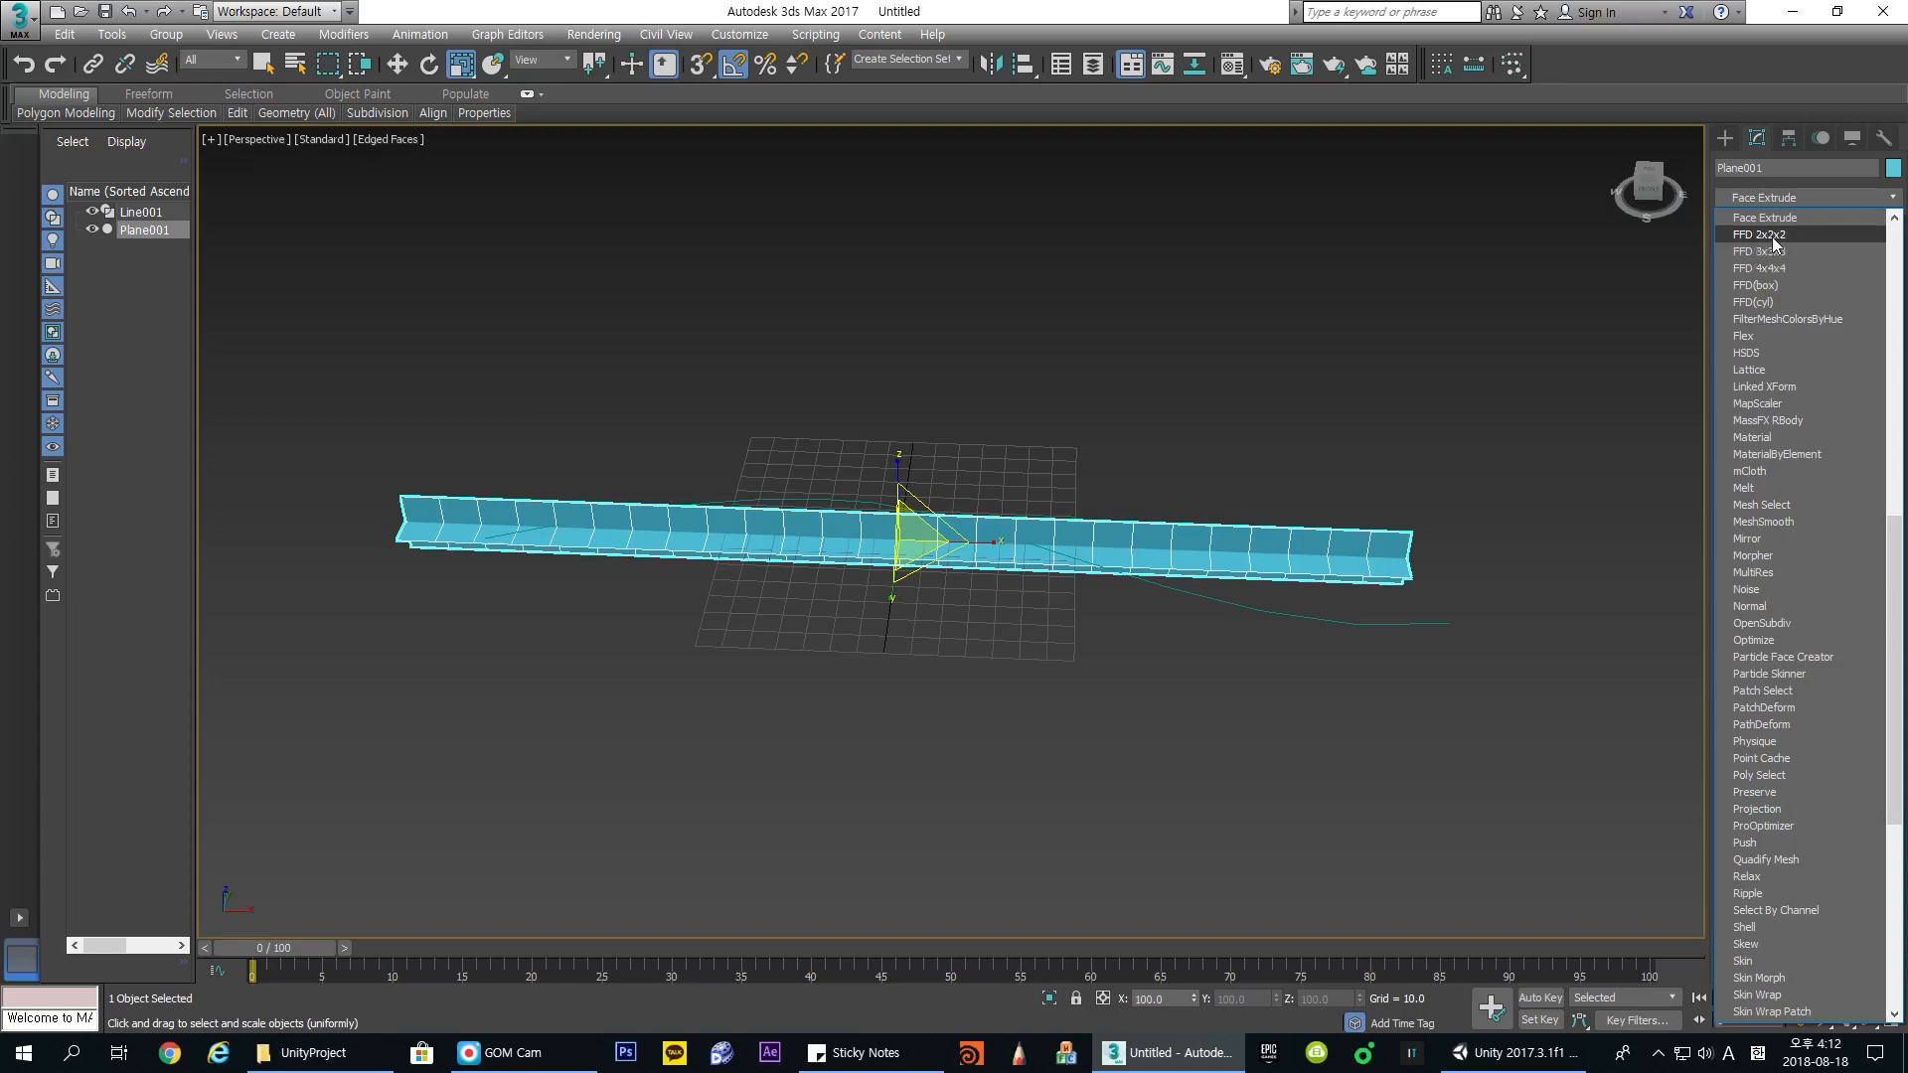
{"action": "left_click", "coordinate": [1773, 236]}
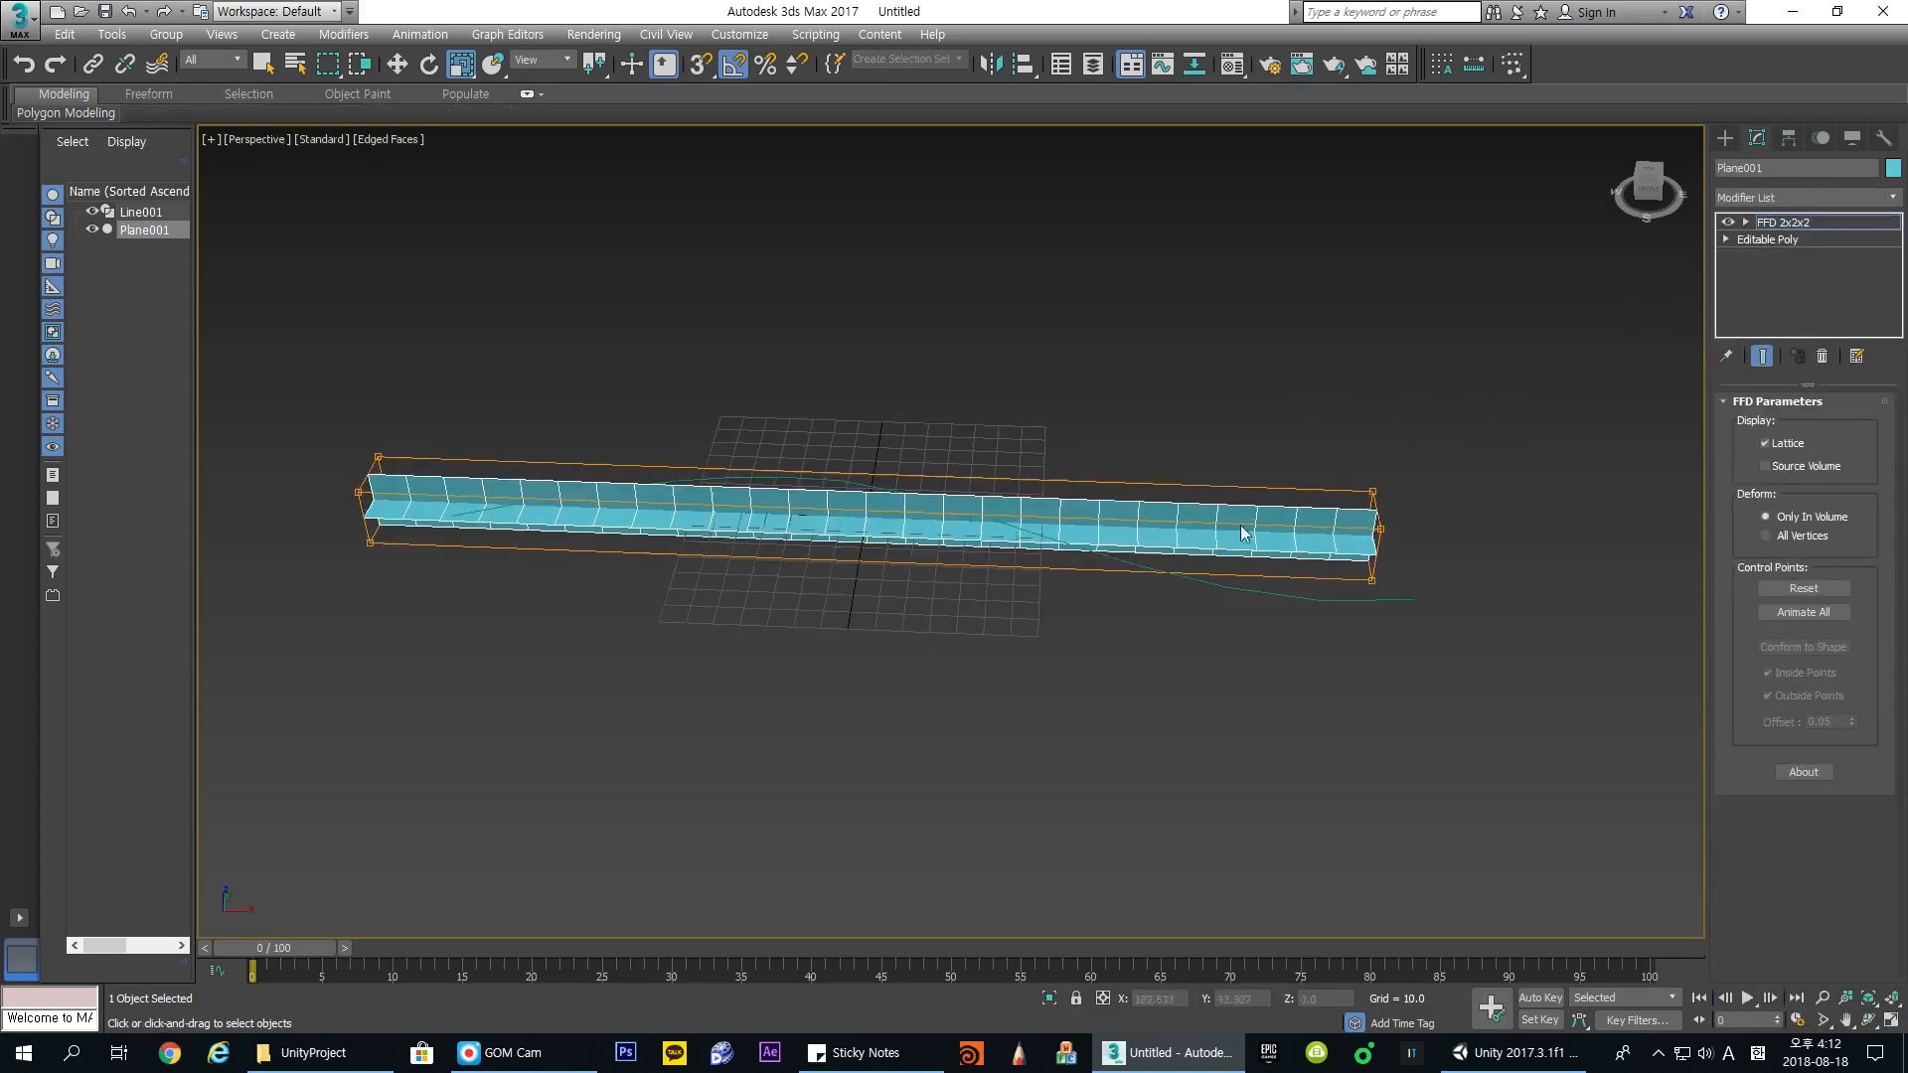
Step: Scale down the FFD control points at one end of the cross-shaped mesh to taper it
{"action": "left_click_drag", "start_coordinate": [1523, 807], "coordinate": [1520, 805]}
{"action": "middle_click_drag", "start_coordinate": [1520, 805], "coordinate": [1389, 586], "text": "alt"}
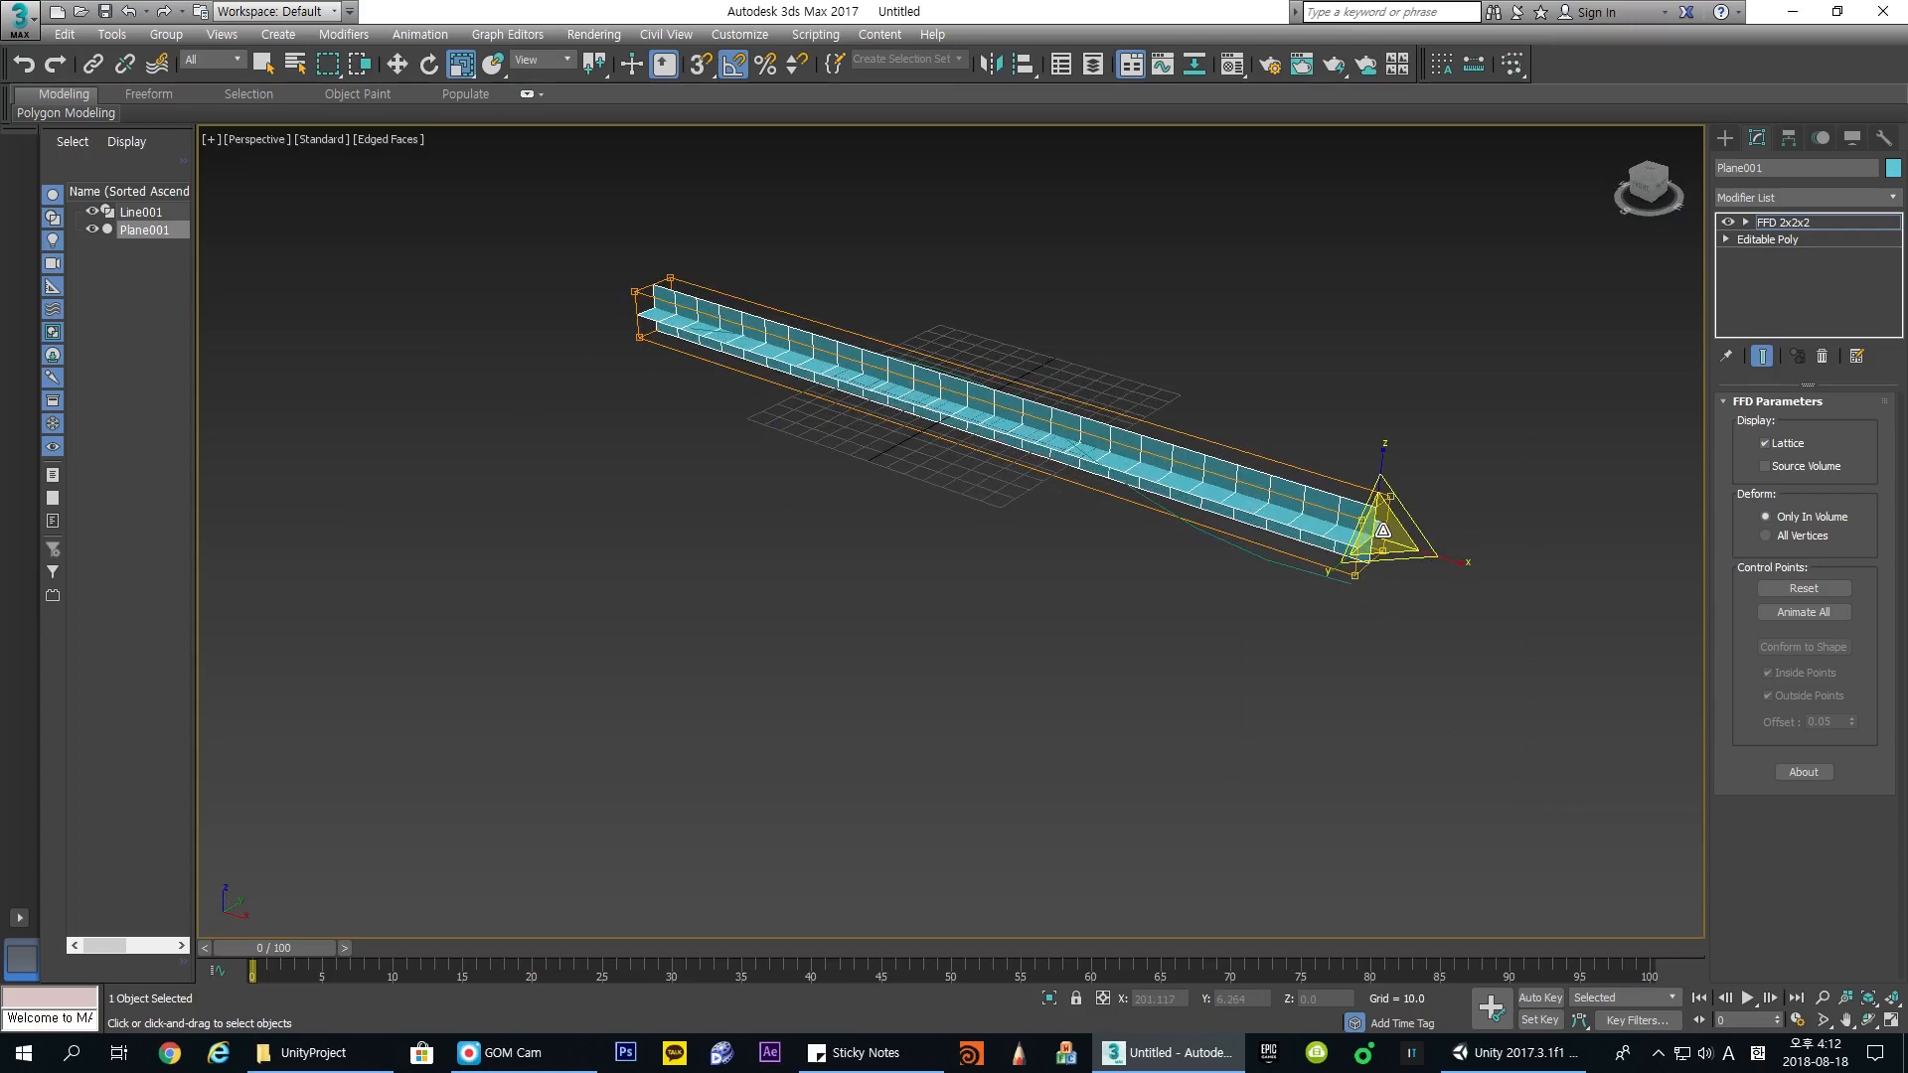
{"action": "left_click_drag", "start_coordinate": [1387, 581], "coordinate": [1386, 679]}
{"action": "middle_click_drag", "start_coordinate": [1085, 581], "coordinate": [1269, 571], "text": "alt"}
{"action": "middle_click_drag", "start_coordinate": [1268, 453], "coordinate": [1187, 492], "text": "alt"}
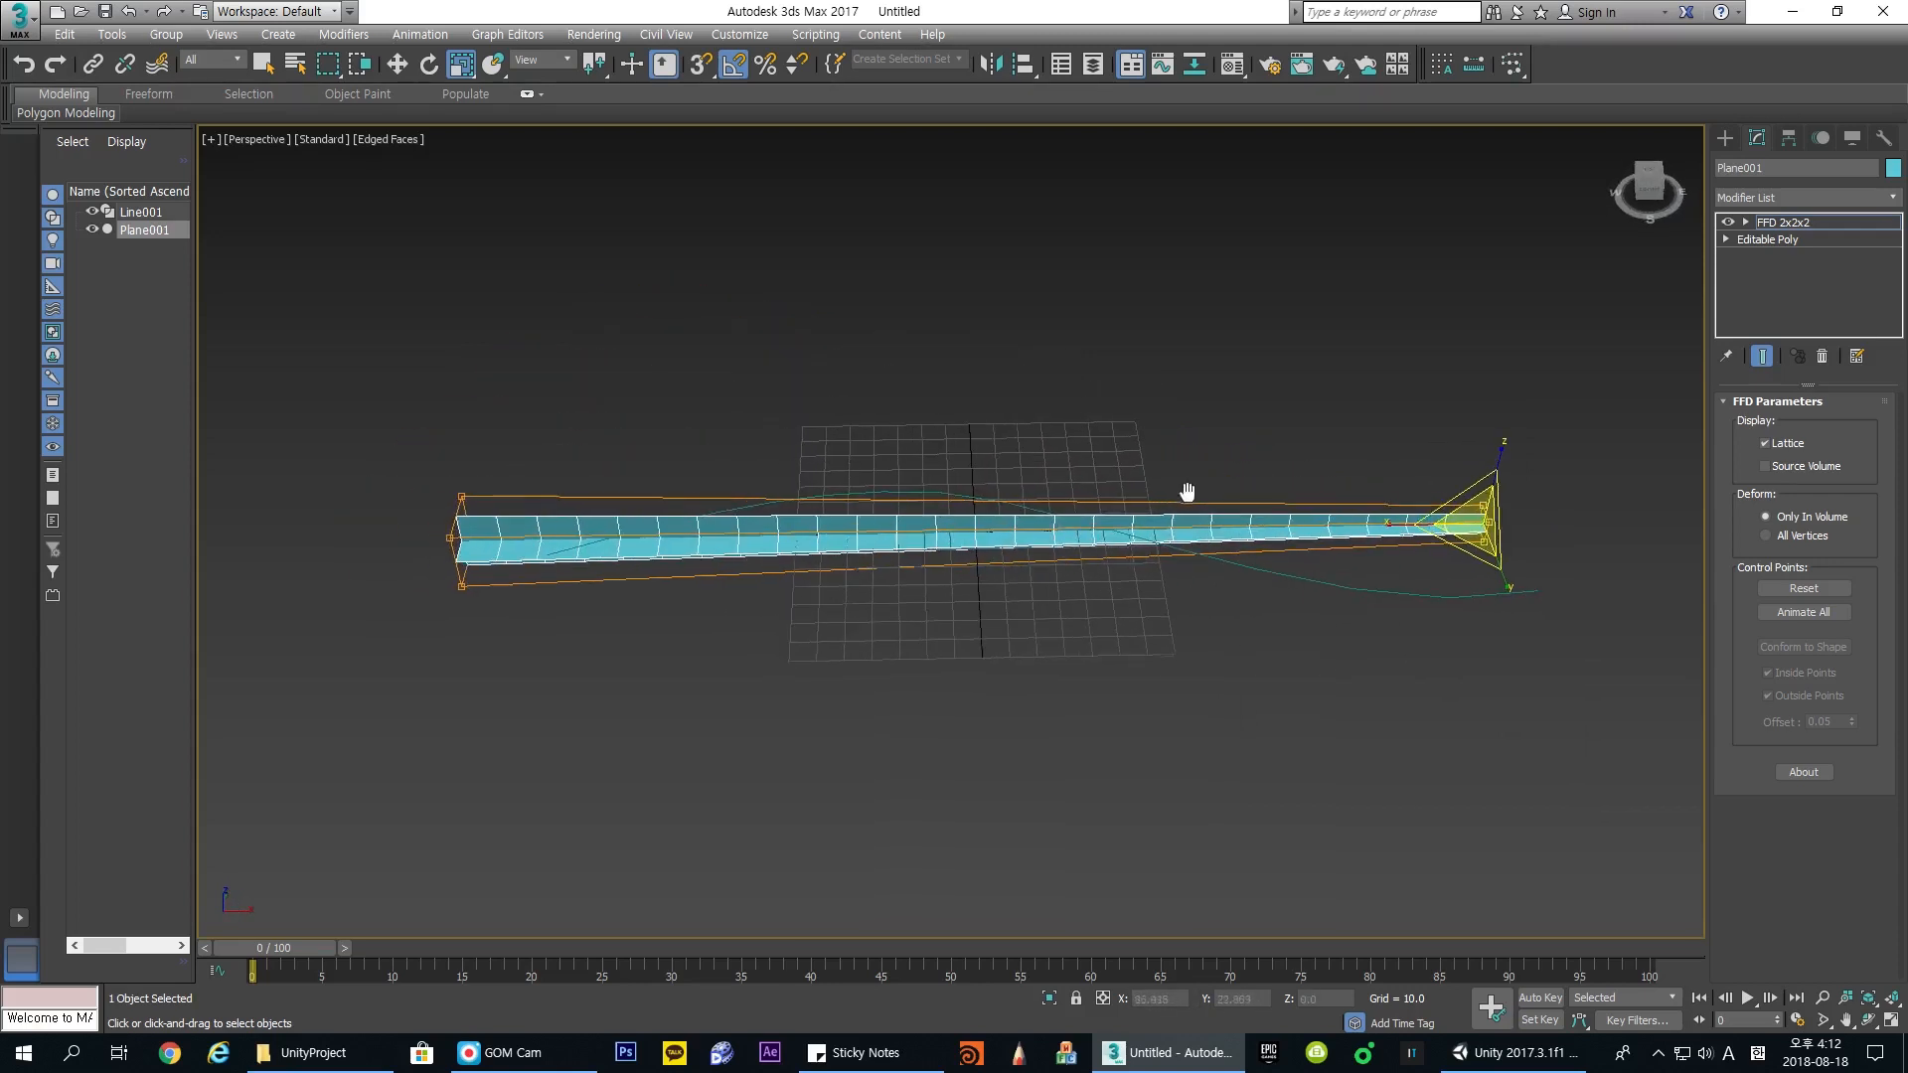
Step: Convert the tapered mesh to an Editable Poly, collapsing its FFD modifier
{"action": "right_click", "coordinate": [1033, 438]}
{"action": "mouse_move", "coordinate": [1109, 632]}
{"action": "left_click", "coordinate": [1303, 646]}
{"action": "middle_click_drag", "start_coordinate": [1305, 652], "coordinate": [1159, 383], "text": "alt"}
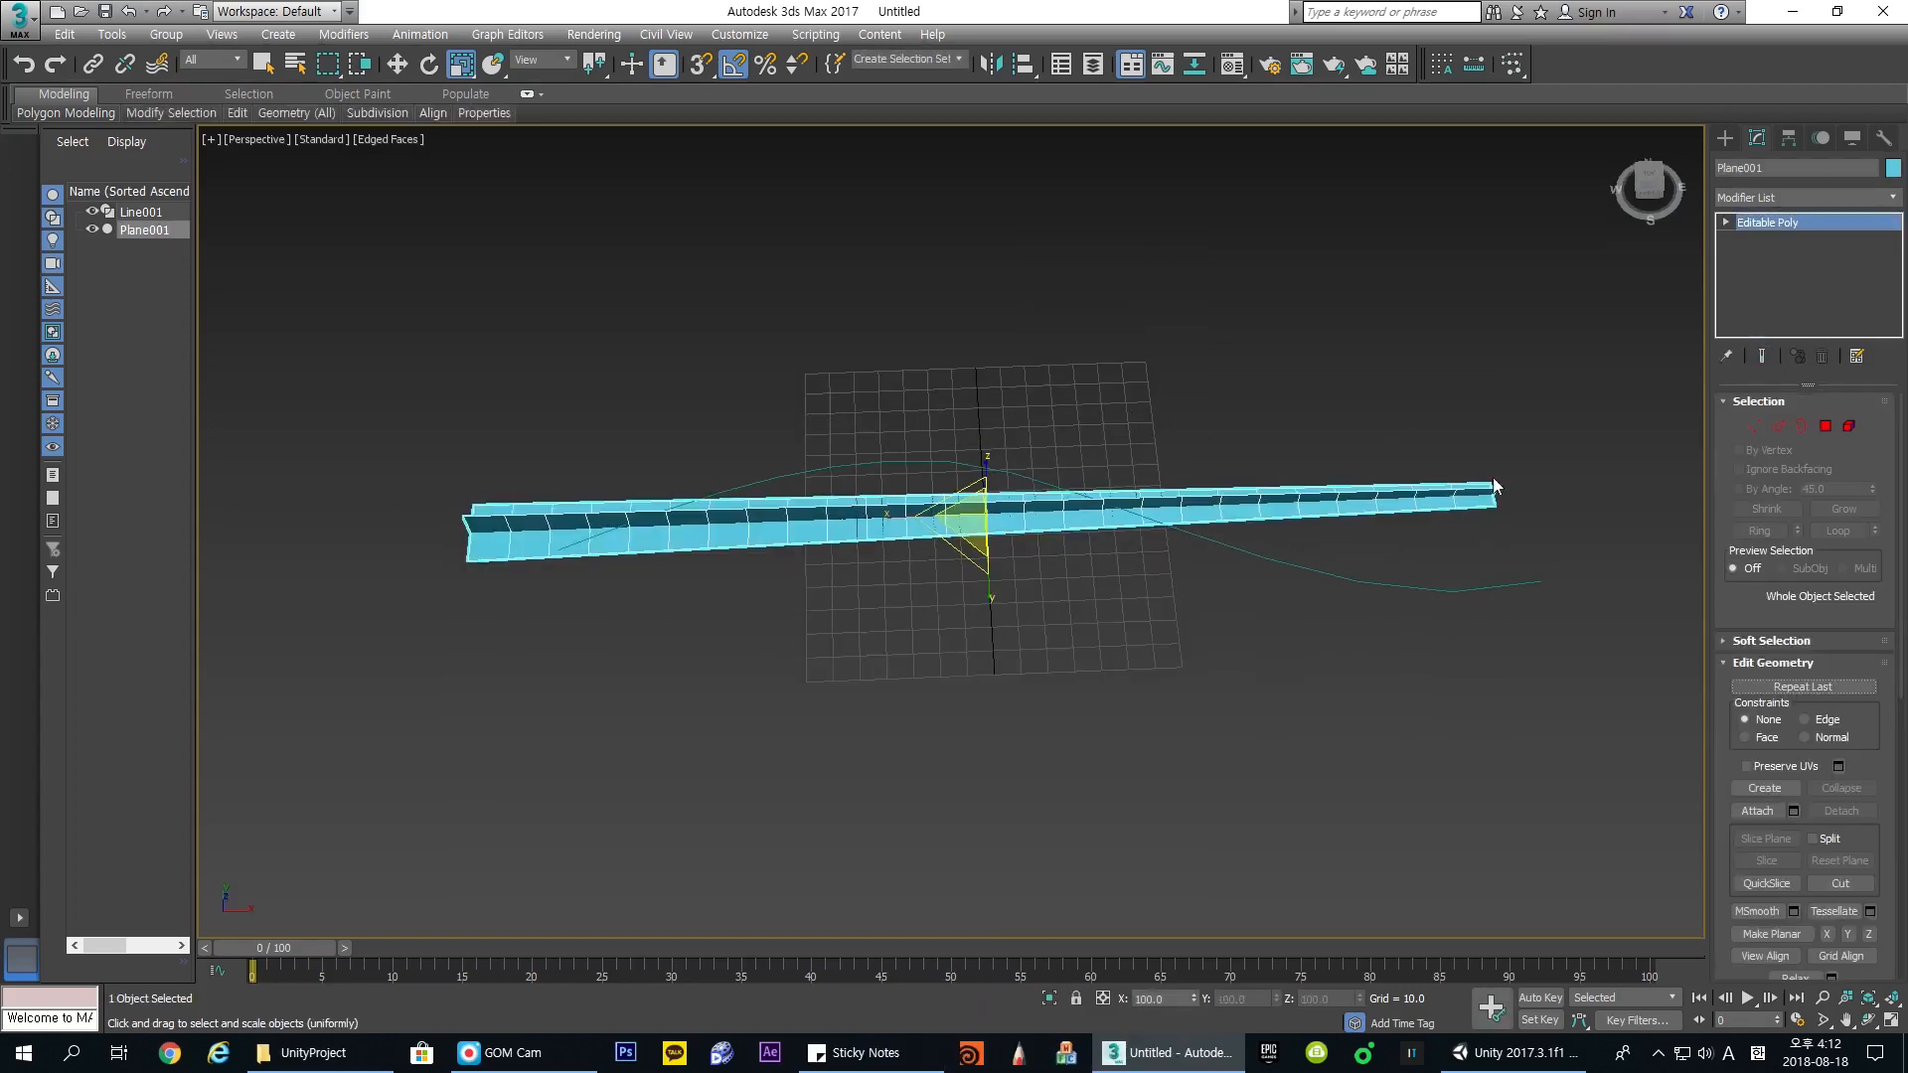
{"action": "left_click", "coordinate": [1511, 589]}
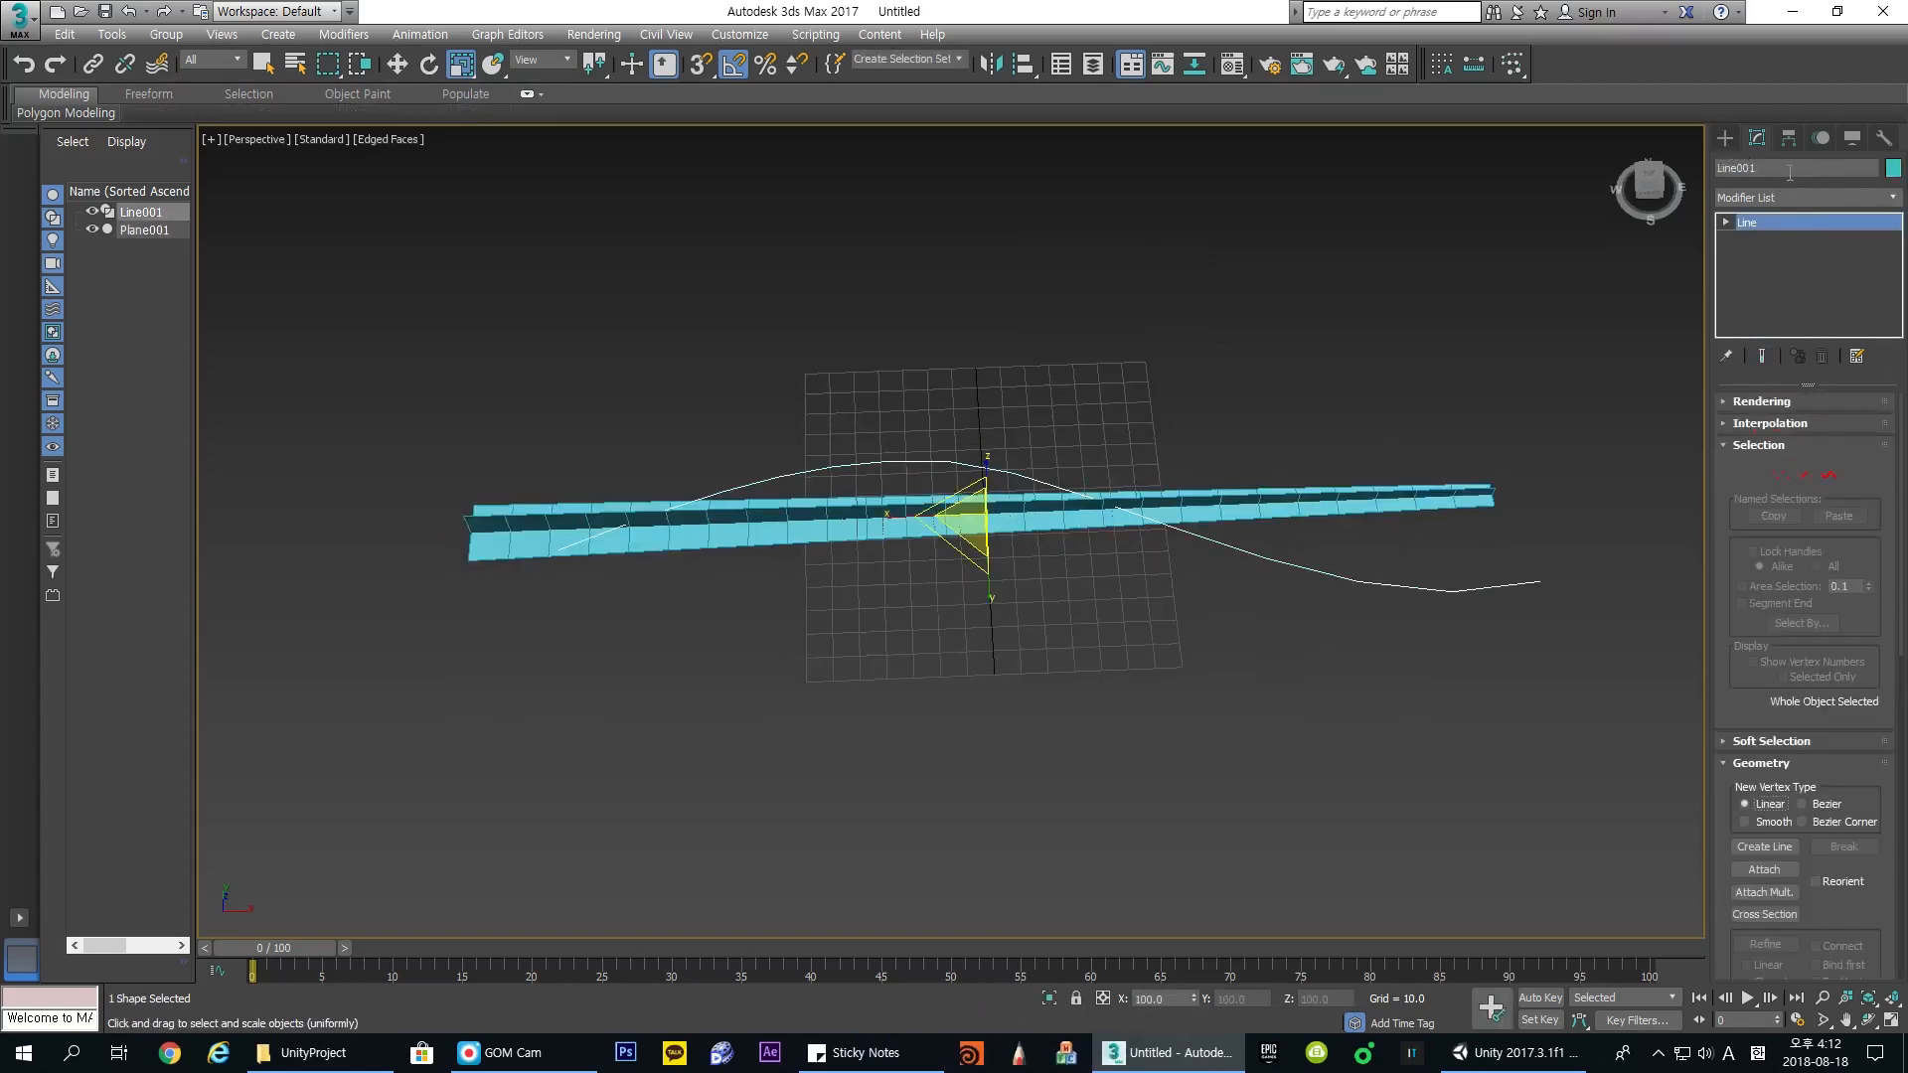
{"action": "left_click", "coordinate": [1789, 195]}
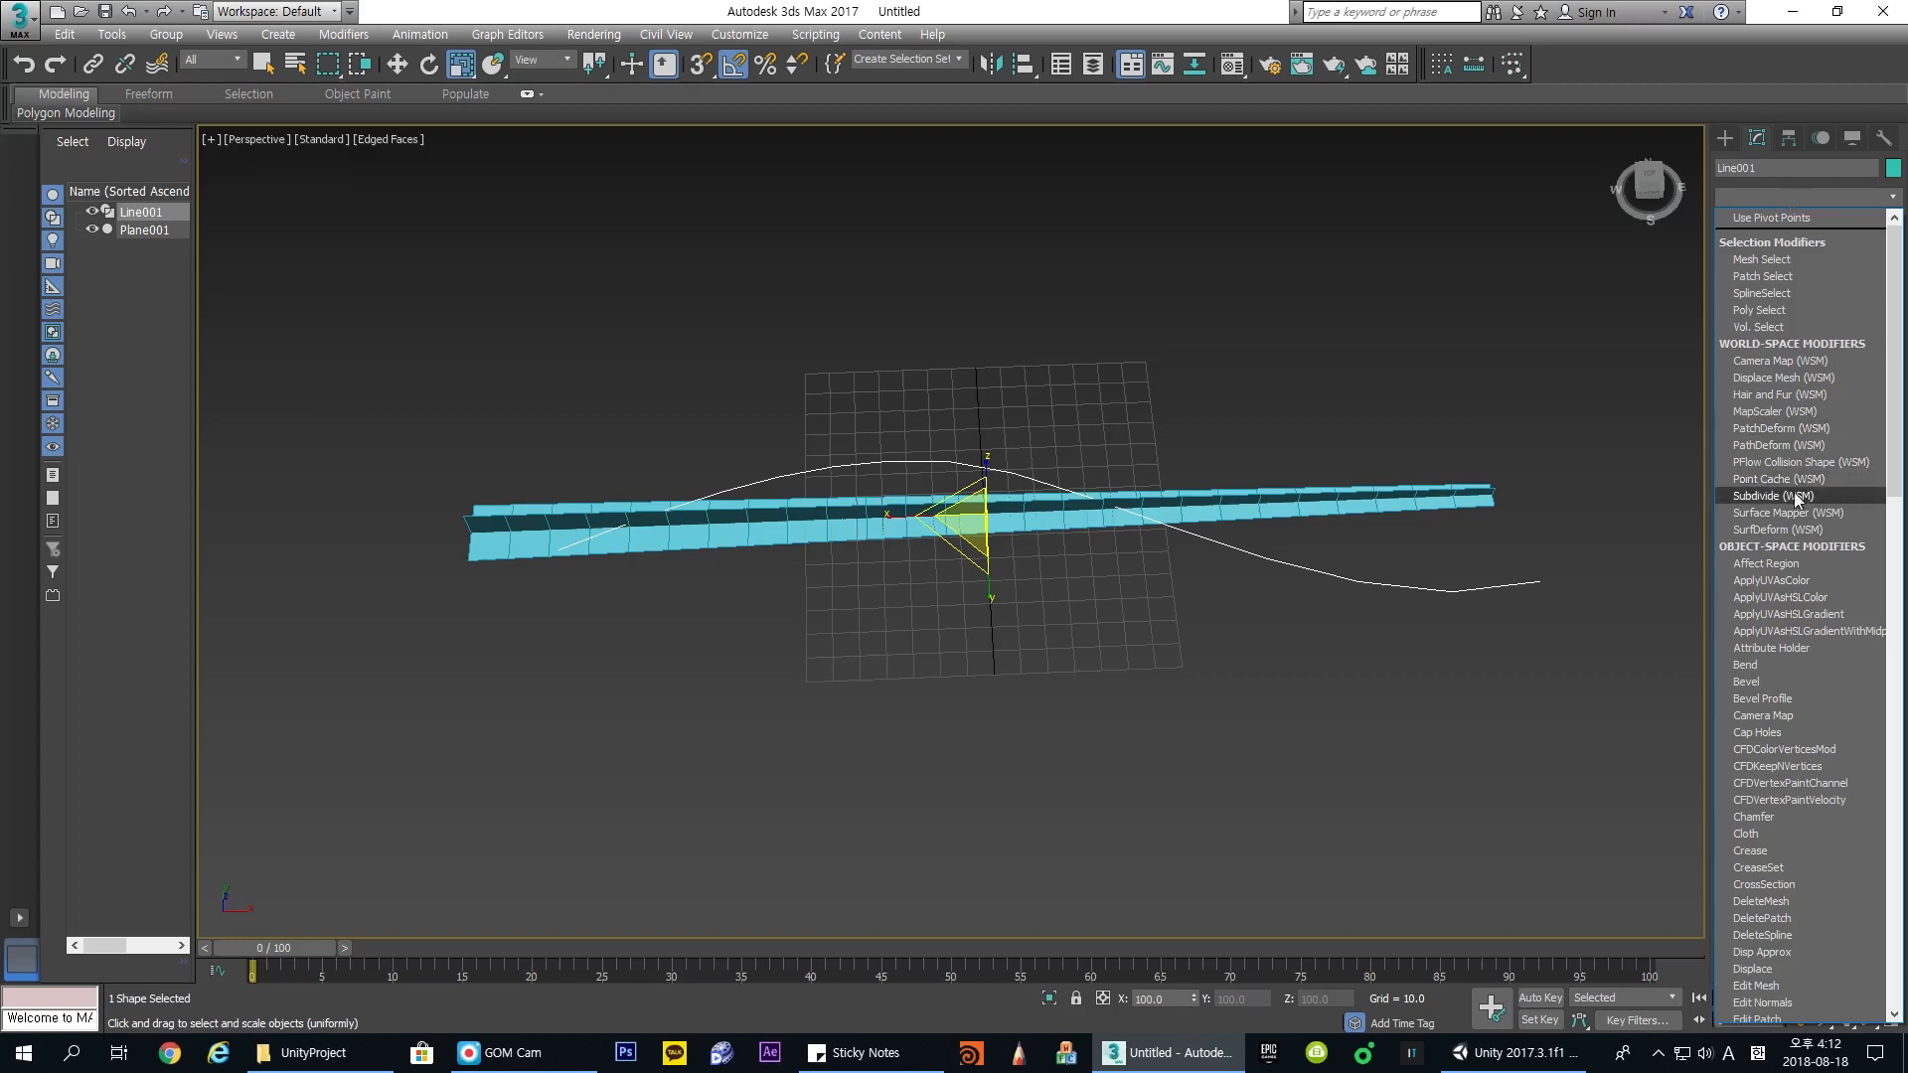
{"action": "left_click", "coordinate": [1815, 449]}
{"action": "left_click", "coordinate": [1803, 457]}
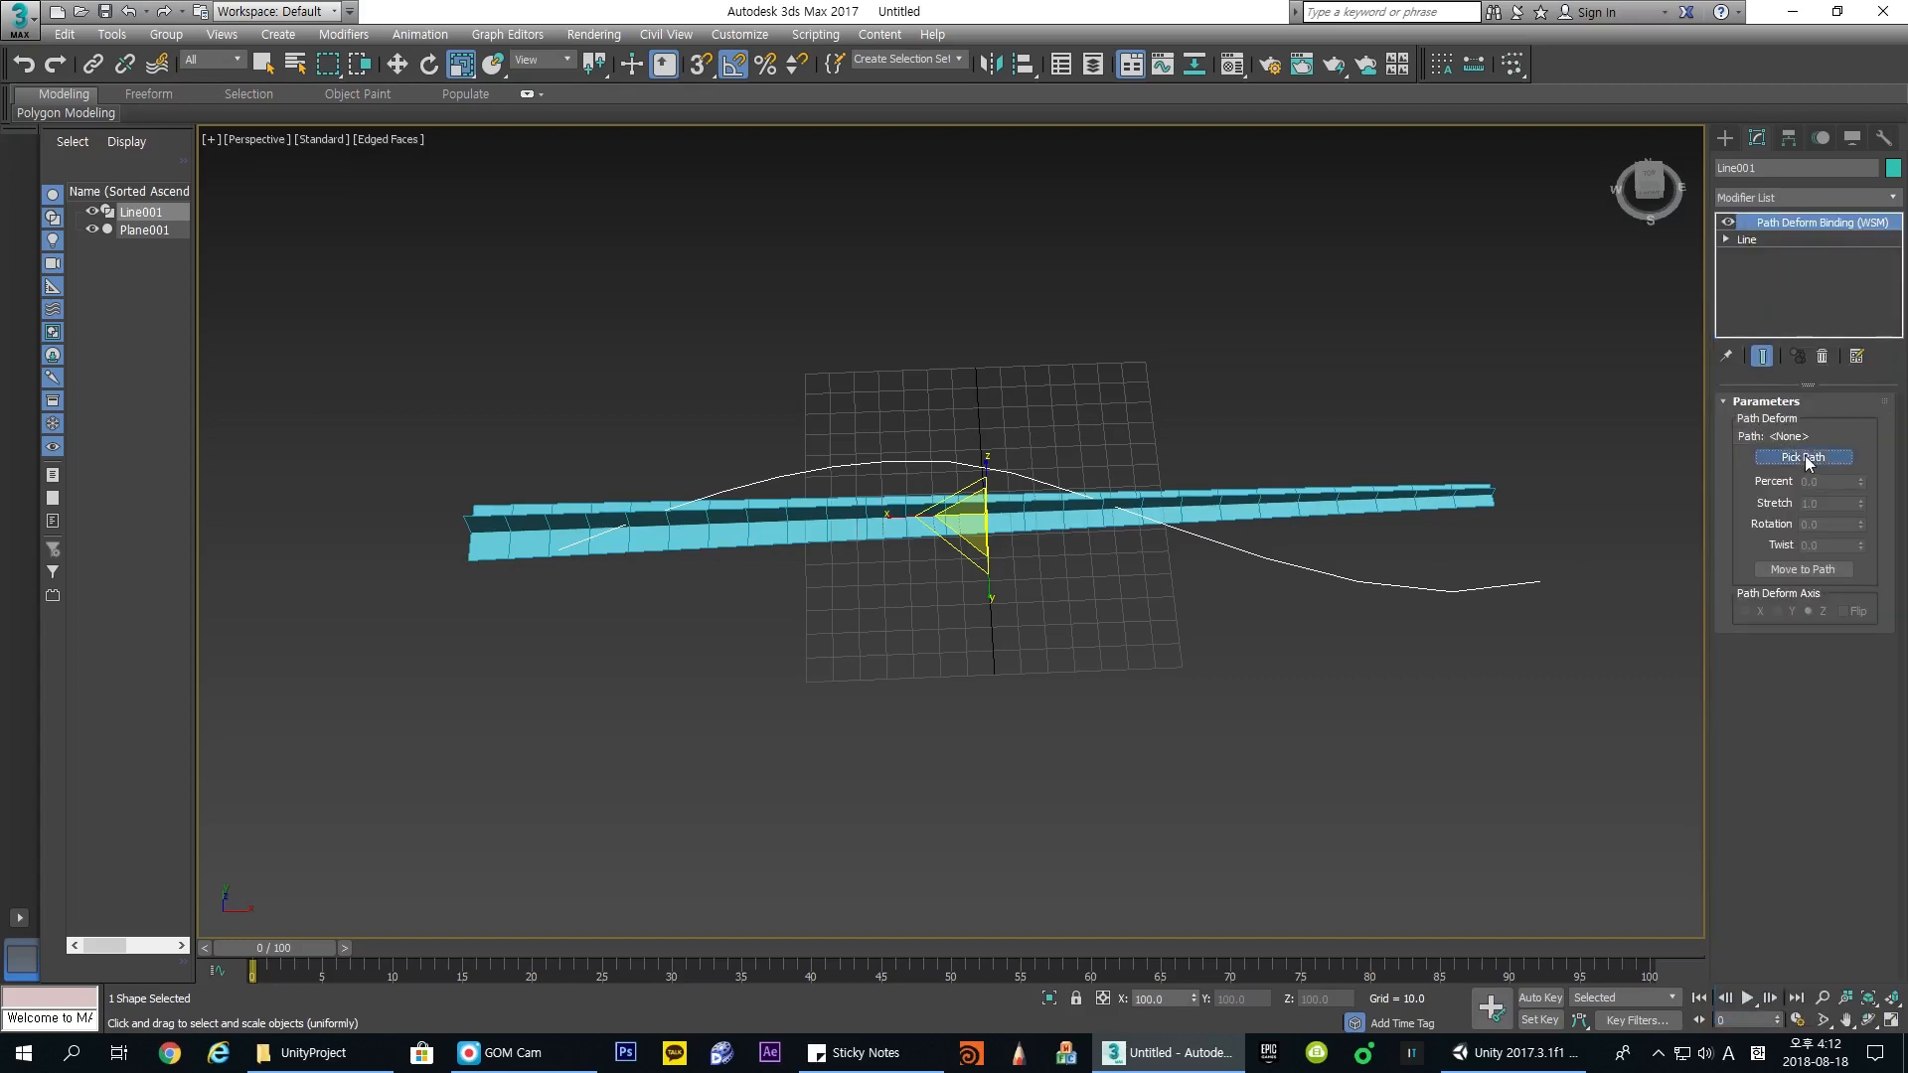
{"action": "left_click", "coordinate": [1822, 359]}
Step: Apply a PathDeform (WSM) modifier to the tapered cross mesh and pick the curved spline Line001 as its path
{"action": "left_click", "coordinate": [1407, 485]}
{"action": "left_click", "coordinate": [1854, 199]}
{"action": "key", "text": "p"}
{"action": "left_click", "coordinate": [1822, 371]}
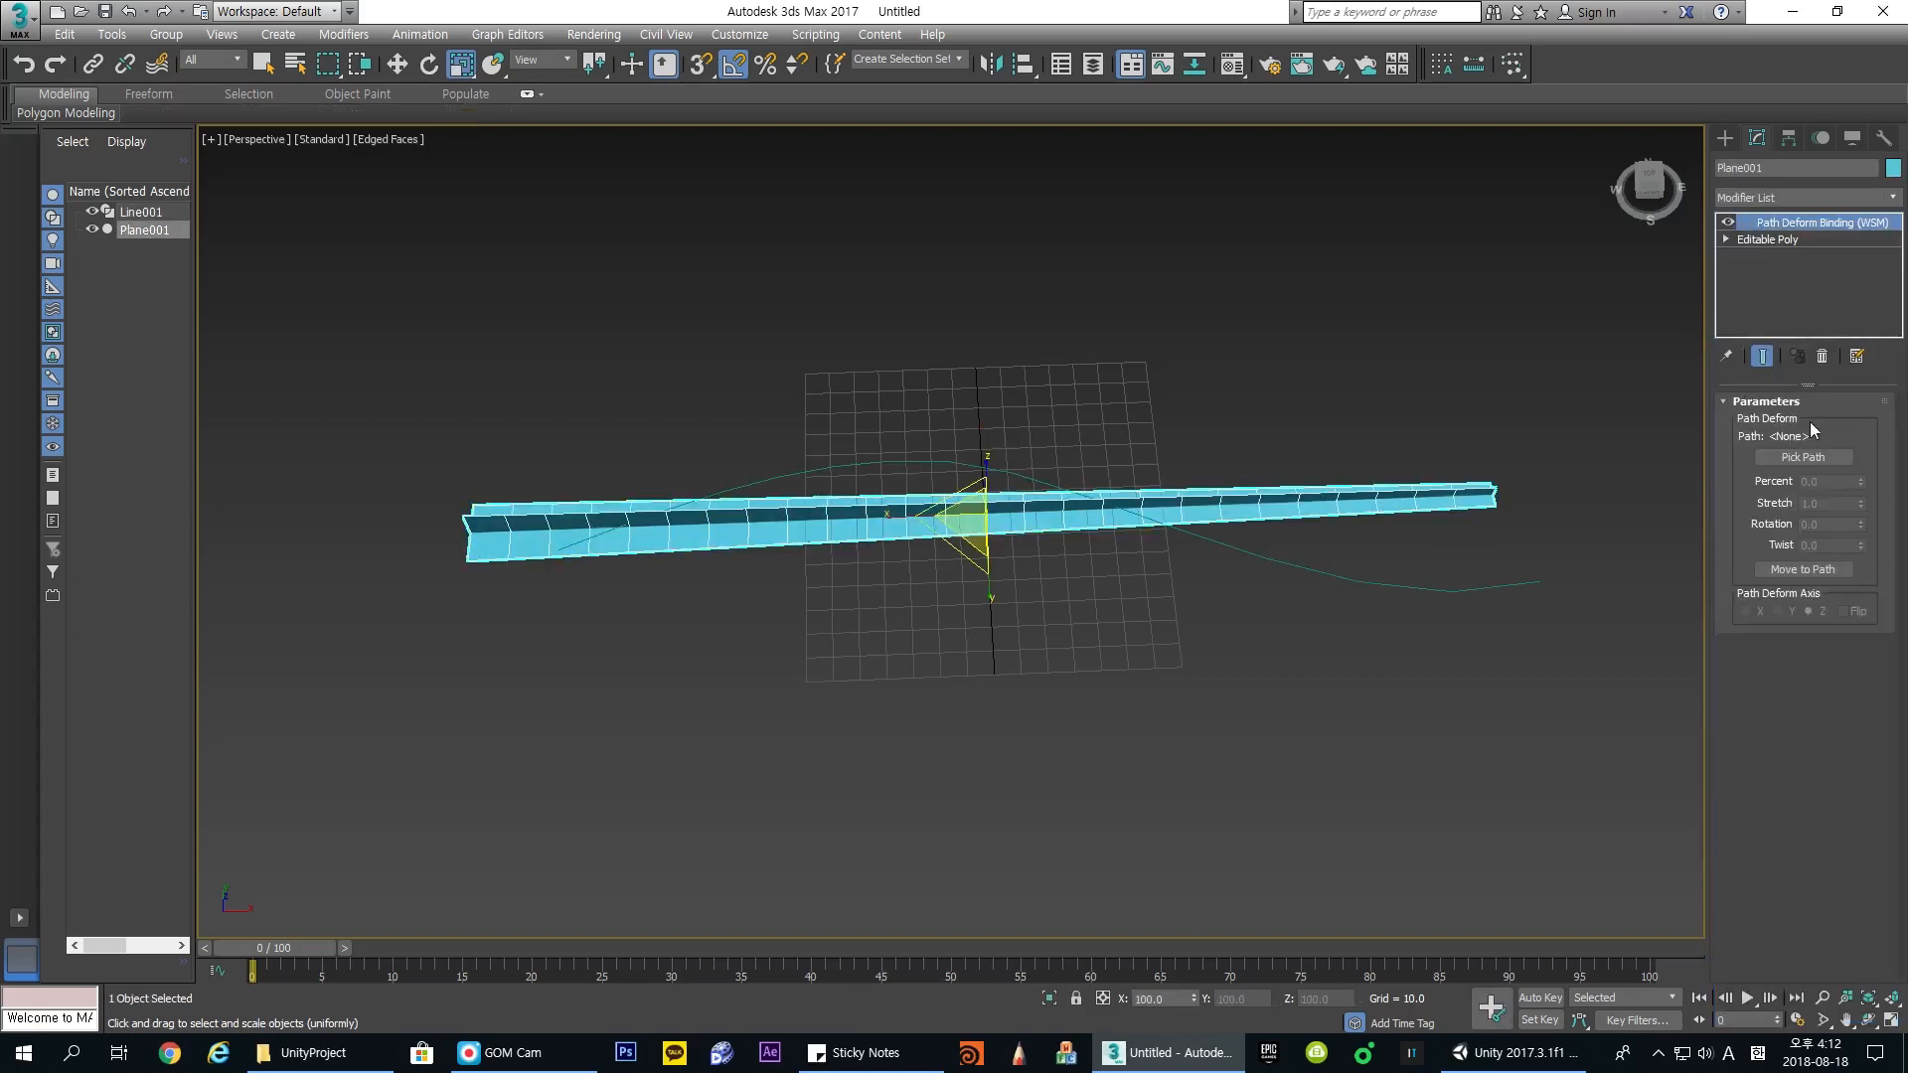
{"action": "left_click", "coordinate": [1803, 457]}
{"action": "left_click", "coordinate": [1372, 585]}
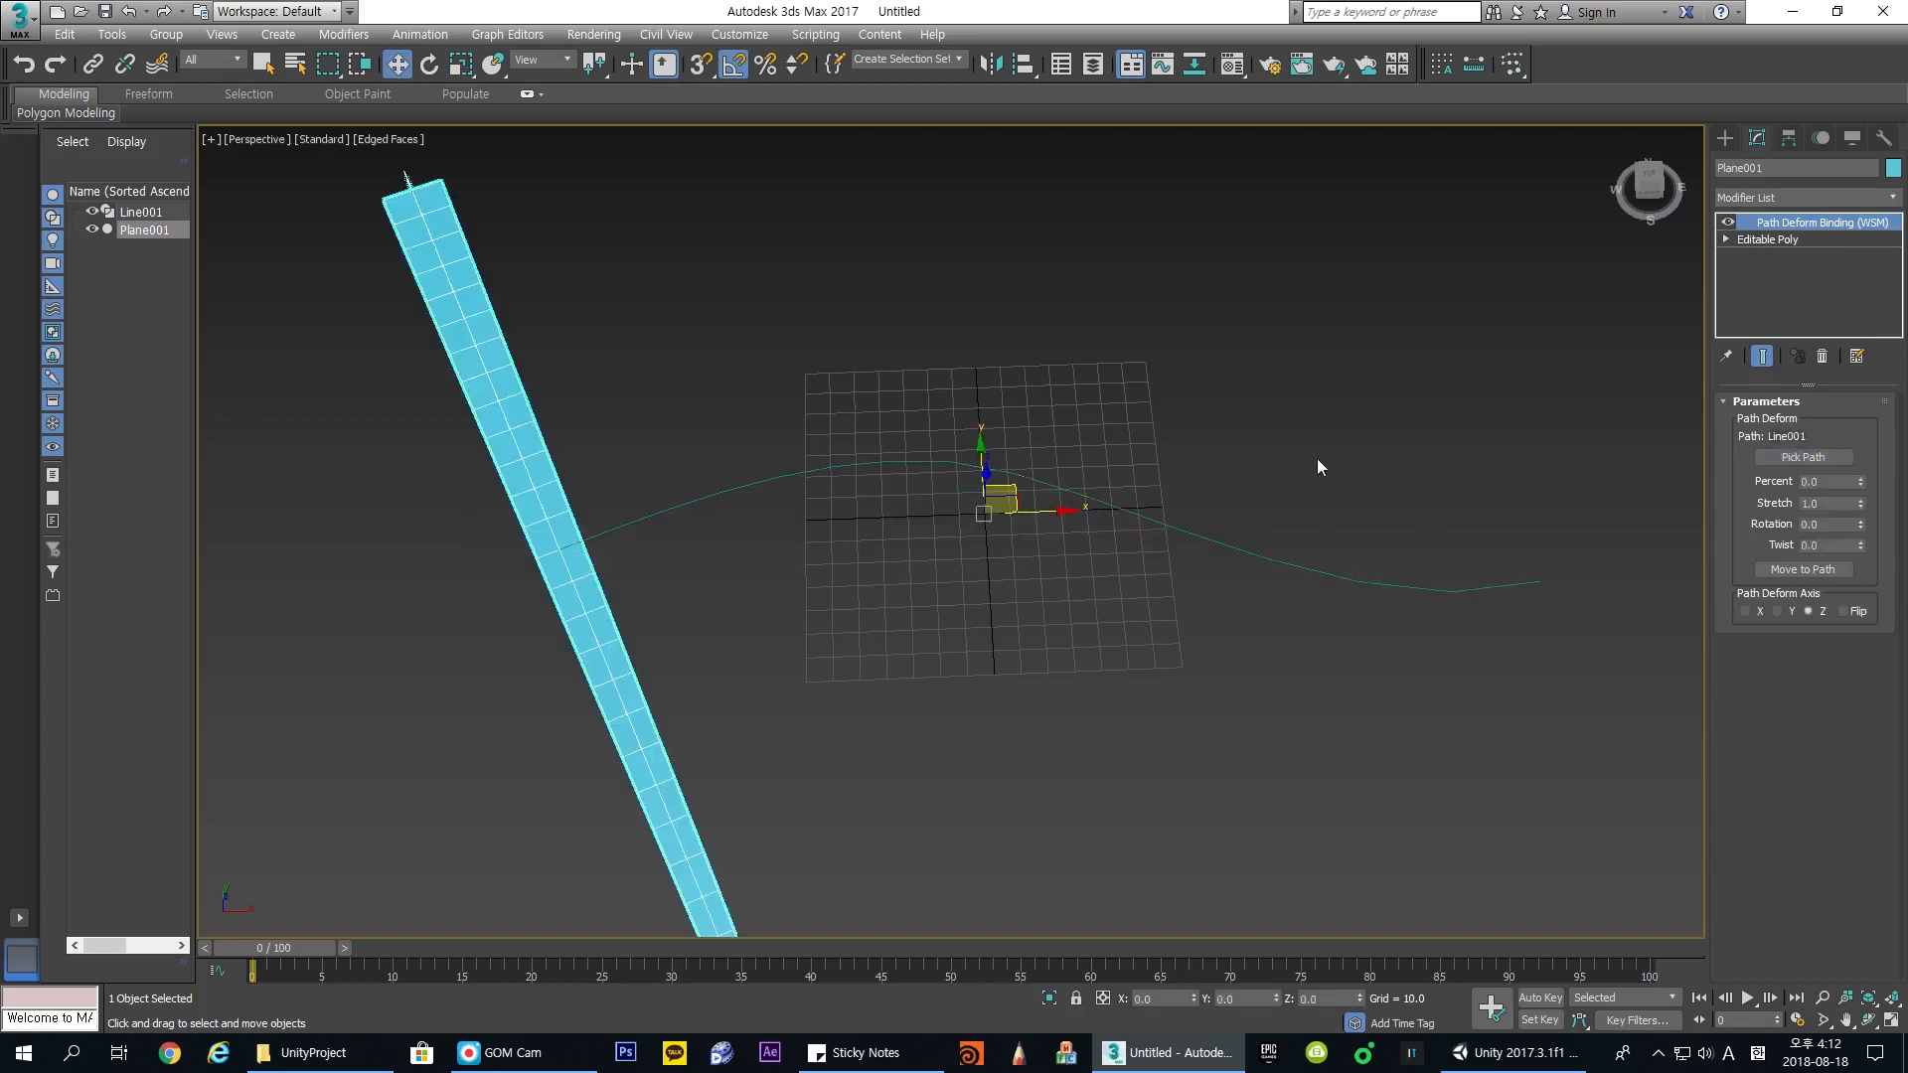
Step: Fit the mesh along the curved path with the deform axis set to X and Percent to 52
{"action": "left_click", "coordinate": [1746, 612]}
{"action": "left_click", "coordinate": [1802, 570]}
{"action": "left_click_drag", "start_coordinate": [1862, 490], "coordinate": [1805, 387]}
{"action": "middle_click_drag", "start_coordinate": [1178, 472], "coordinate": [1536, 428], "text": "alt"}
{"action": "left_click", "coordinate": [1160, 358]}
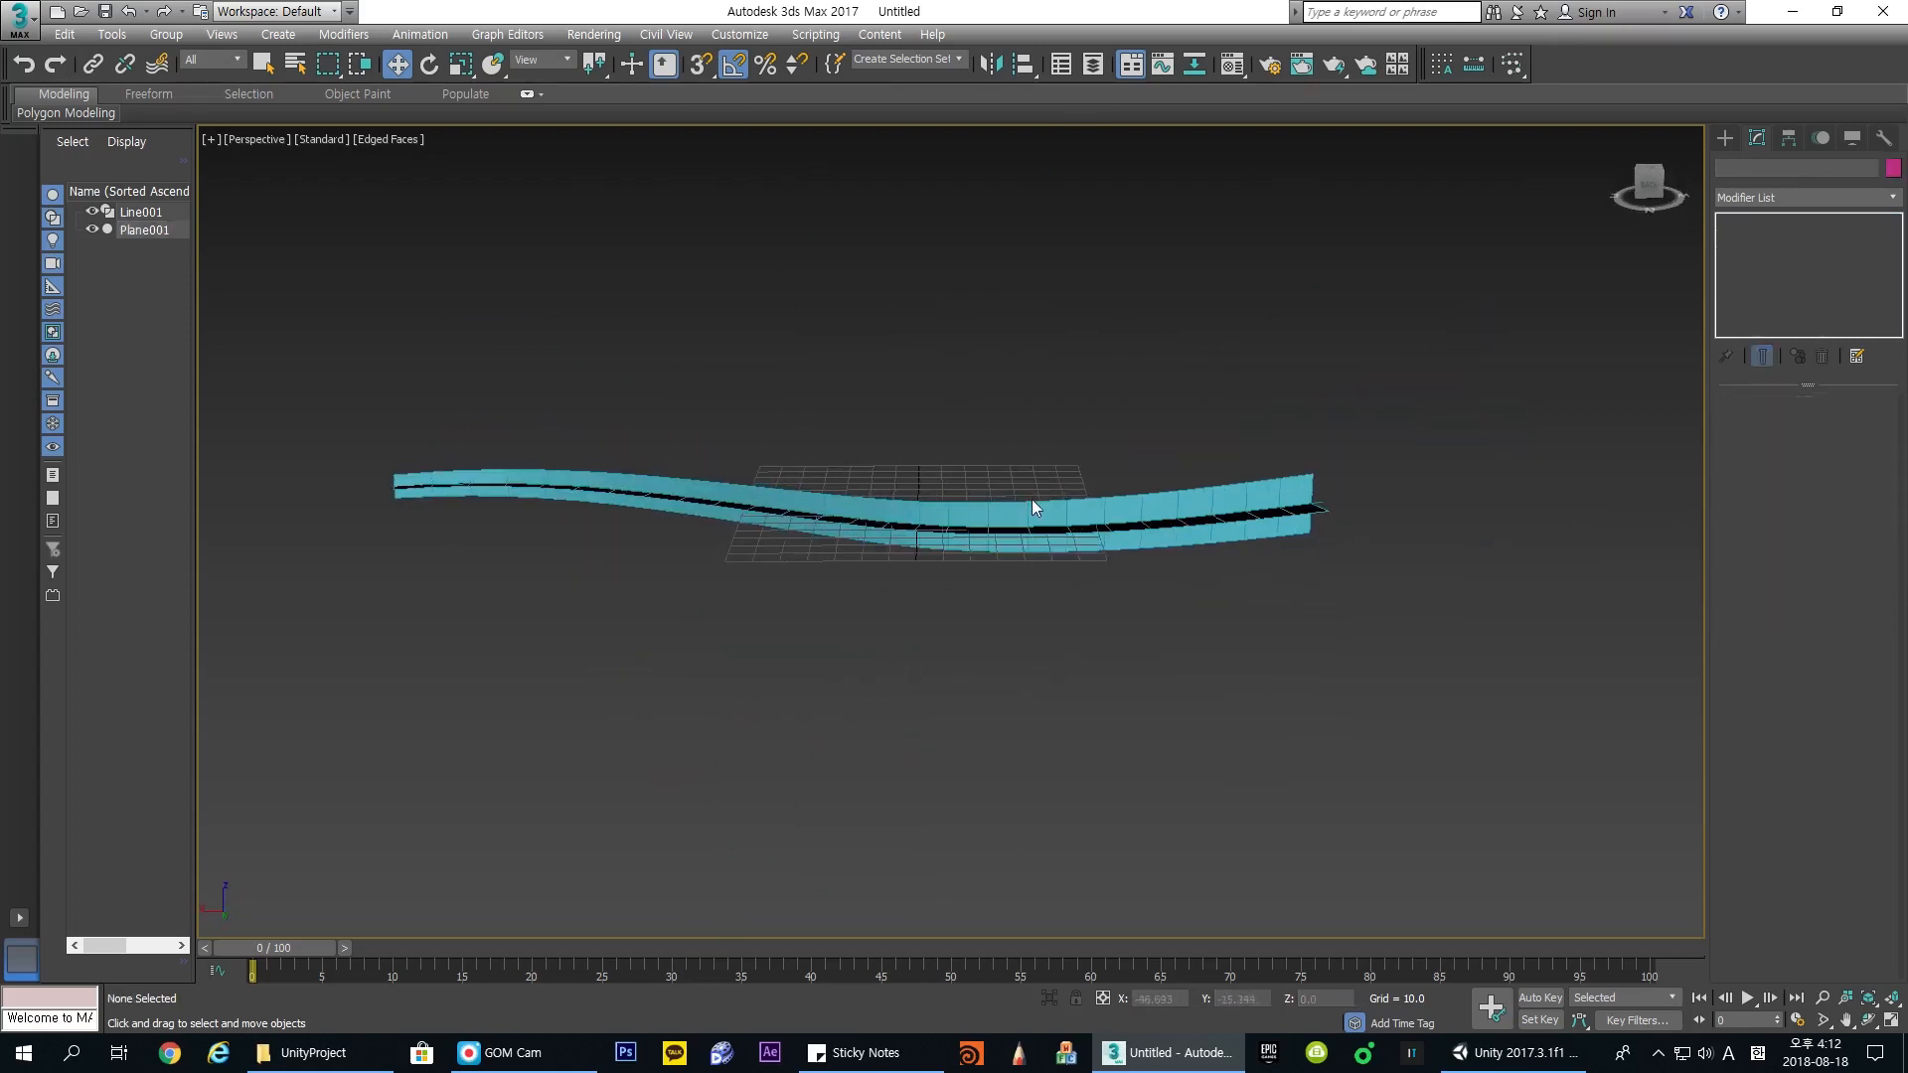
{"action": "left_click", "coordinate": [1030, 507]}
{"action": "middle_click_drag", "start_coordinate": [1052, 481], "coordinate": [1560, 129], "text": "alt"}
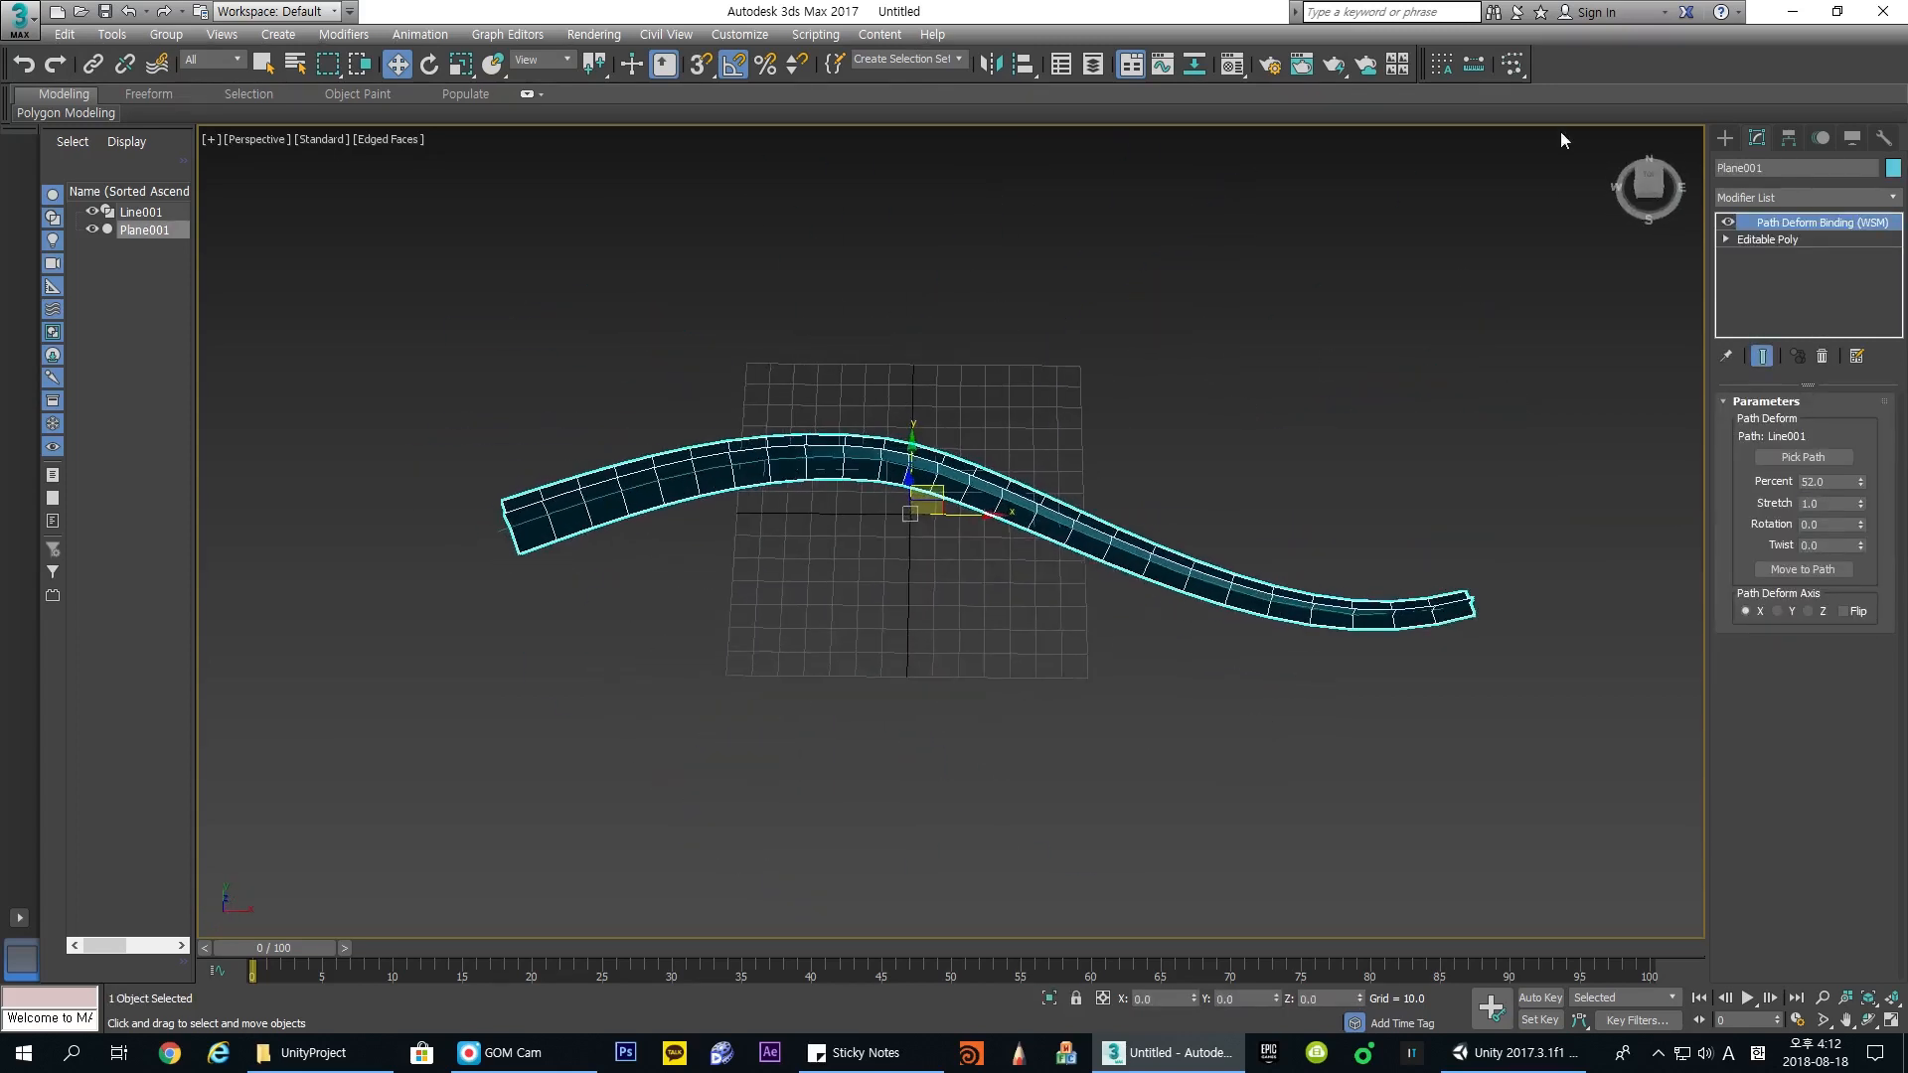
Step: Create a single snapshot of the path-deformed strip using the Mesh clone method
{"action": "left_click", "coordinate": [1512, 67]}
{"action": "left_click_drag", "start_coordinate": [932, 382], "coordinate": [1471, 253]}
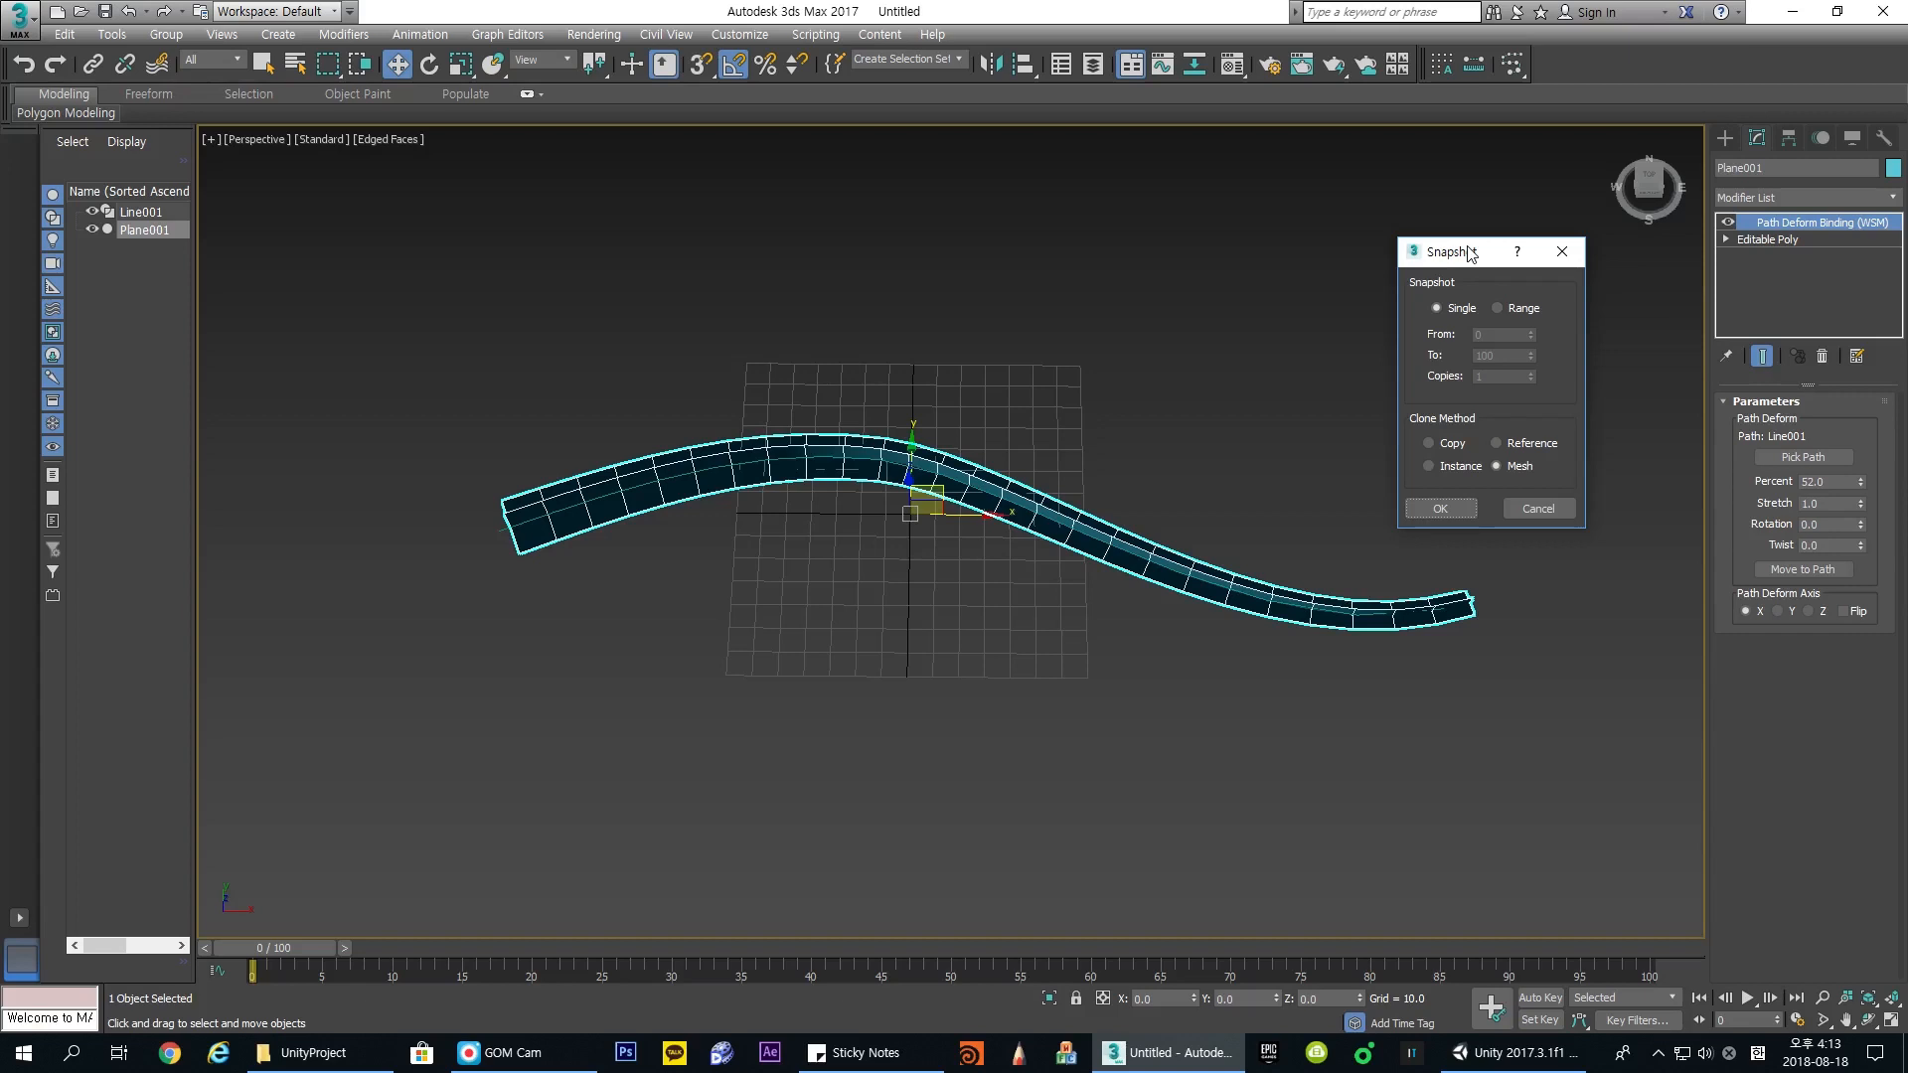
{"action": "left_click_drag", "start_coordinate": [1471, 252], "coordinate": [1356, 223]}
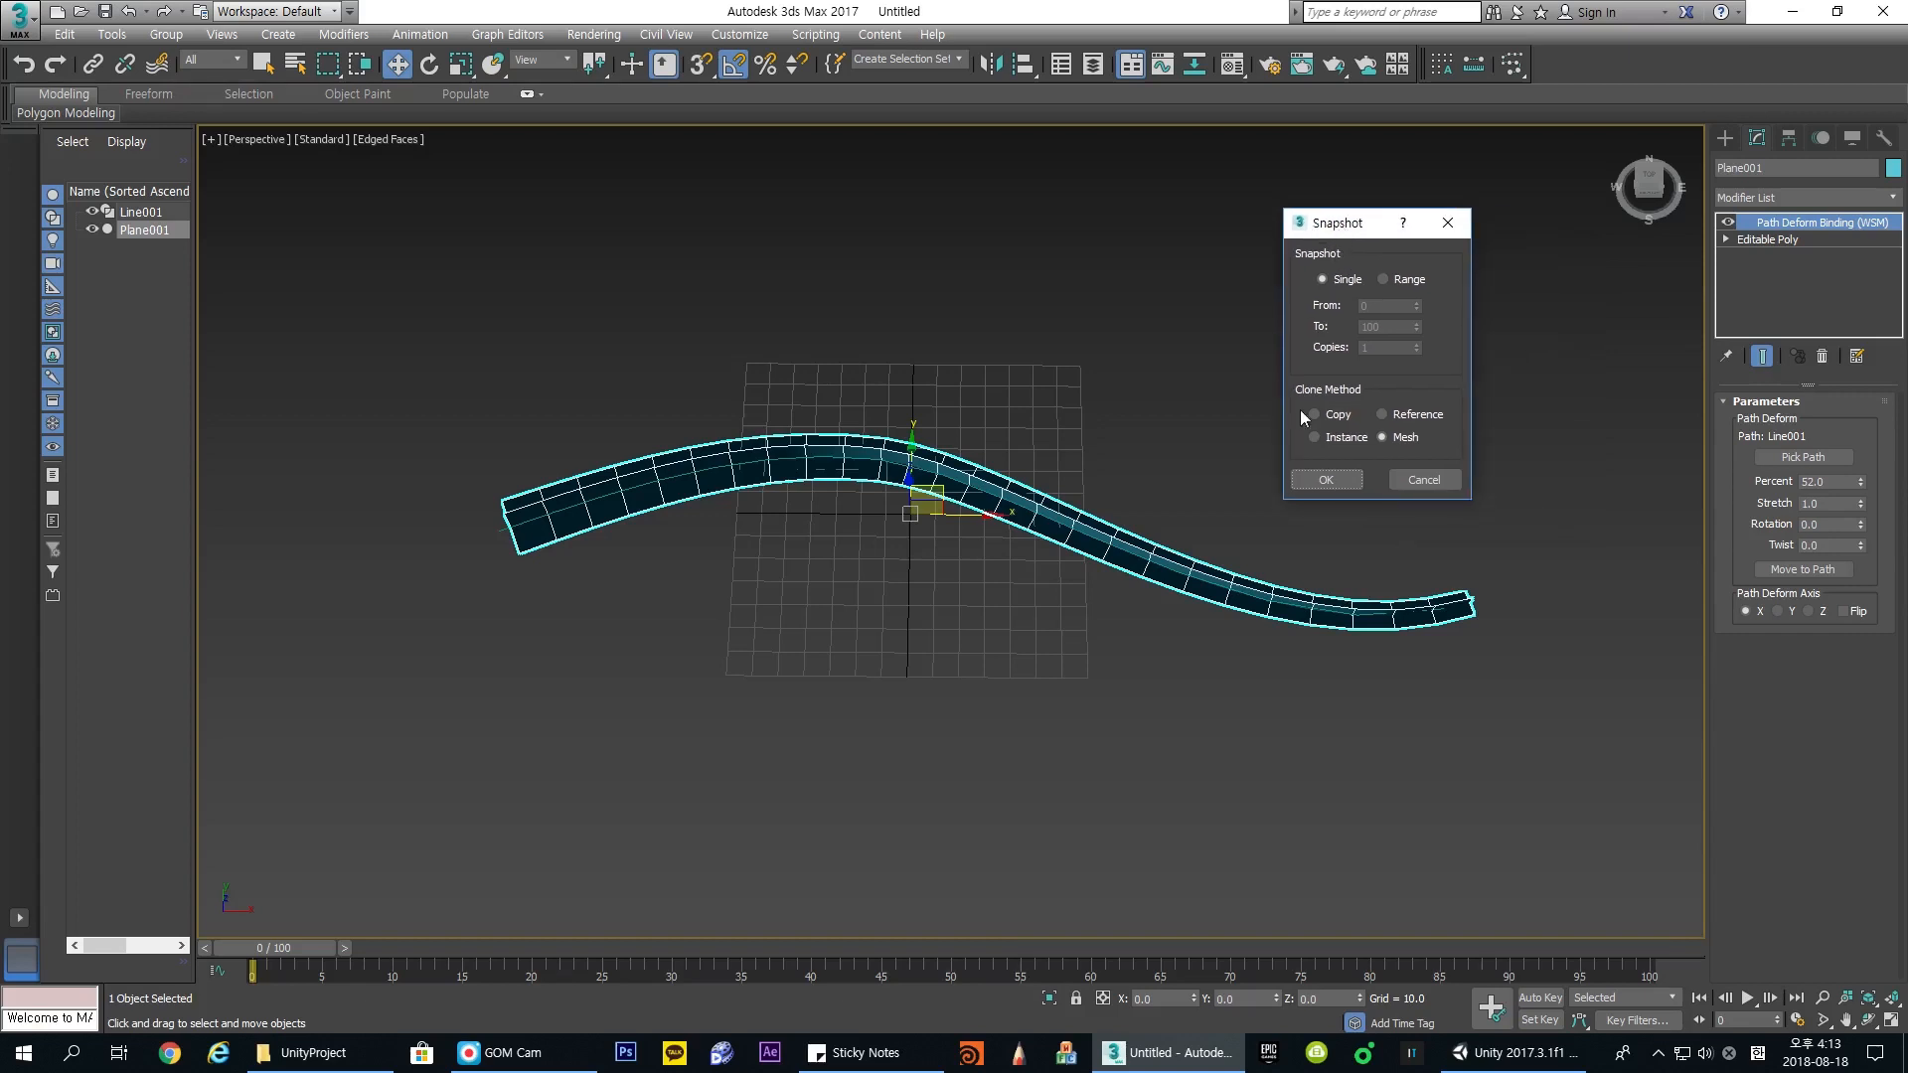
{"action": "left_click", "coordinate": [1328, 480]}
Step: Move the snapshot mesh away from the original strip and delete the original strip and its spline
{"action": "middle_click_drag", "start_coordinate": [1178, 573], "coordinate": [1097, 450], "text": "alt"}
{"action": "left_click", "coordinate": [1061, 507]}
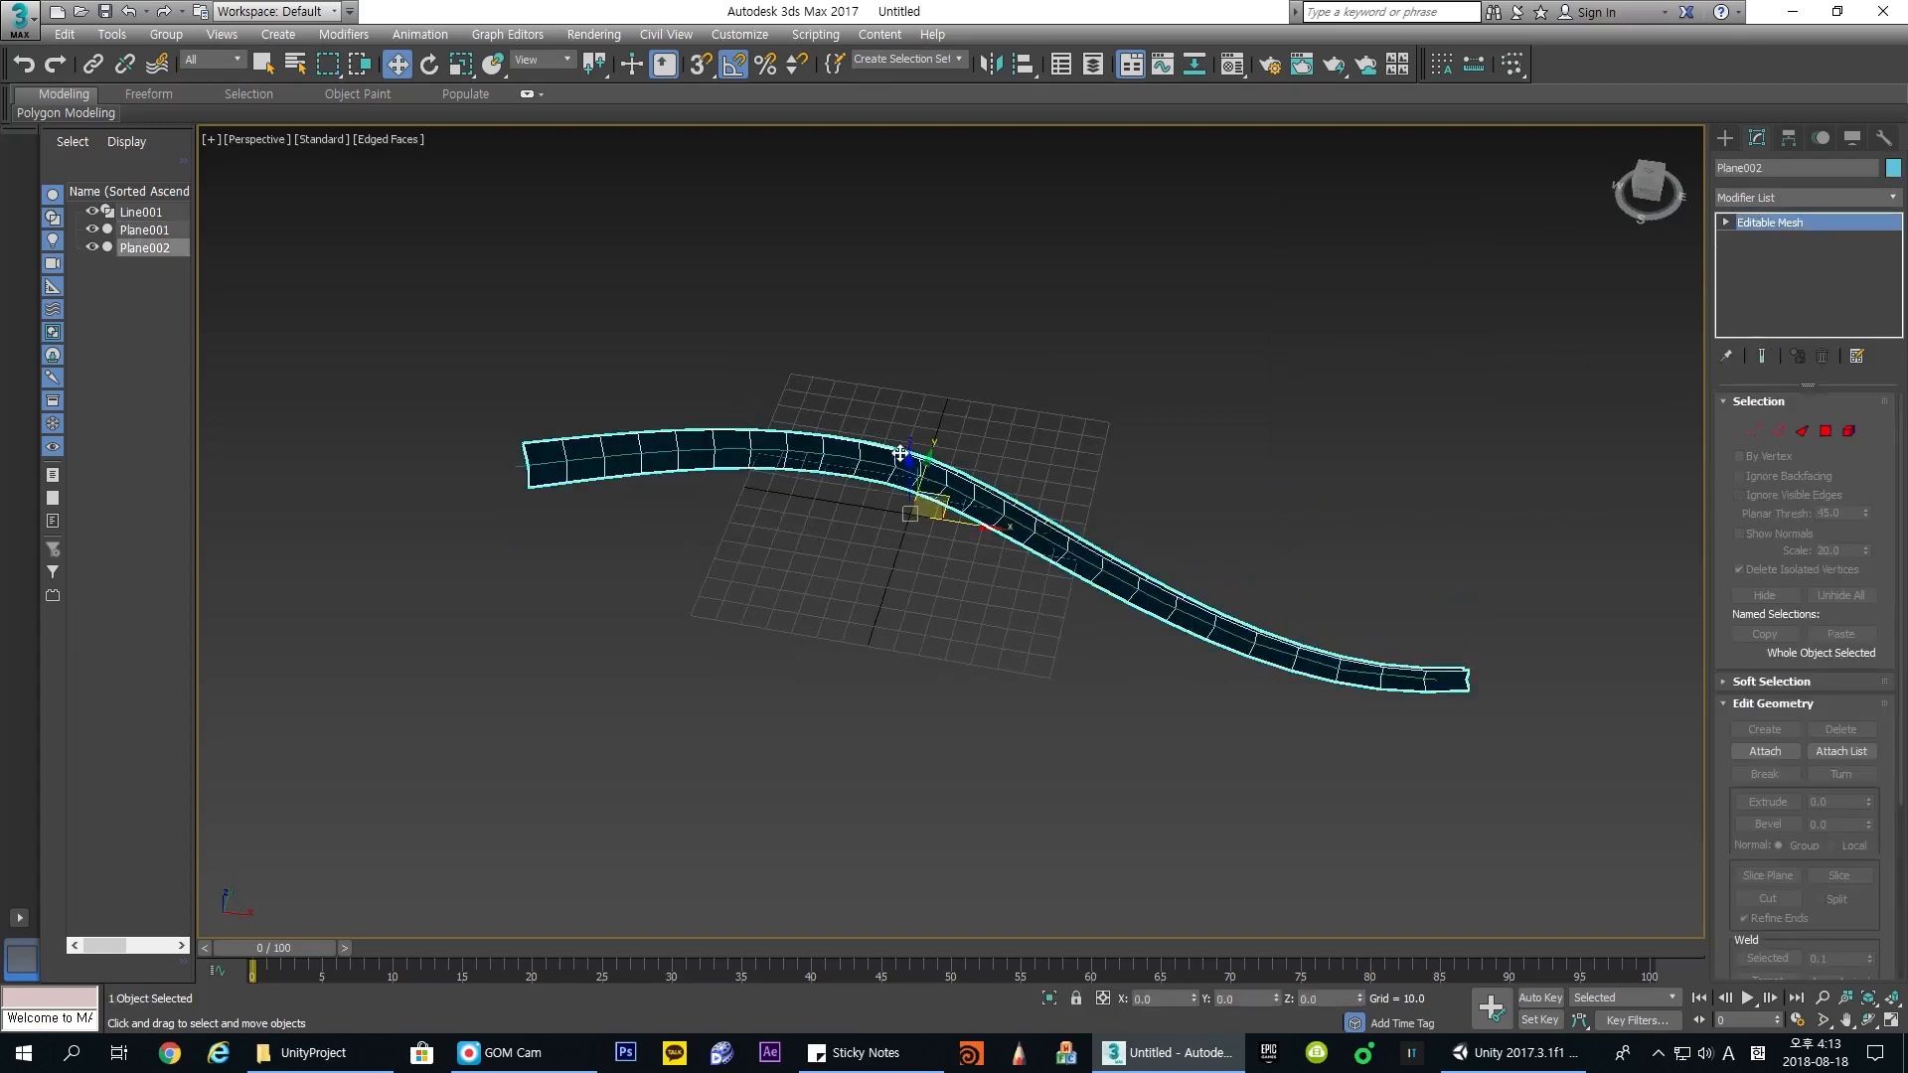
{"action": "left_click_drag", "start_coordinate": [918, 455], "coordinate": [979, 298]}
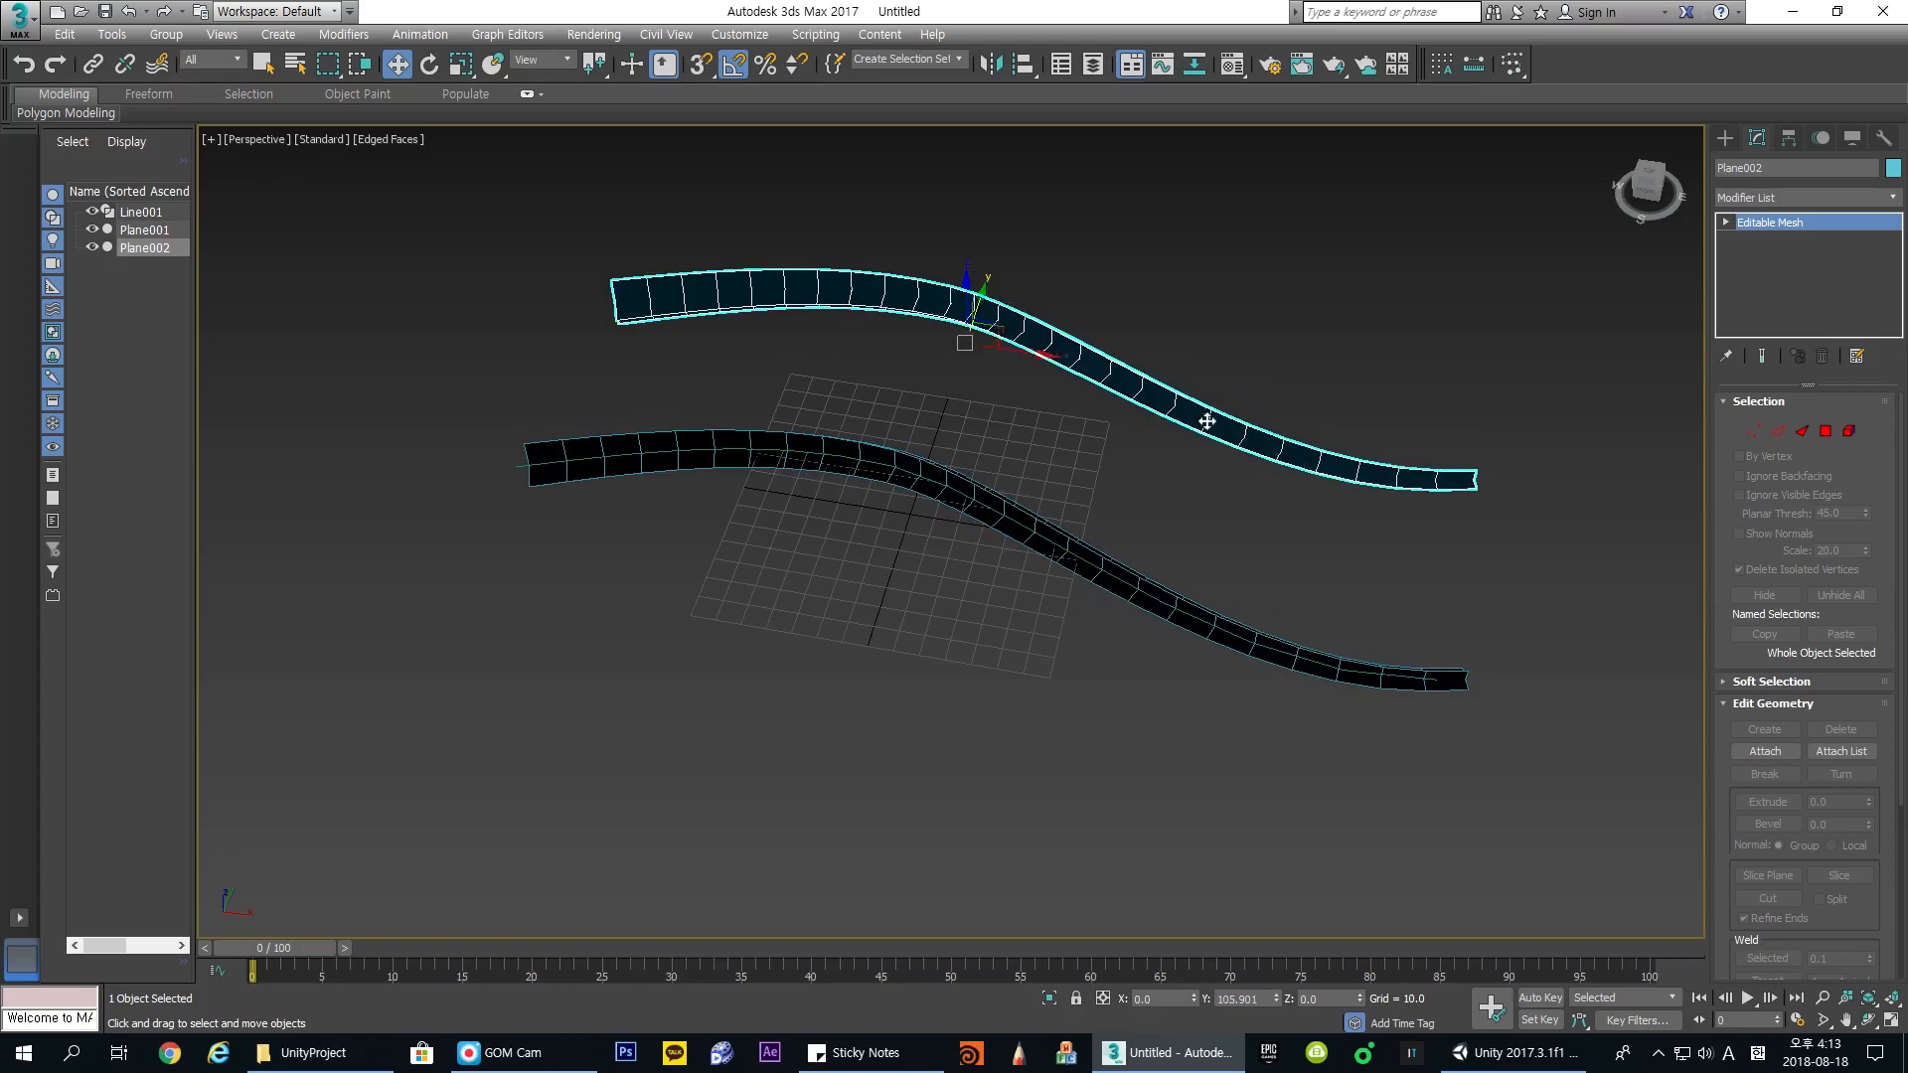
{"action": "middle_click_drag", "start_coordinate": [979, 298], "coordinate": [910, 401], "text": "alt"}
{"action": "key", "text": "ctrl+i"}
{"action": "key", "text": "Delete"}
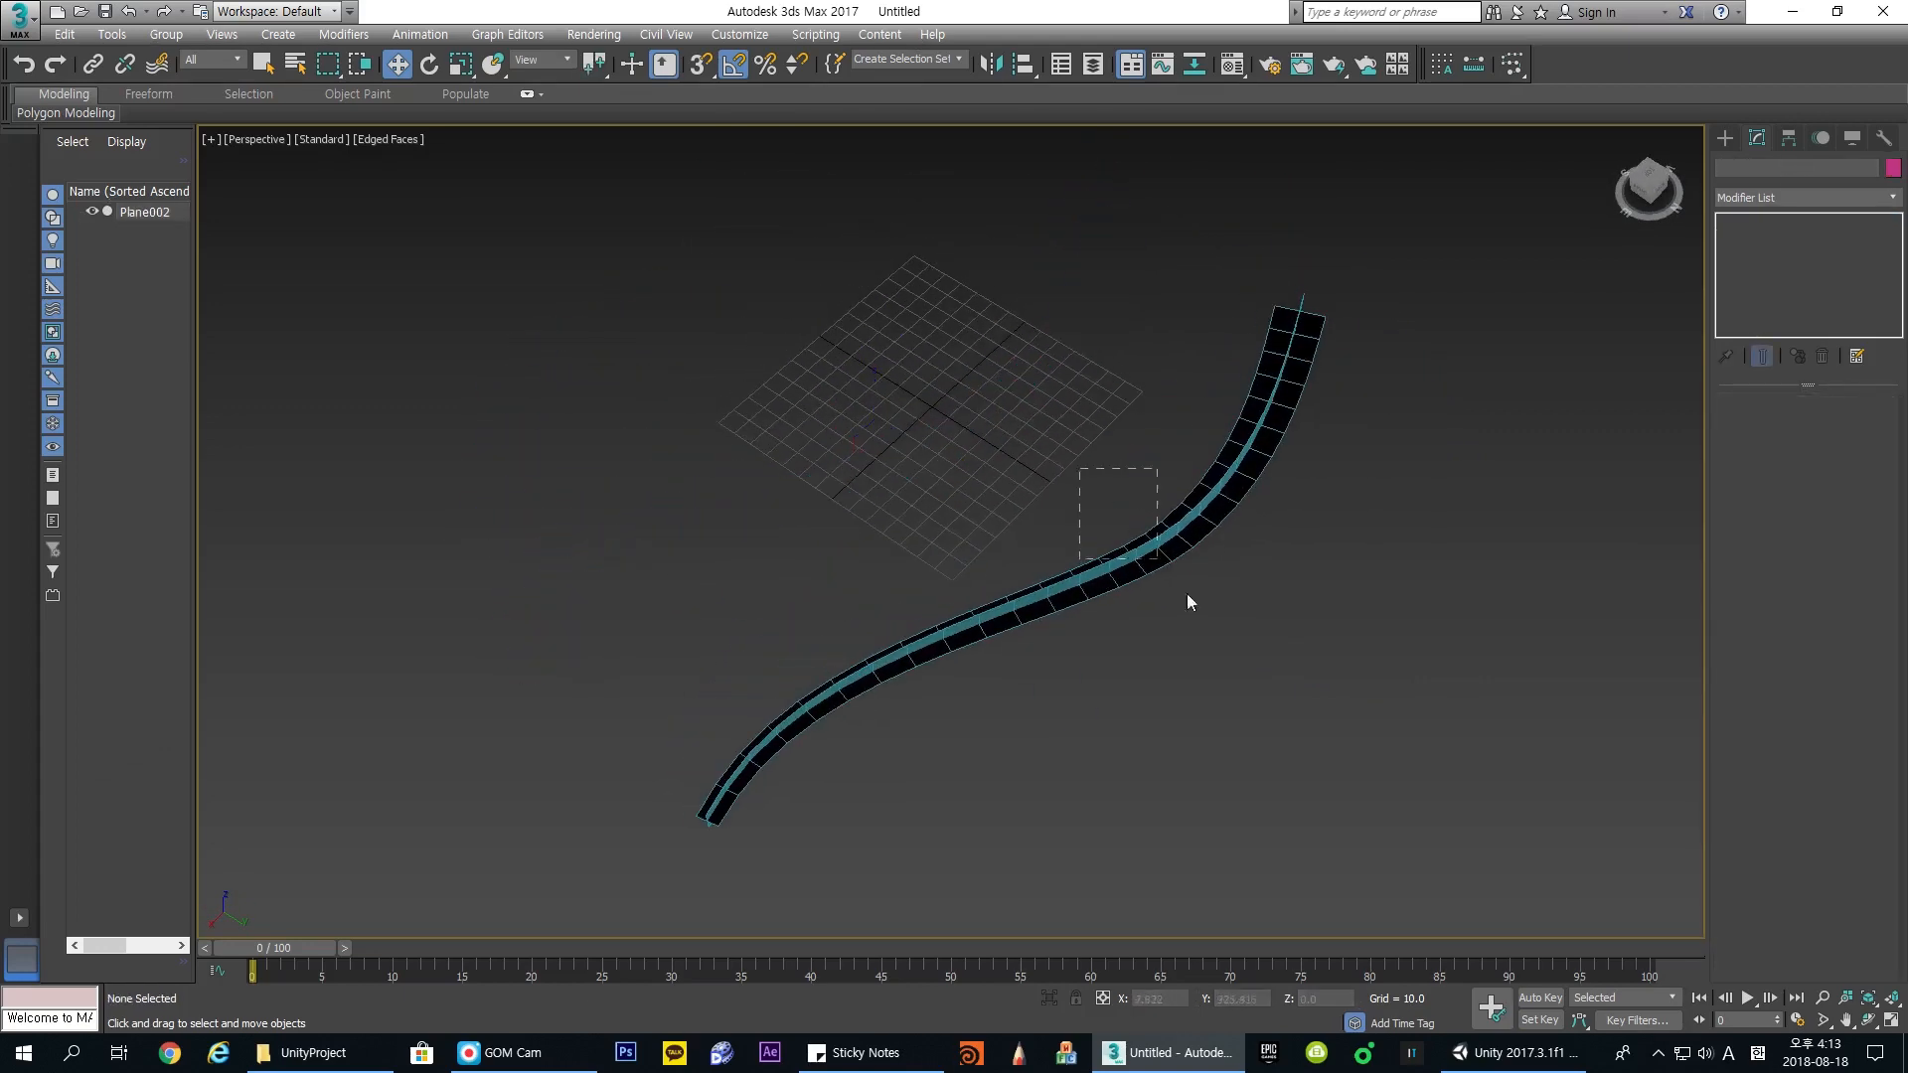
Step: Move the snapshot strip back onto the grid at about Y -14.6 and compare it with the streaks in Unity
{"action": "left_click", "coordinate": [1130, 539]}
{"action": "middle_click_drag", "start_coordinate": [1192, 587], "coordinate": [1077, 460], "text": "alt"}
{"action": "key", "text": "f"}
{"action": "scroll", "coordinate": [1056, 517], "scroll_direction": "down", "scroll_amount": 3}
{"action": "middle_click_drag", "start_coordinate": [1038, 534], "coordinate": [1116, 540]}
{"action": "key", "text": "t"}
{"action": "key", "text": "alt+Tab"}
{"action": "left_click_drag", "start_coordinate": [463, 321], "coordinate": [470, 409]}
{"action": "key", "text": "alt+Tab"}
{"action": "middle_click_drag", "start_coordinate": [1126, 612], "coordinate": [1089, 438]}
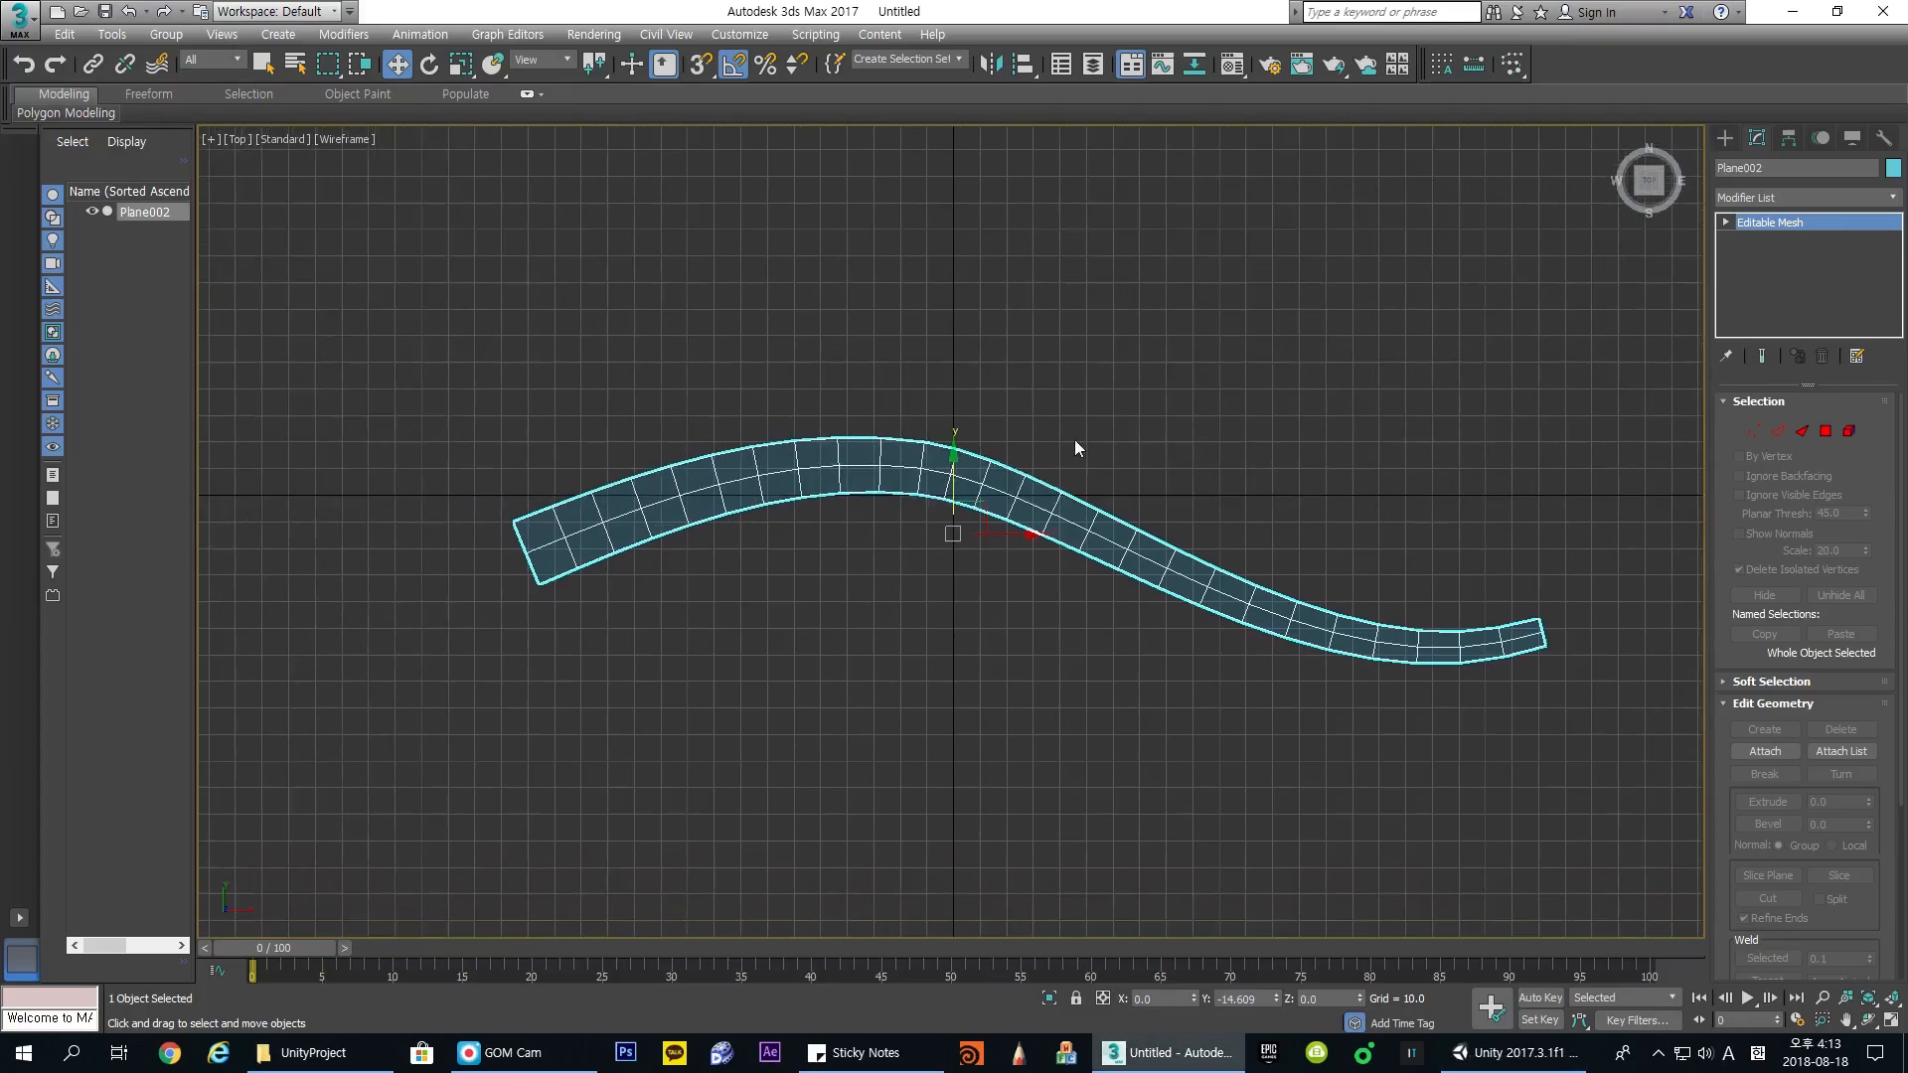
Step: Try placing a copy of the curved strip above the original, and undo it
{"action": "key", "text": "p"}
{"action": "mouse_move", "coordinate": [1121, 593]}
{"action": "middle_mouse_down", "text": "alt"}
{"action": "mouse_move", "coordinate": [883, 524]}
{"action": "mouse_move", "coordinate": [1206, 481]}
{"action": "middle_mouse_up", "text": "alt"}
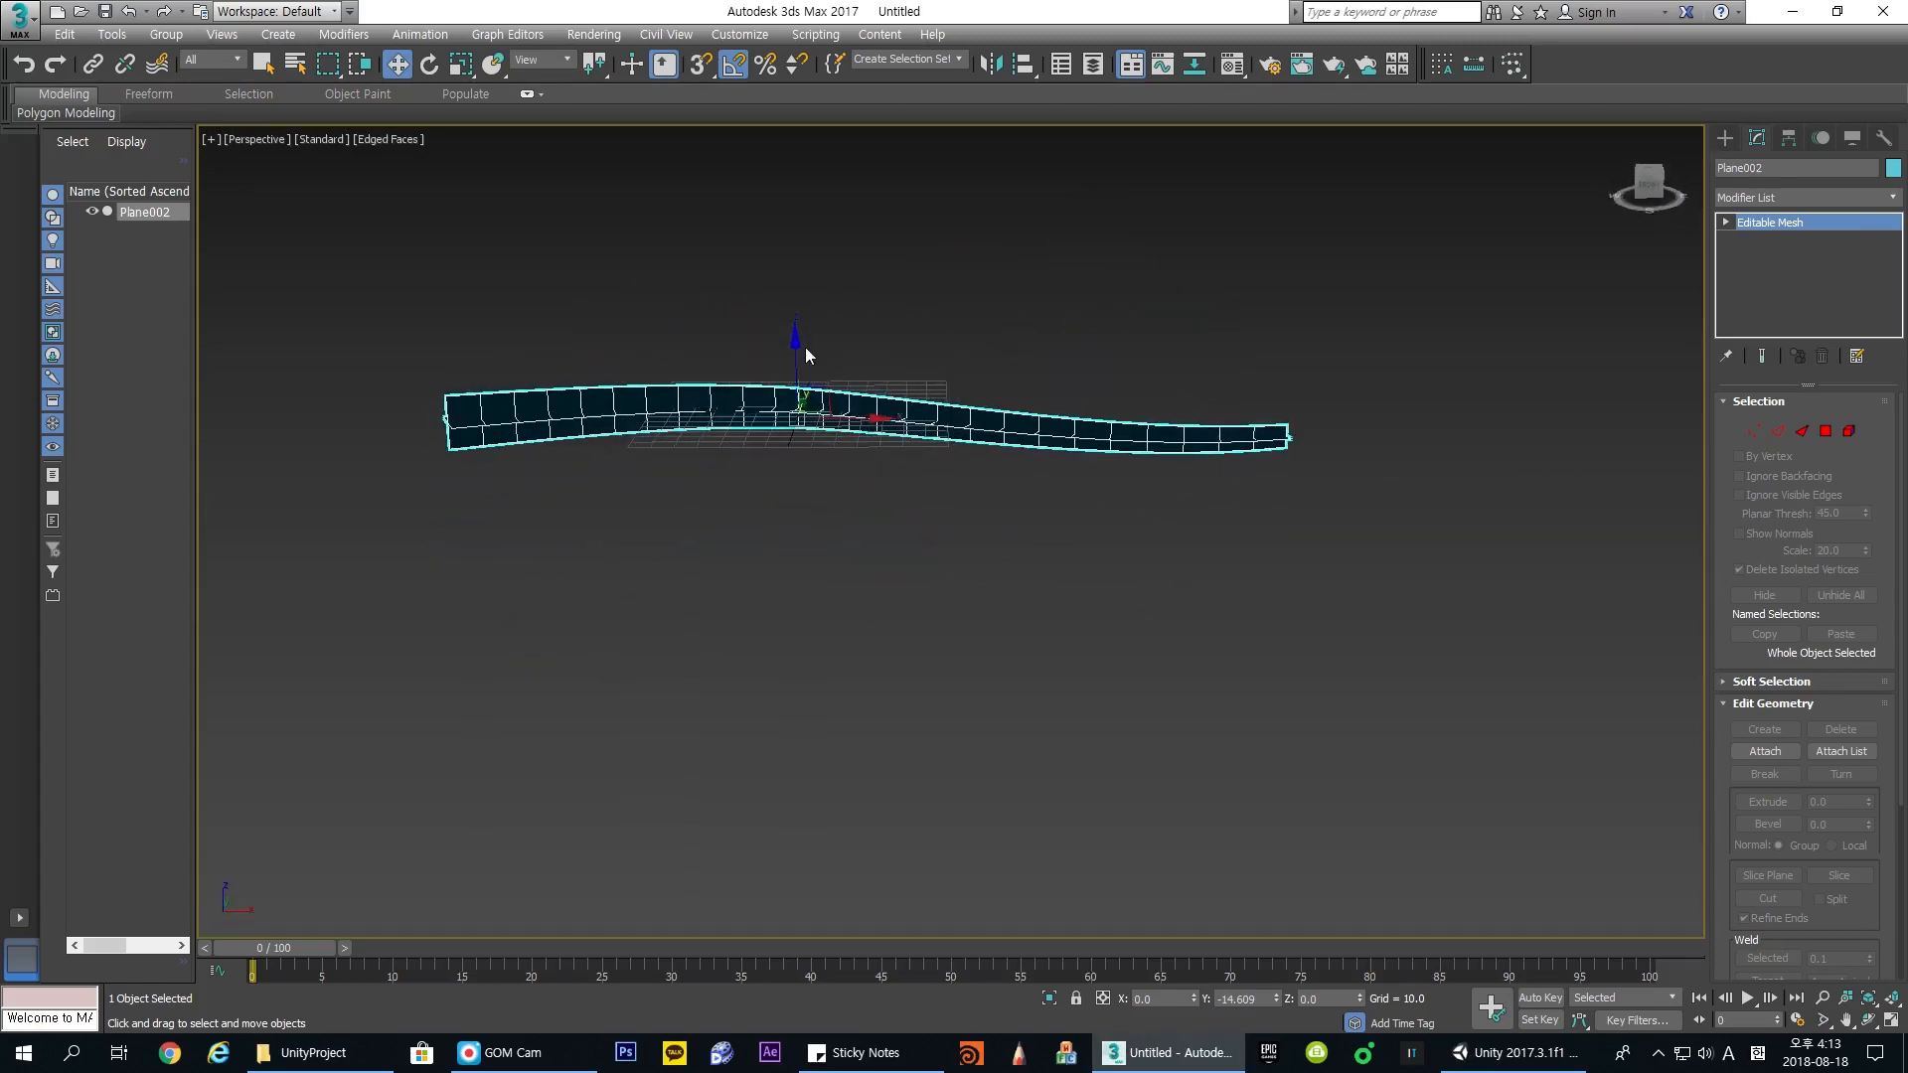
{"action": "mouse_move", "coordinate": [795, 378]}
{"action": "left_mouse_down", "text": "shift"}
{"action": "mouse_move", "coordinate": [795, 229]}
{"action": "mouse_move", "coordinate": [994, 313]}
{"action": "left_mouse_up", "text": "shift"}
{"action": "left_click", "coordinate": [956, 608]}
{"action": "key", "text": "e"}
{"action": "key", "text": "w"}
{"action": "middle_click_drag", "start_coordinate": [1127, 341], "coordinate": [935, 418], "text": "alt"}
{"action": "key", "text": "ctrl+z"}
{"action": "key", "text": "ctrl+z"}
{"action": "key", "text": "ctrl+z"}
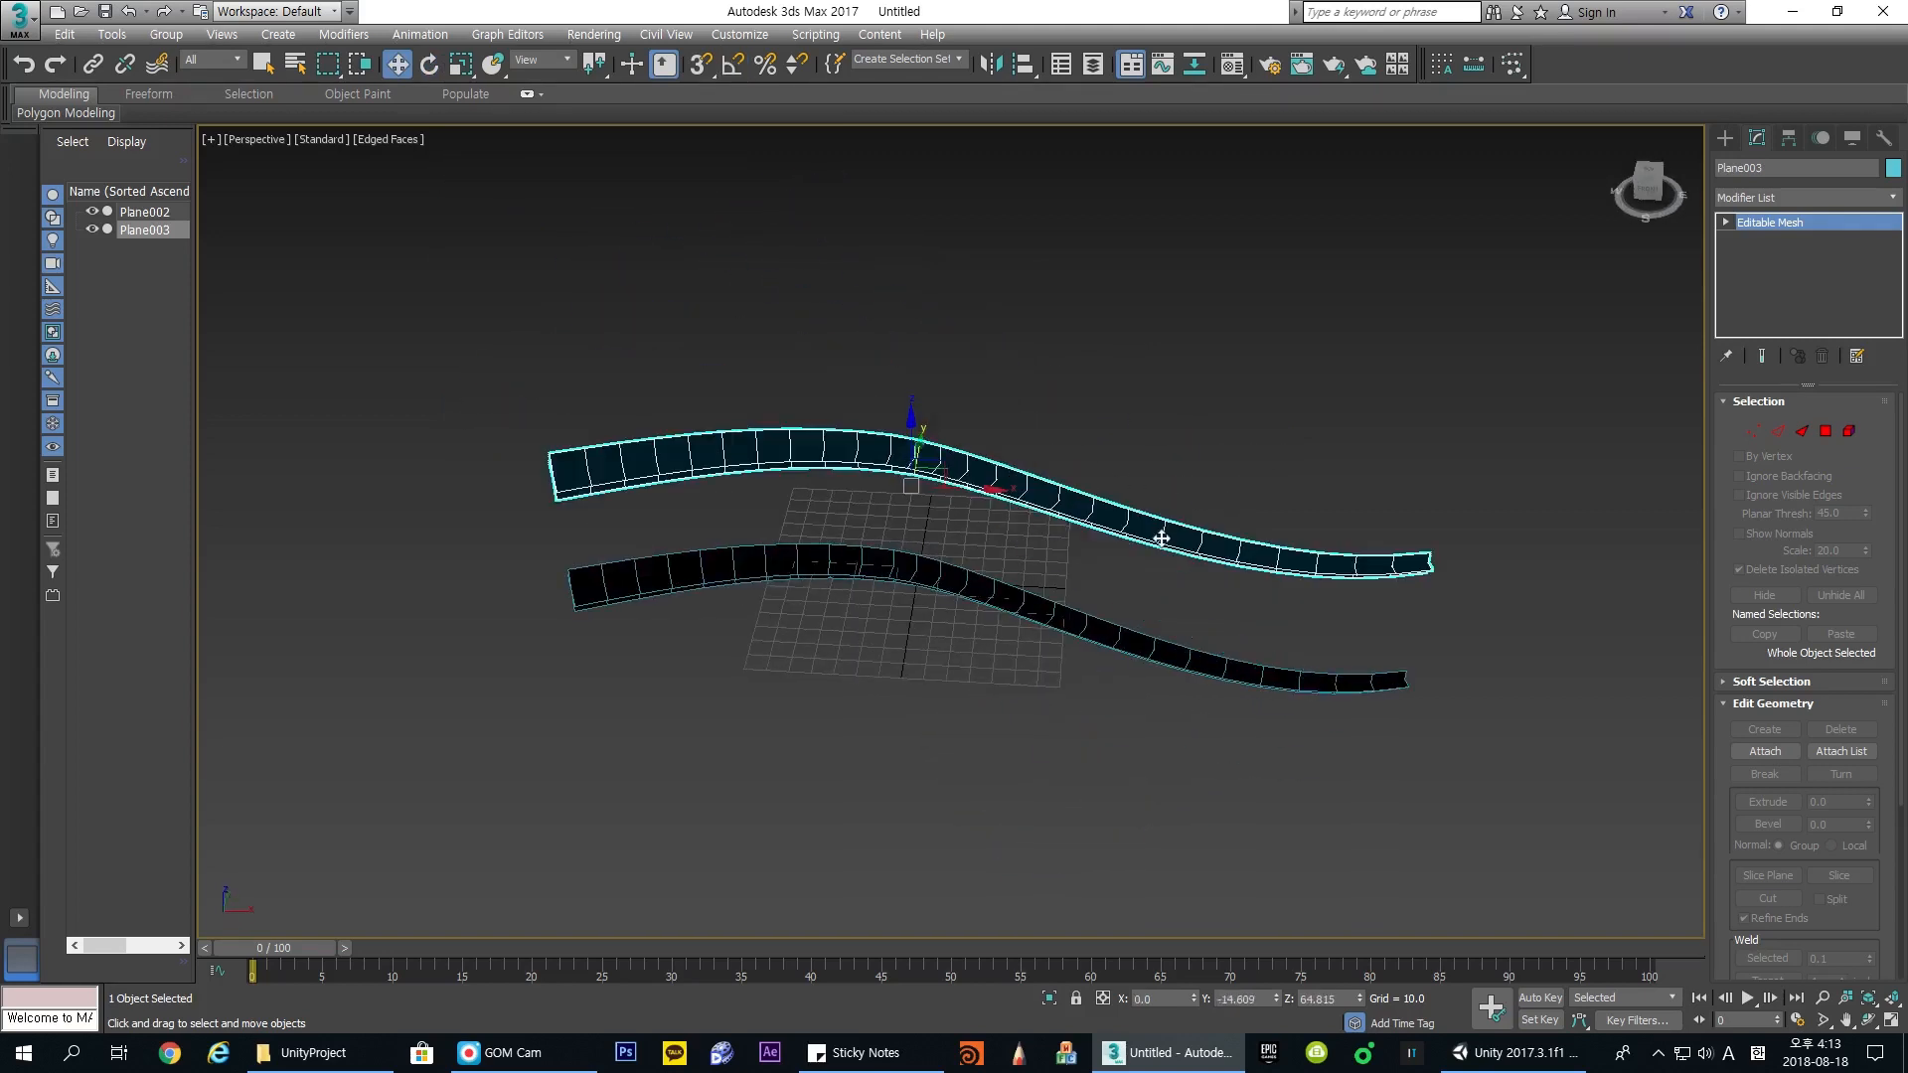
{"action": "middle_click_drag", "start_coordinate": [1063, 550], "coordinate": [894, 582], "text": "alt"}
{"action": "key", "text": "t"}
{"action": "key", "text": "z"}
{"action": "key", "text": "p"}
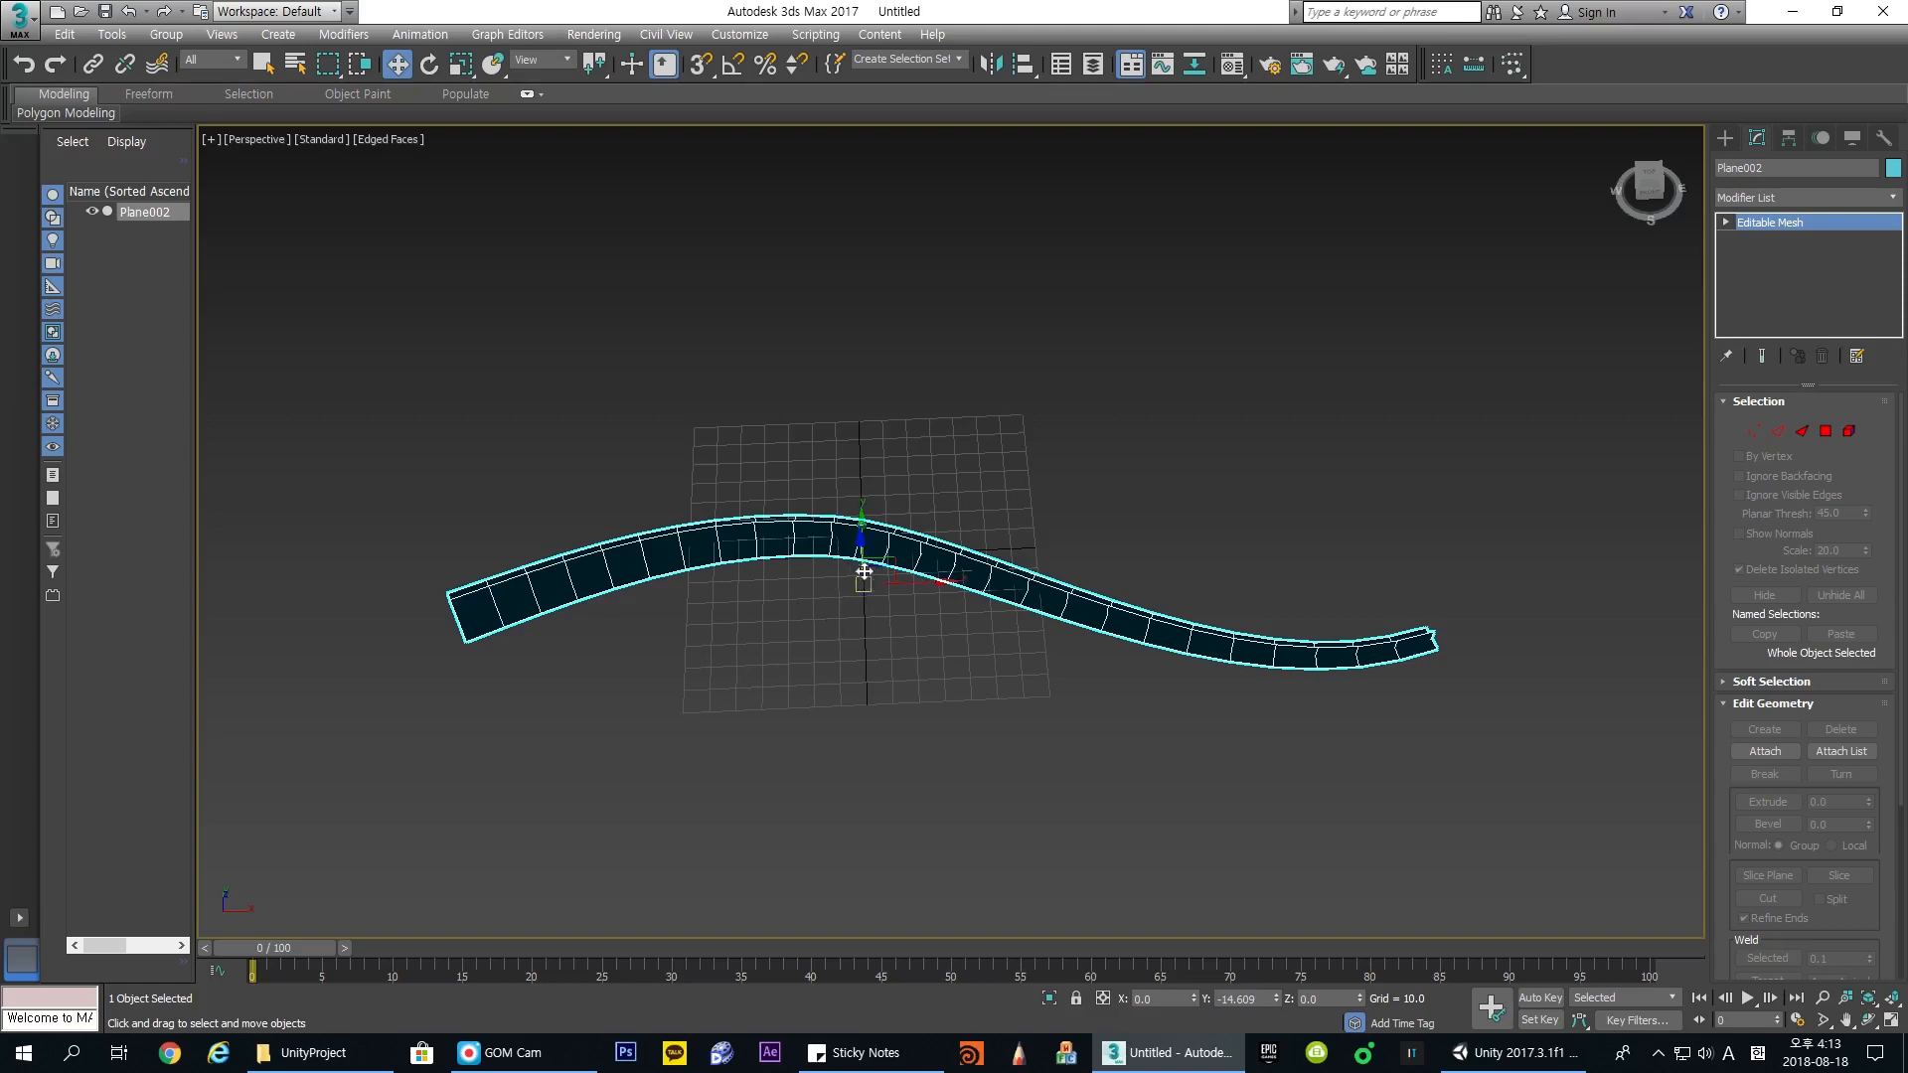
Step: Switch to Unity to review where the MagicCasting01 streaks meet at the centre, and return to 3ds Max
{"action": "middle_click_drag", "start_coordinate": [894, 600], "coordinate": [849, 569], "text": "alt"}
{"action": "key", "text": "alt+Tab"}
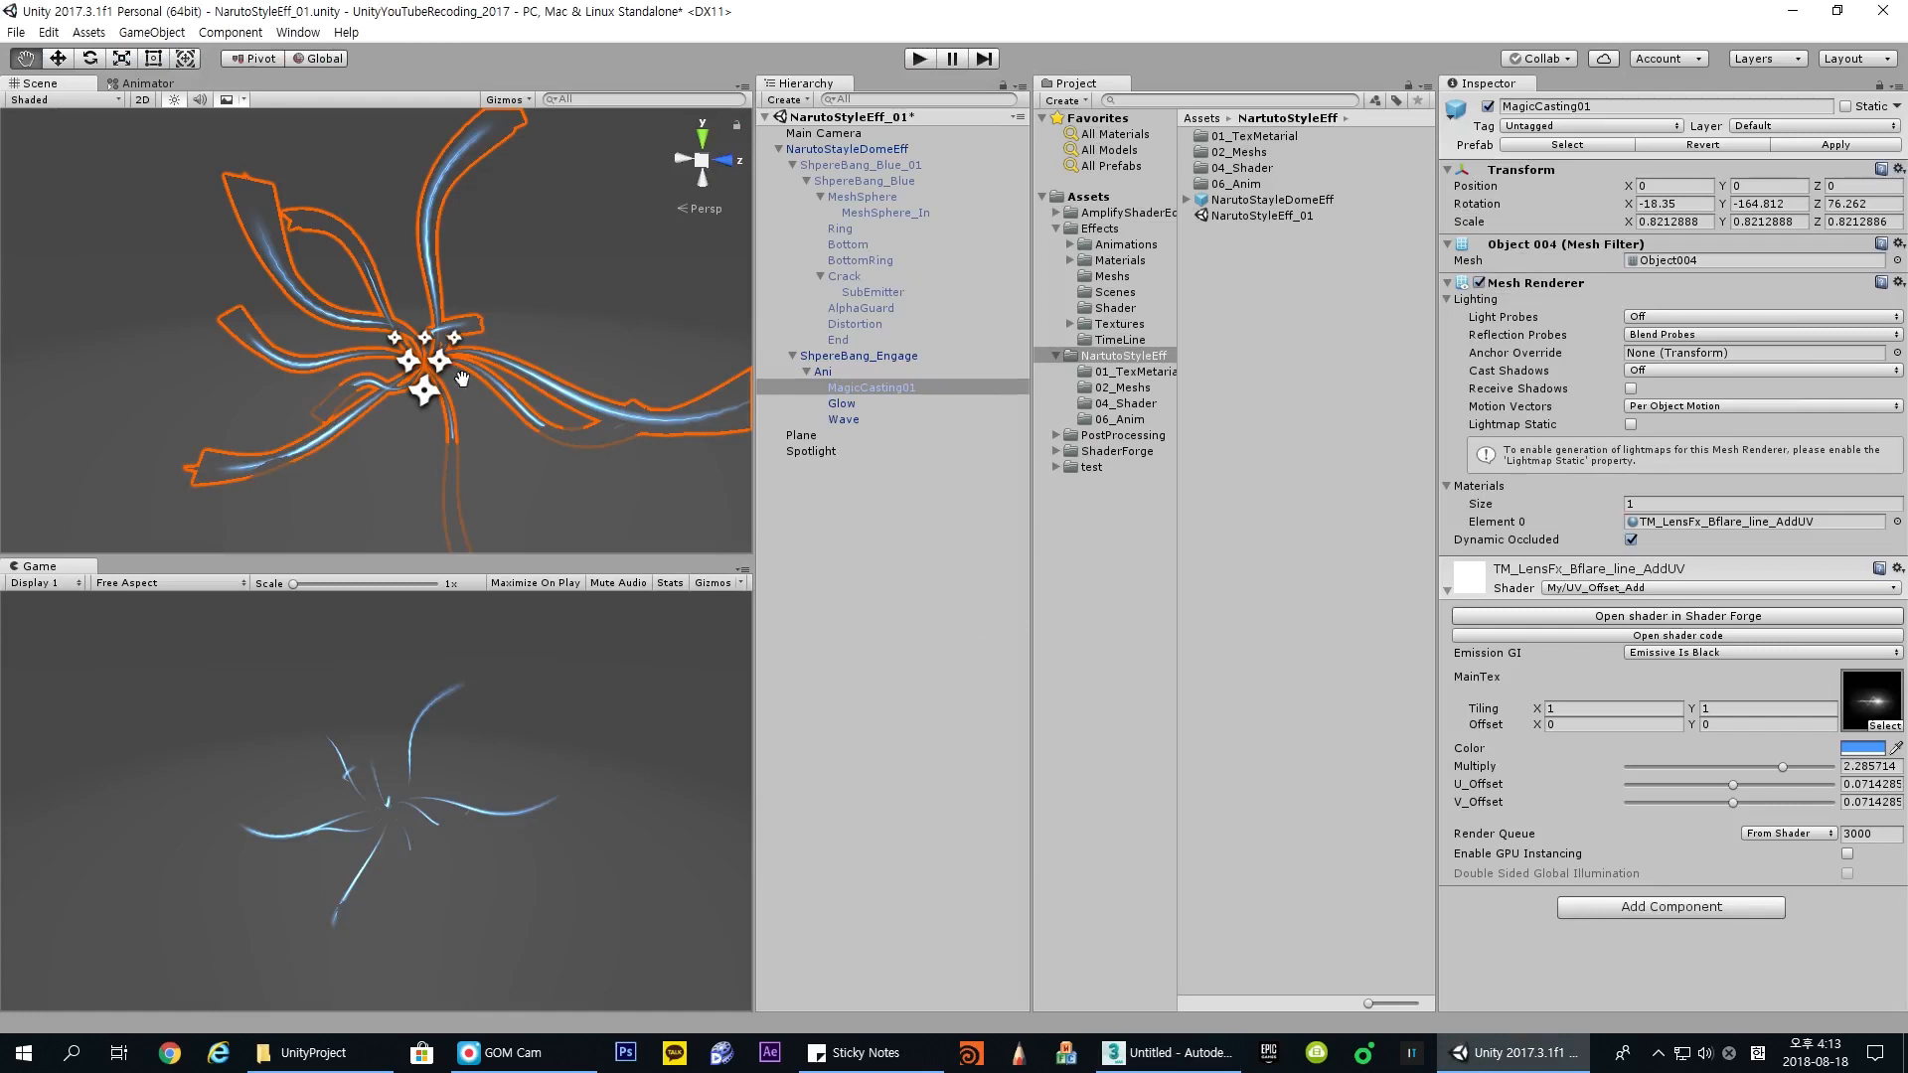
{"action": "middle_click_drag", "start_coordinate": [397, 350], "coordinate": [402, 332], "text": "alt"}
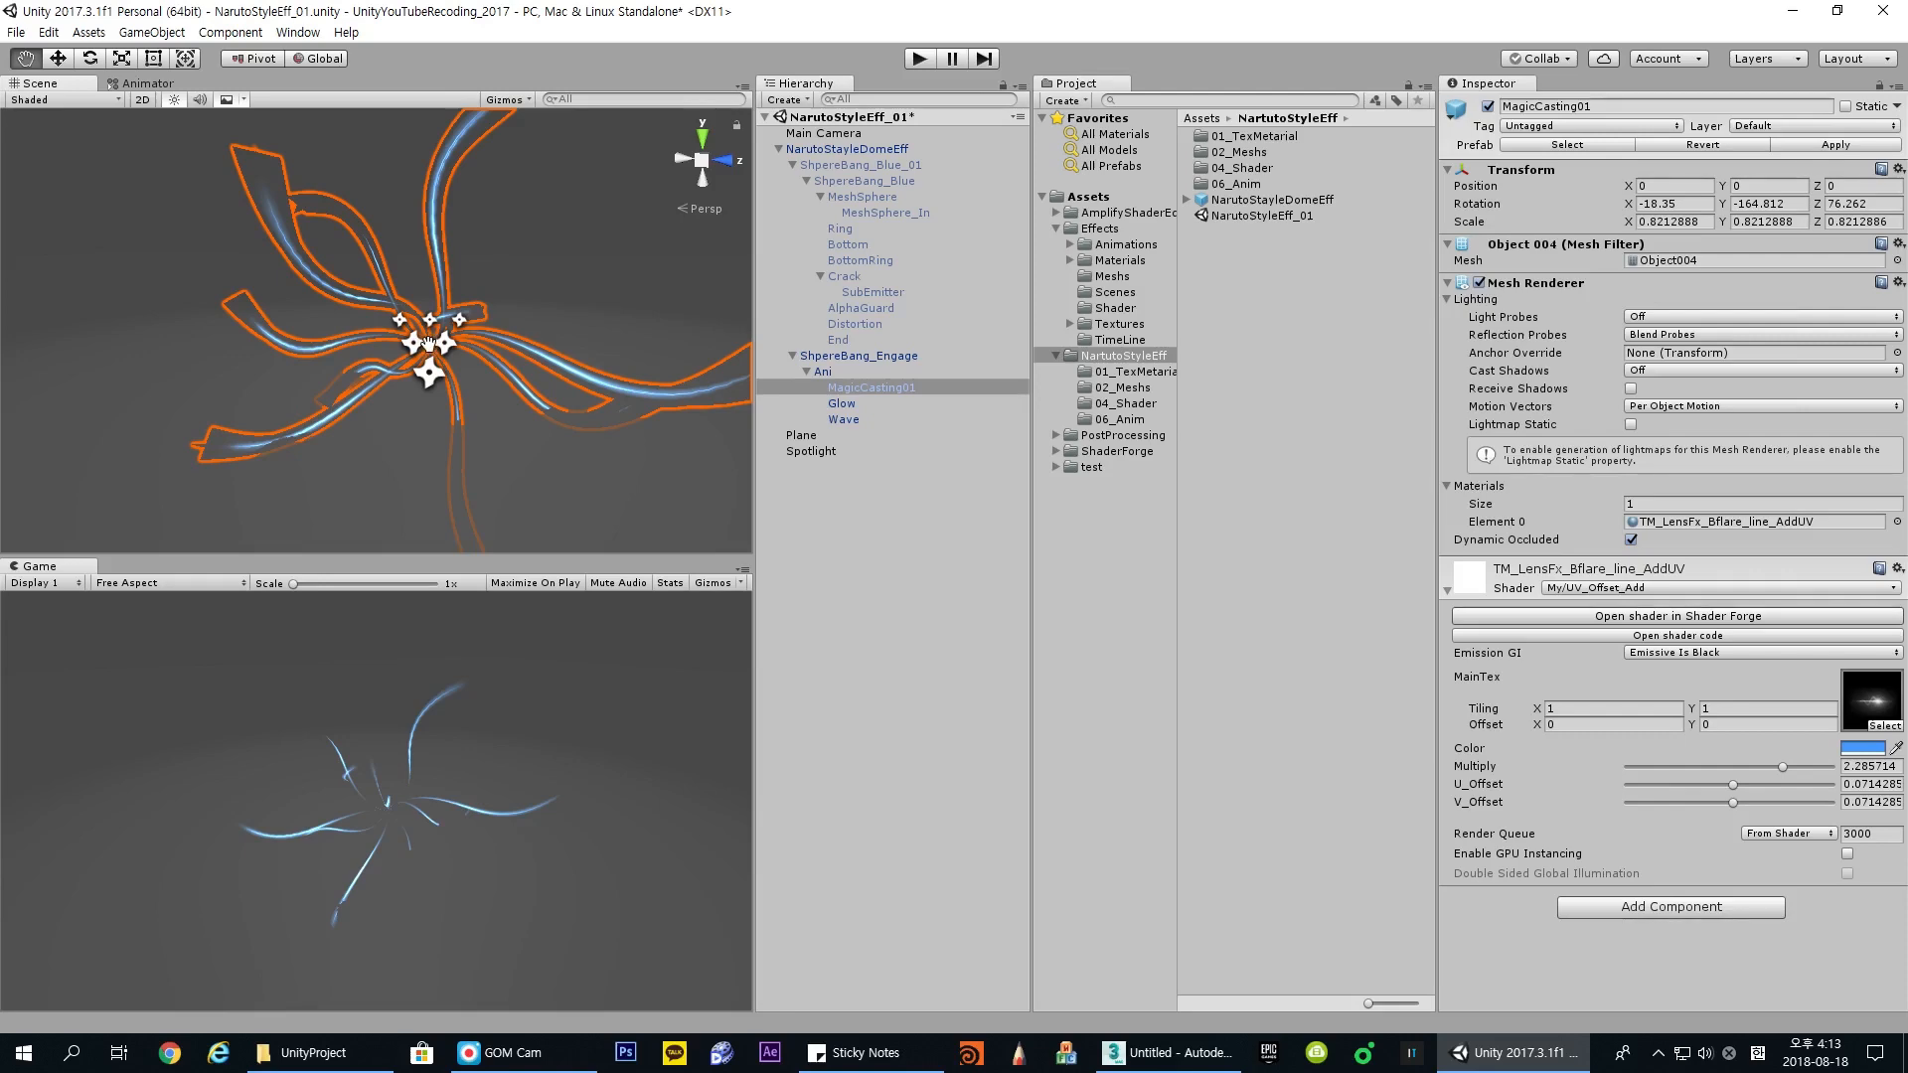
{"action": "key", "text": "alt+Tab"}
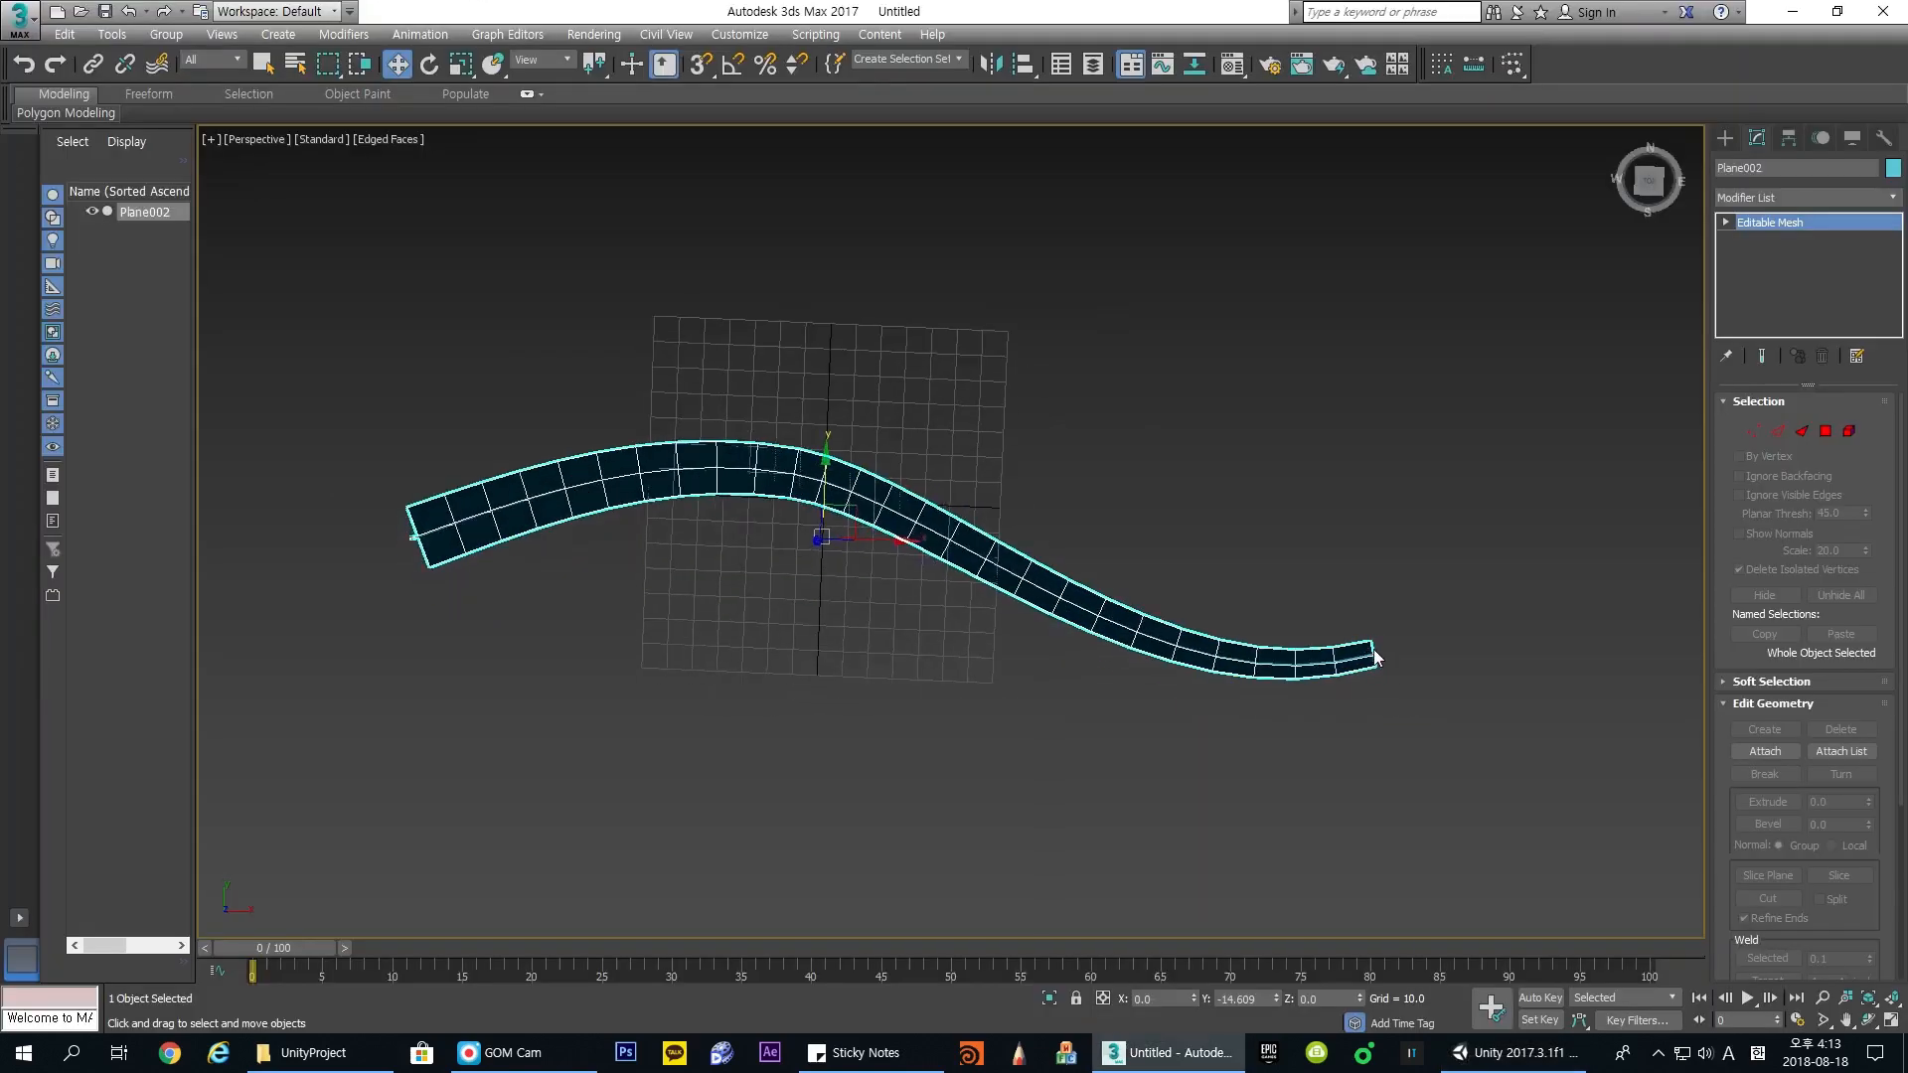
Step: Move only the curved strip's pivot to its narrow end, at about X 224.1, Y -52.0
{"action": "left_click", "coordinate": [1789, 139]}
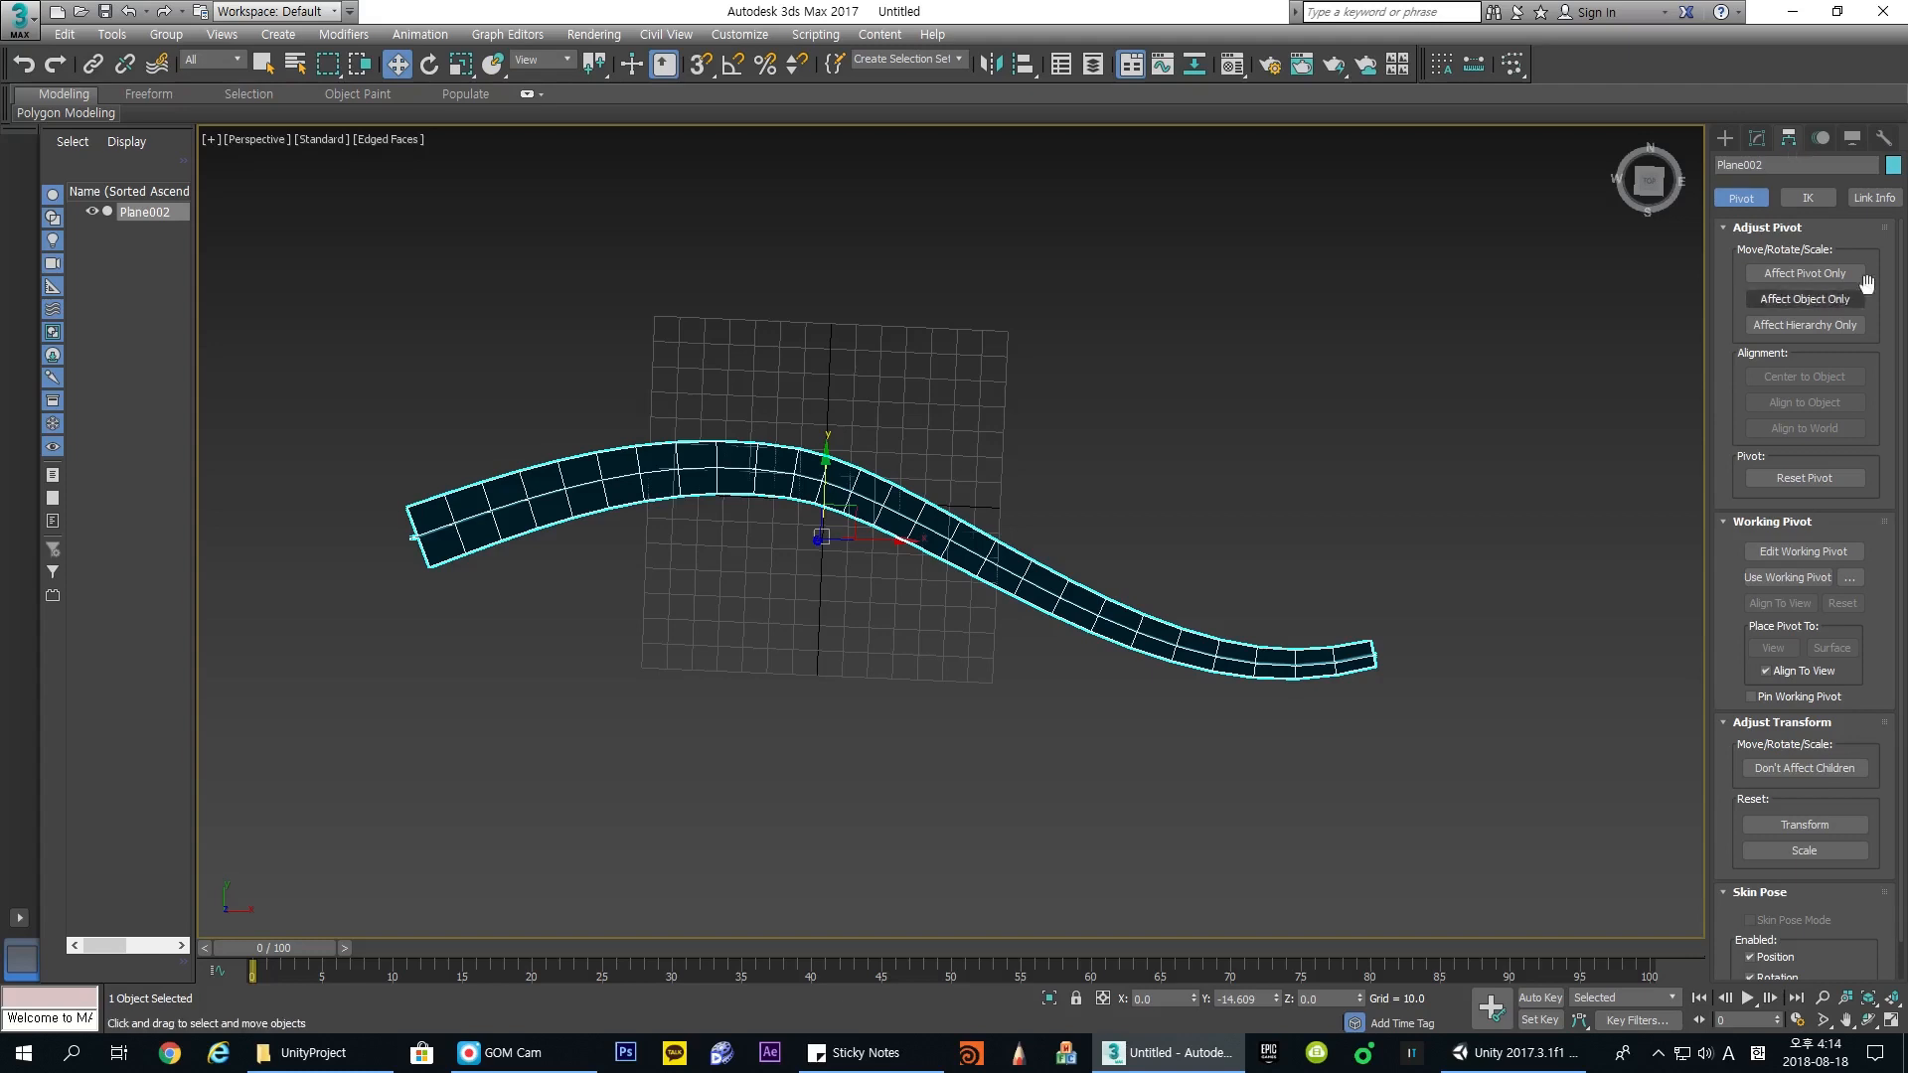
{"action": "left_click", "coordinate": [1803, 272]}
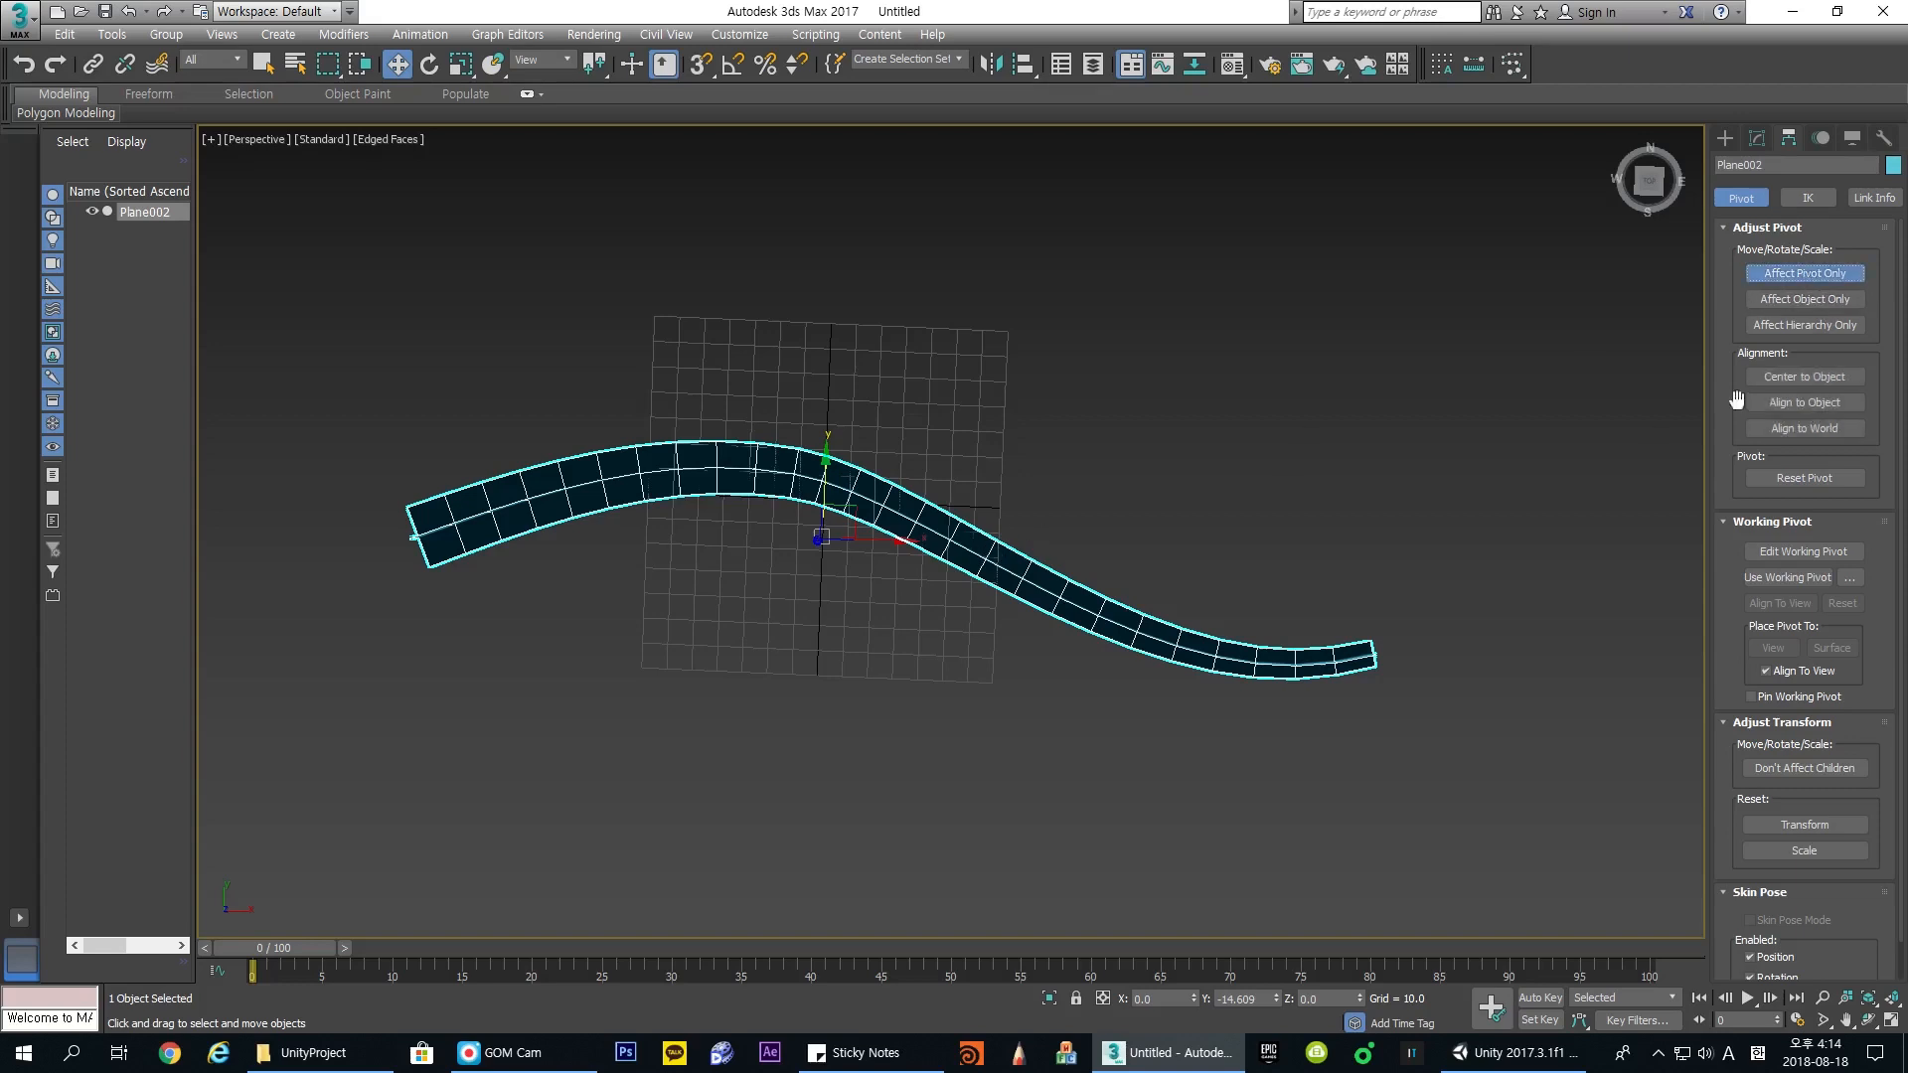
{"action": "left_click_drag", "start_coordinate": [894, 542], "coordinate": [1407, 629]}
{"action": "middle_click_drag", "start_coordinate": [1406, 629], "coordinate": [1253, 664], "text": "alt"}
{"action": "left_click", "coordinate": [1829, 285]}
{"action": "middle_click_drag", "start_coordinate": [1342, 365], "coordinate": [1173, 536], "text": "alt"}
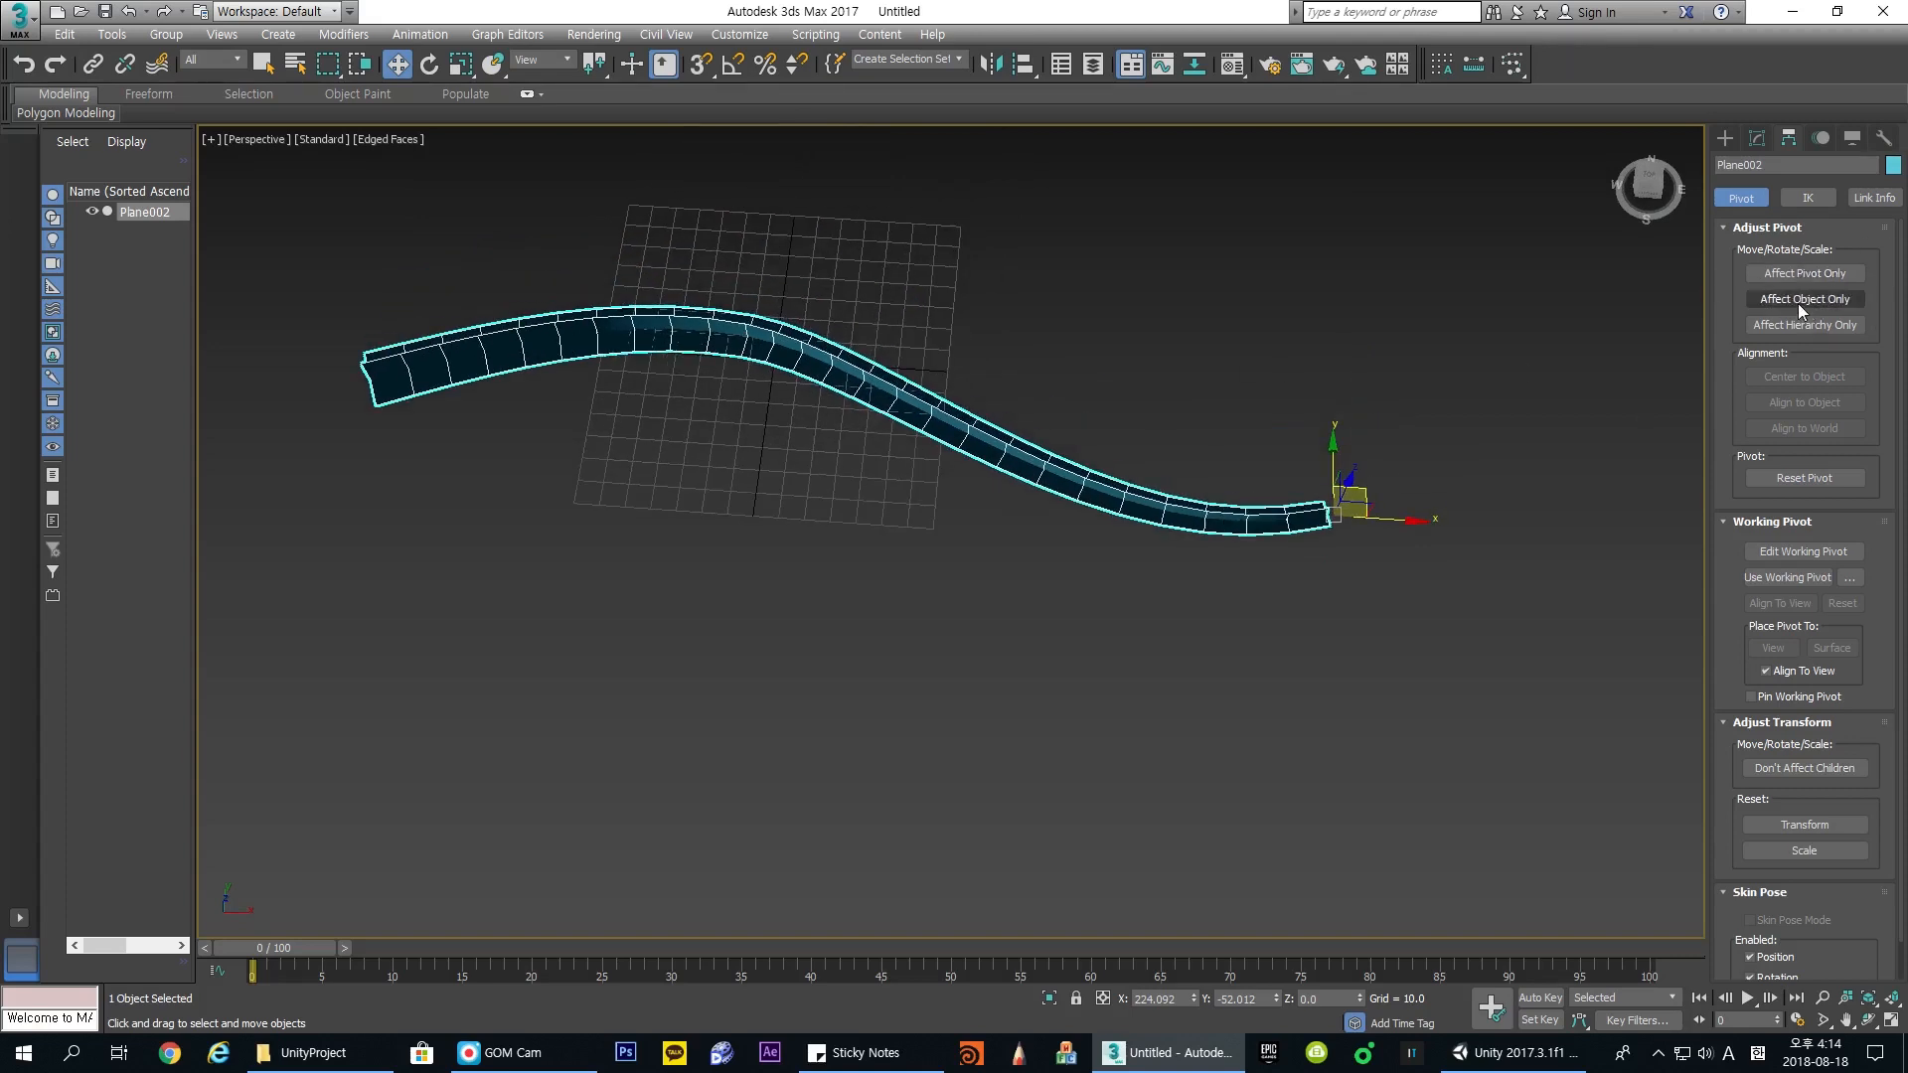
Step: Try moving the strip independently of its pivot and centring it on the pivot, and undo both changes
{"action": "left_click", "coordinate": [1797, 302]}
{"action": "left_click_drag", "start_coordinate": [1409, 525], "coordinate": [1276, 513]}
{"action": "key", "text": "ctrl+z"}
{"action": "key", "text": "ctrl+z"}
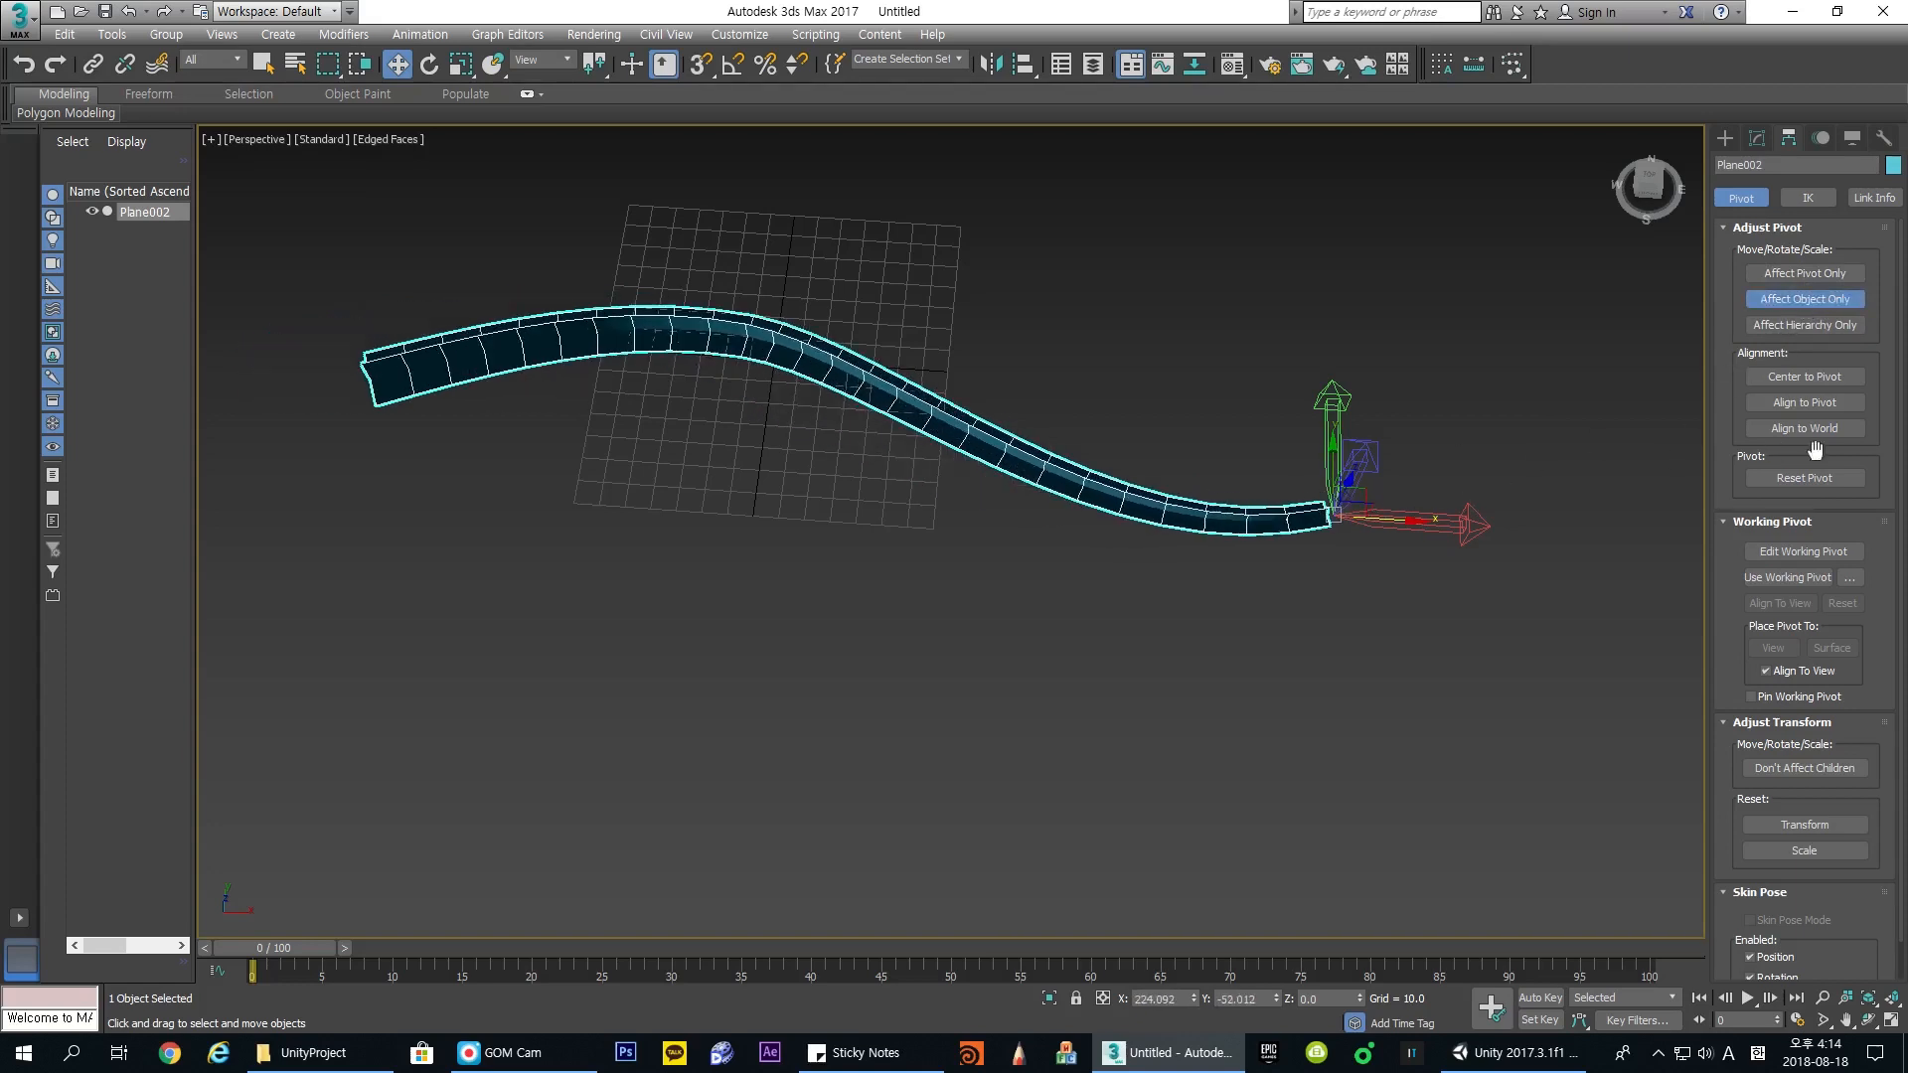
{"action": "left_click", "coordinate": [1815, 385]}
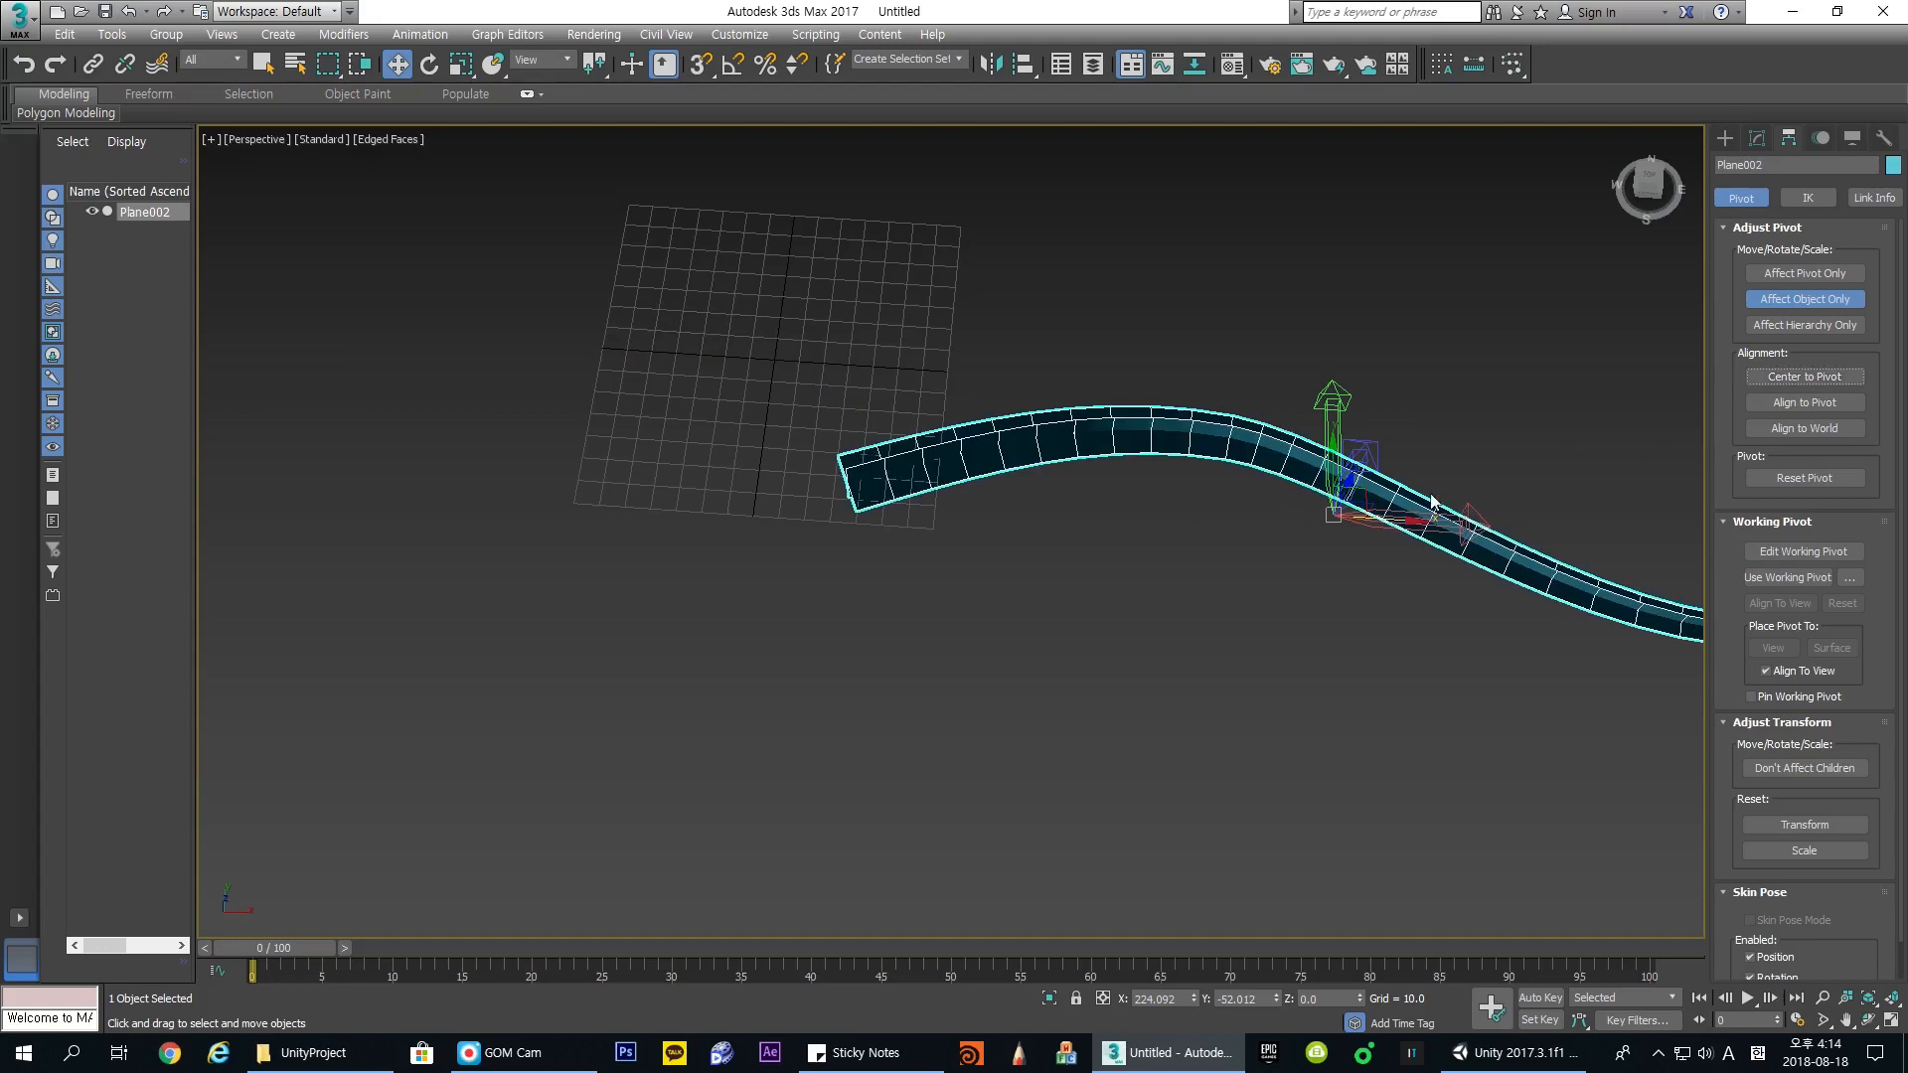
{"action": "middle_click_drag", "start_coordinate": [1460, 502], "coordinate": [1289, 497]}
{"action": "key", "text": "ctrl+z"}
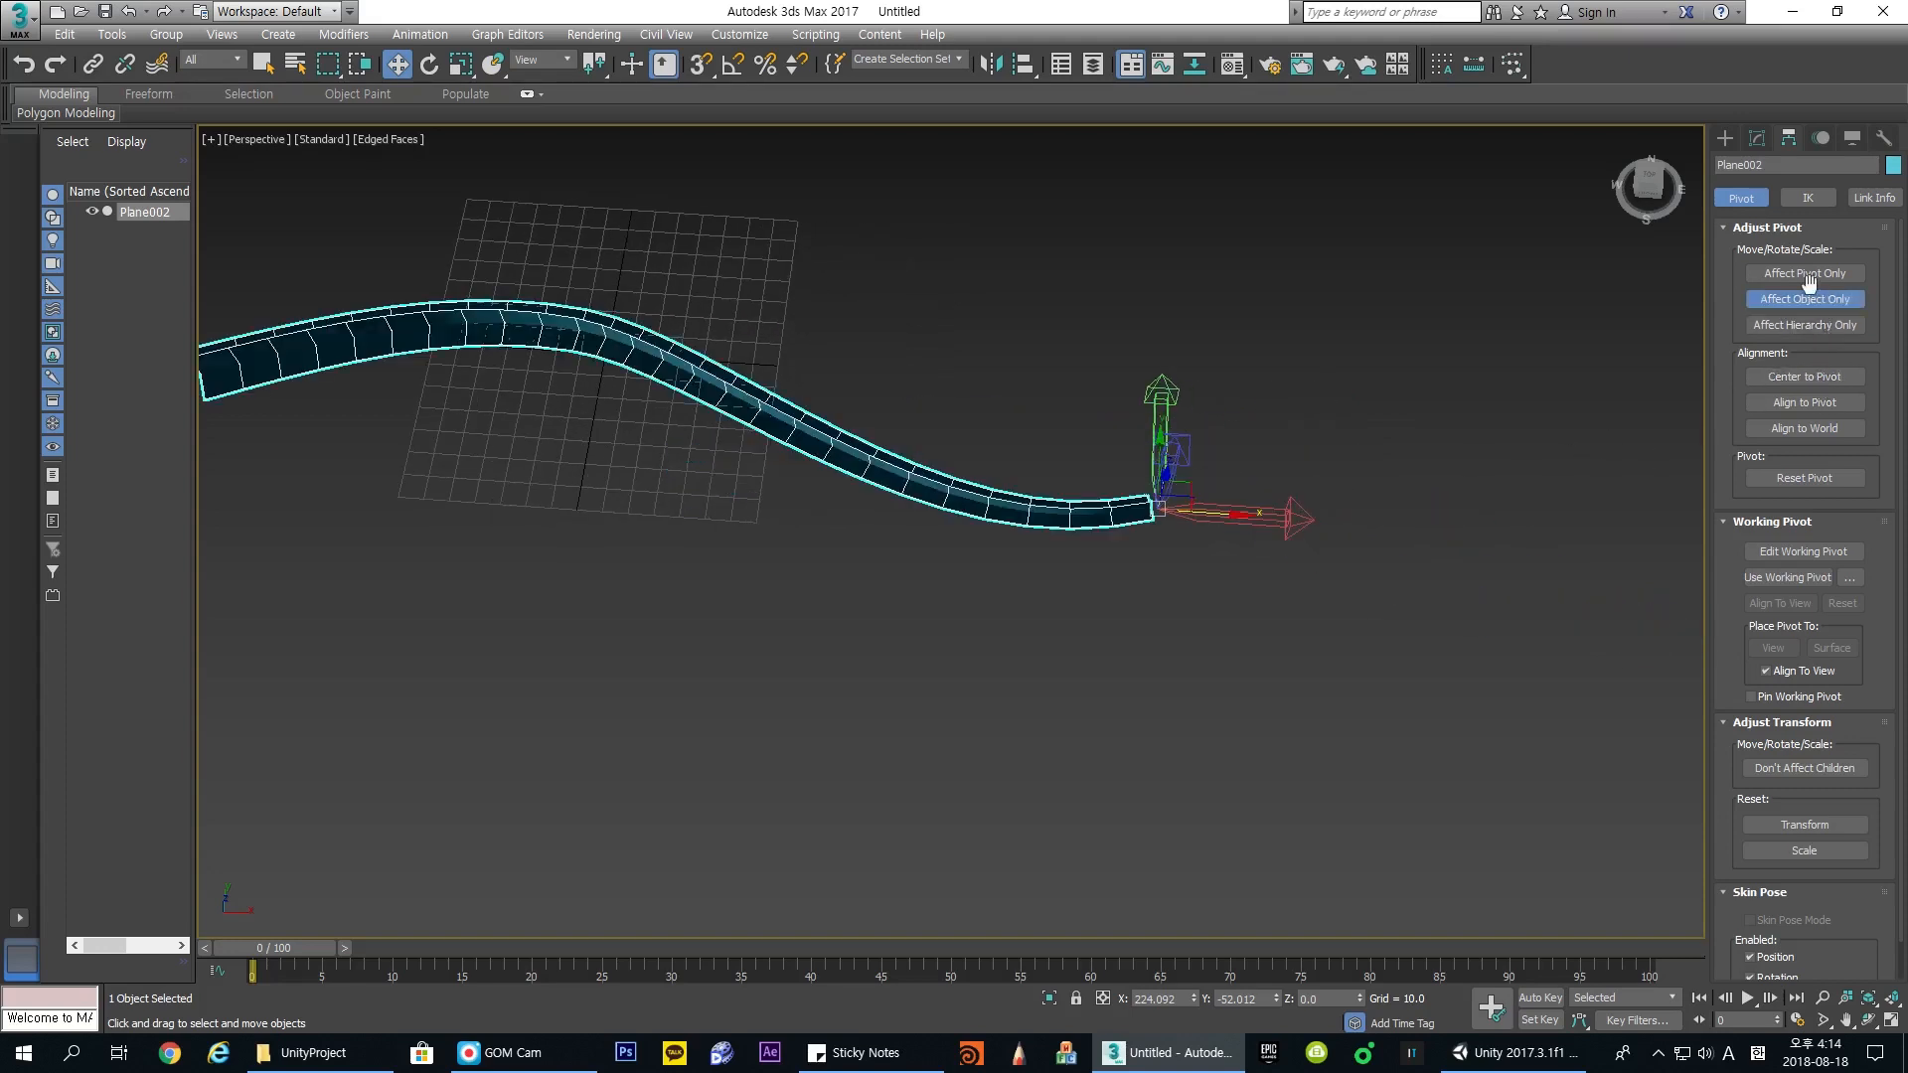
Step: Centre the pivot on the strip, return it to the narrow end, and leave pivot editing
{"action": "left_click", "coordinate": [1795, 278]}
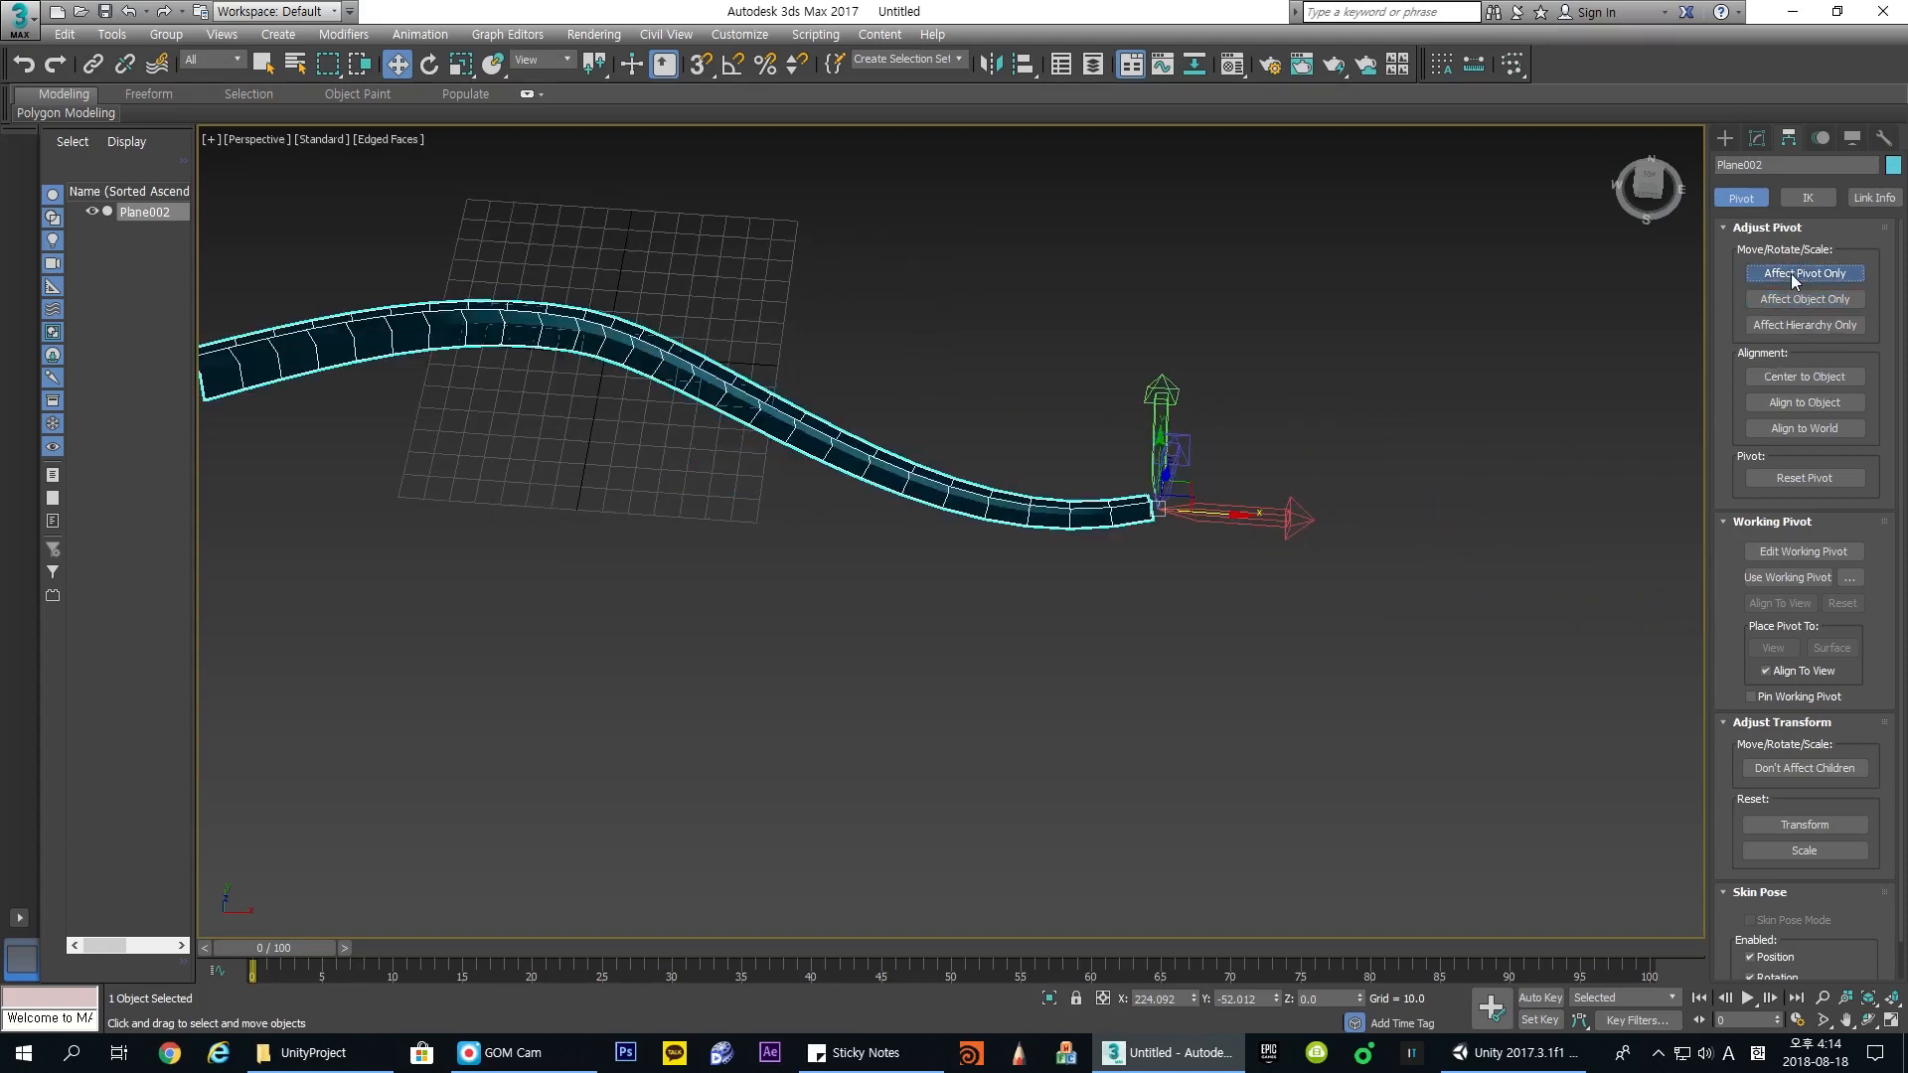
{"action": "left_click", "coordinate": [1807, 388]}
{"action": "middle_click_drag", "start_coordinate": [874, 419], "coordinate": [900, 462], "text": "alt"}
{"action": "middle_click_drag", "start_coordinate": [899, 463], "coordinate": [1006, 468]}
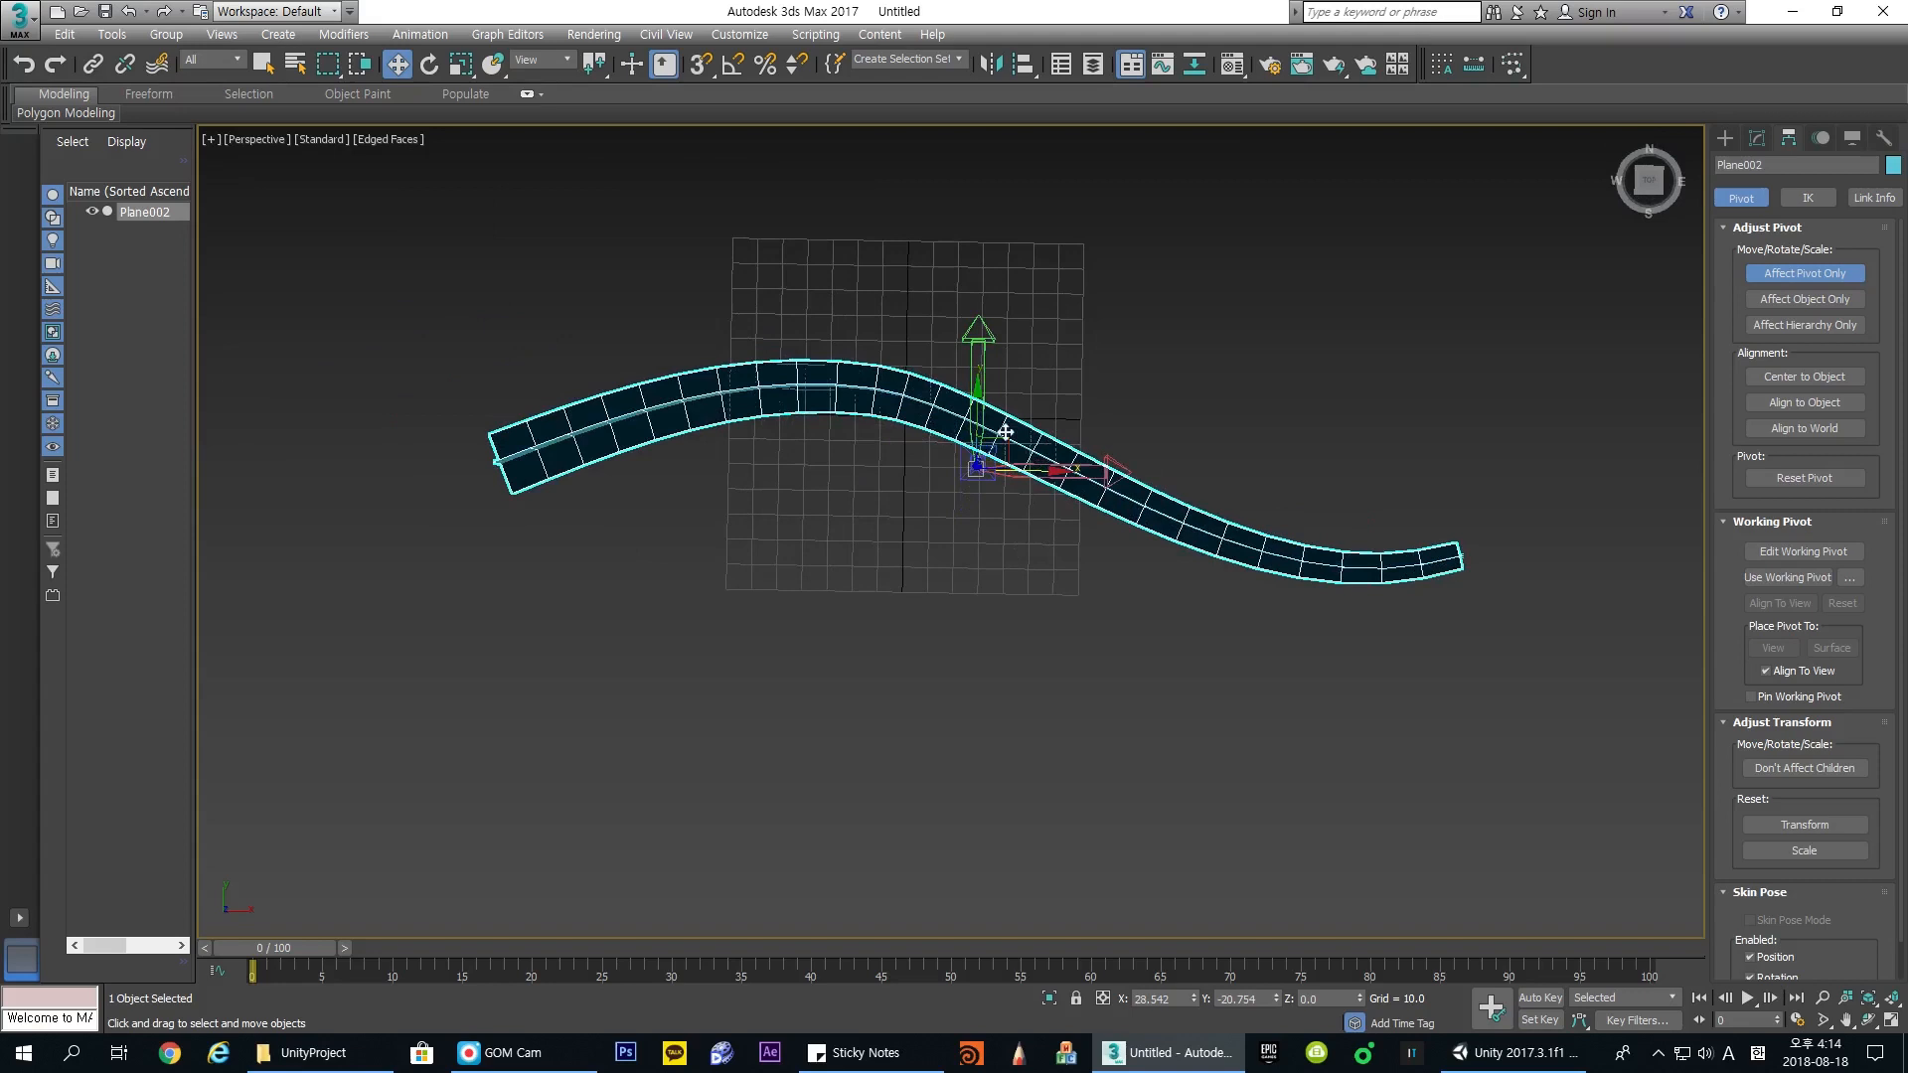
{"action": "middle_click_drag", "start_coordinate": [1137, 498], "coordinate": [1108, 502]}
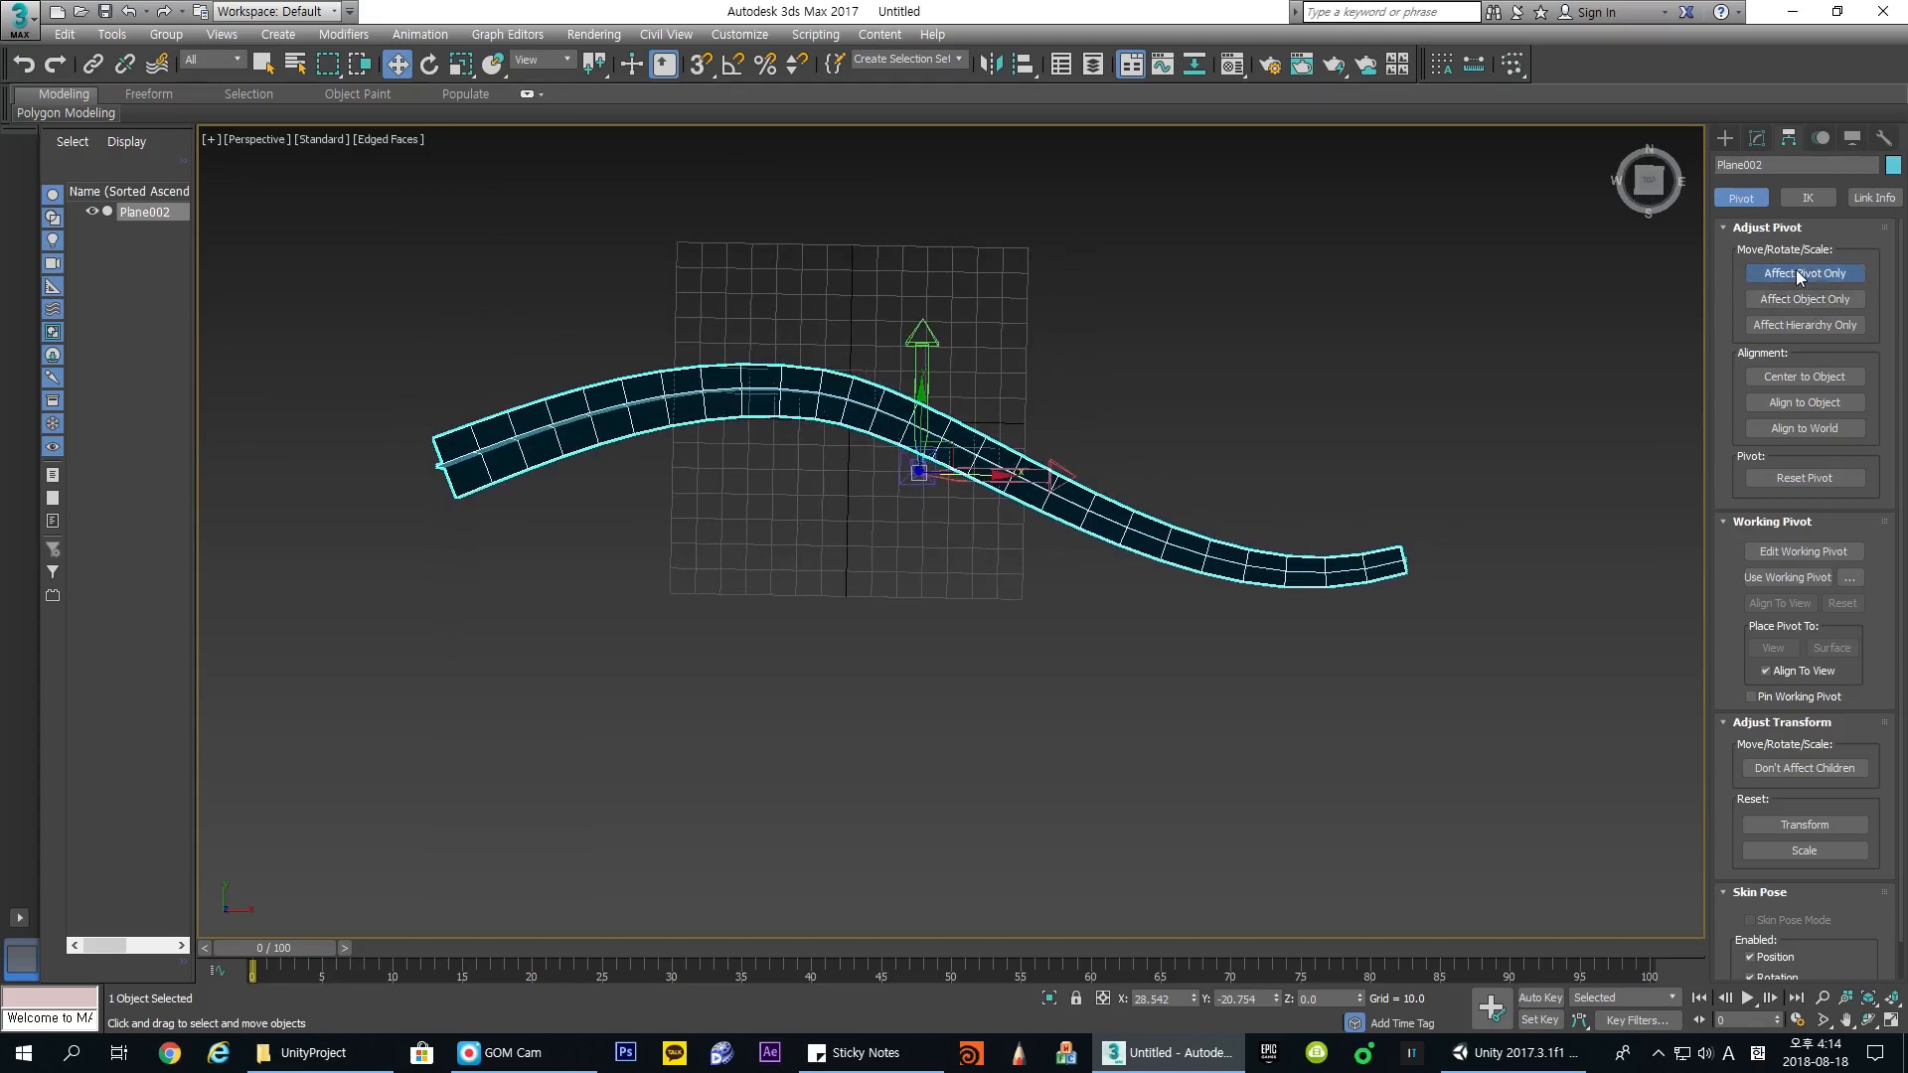
{"action": "left_click_drag", "start_coordinate": [976, 443], "coordinate": [1465, 563]}
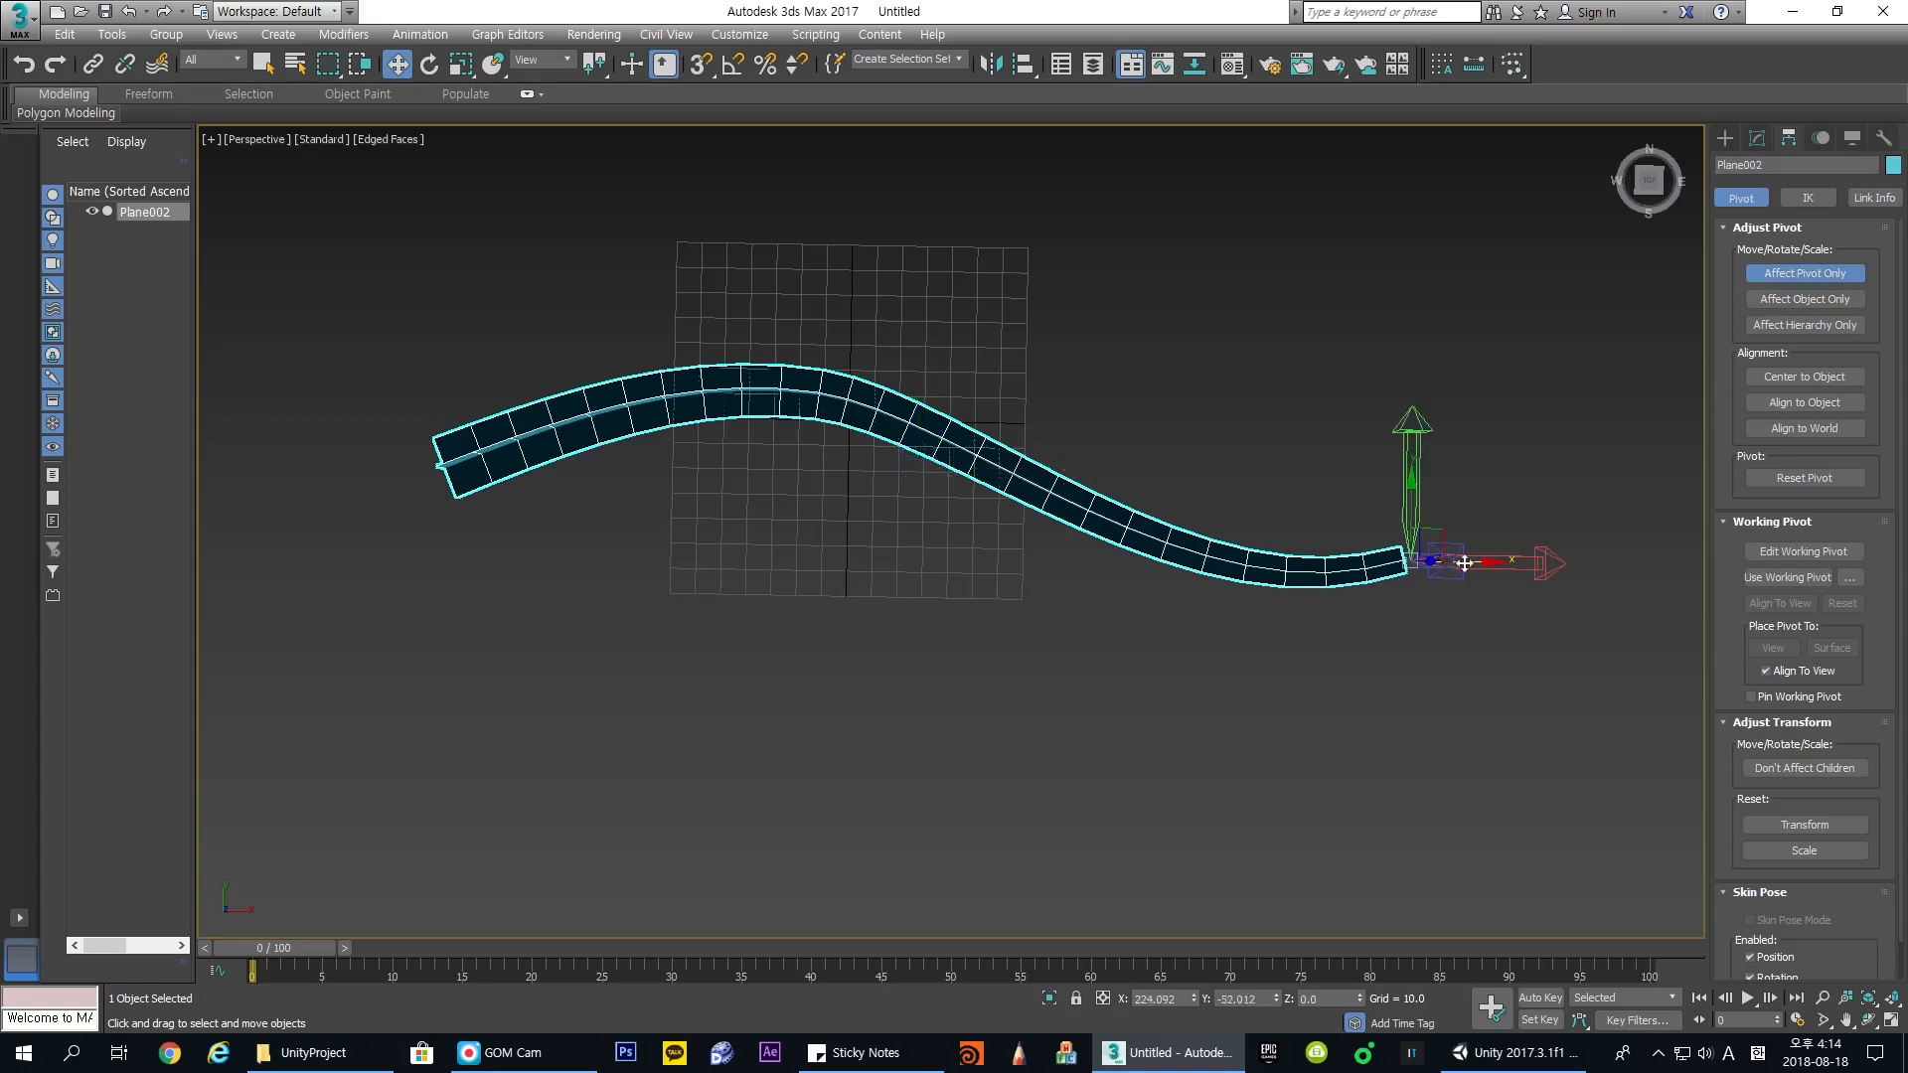
{"action": "left_click", "coordinate": [1801, 271]}
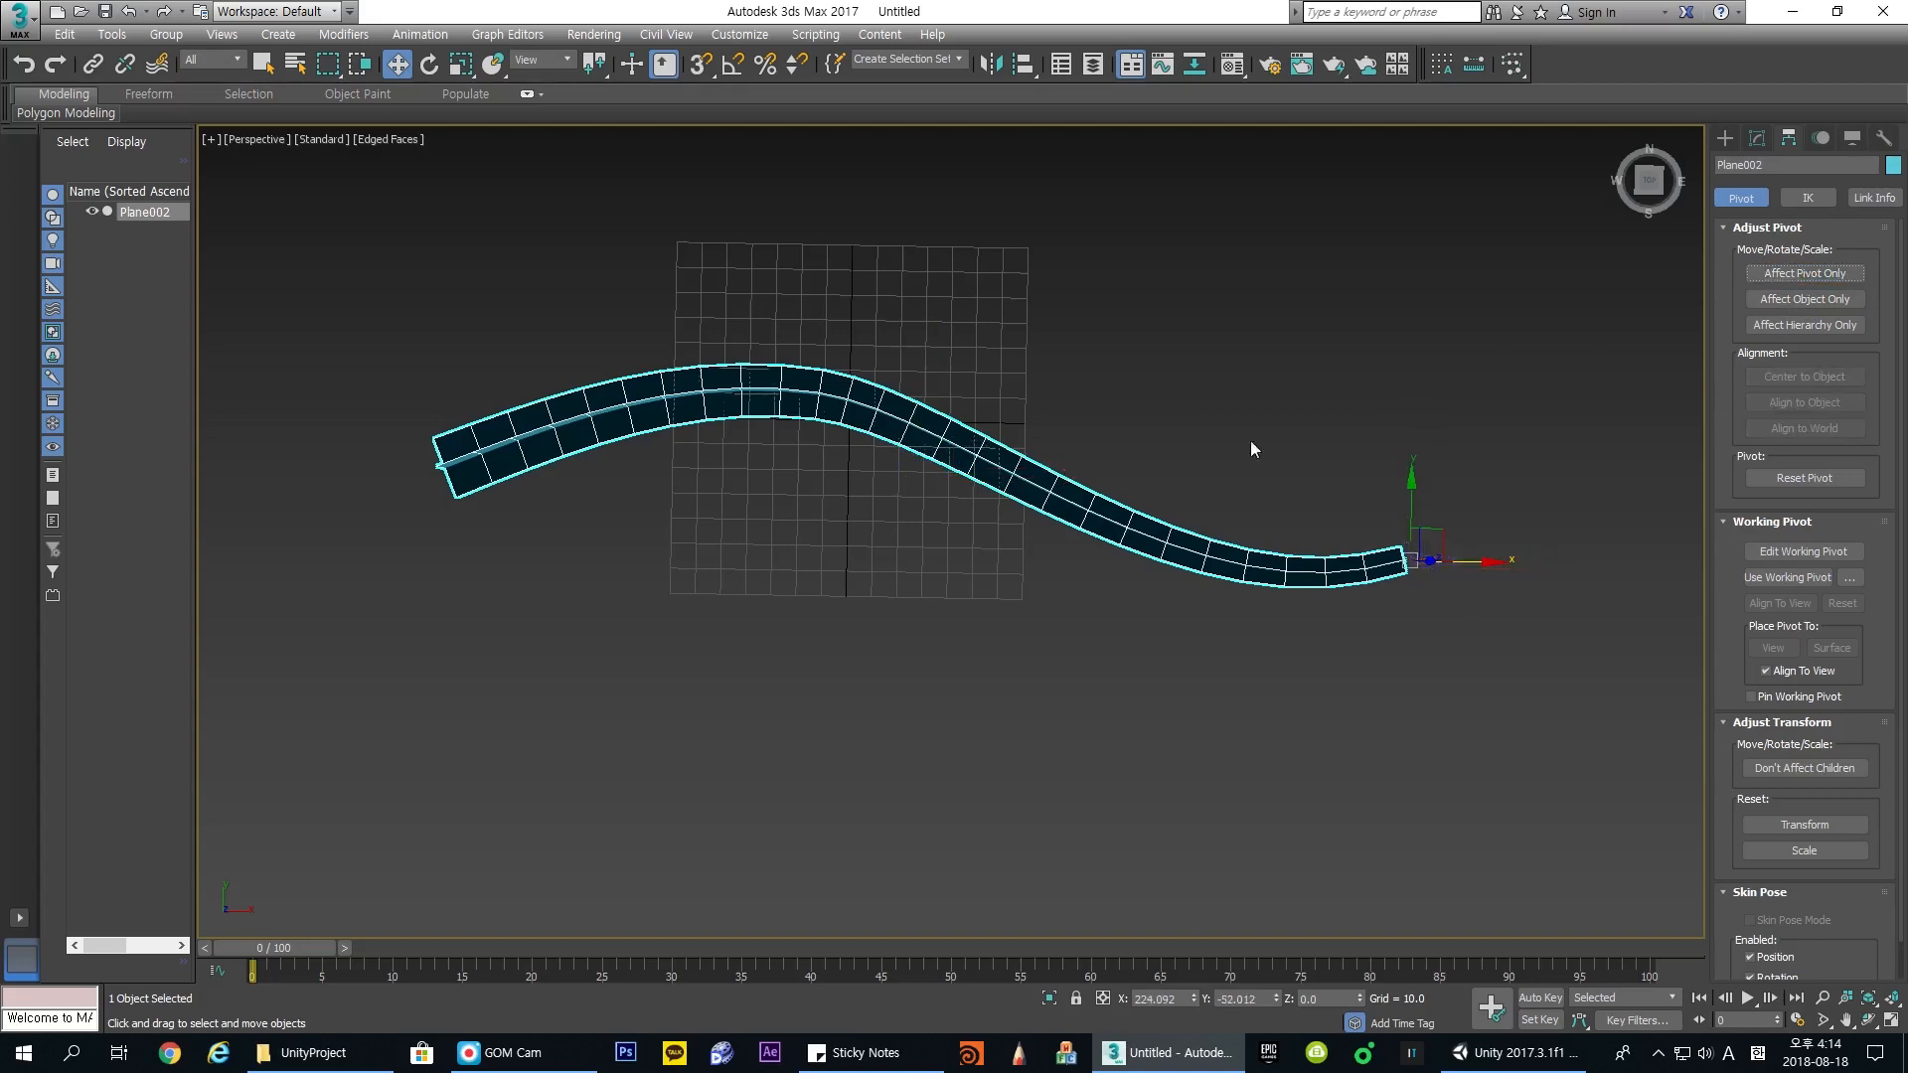
Step: Reset the strip's X and Y position to 0 so its narrow end sits at the world origin
{"action": "left_click", "coordinate": [1250, 439]}
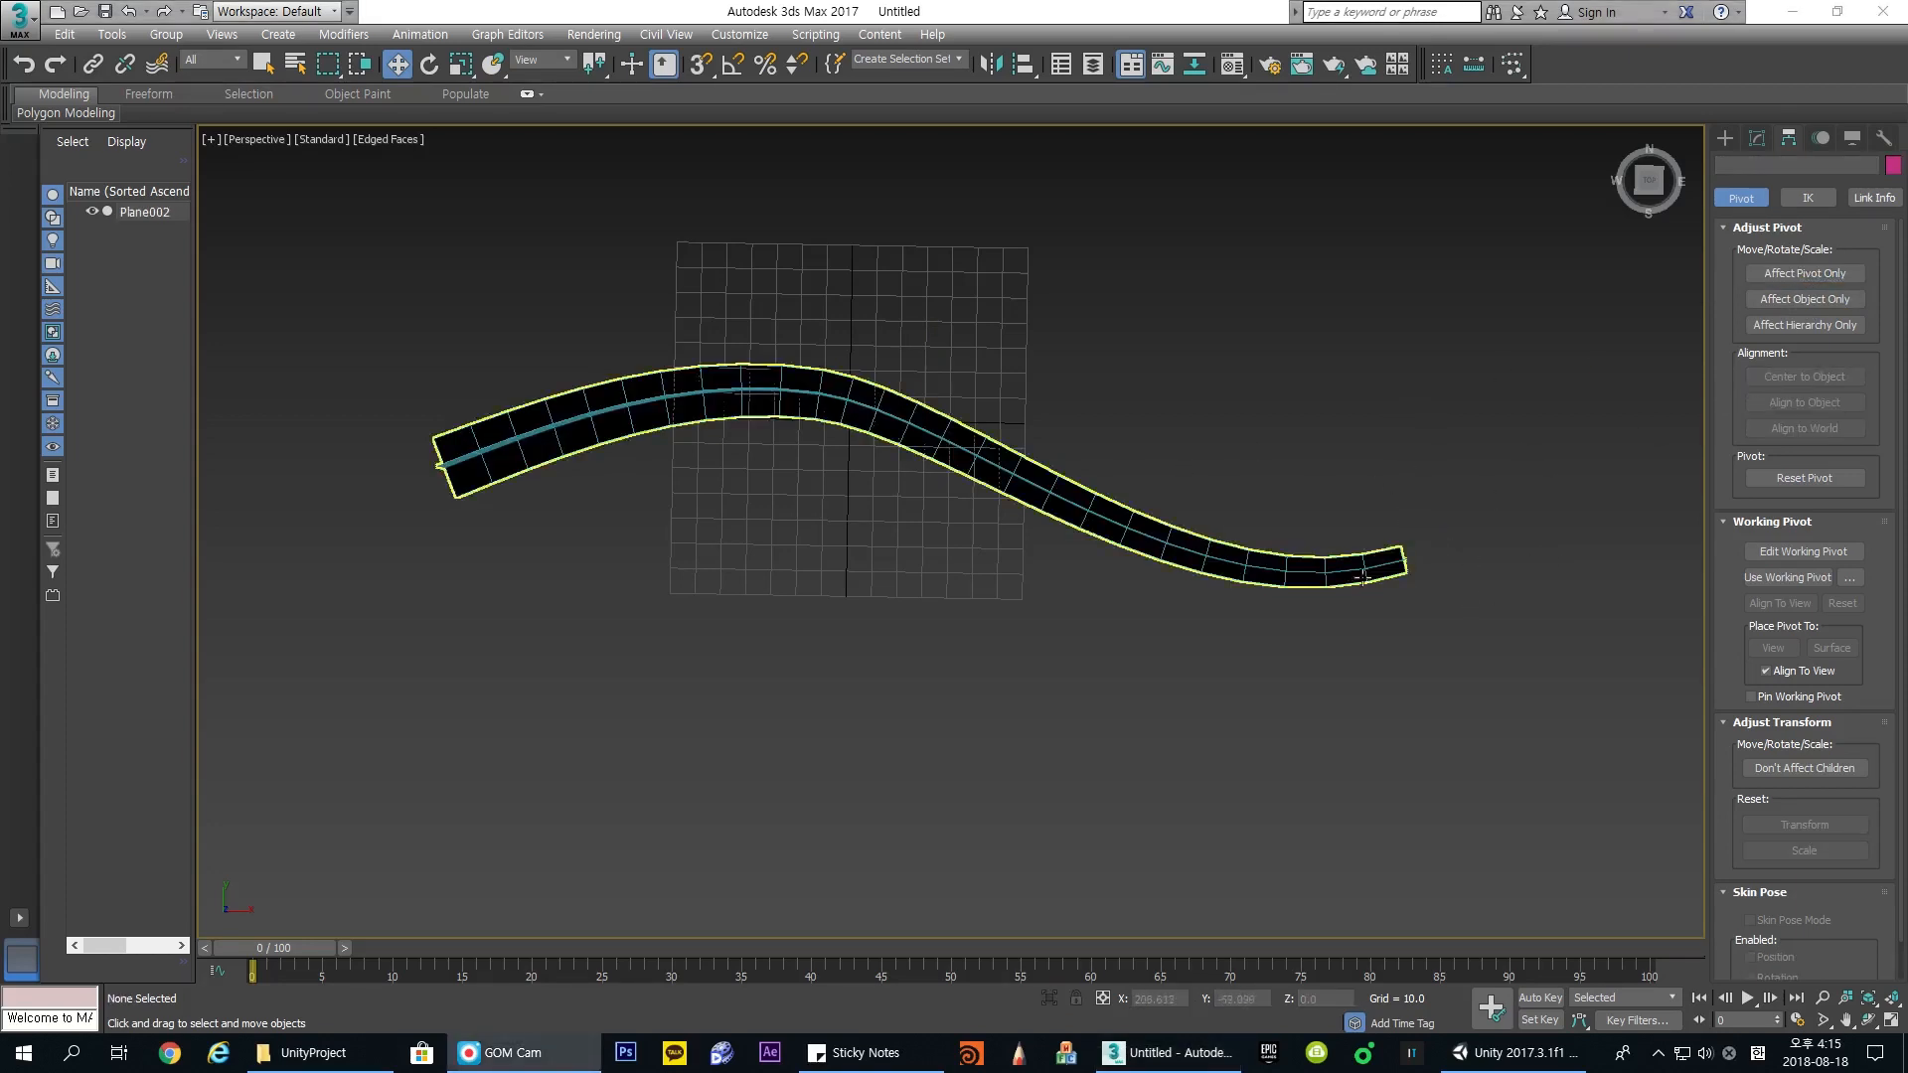
{"action": "left_click", "coordinate": [1242, 567]}
{"action": "middle_click_drag", "start_coordinate": [1226, 516], "coordinate": [1158, 427]}
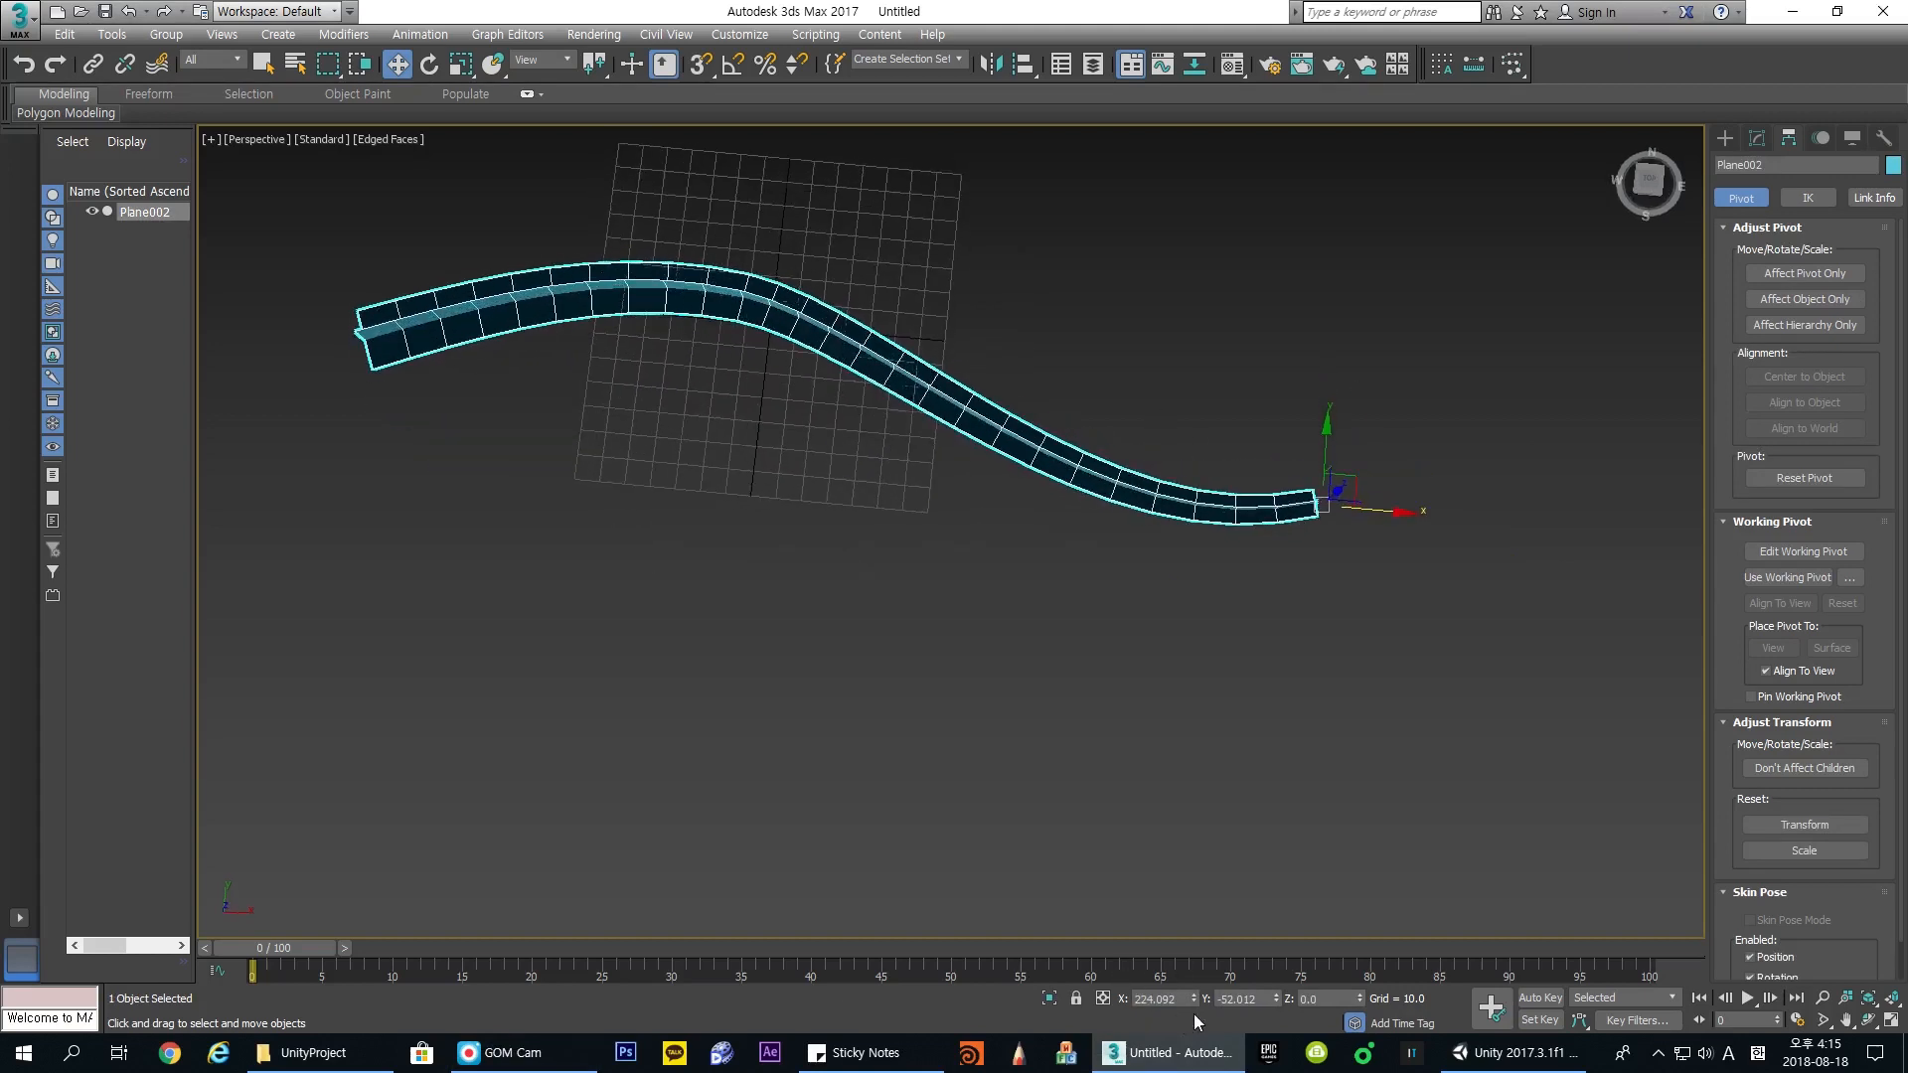
{"action": "right_click", "coordinate": [1194, 998]}
{"action": "right_click", "coordinate": [1276, 1000]}
Step: Create a copy of the strip rotated about 41 degrees around the Y axis at the origin
{"action": "middle_click_drag", "start_coordinate": [698, 288], "coordinate": [980, 449]}
{"action": "key", "text": "e"}
{"action": "left_click_drag", "start_coordinate": [967, 435], "coordinate": [1049, 470], "text": "shift"}
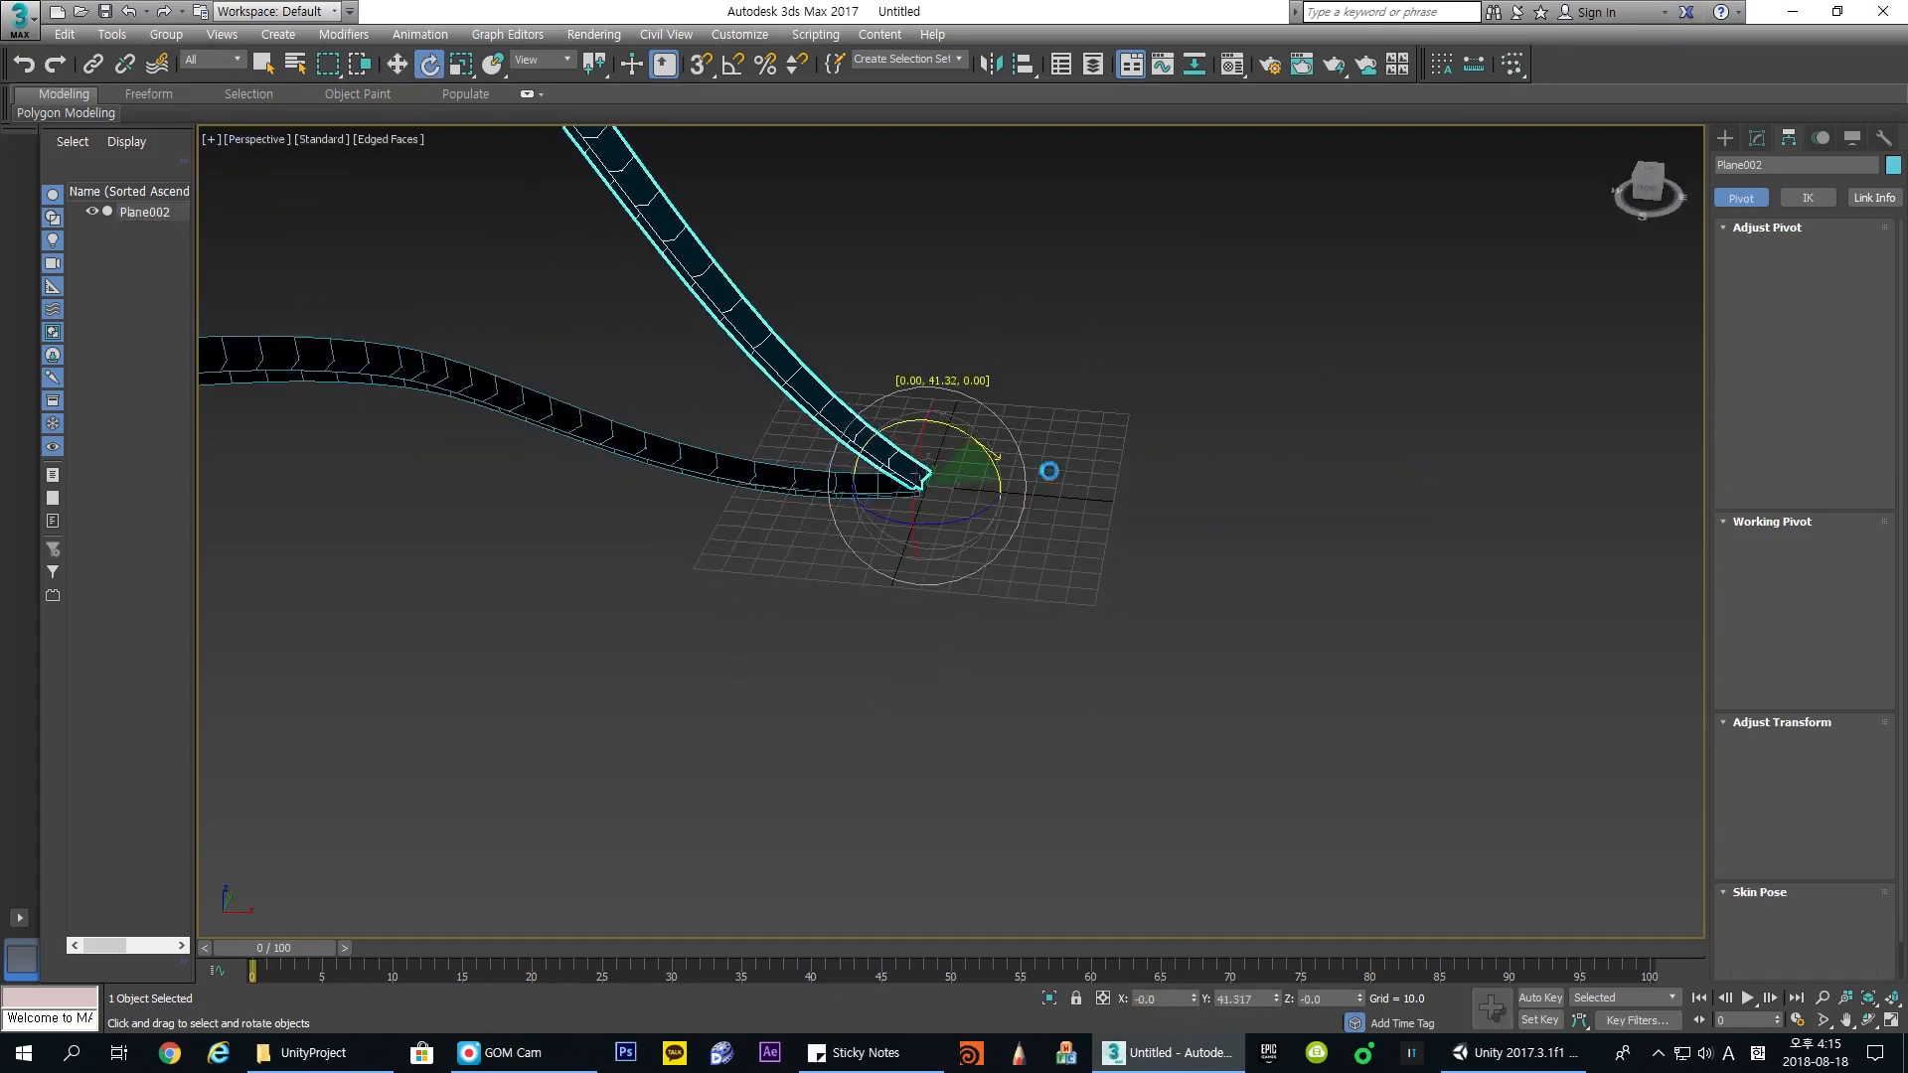
{"action": "left_click", "coordinate": [959, 611]}
Step: Scale the rotated copy down uniformly to about 67 percent and clear the selection
{"action": "middle_click_drag", "start_coordinate": [1057, 482], "coordinate": [1116, 601]}
{"action": "key", "text": "r"}
{"action": "mouse_move", "coordinate": [1018, 646]}
{"action": "left_mouse_down"}
{"action": "mouse_move", "coordinate": [986, 648]}
{"action": "mouse_move", "coordinate": [1000, 626]}
{"action": "mouse_move", "coordinate": [1001, 643]}
{"action": "left_mouse_up"}
{"action": "scroll", "coordinate": [1160, 654], "scroll_direction": "down", "scroll_amount": 7}
{"action": "left_click_drag", "start_coordinate": [1290, 694], "coordinate": [1254, 709]}
{"action": "middle_click_drag", "start_coordinate": [1254, 708], "coordinate": [1115, 630], "text": "alt"}
{"action": "left_click", "coordinate": [1115, 630]}
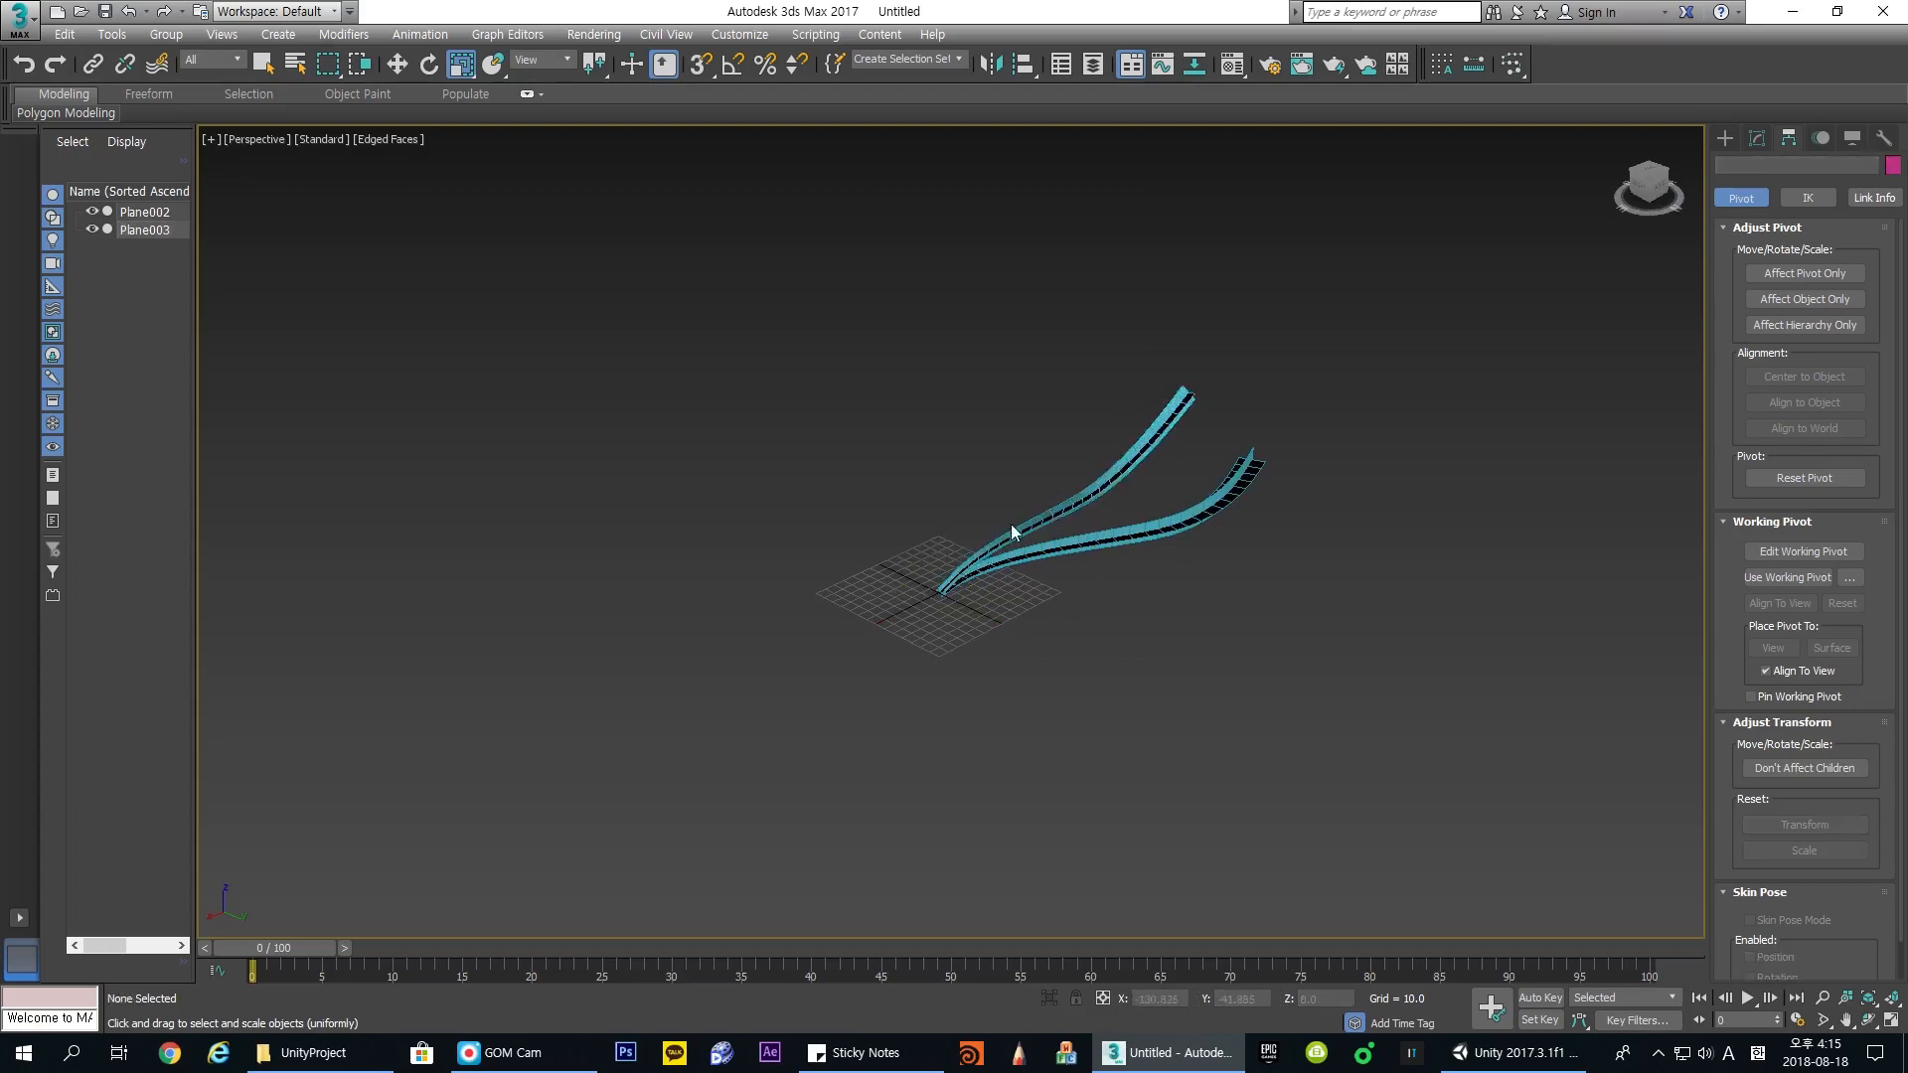
Step: Inspect the two strips from other angles and compare them with the MagicCasting01 streaks in Unity
{"action": "key", "text": "ctrl+a"}
{"action": "left_click", "coordinate": [1105, 669]}
{"action": "middle_click_drag", "start_coordinate": [964, 642], "coordinate": [1112, 644], "text": "alt"}
{"action": "scroll", "coordinate": [1112, 644], "scroll_direction": "up", "scroll_amount": 5}
{"action": "middle_click_drag", "start_coordinate": [956, 573], "coordinate": [1144, 820]}
{"action": "left_click", "coordinate": [1523, 1062]}
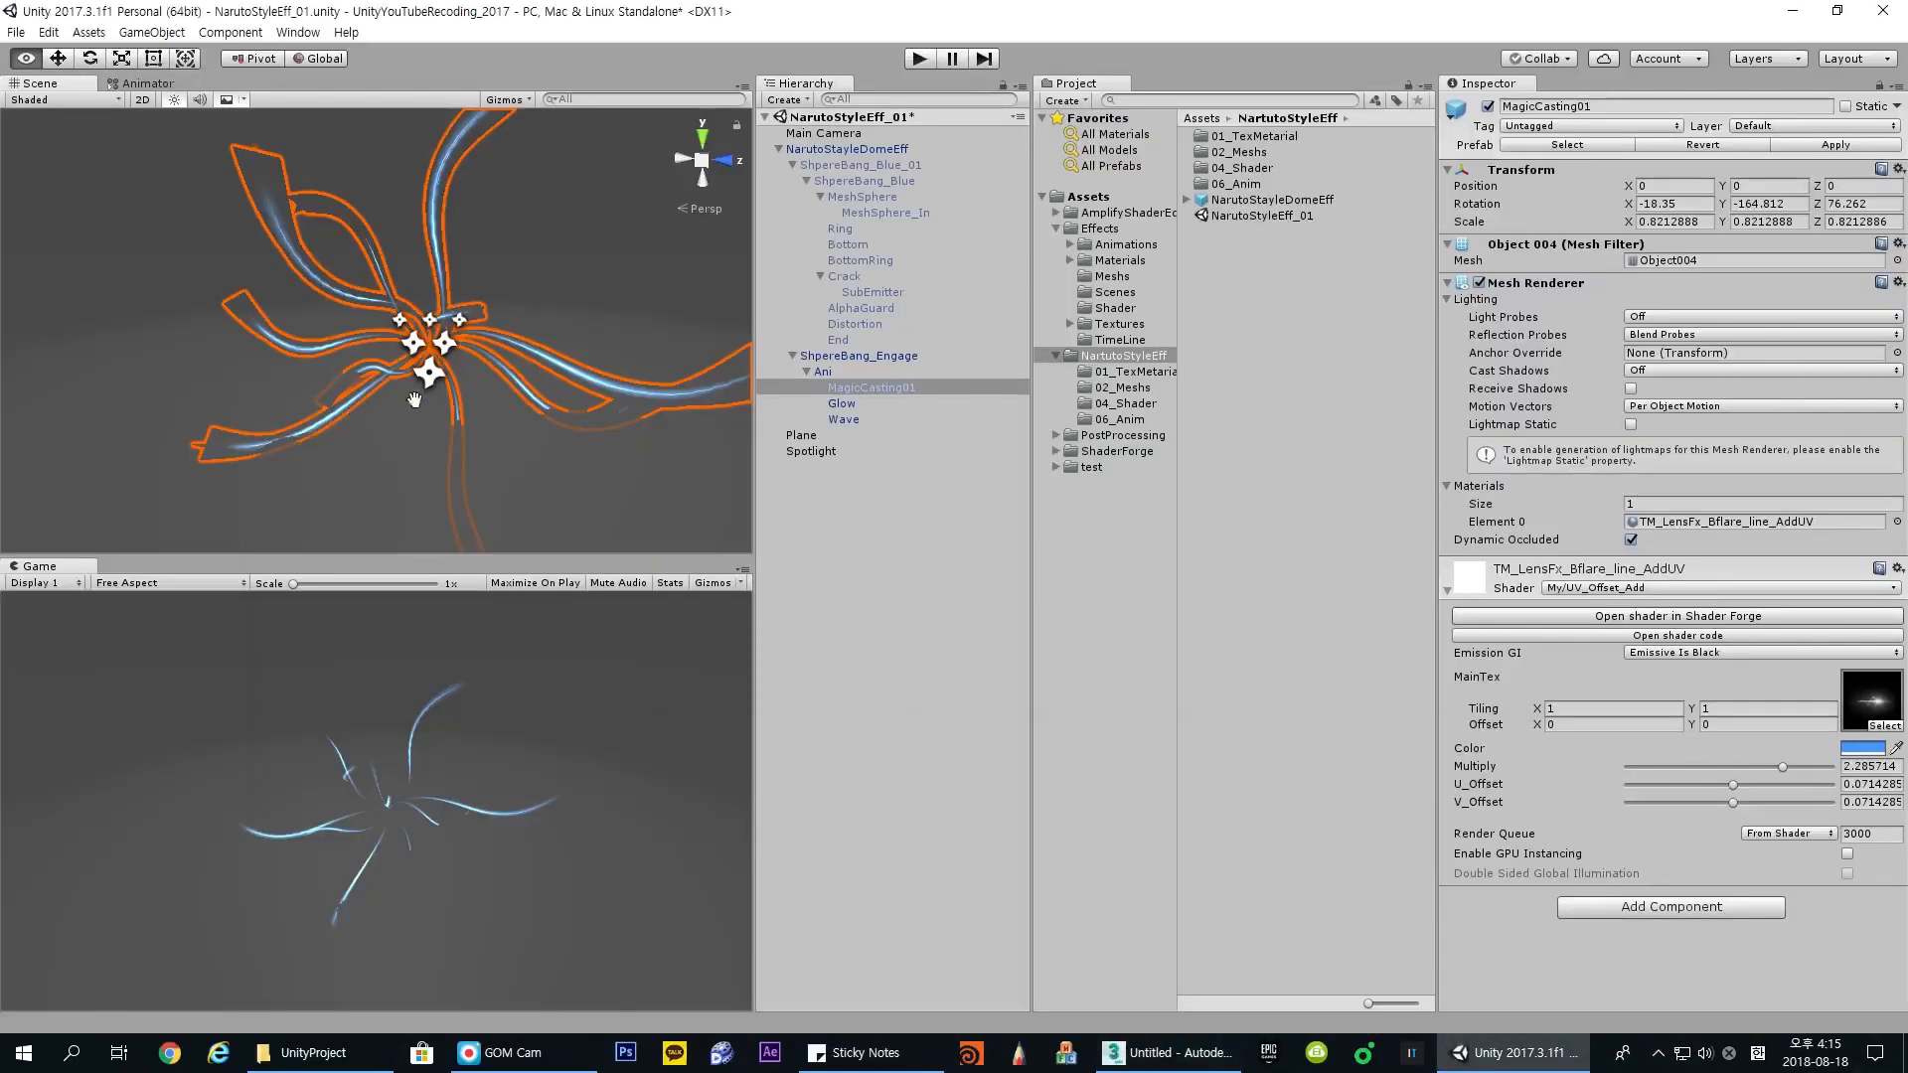
{"action": "left_click_drag", "start_coordinate": [415, 400], "coordinate": [483, 392], "text": "alt"}
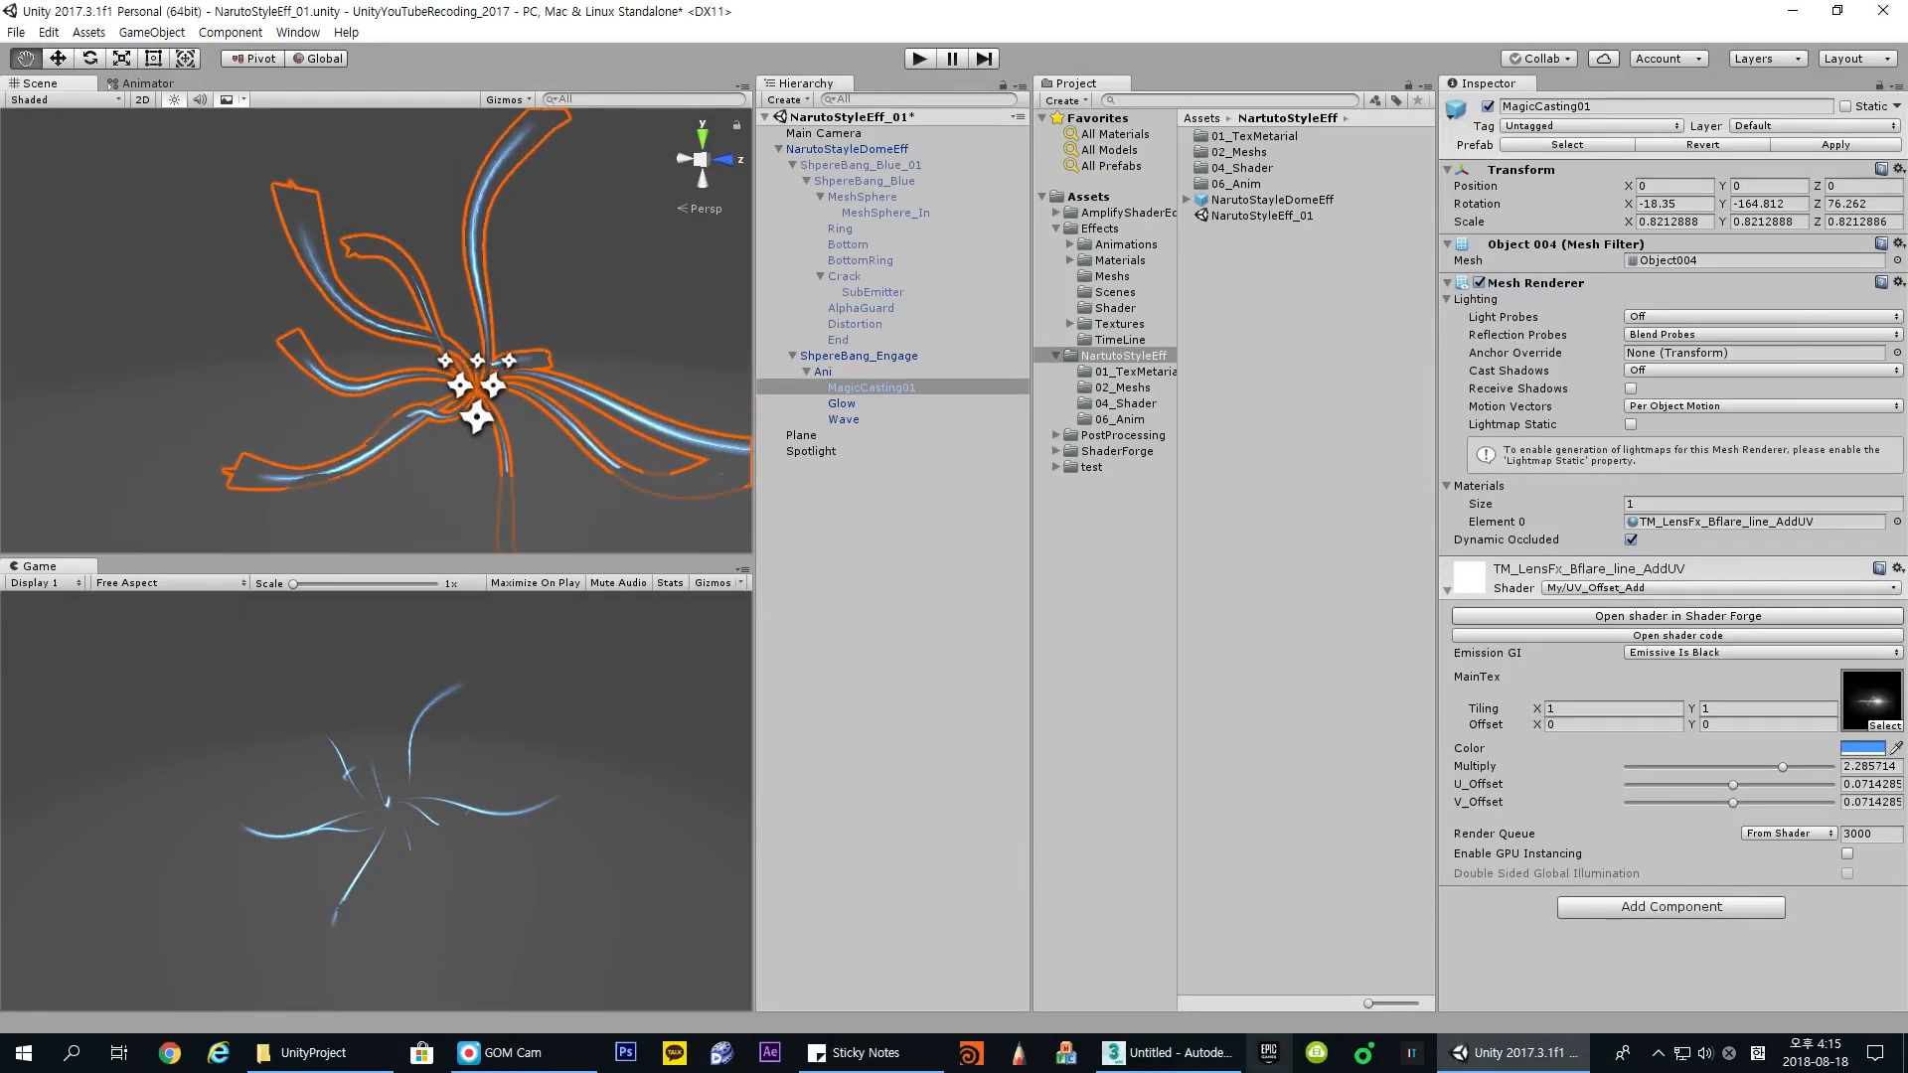
{"action": "middle_click_drag", "start_coordinate": [570, 430], "coordinate": [507, 410]}
{"action": "left_click", "coordinate": [918, 547]}
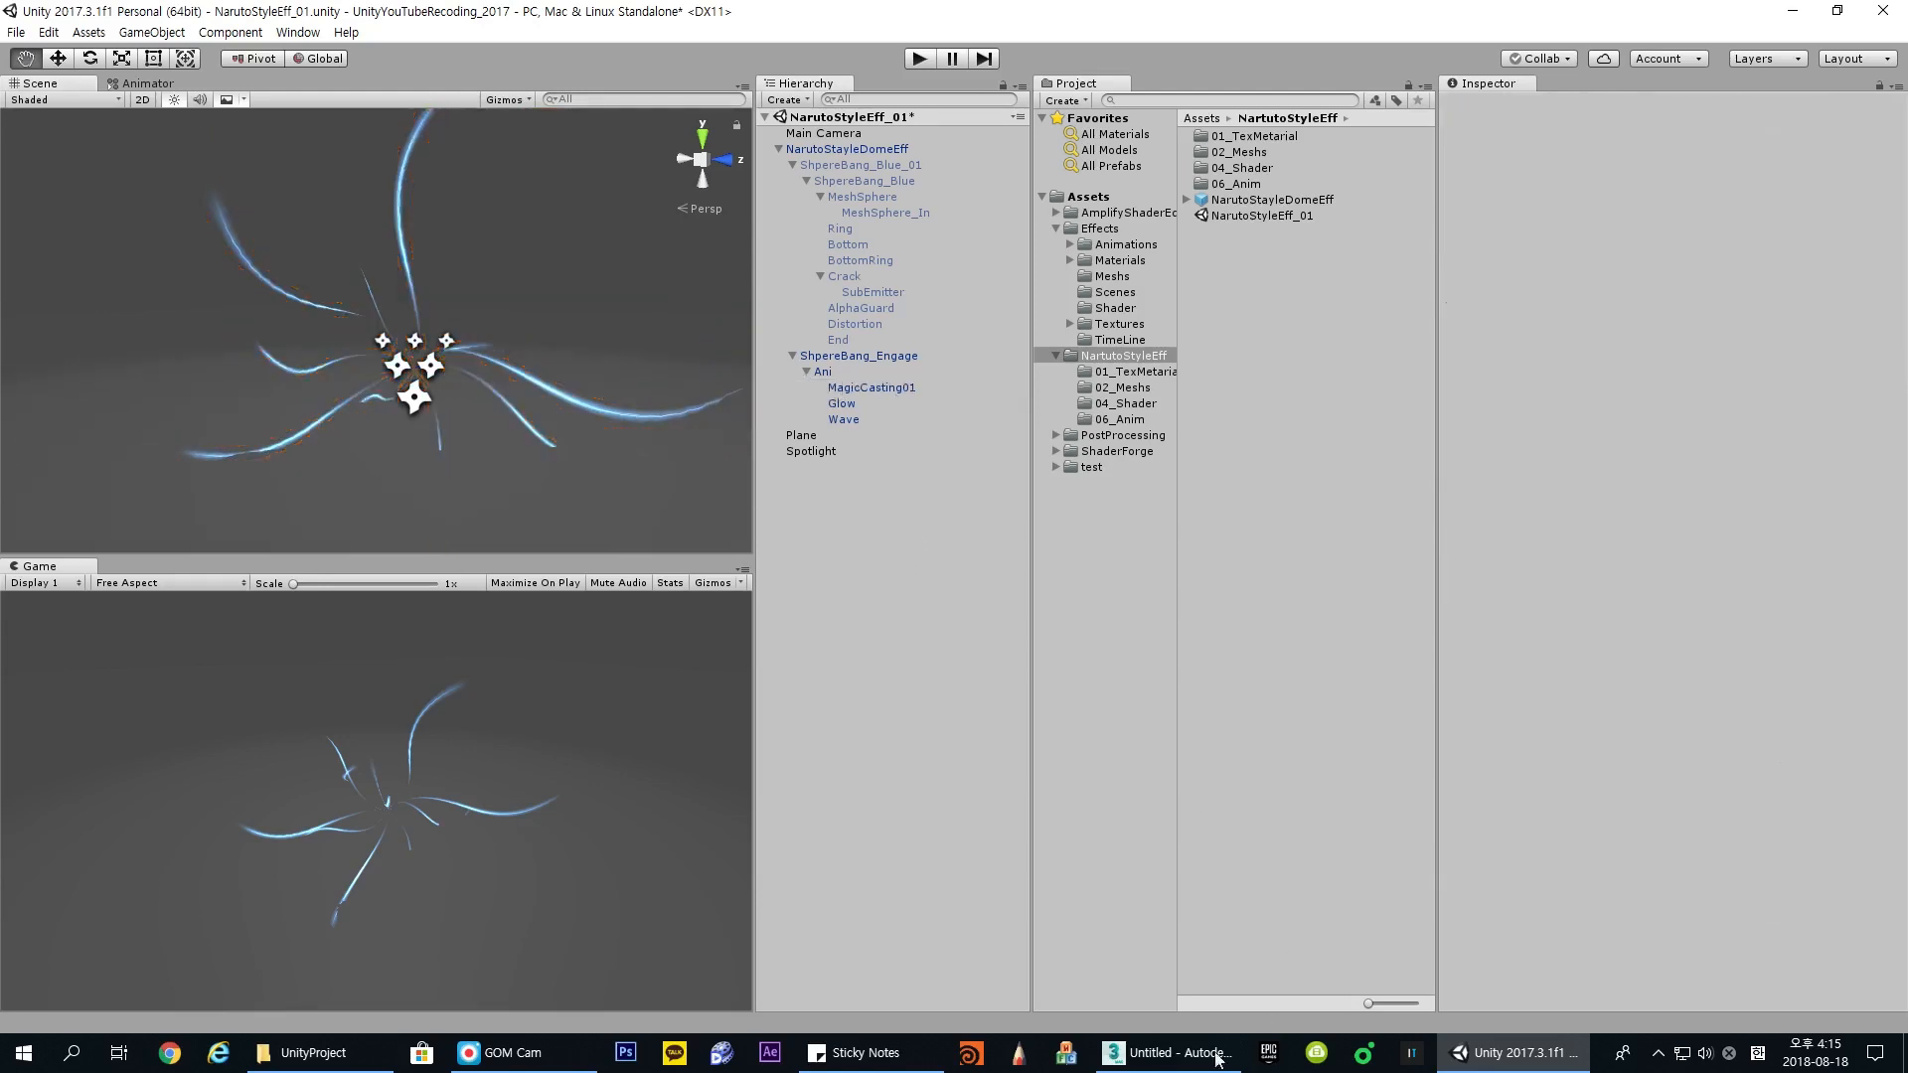
Step: Return to 3ds Max, add an Unwrap UVW modifier to the smaller strip Plane003, and open its UV editor
{"action": "left_click", "coordinate": [1167, 1052]}
{"action": "left_click", "coordinate": [1112, 487]}
{"action": "key", "text": "z"}
{"action": "left_click", "coordinate": [1757, 137]}
{"action": "left_click", "coordinate": [1825, 196]}
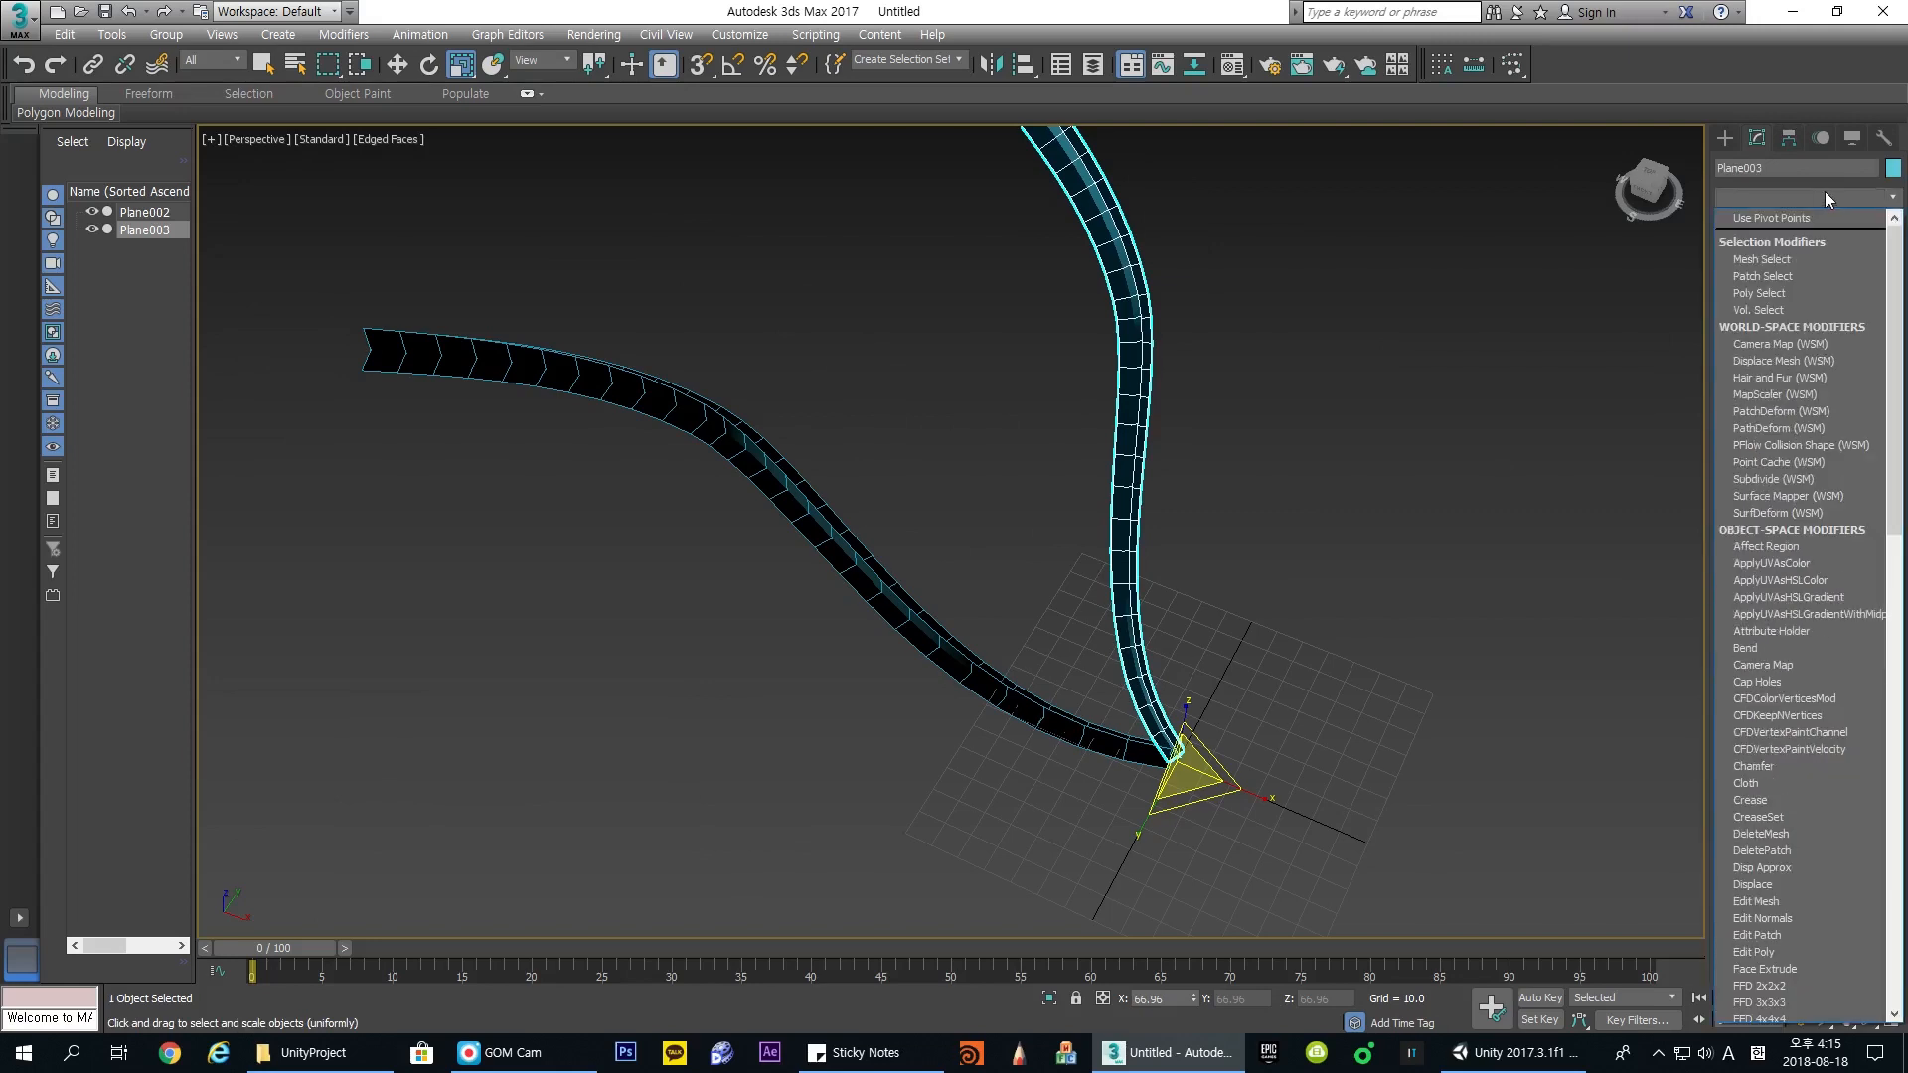
{"action": "key", "text": "u"}
{"action": "key", "text": "Return"}
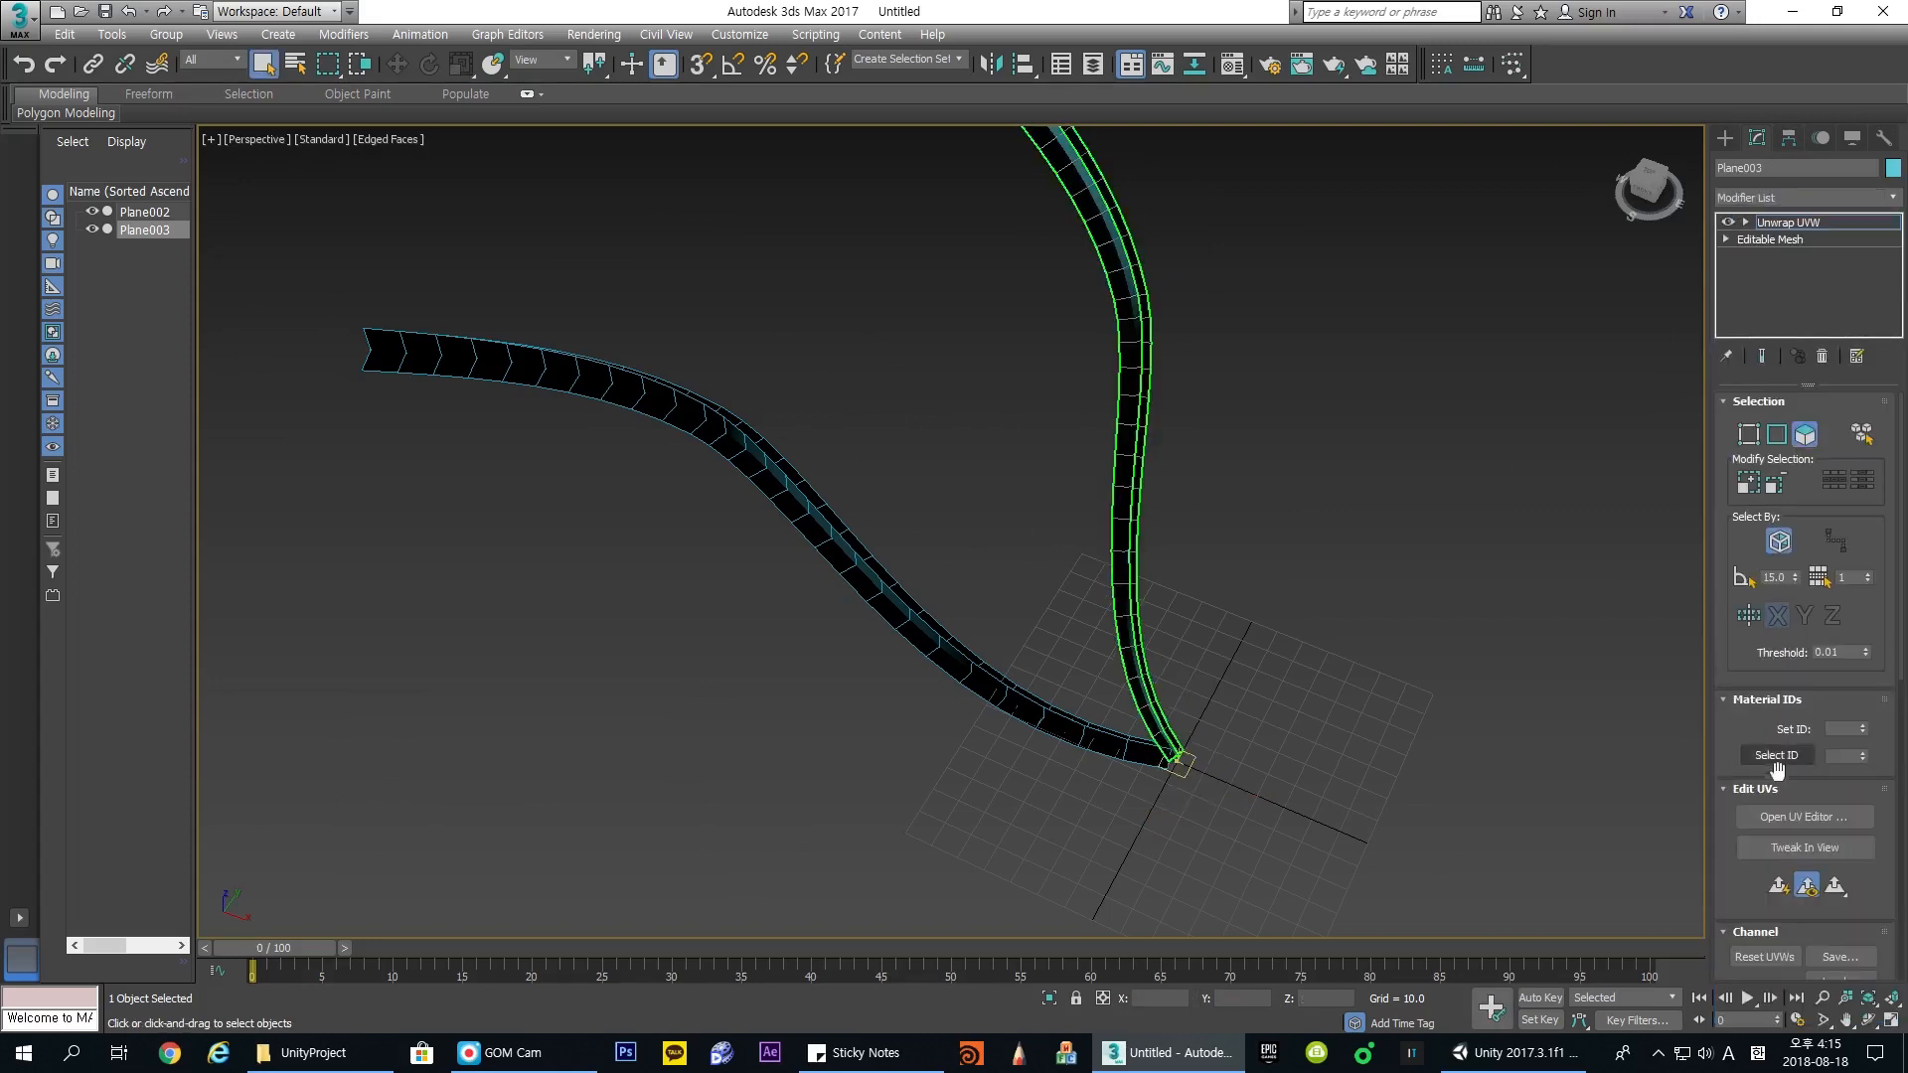
{"action": "left_click", "coordinate": [1801, 817]}
Step: Examine the smaller strip's UV layout against the checker pattern, and remove the Unwrap UVW modifier
{"action": "middle_click_drag", "start_coordinate": [833, 141], "coordinate": [963, 312]}
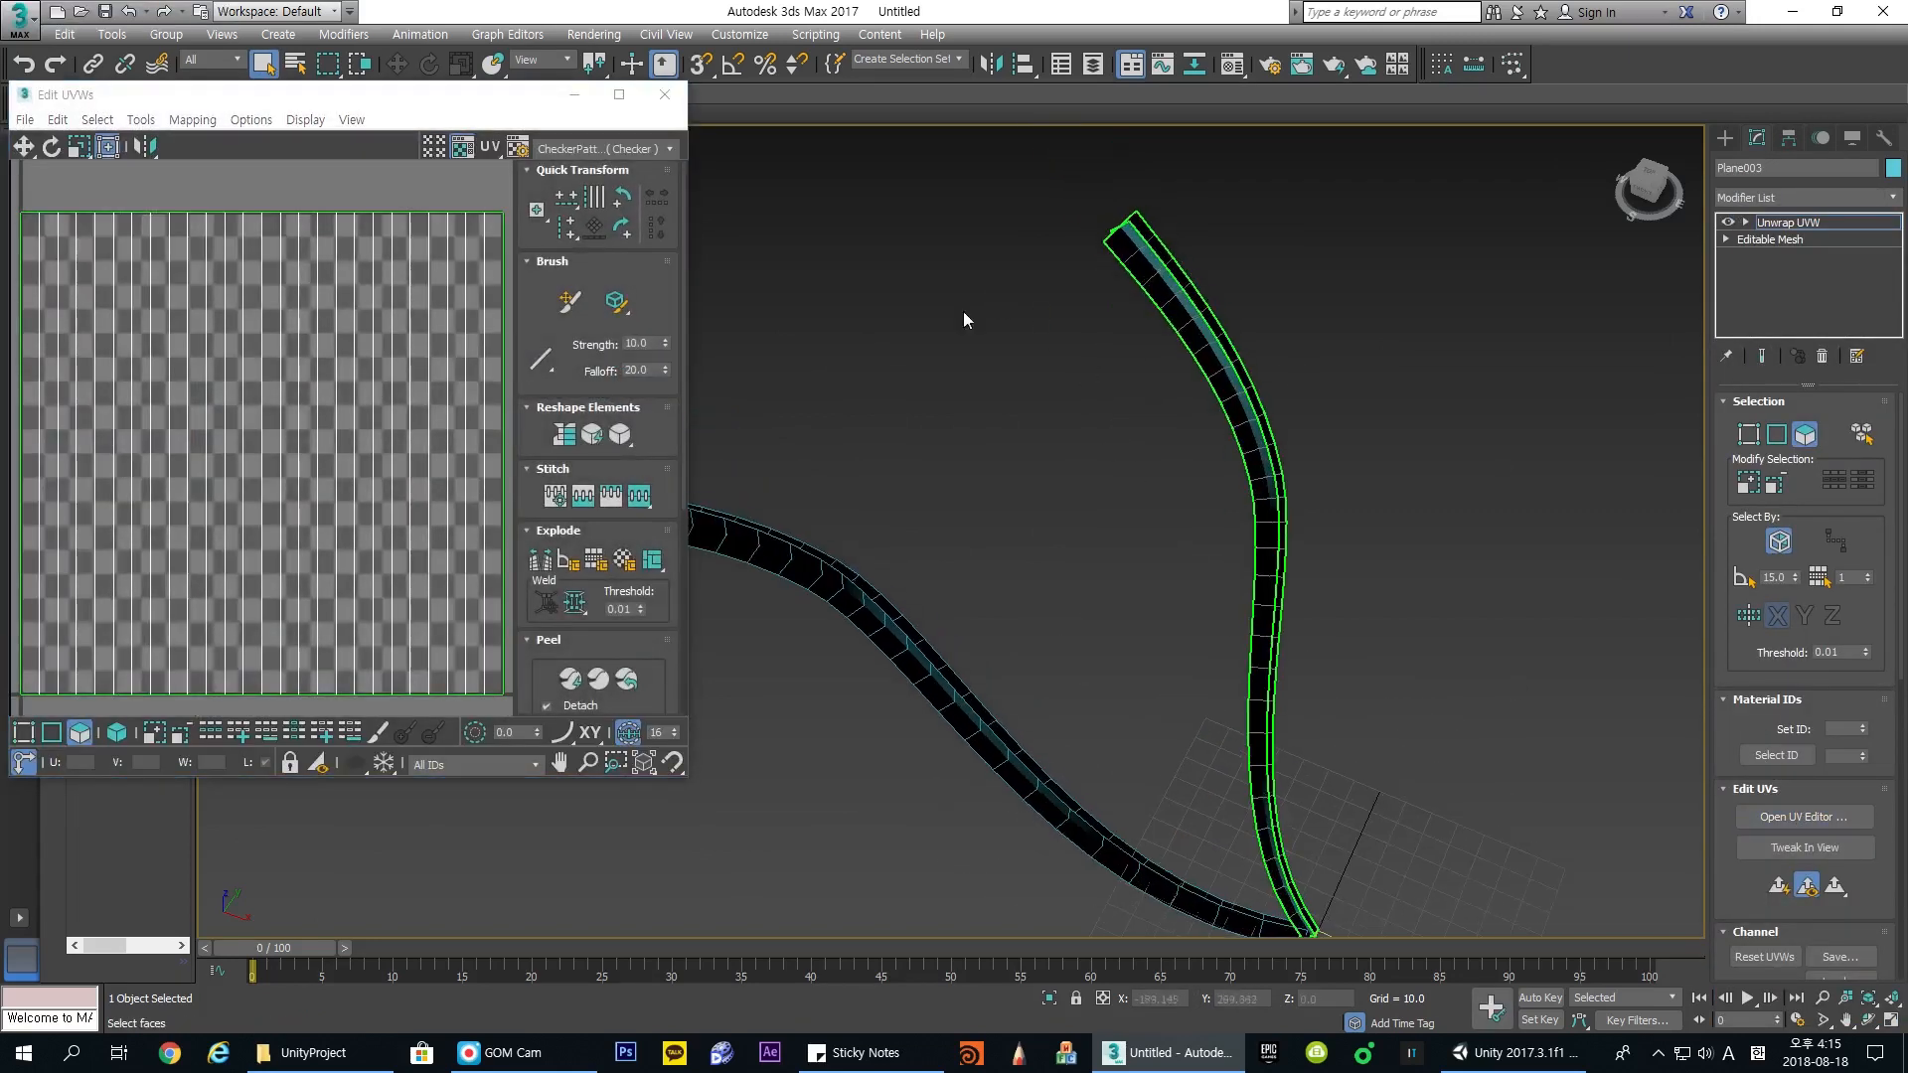
{"action": "left_click_drag", "start_coordinate": [265, 94], "coordinate": [559, 132]}
{"action": "scroll", "coordinate": [400, 287], "scroll_direction": "down", "scroll_amount": 3}
{"action": "left_click_drag", "start_coordinate": [355, 253], "coordinate": [580, 286]}
{"action": "left_click", "coordinate": [644, 313]}
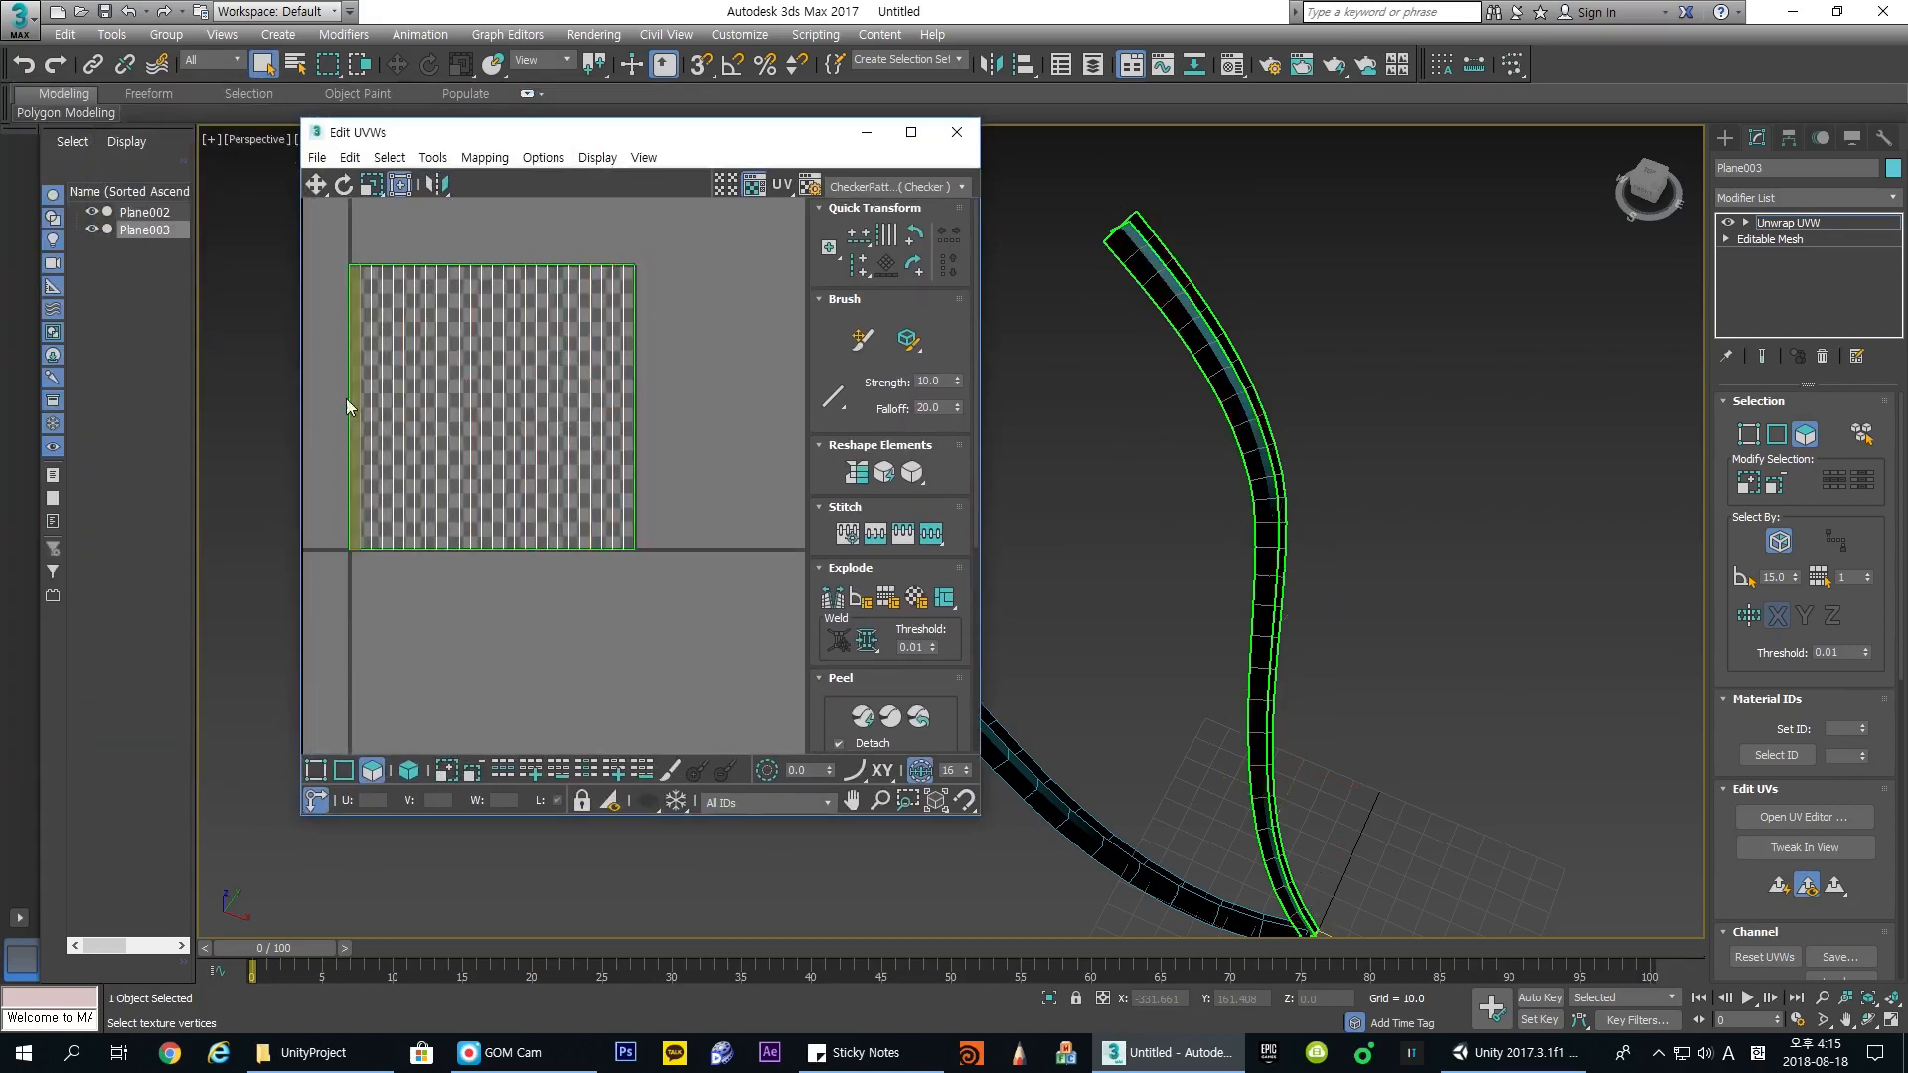
{"action": "left_click", "coordinate": [1822, 355]}
Step: Switch to Unity, select MagicCasting01 and examine its streaks from several angles
{"action": "left_click", "coordinate": [1508, 520]}
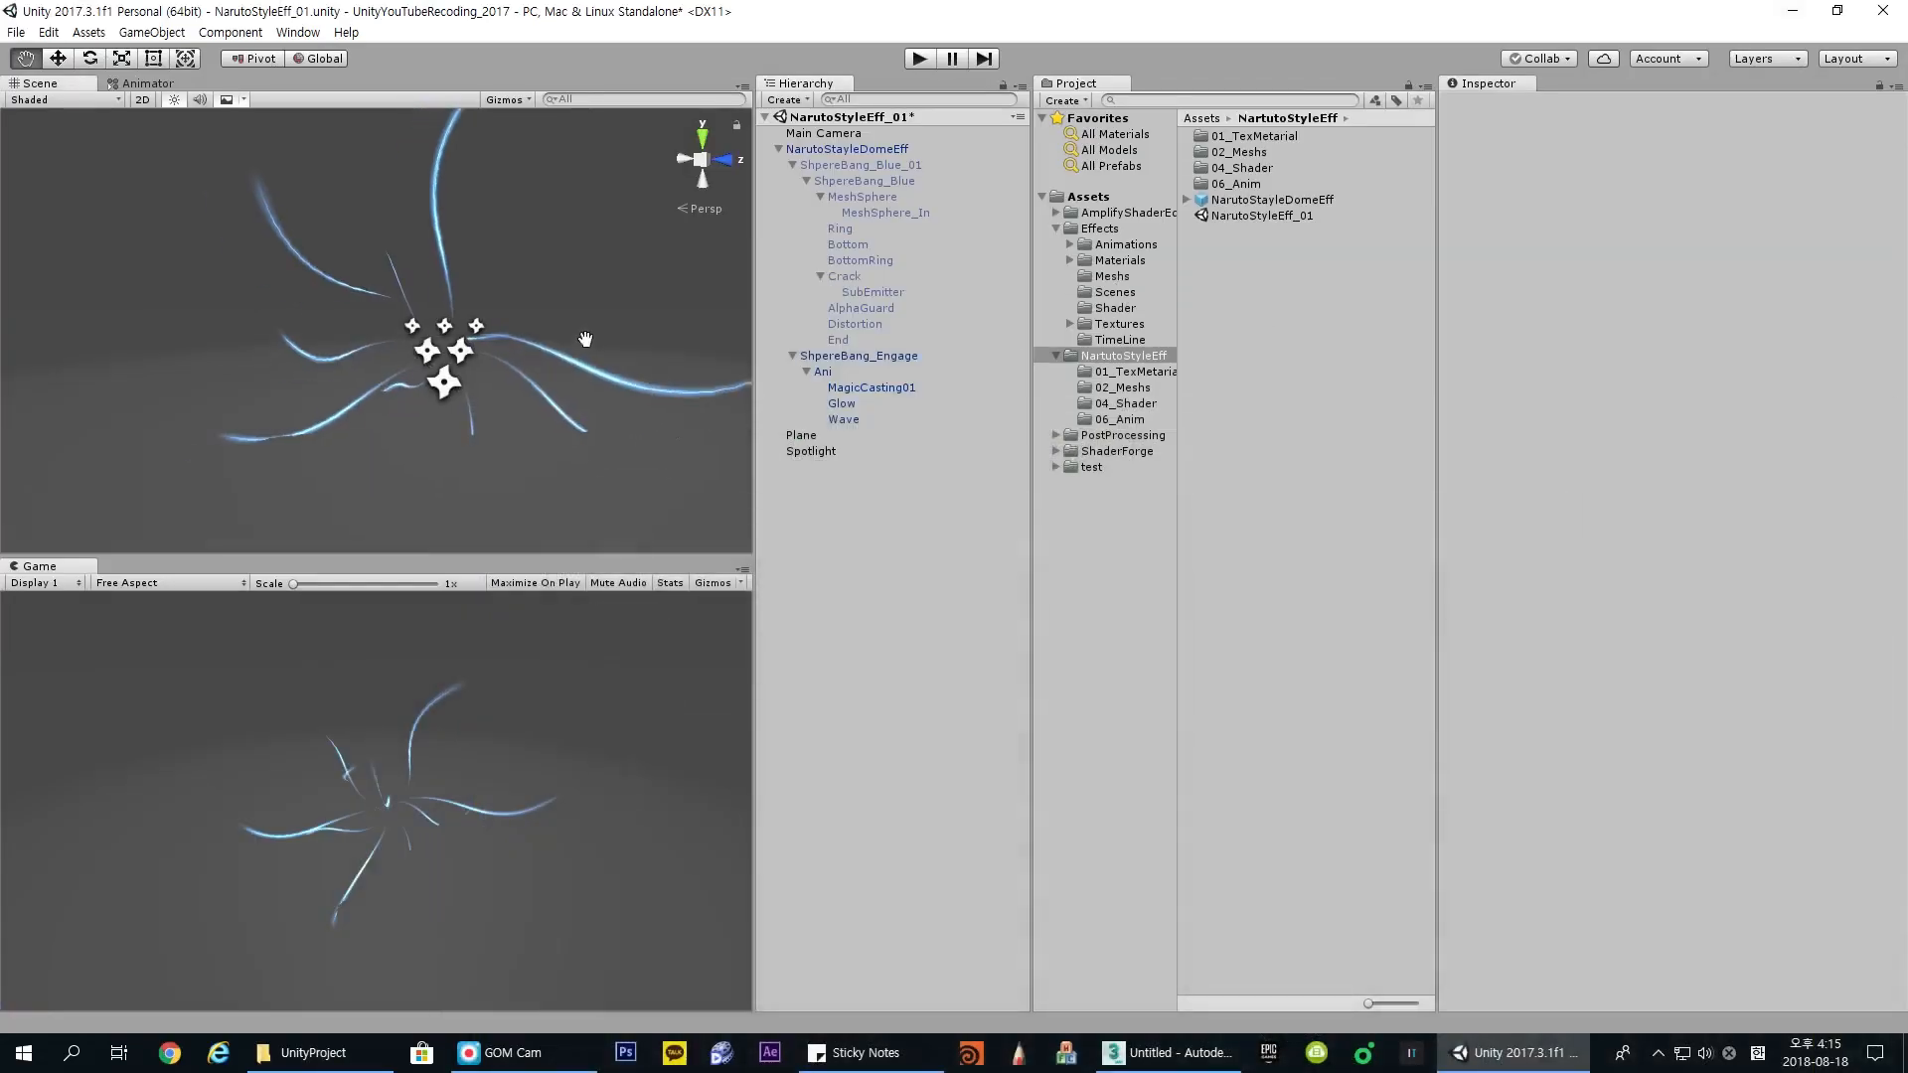
{"action": "middle_click_drag", "start_coordinate": [585, 339], "coordinate": [564, 380]}
{"action": "left_click", "coordinate": [872, 388]}
{"action": "left_click_drag", "start_coordinate": [487, 390], "coordinate": [479, 410], "text": "alt"}
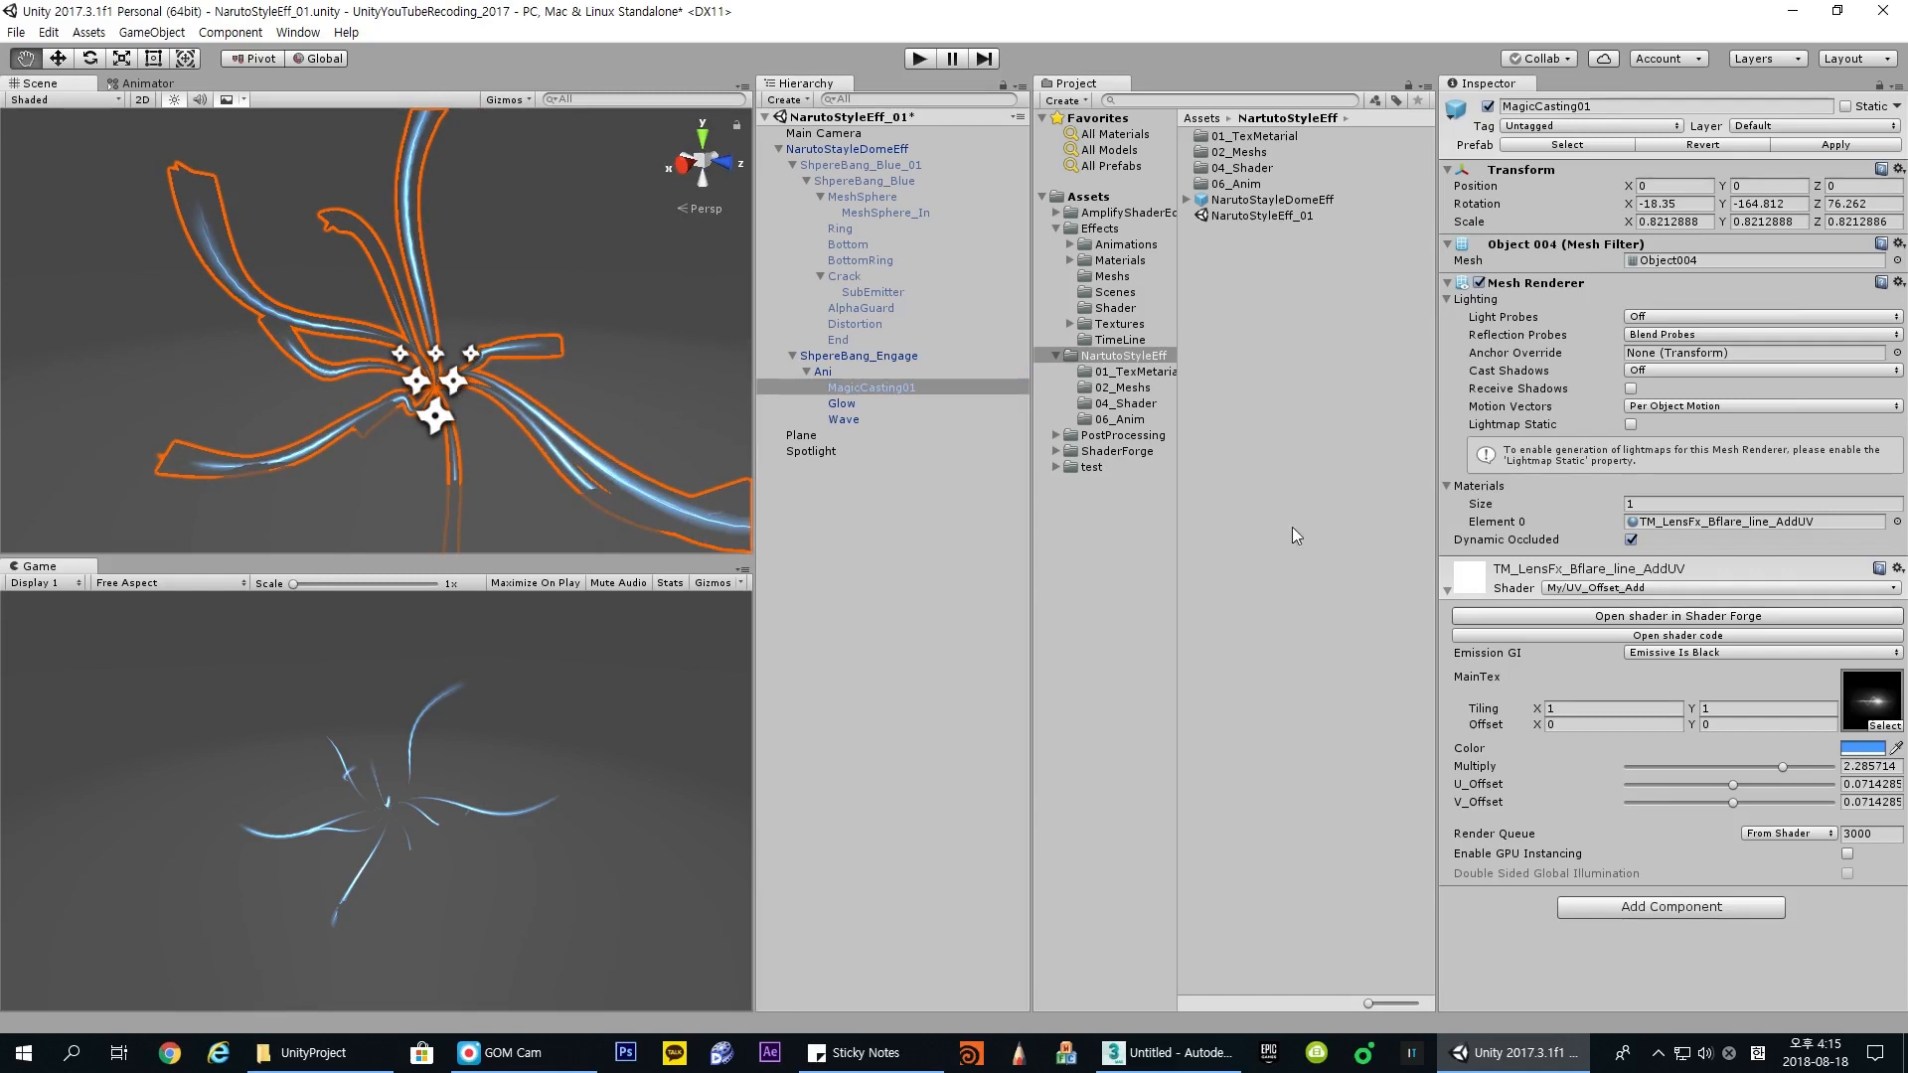
{"action": "left_click_drag", "start_coordinate": [534, 397], "coordinate": [747, 473], "text": "alt"}
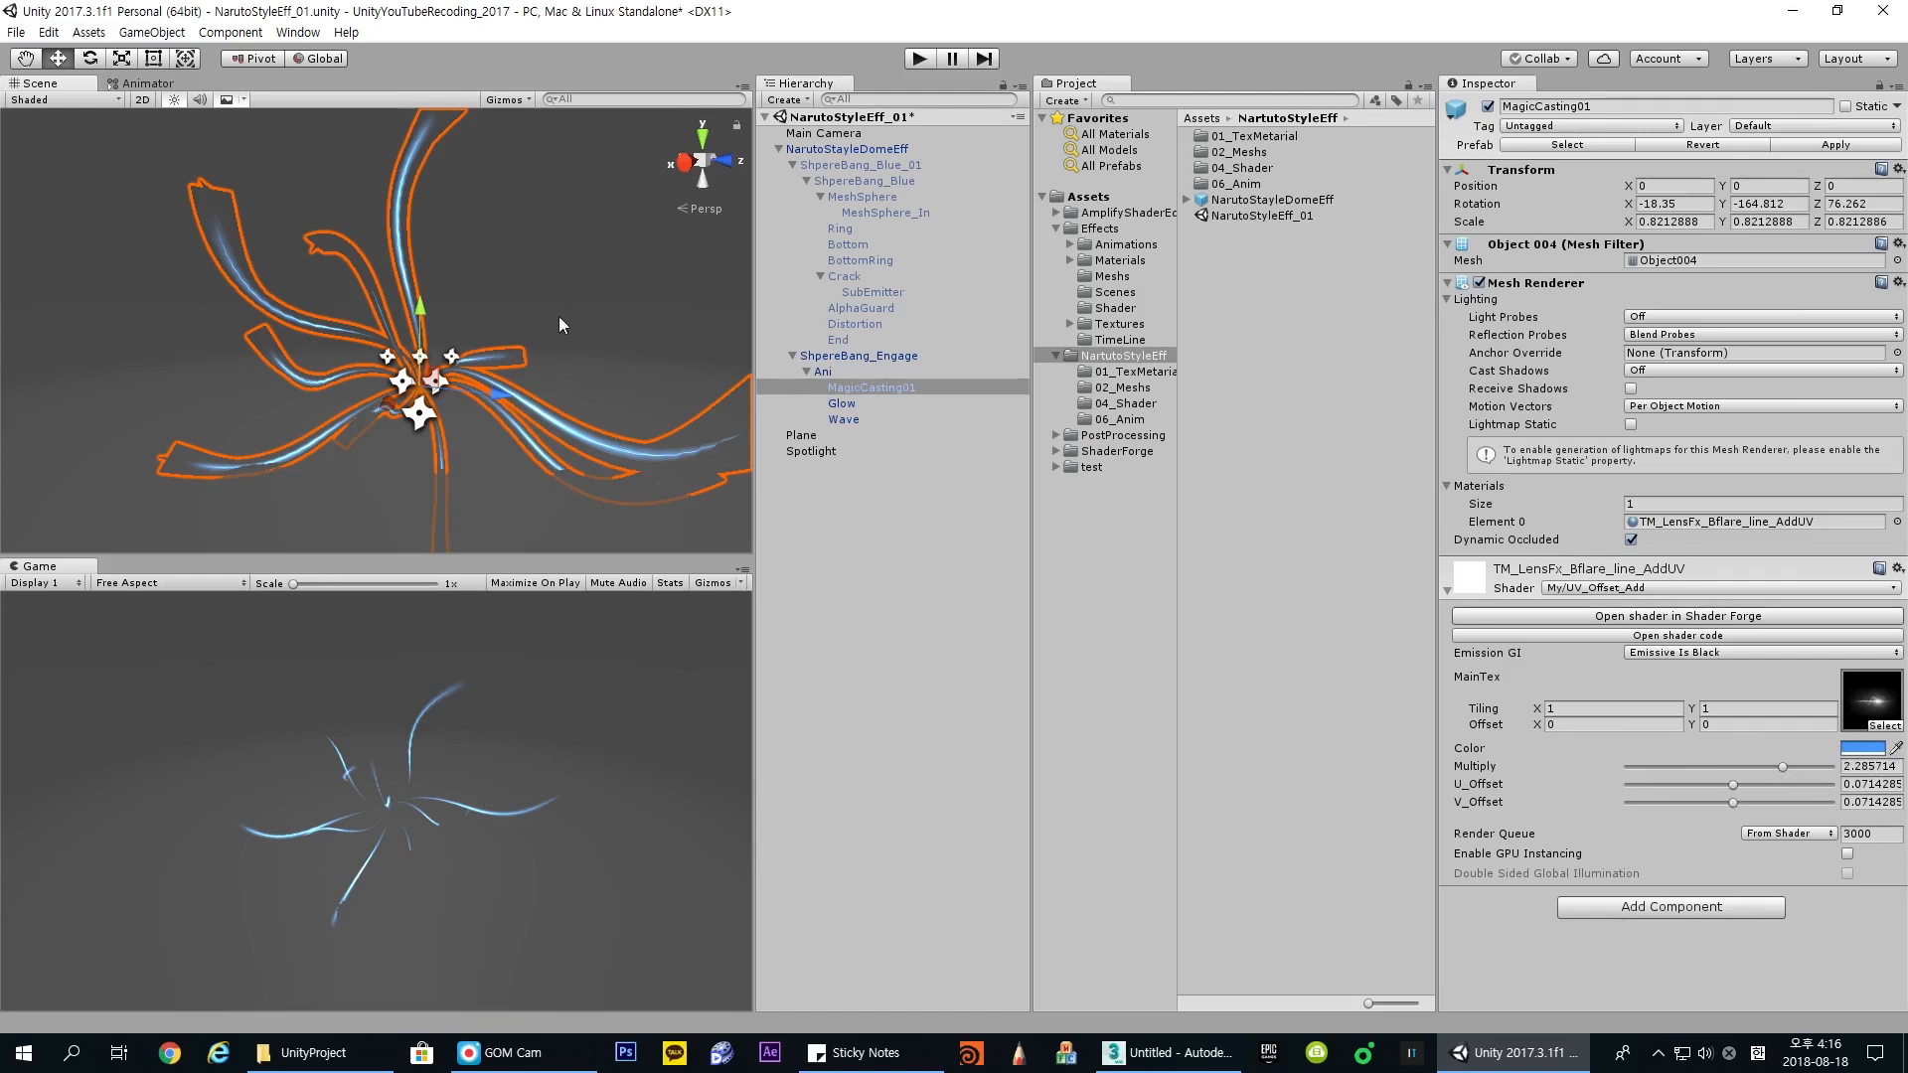
{"action": "scroll", "coordinate": [557, 328], "scroll_direction": "up", "scroll_amount": 3}
Step: Try different Multiply values on the streak material, including 1, and undo the changes
{"action": "left_click_drag", "start_coordinate": [1782, 773], "coordinate": [1740, 775]}
{"action": "double_click", "coordinate": [1888, 765]}
{"action": "type", "text": "1"}
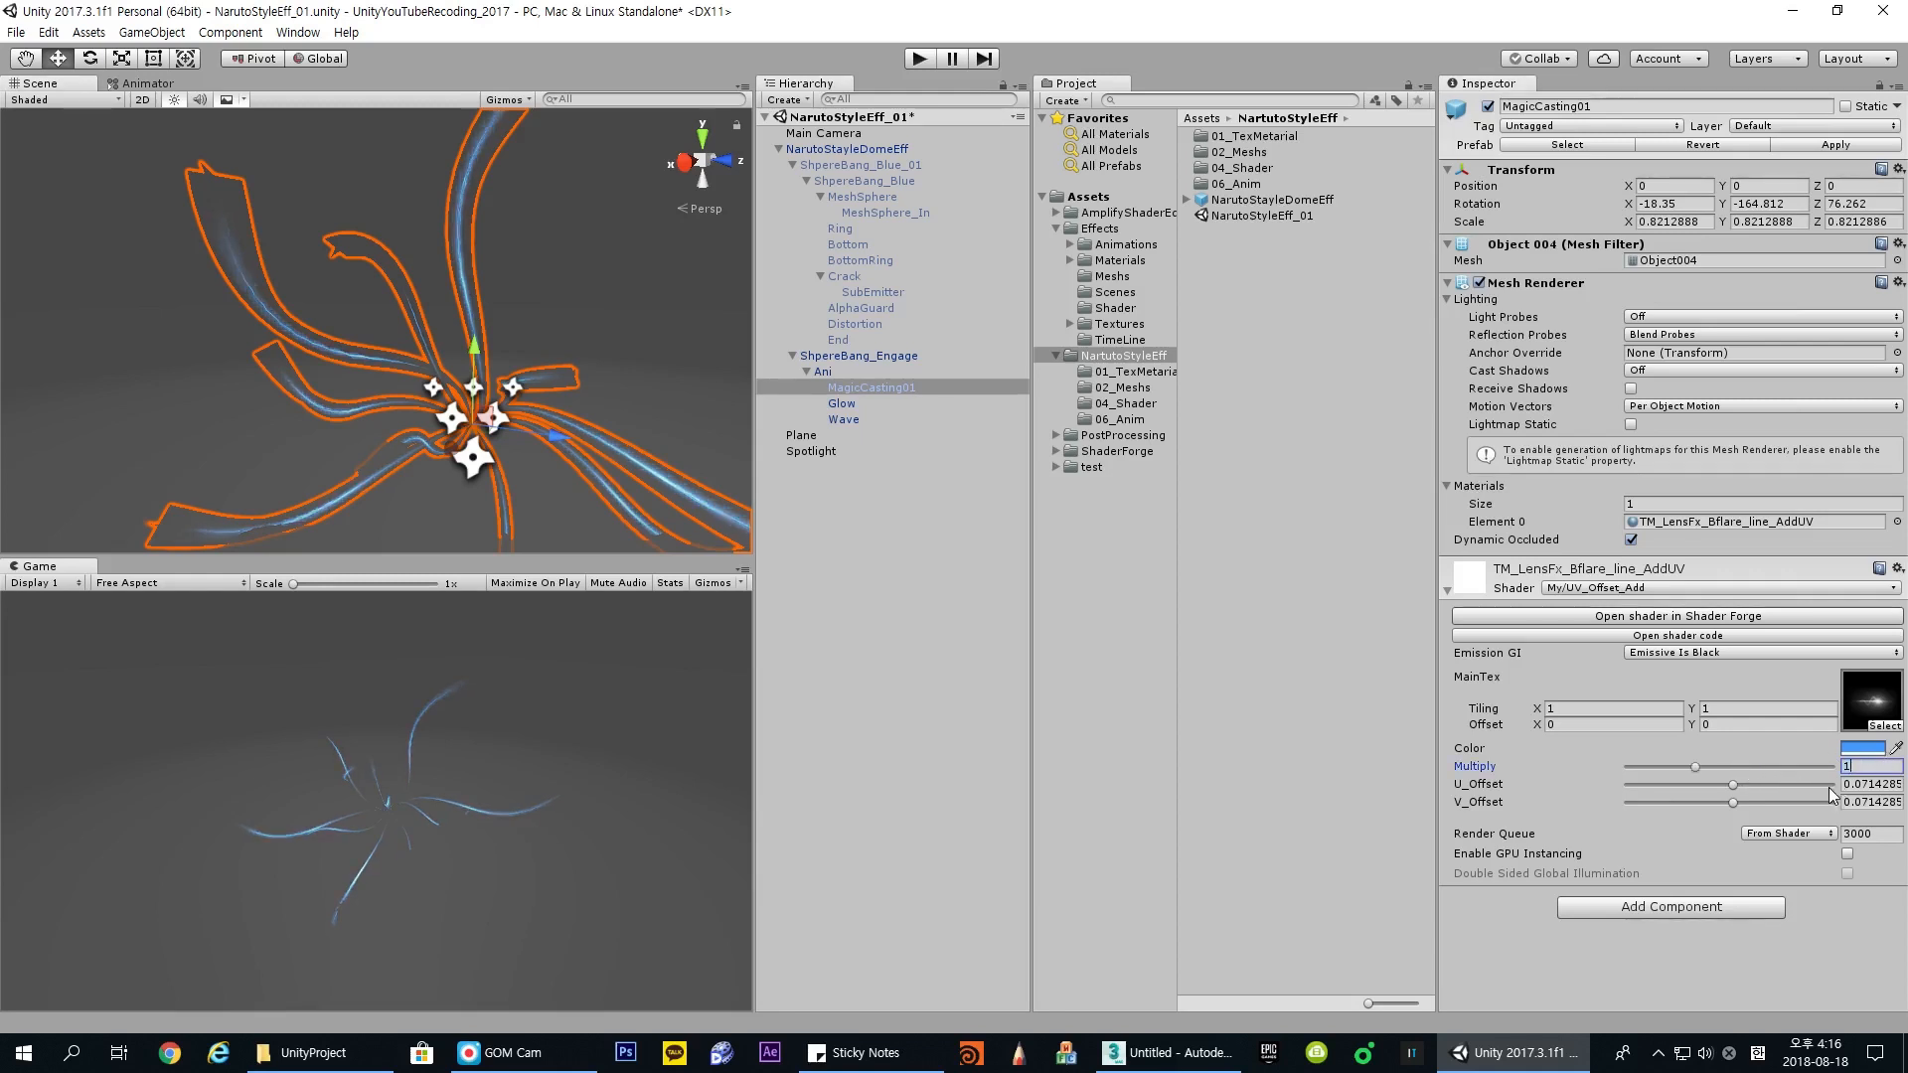
{"action": "mouse_move", "coordinate": [1704, 765]}
{"action": "left_mouse_down"}
{"action": "mouse_move", "coordinate": [1779, 771]}
{"action": "mouse_move", "coordinate": [1720, 784]}
{"action": "left_mouse_up"}
{"action": "left_click_drag", "start_coordinate": [1775, 775], "coordinate": [1737, 768]}
{"action": "key", "text": "ctrl+z"}
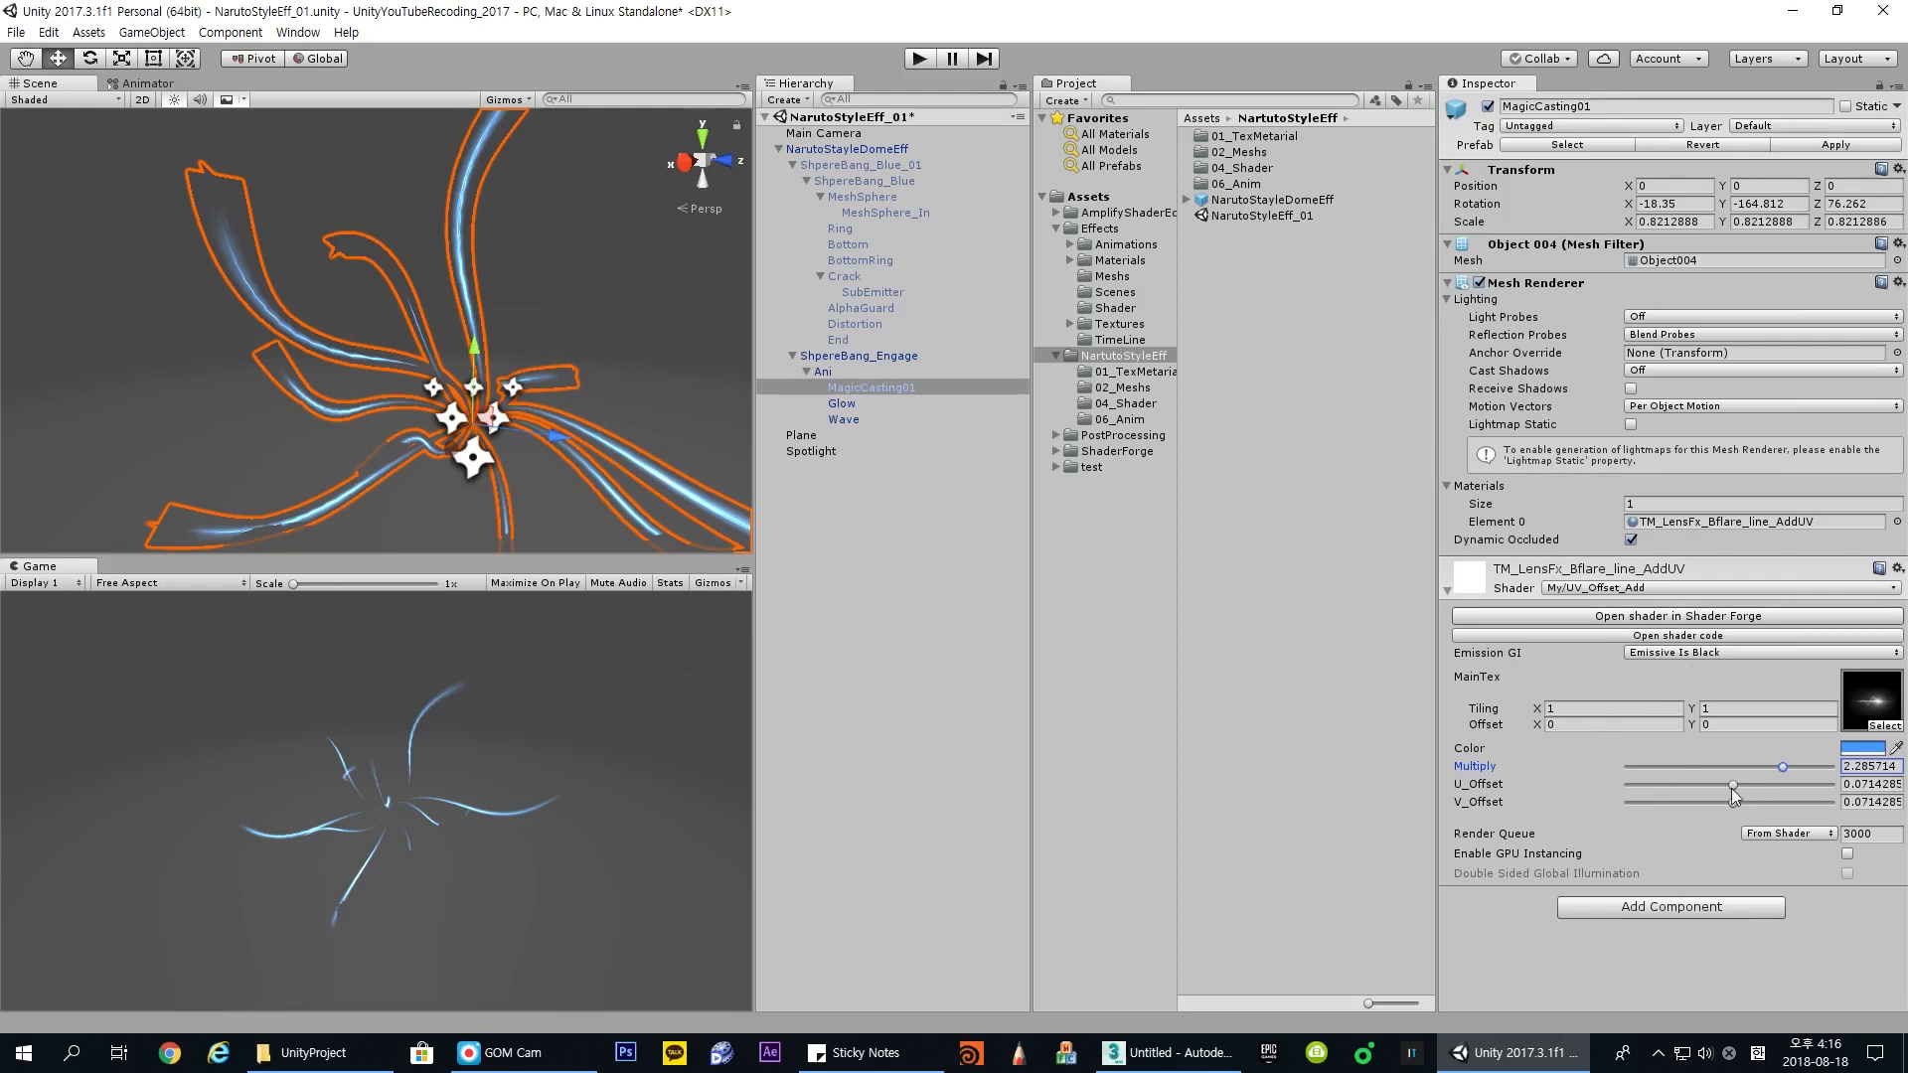
Step: Locate the material's main texture TM_LensFx_Bflare_line, examine it enlarged to 500% in the image viewer, and close it
{"action": "mouse_move", "coordinate": [1539, 727]}
{"action": "left_mouse_down"}
{"action": "mouse_move", "coordinate": [1559, 726]}
{"action": "mouse_move", "coordinate": [1539, 730]}
{"action": "left_mouse_up"}
{"action": "left_click", "coordinate": [1872, 699]}
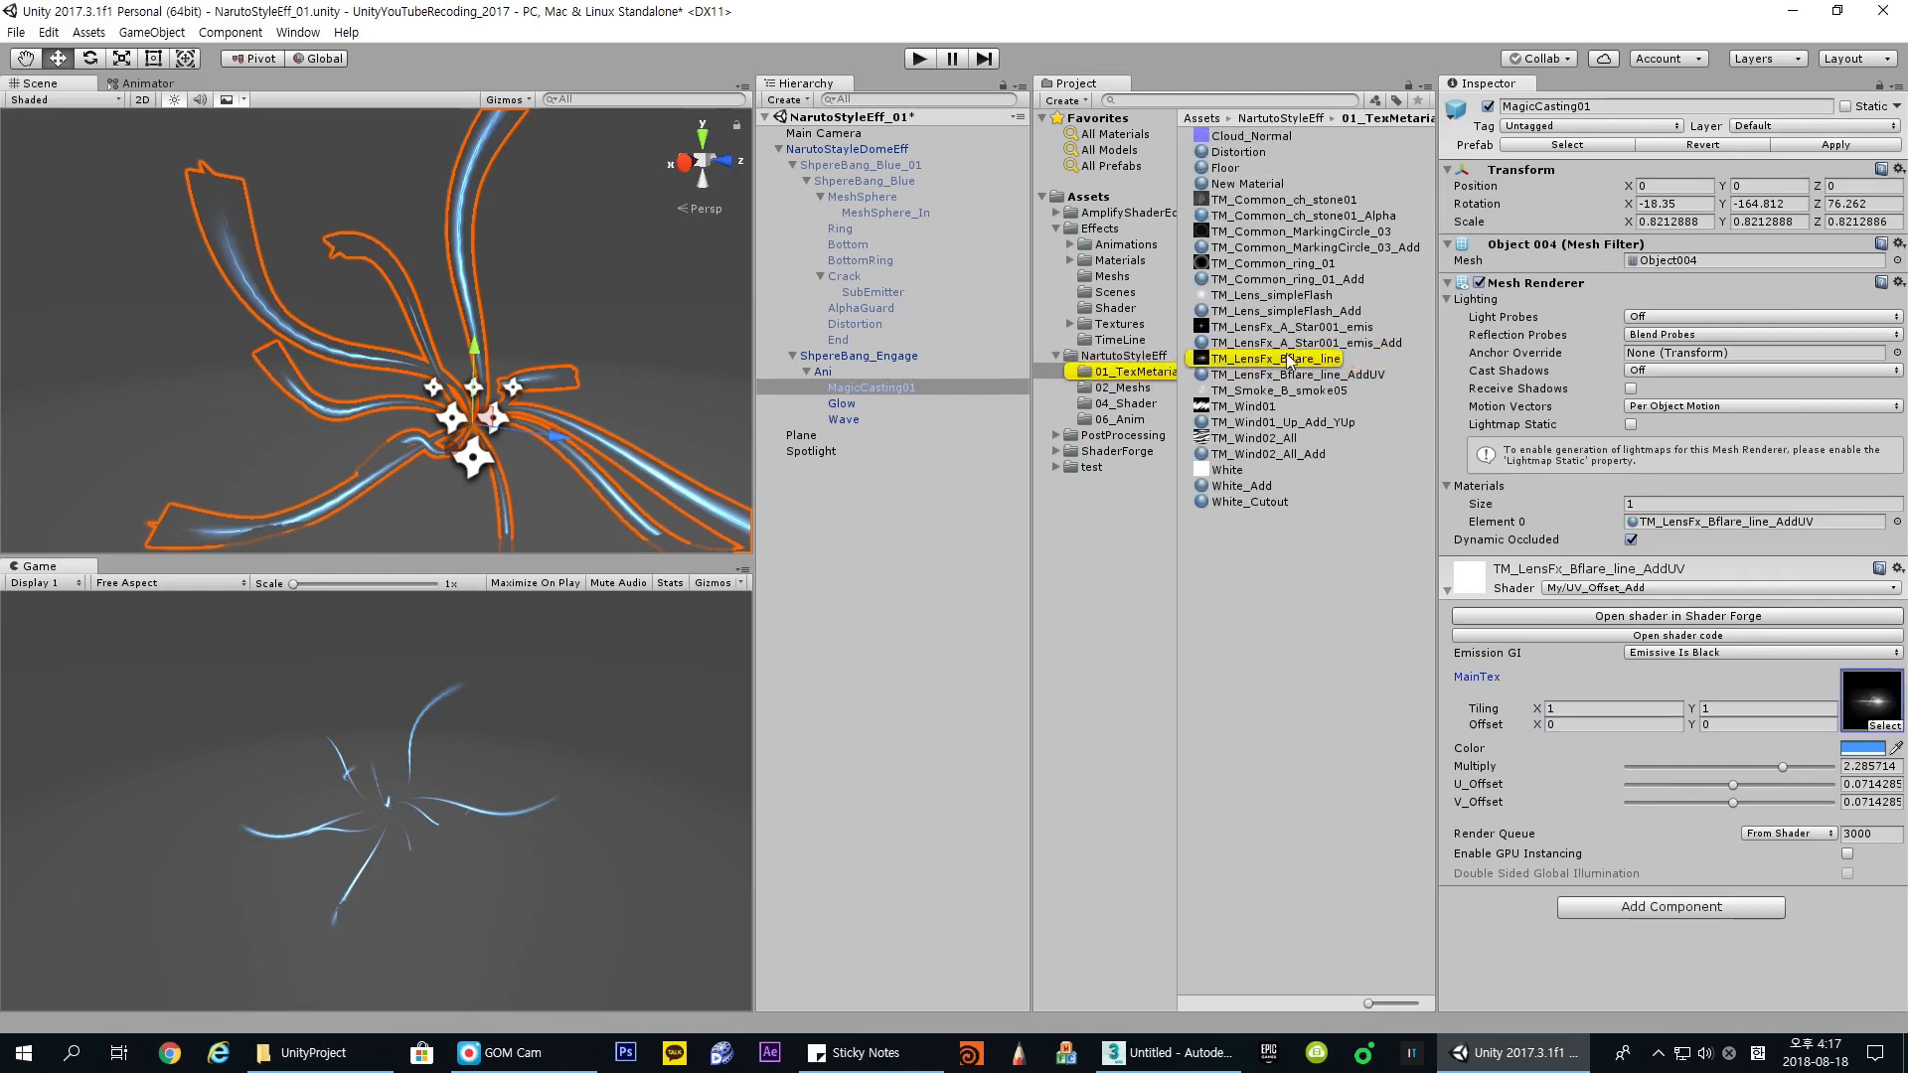
{"action": "left_click", "coordinate": [1287, 360]}
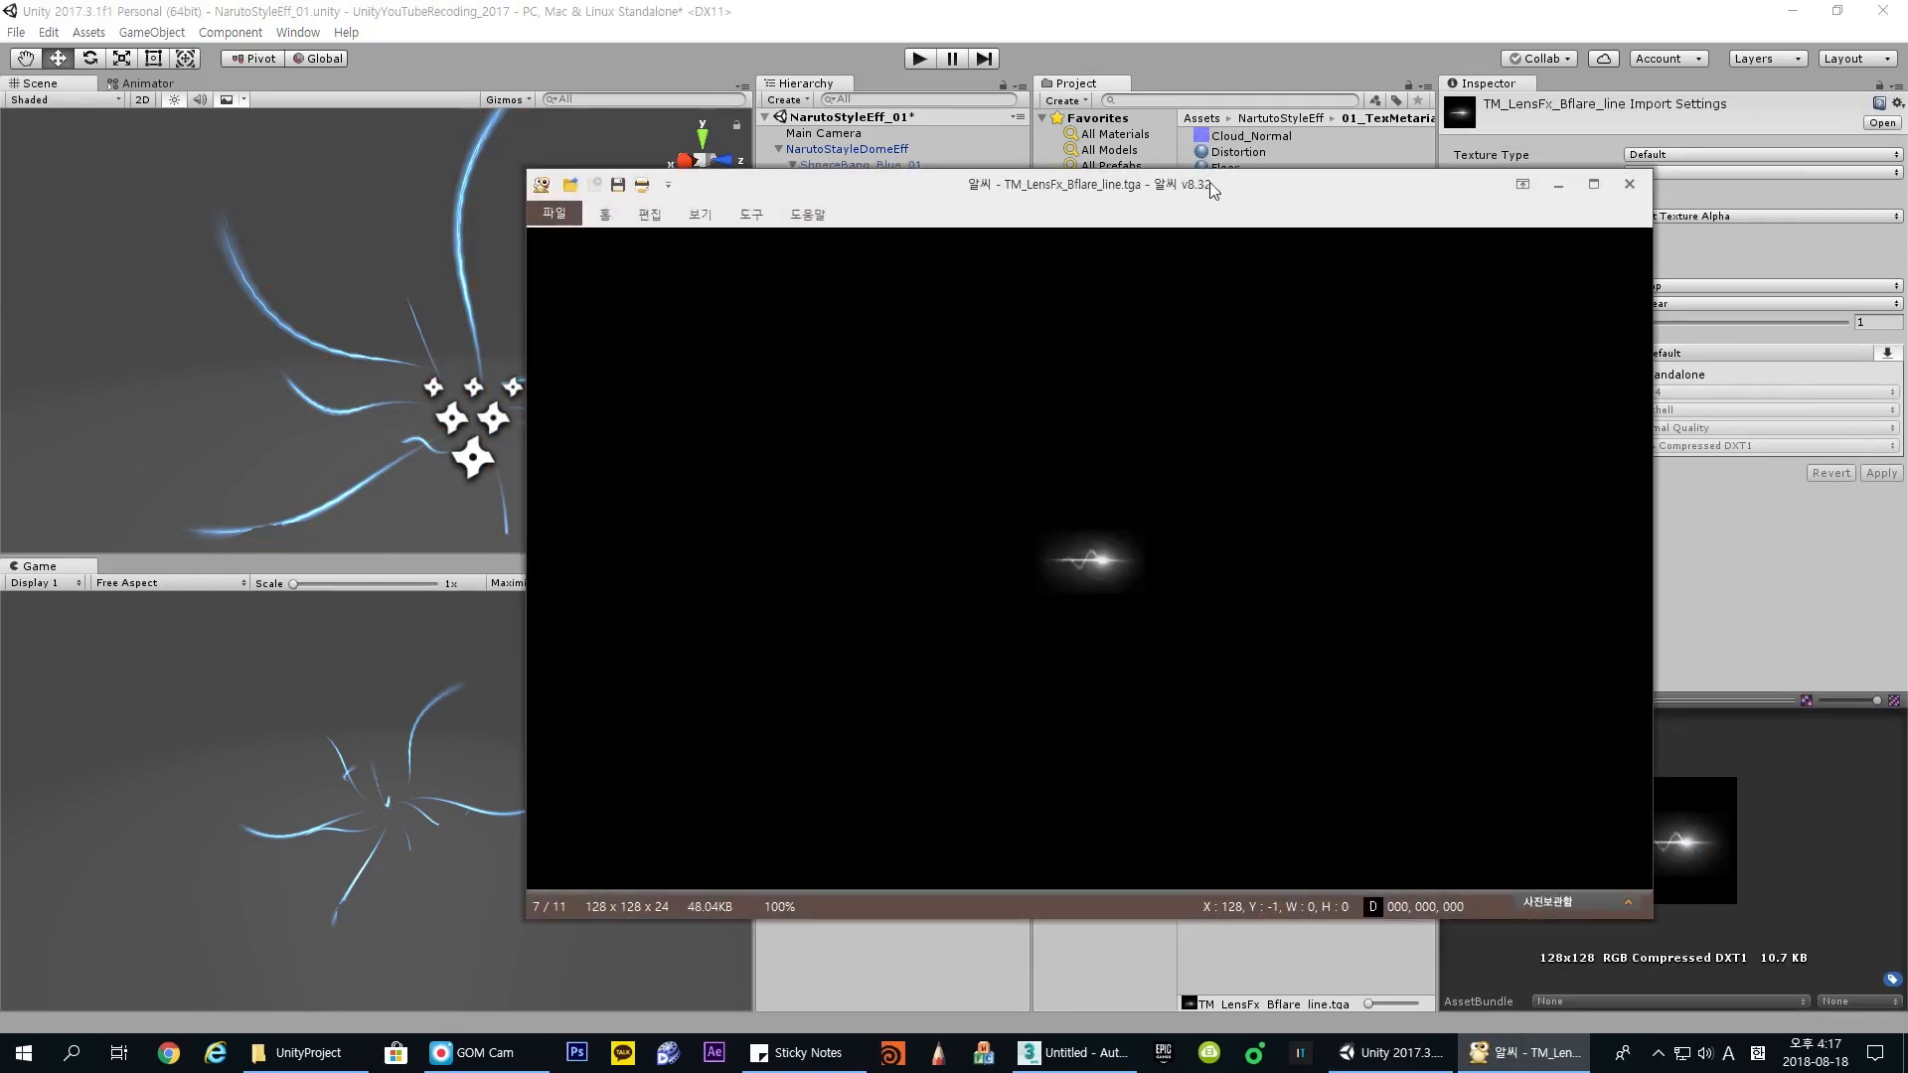
{"action": "left_click_drag", "start_coordinate": [1212, 185], "coordinate": [1200, 170]}
{"action": "scroll", "coordinate": [1129, 533], "scroll_direction": "up", "scroll_amount": 6, "text": "ctrl"}
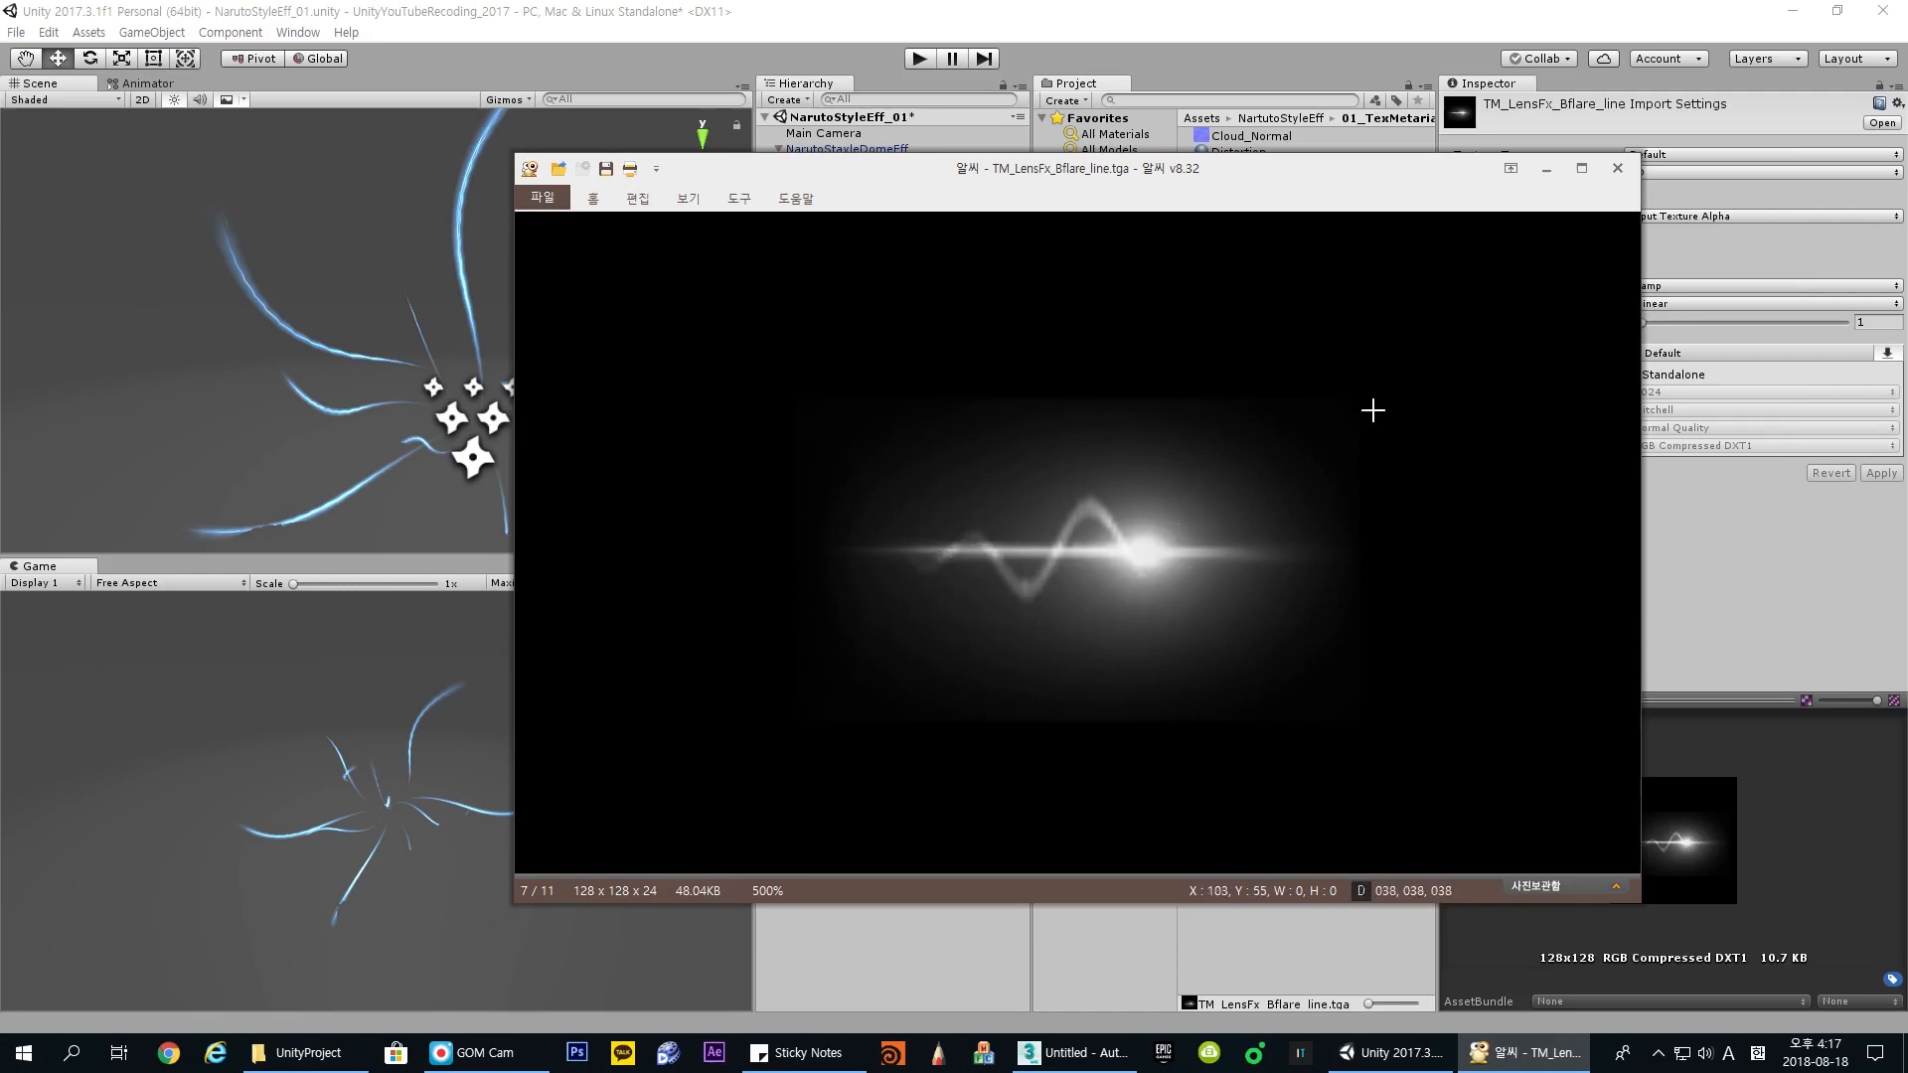
{"action": "key", "text": "Escape"}
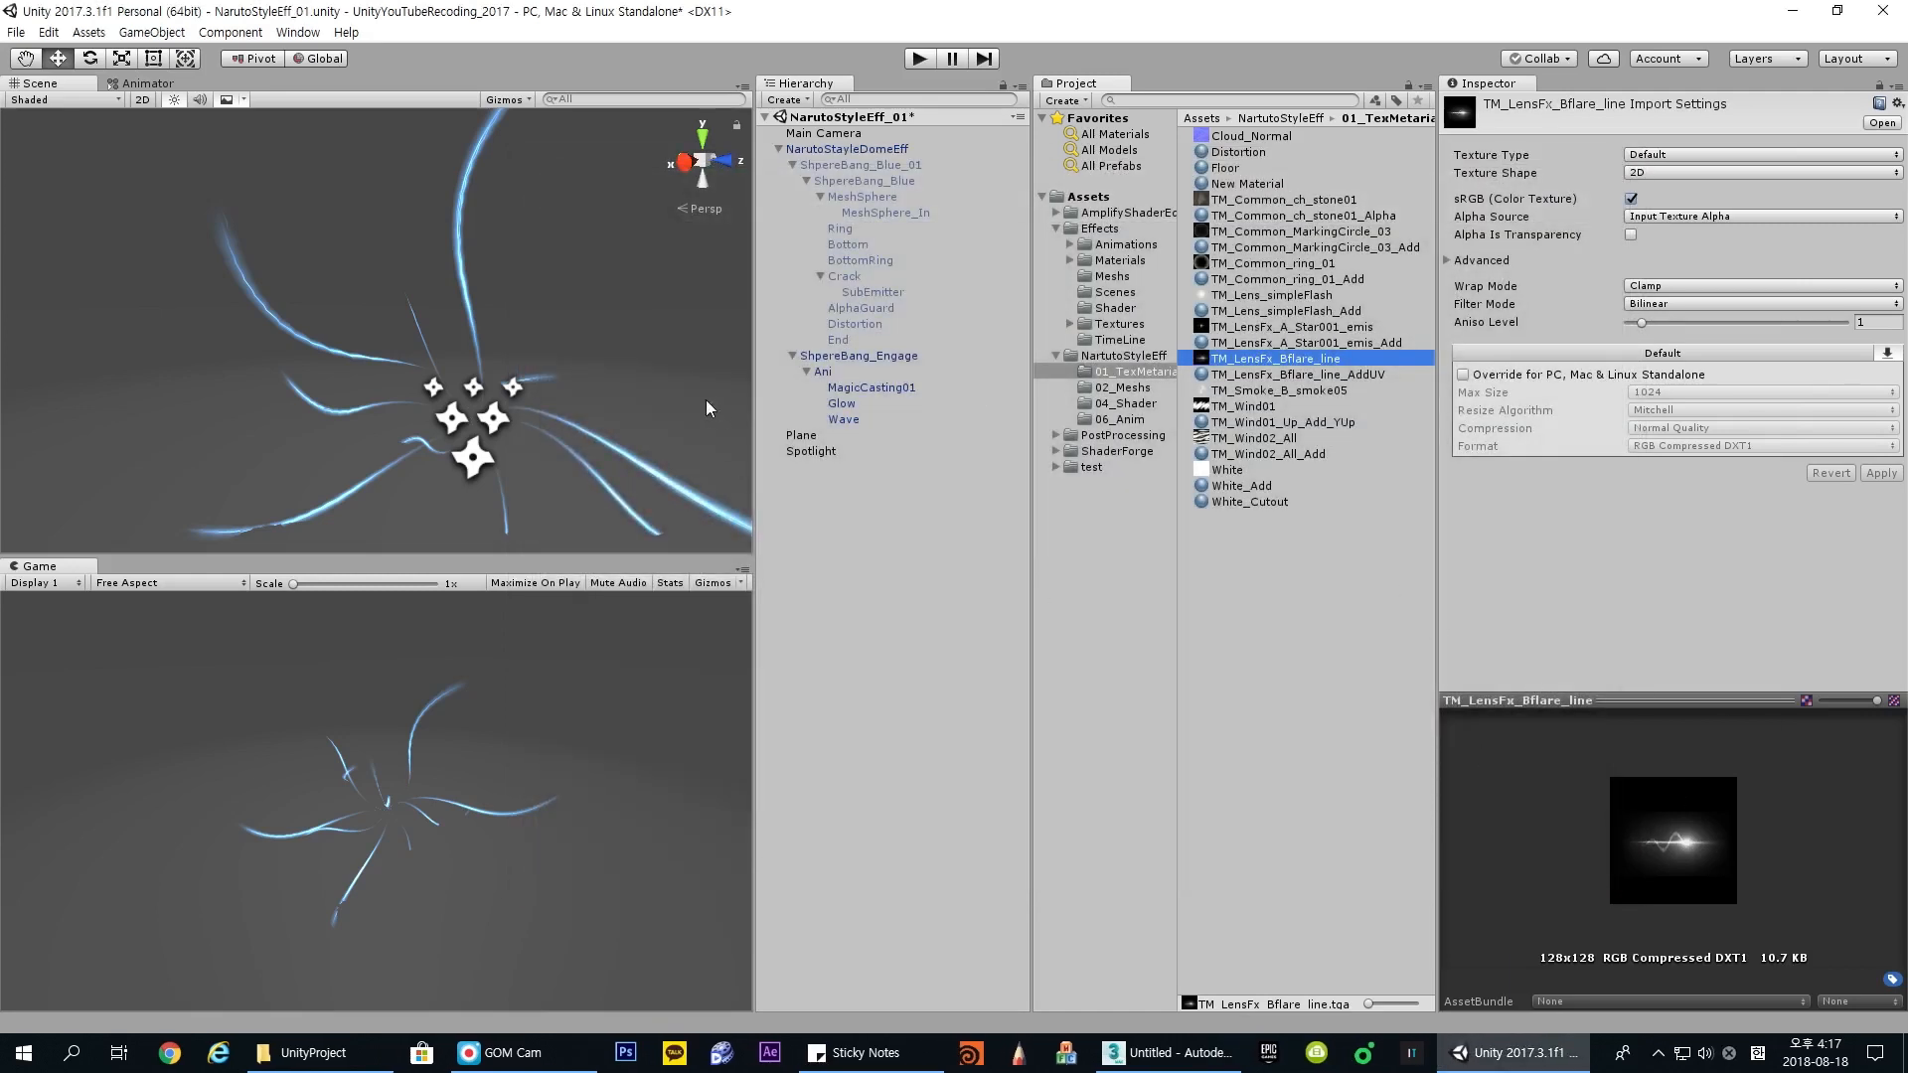
Step: Try shifting the MagicCasting01 material's U_Offset, V_Offset and main texture X offset, and undo the changes
{"action": "left_click", "coordinate": [874, 389]}
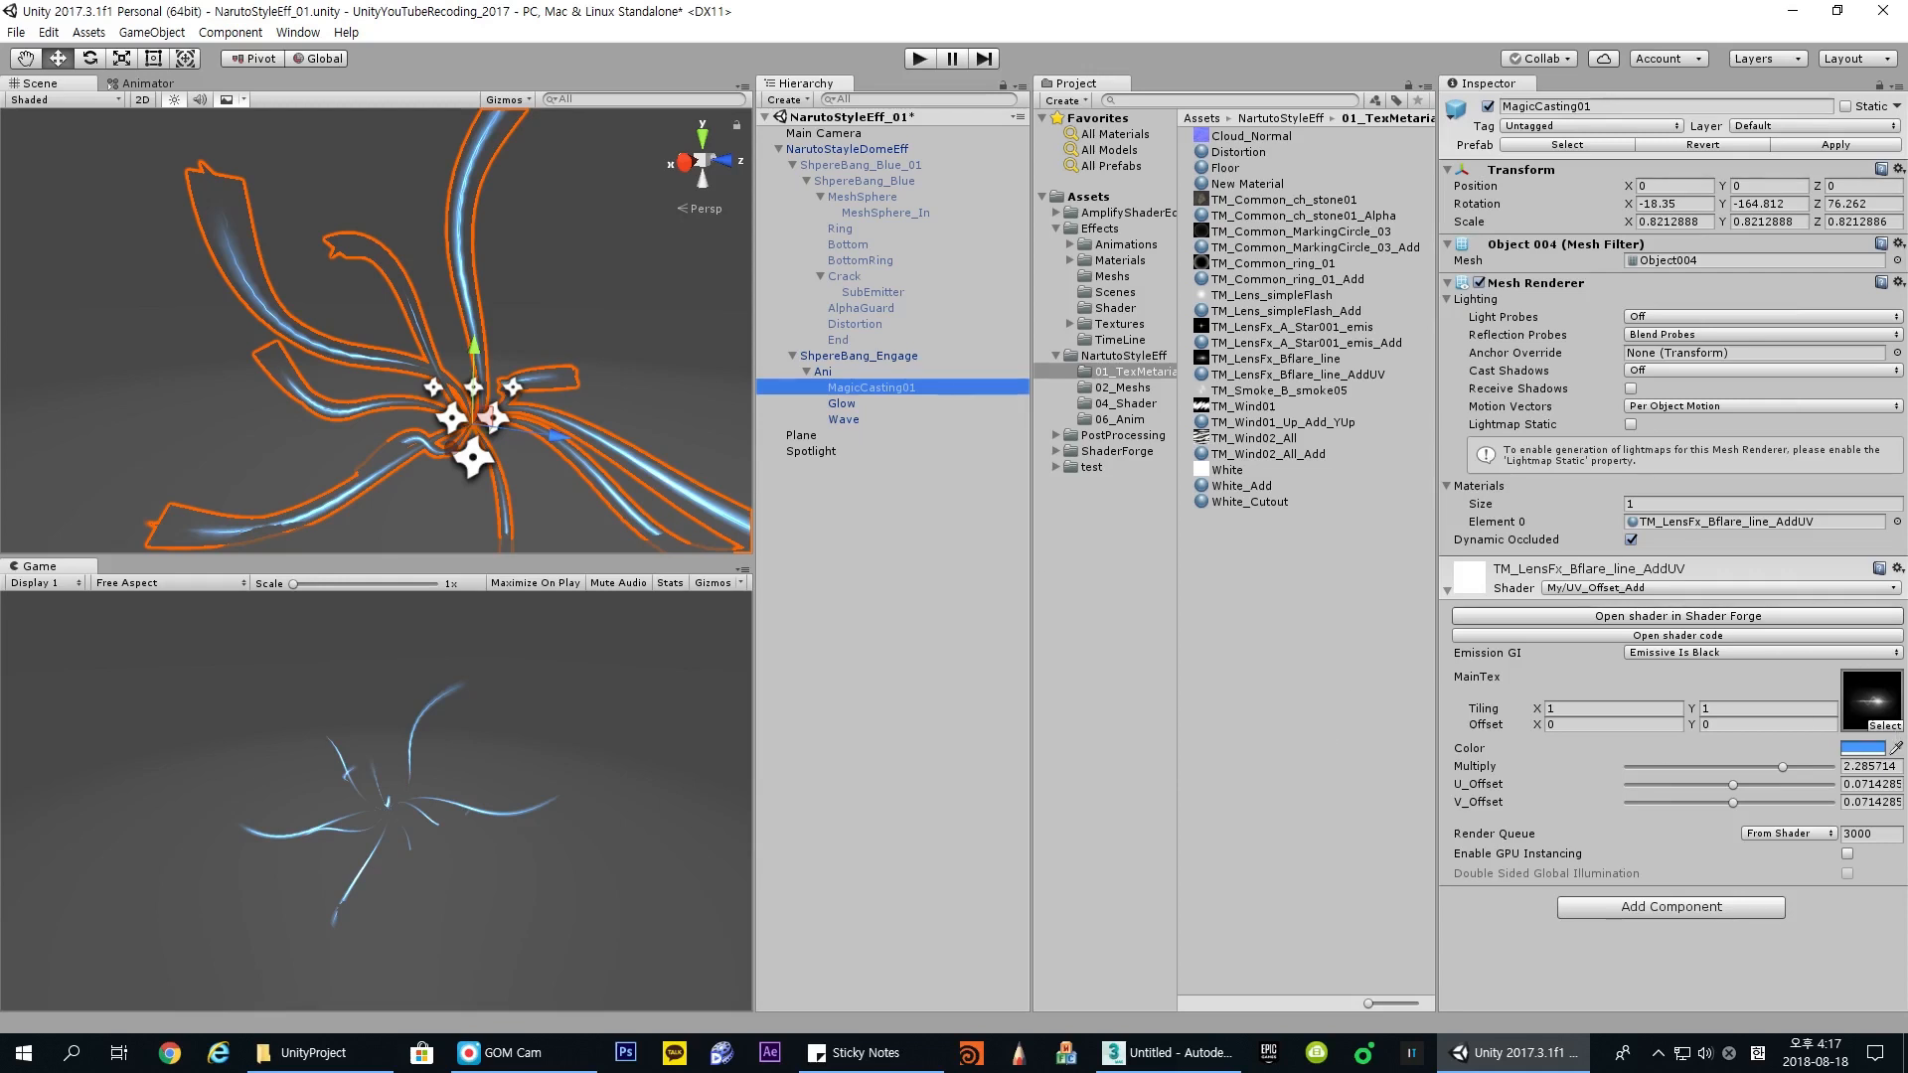
{"action": "left_click_drag", "start_coordinate": [1732, 785], "coordinate": [1723, 802]}
{"action": "key", "text": "ctrl+z"}
{"action": "key", "text": "ctrl+z"}
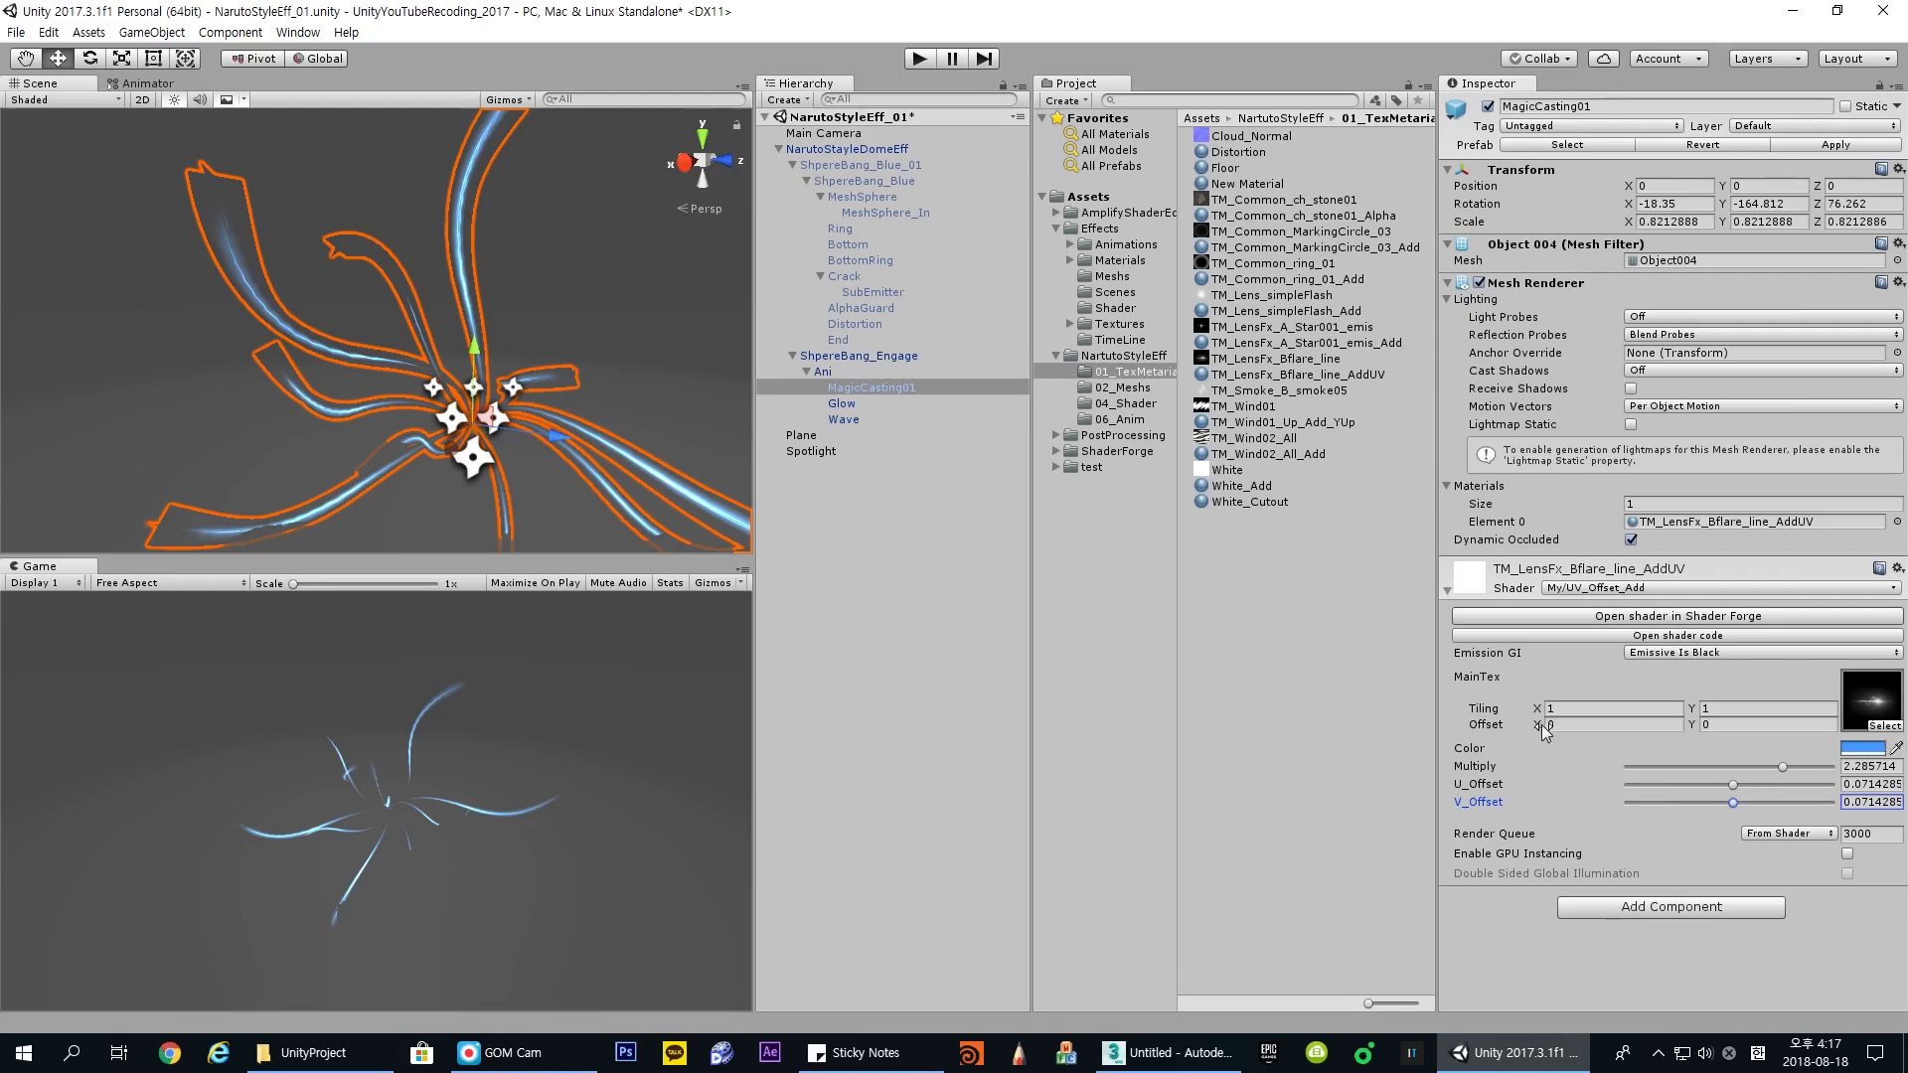
{"action": "left_click_drag", "start_coordinate": [1538, 726], "coordinate": [1556, 730]}
{"action": "key", "text": "ctrl+z"}
Step: Locate the material's main texture in the project again and show its import settings
{"action": "left_click", "coordinate": [1845, 712]}
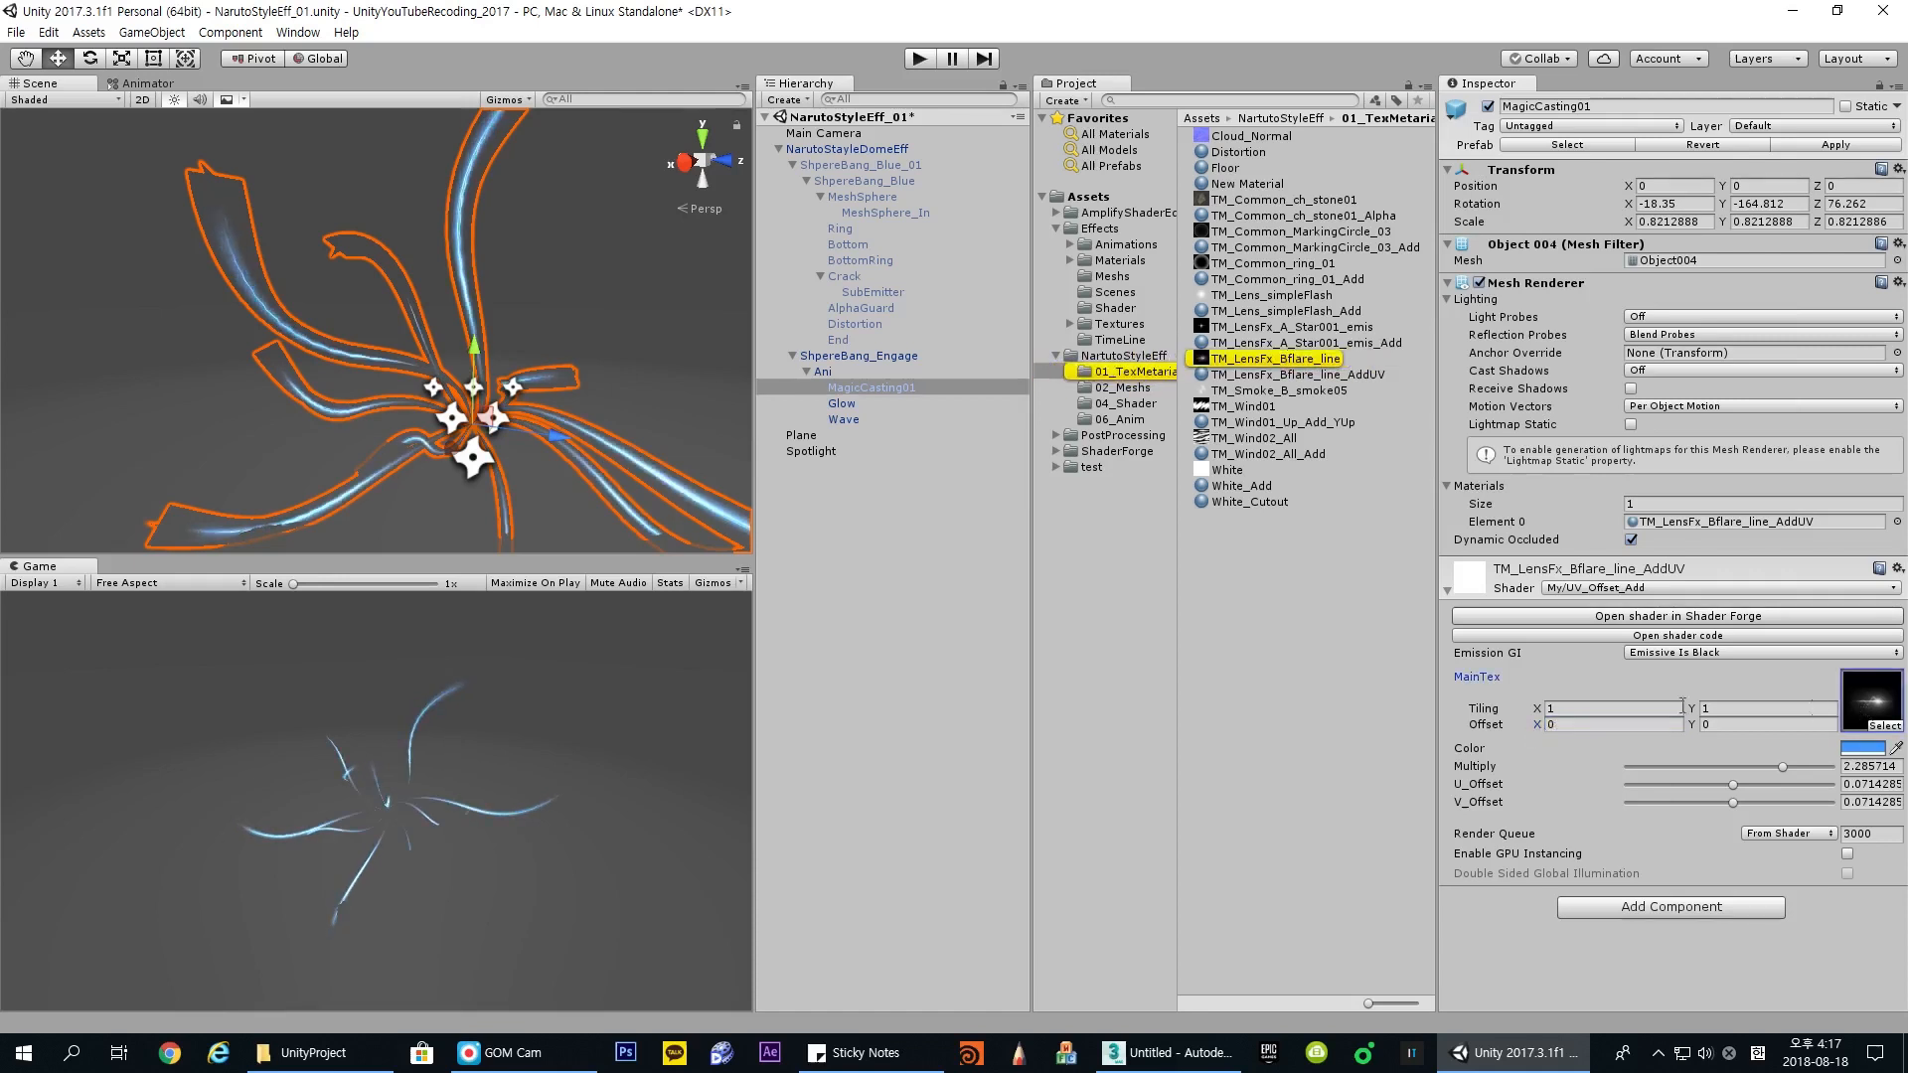
{"action": "left_click", "coordinate": [1324, 358]}
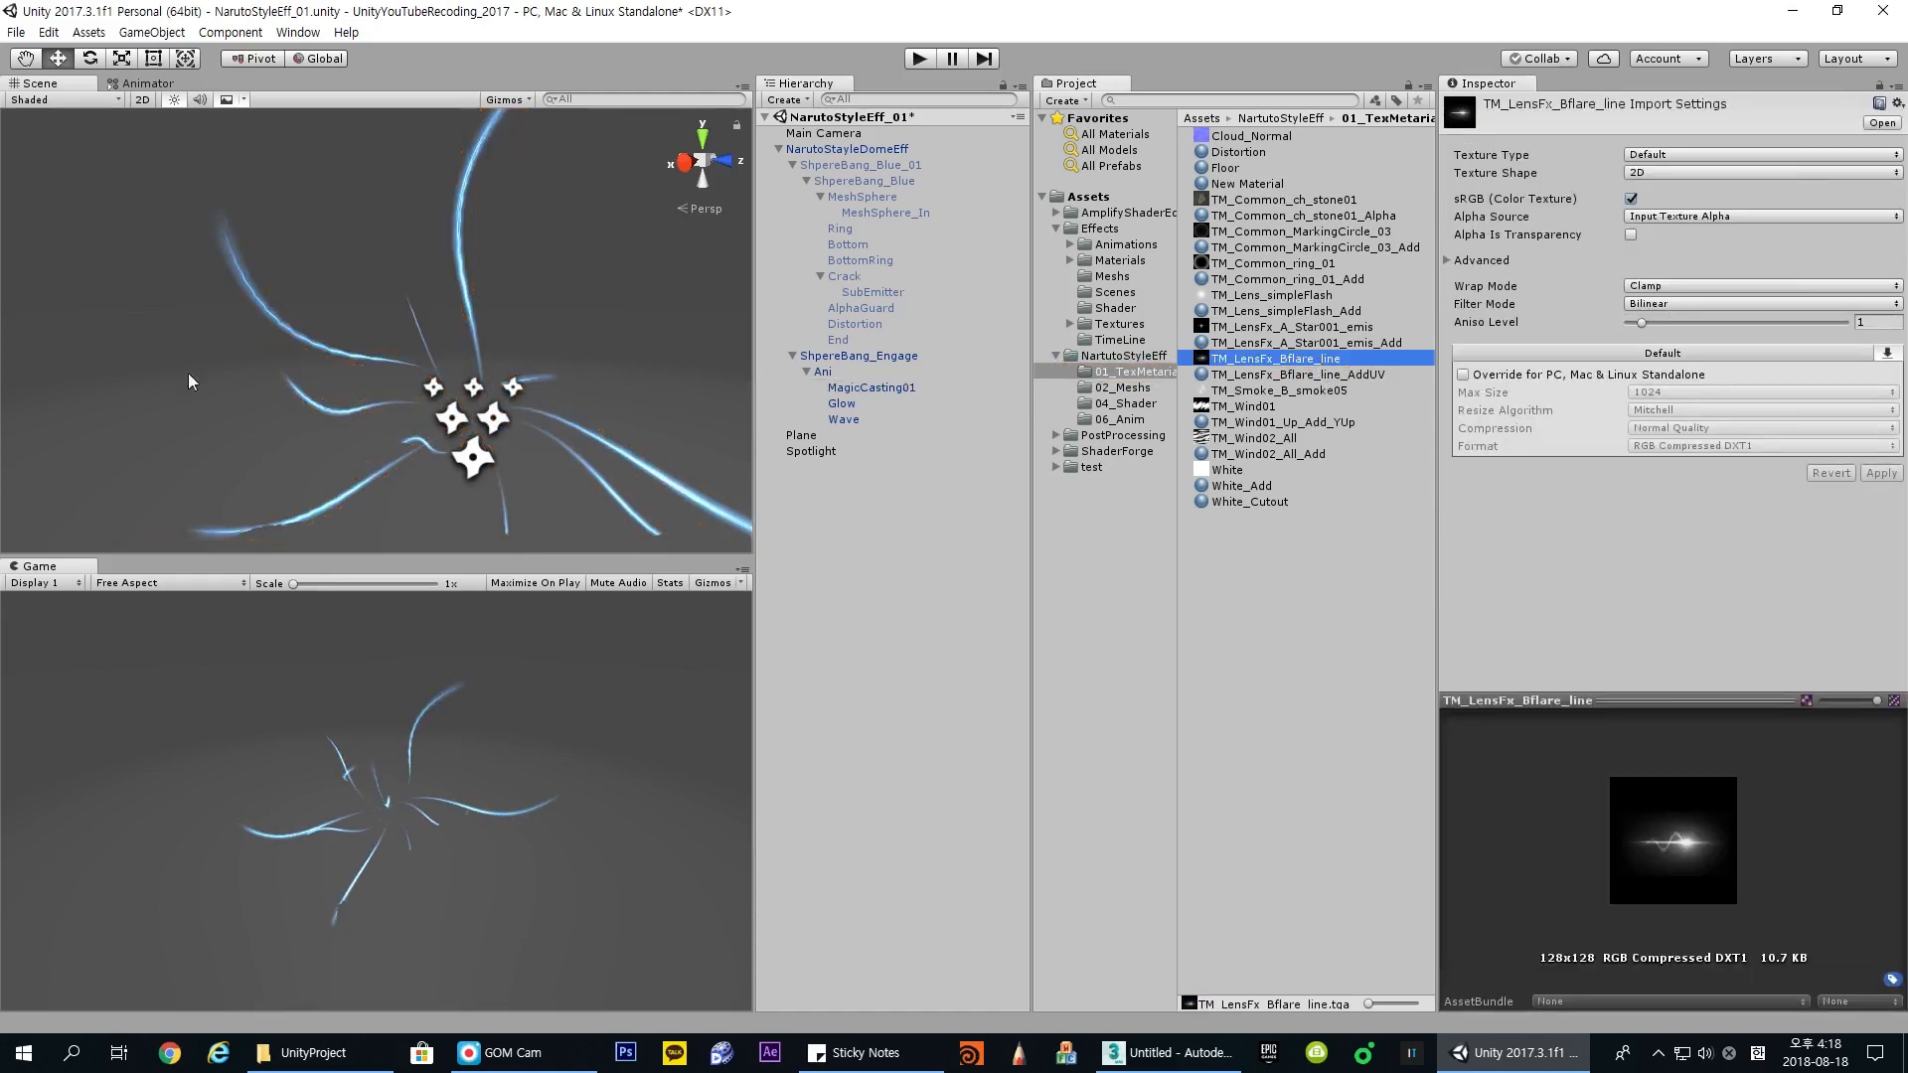
Step: Try the Repeat wrap mode on TM_LensFx_Bflare_line, check the streak material's U_Offset on MagicCasting01, and restore the texture's Clamp mode
{"action": "left_click", "coordinate": [1652, 289]}
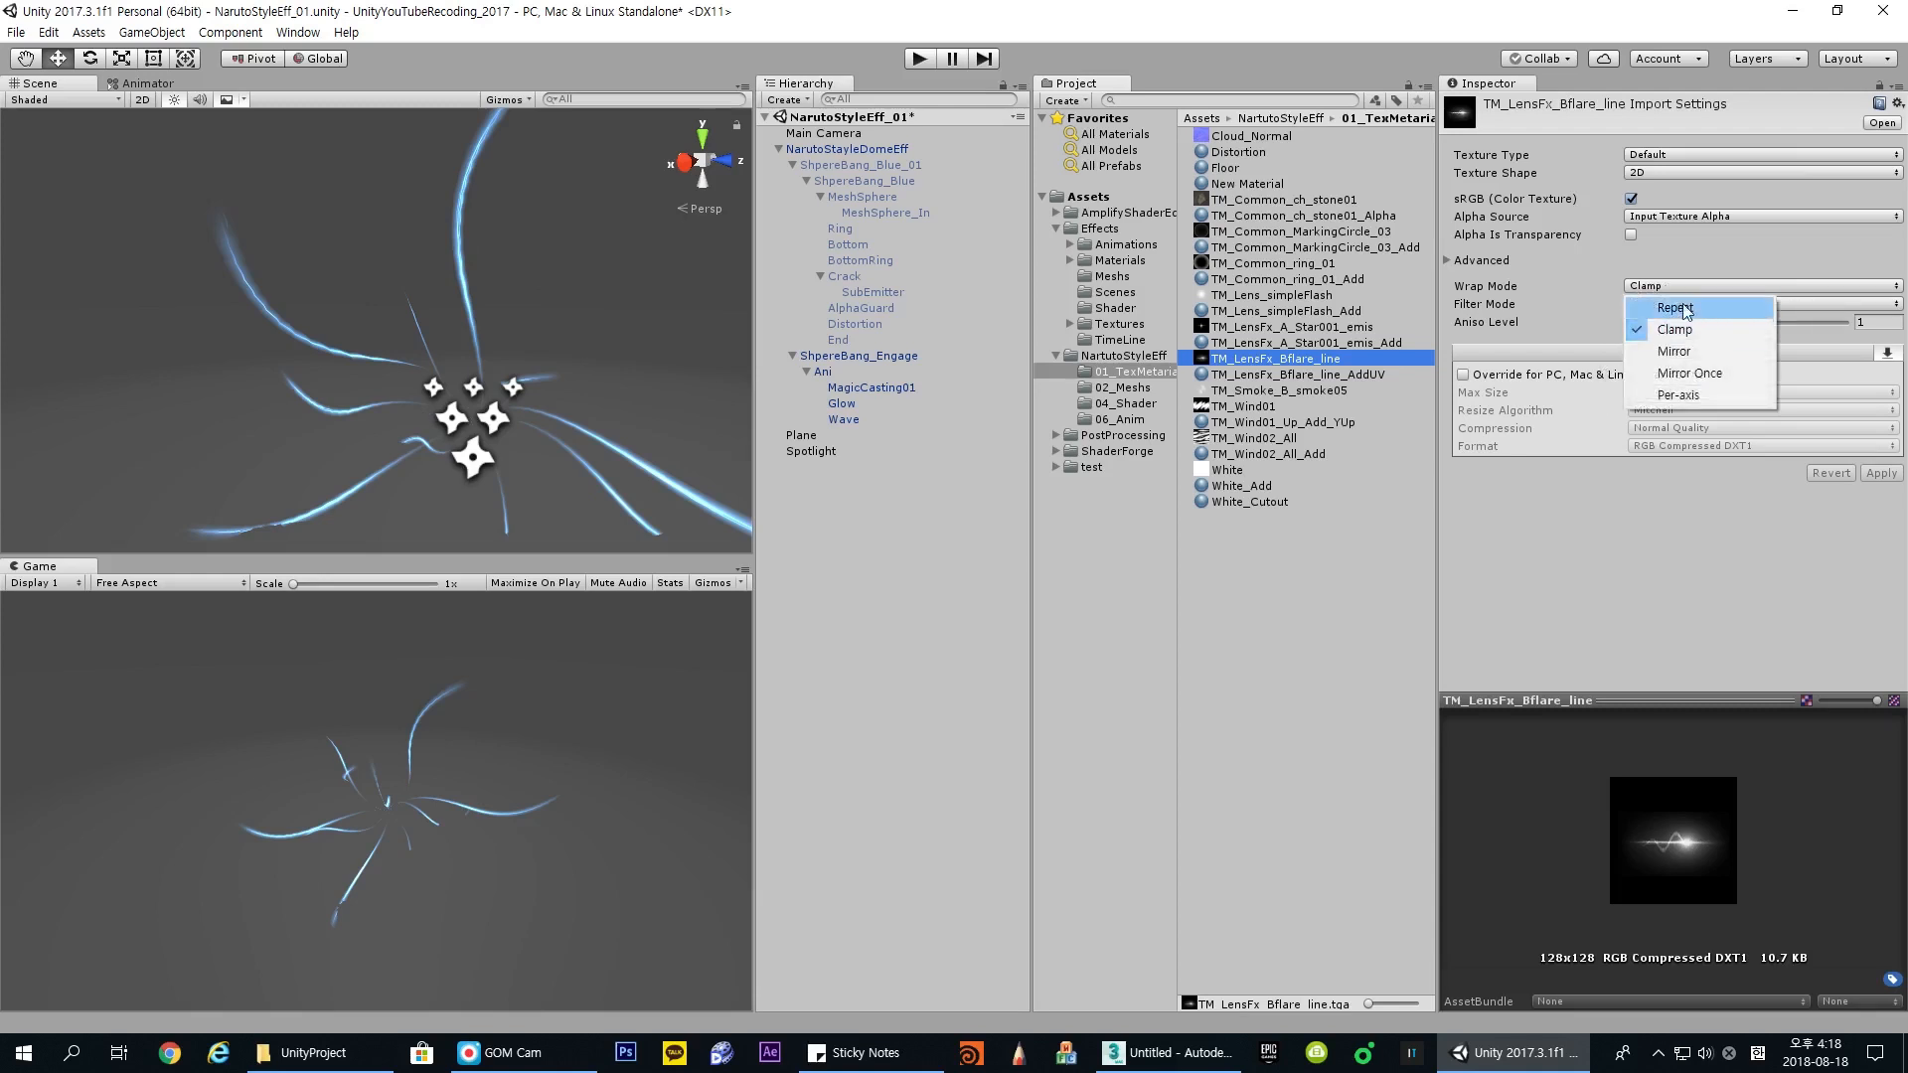
{"action": "left_click", "coordinate": [1686, 306]}
{"action": "left_click", "coordinate": [1881, 474]}
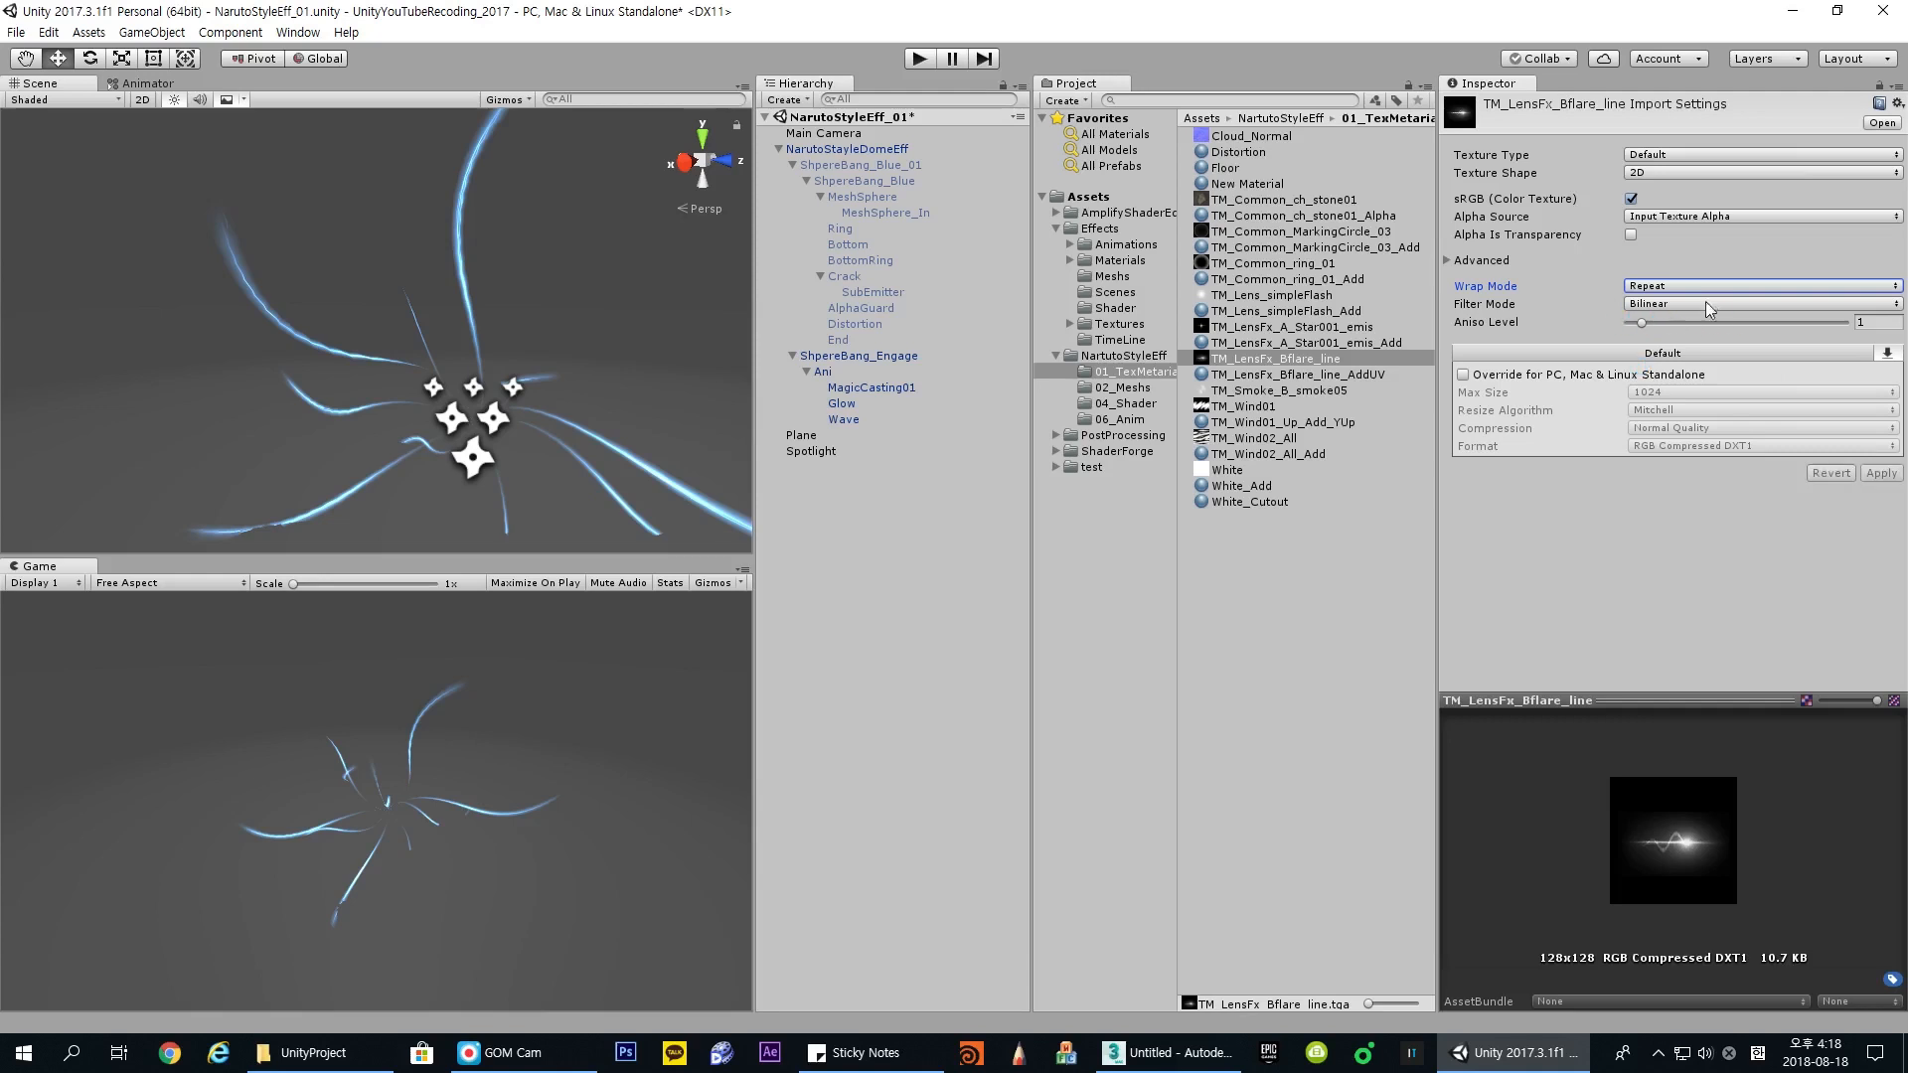
{"action": "left_click", "coordinate": [912, 391]}
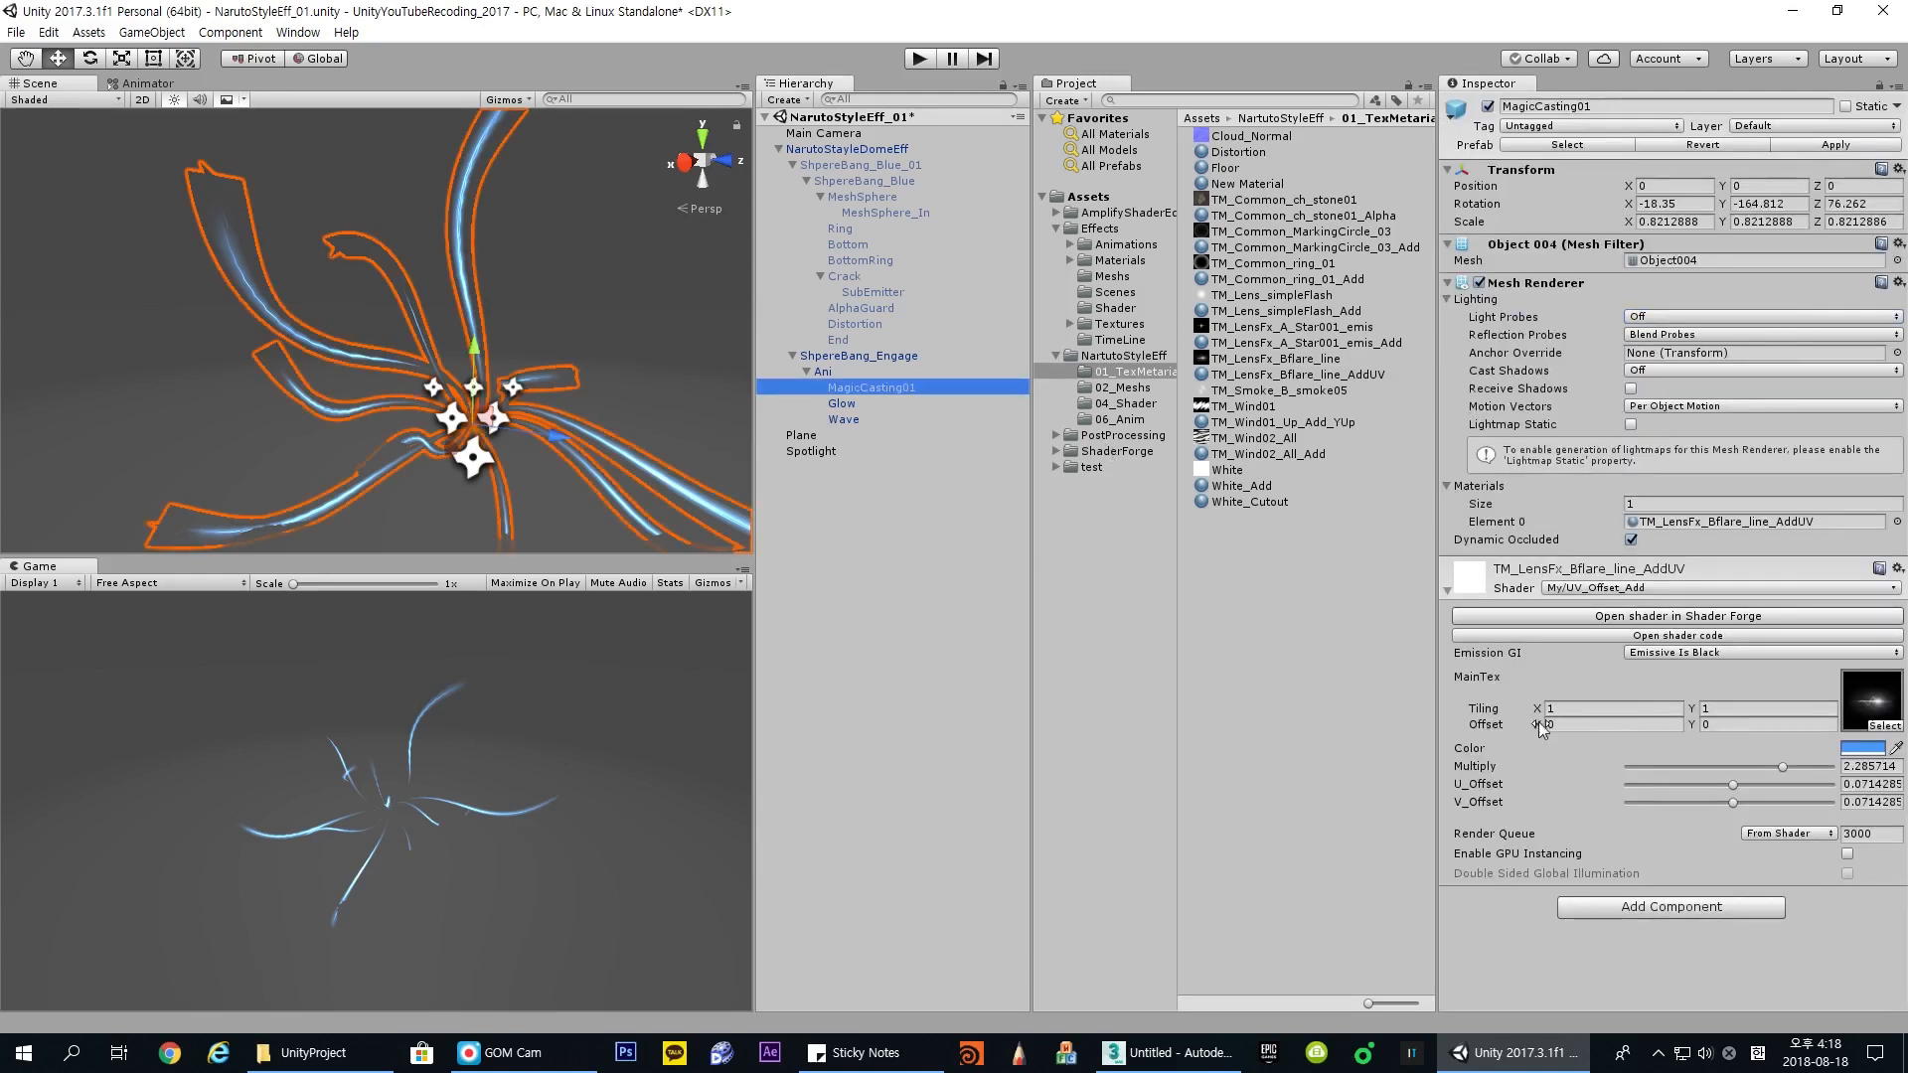
{"action": "mouse_move", "coordinate": [1731, 786]}
{"action": "left_mouse_down"}
{"action": "mouse_move", "coordinate": [1648, 788]}
{"action": "mouse_move", "coordinate": [1733, 785]}
{"action": "left_mouse_up"}
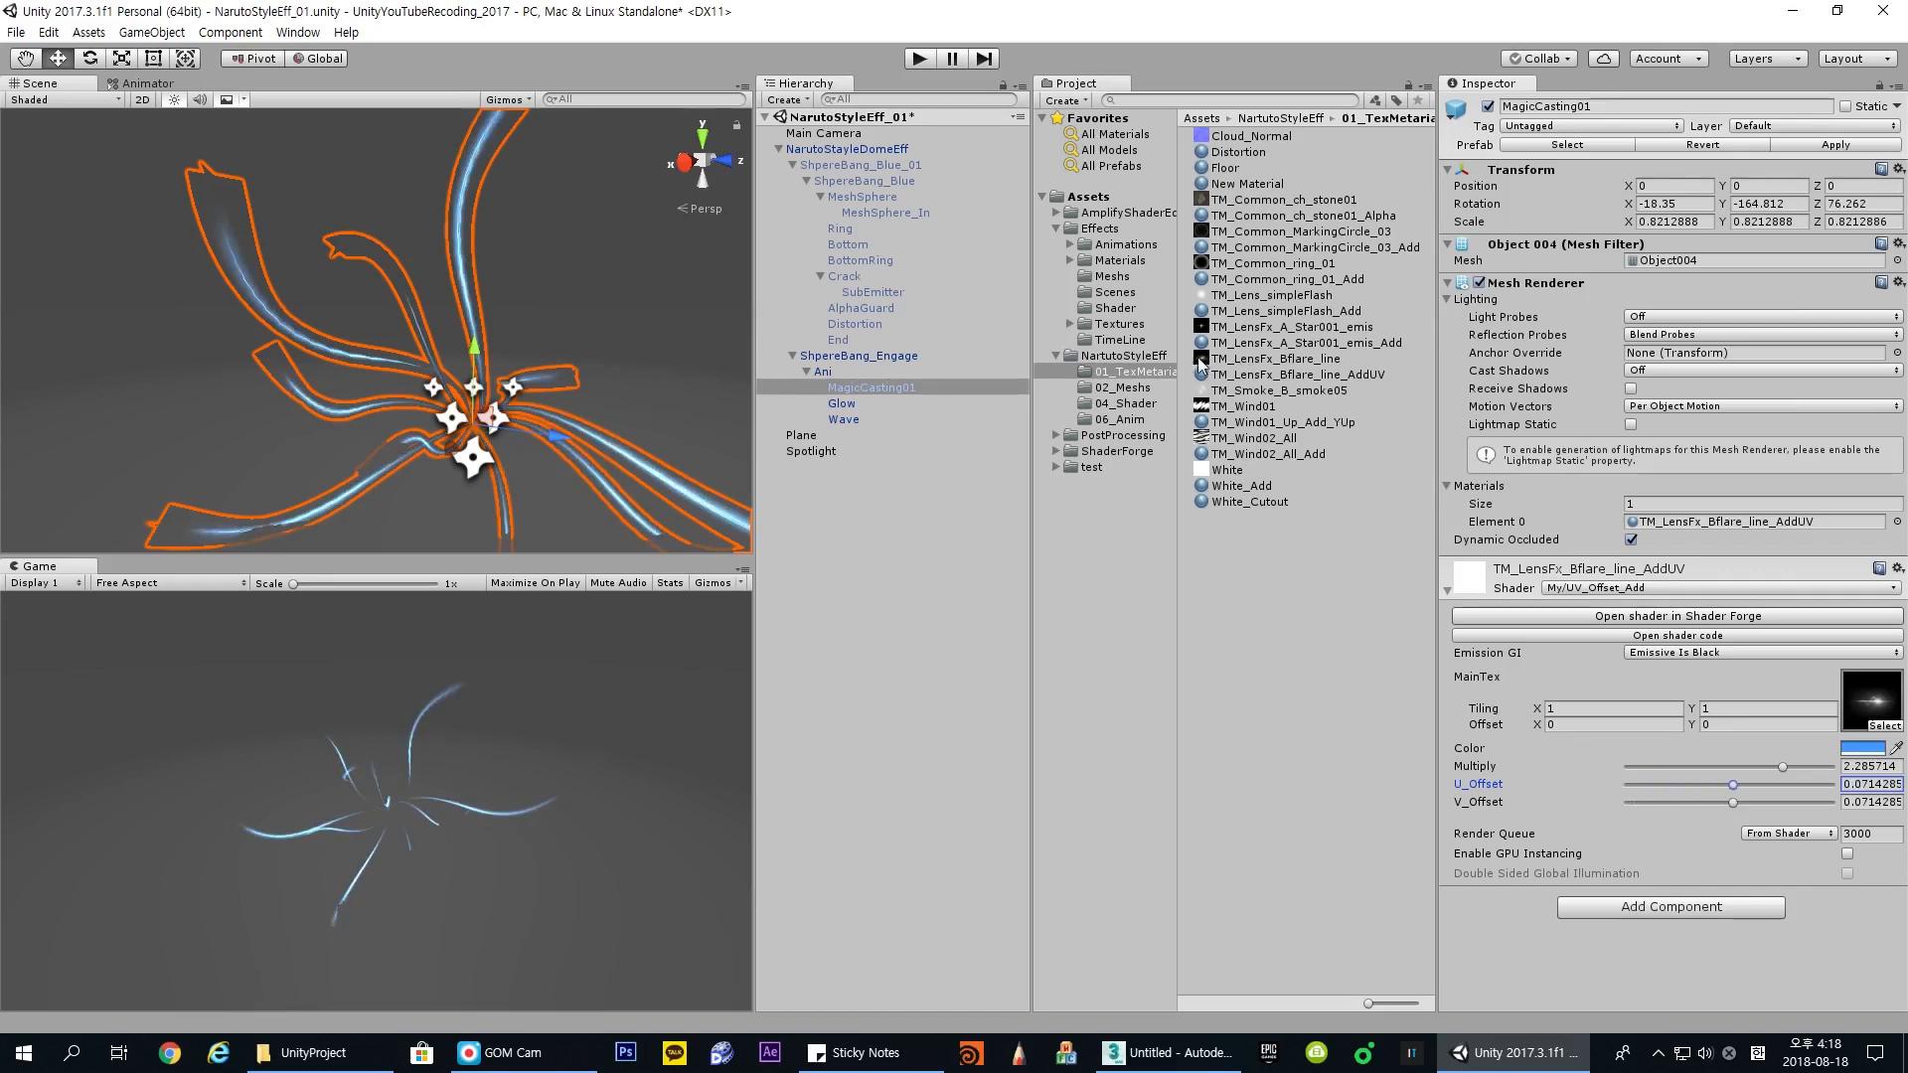
{"action": "left_click", "coordinate": [1304, 359]}
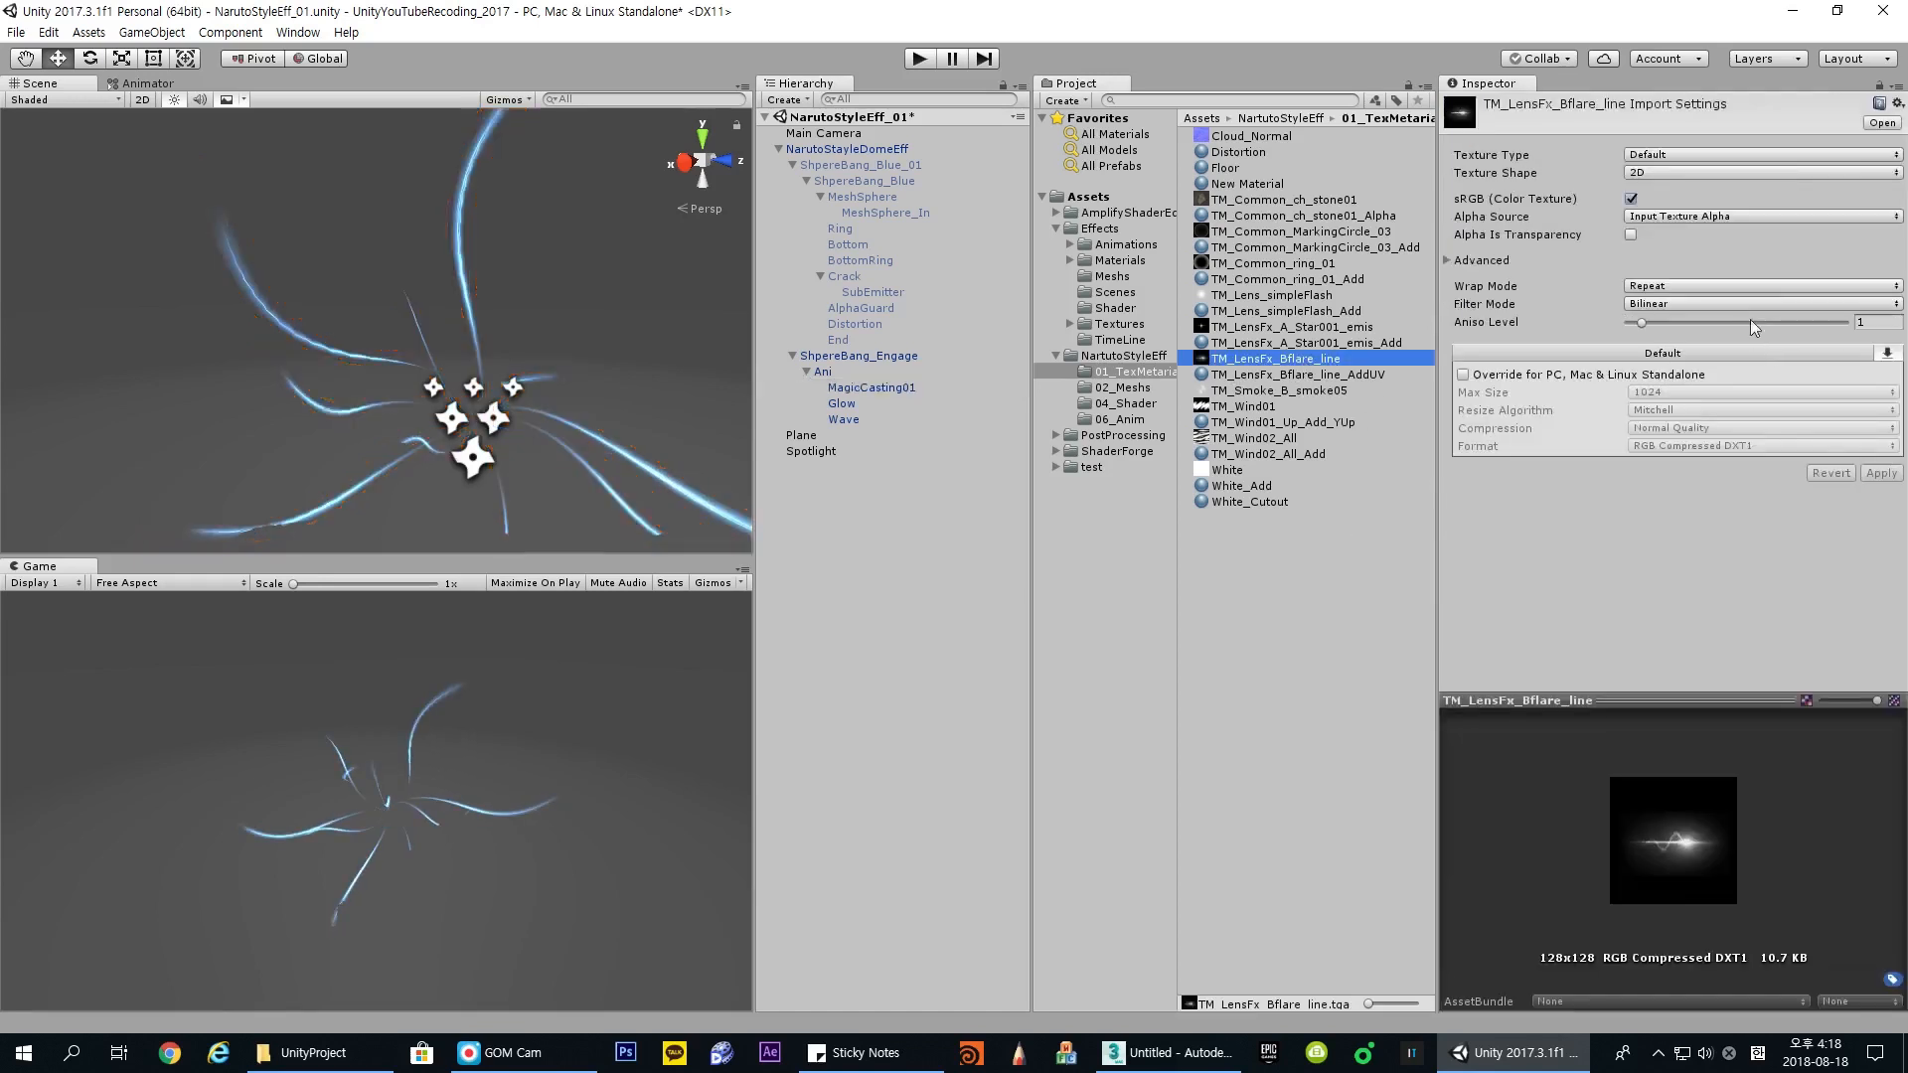
{"action": "left_click", "coordinate": [1669, 286]}
{"action": "left_click", "coordinate": [1674, 329]}
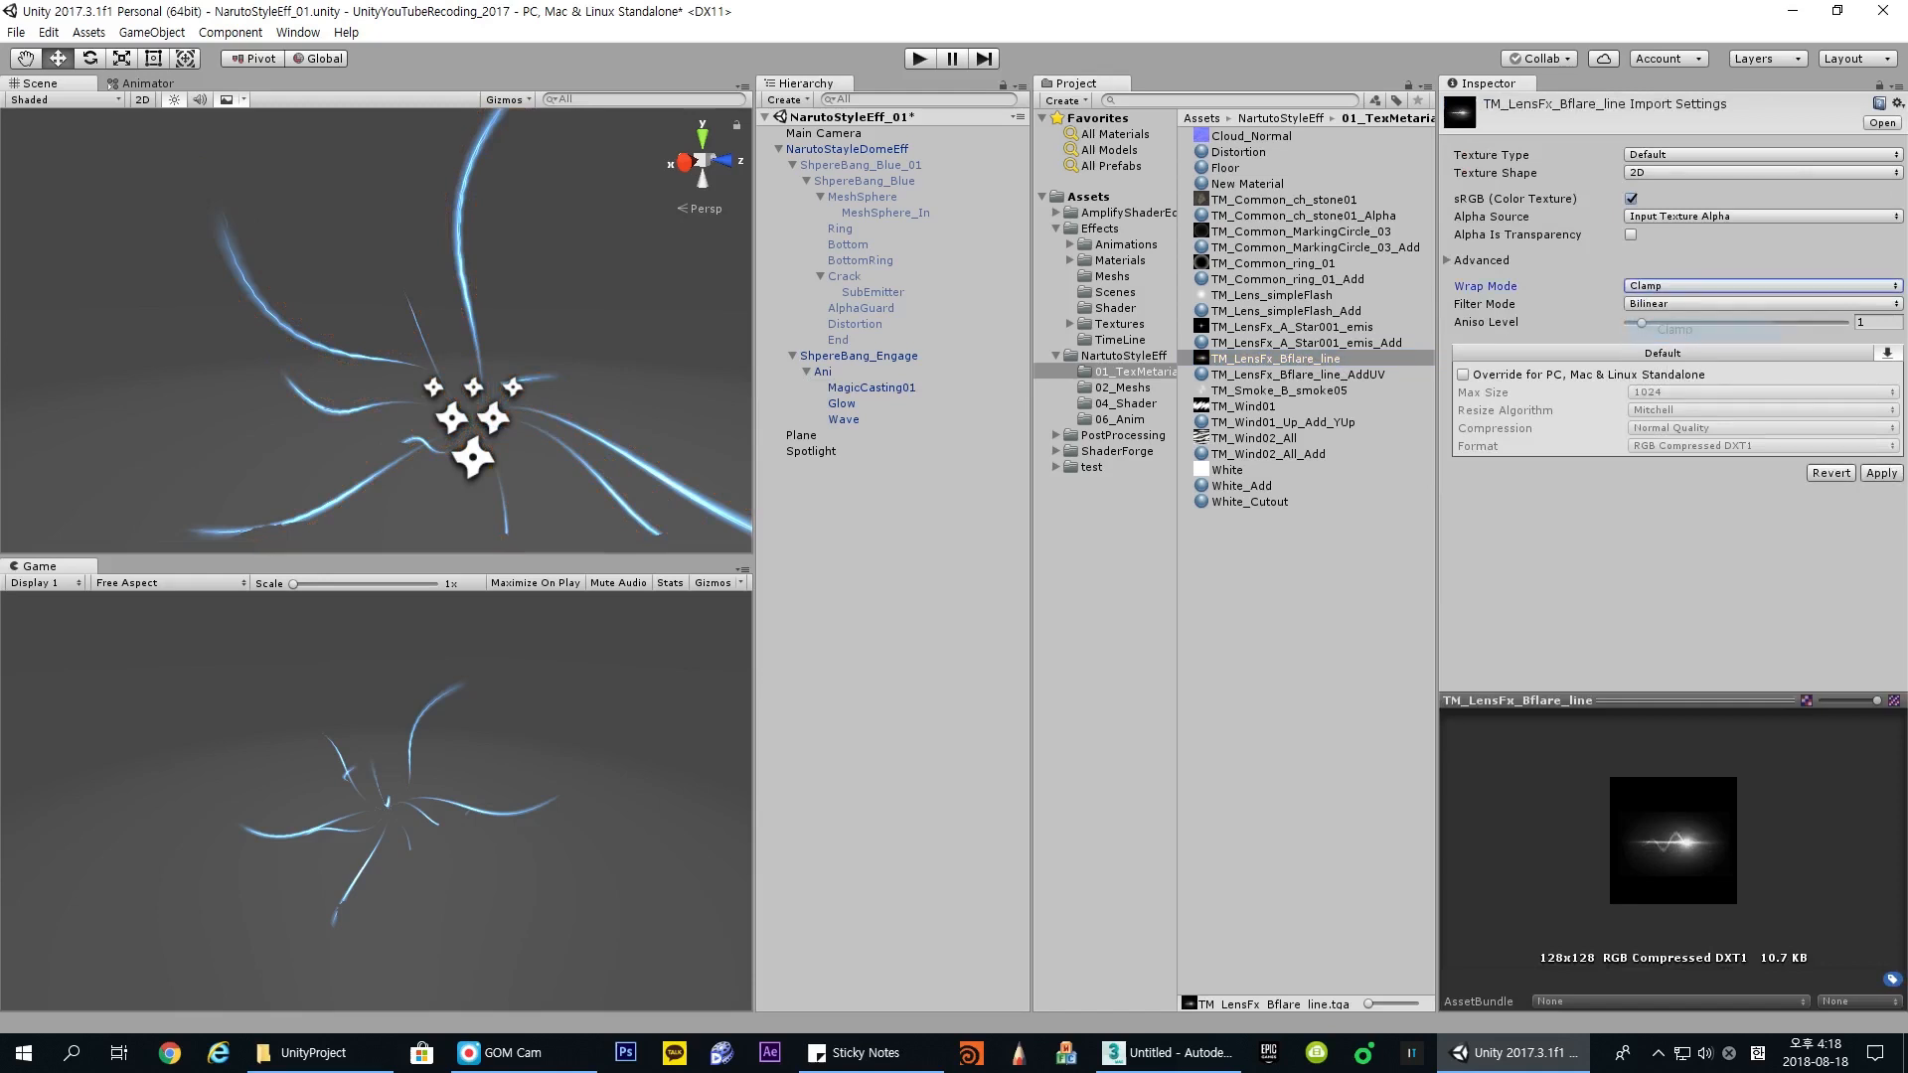
{"action": "left_click", "coordinate": [1879, 474]}
Step: Select the Ani object that holds the Animator and open its animation clip for editing
{"action": "left_click", "coordinate": [874, 387]}
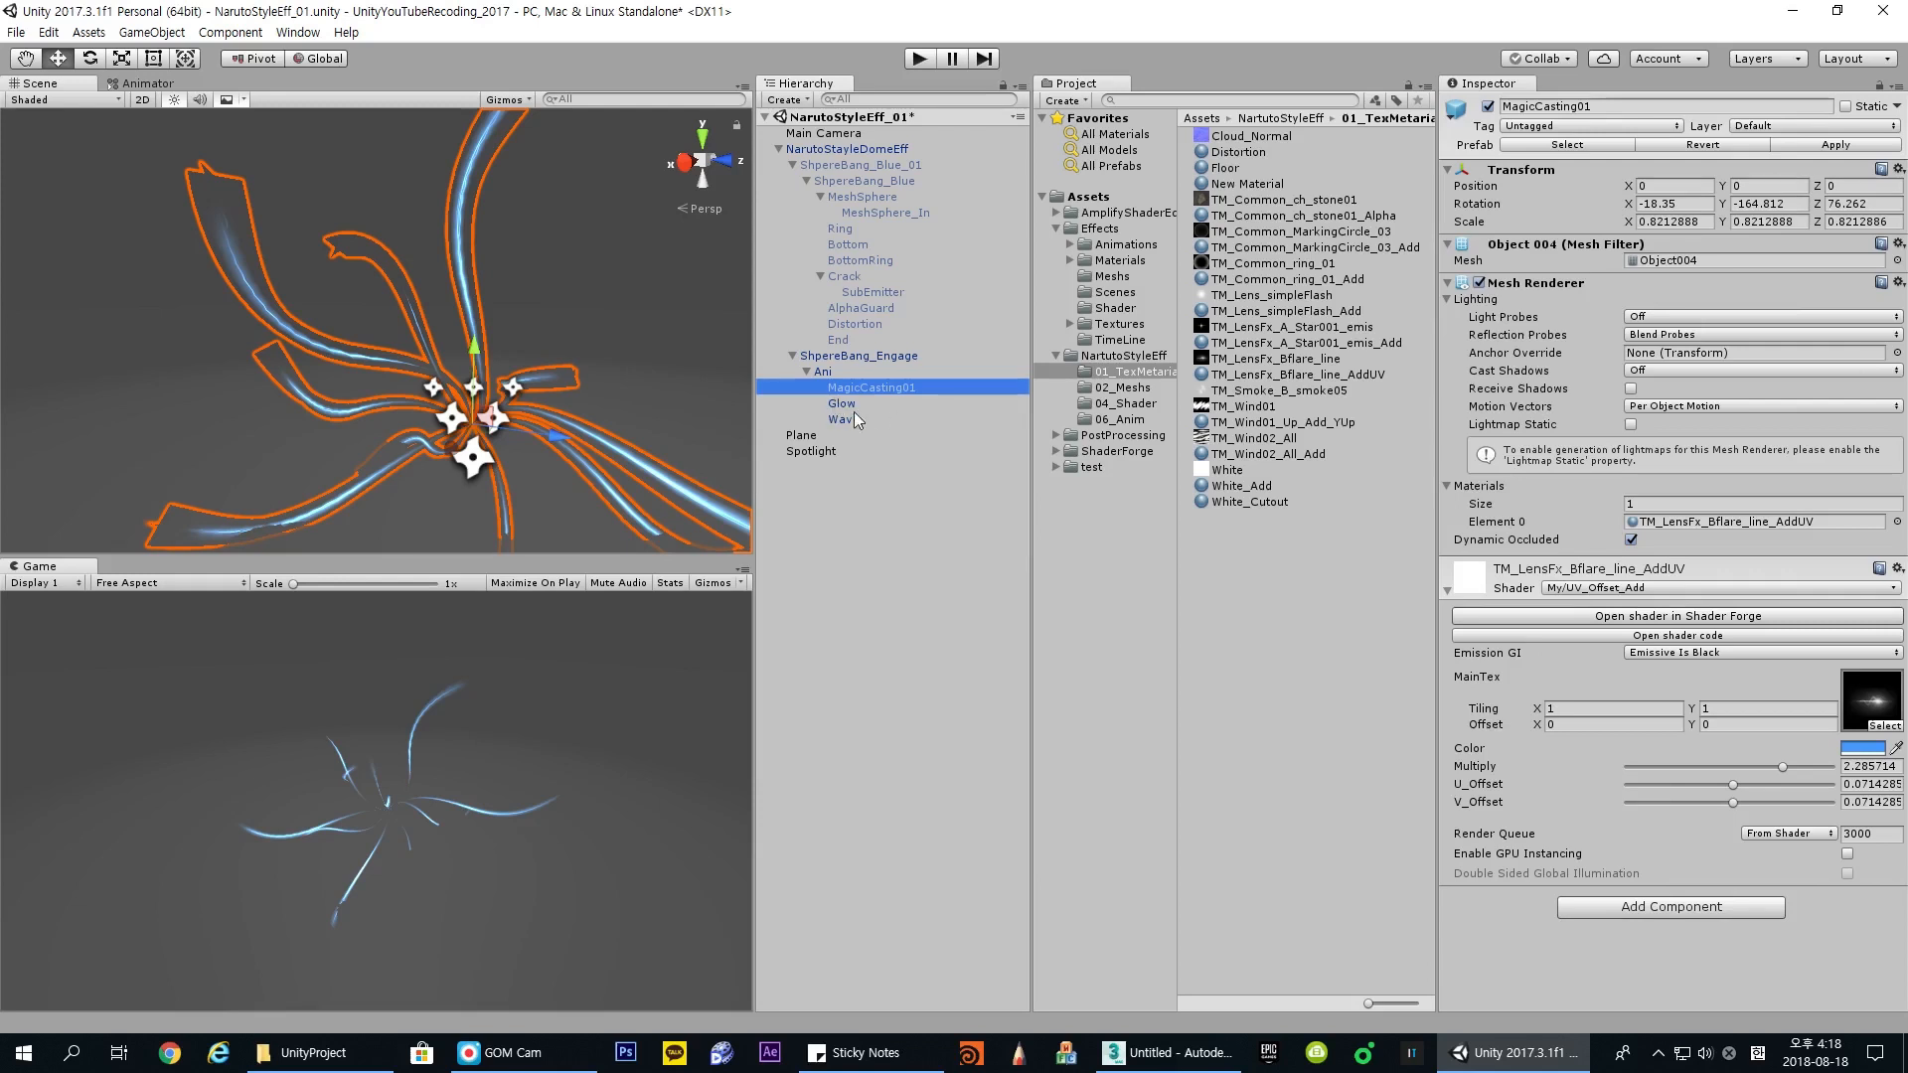
{"action": "left_click", "coordinate": [880, 487]}
{"action": "left_click", "coordinate": [906, 386]}
{"action": "left_click", "coordinate": [821, 369]}
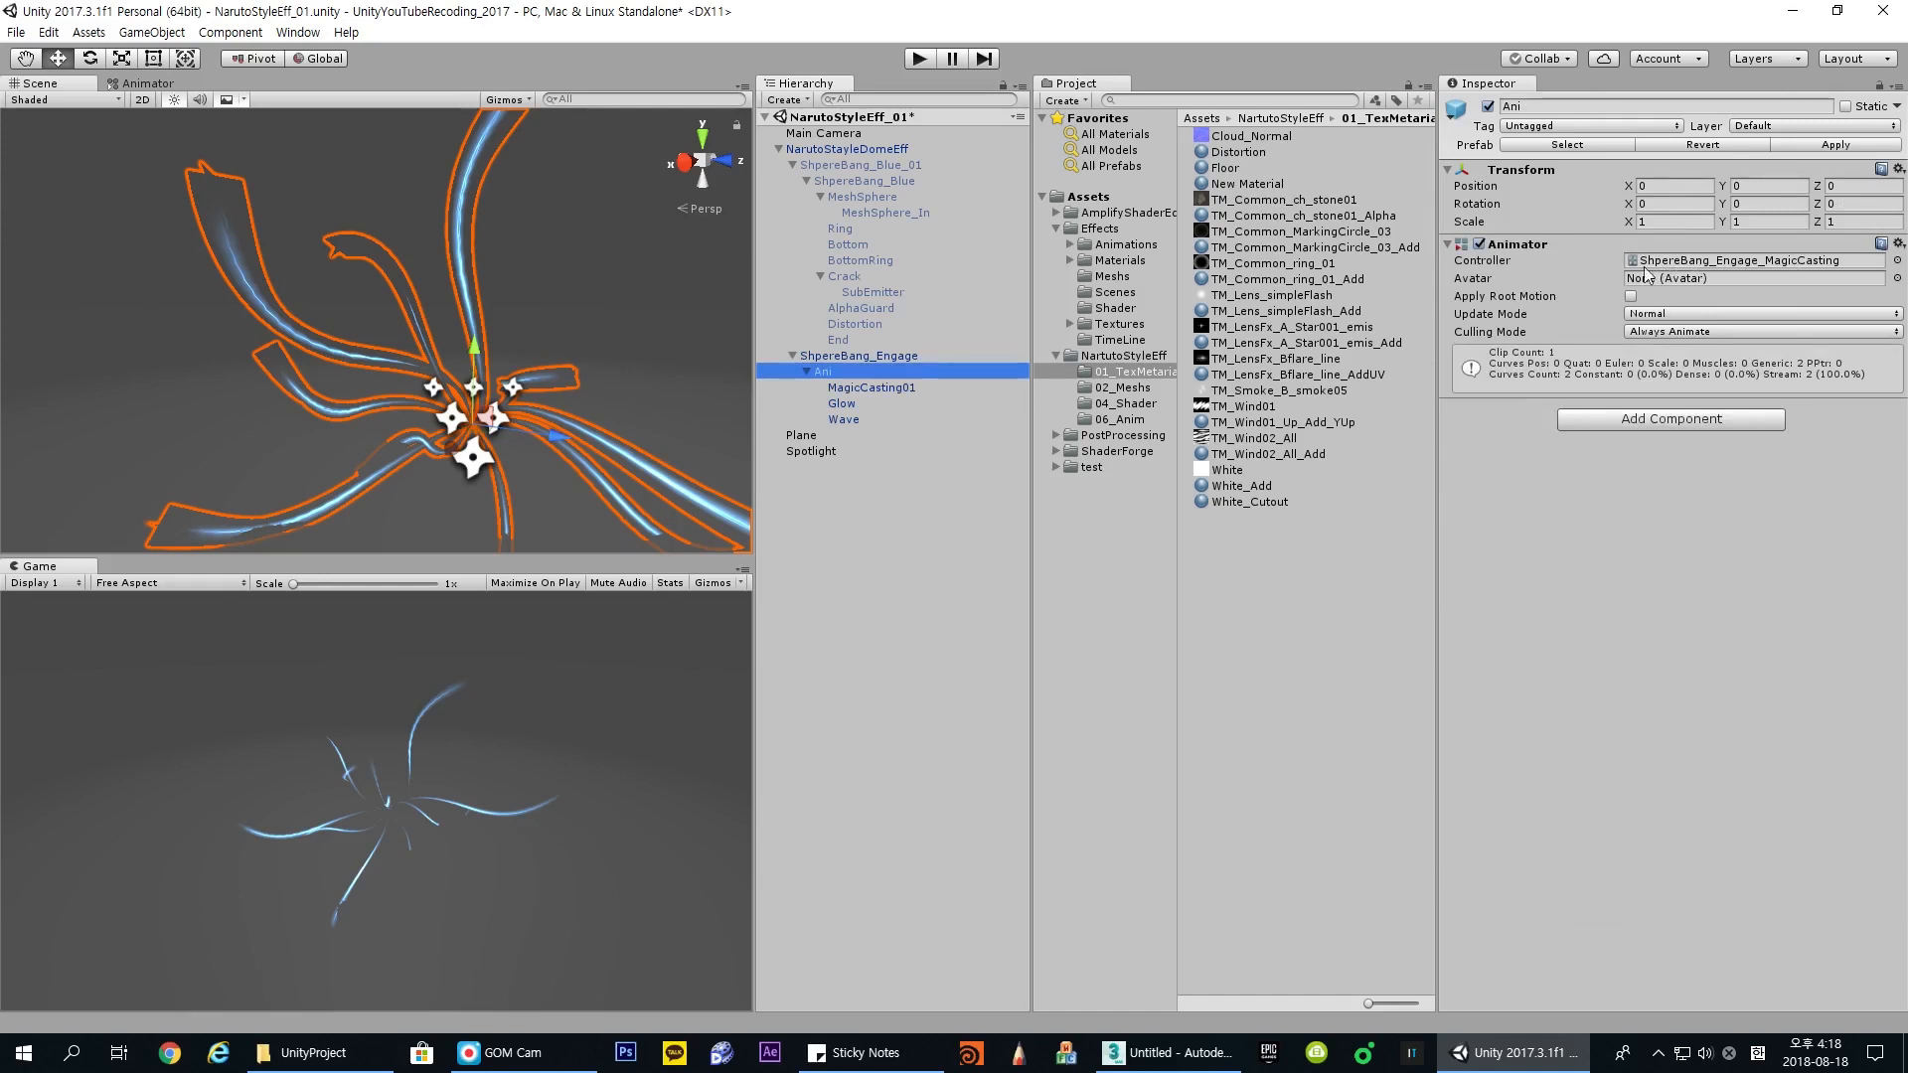
{"action": "key", "text": "ctrl+6"}
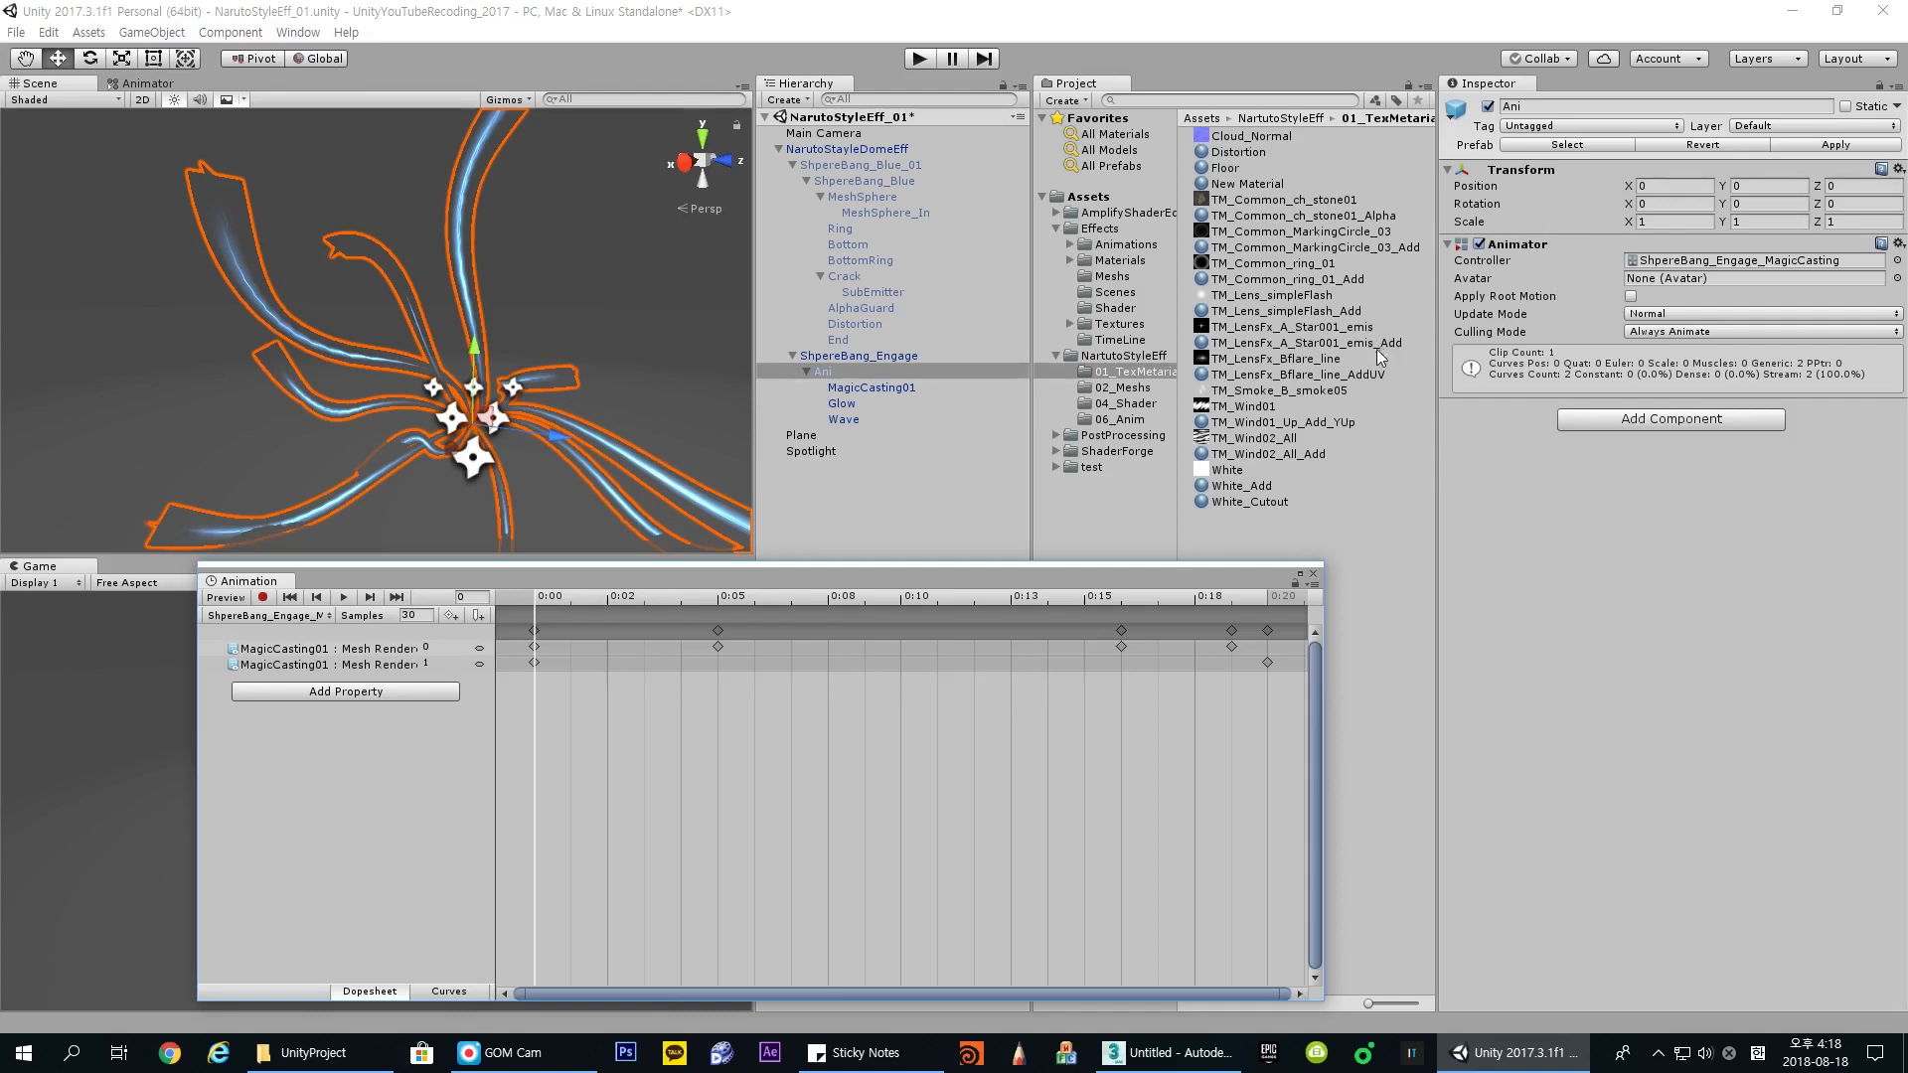
Step: Arrange the Animation window so that MagicCasting01's material properties can be read beside the timeline
{"action": "scroll", "coordinate": [915, 749], "scroll_direction": "down", "scroll_amount": 3}
{"action": "left_click_drag", "start_coordinate": [974, 587], "coordinate": [1050, 614]}
{"action": "left_click_drag", "start_coordinate": [860, 595], "coordinate": [788, 603]}
{"action": "left_click", "coordinate": [884, 391]}
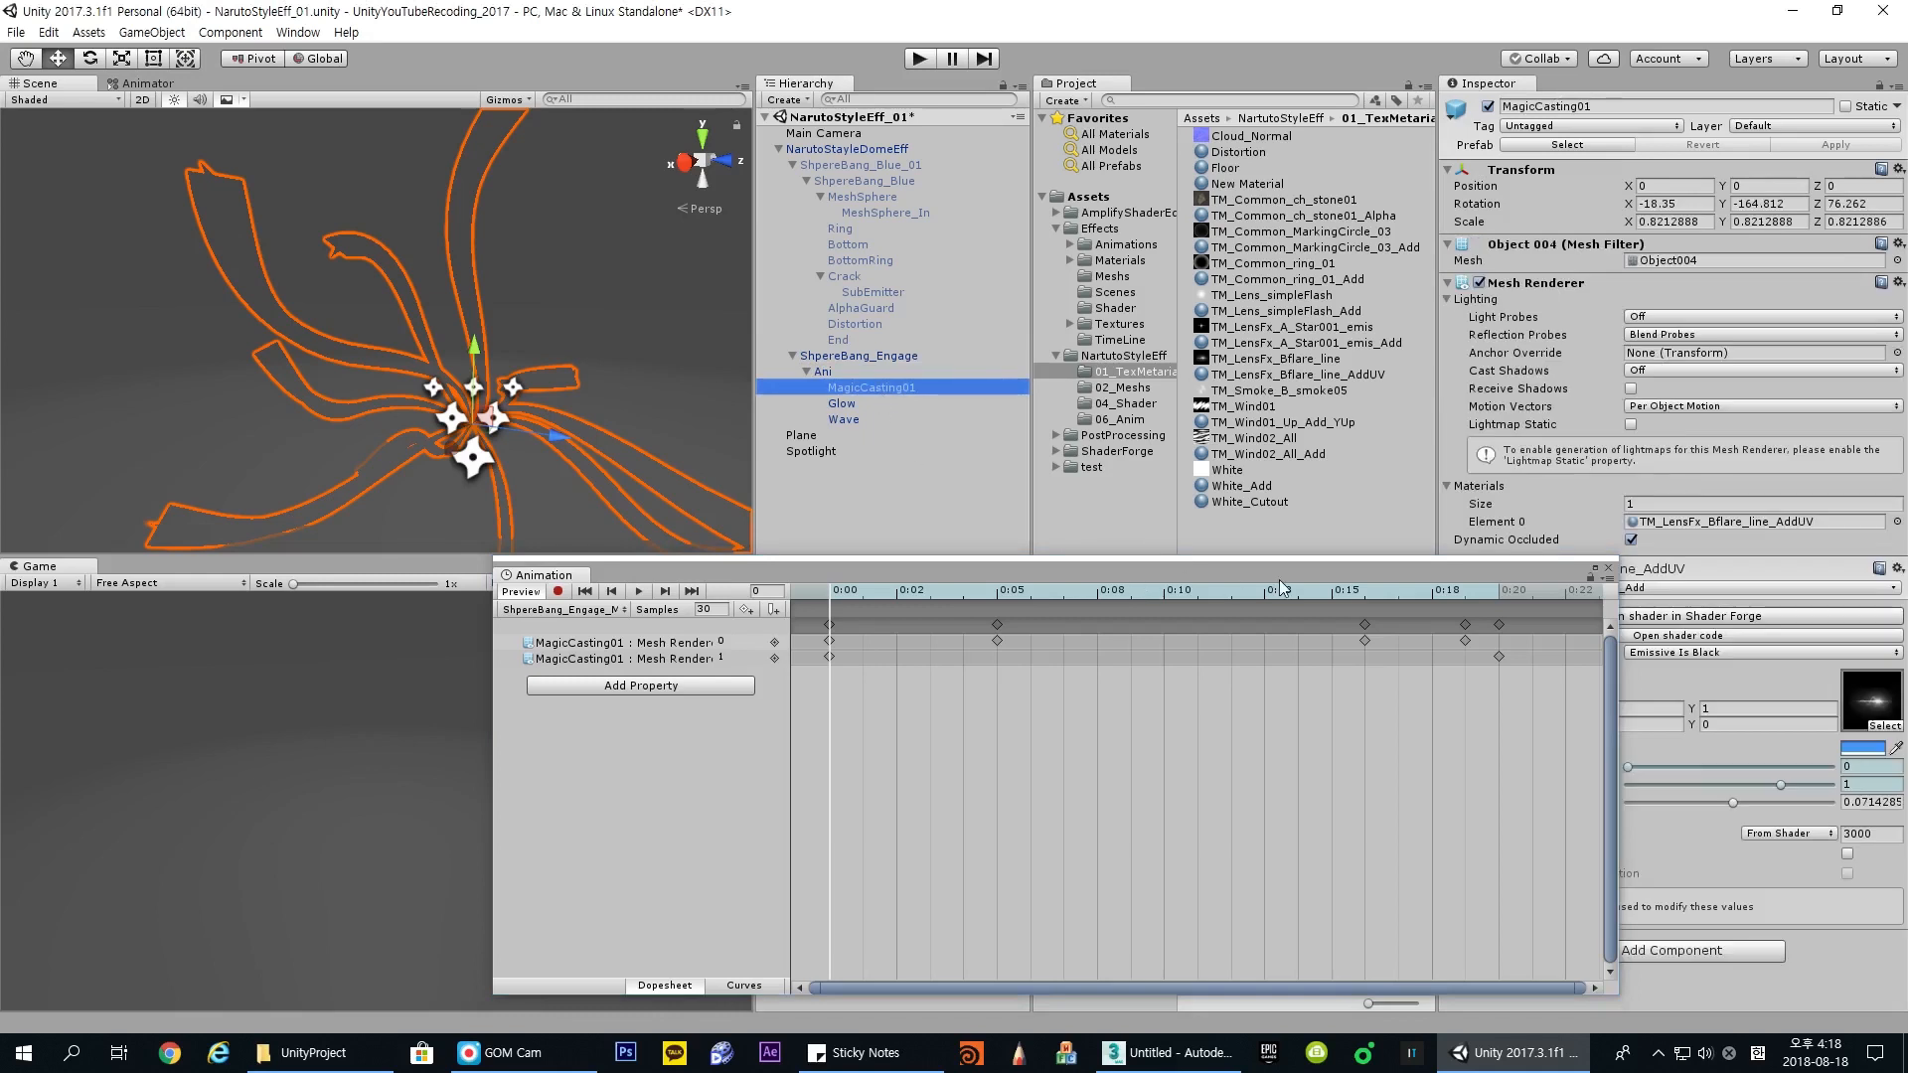
{"action": "left_click_drag", "start_coordinate": [1279, 581], "coordinate": [1126, 582]}
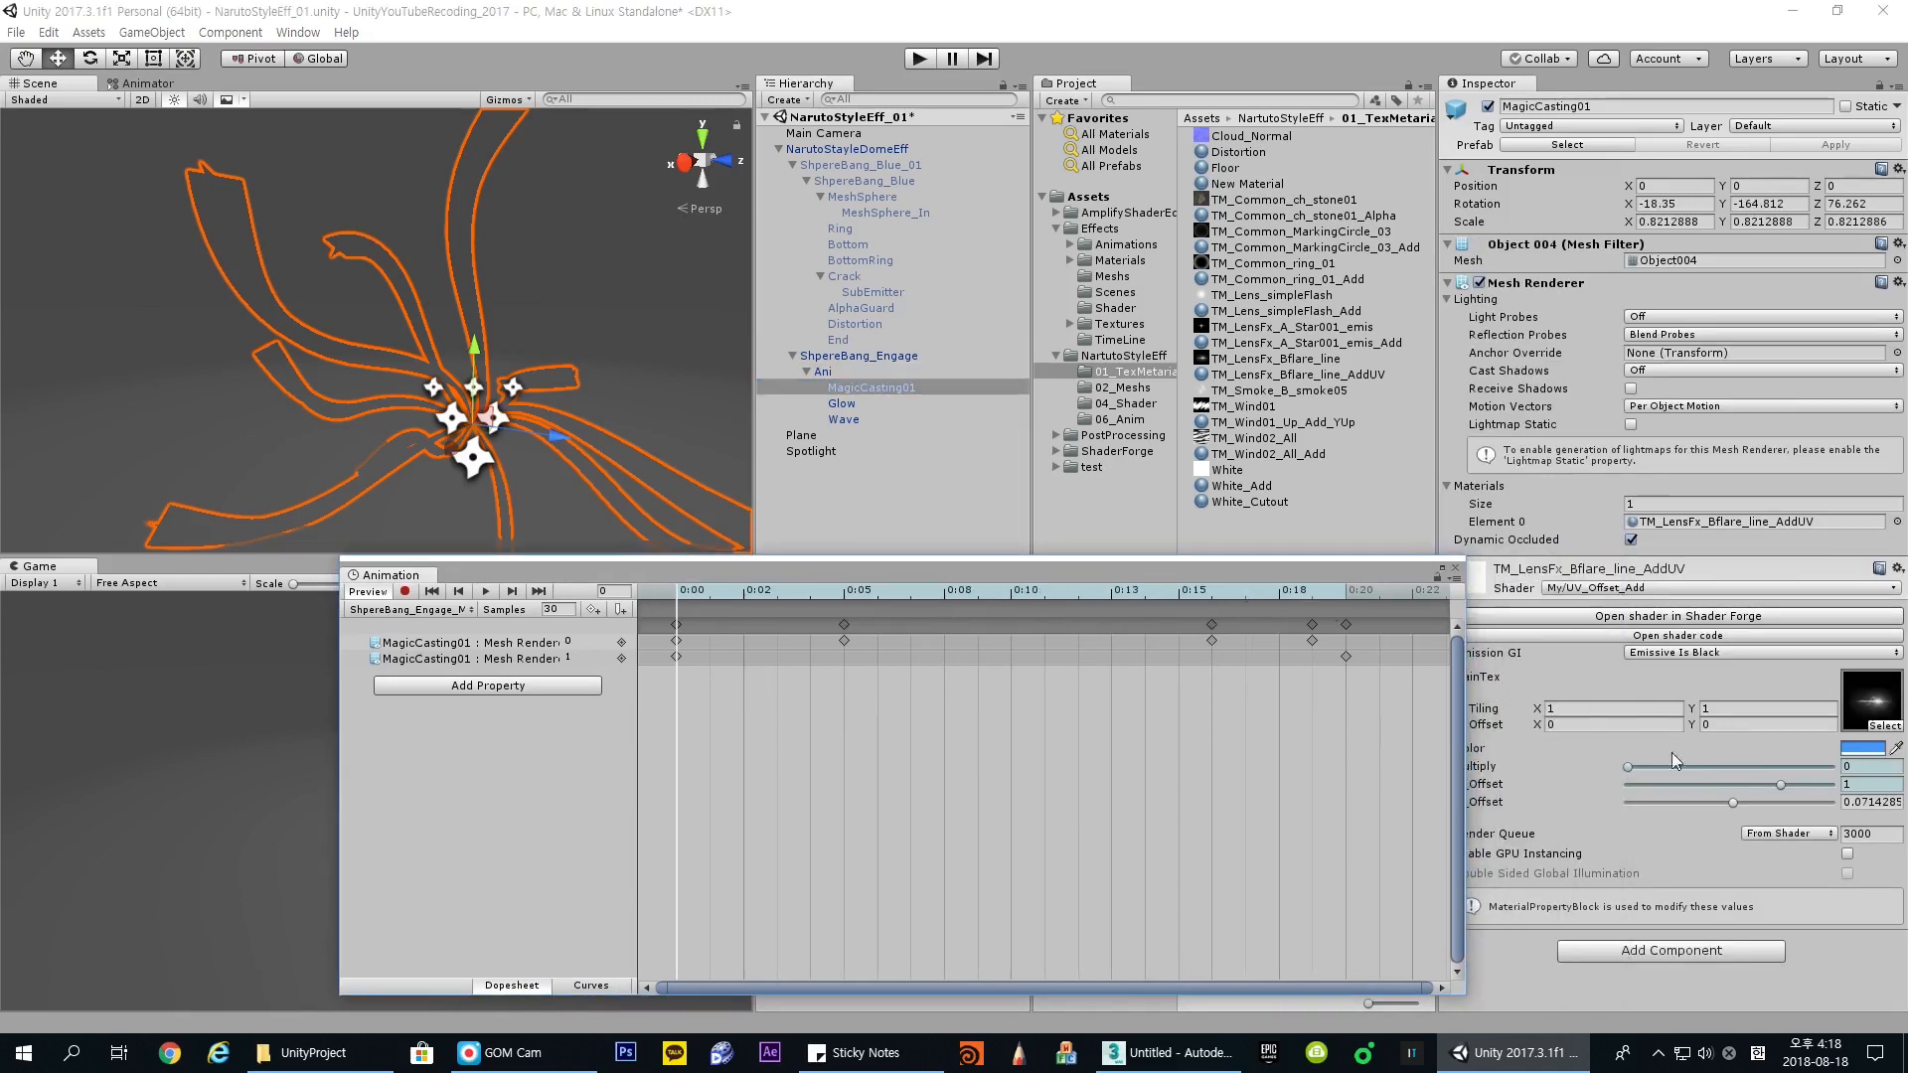
{"action": "left_click_drag", "start_coordinate": [1306, 579], "coordinate": [1189, 588]}
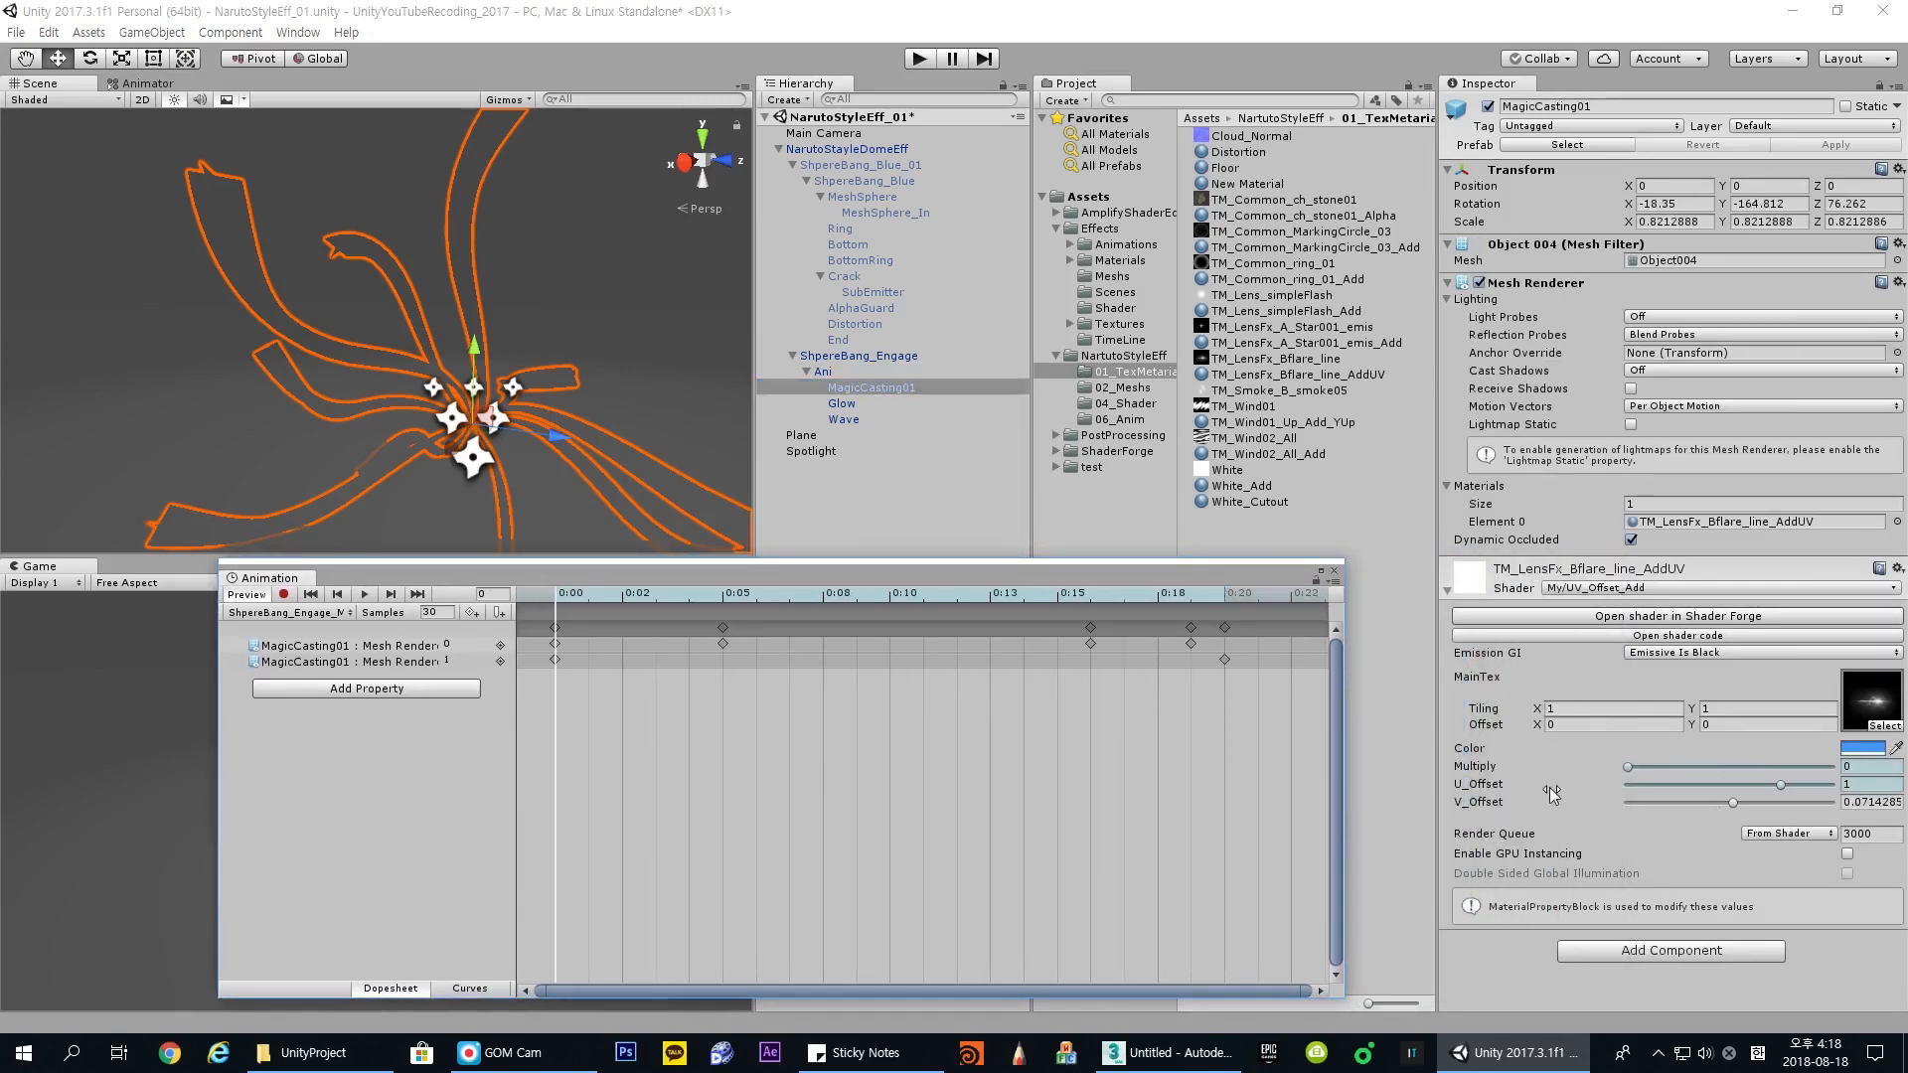
Step: Scrub the animation between frames 0 and 11 to examine how MagicCasting01's Multiply and U_Offset values drive the streaks
{"action": "left_click_drag", "start_coordinate": [718, 599], "coordinate": [890, 616]}
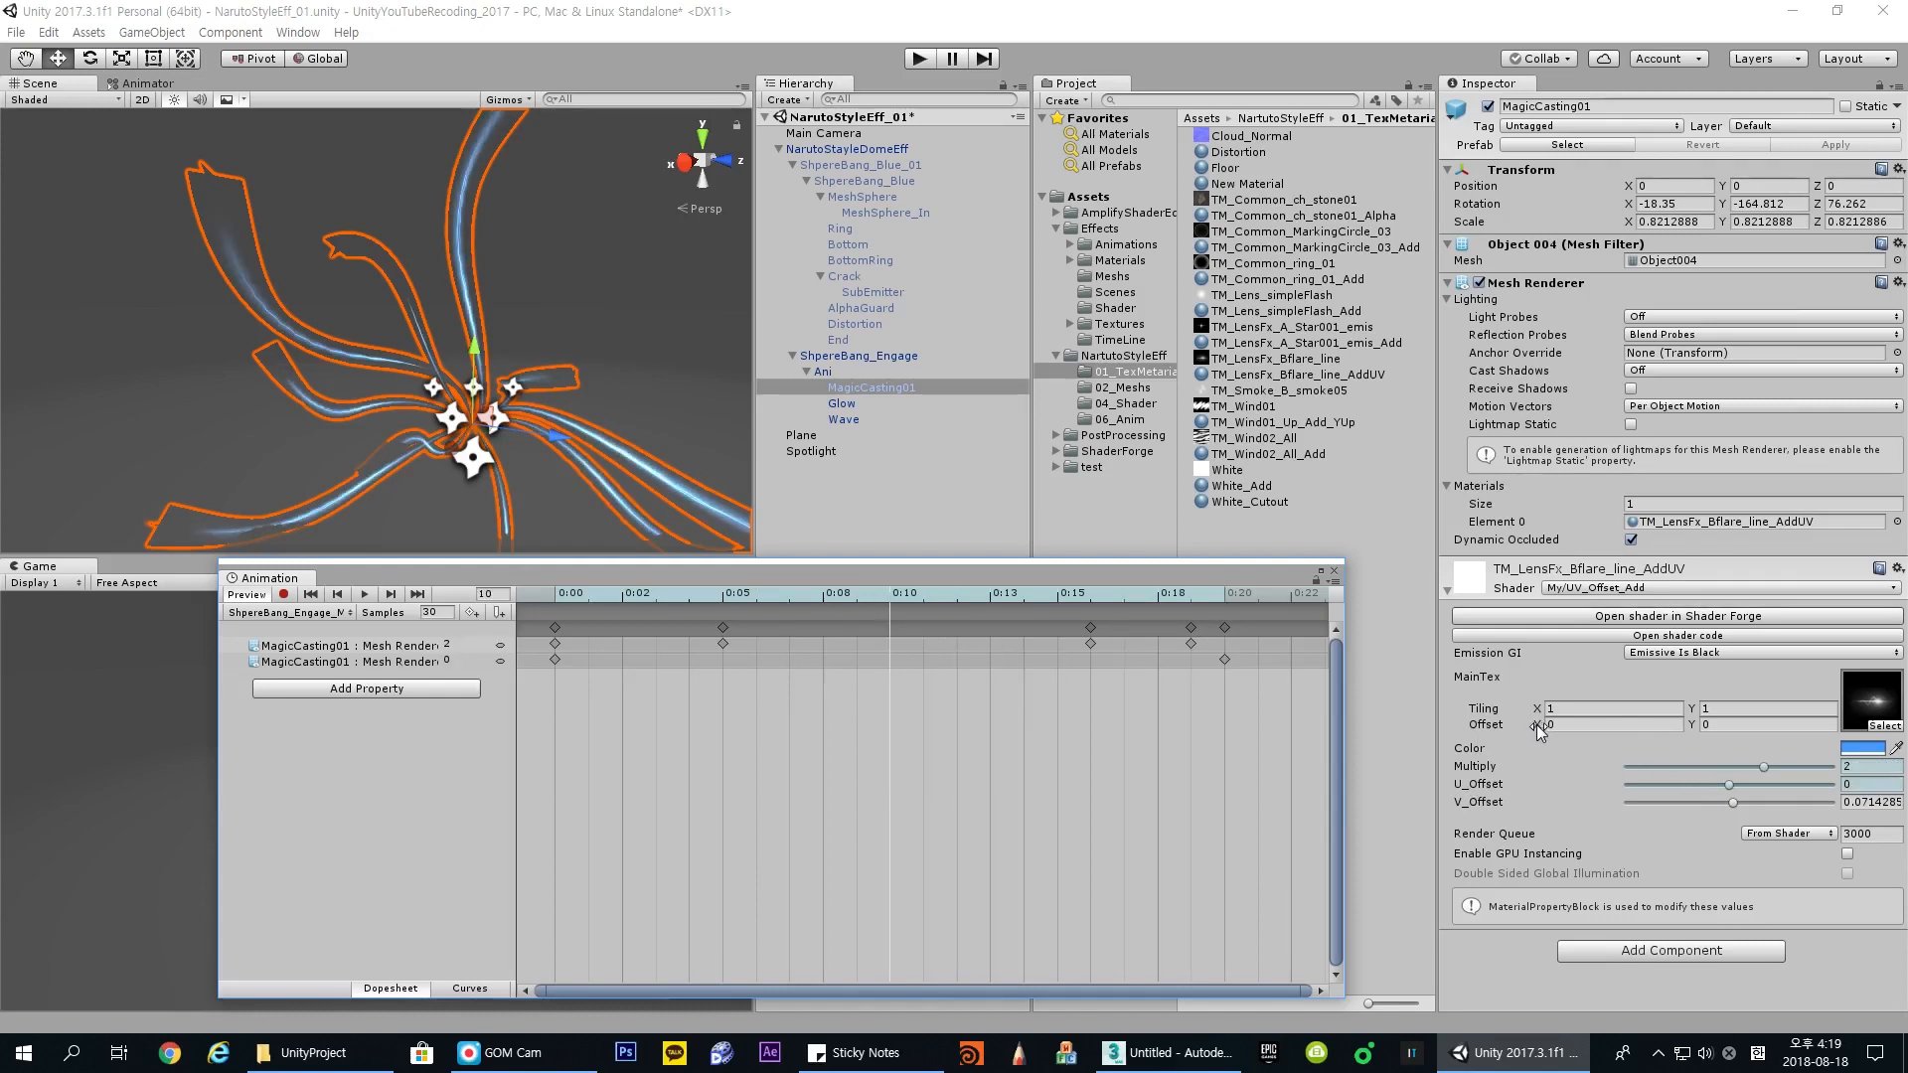
{"action": "left_click_drag", "start_coordinate": [785, 596], "coordinate": [666, 604]}
{"action": "left_click_drag", "start_coordinate": [789, 594], "coordinate": [529, 592]}
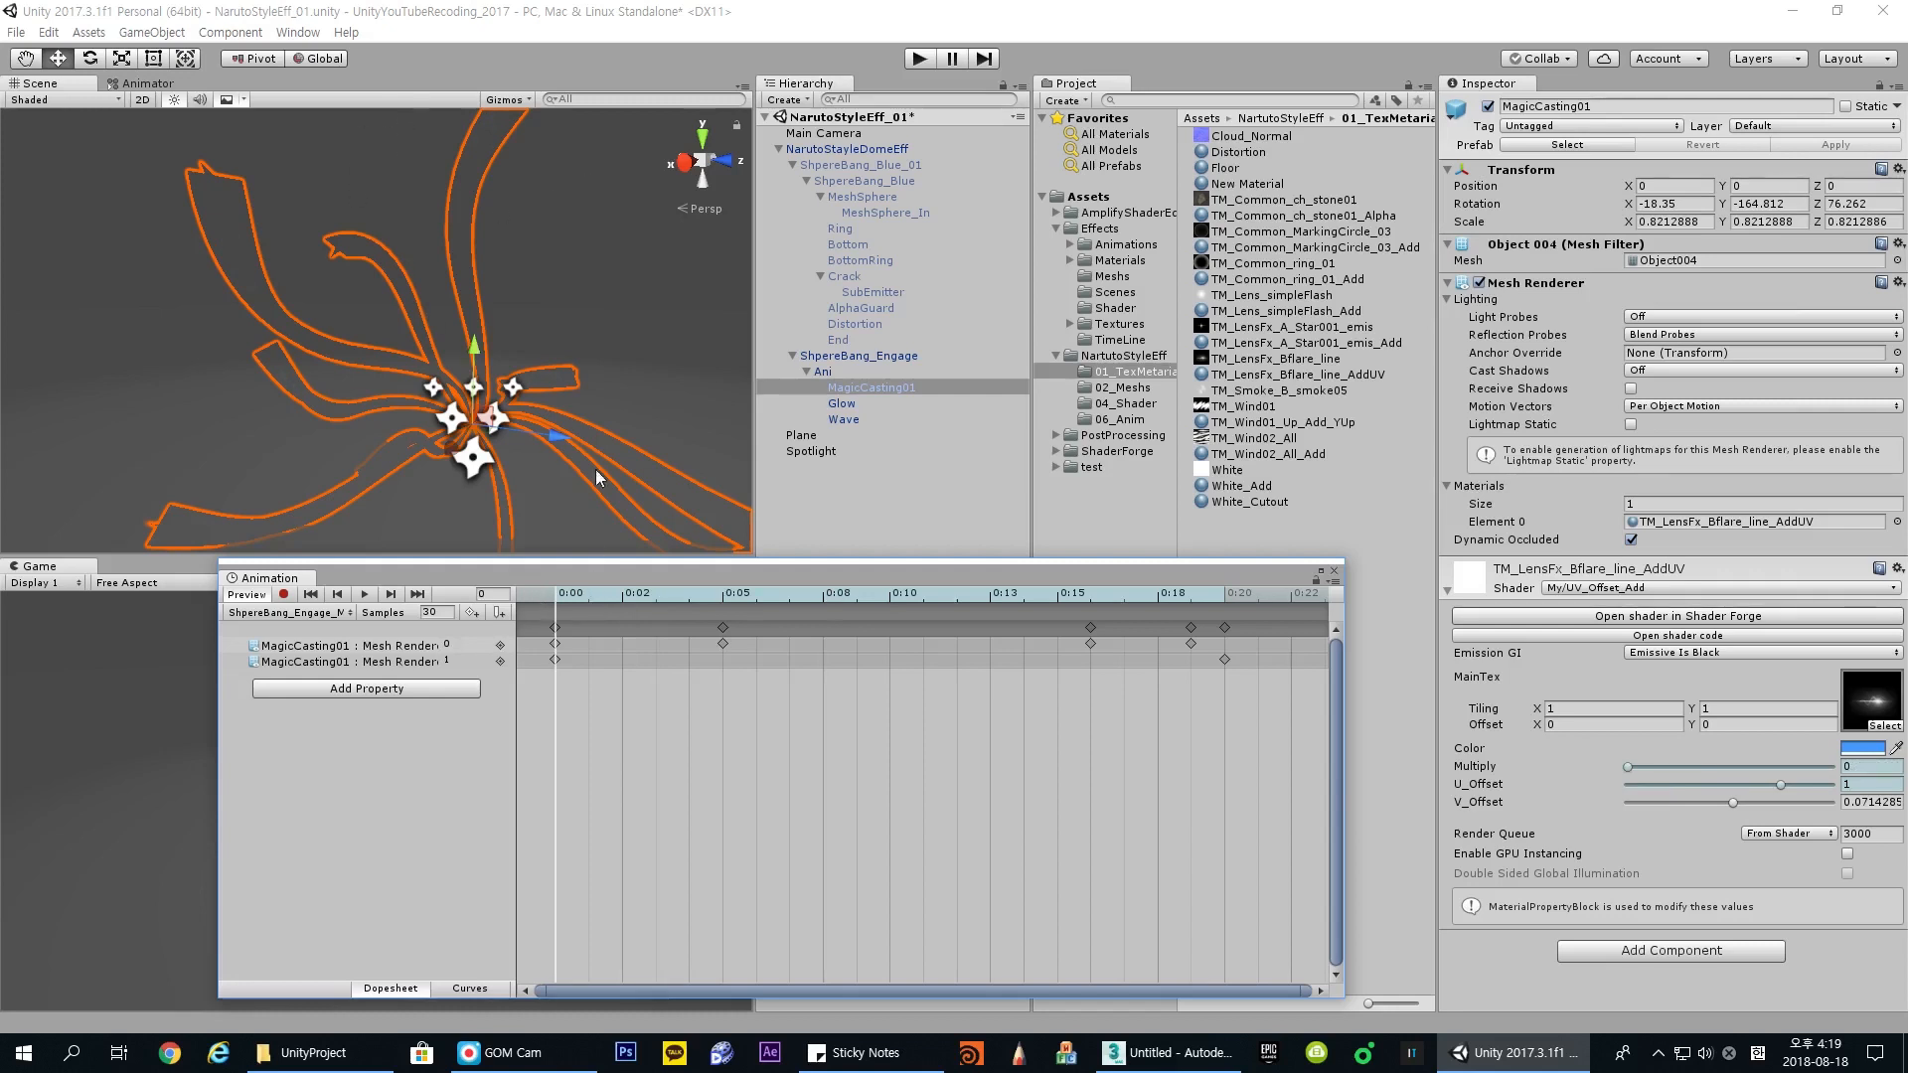
{"action": "left_click_drag", "start_coordinate": [598, 594], "coordinate": [719, 607]}
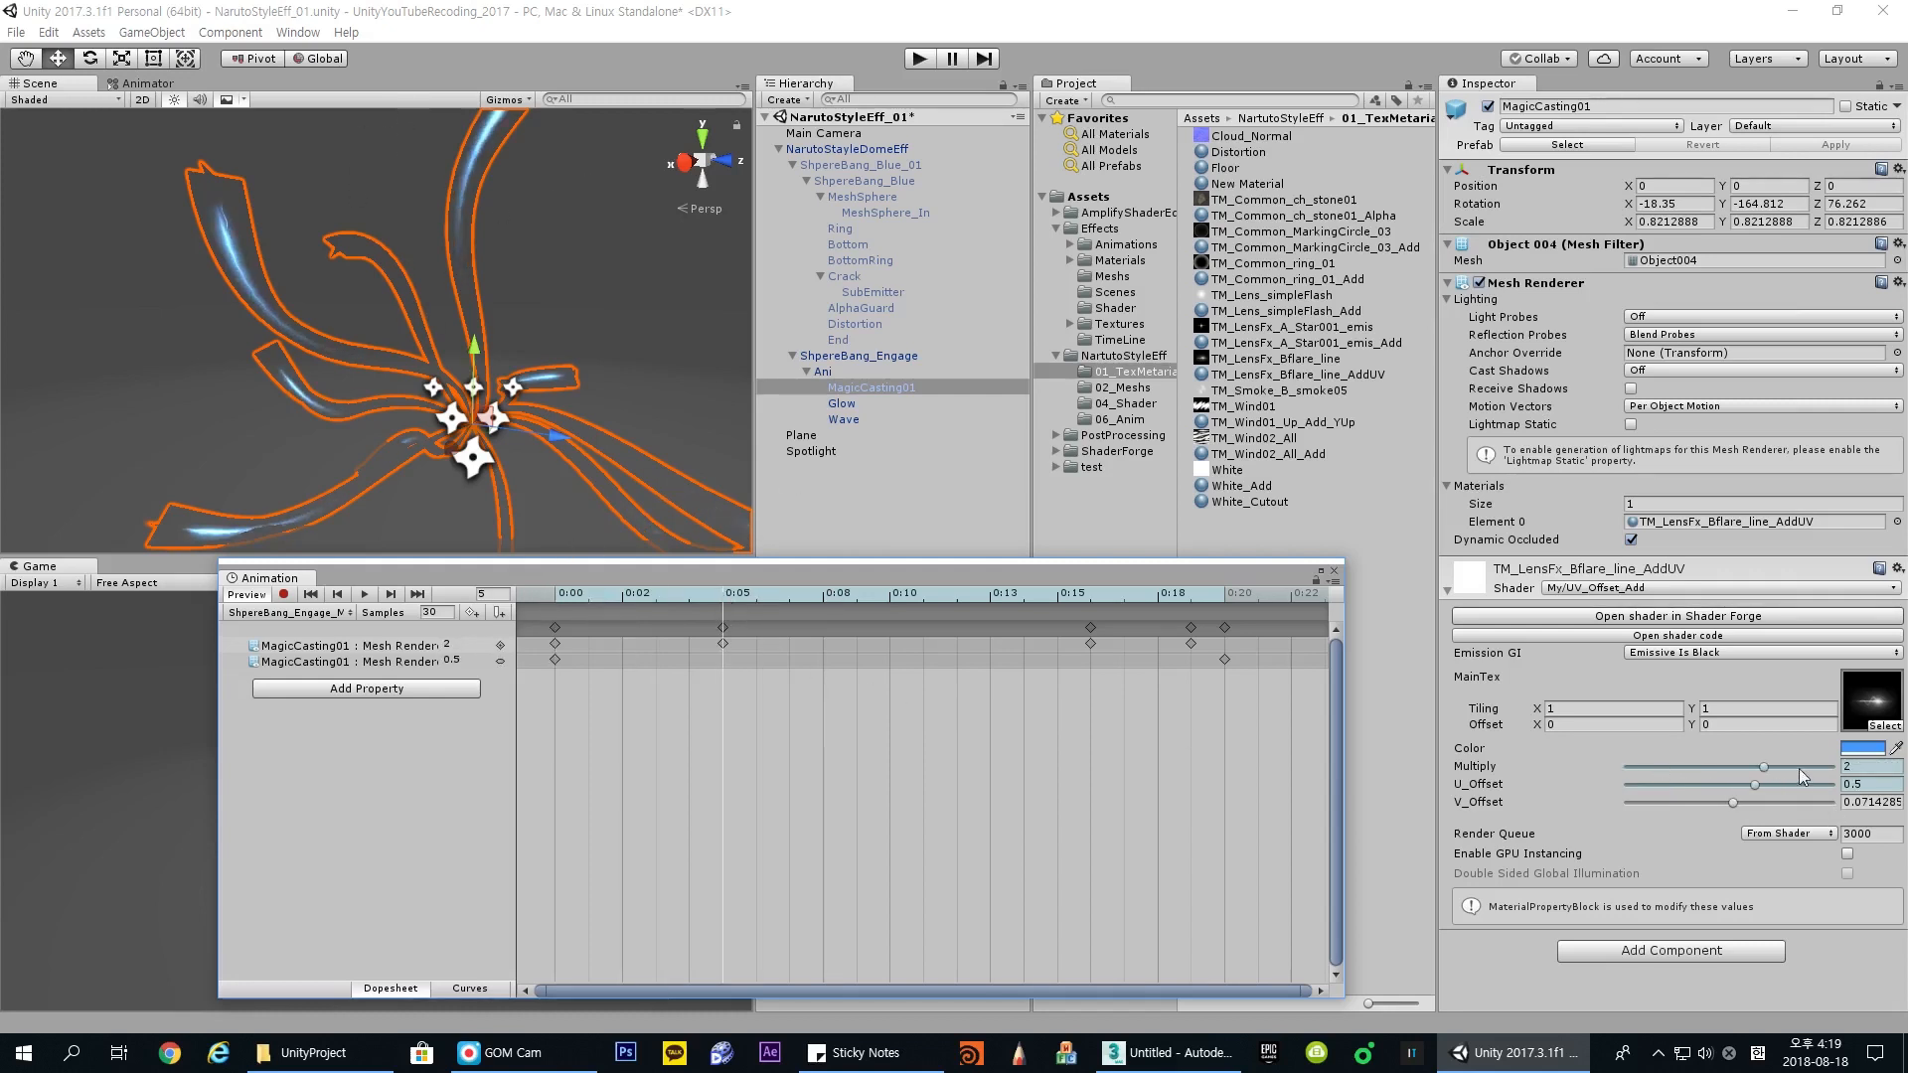
{"action": "left_click_drag", "start_coordinate": [798, 596], "coordinate": [850, 608]}
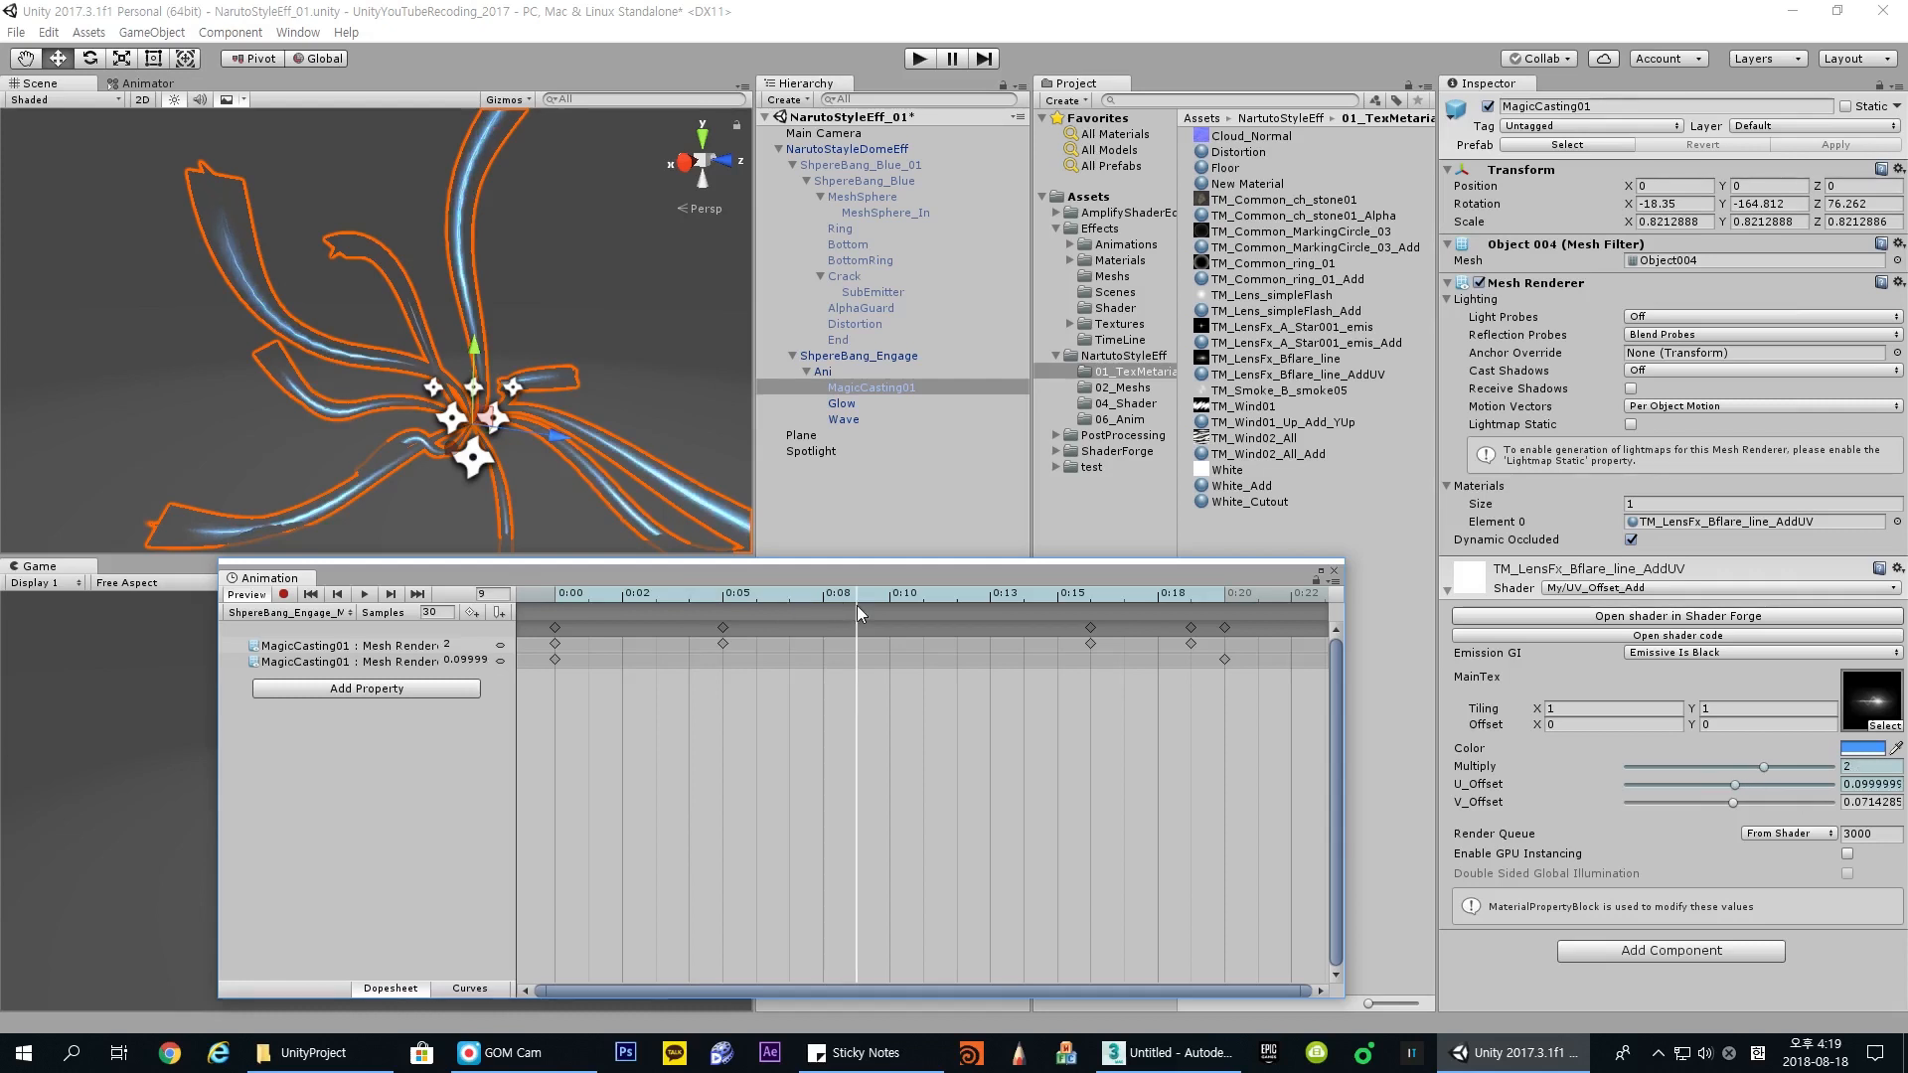
{"action": "left_click_drag", "start_coordinate": [857, 605], "coordinate": [546, 592]}
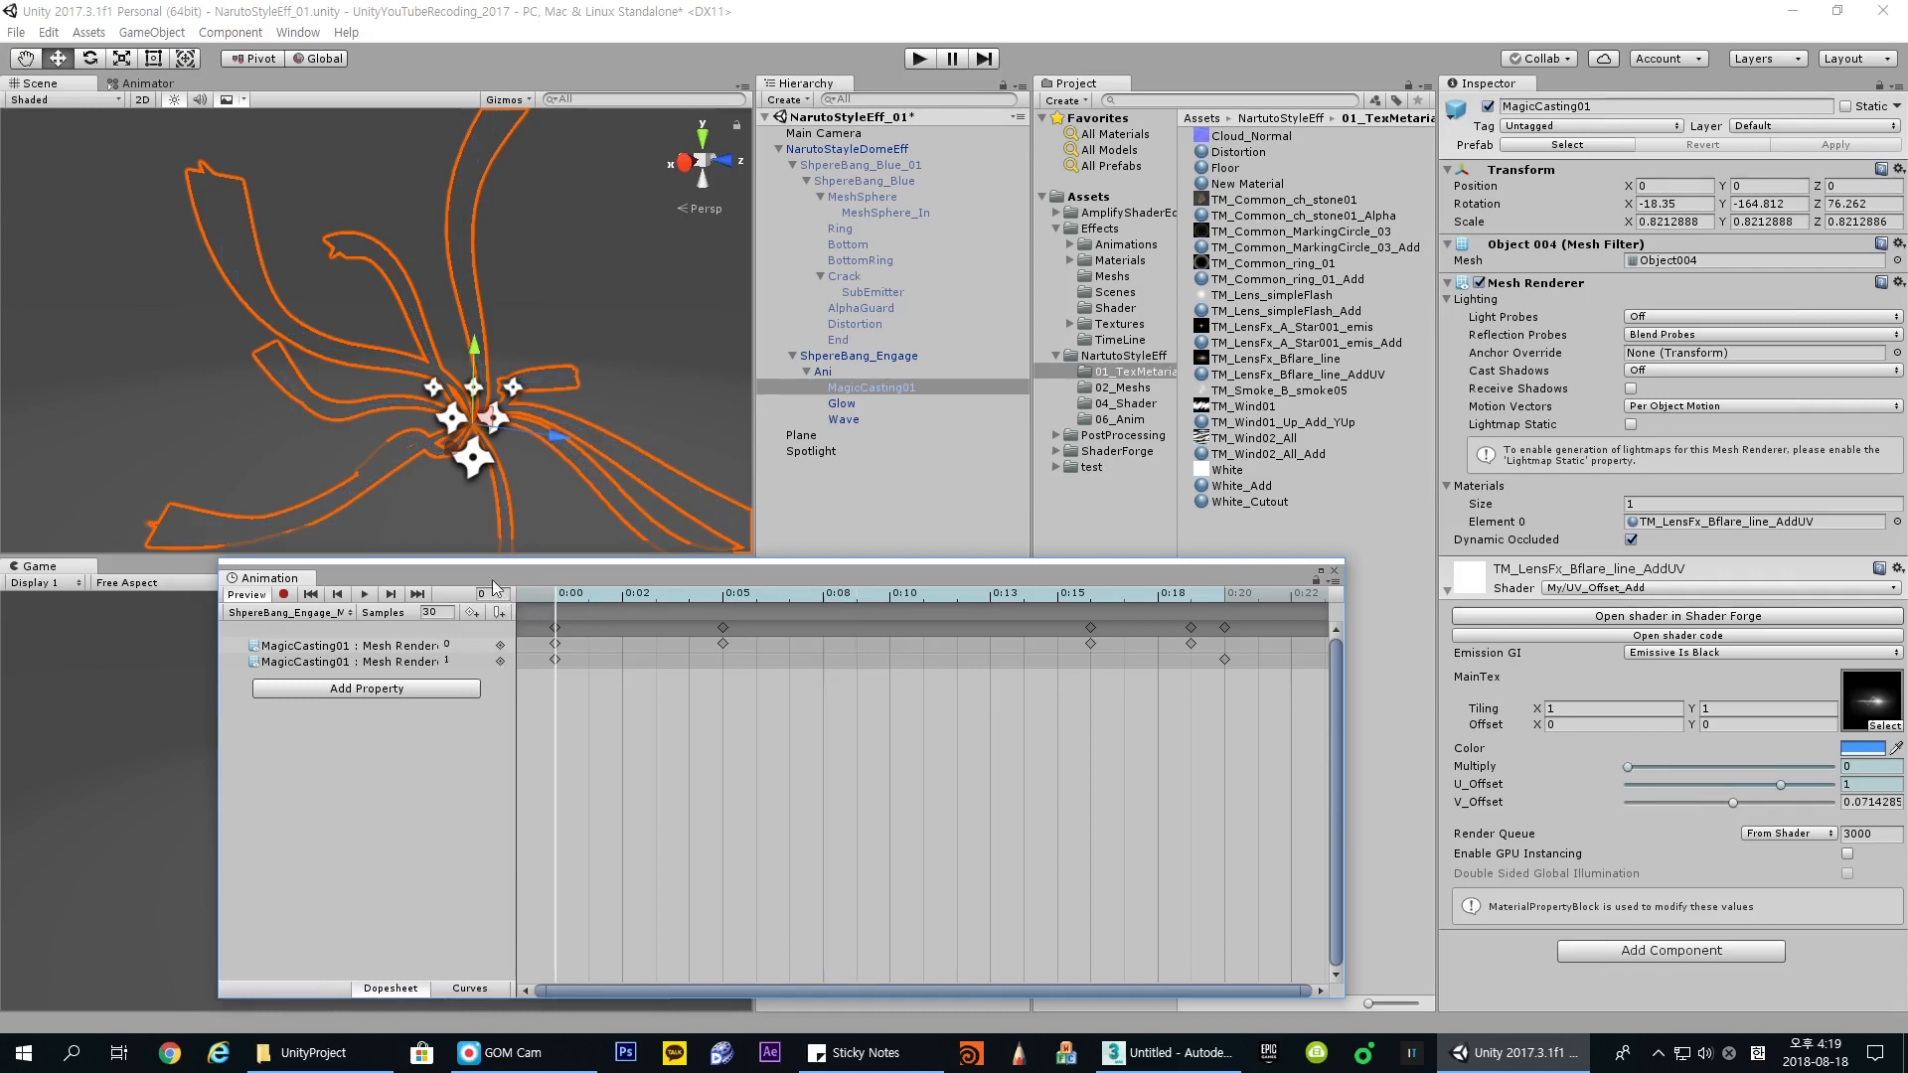
{"action": "left_click_drag", "start_coordinate": [1191, 593], "coordinate": [918, 617]}
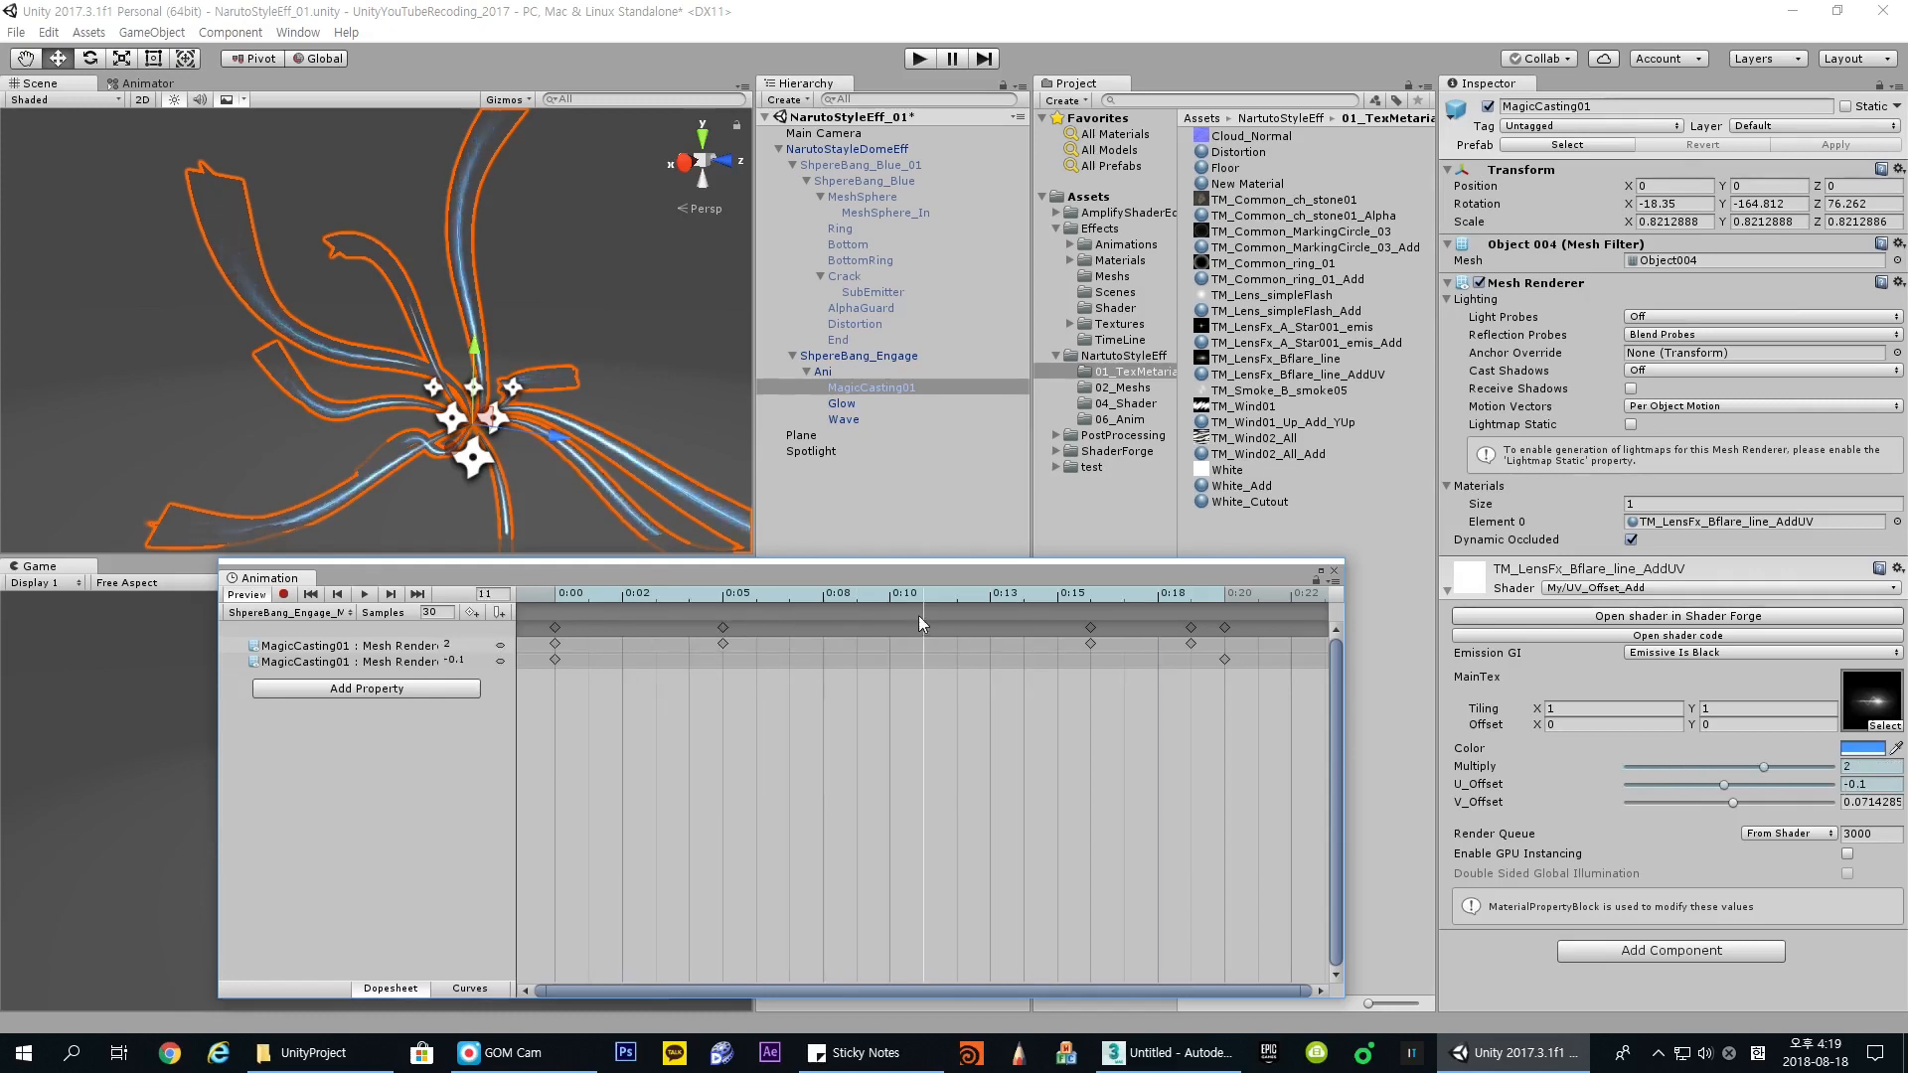
{"action": "left_click_drag", "start_coordinate": [702, 596], "coordinate": [711, 596]}
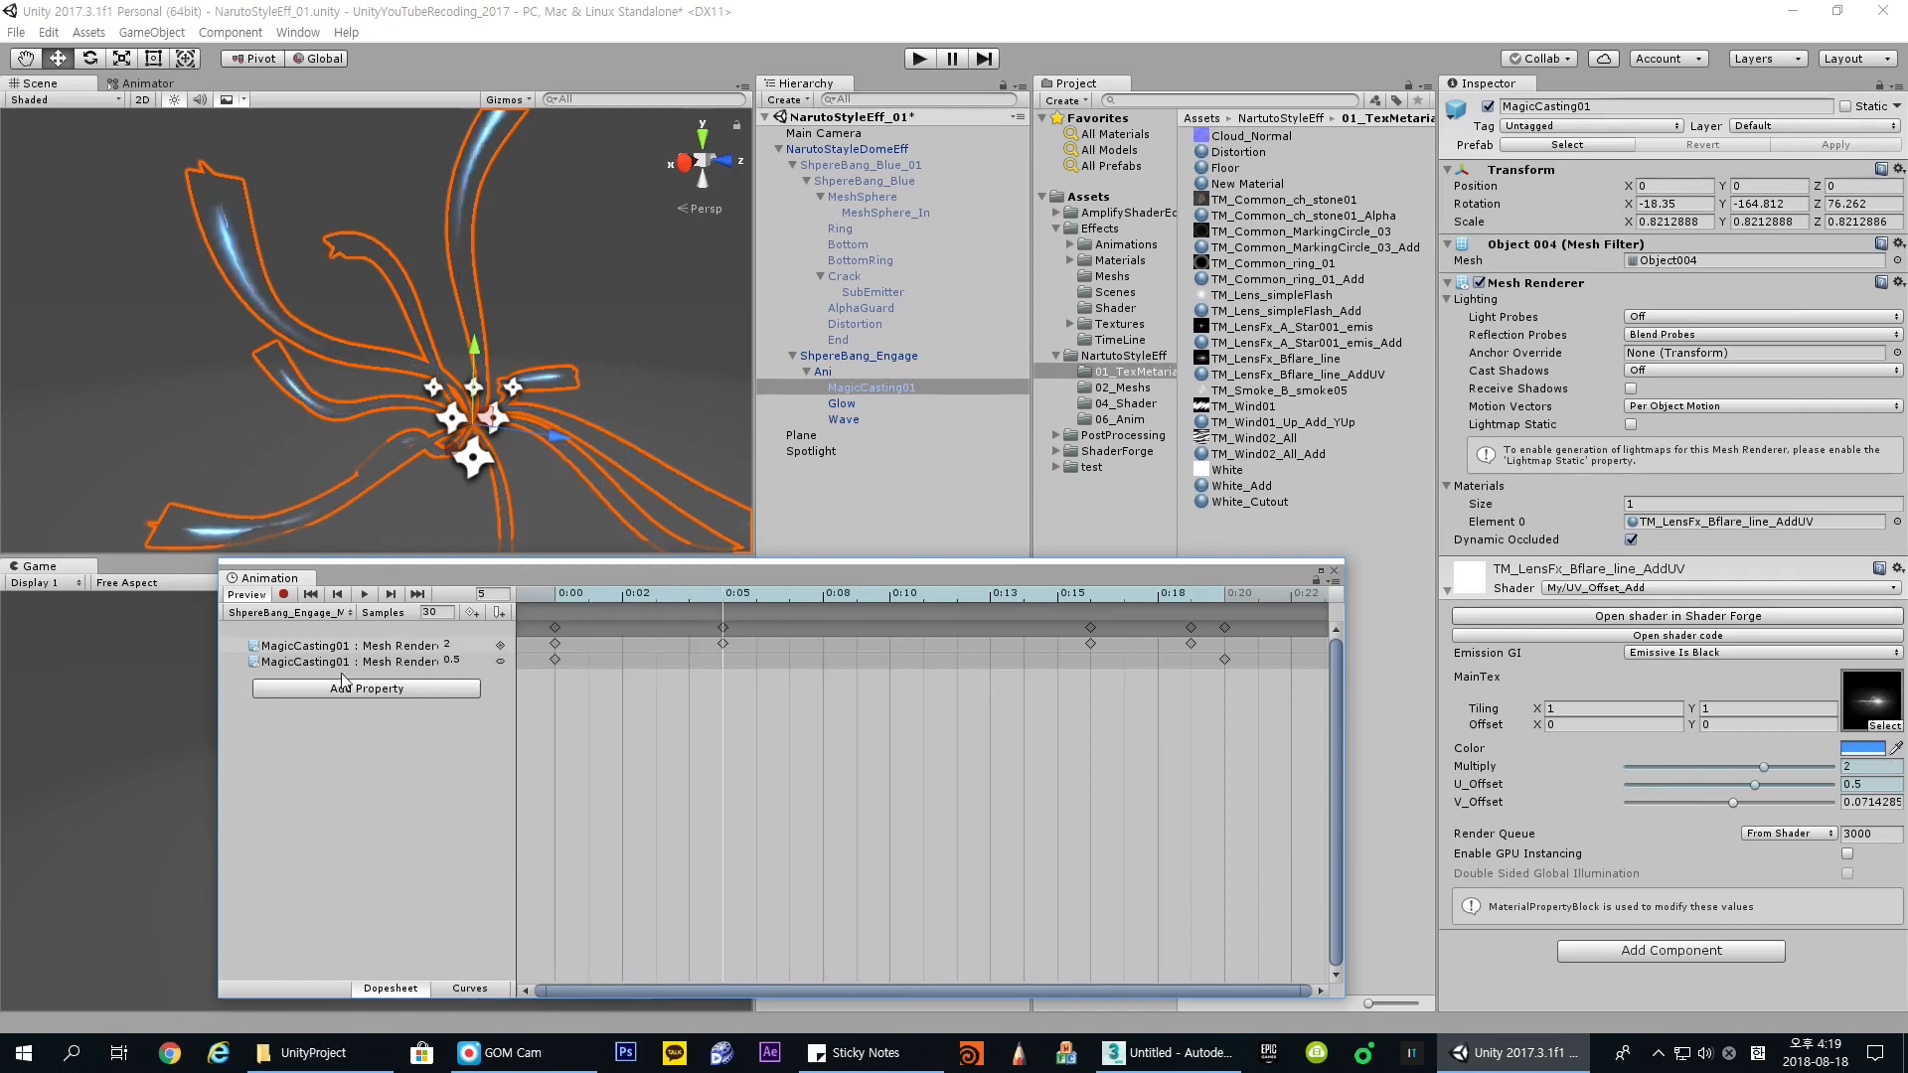
Step: Examine MagicCasting01's U_Offset animation as a curve framed in the view, and select the Multiply property
{"action": "left_click", "coordinate": [374, 663]}
{"action": "left_click", "coordinate": [471, 989]}
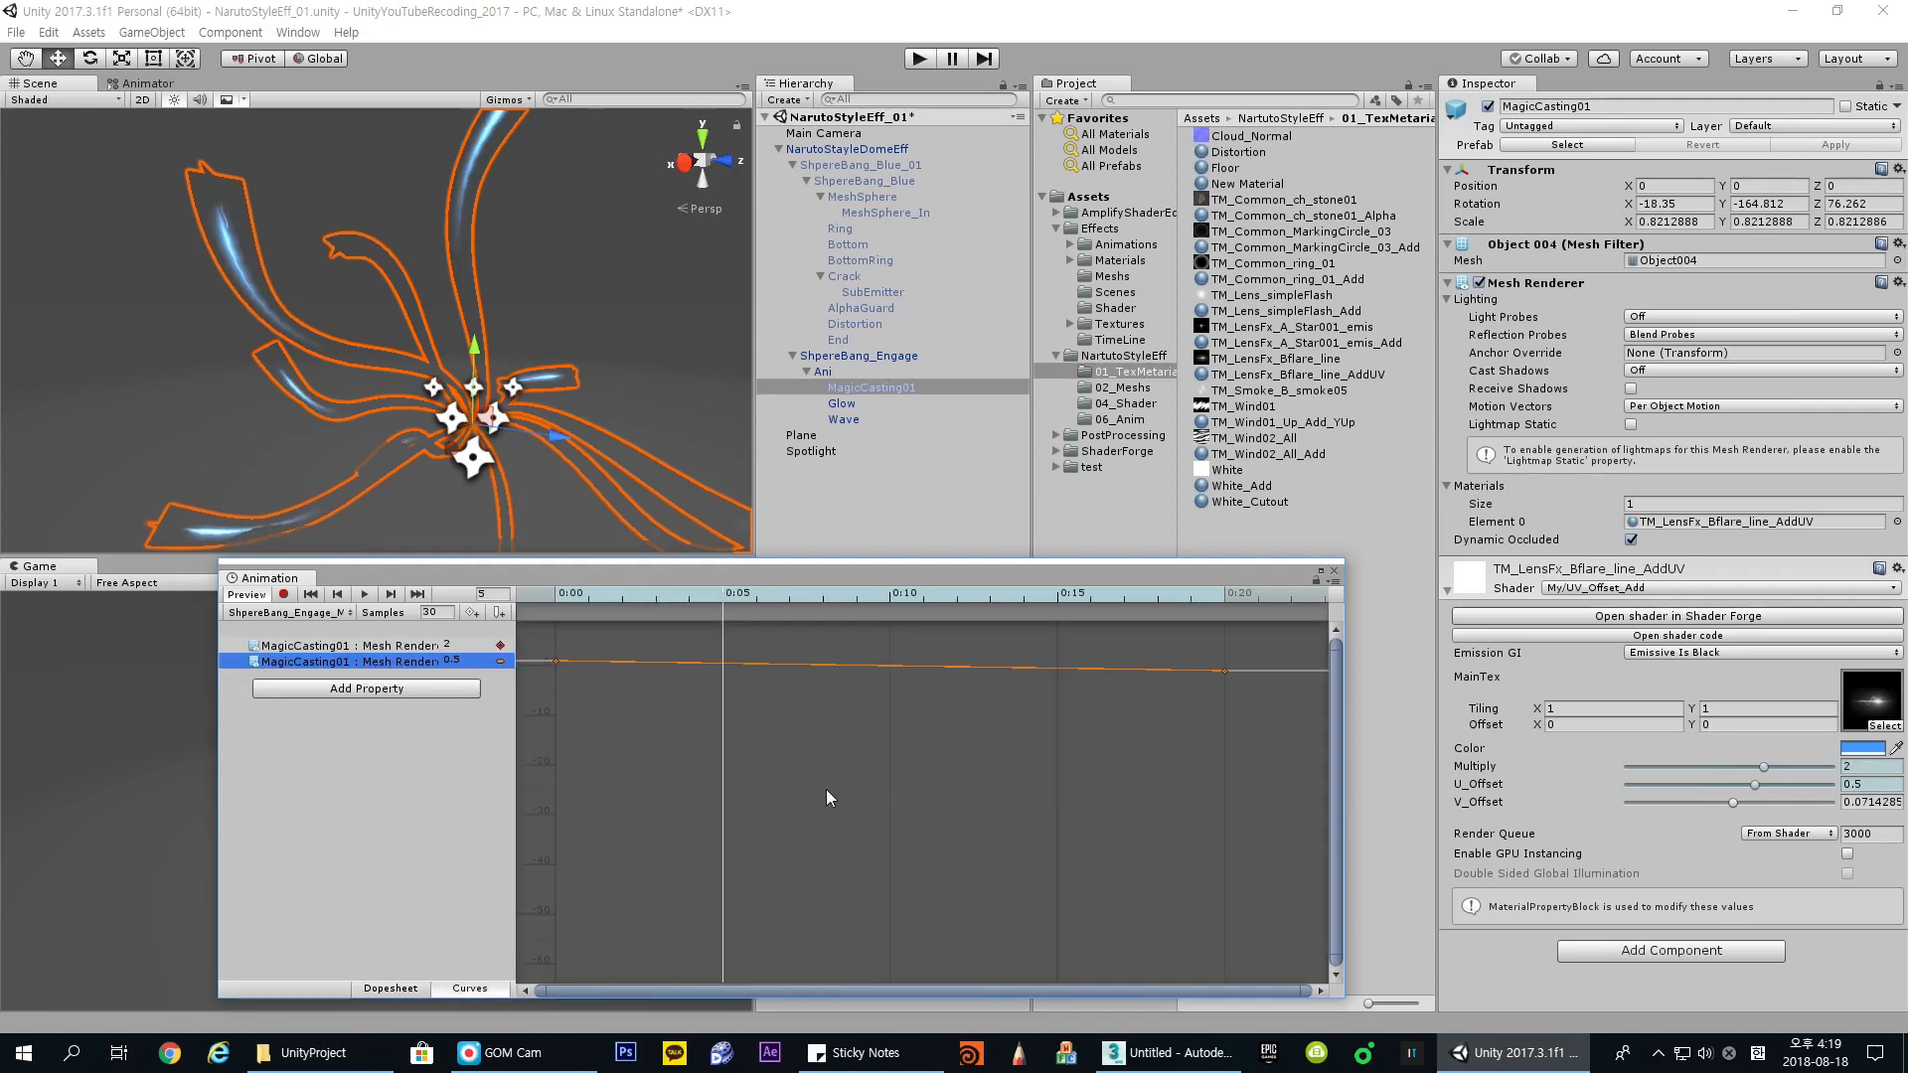
{"action": "left_click", "coordinate": [829, 790]}
{"action": "key", "text": "f"}
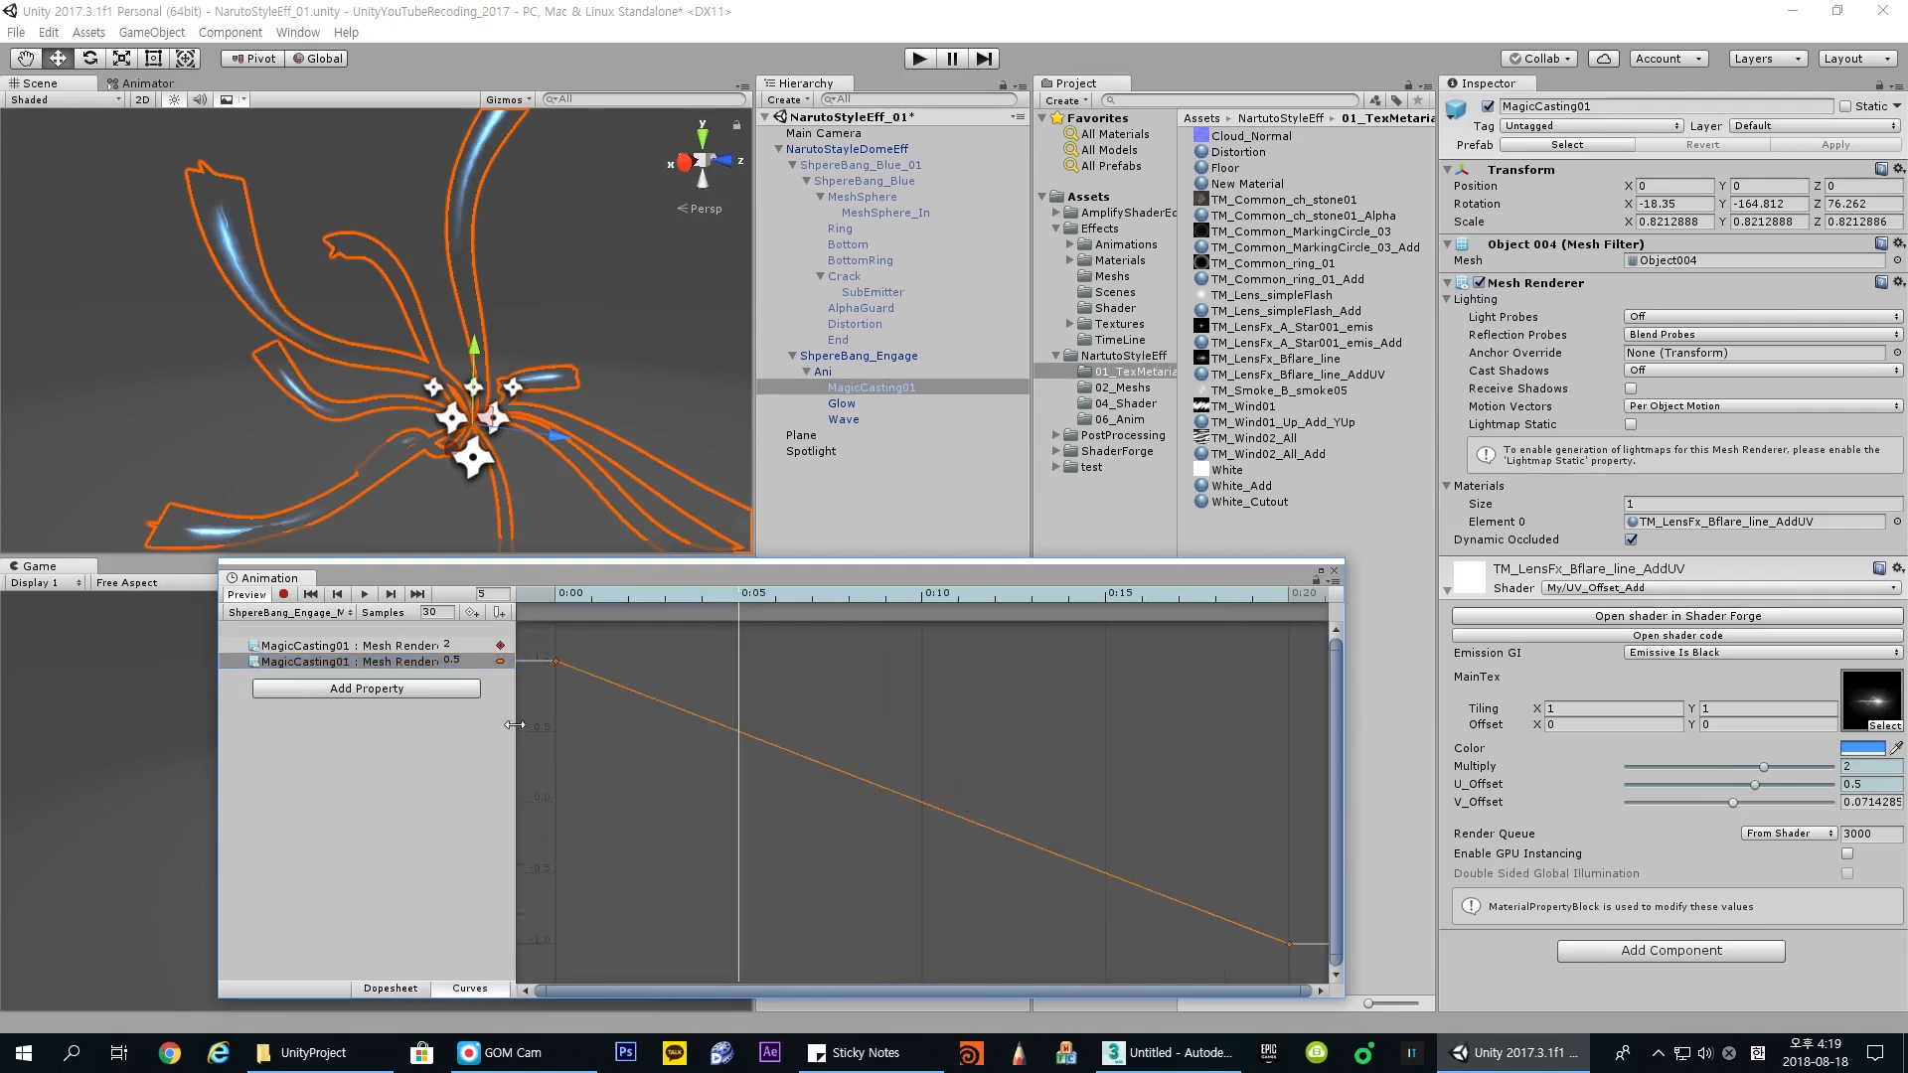
{"action": "left_click", "coordinate": [423, 647]}
{"action": "key", "text": "ctrl+Tab"}
{"action": "key", "text": "c"}
{"action": "left_click", "coordinate": [937, 807]}
Step: Scrub the streak animation in the dopesheet up to frame 9 and end the animation preview
{"action": "left_click_drag", "start_coordinate": [744, 596], "coordinate": [812, 598]}
{"action": "key", "text": "c"}
{"action": "left_click_drag", "start_coordinate": [636, 595], "coordinate": [884, 600]}
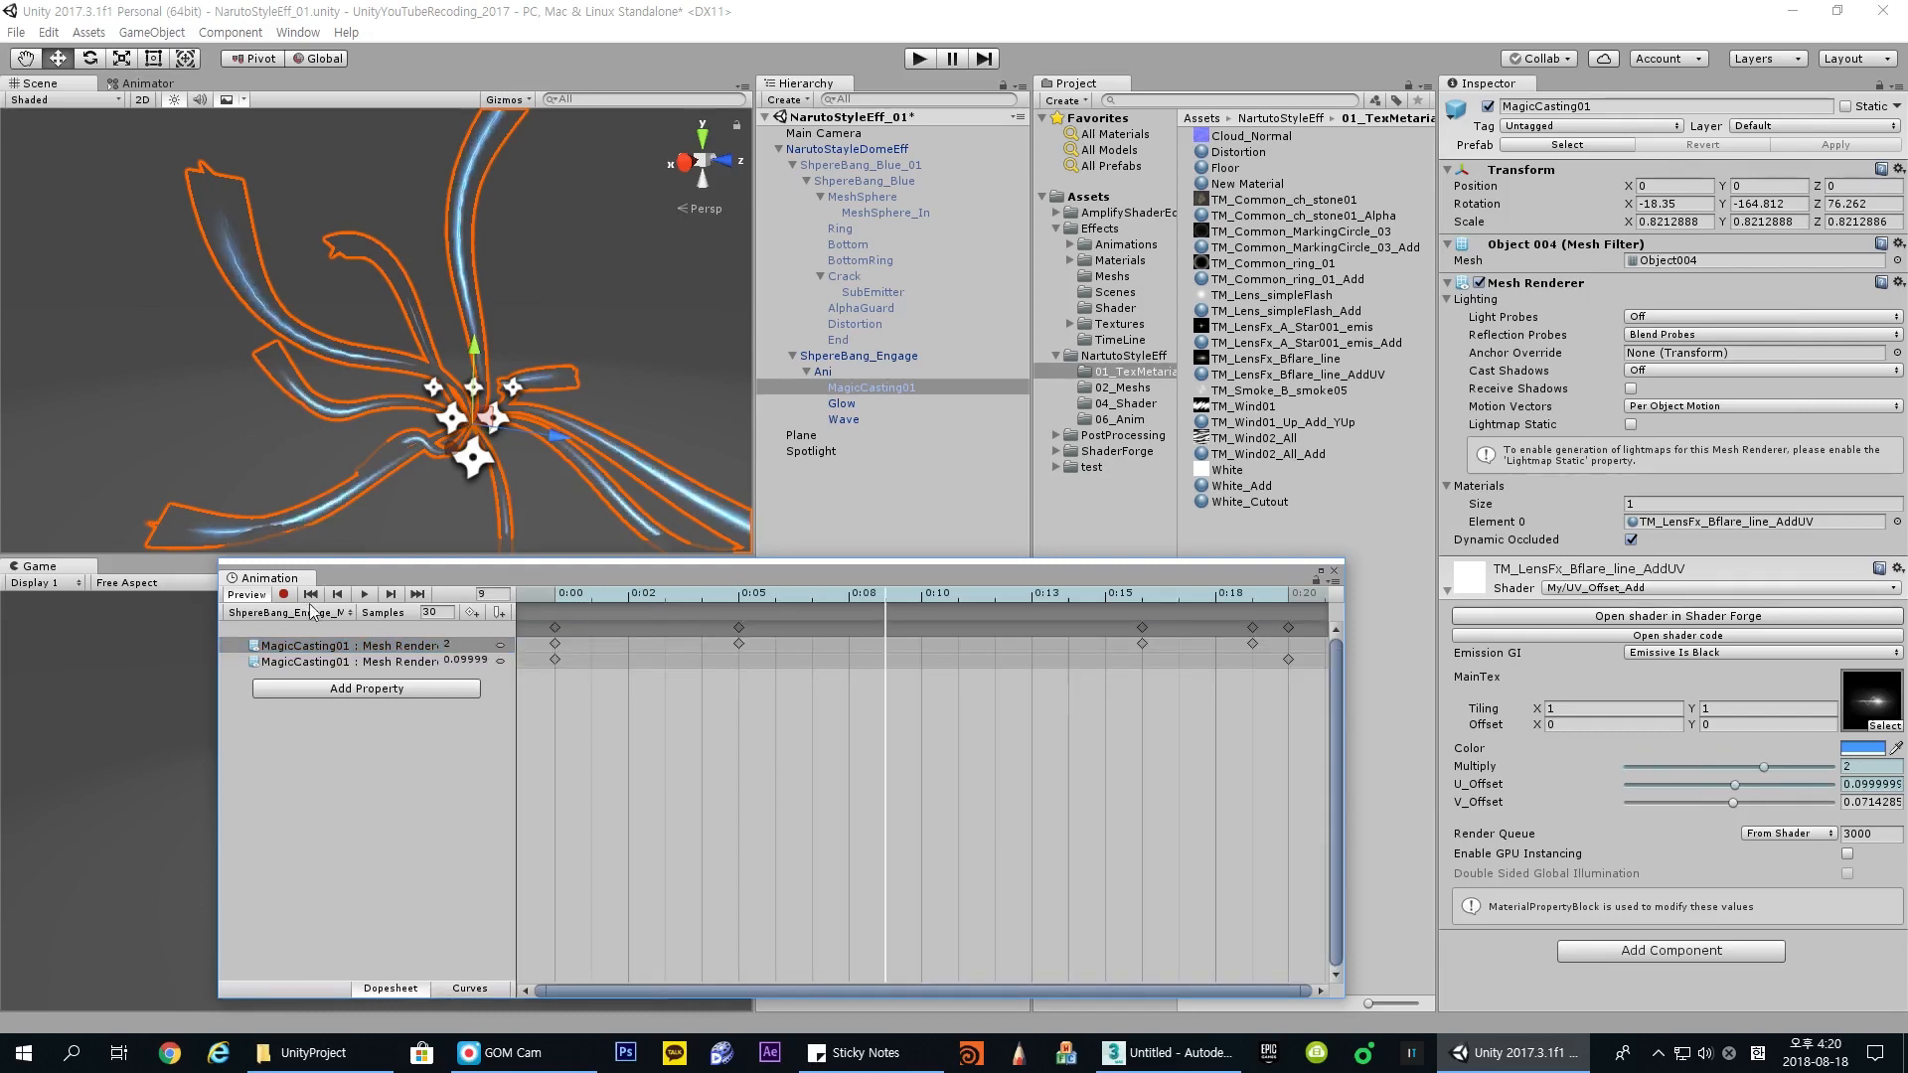
{"action": "left_click", "coordinate": [248, 596]}
Step: Preview the Wave particle effect in the scene and look through the Glow particle system's settings
{"action": "left_click", "coordinate": [845, 403]}
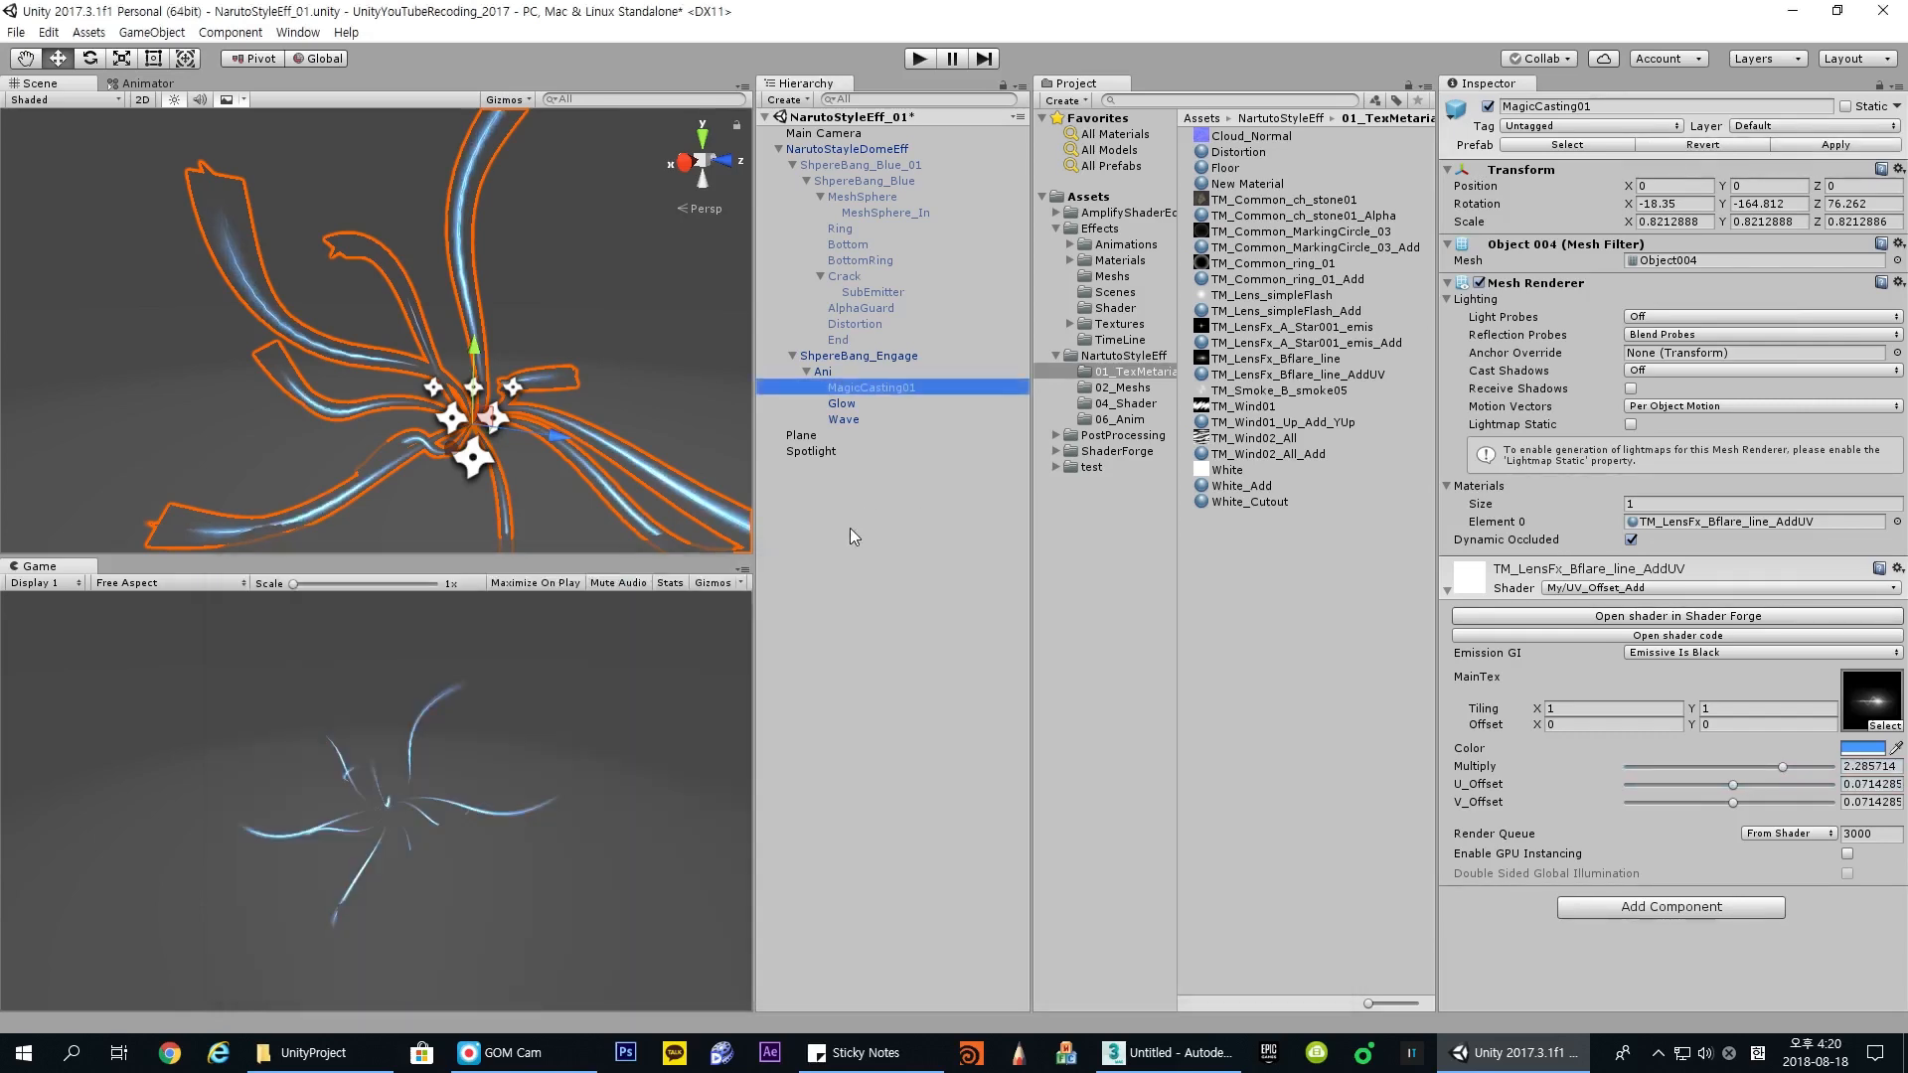
{"action": "left_click", "coordinate": [845, 419]}
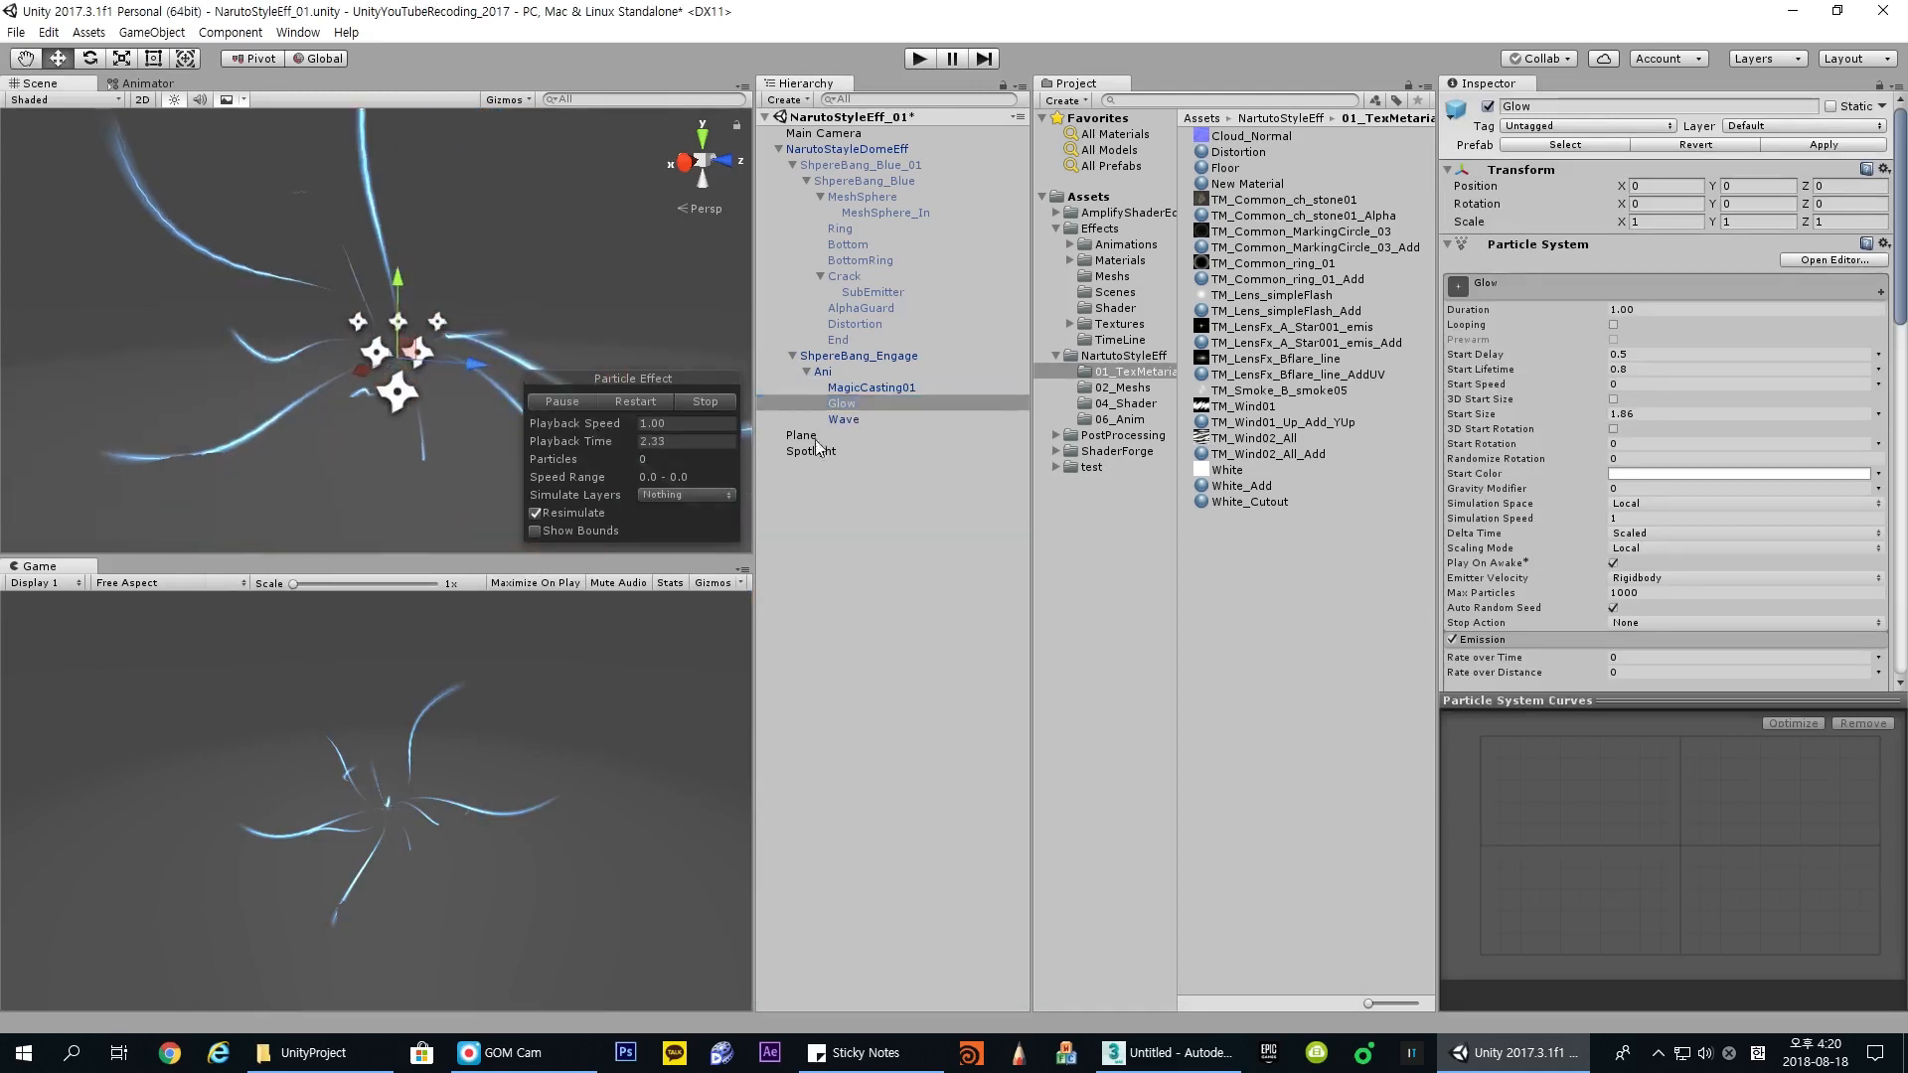
{"action": "left_click", "coordinate": [632, 400]}
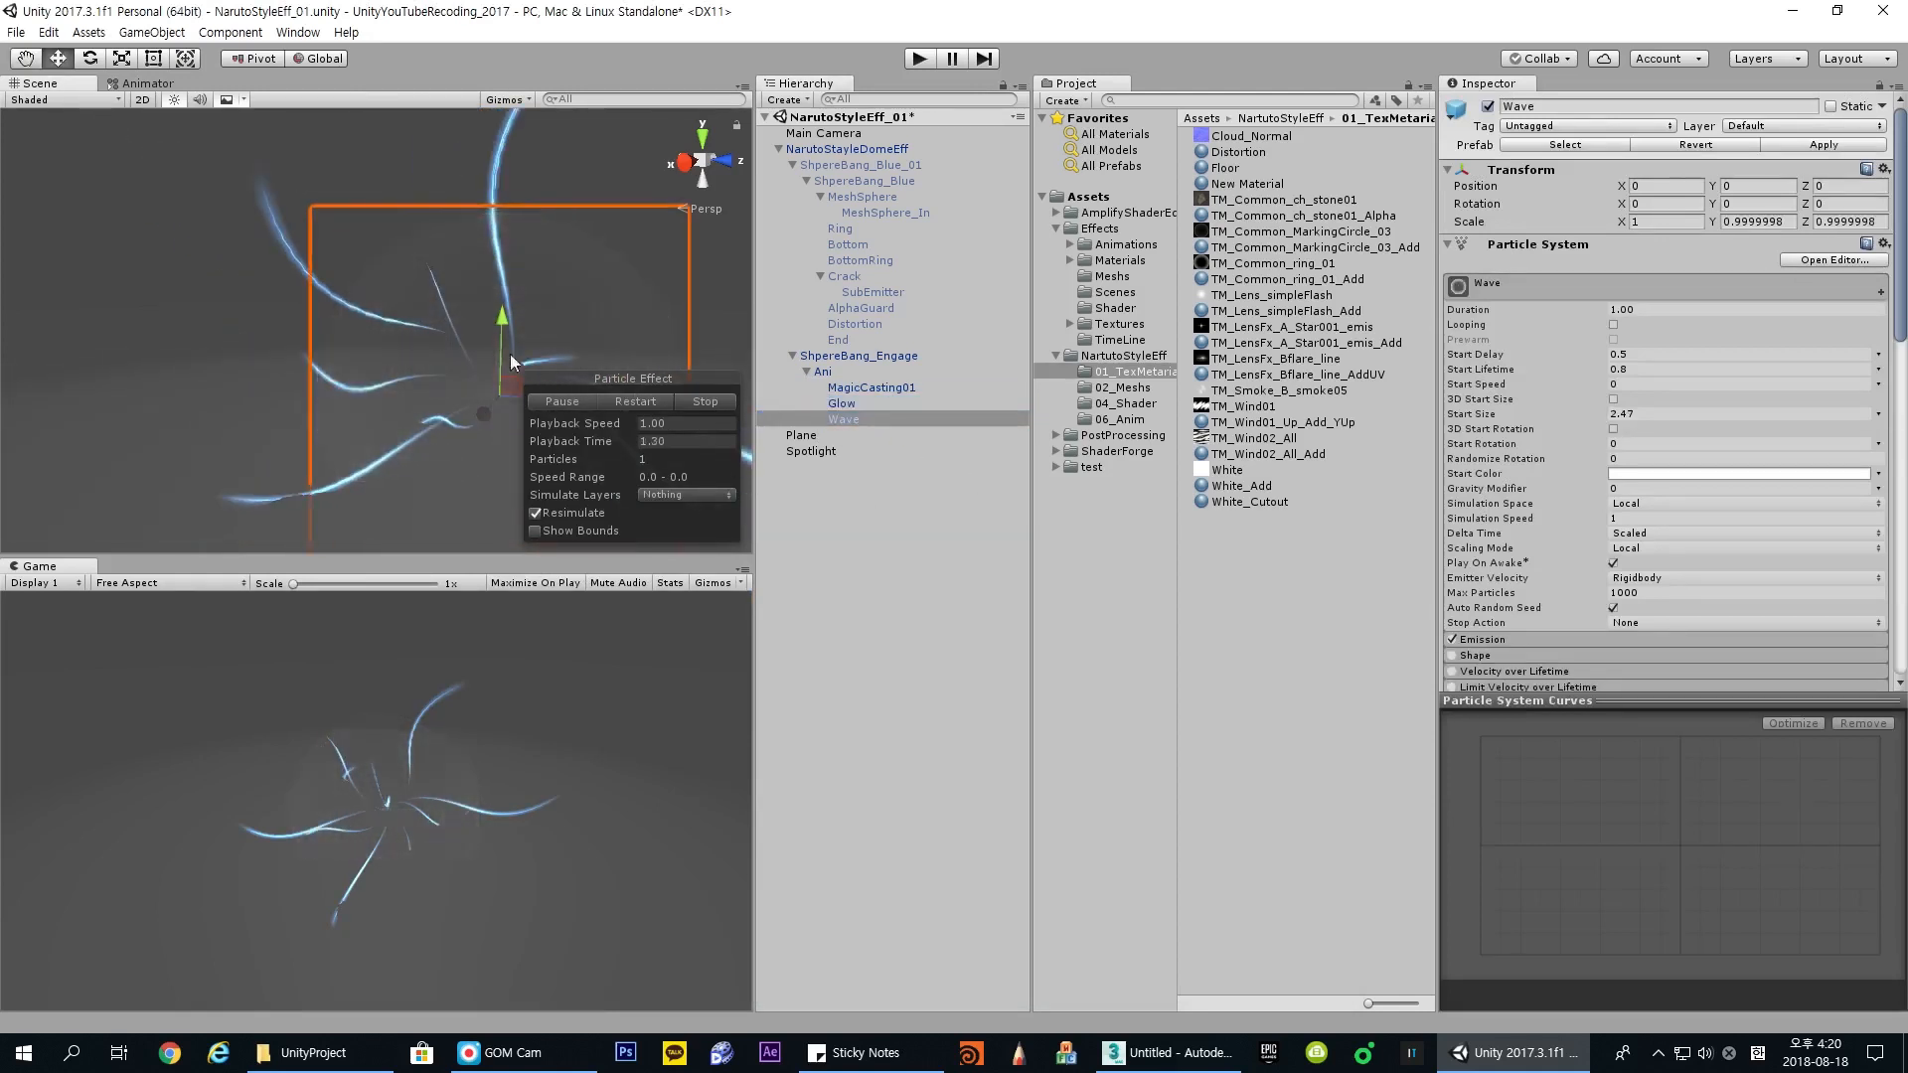
{"action": "left_click", "coordinate": [853, 404]}
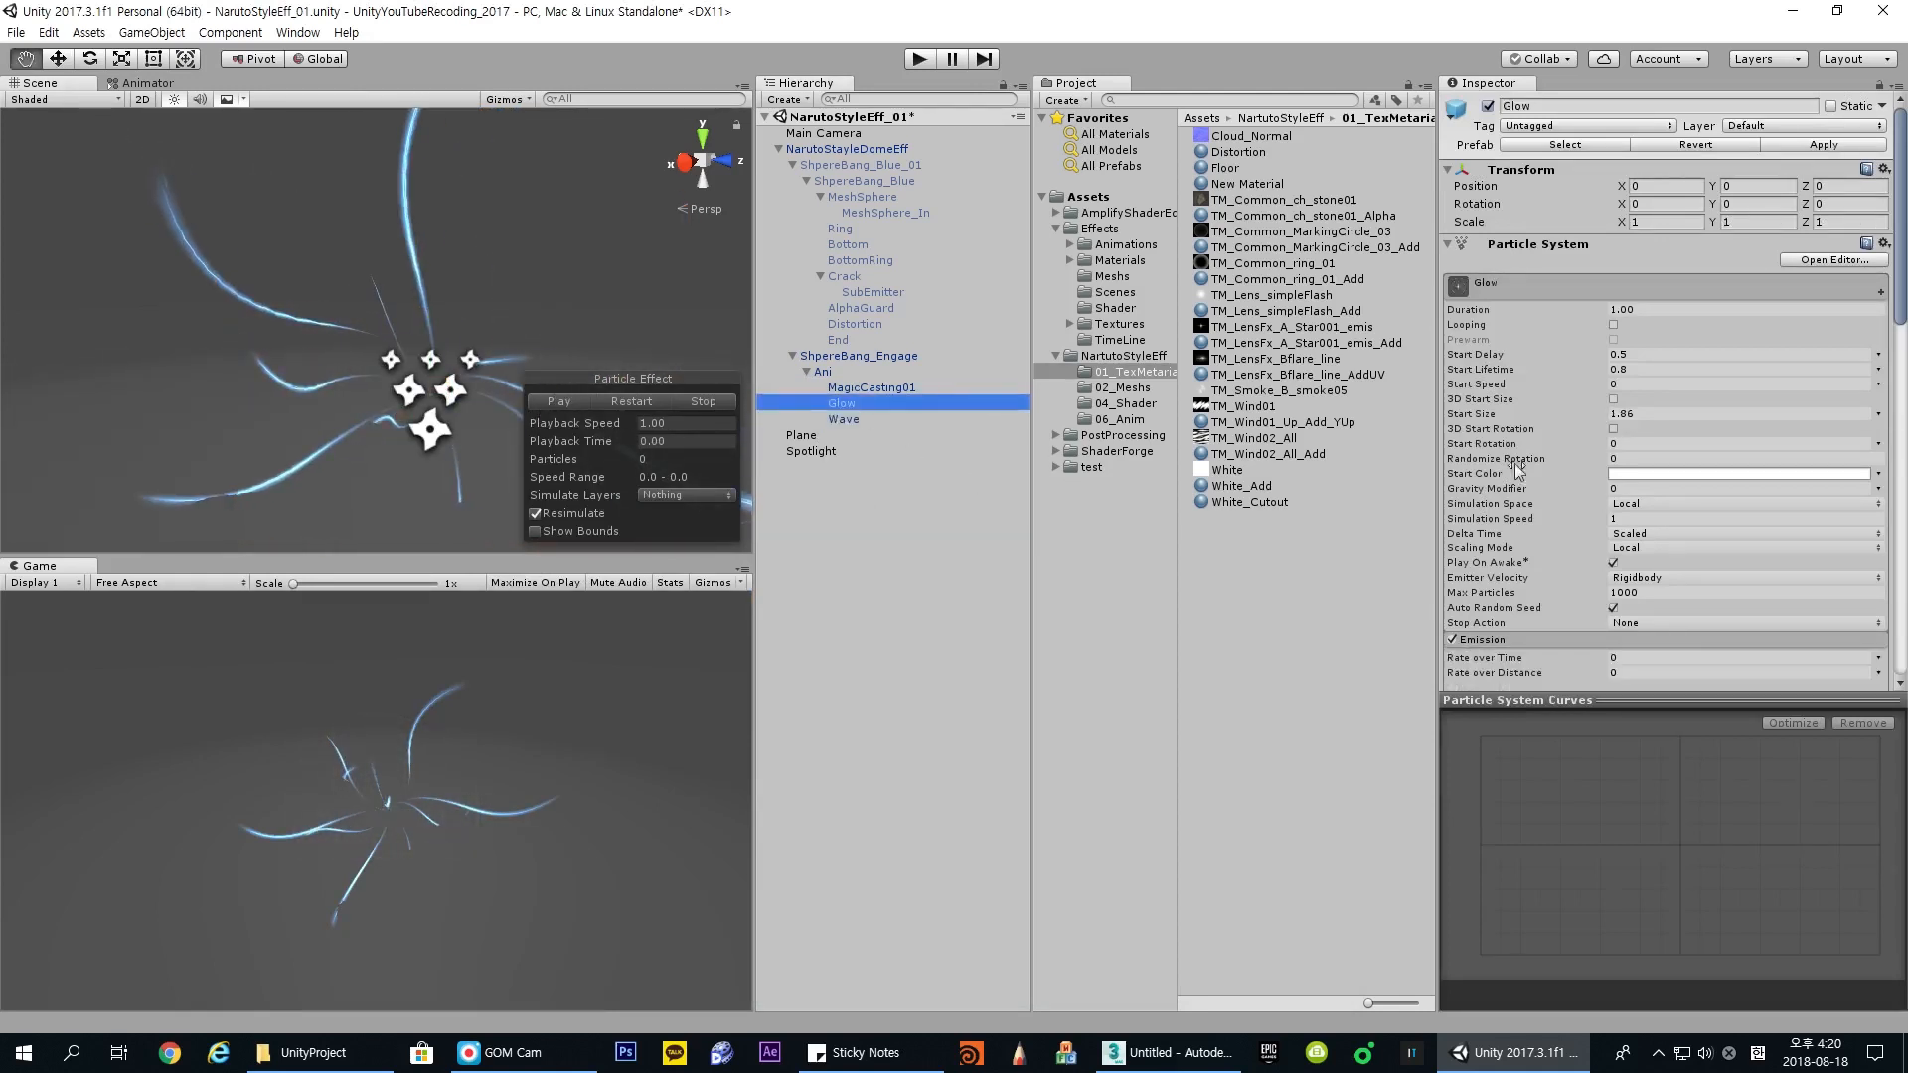
{"action": "scroll", "coordinate": [1680, 473], "scroll_direction": "down", "scroll_amount": 10}
{"action": "scroll", "coordinate": [1649, 478], "scroll_direction": "up", "scroll_amount": 10}
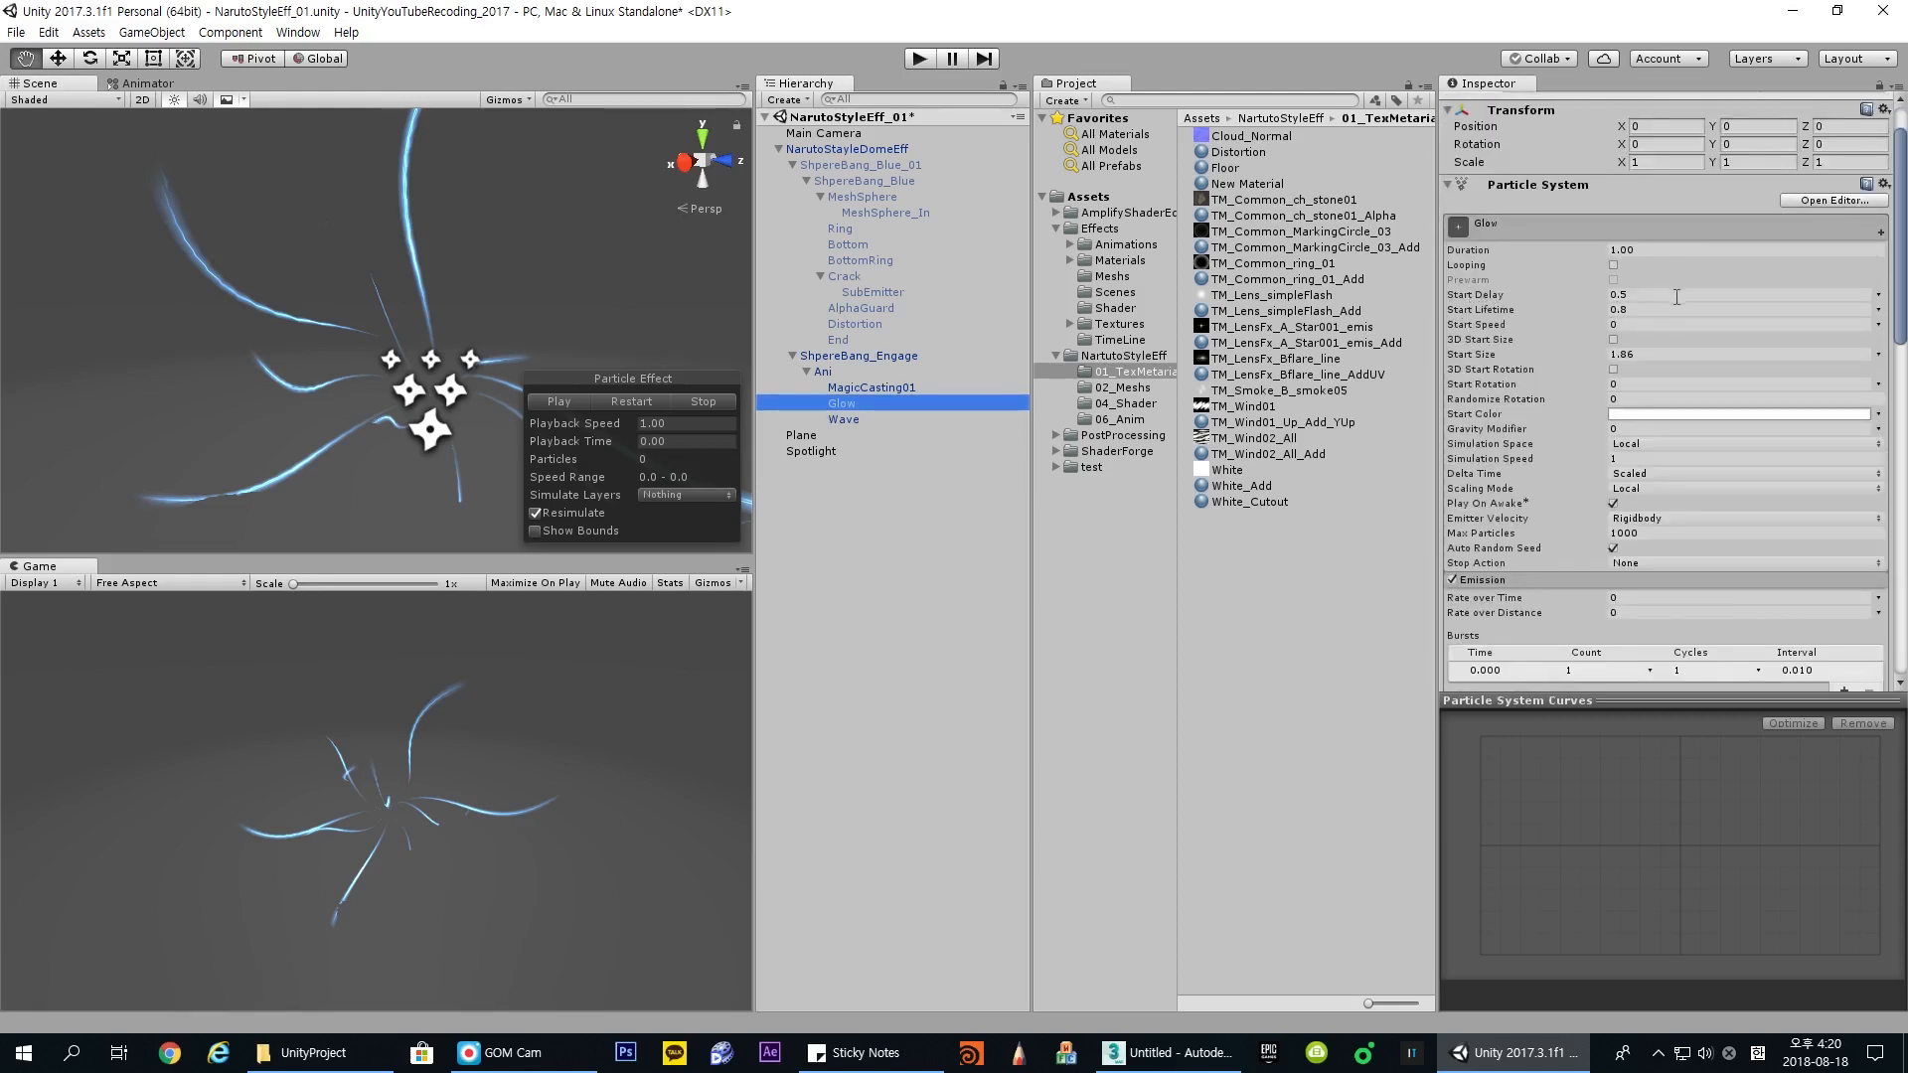
Step: Reopen MagicCasting01's animation, examine the streaks at frames 16 and 15, and close the Animation window
{"action": "left_click", "coordinate": [898, 391]}
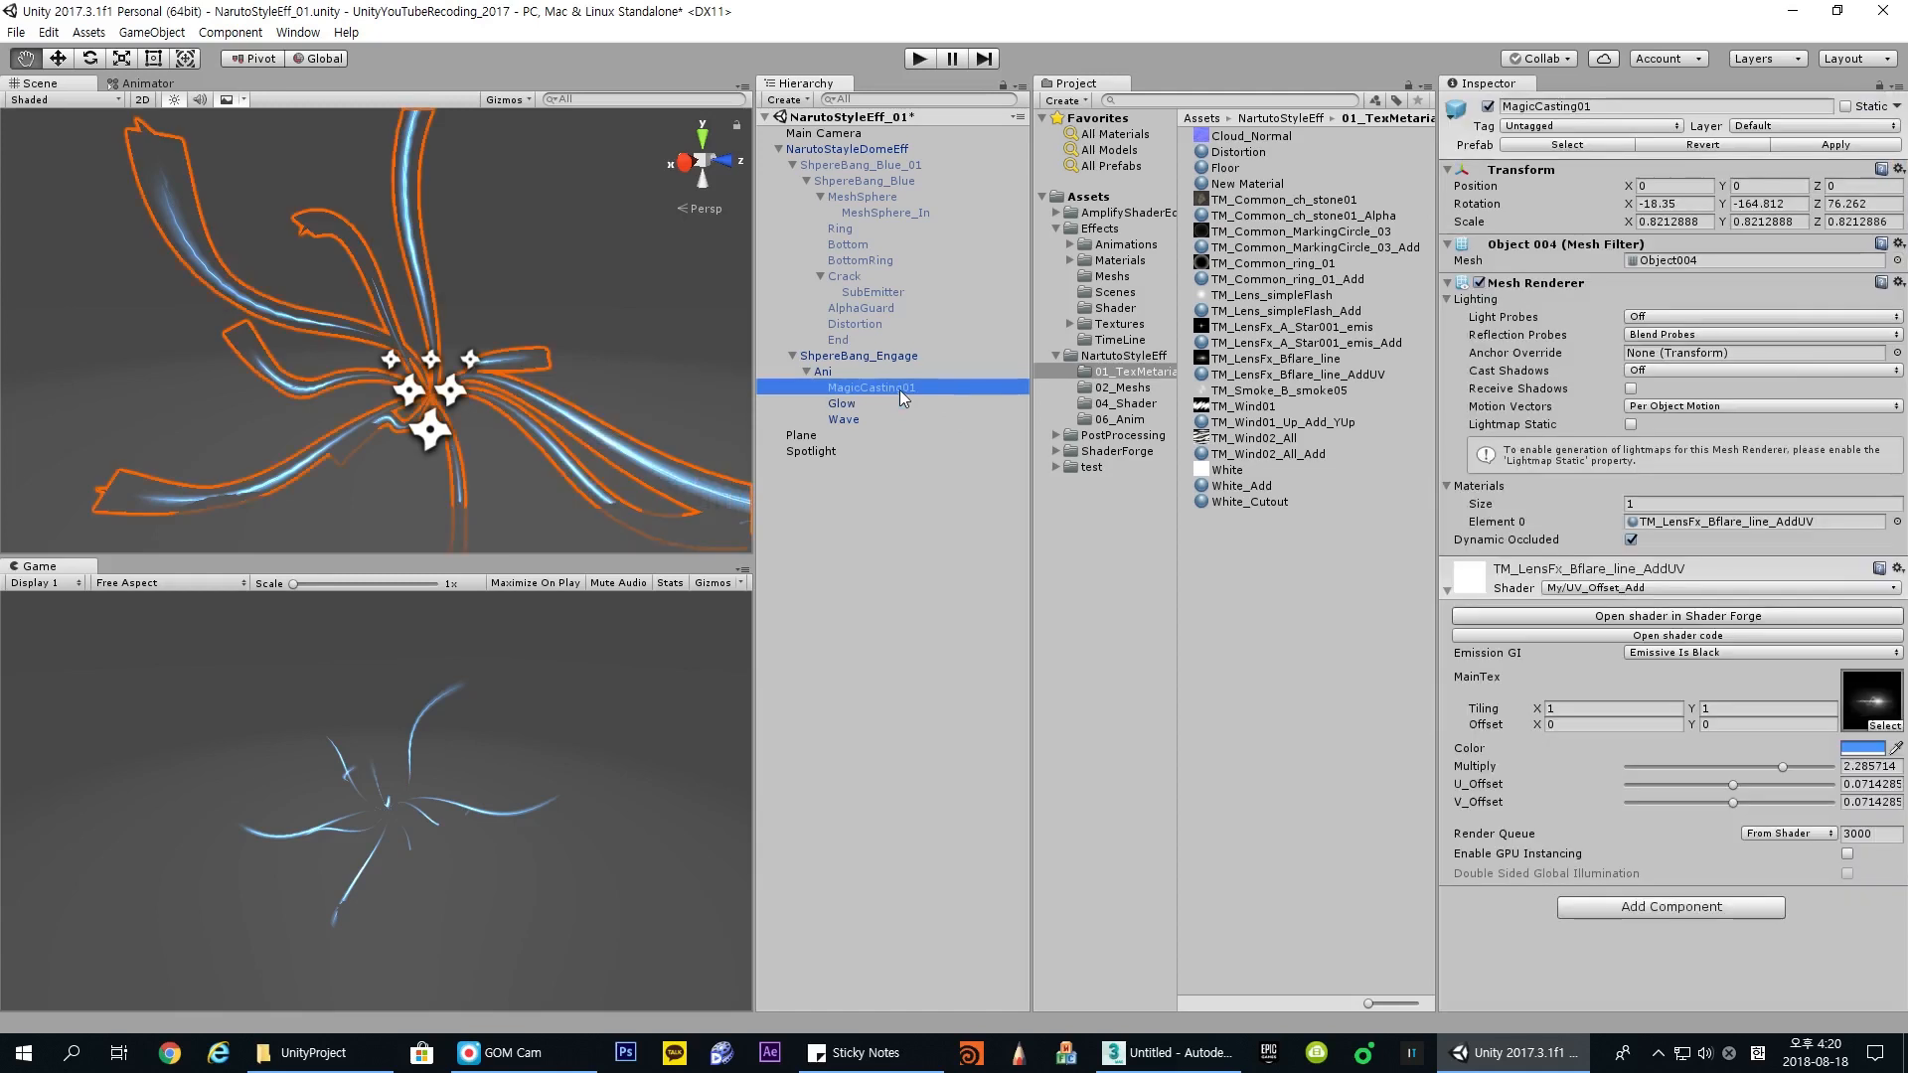
{"action": "key", "text": "ctrl+6"}
{"action": "left_click_drag", "start_coordinate": [675, 601], "coordinate": [1147, 629]}
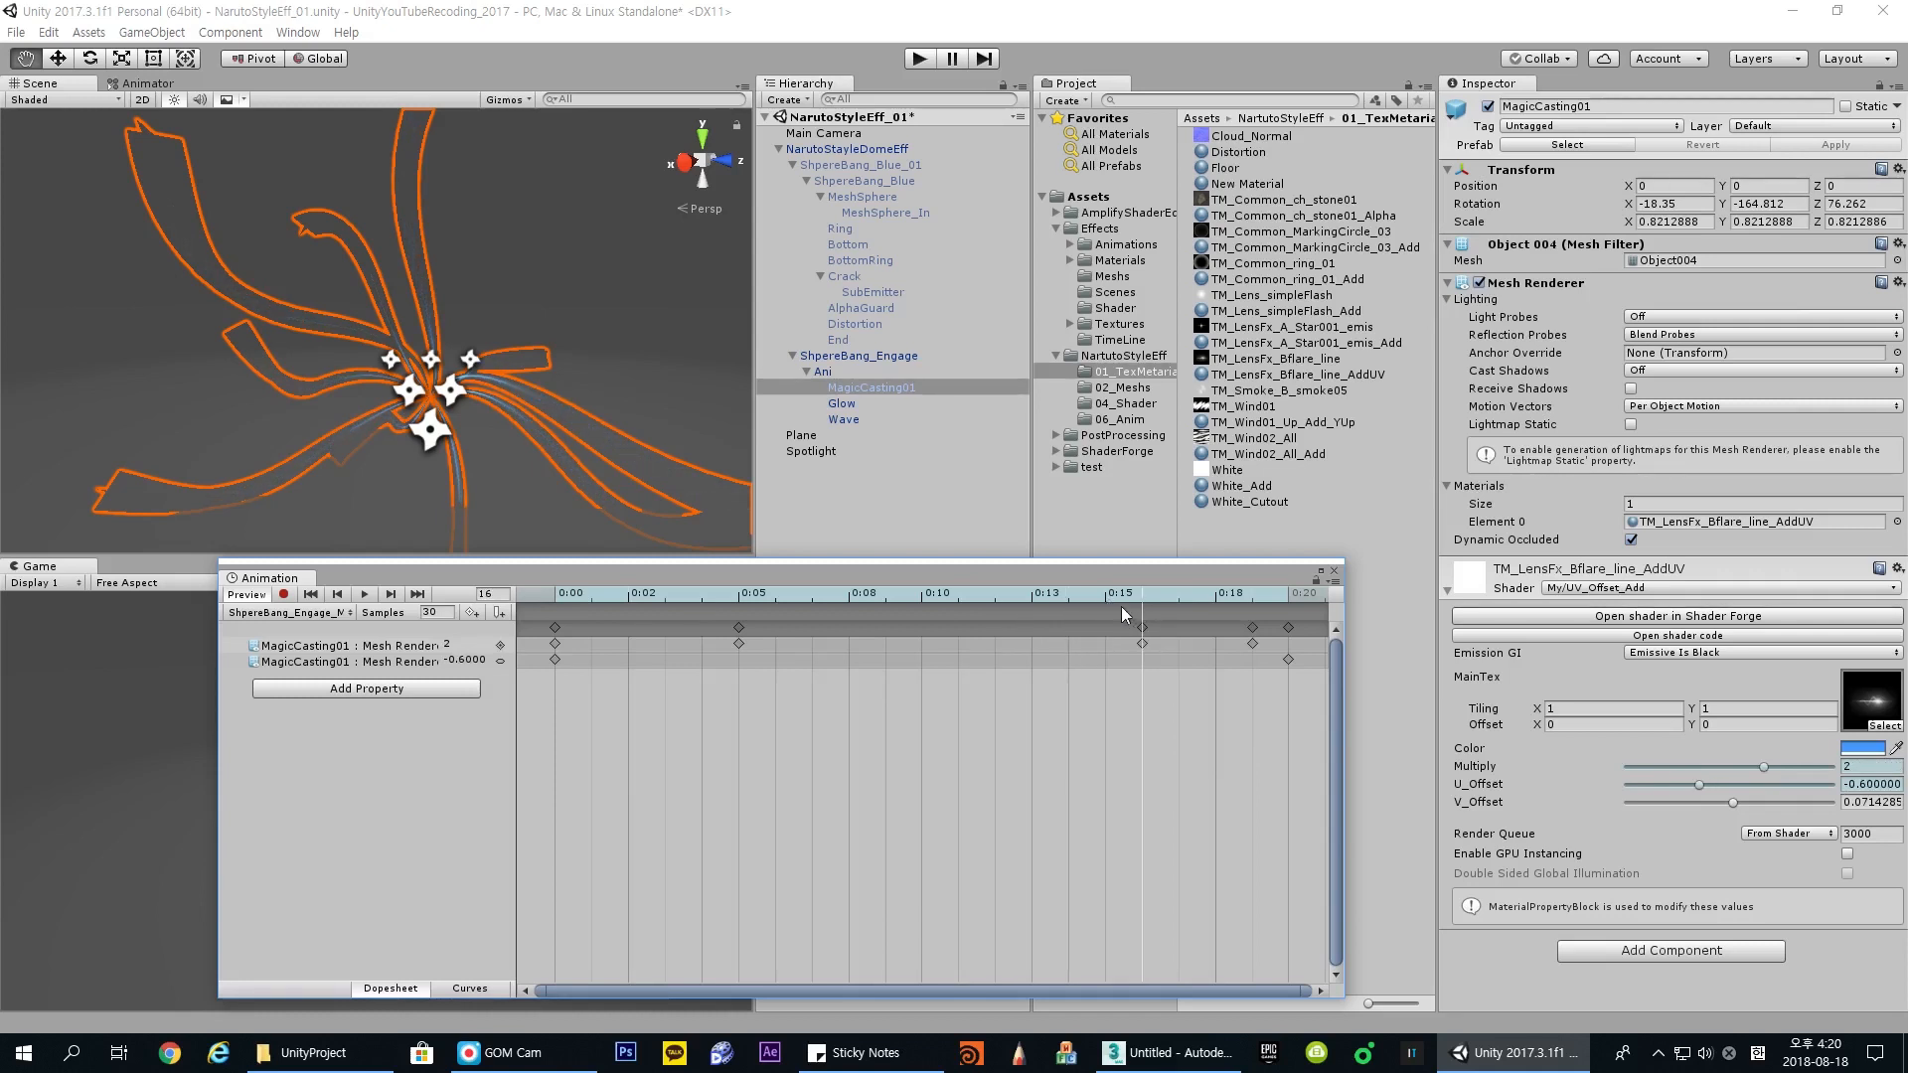
{"action": "scroll", "coordinate": [1141, 671], "scroll_direction": "down", "scroll_amount": 4}
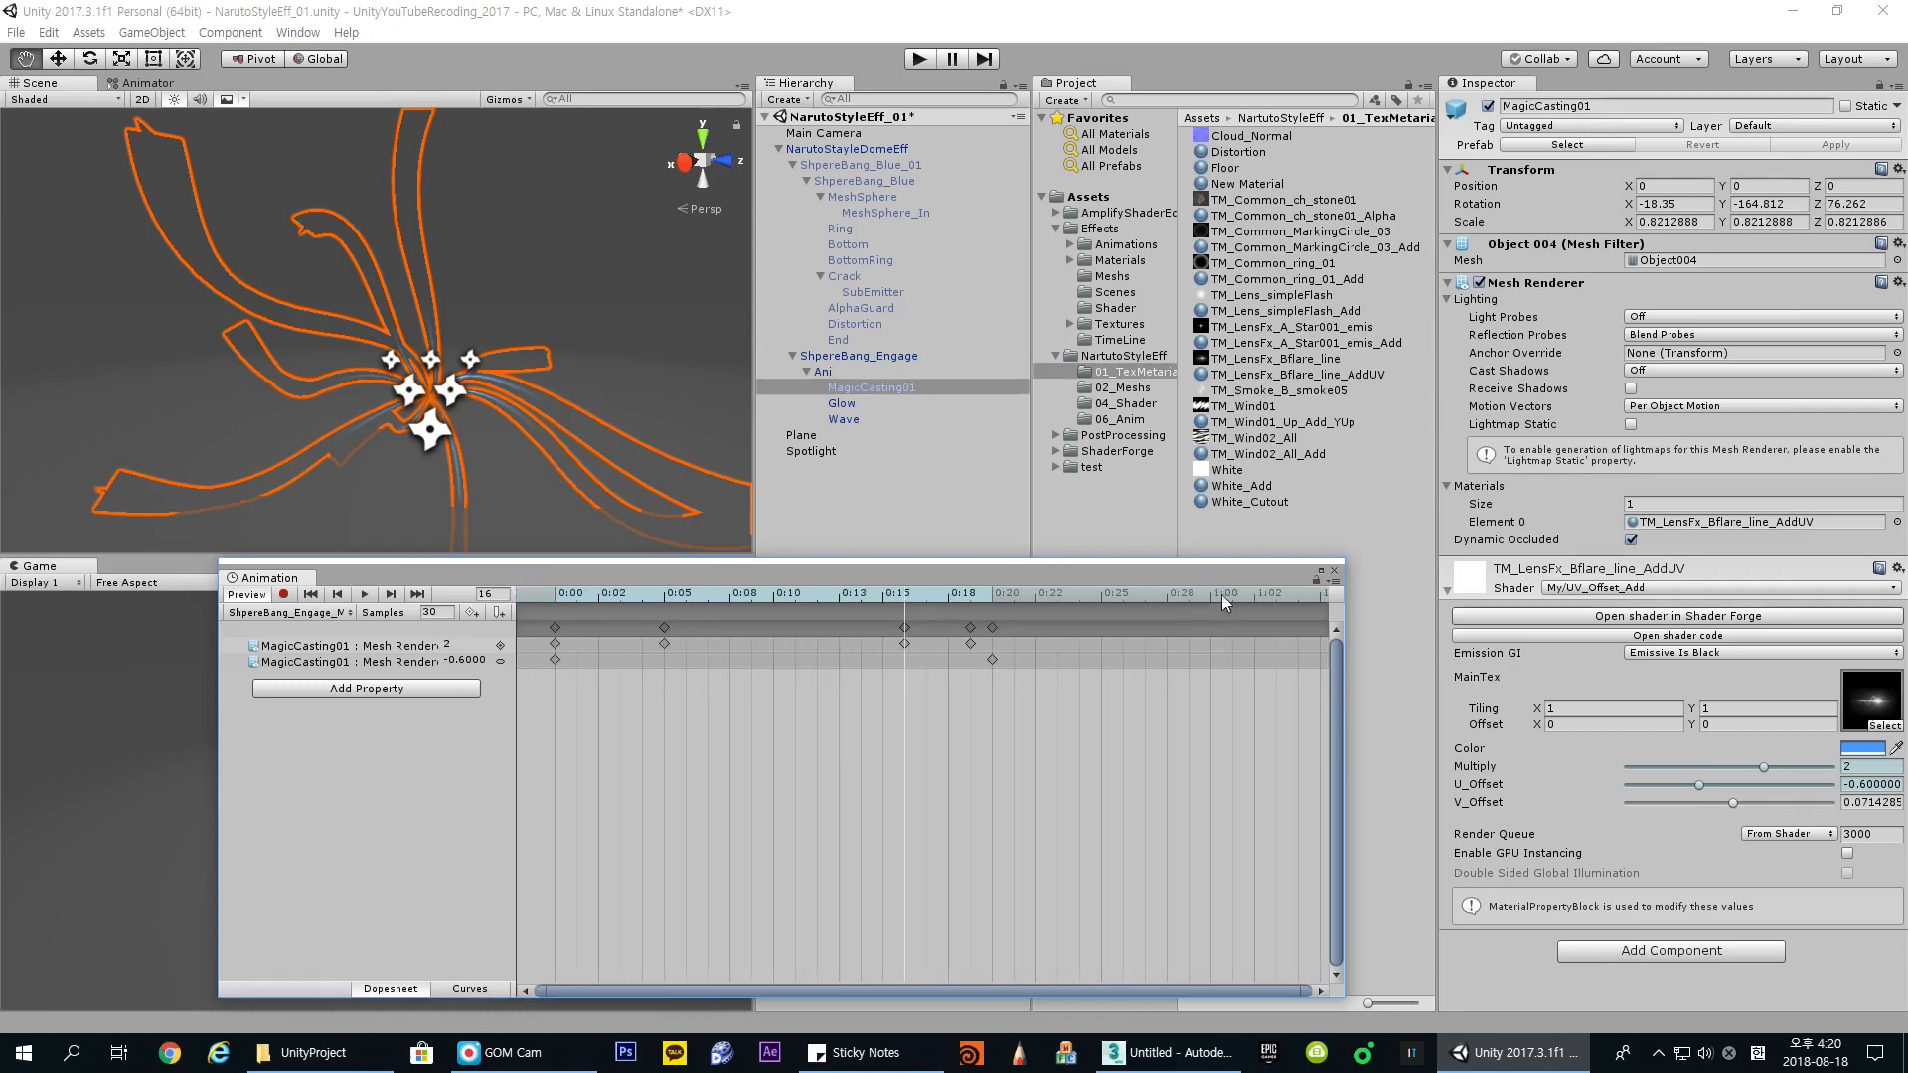
{"action": "left_click", "coordinate": [882, 596]}
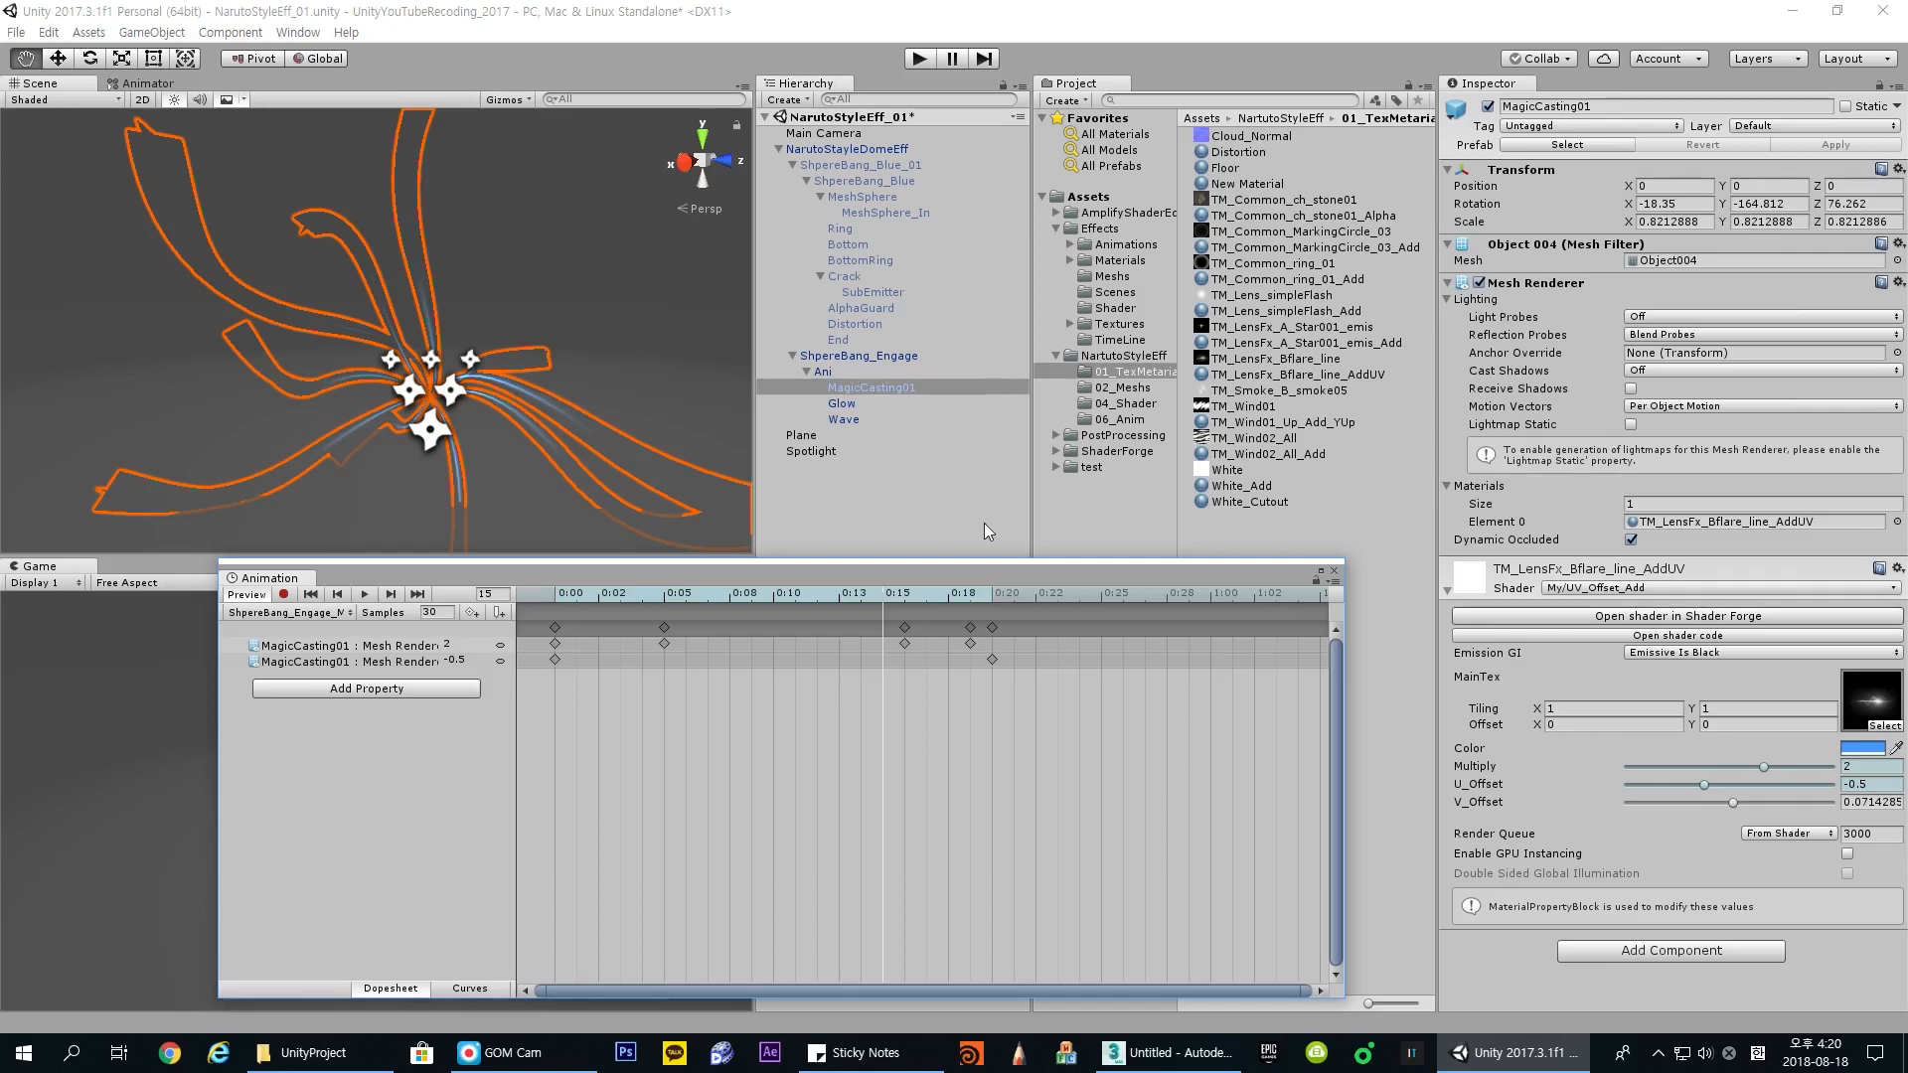
{"action": "left_click", "coordinate": [1336, 574]}
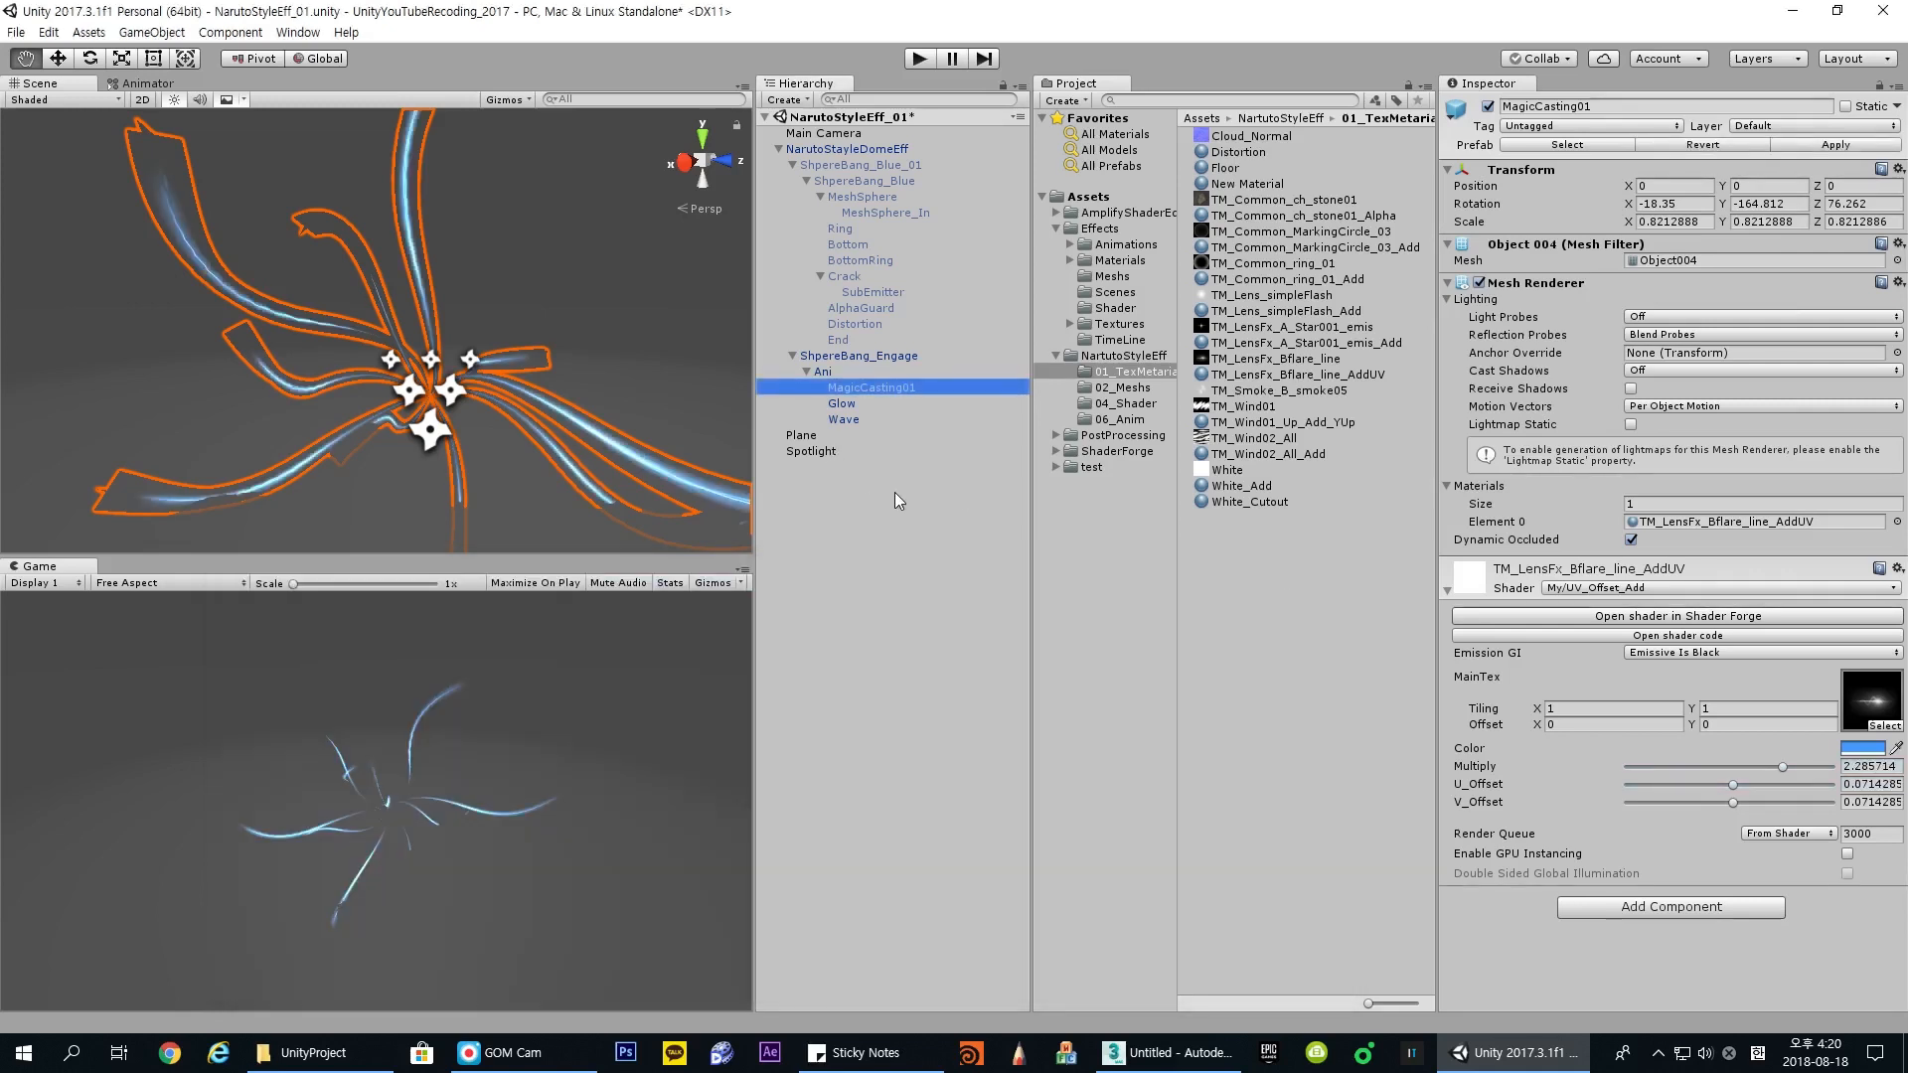
Step: Examine the Glow particle system's Start Delay, Start Lifetime, Start Size and Emission burst settings
{"action": "left_click", "coordinate": [883, 403]}
{"action": "left_click", "coordinate": [1659, 356]}
{"action": "left_click", "coordinate": [1657, 370]}
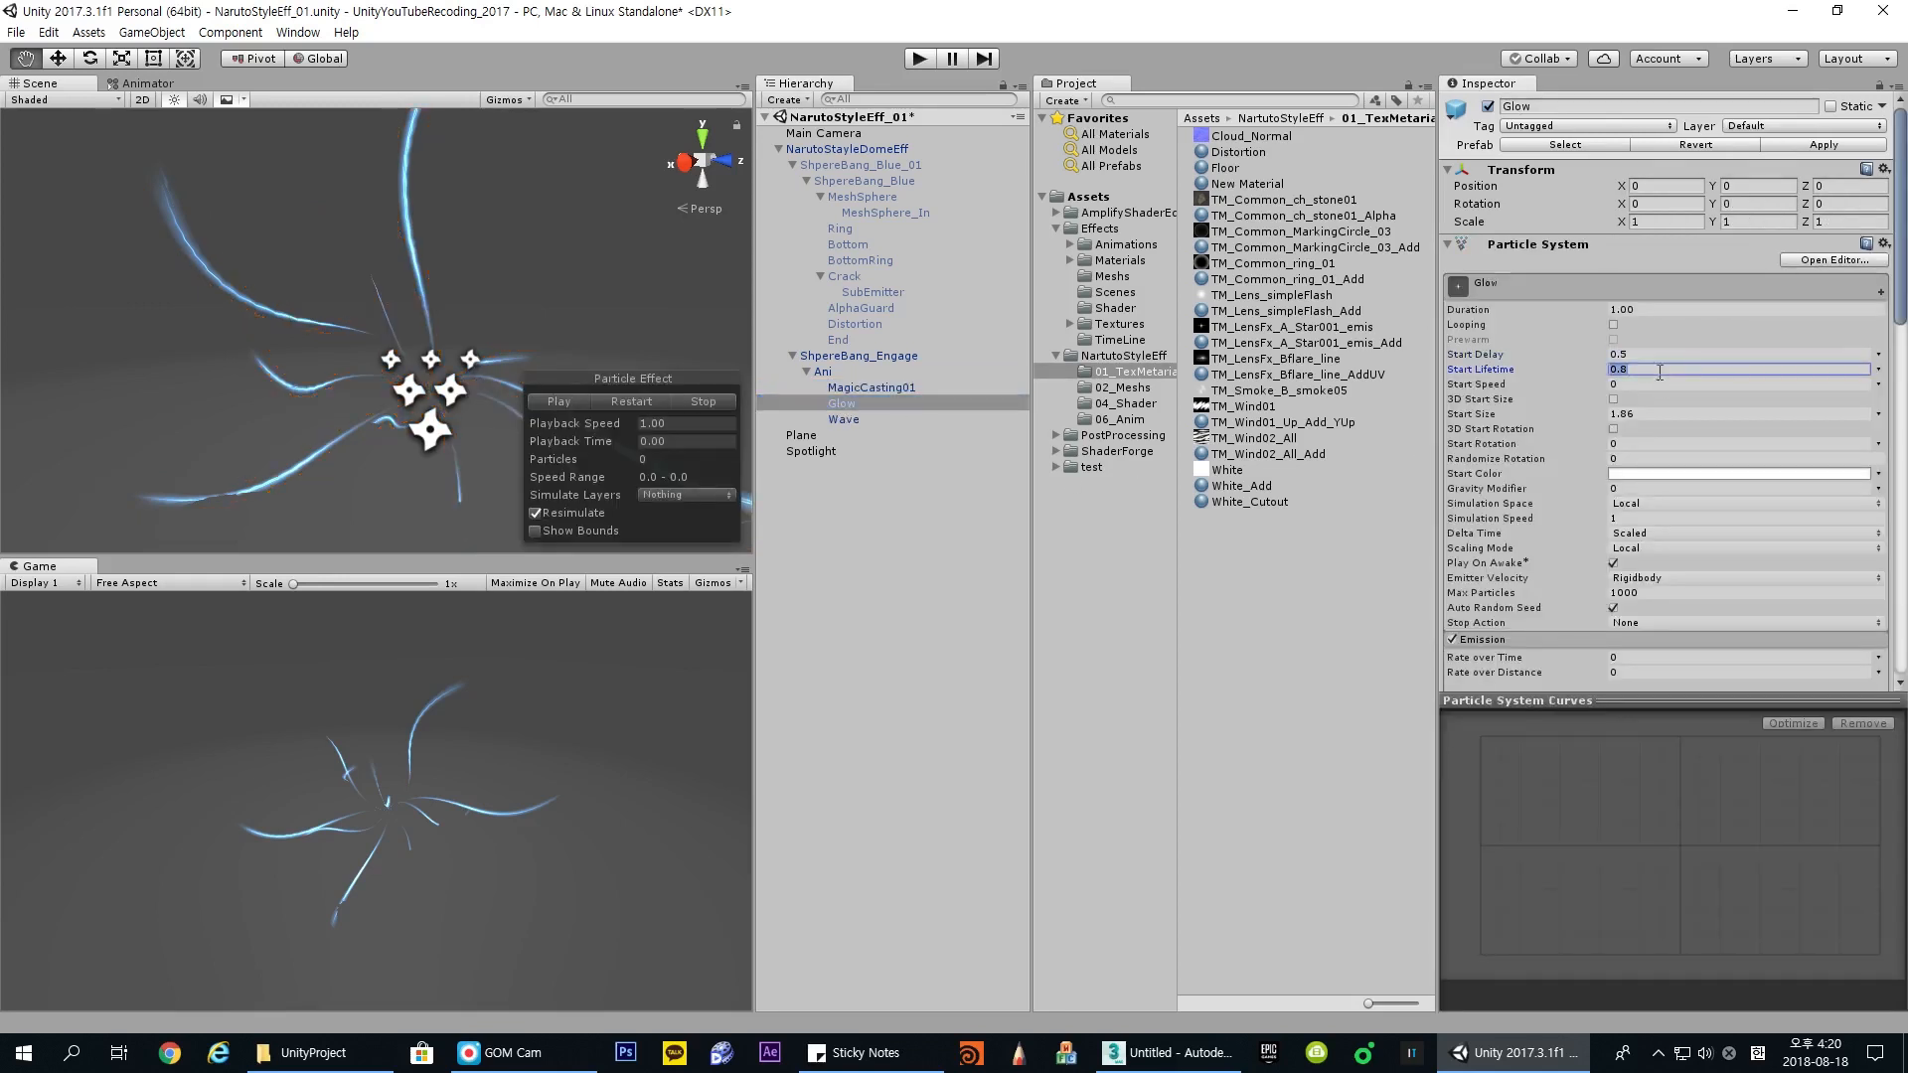
{"action": "scroll", "coordinate": [1670, 417], "scroll_direction": "down", "scroll_amount": 3}
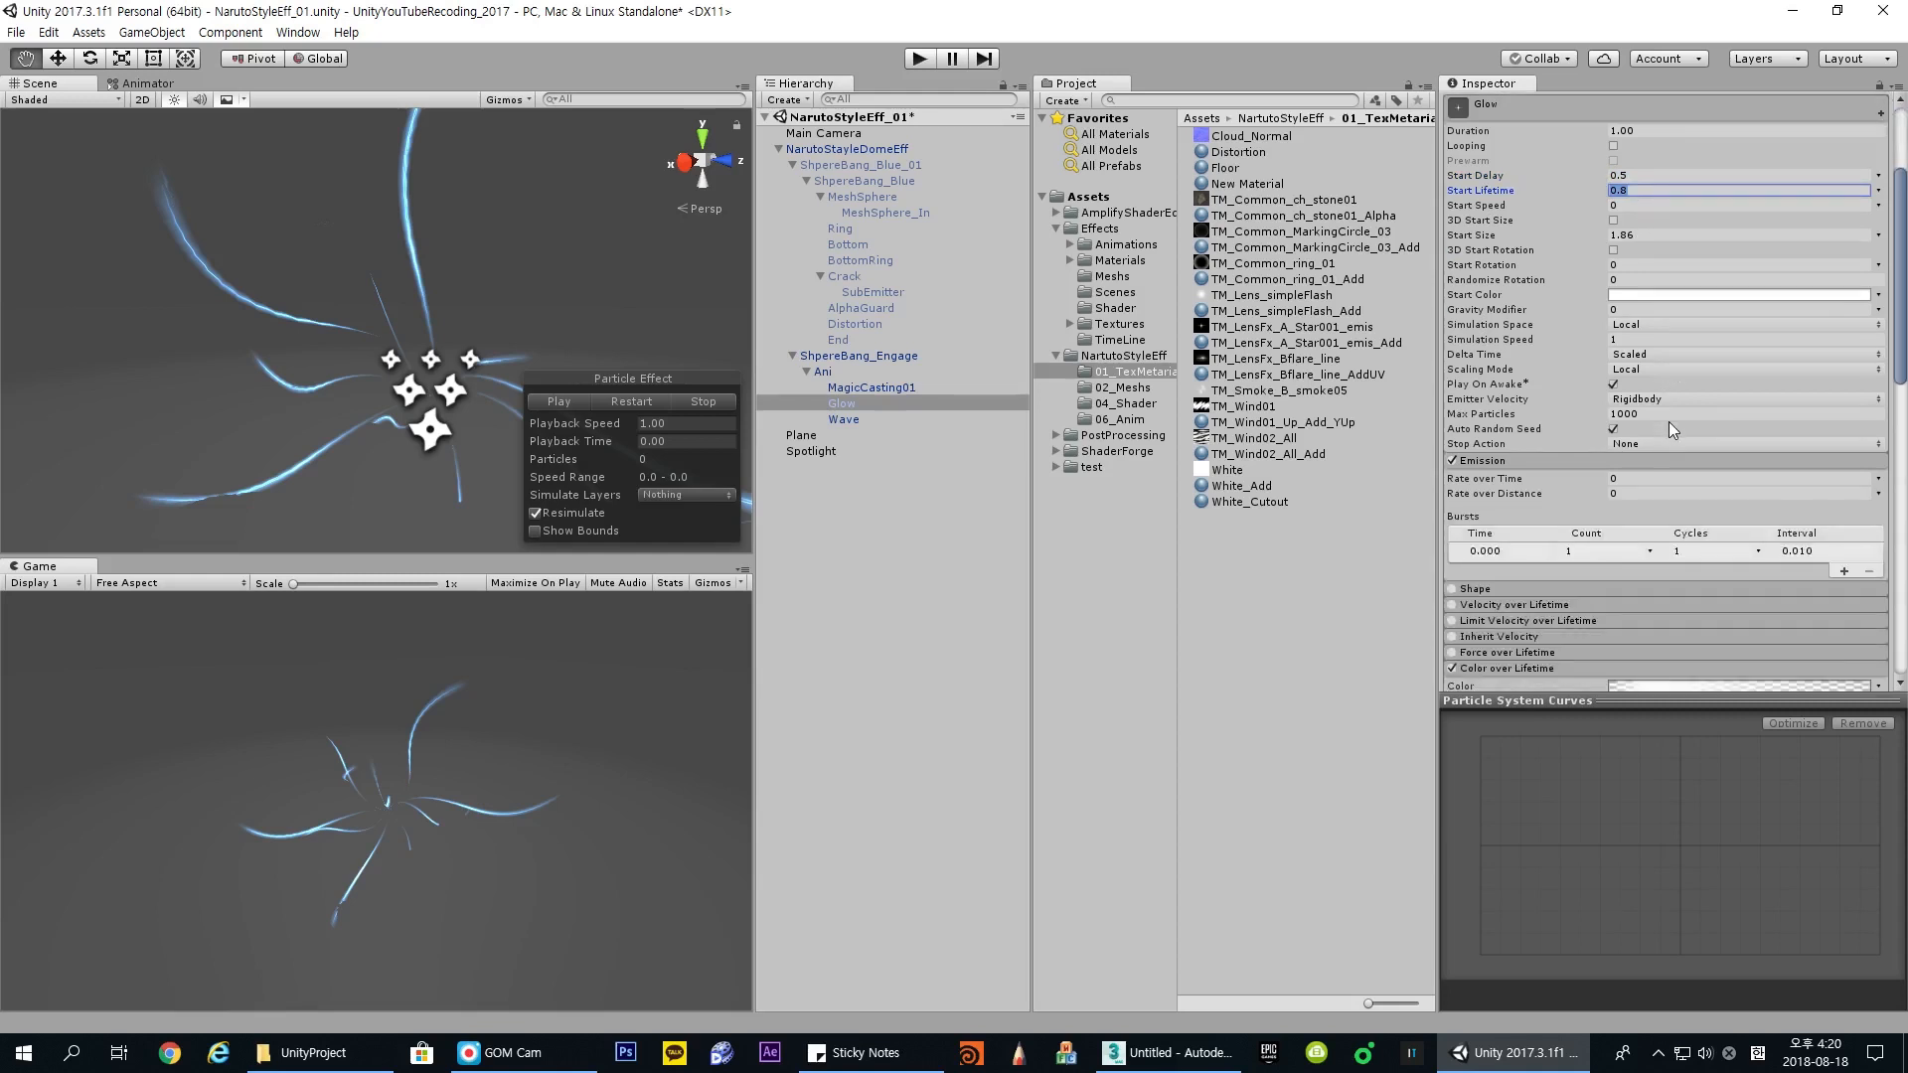
{"action": "left_click", "coordinate": [1654, 236]}
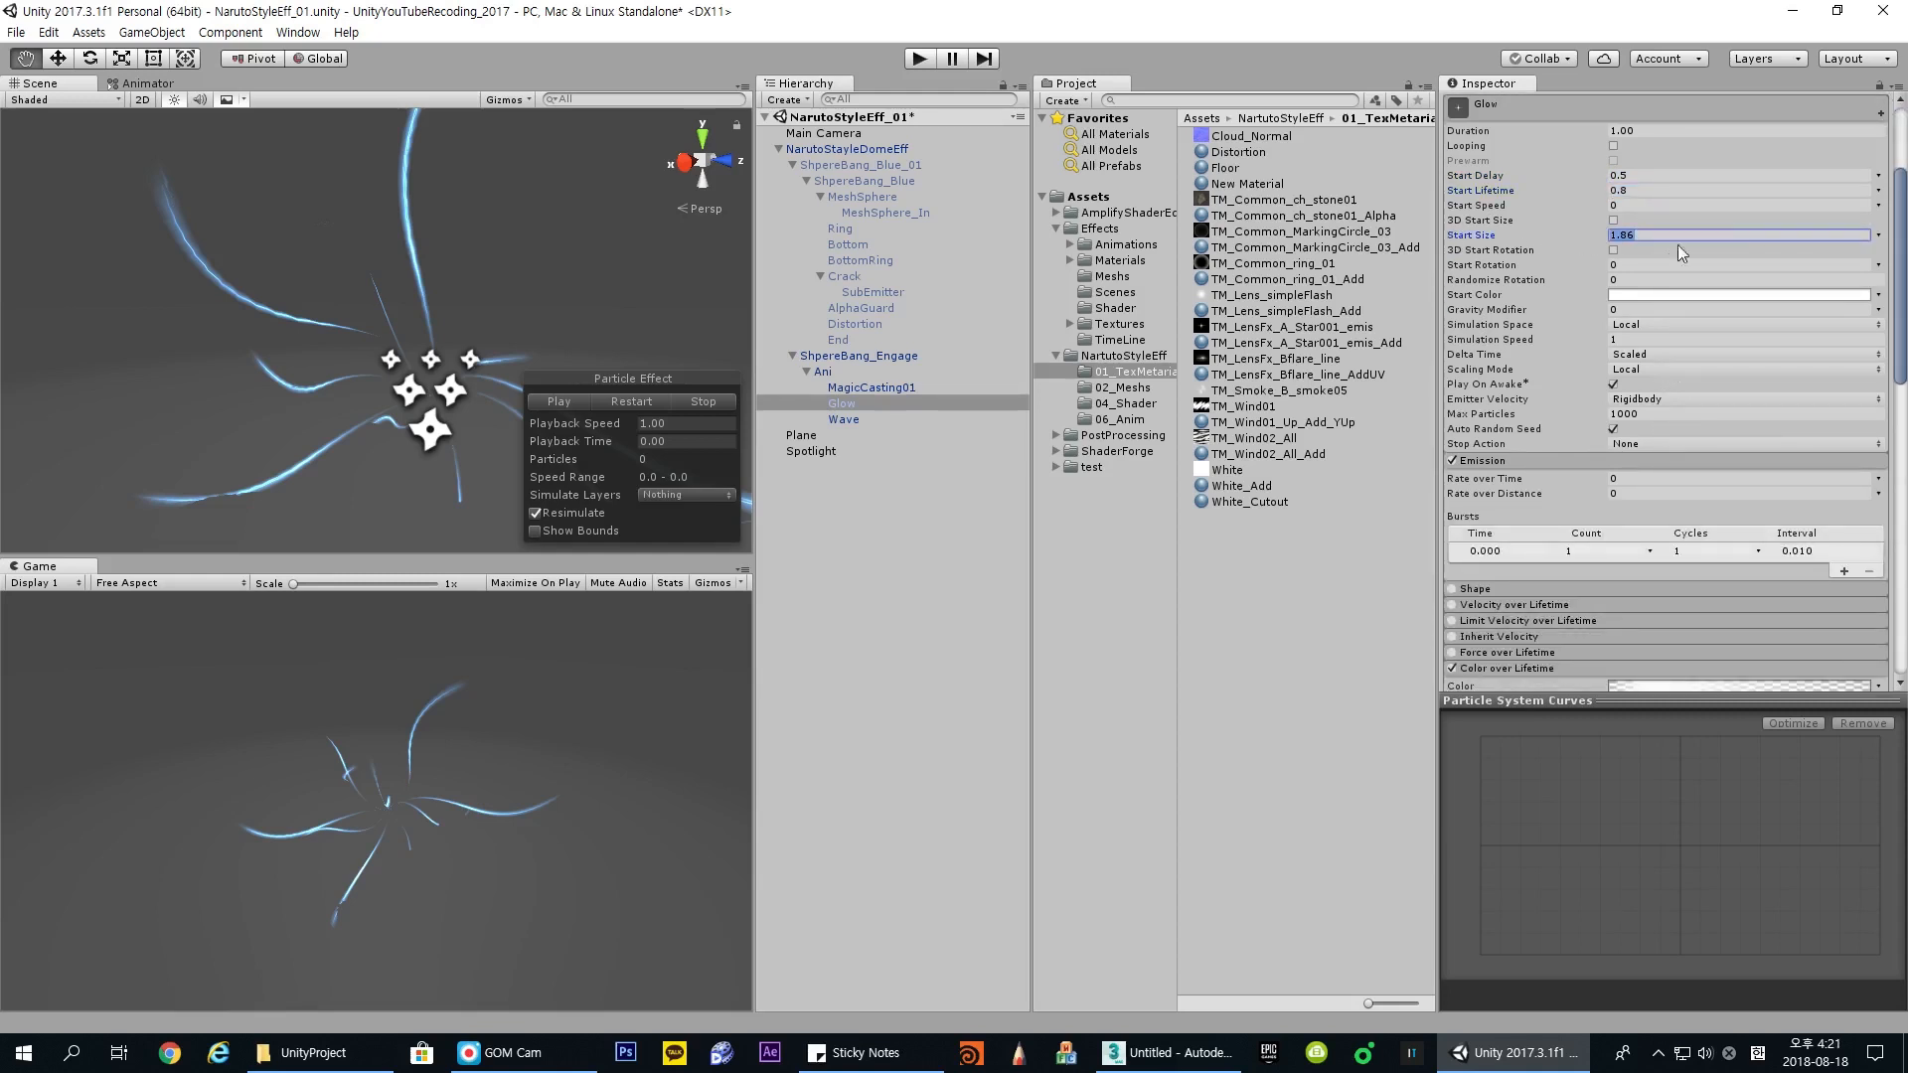
Step: Review the Glow burst settings and examine its TM_LensFx_A_Star001_emis texture enlarged in the image viewer
{"action": "scroll", "coordinate": [1679, 447], "scroll_direction": "down", "scroll_amount": 2}
{"action": "left_click", "coordinate": [1610, 435]}
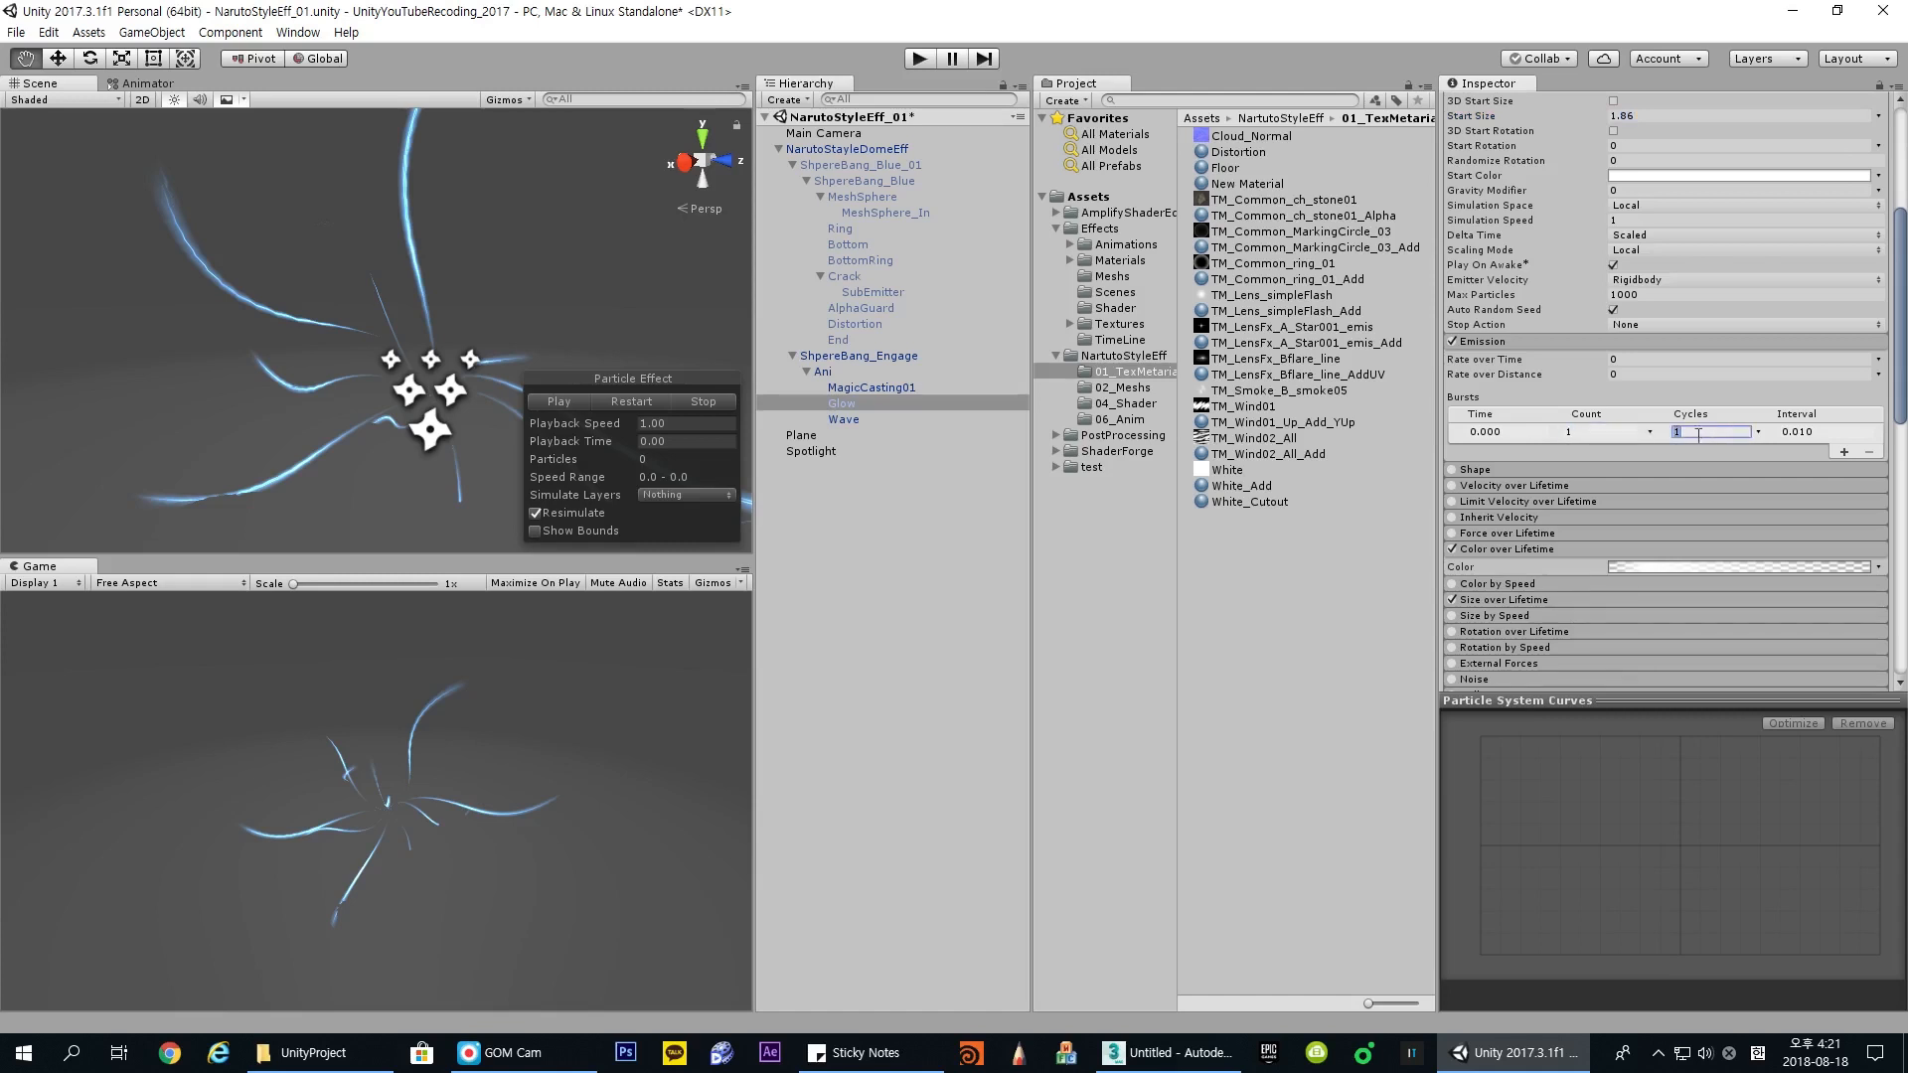
{"action": "scroll", "coordinate": [1608, 545], "scroll_direction": "down", "scroll_amount": 10}
{"action": "double_click", "coordinate": [1854, 578]}
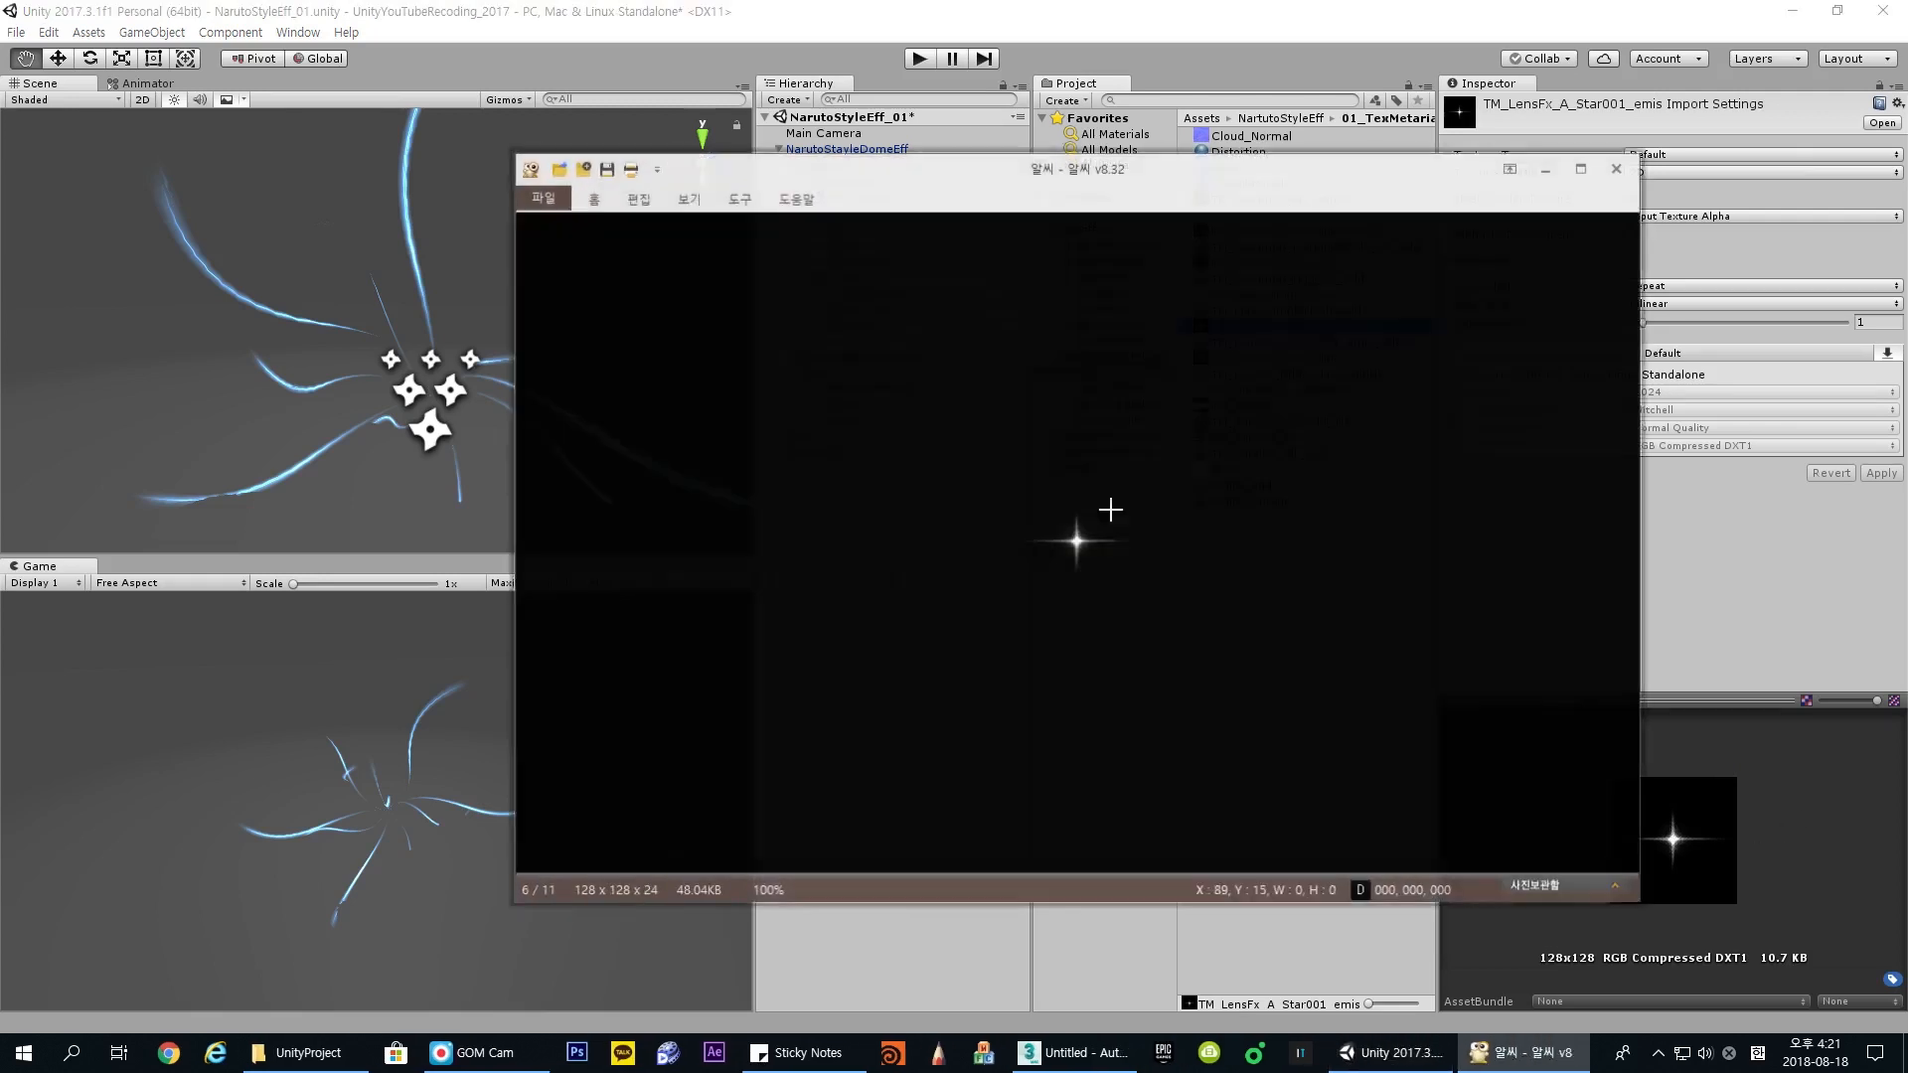
{"action": "scroll", "coordinate": [1134, 540], "scroll_direction": "up", "scroll_amount": 5}
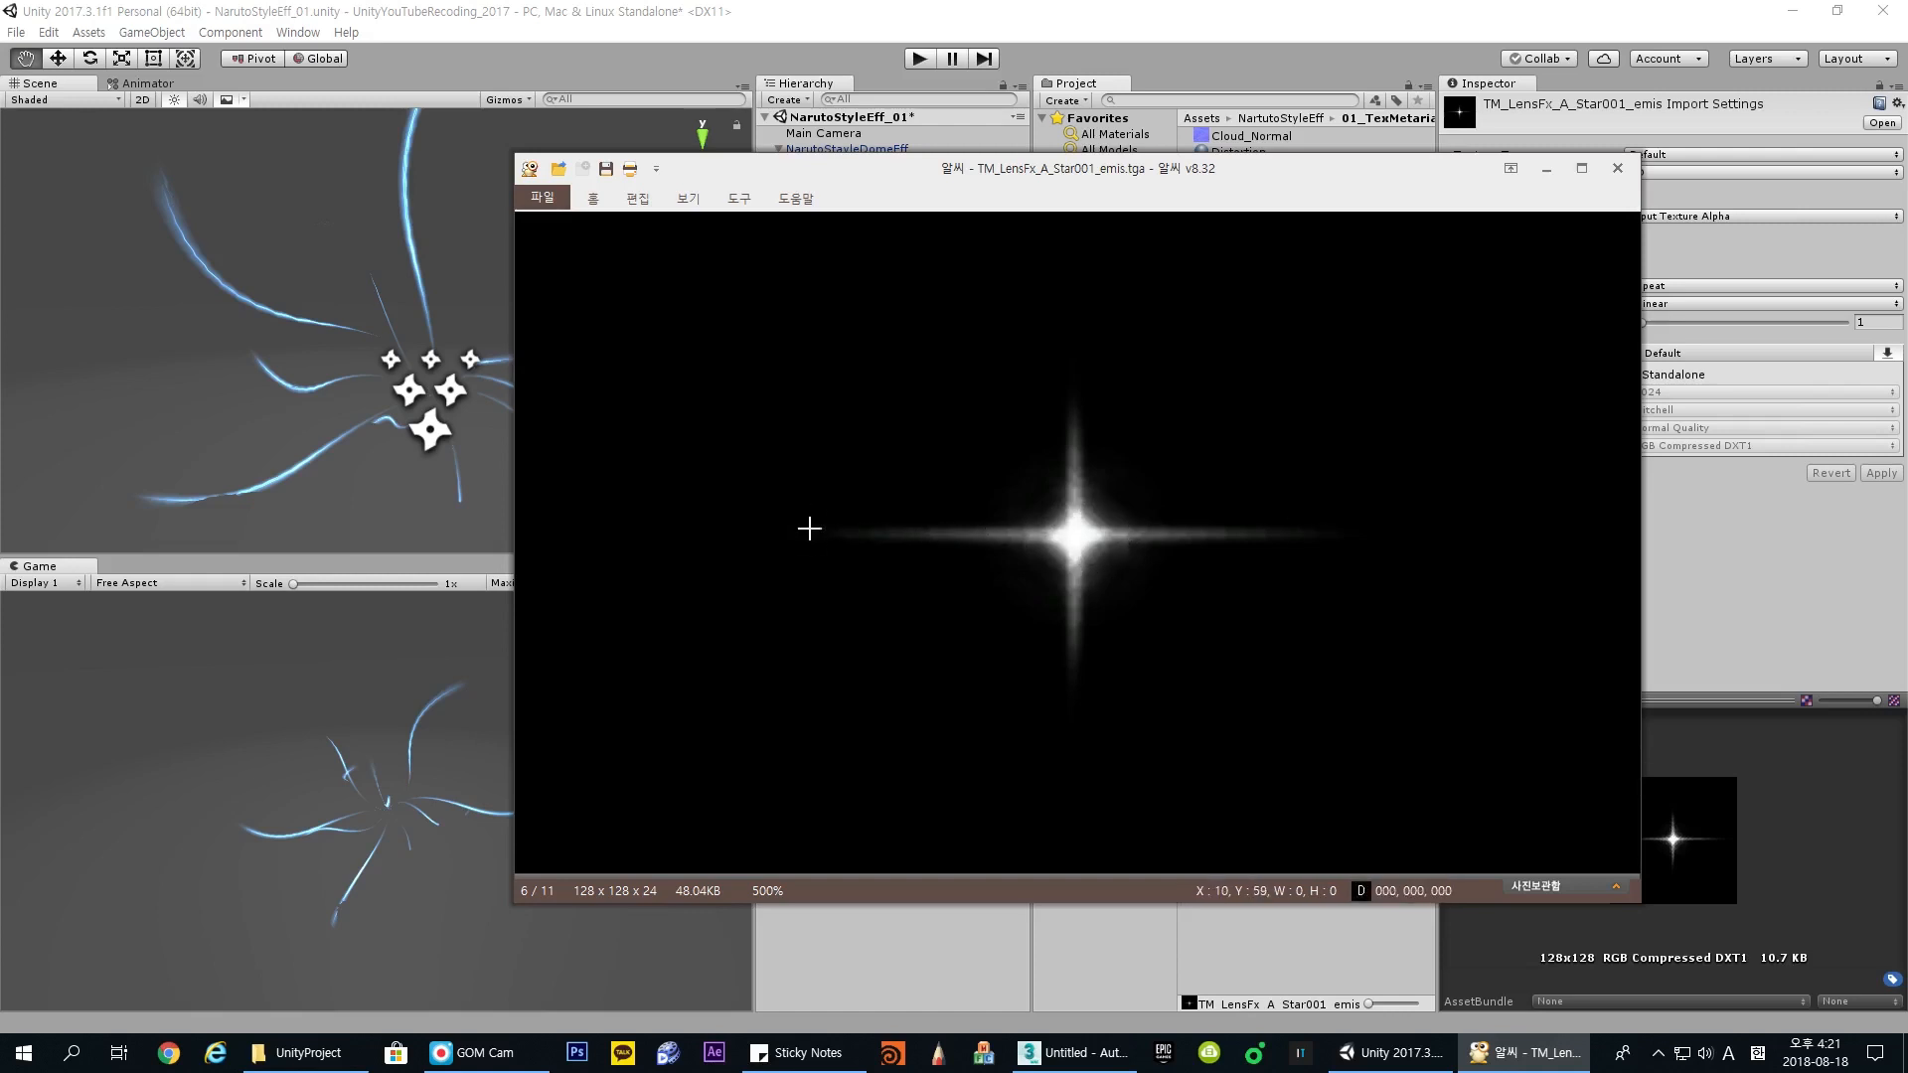
{"action": "left_click", "coordinate": [1618, 168]}
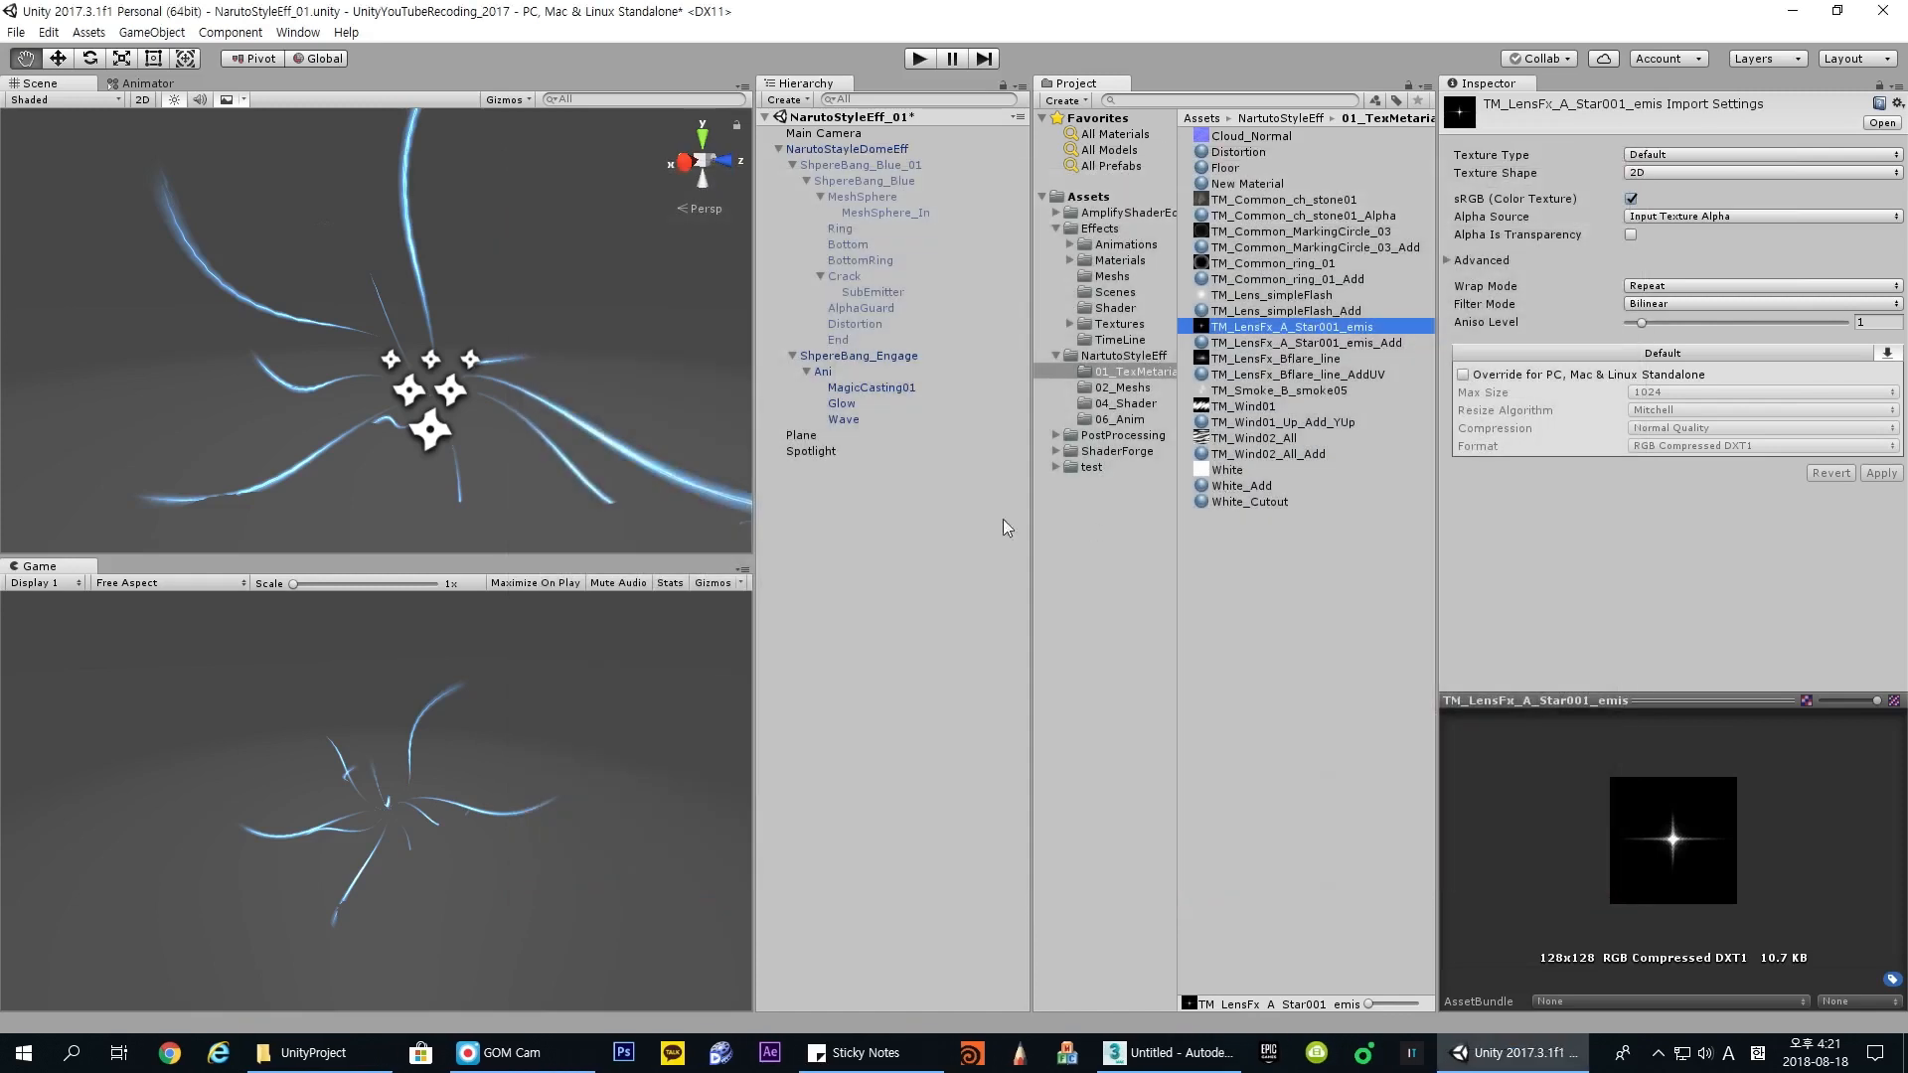
Step: Reselect the Glow particle system, stop its preview, and examine its Color over Lifetime gradient
{"action": "left_click", "coordinate": [845, 403]}
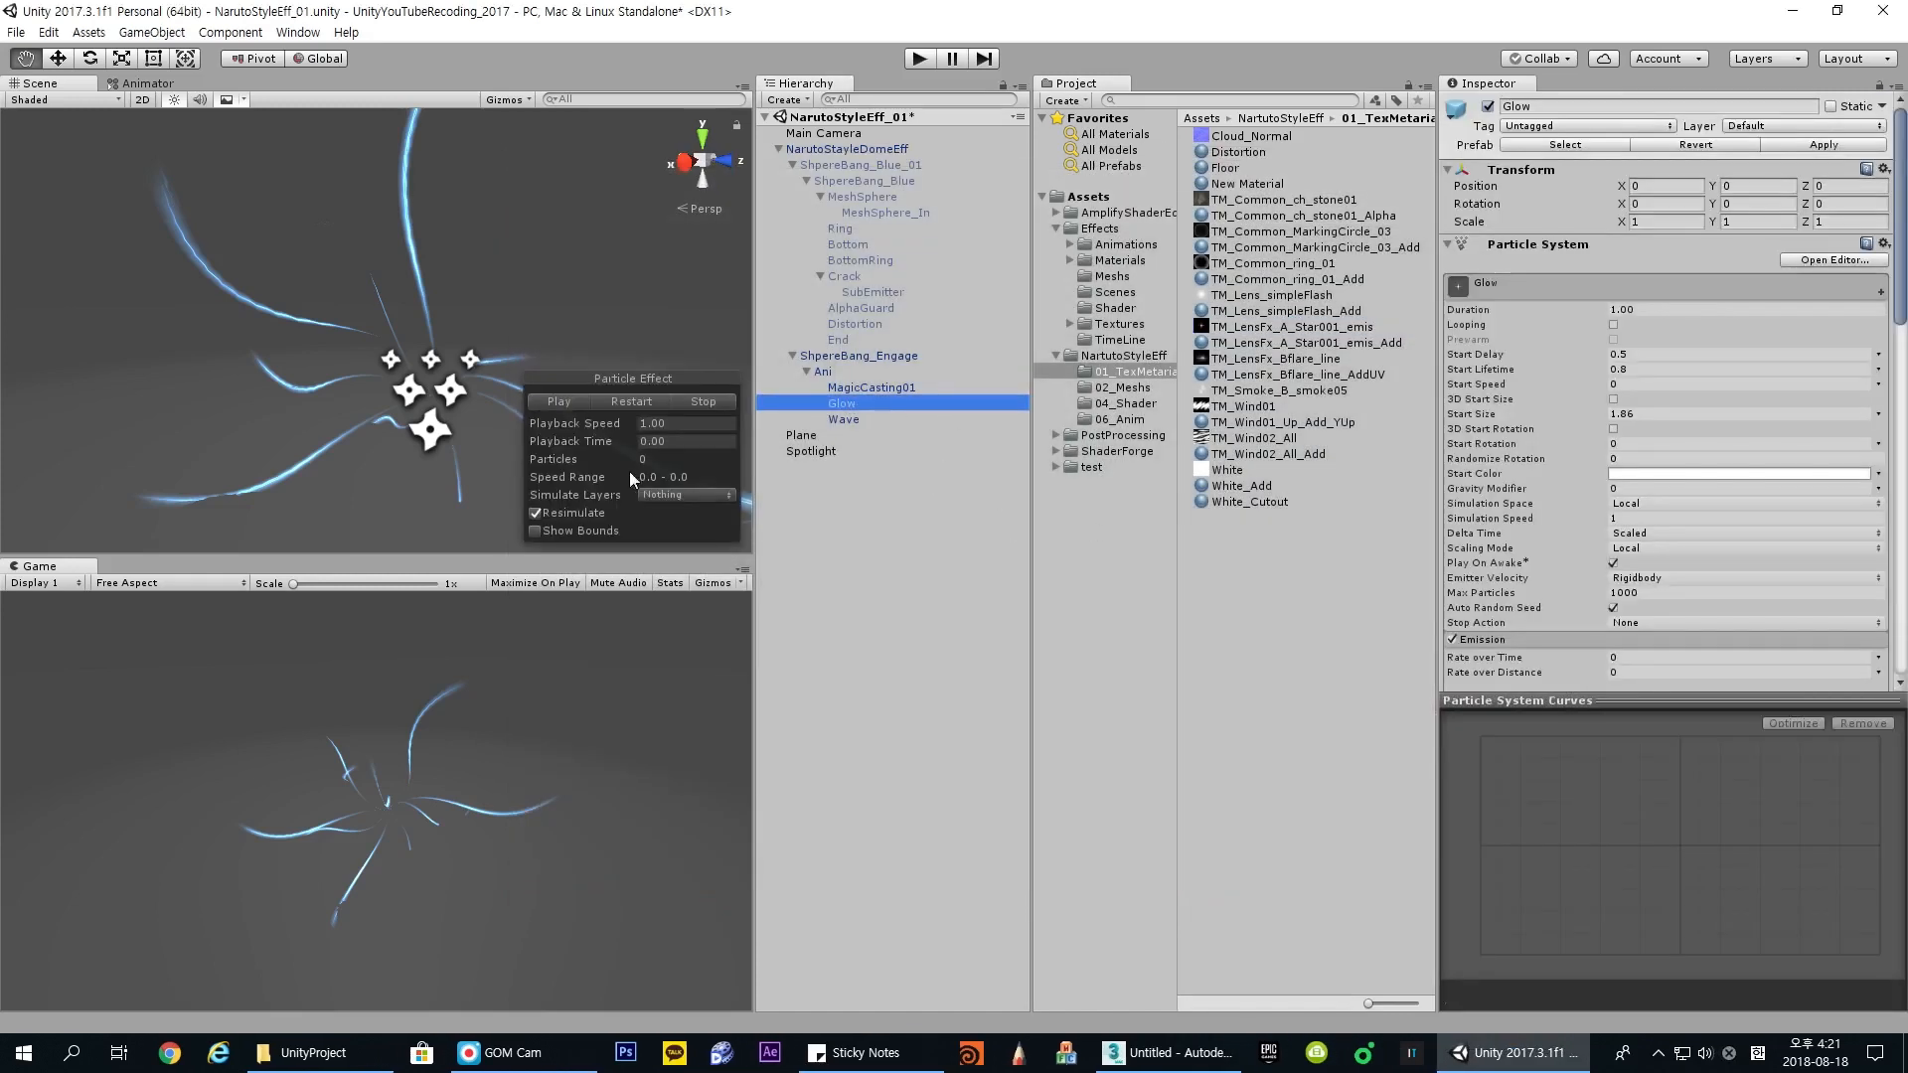
{"action": "left_click", "coordinate": [711, 402]}
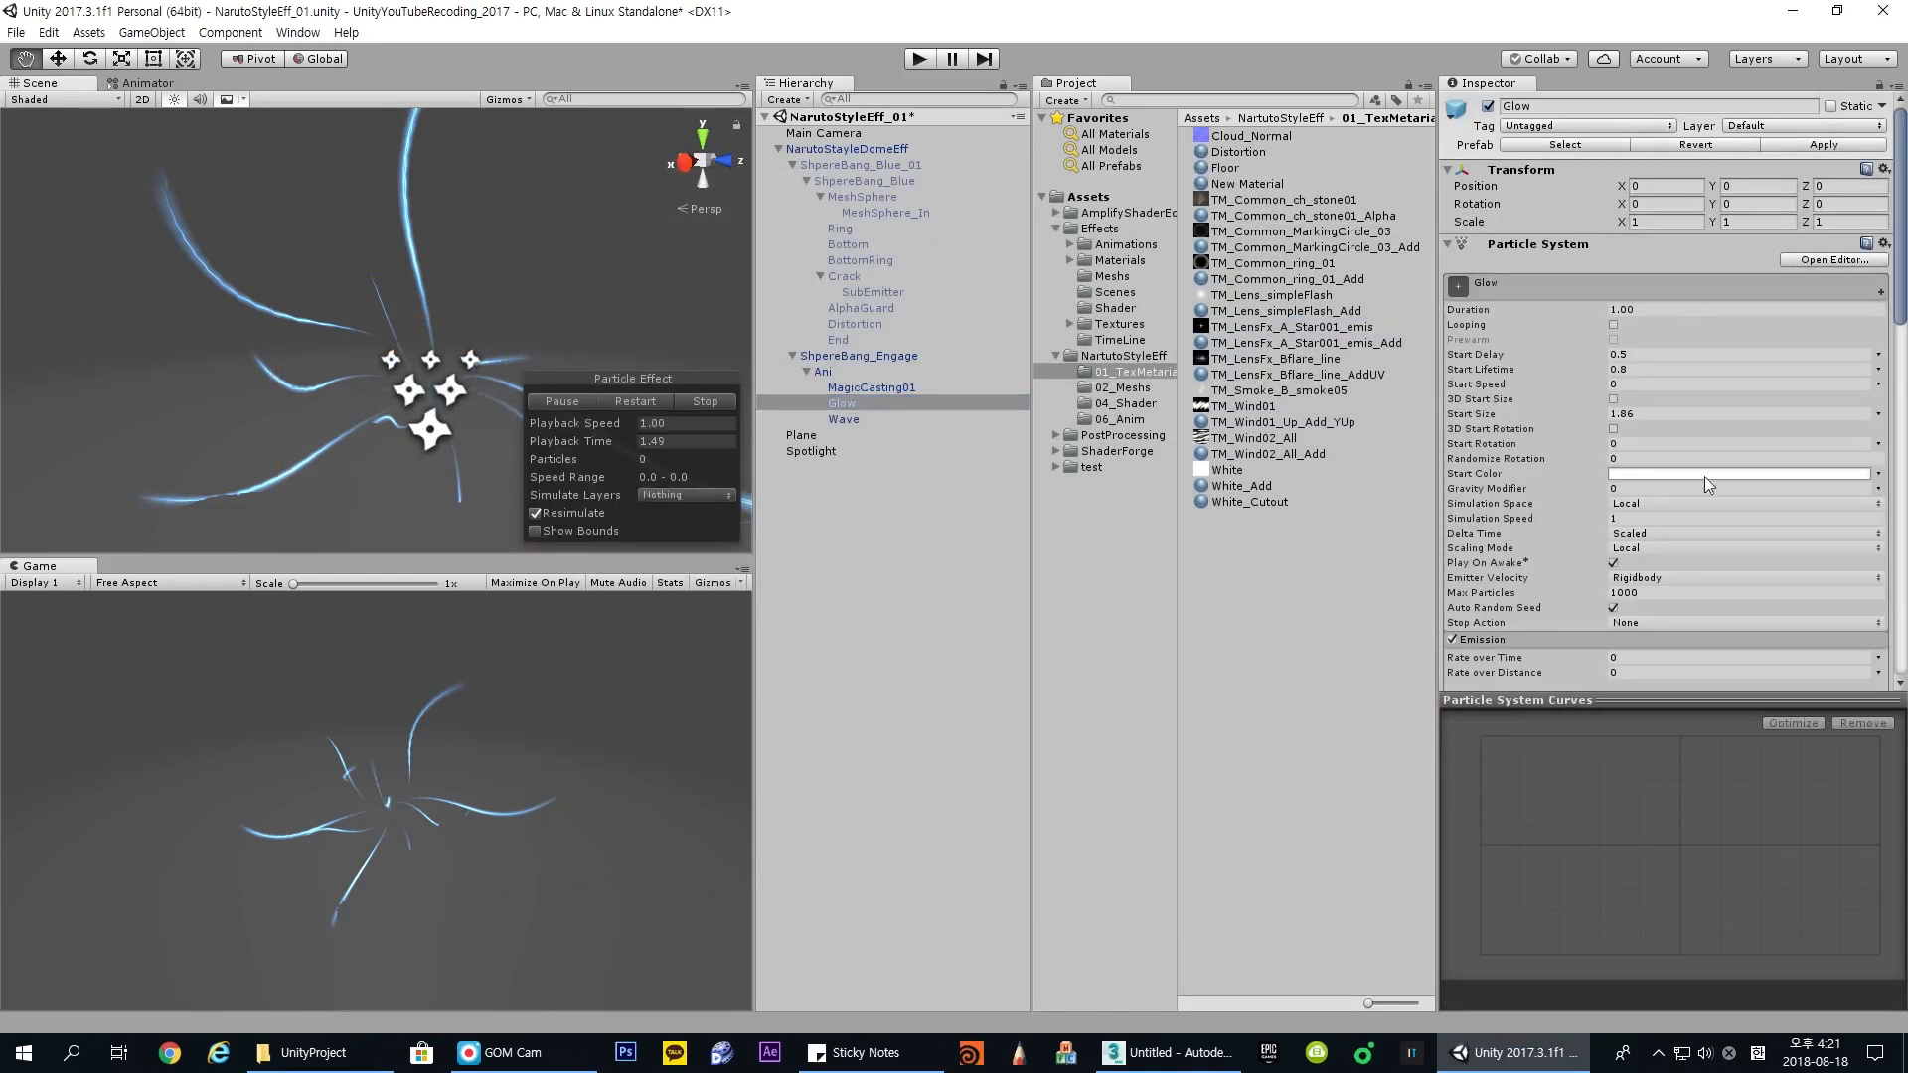
{"action": "scroll", "coordinate": [1571, 401], "scroll_direction": "down", "scroll_amount": 8}
{"action": "left_click", "coordinate": [1532, 372]}
{"action": "left_click", "coordinate": [1546, 371]}
{"action": "left_click", "coordinate": [1657, 388]}
{"action": "left_click_drag", "start_coordinate": [1257, 558], "coordinate": [1201, 390]}
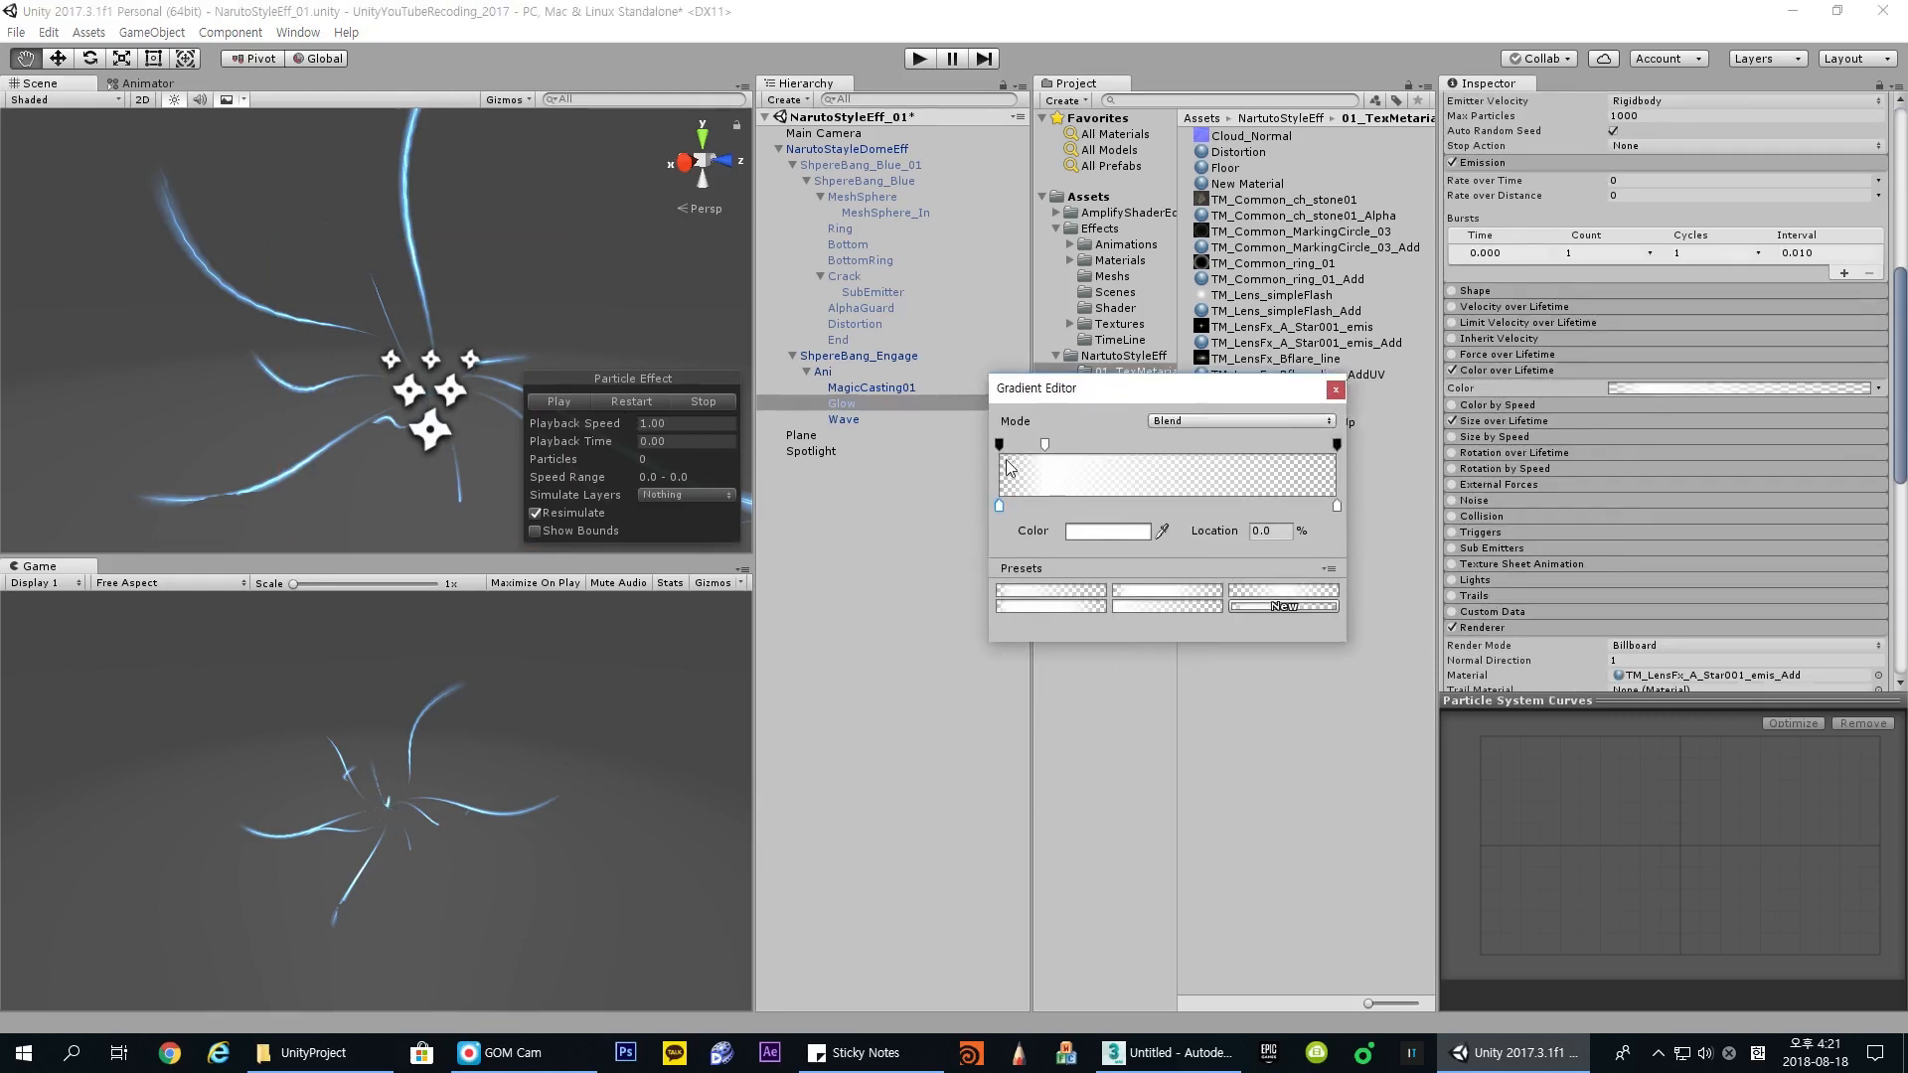
{"action": "left_click", "coordinate": [1335, 389]}
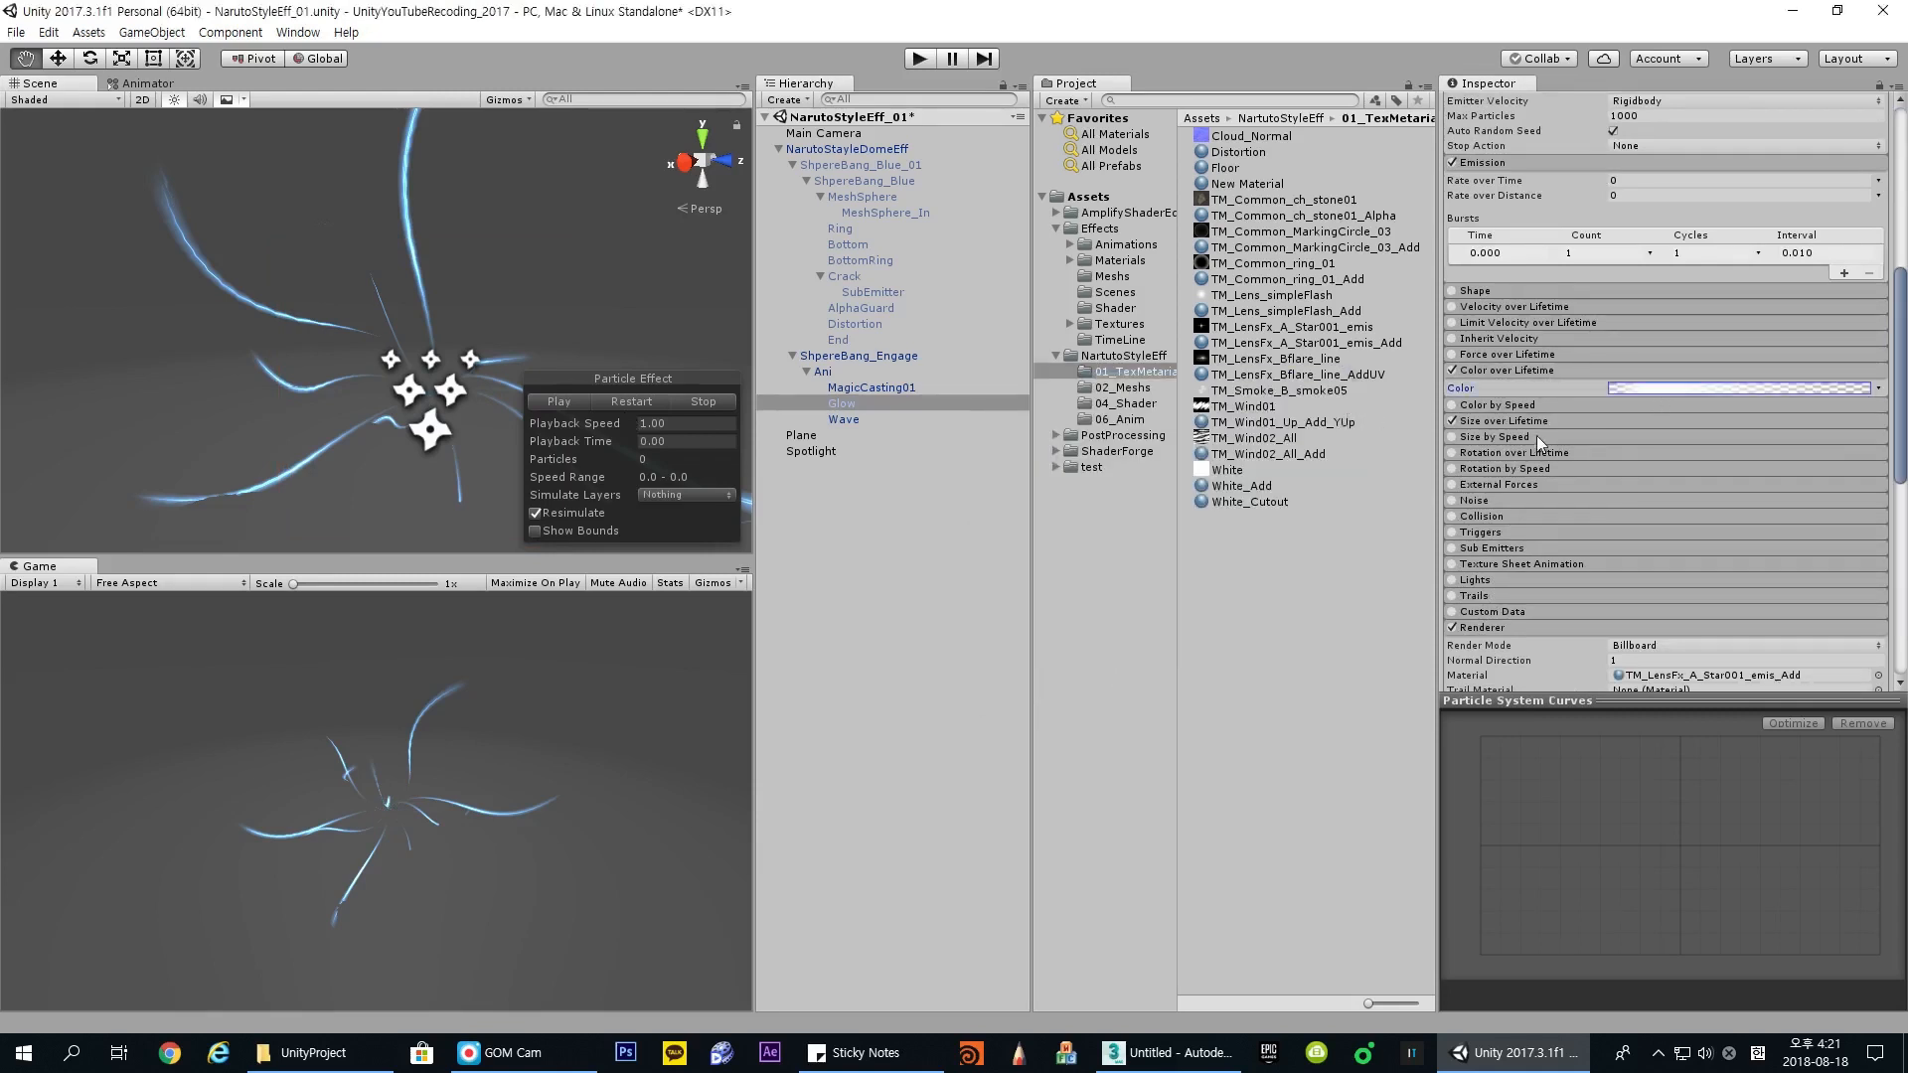
Step: Try a linear Size over Lifetime curve on the Glow particles, preview it, and undo the curve changes
{"action": "left_click", "coordinate": [1537, 422]}
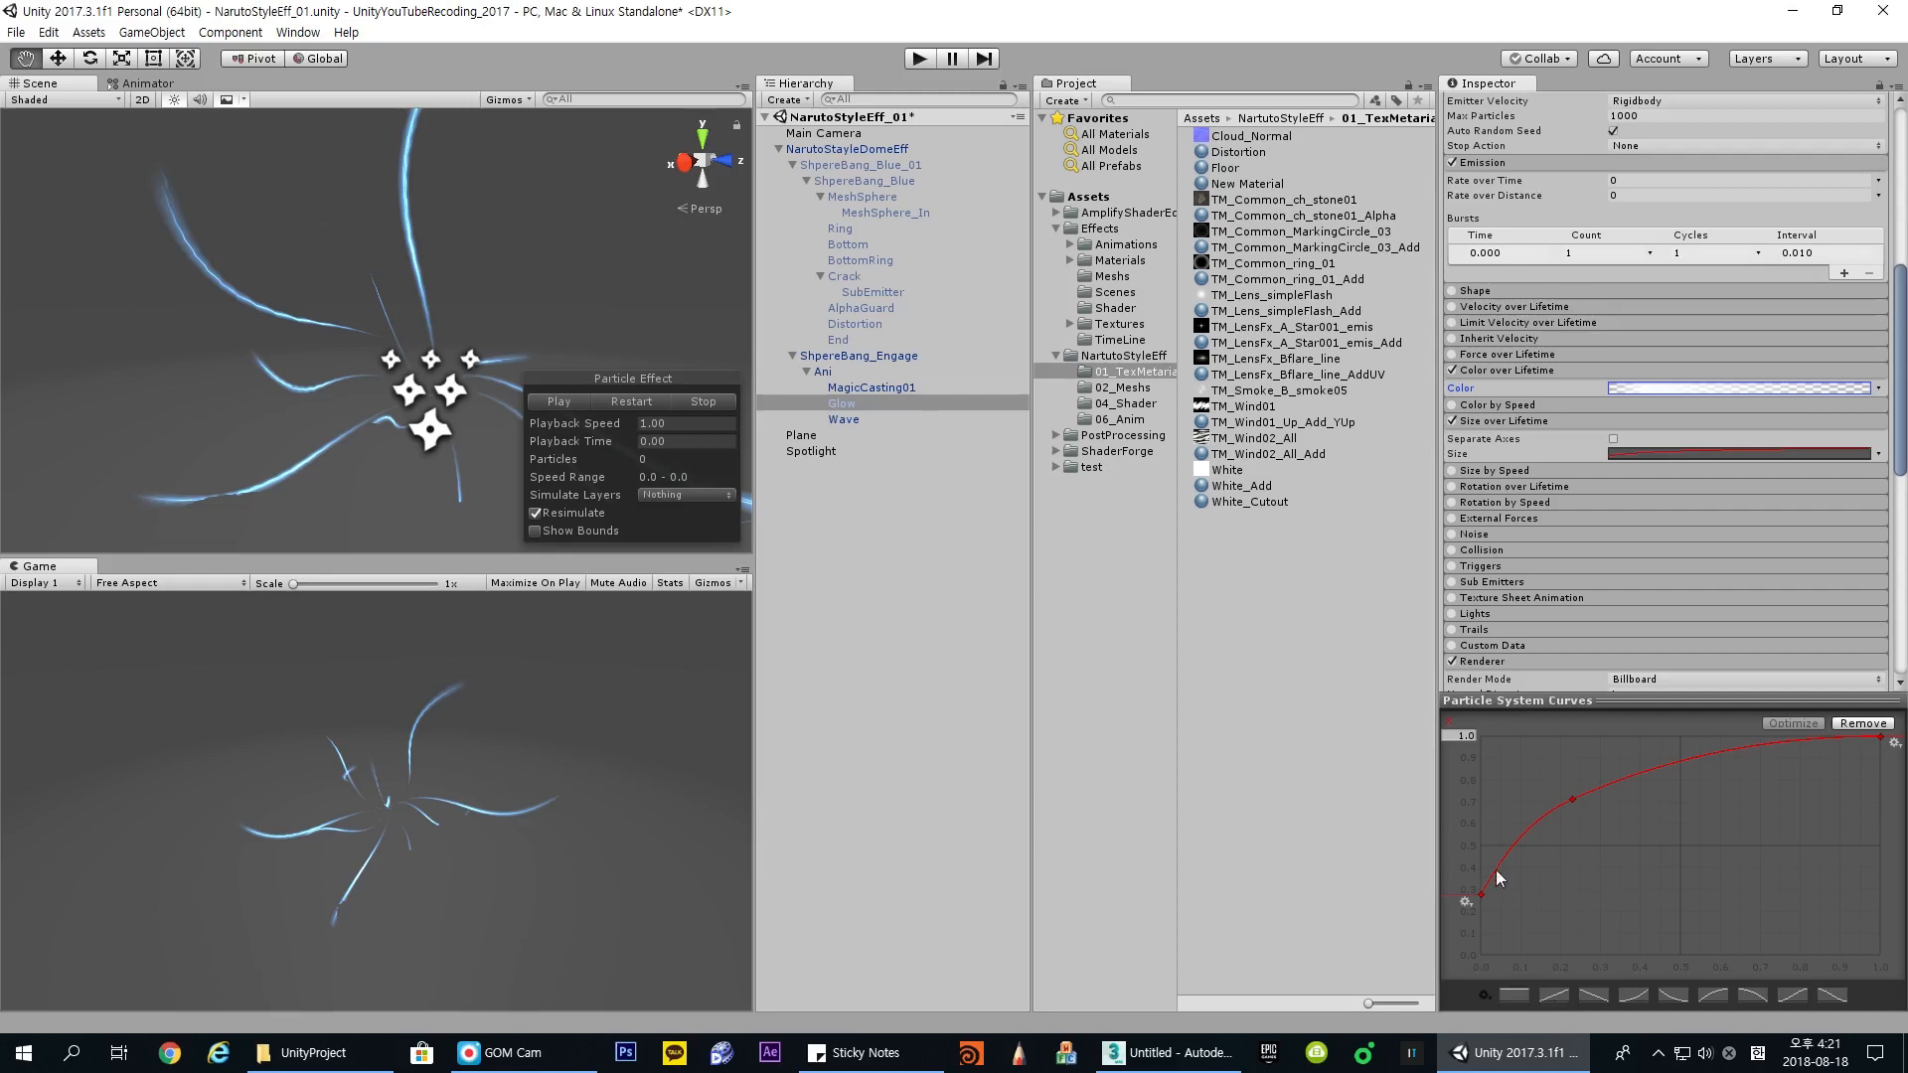
{"action": "left_click", "coordinate": [1552, 996]}
{"action": "left_click_drag", "start_coordinate": [1481, 956], "coordinate": [1465, 862]}
{"action": "left_click", "coordinate": [1679, 885]}
{"action": "left_click", "coordinate": [1554, 998]}
{"action": "left_click", "coordinate": [565, 401]}
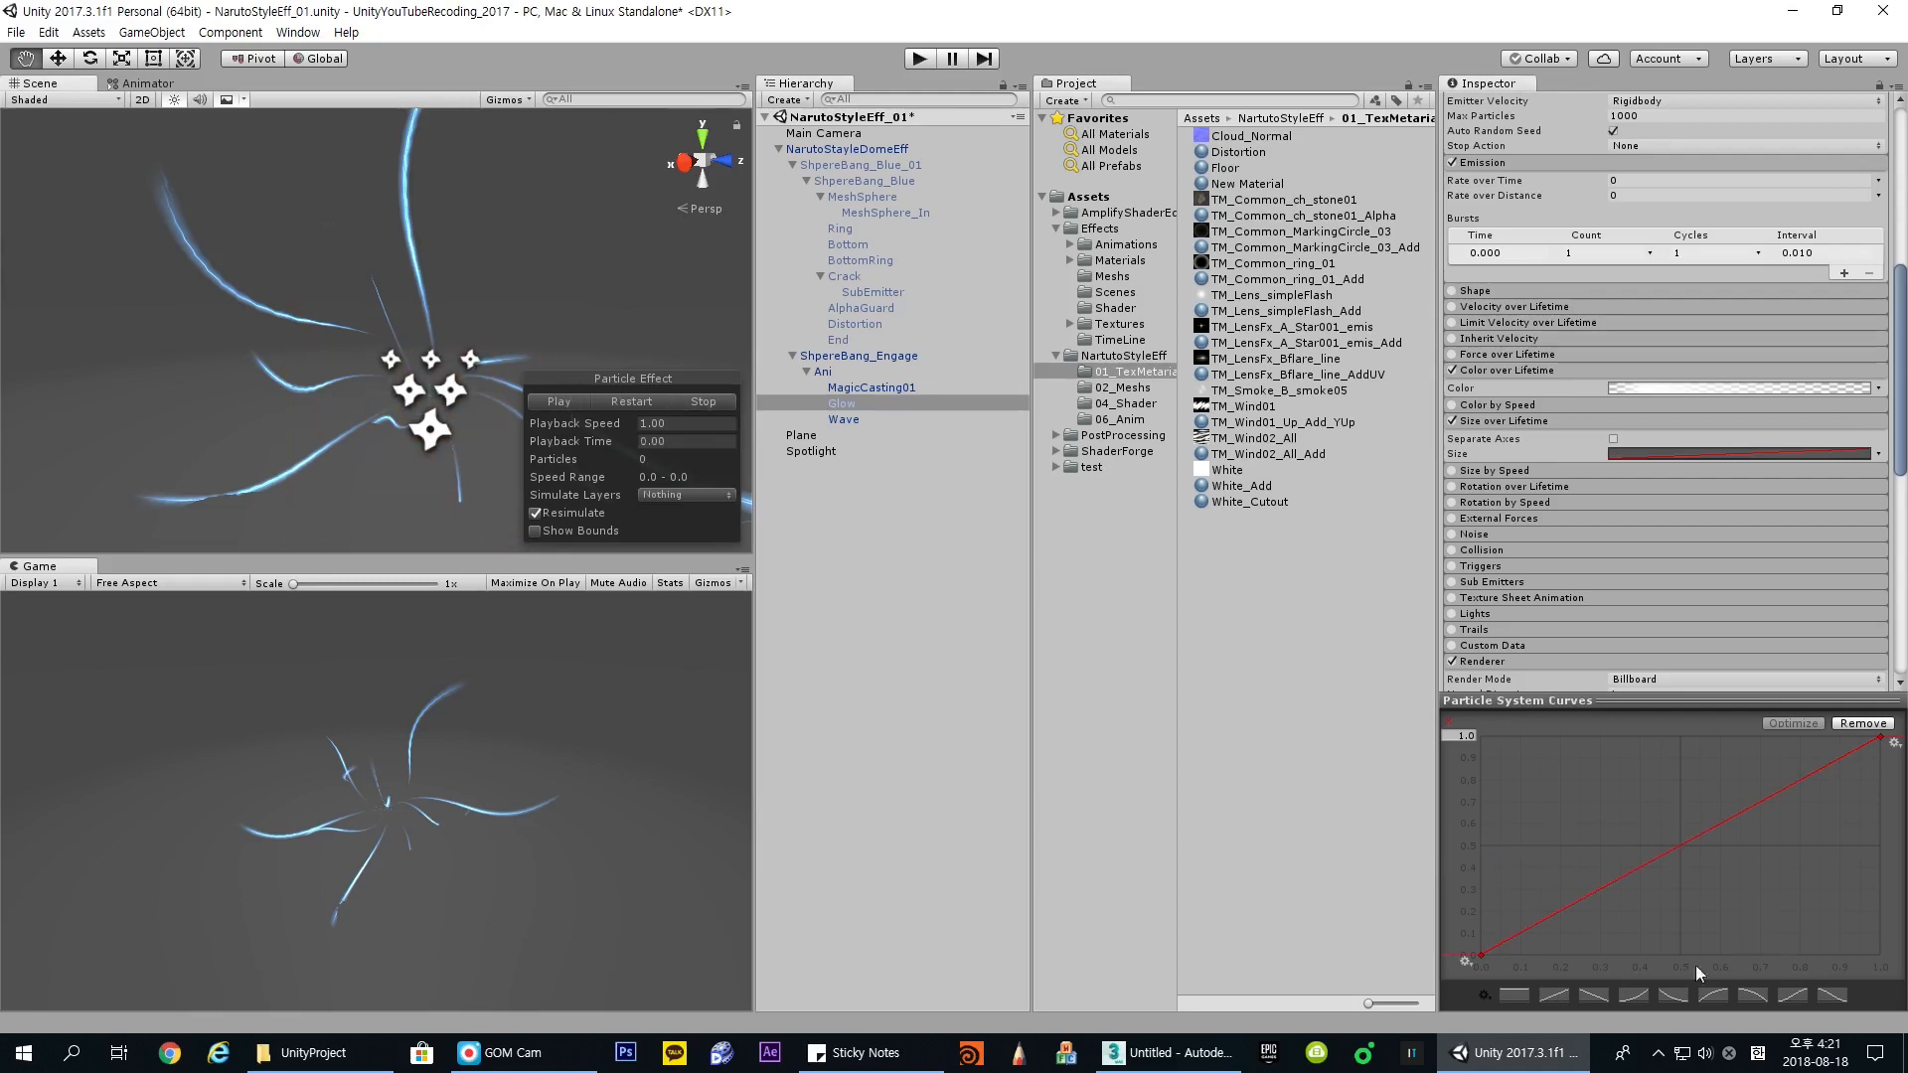
{"action": "key", "text": "ctrl+z"}
{"action": "key", "text": "ctrl+z"}
{"action": "key", "text": "ctrl+z"}
Step: Replay the Glow particle preview, and replay the Wave particle effect in the scene
{"action": "left_click", "coordinate": [584, 401]}
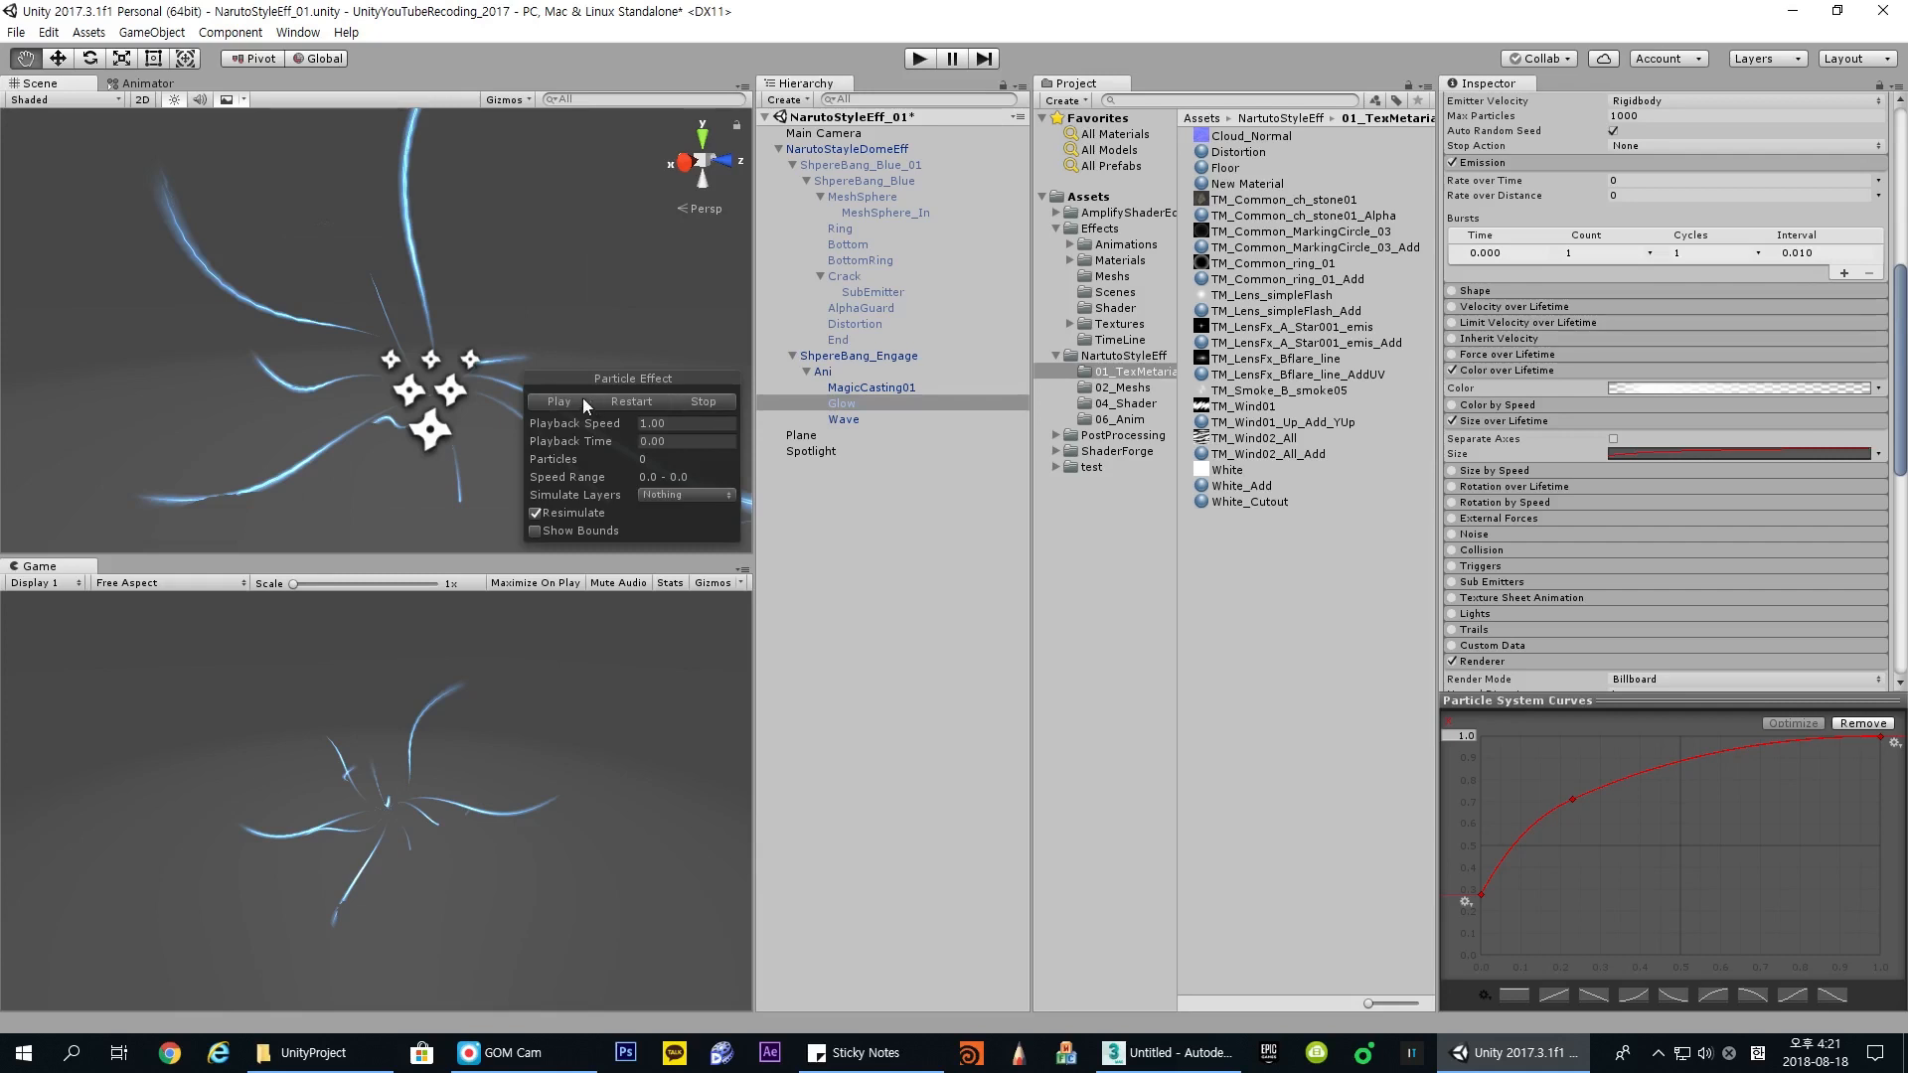
{"action": "left_click", "coordinate": [723, 405]}
{"action": "left_click", "coordinate": [546, 402]}
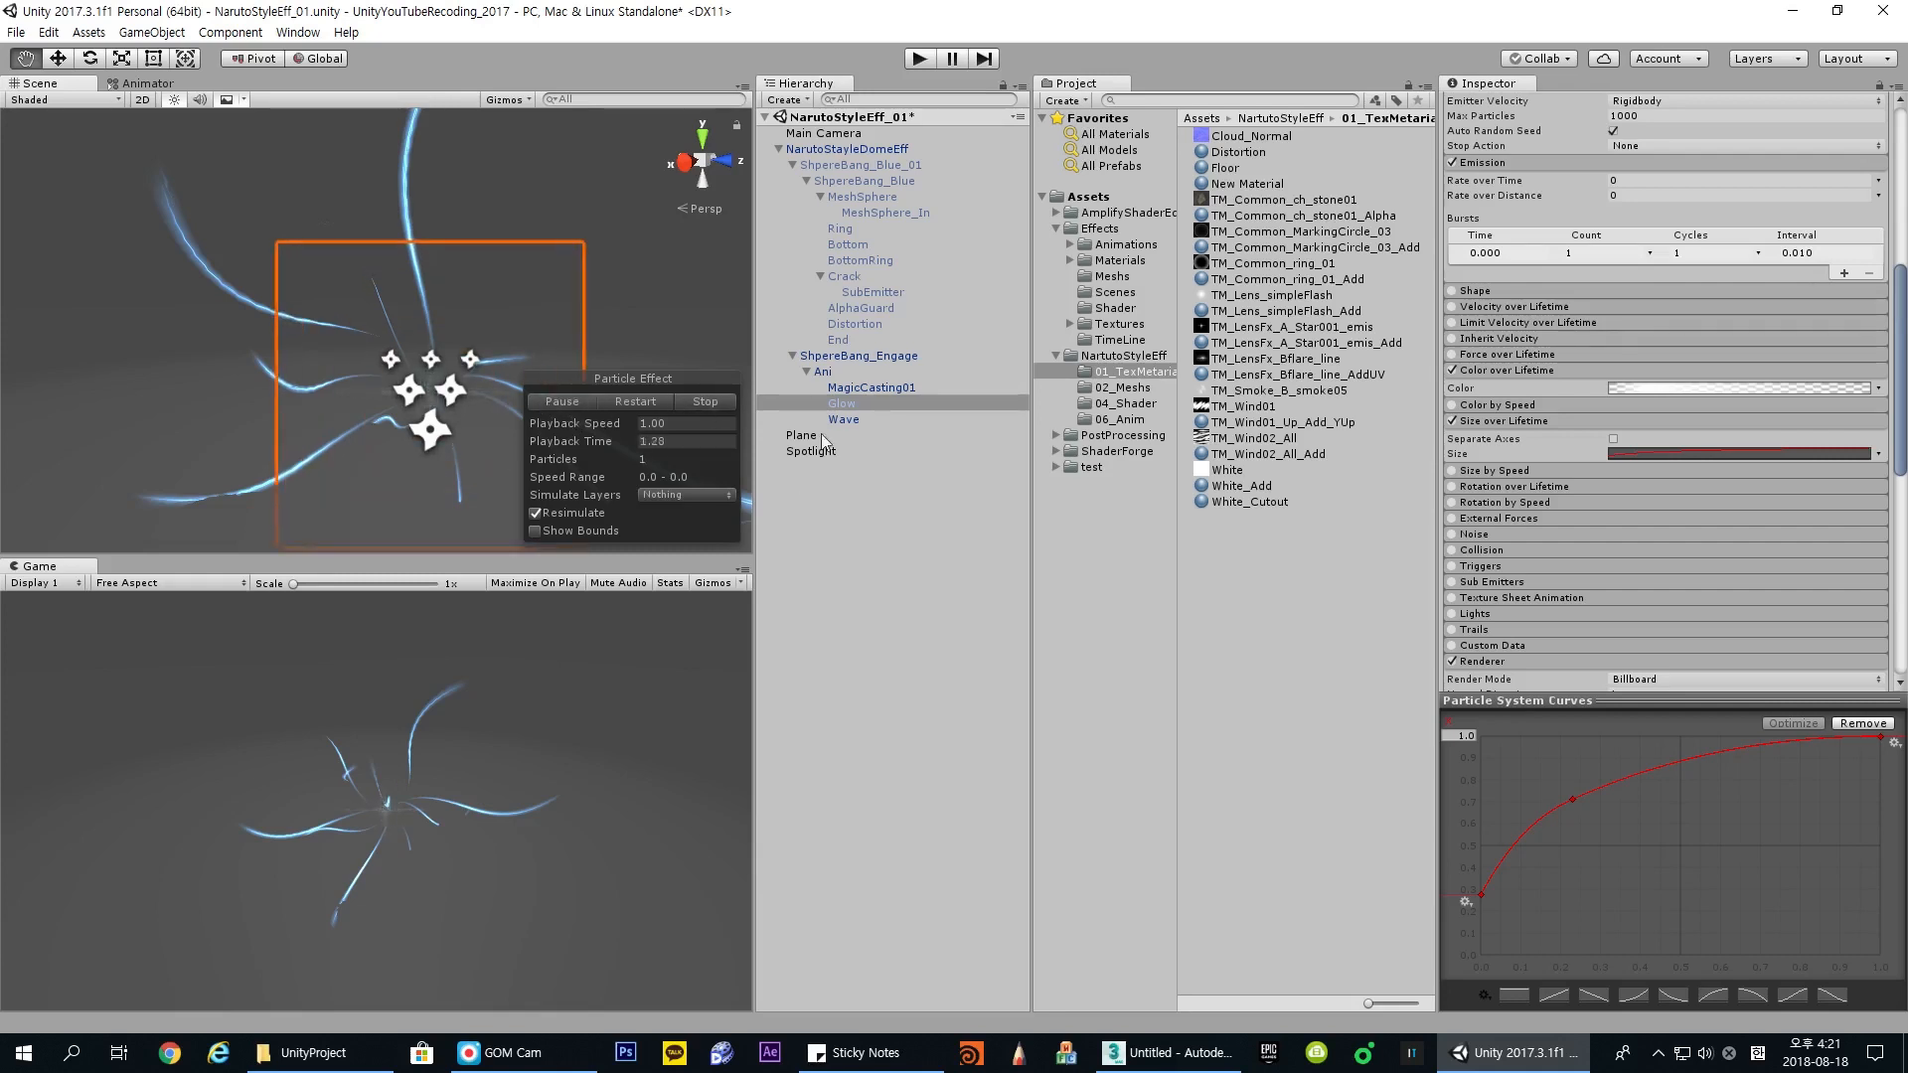
{"action": "left_click", "coordinate": [840, 421]}
{"action": "left_click", "coordinate": [694, 400]}
{"action": "left_click", "coordinate": [571, 402]}
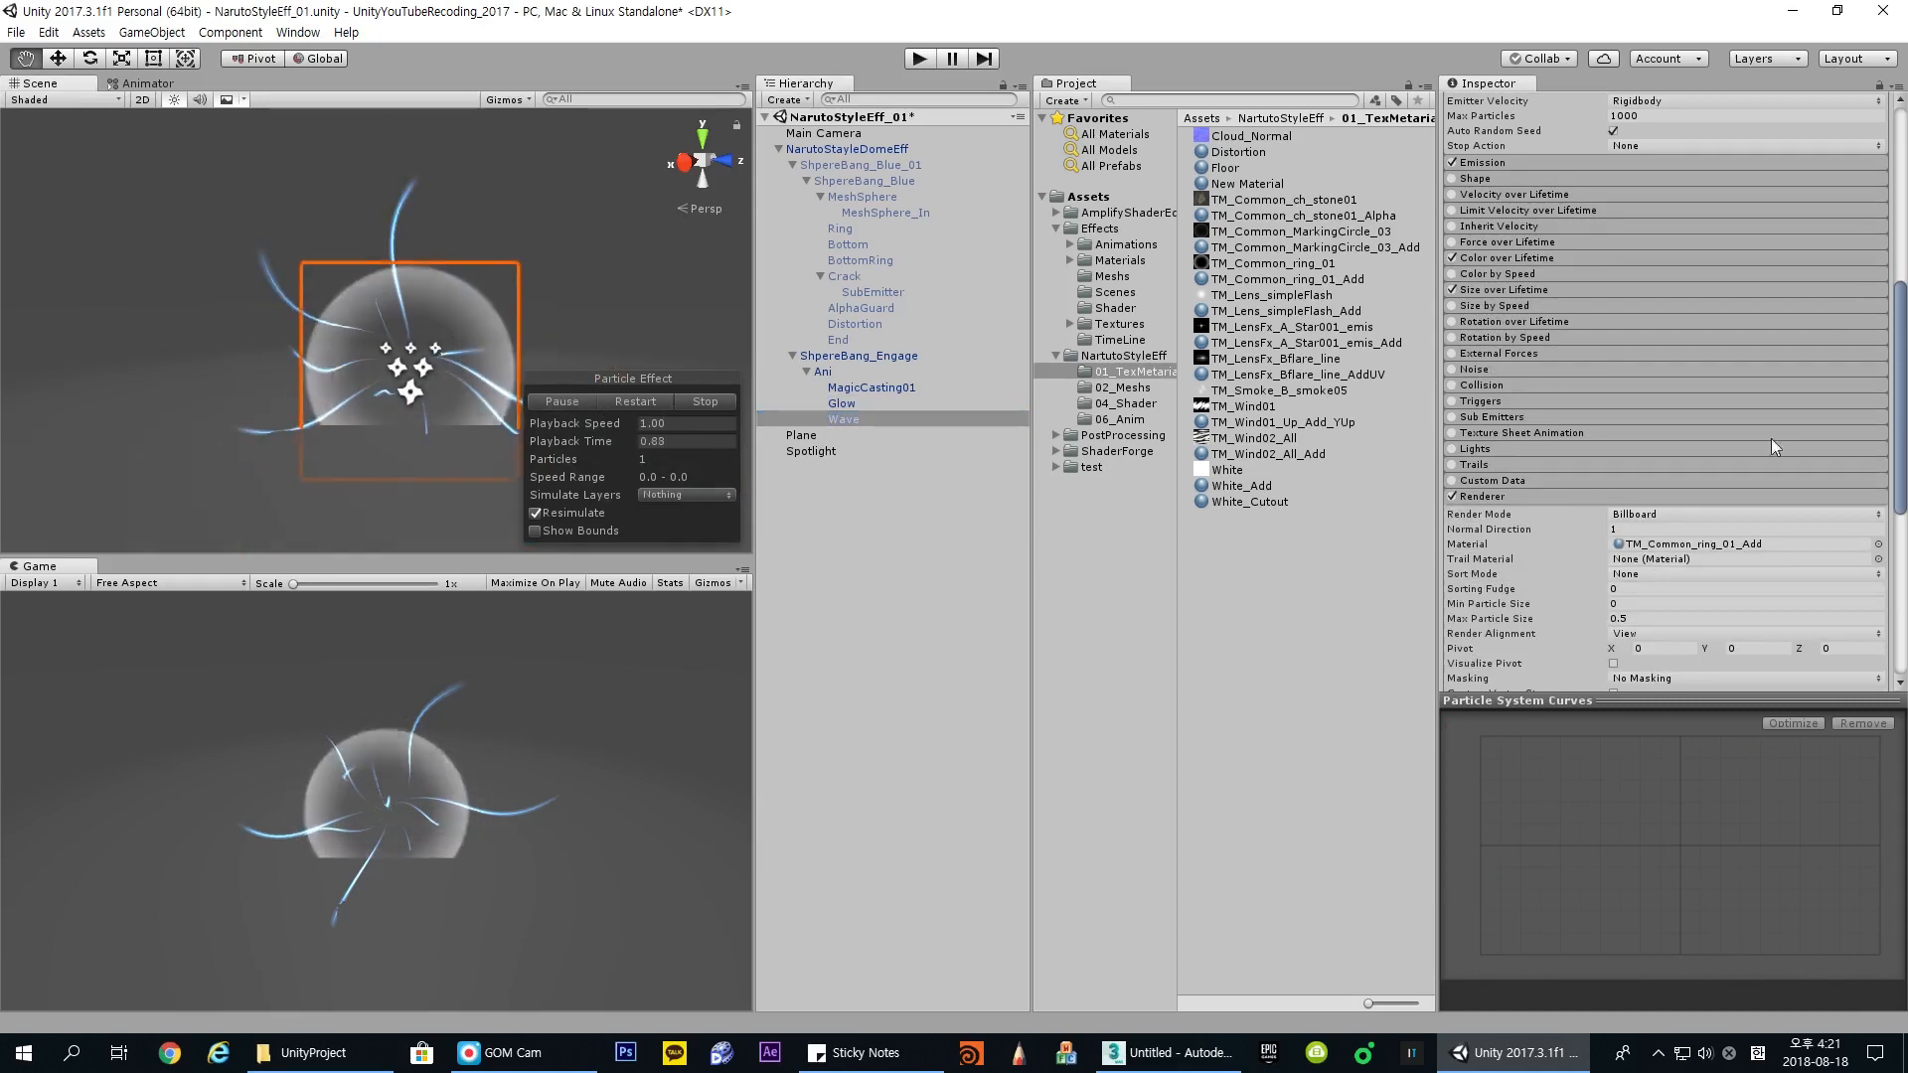
Step: Examine the Wave particle system's settings and the TM_Common_ring_01 texture used by its material
{"action": "scroll", "coordinate": [1634, 463], "scroll_direction": "up", "scroll_amount": 2}
{"action": "scroll", "coordinate": [1633, 463], "scroll_direction": "up", "scroll_amount": 3}
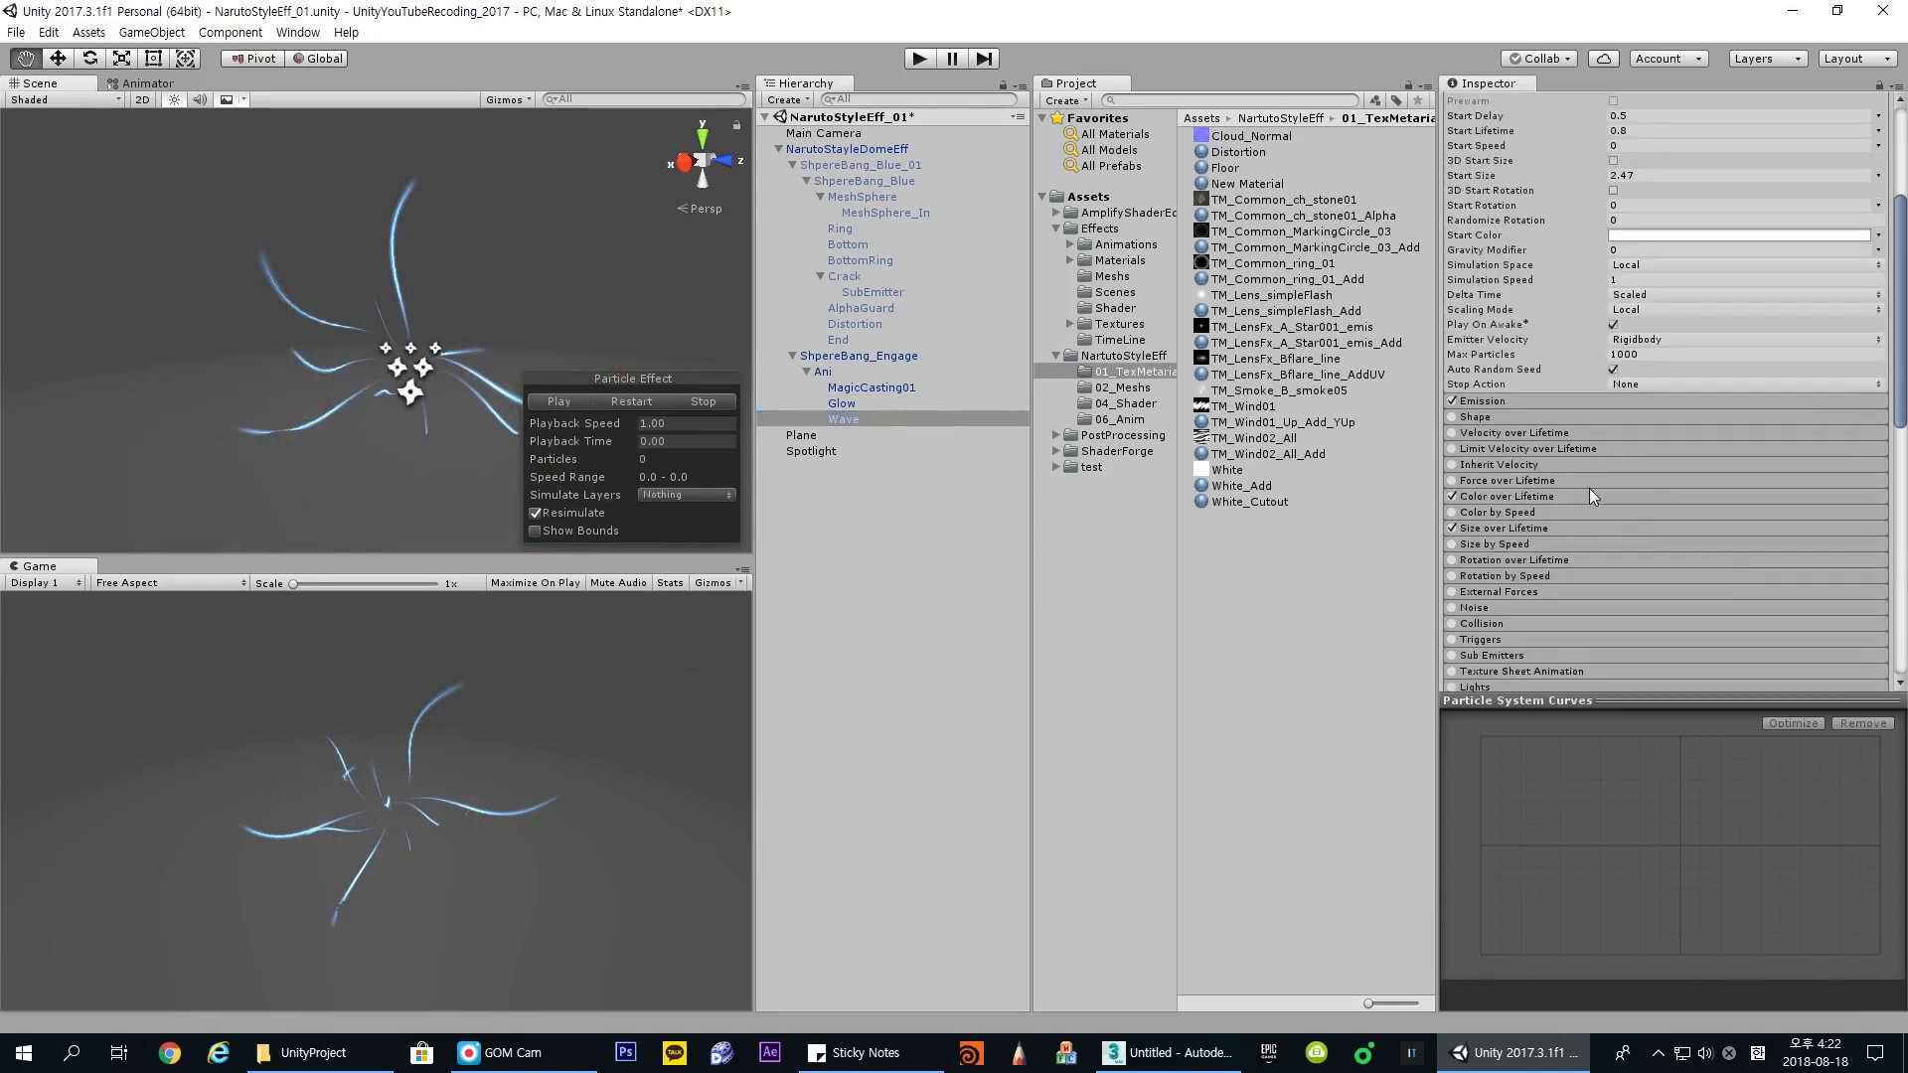
{"action": "scroll", "coordinate": [1610, 502], "scroll_direction": "down", "scroll_amount": 10}
{"action": "left_click", "coordinate": [1848, 566]}
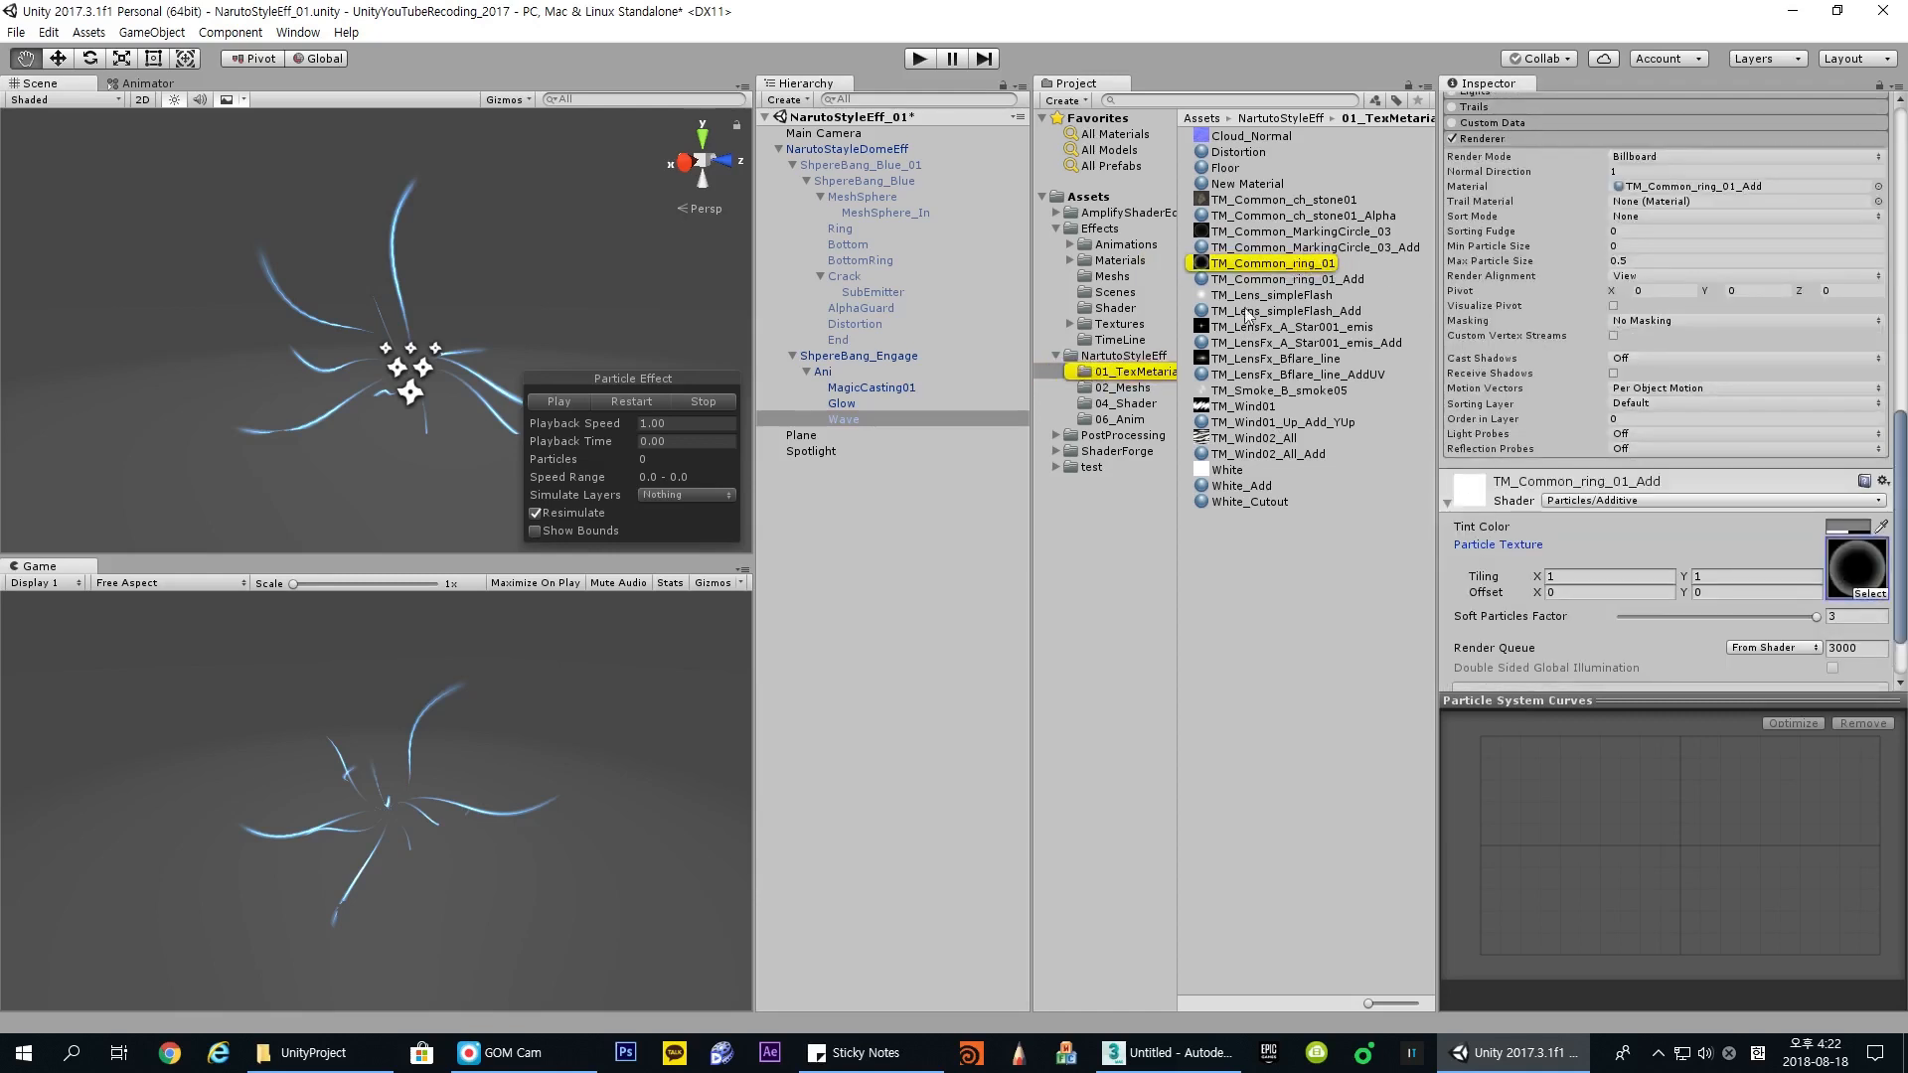
{"action": "left_click", "coordinate": [1297, 264]}
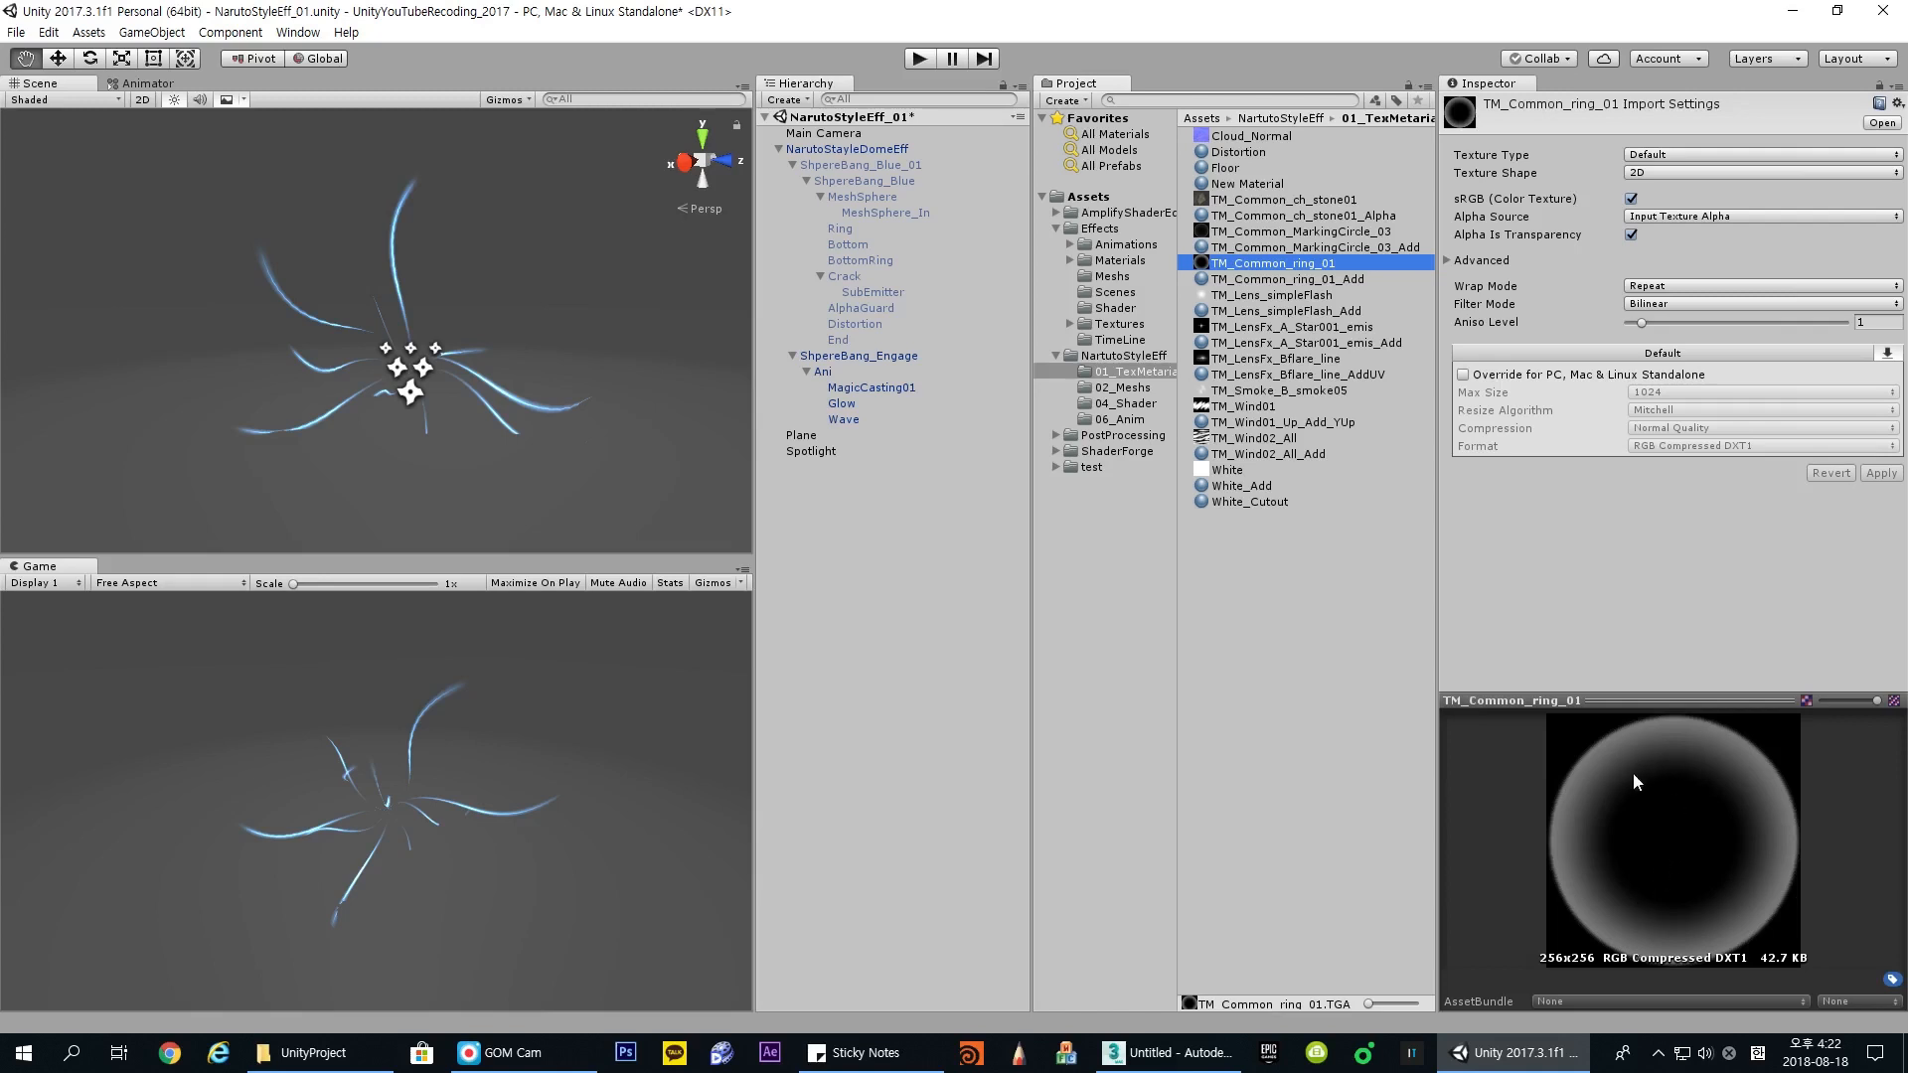
{"action": "left_click", "coordinate": [1314, 294]}
{"action": "left_click", "coordinate": [1288, 264]}
Step: Run the scene with ShpereBang_Engage selected, replay the effect by toggling the object's active state, and stop play mode
{"action": "left_click", "coordinate": [871, 389]}
{"action": "left_click", "coordinate": [855, 404]}
{"action": "left_click", "coordinate": [906, 355]}
{"action": "left_click", "coordinate": [919, 59]}
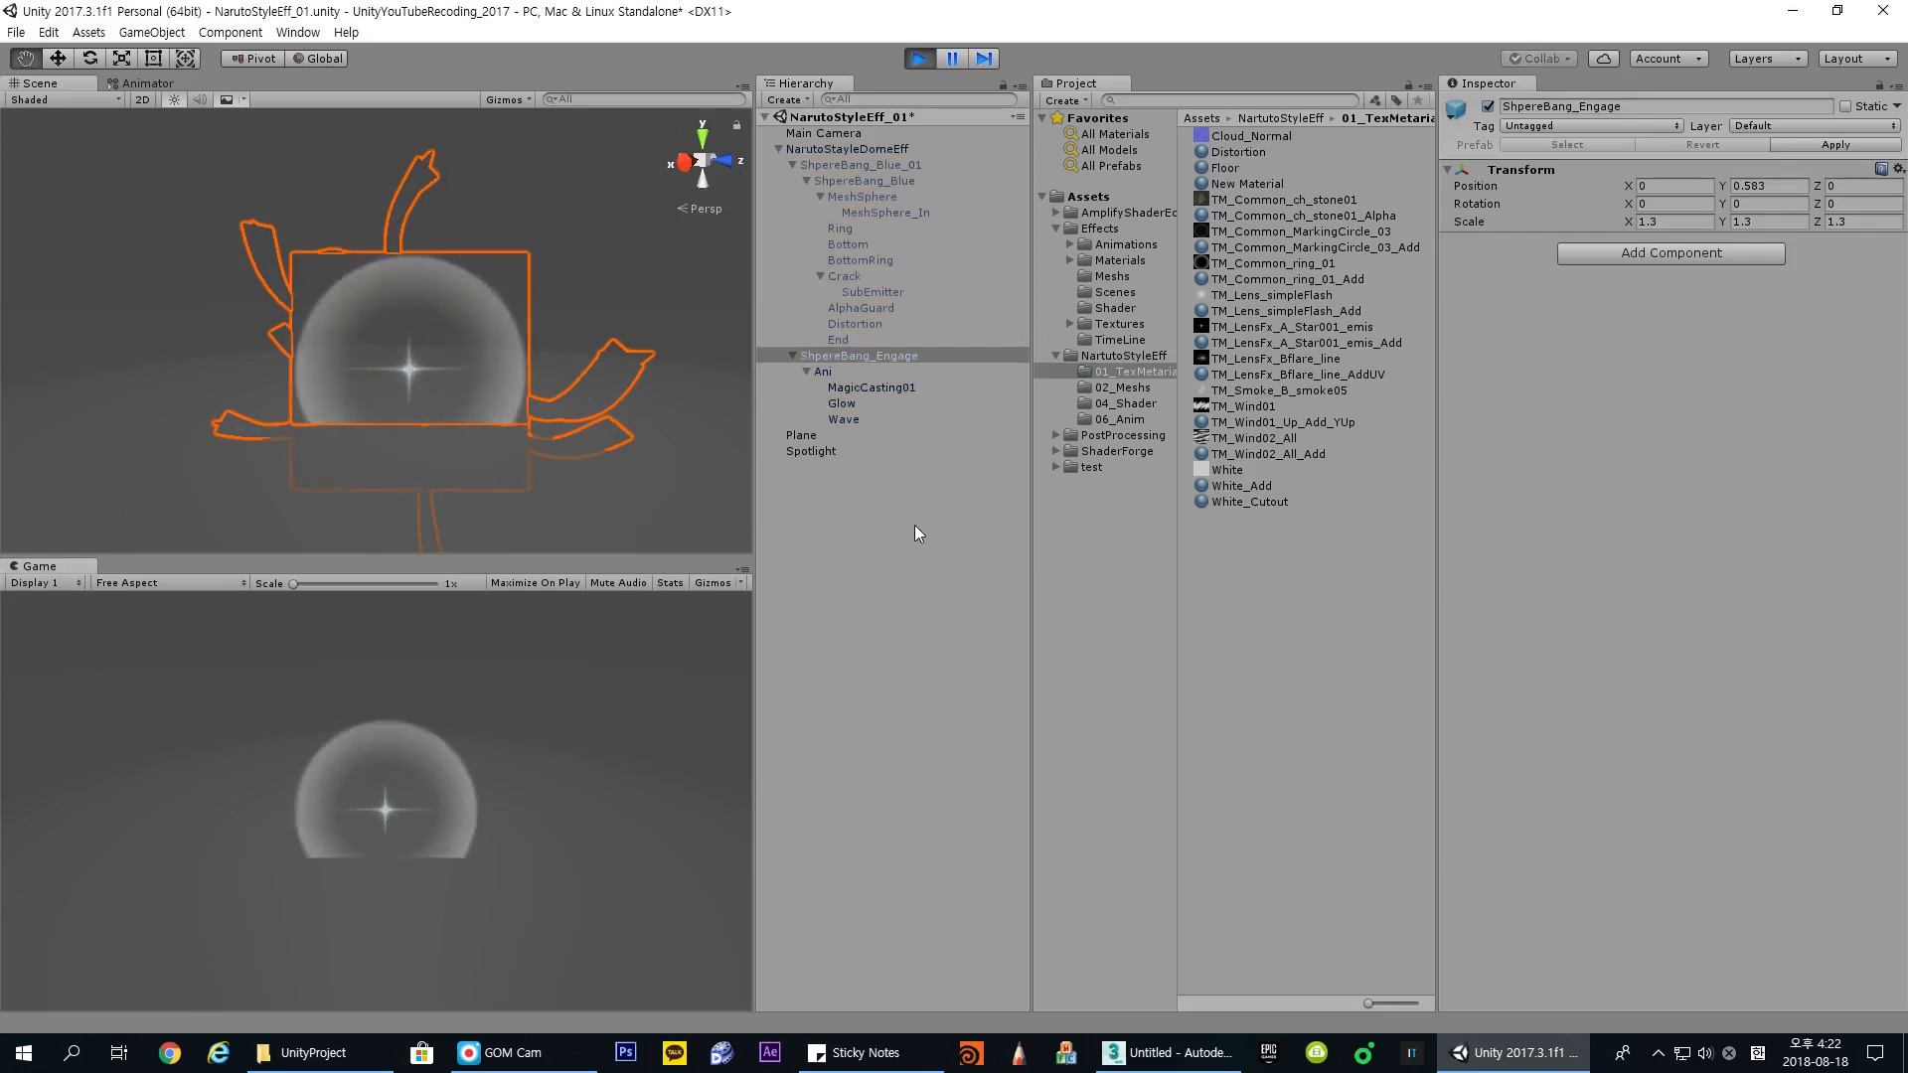
{"action": "left_click", "coordinate": [1488, 106]}
{"action": "left_click", "coordinate": [1489, 106]}
{"action": "left_click", "coordinate": [1489, 106]}
{"action": "left_click", "coordinate": [1489, 106]}
{"action": "left_click", "coordinate": [919, 59]}
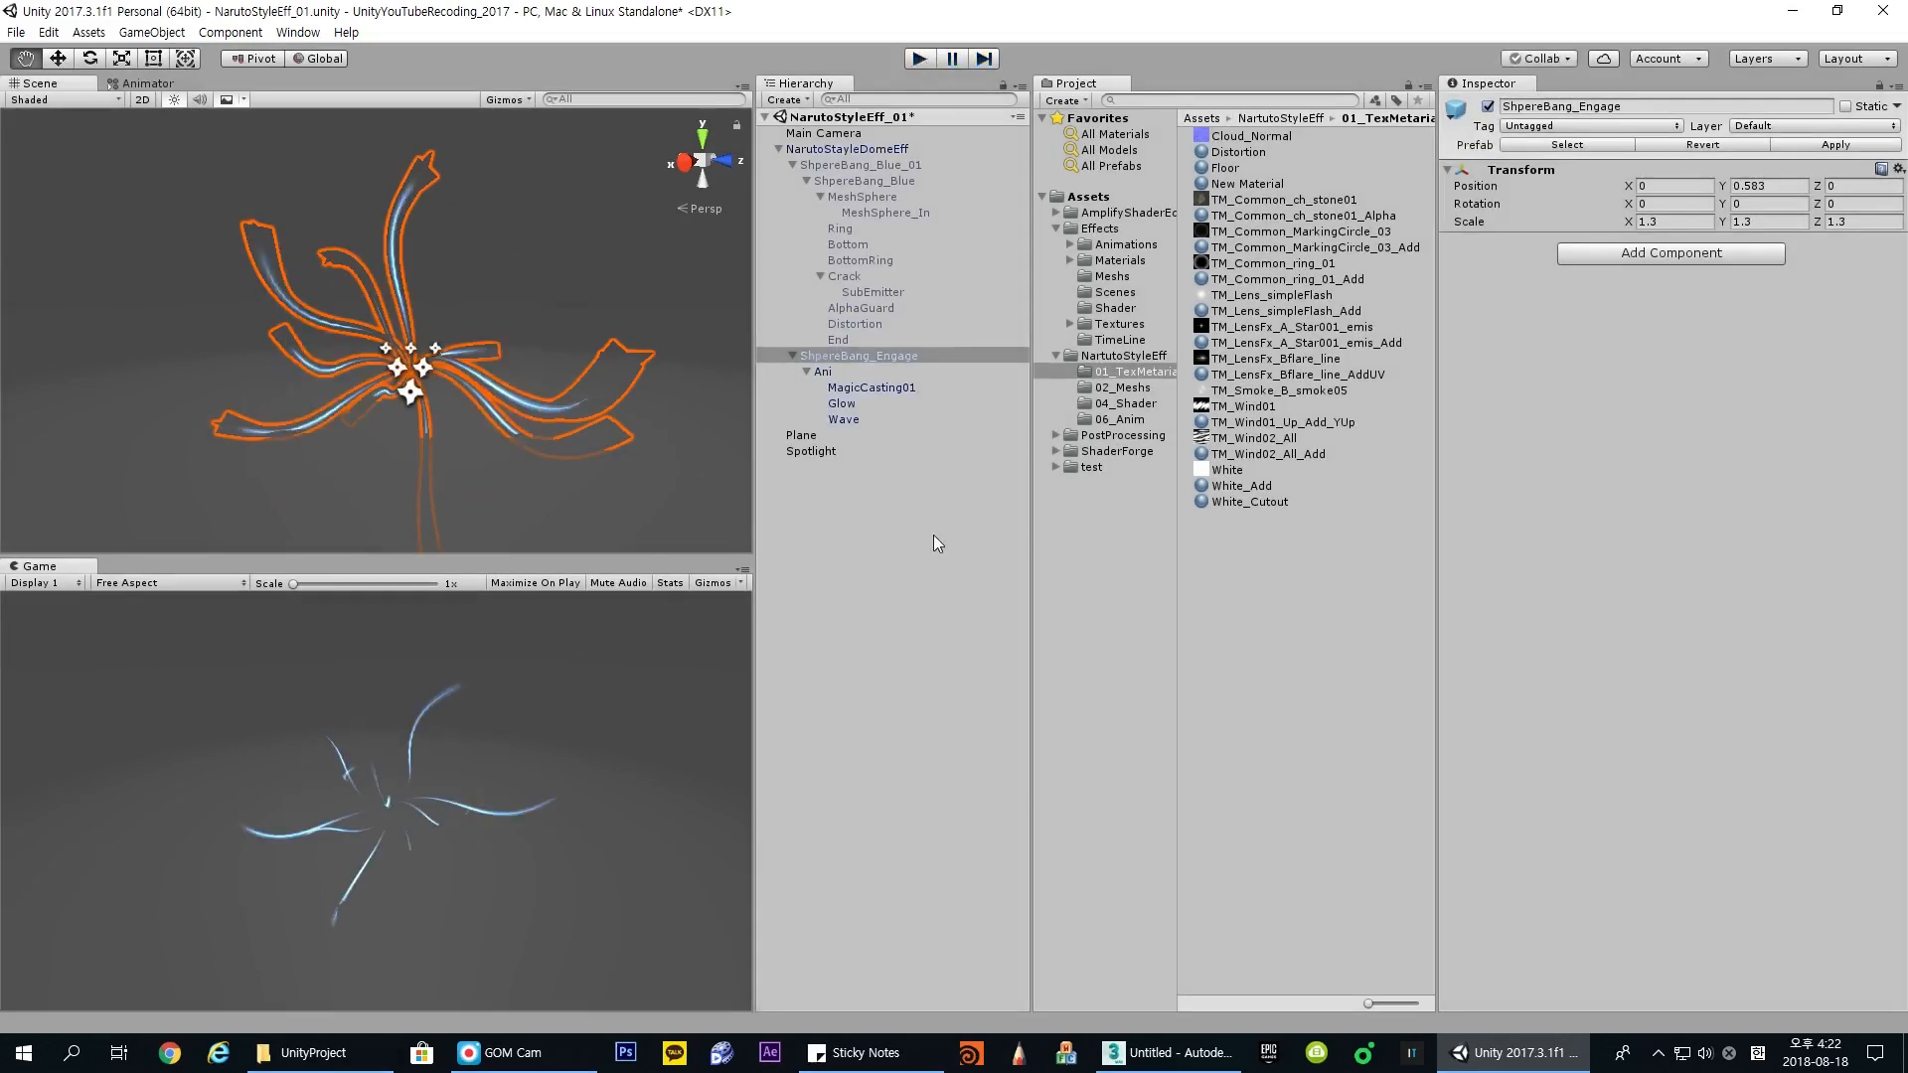
Step: Deactivate ShpereBang_Engage, activate ShpereBang_Blue_01, and select the NarutoStayleDomeEff parent
{"action": "left_click", "coordinate": [899, 480]}
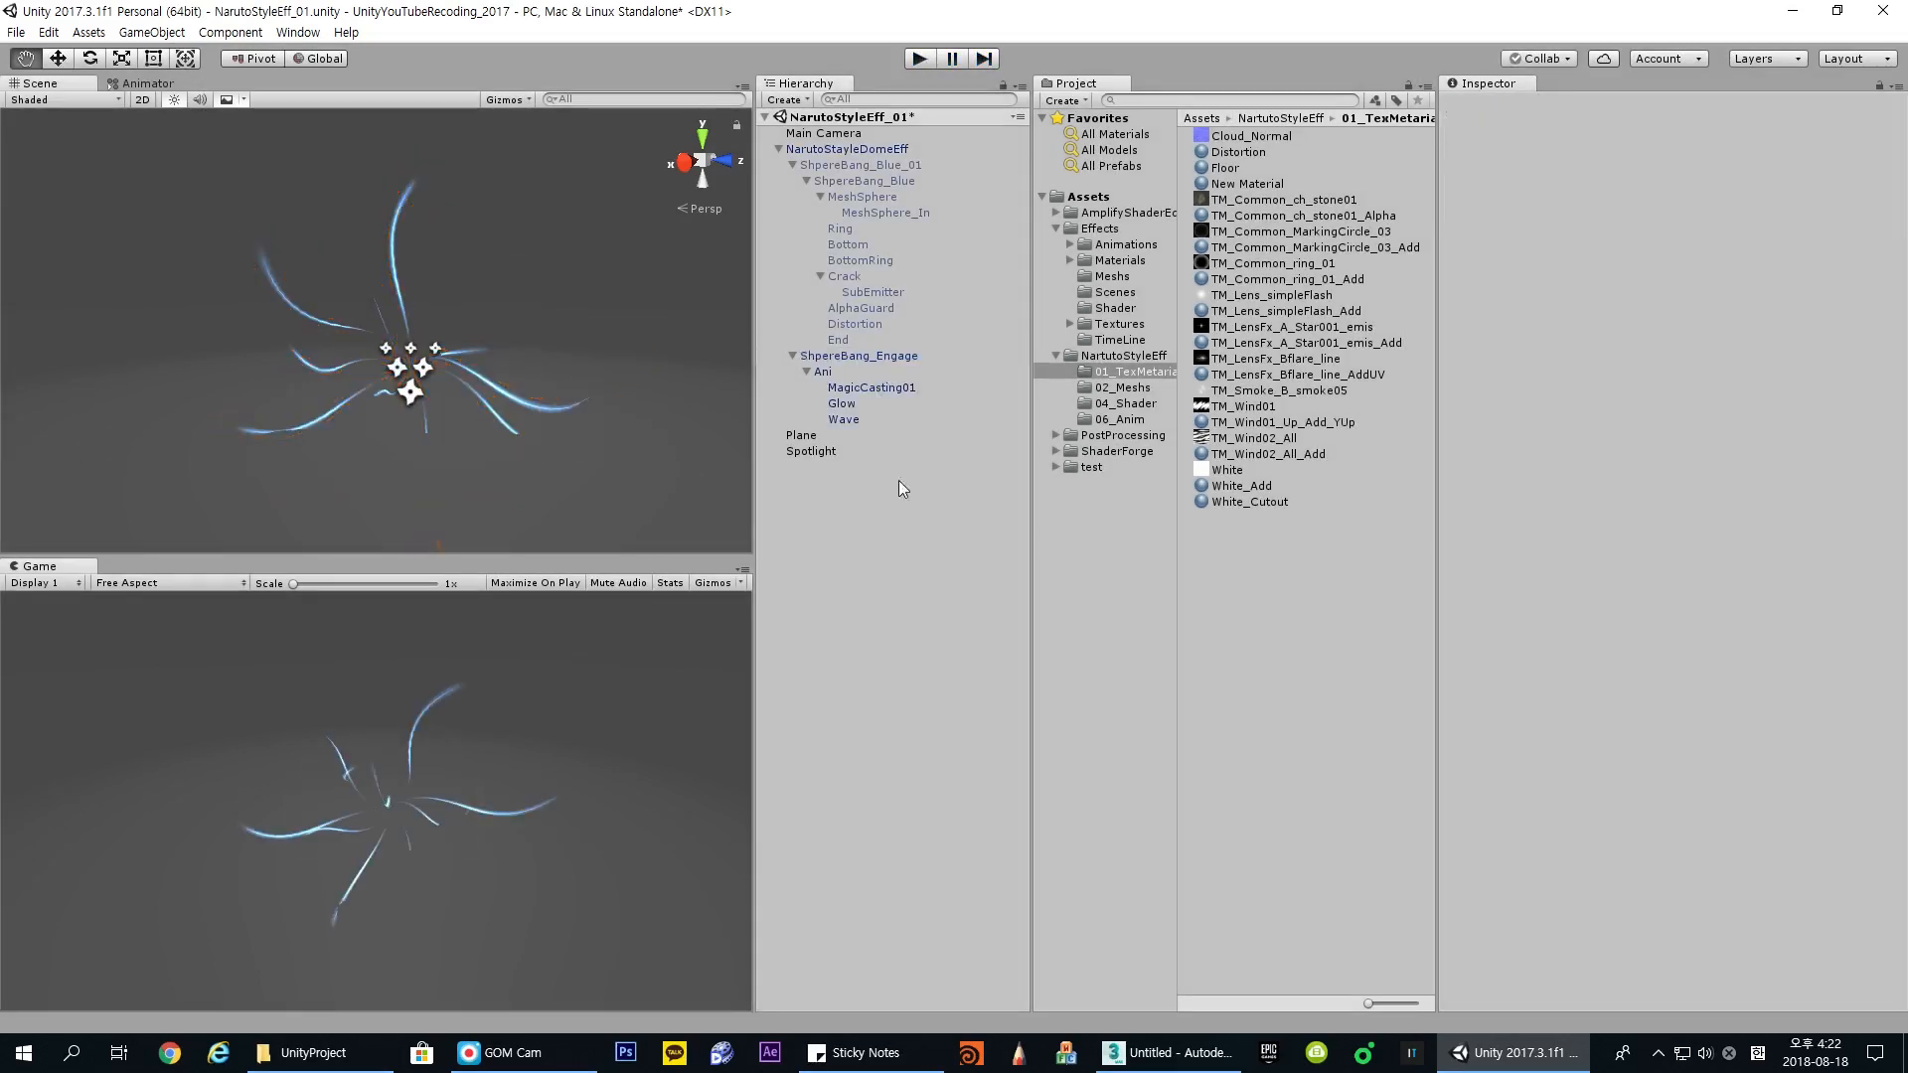
{"action": "left_click", "coordinate": [895, 355]}
{"action": "left_click", "coordinate": [892, 164]}
{"action": "left_click", "coordinate": [886, 359]}
{"action": "key", "text": "alt+shift+a"}
{"action": "left_click", "coordinate": [891, 169]}
{"action": "left_click", "coordinate": [902, 149]}
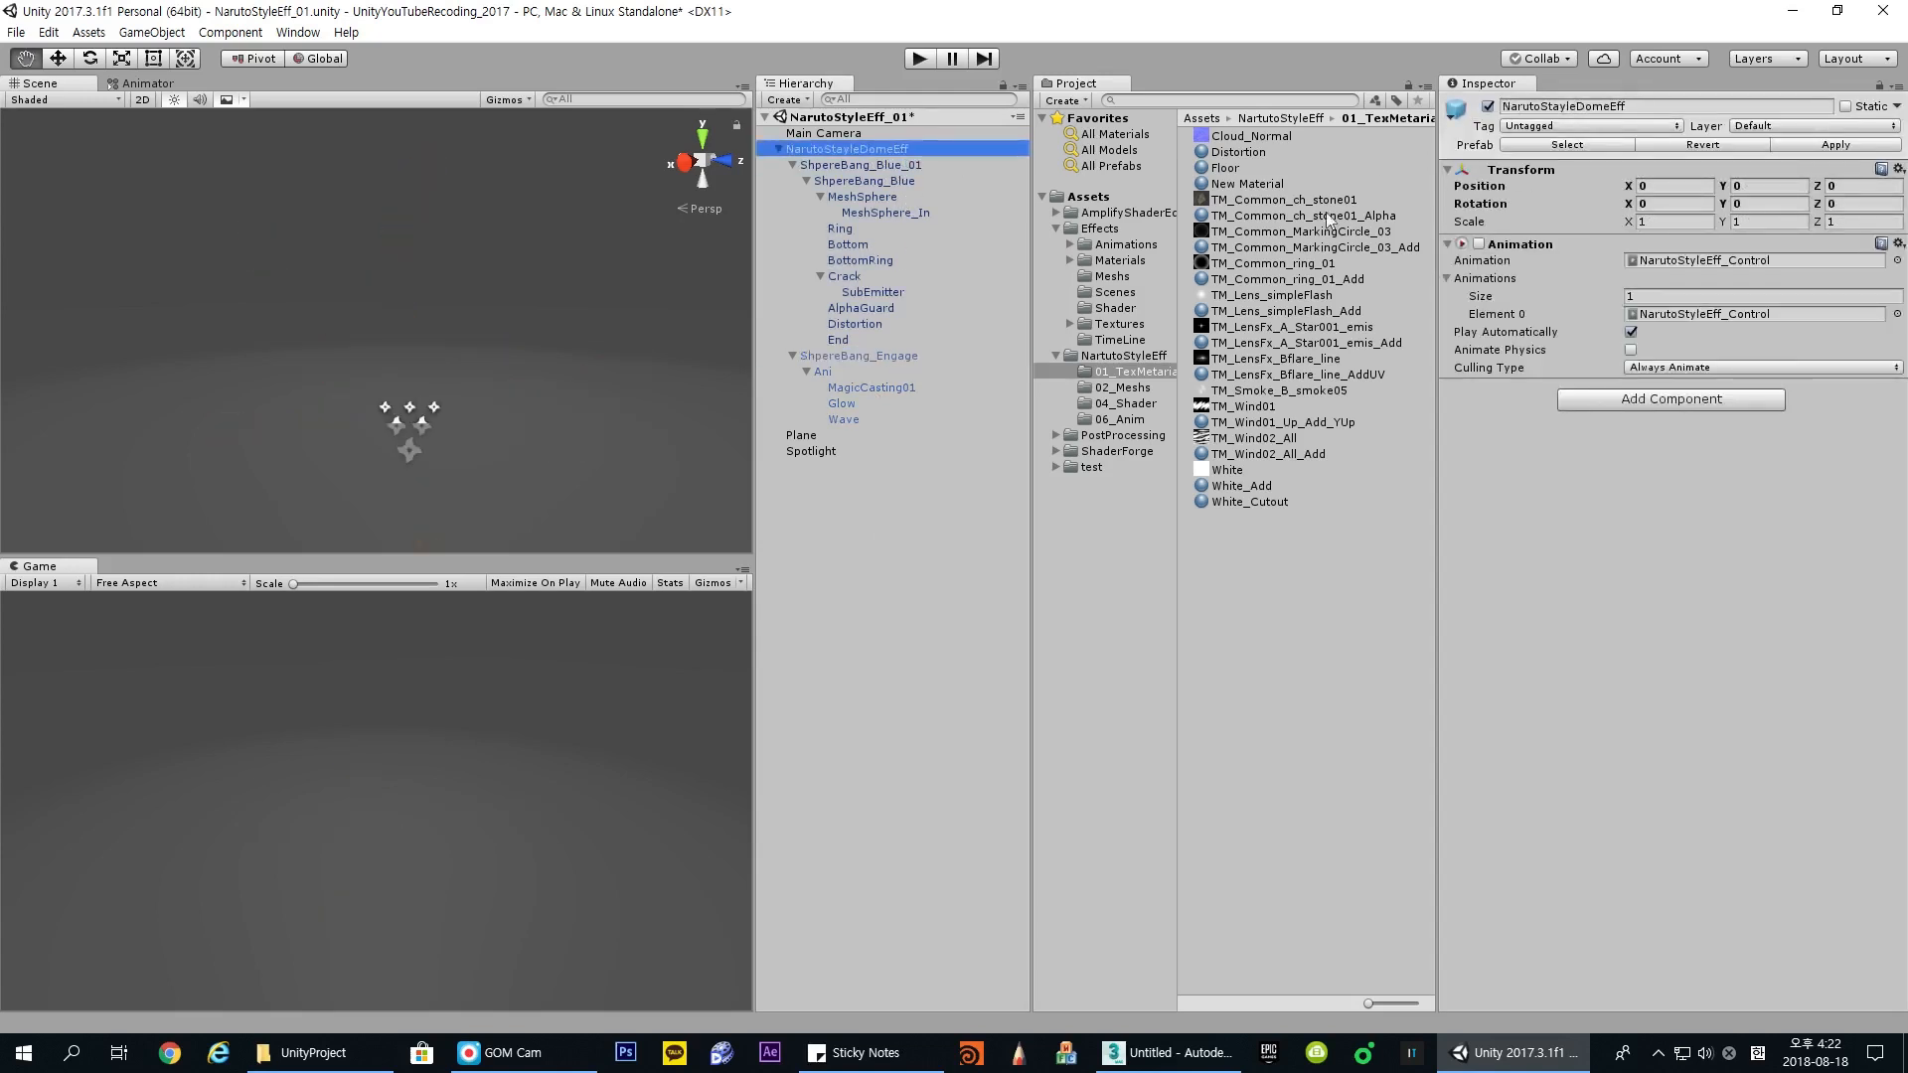
Step: Run the dome effect briefly in play mode, deactivate ShpereBang_Blue_01, and reactivate ShpereBang_Engage
{"action": "left_click", "coordinate": [923, 58]}
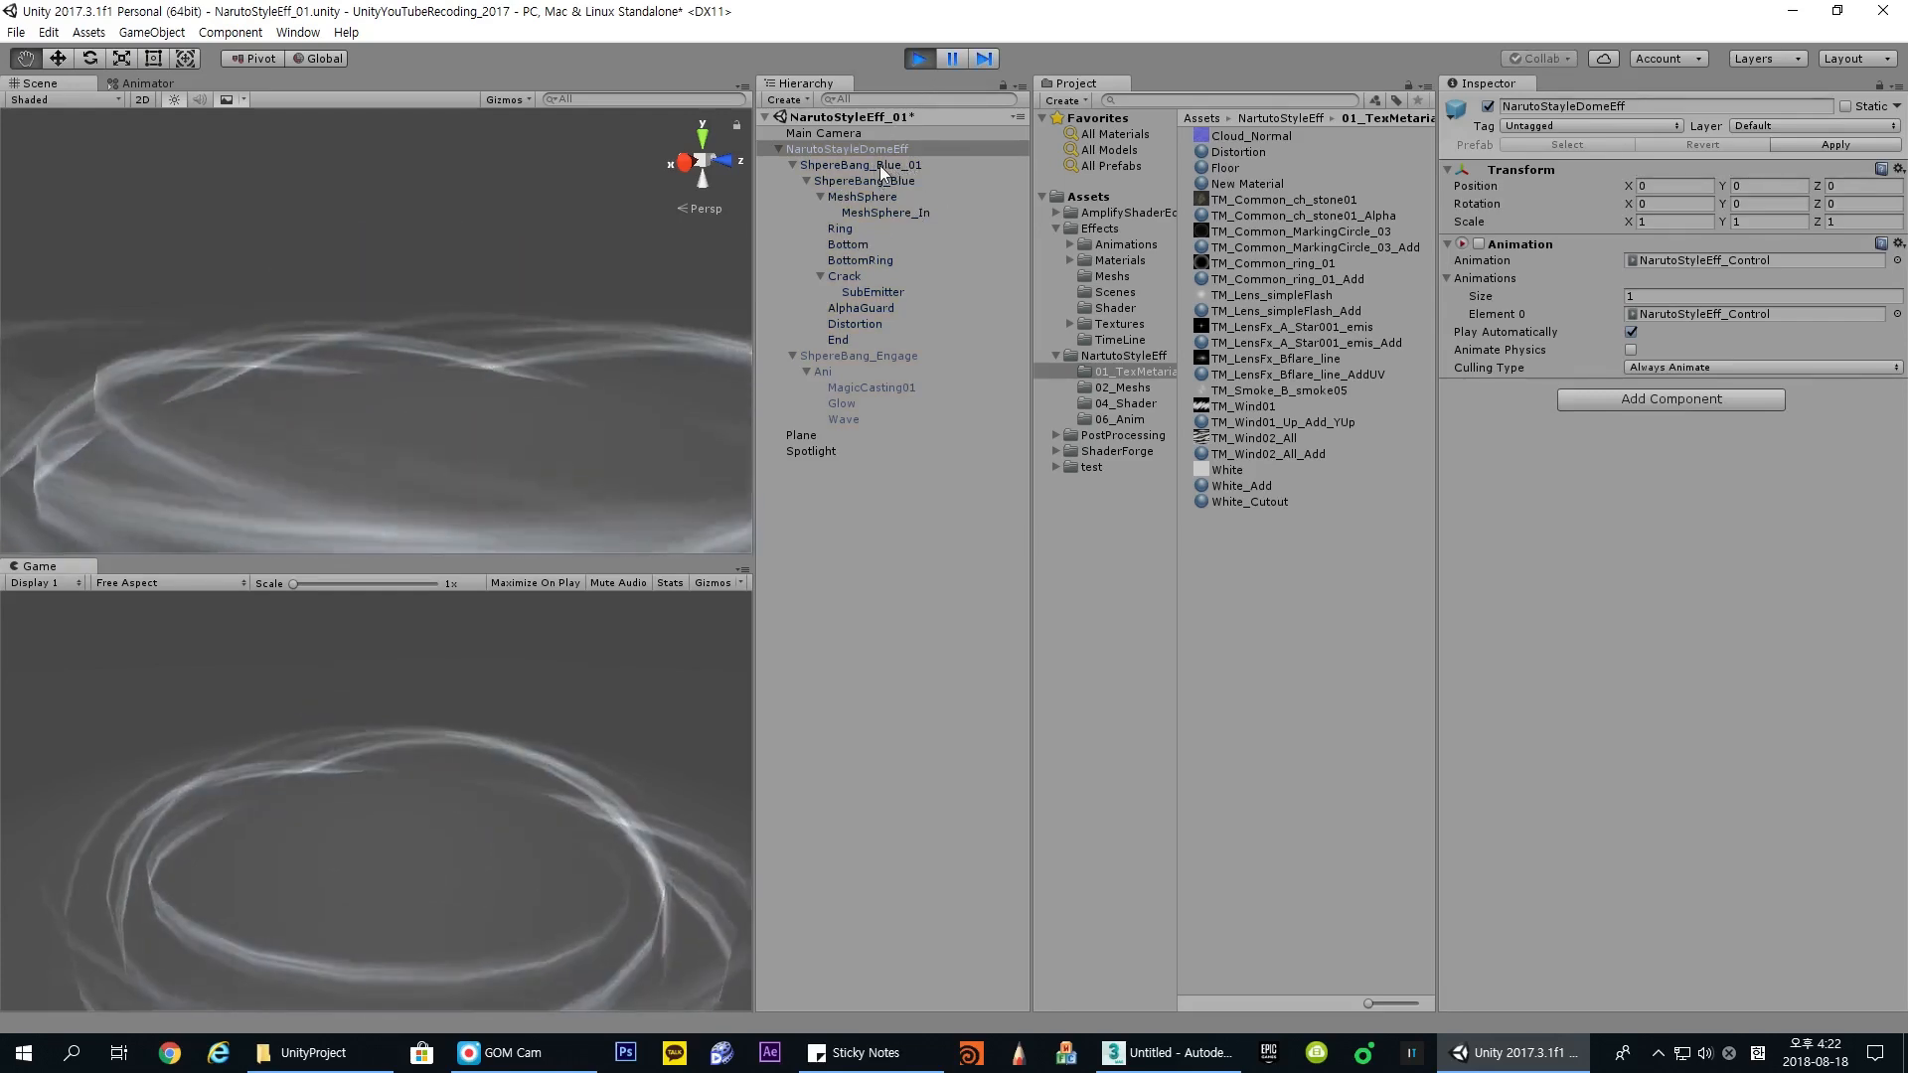
{"action": "left_click", "coordinate": [919, 60]}
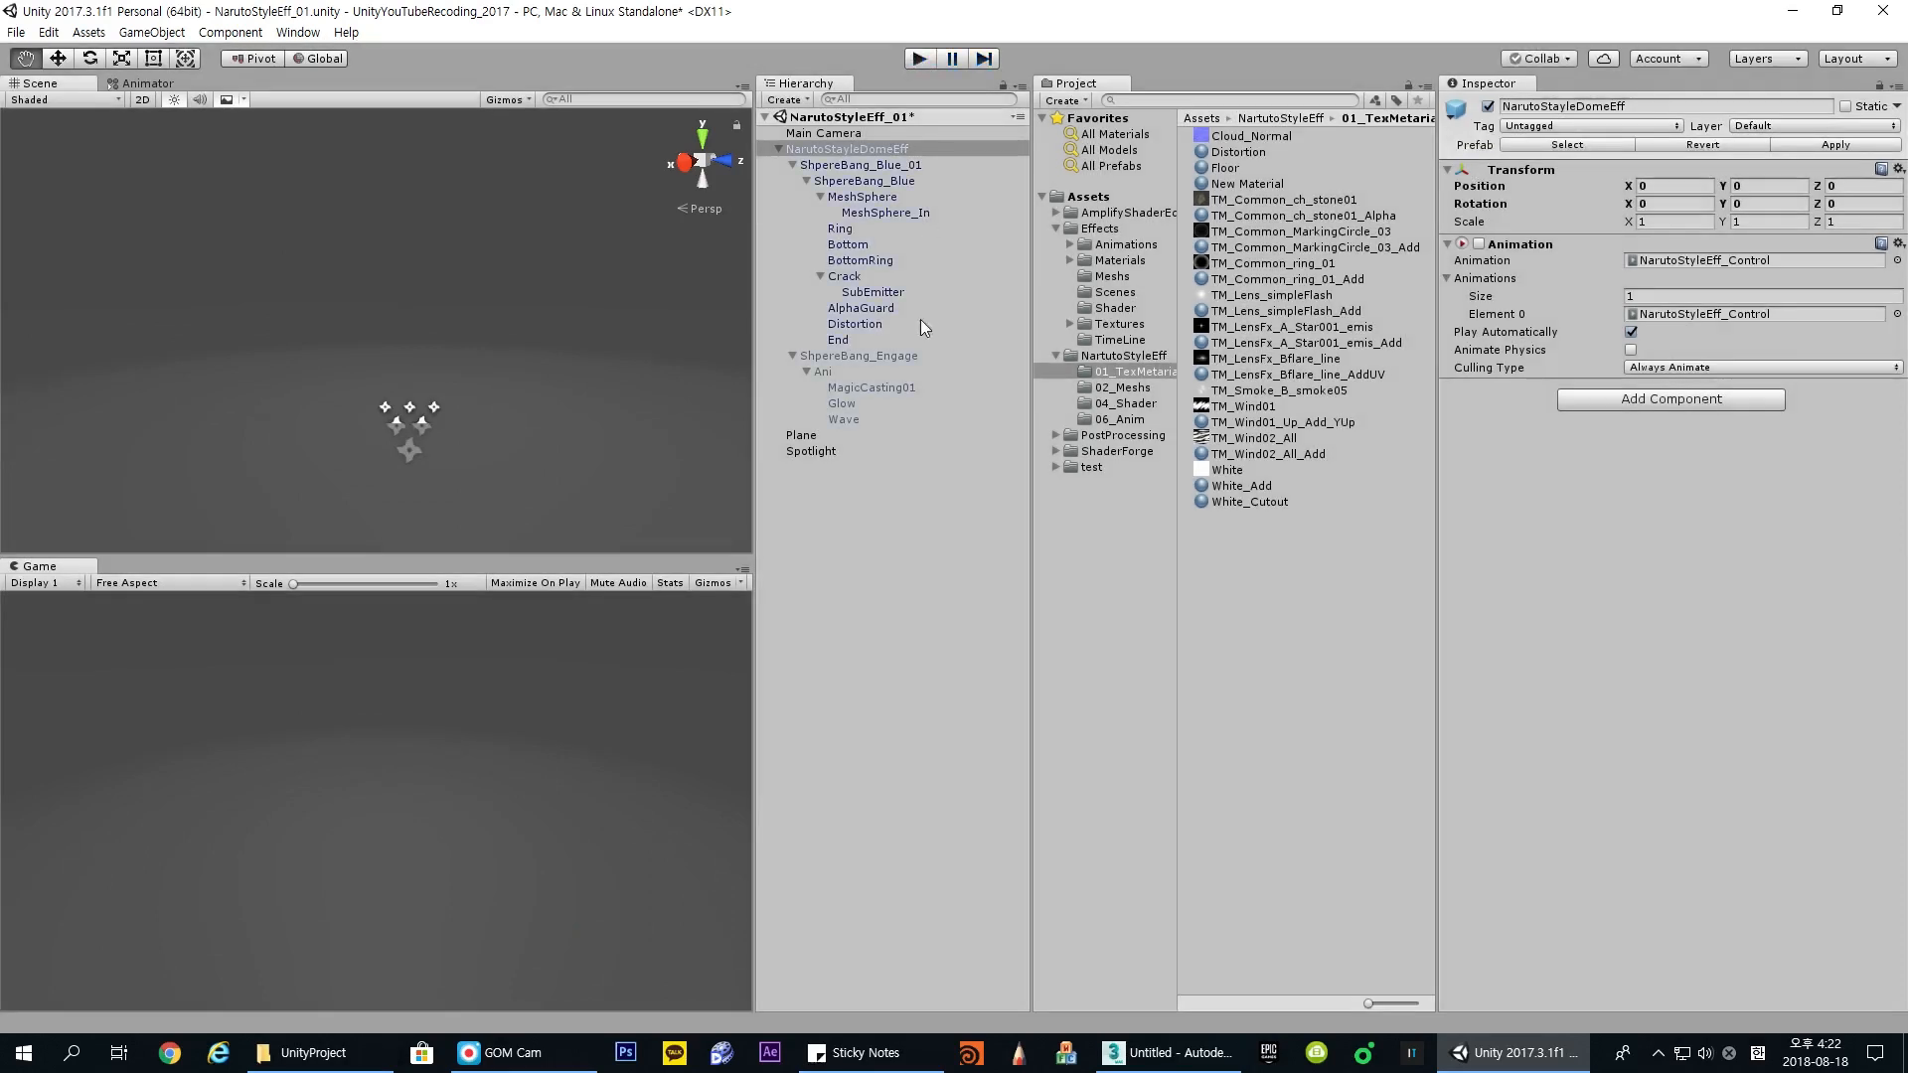
{"action": "left_click", "coordinate": [907, 180]}
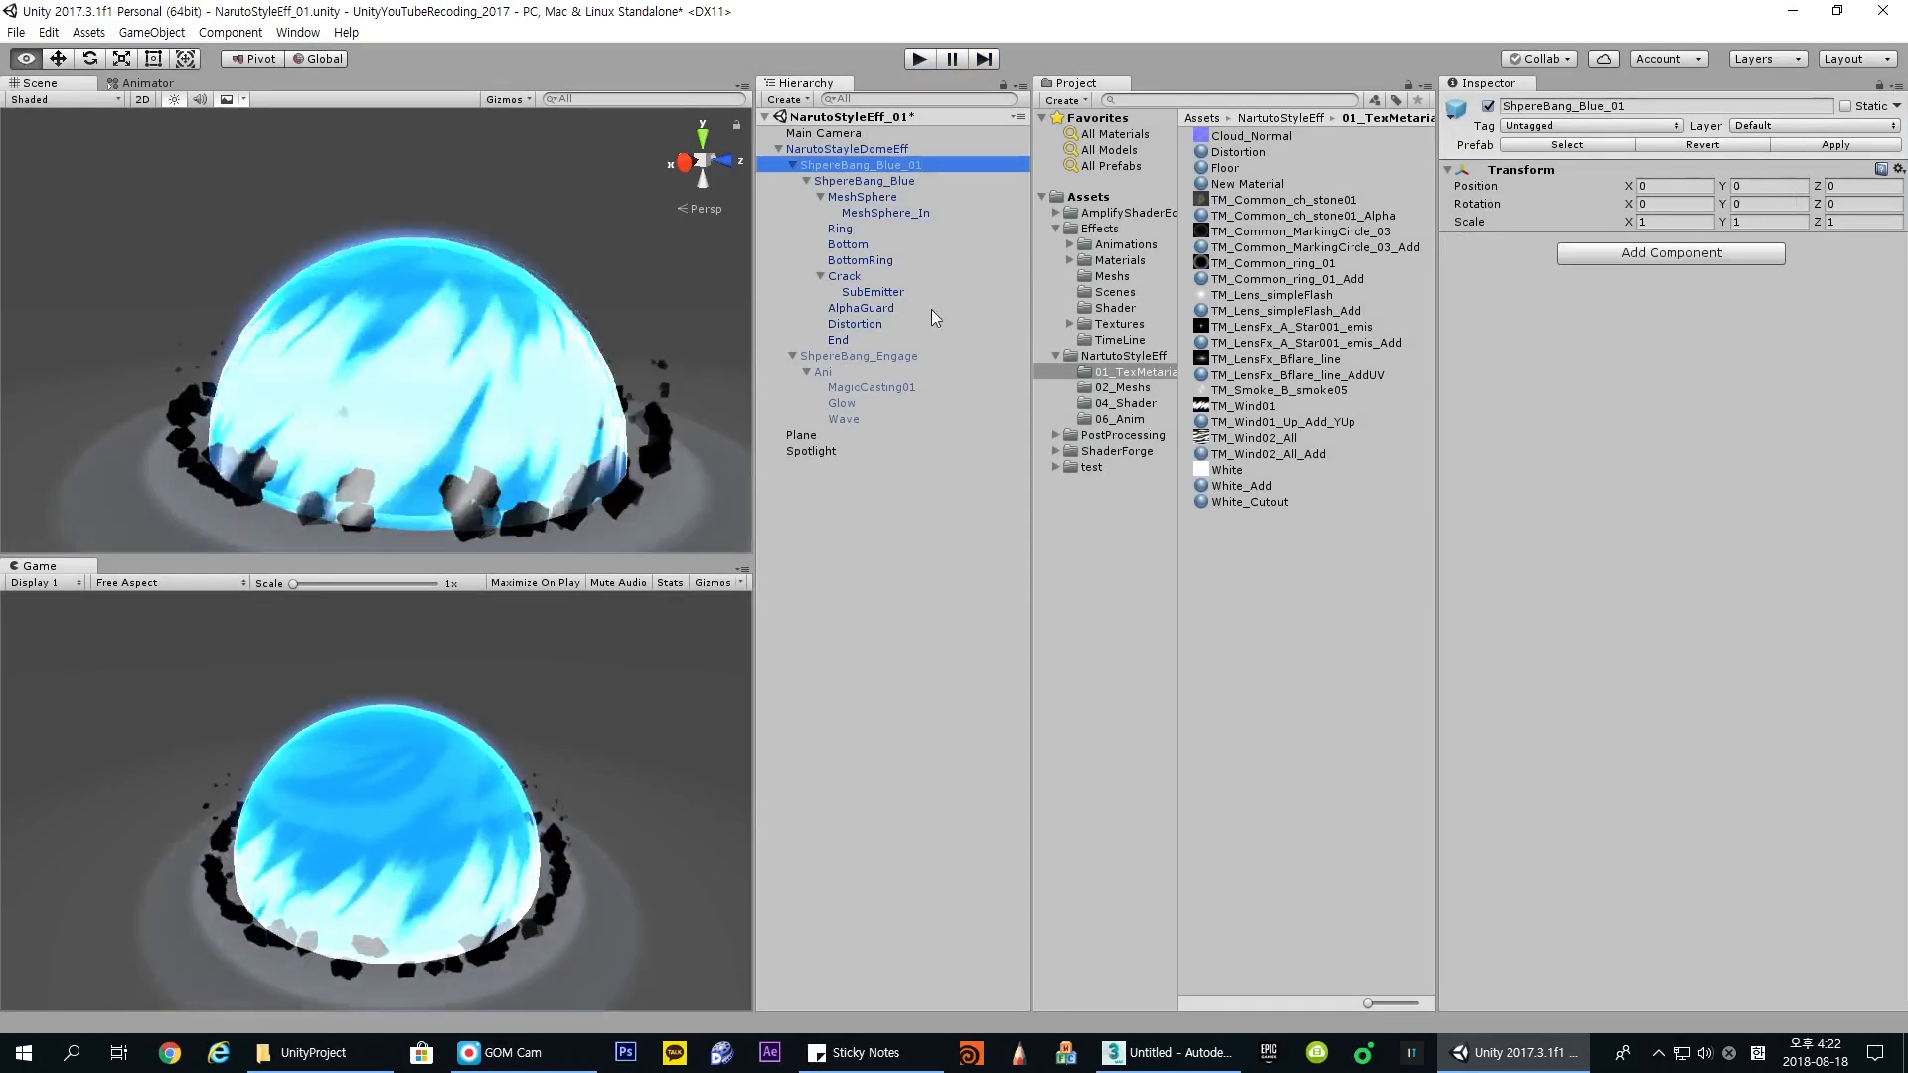
{"action": "left_click", "coordinate": [902, 361]}
{"action": "left_click", "coordinate": [930, 547]}
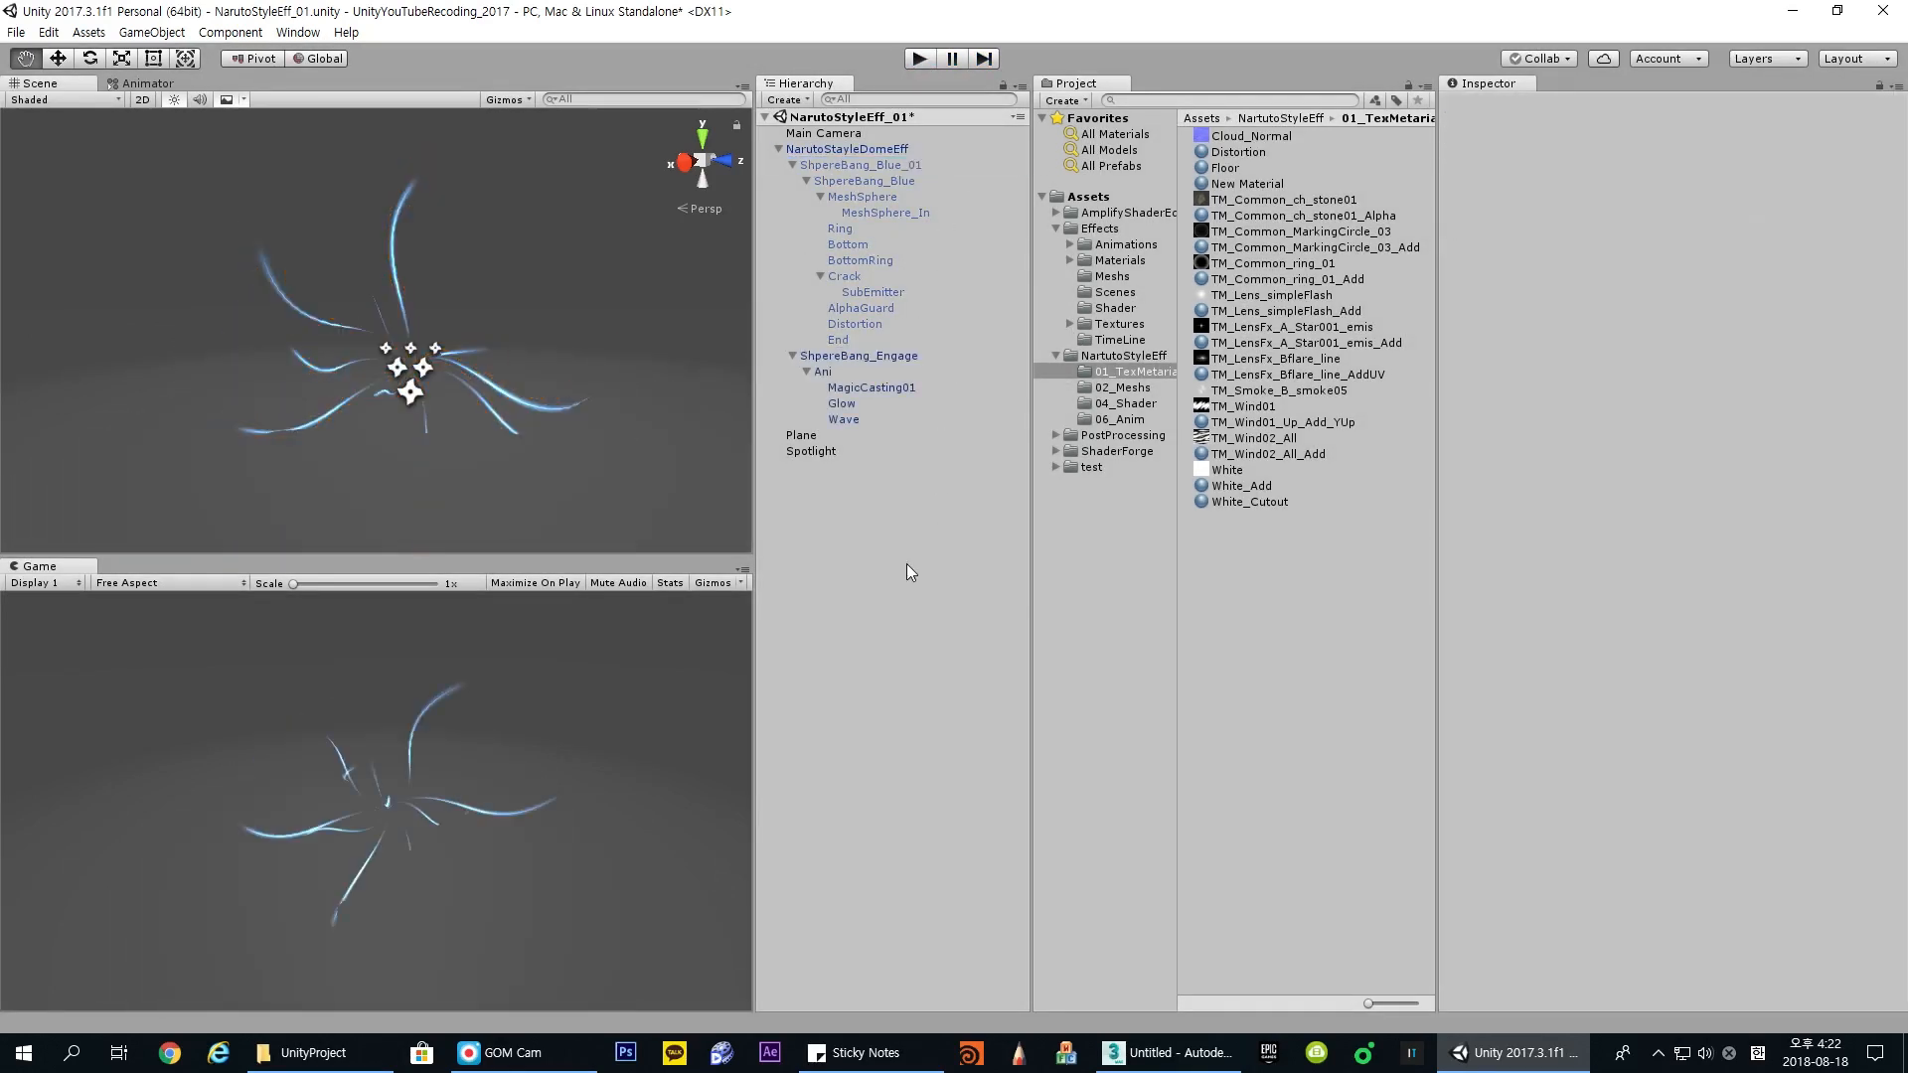